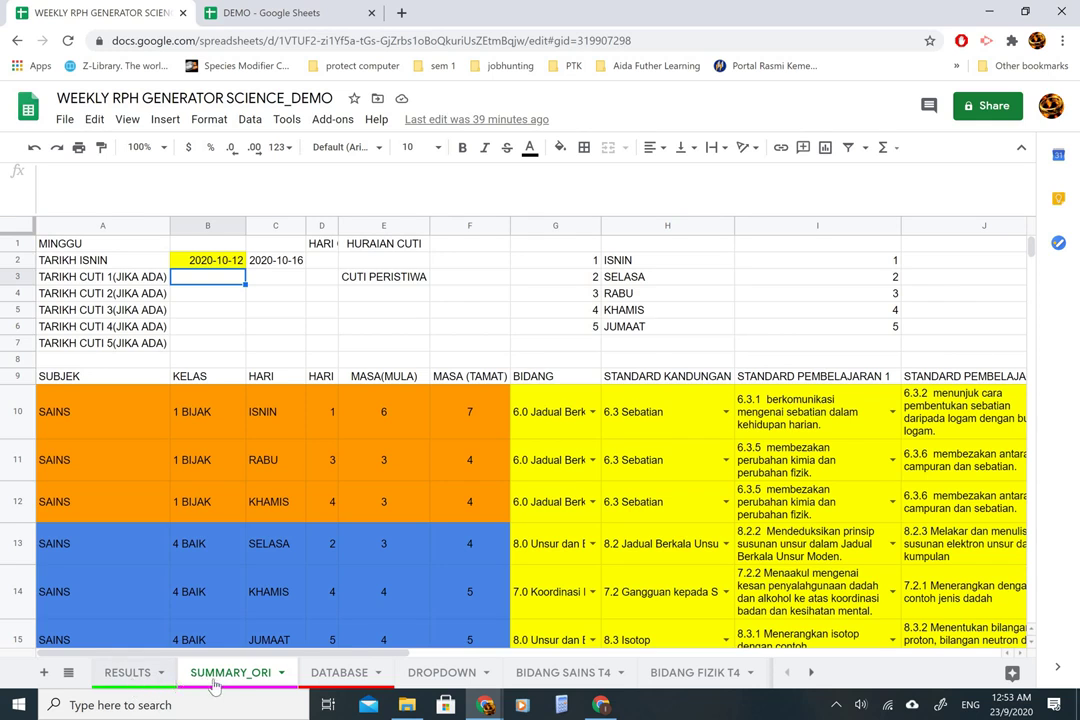
# - Set the Monday date (TARIKH ISNIN) on the SUMMARY_ORI sheet to 2020-10-05
pyautogui.click(217, 683)
pyautogui.click(224, 268)
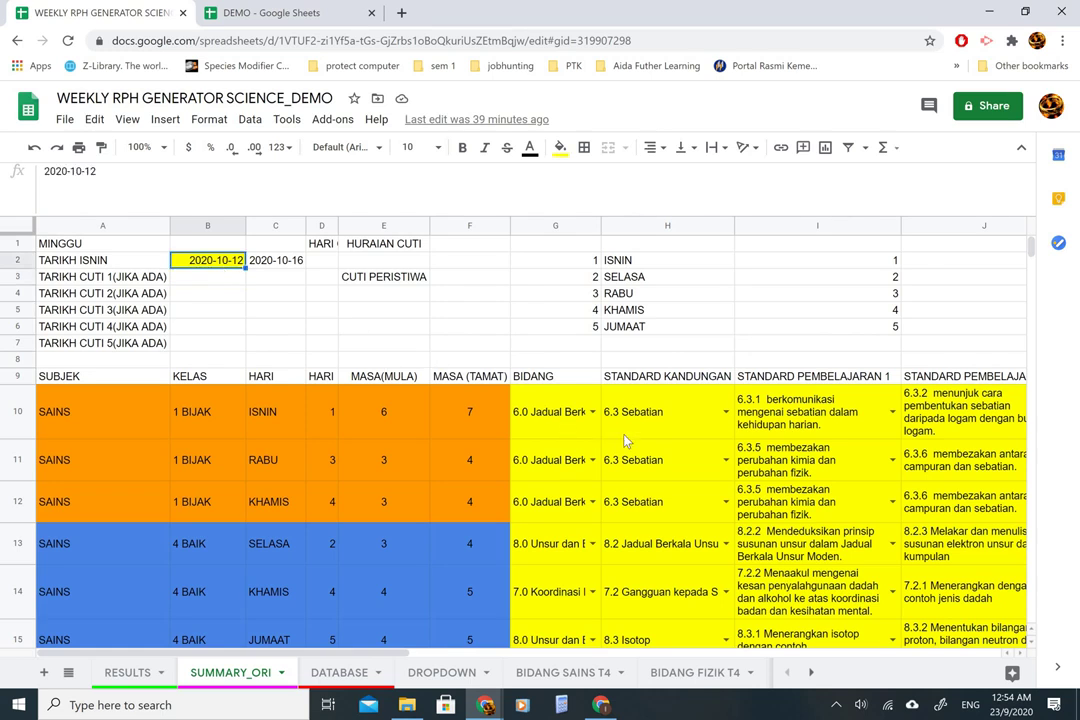
pyautogui.scroll(-2, 483, 382)
pyautogui.scroll(2, 483, 382)
pyautogui.doubleClick(205, 260)
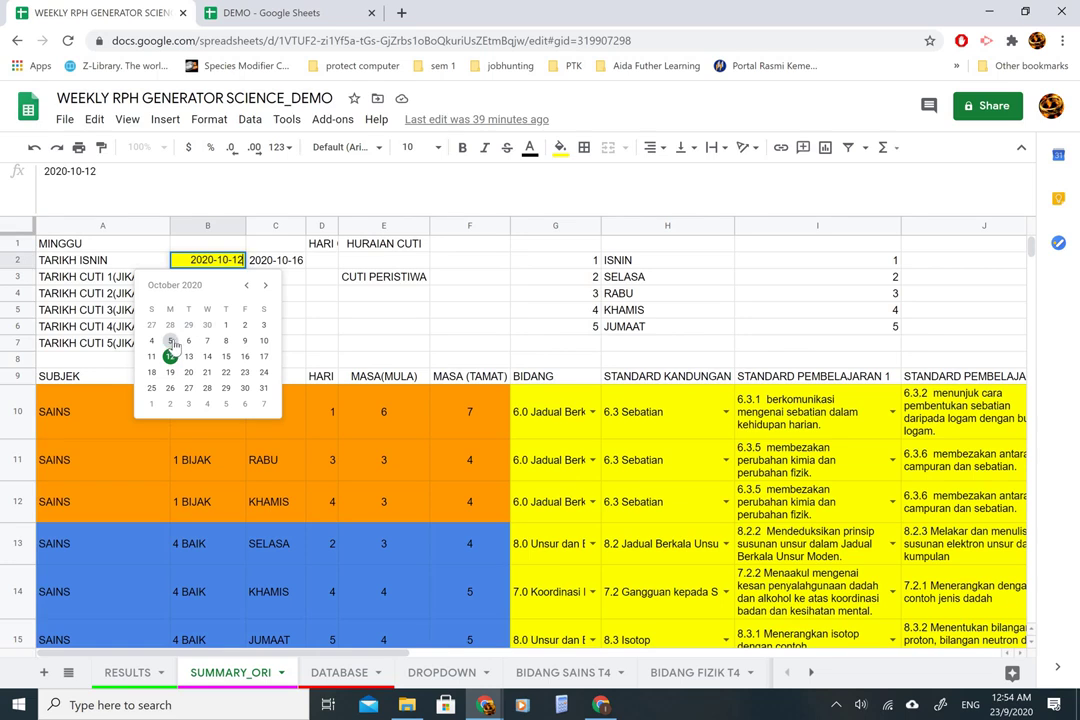
pyautogui.click(171, 342)
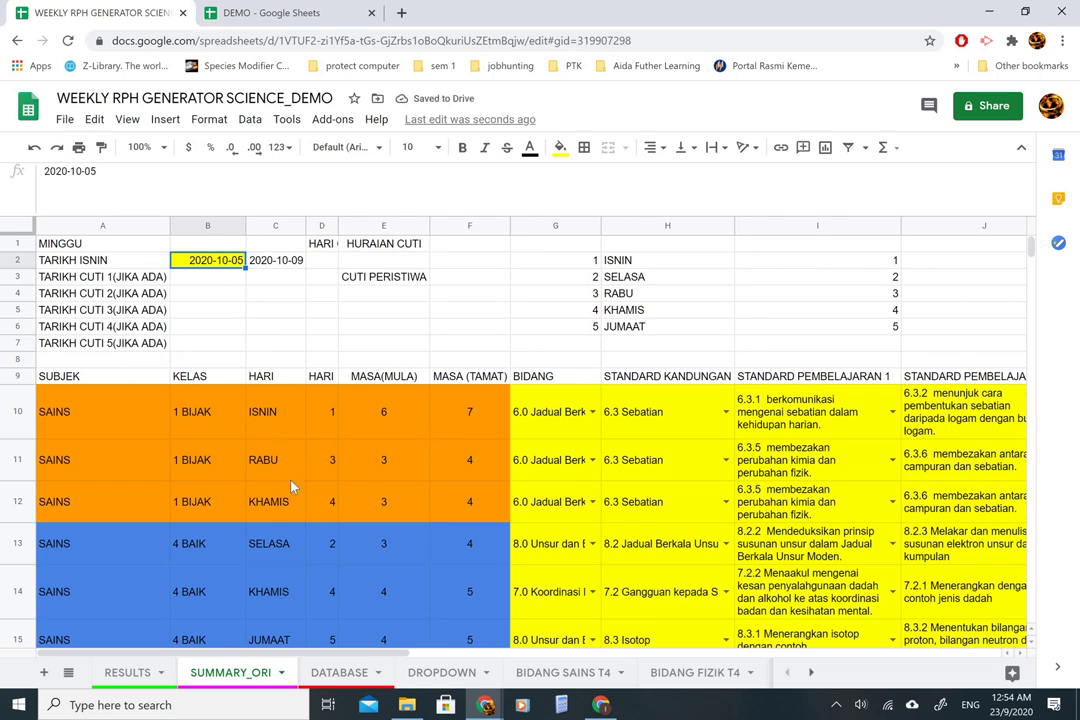
# - Inspect the date range under the heading on the RESULTS sheet and reduce the formula bar's height
pyautogui.click(125, 675)
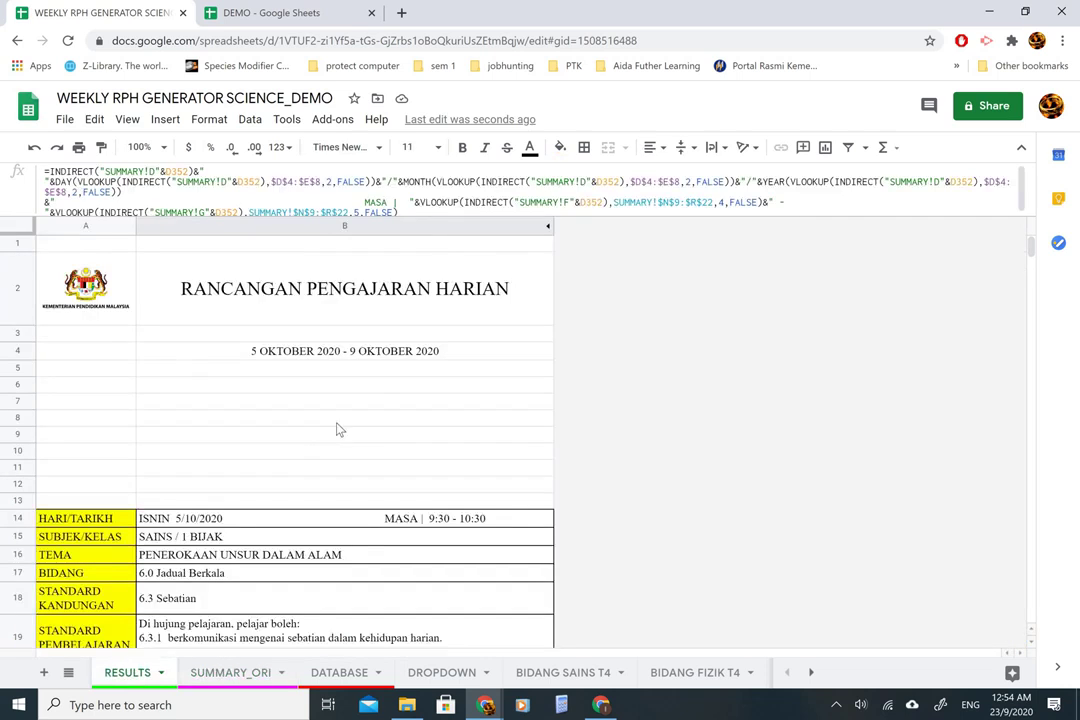
pyautogui.click(339, 360)
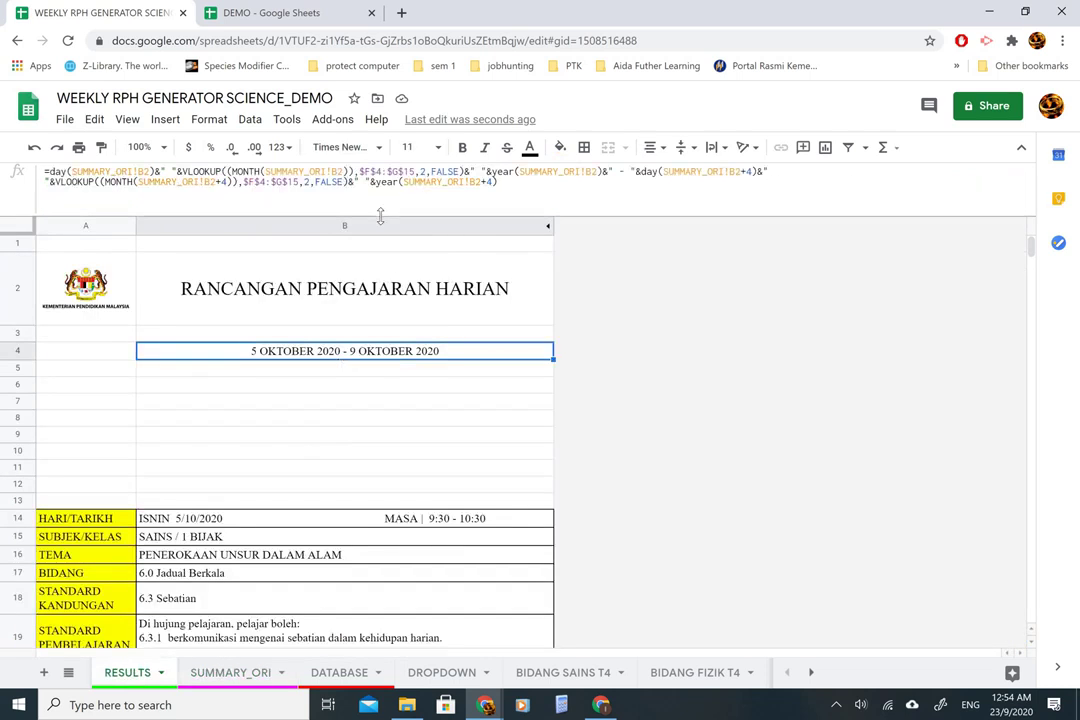
pyautogui.moveTo(380, 216); pyautogui.dragTo(378, 186)
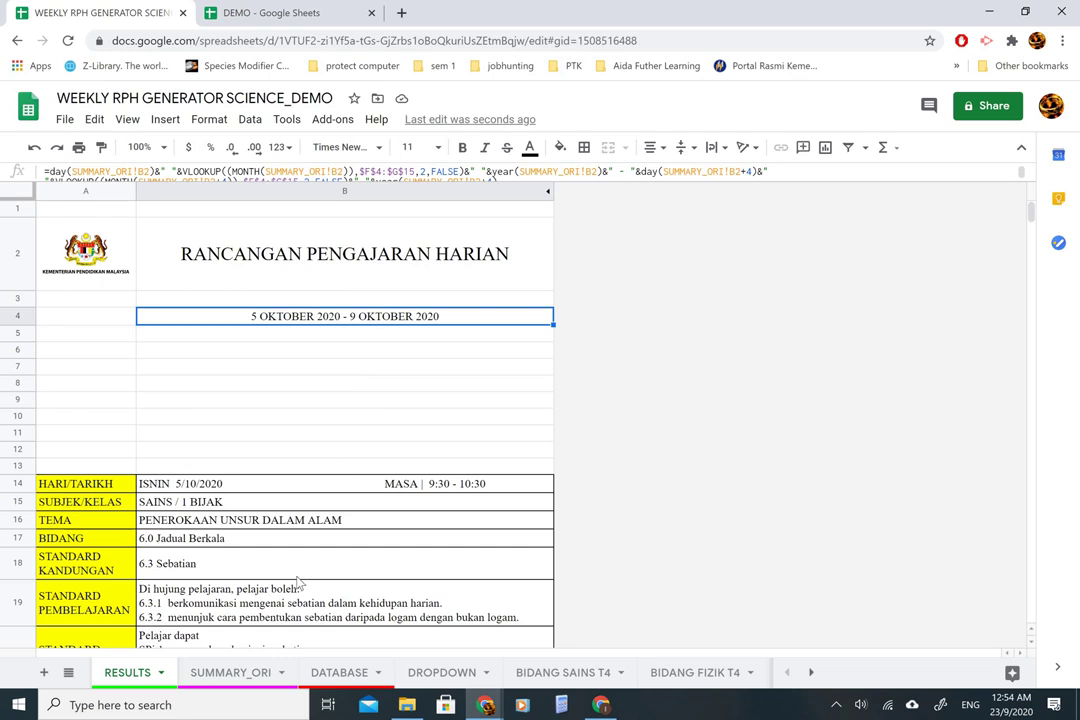
# - Change the Monday date (TARIKH ISNIN) on the SUMMARY_ORI sheet to 2020-10-19
pyautogui.click(240, 675)
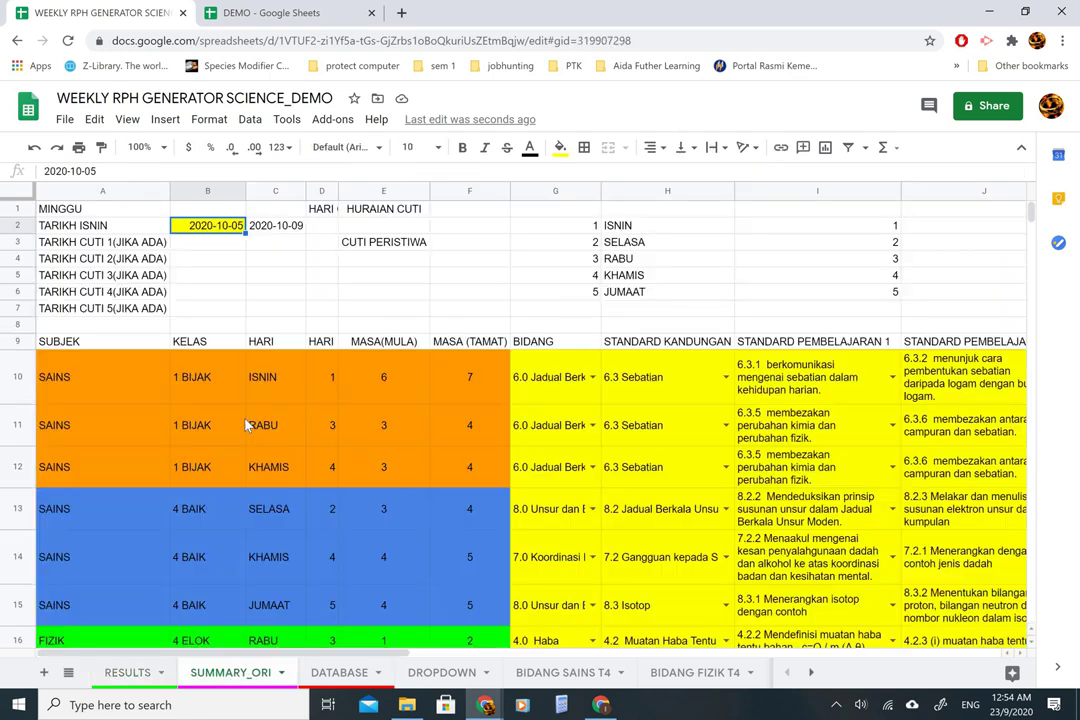
pyautogui.doubleClick(208, 228)
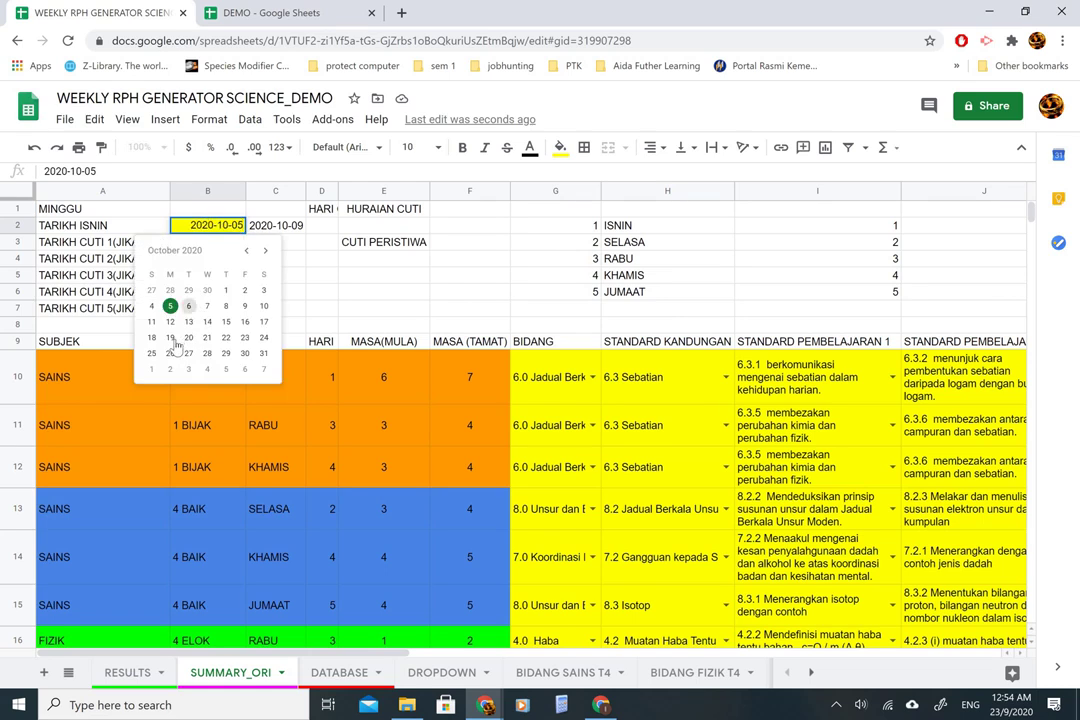
pyautogui.click(171, 338)
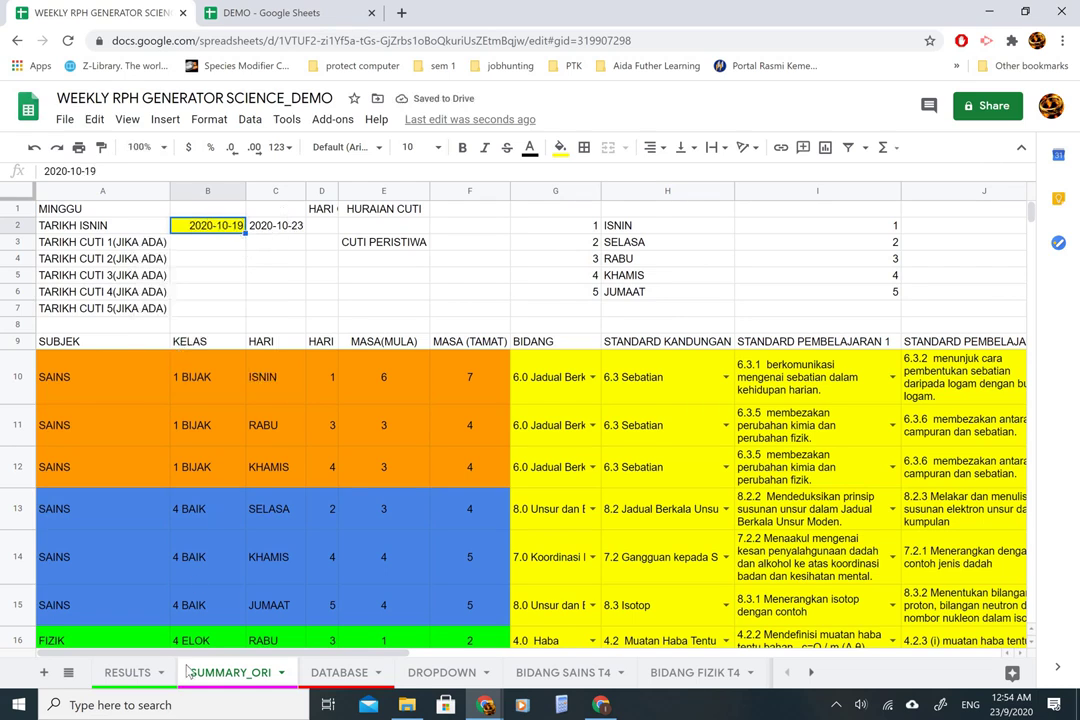
# - Review the week's date range and the daily lesson plans from Monday to Friday on the RESULTS sheet
pyautogui.click(138, 675)
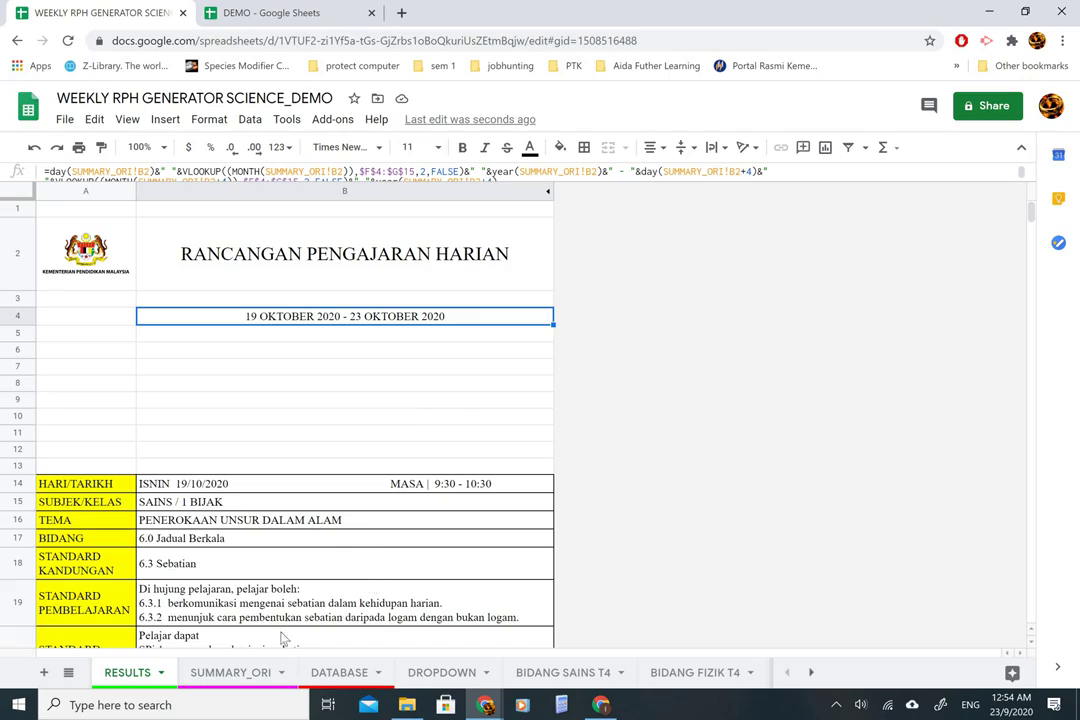
pyautogui.scroll(-20, 335, 560)
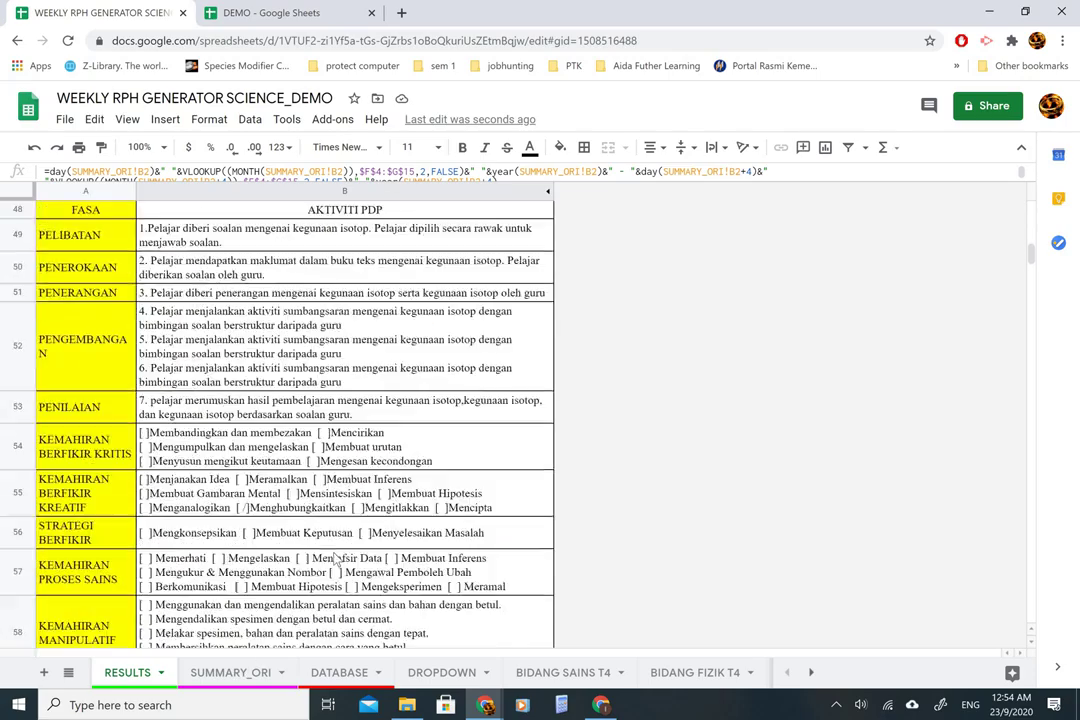
pyautogui.scroll(-20, 335, 560)
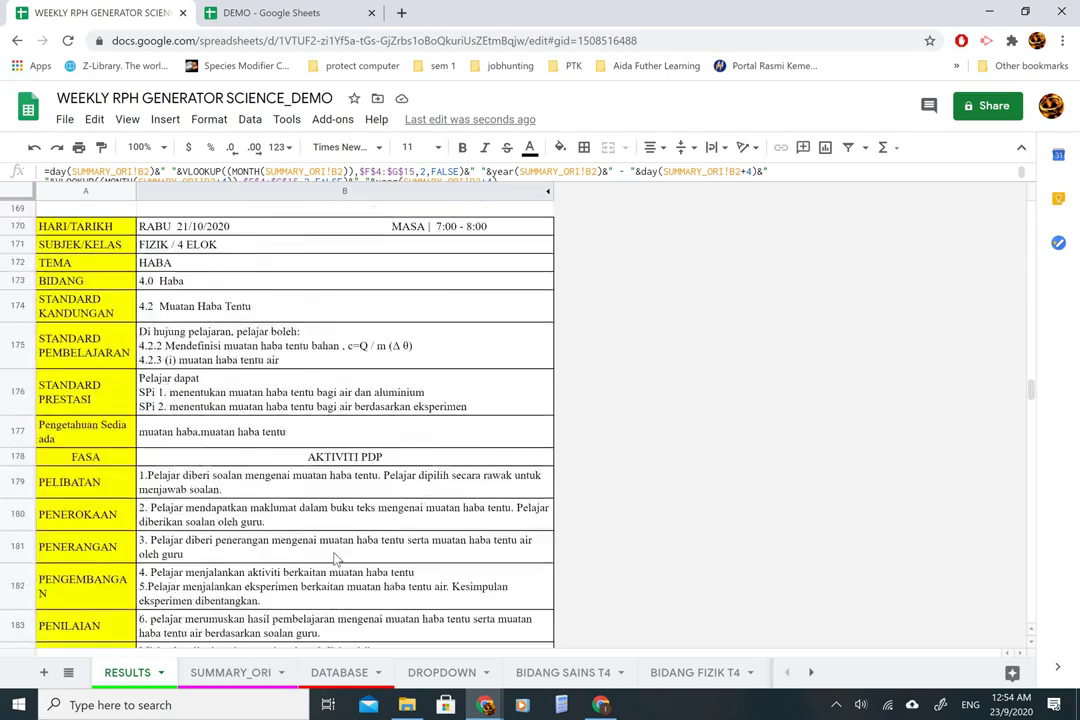
pyautogui.scroll(20, 335, 560)
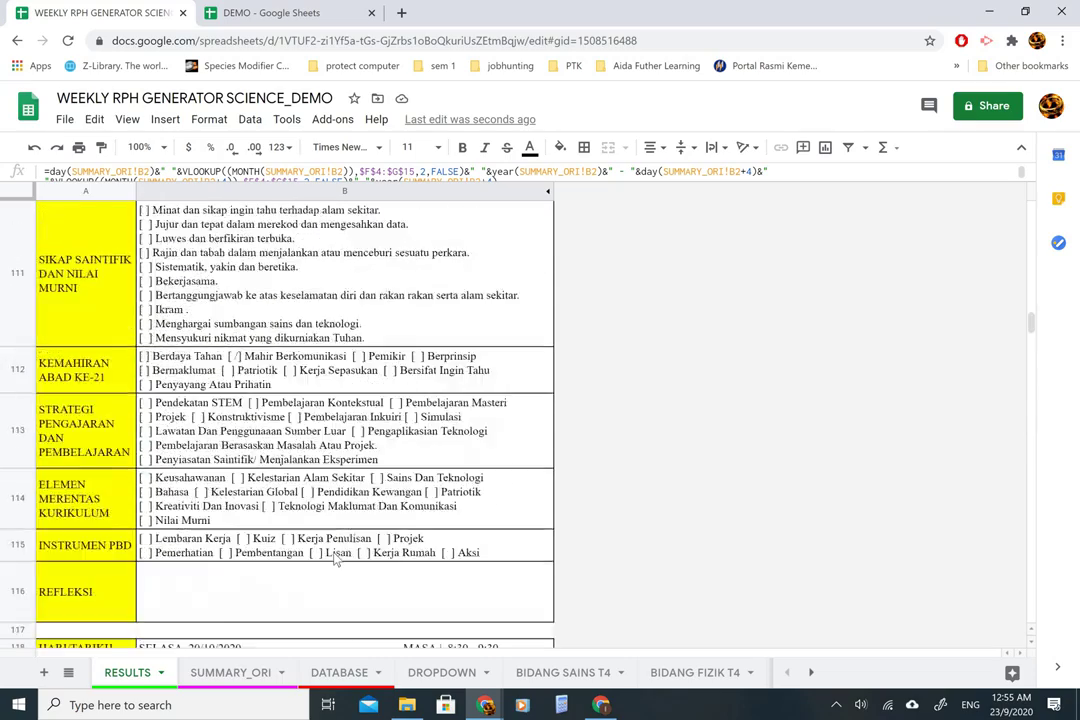
pyautogui.scroll(2, 335, 560)
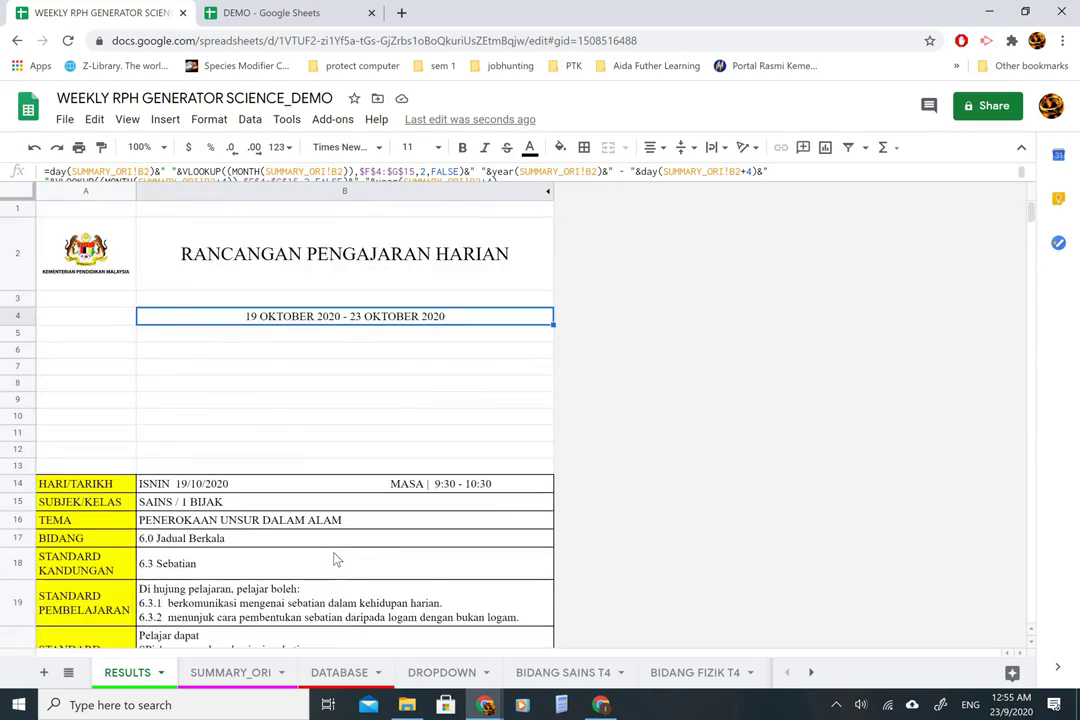
pyautogui.scroll(-20, 335, 560)
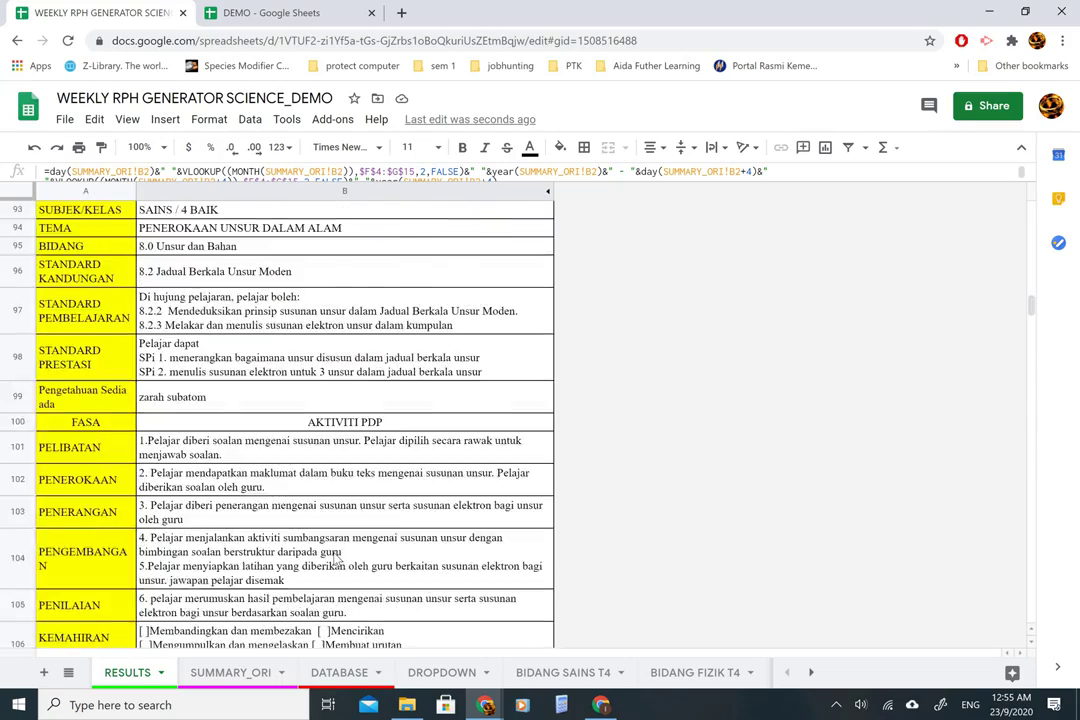
pyautogui.scroll(-20, 335, 560)
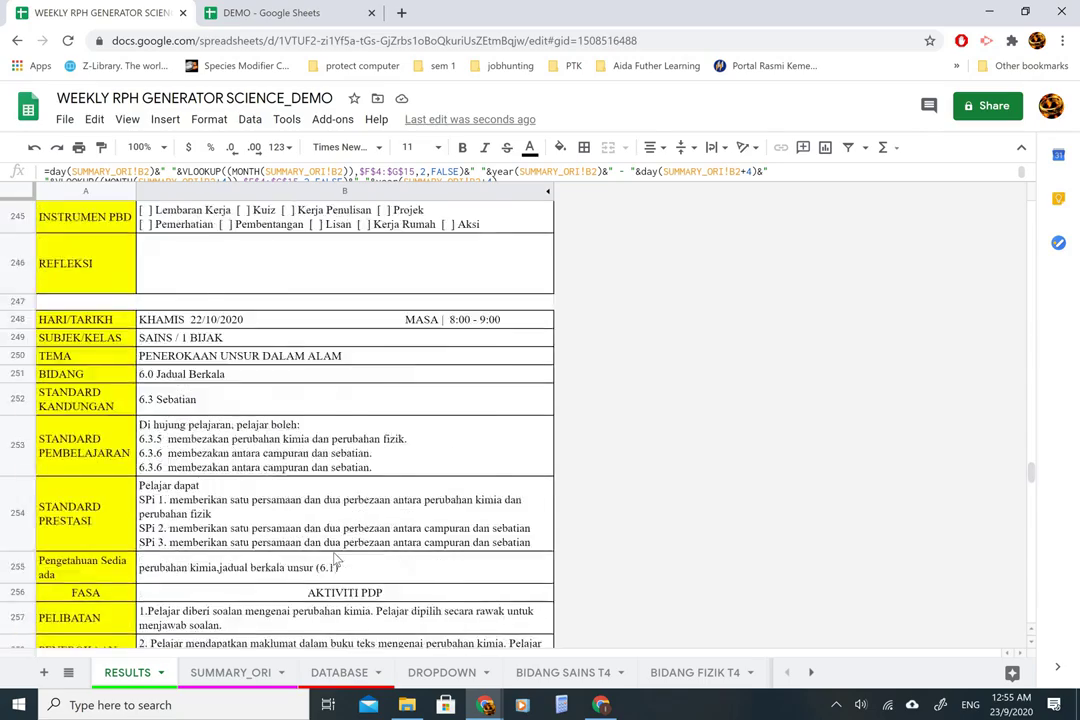
pyautogui.scroll(-20, 335, 560)
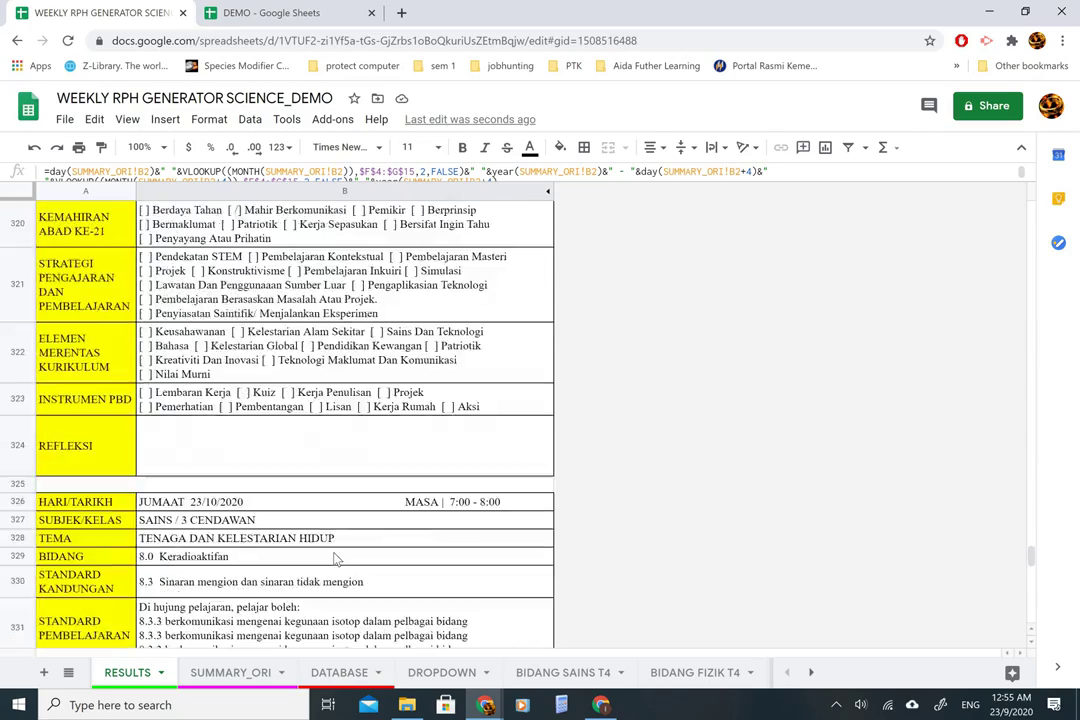
pyautogui.scroll(-1, 336, 562)
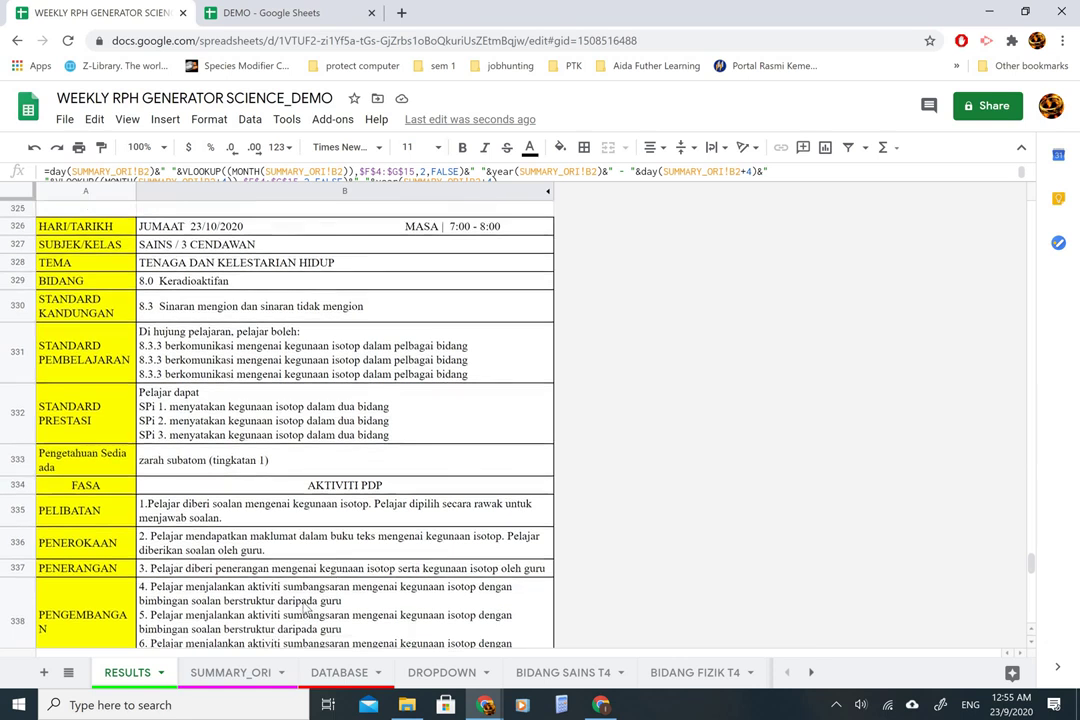
# - Enter 2020-10-19 as the first holiday date (TARIKH CUTI 1) on SUMMARY_ORI and fit column D's width to its contents
pyautogui.click(229, 673)
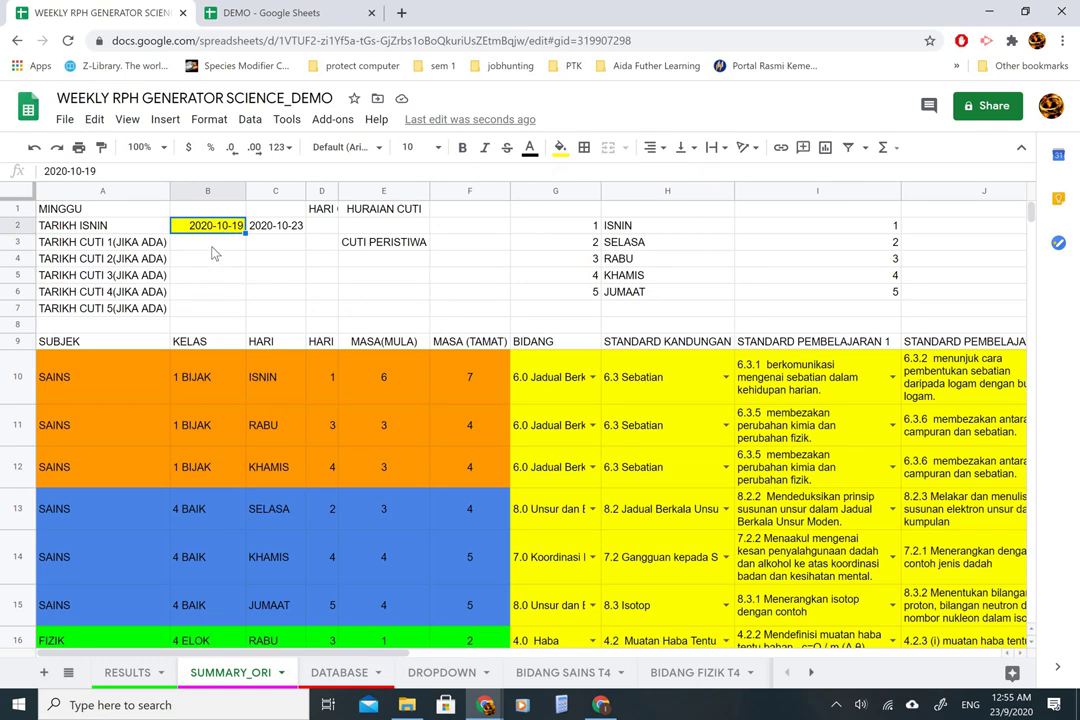
pyautogui.click(212, 246)
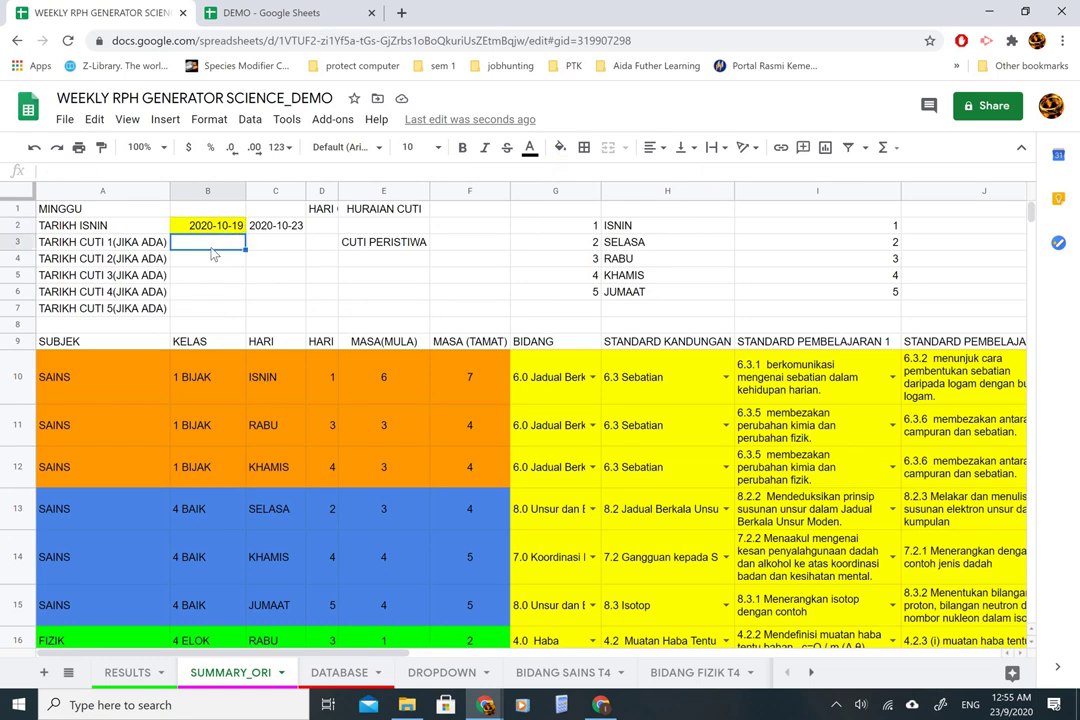
pyautogui.doubleClick(212, 245)
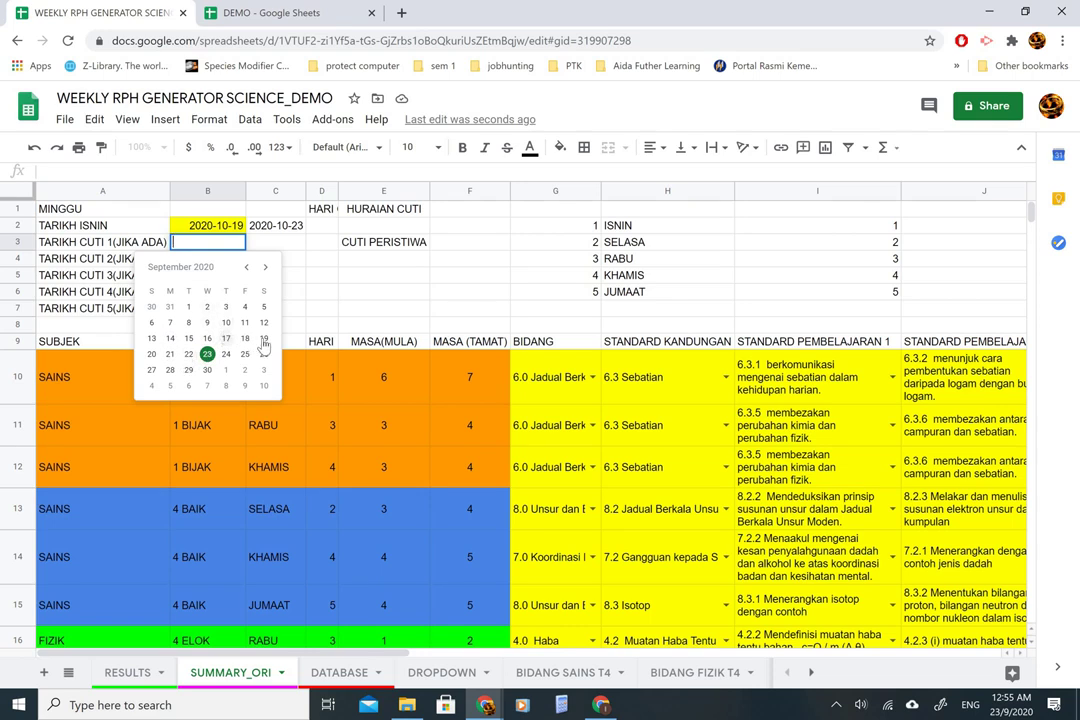
pyautogui.click(265, 268)
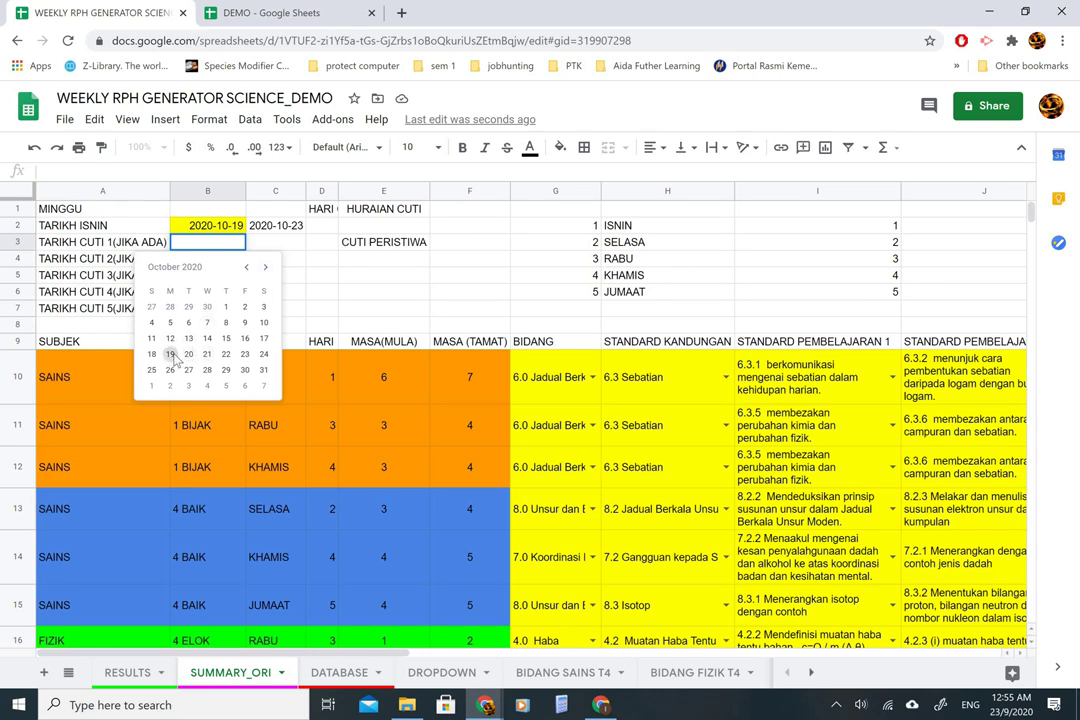
pyautogui.click(170, 354)
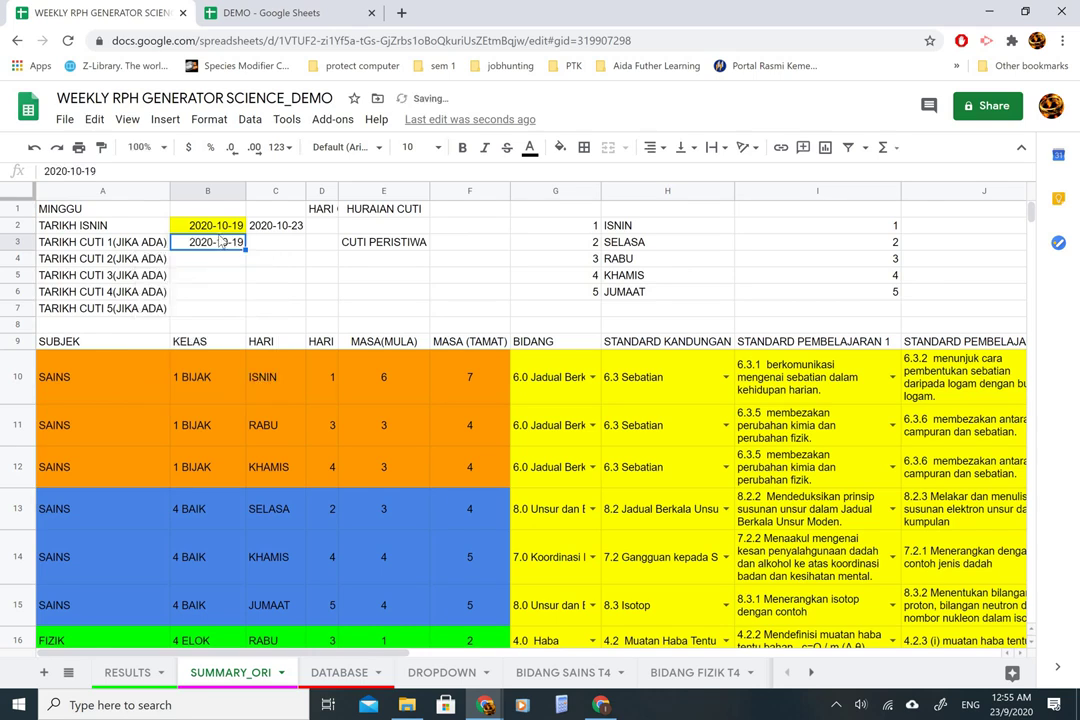
pyautogui.click(328, 246)
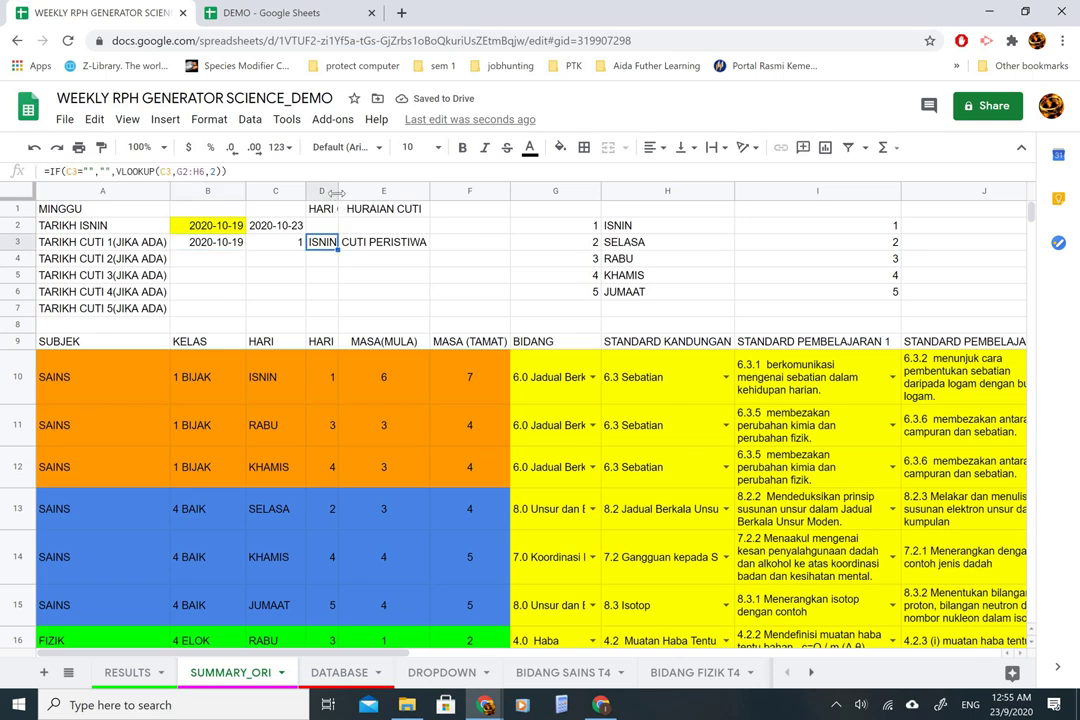
pyautogui.doubleClick(338, 191)
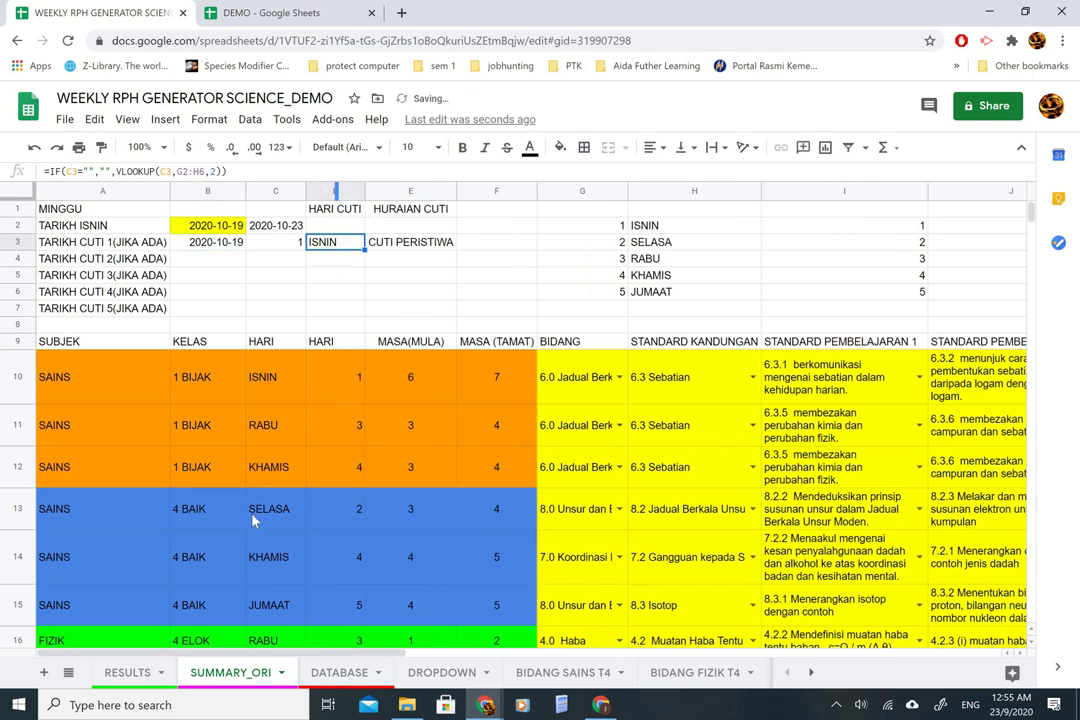
# - Examine the RESULTS sheet to see which day the first lesson plan falls on with the Monday holiday entered
pyautogui.click(117, 680)
pyautogui.scroll(-5, 226, 460)
pyautogui.scroll(20, 226, 460)
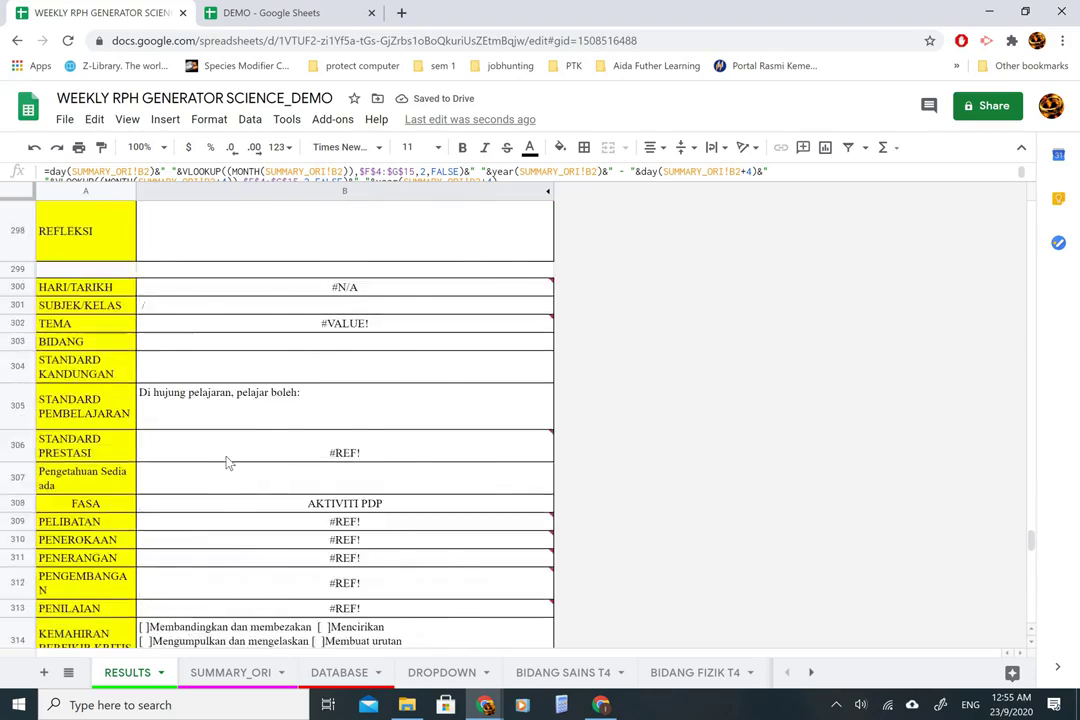
pyautogui.scroll(20, 226, 460)
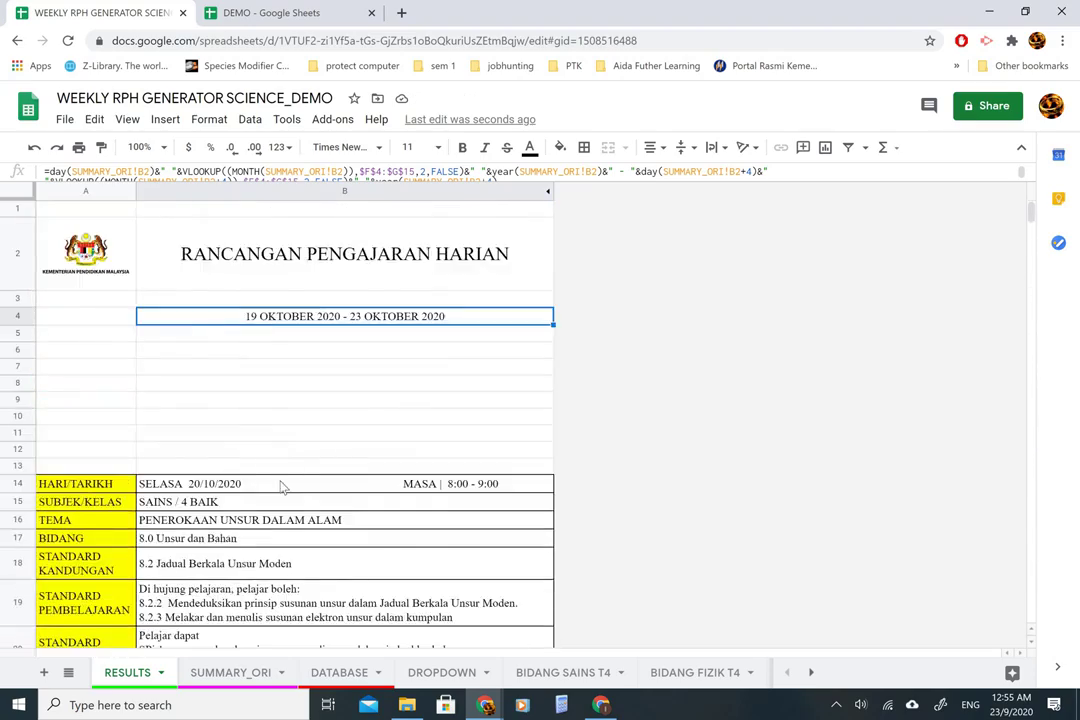
pyautogui.scroll(-2, 240, 405)
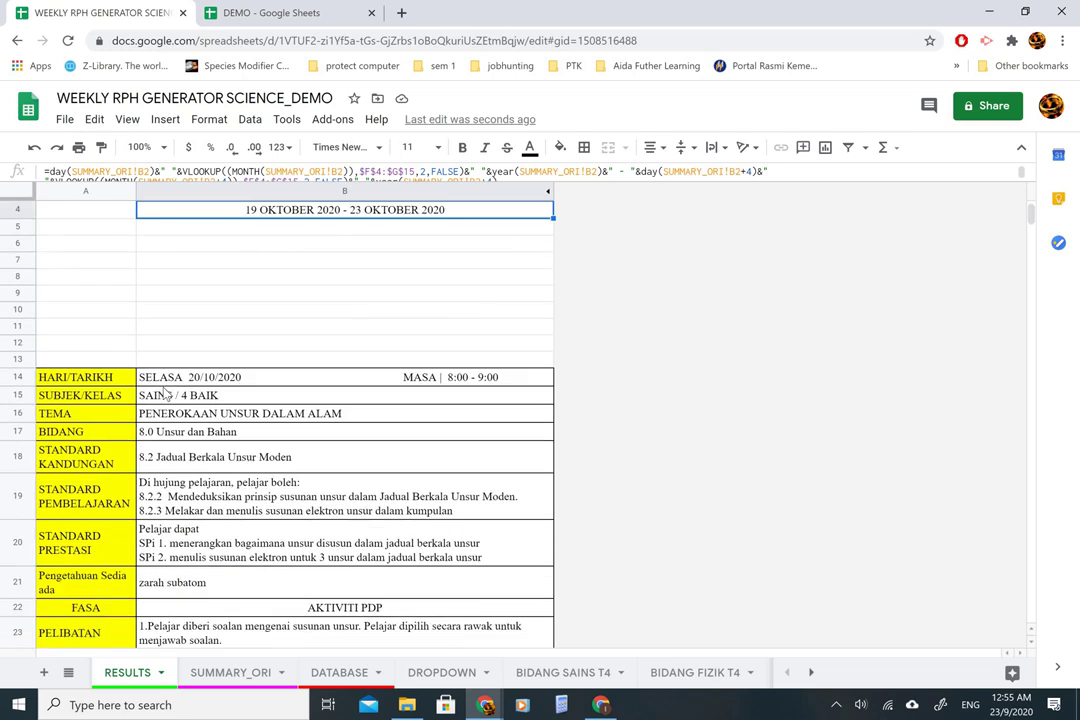
# - Change the first holiday date (TARIKH CUTI 1) on the SUMMARY_ORI sheet to 2020-10-20
pyautogui.click(250, 678)
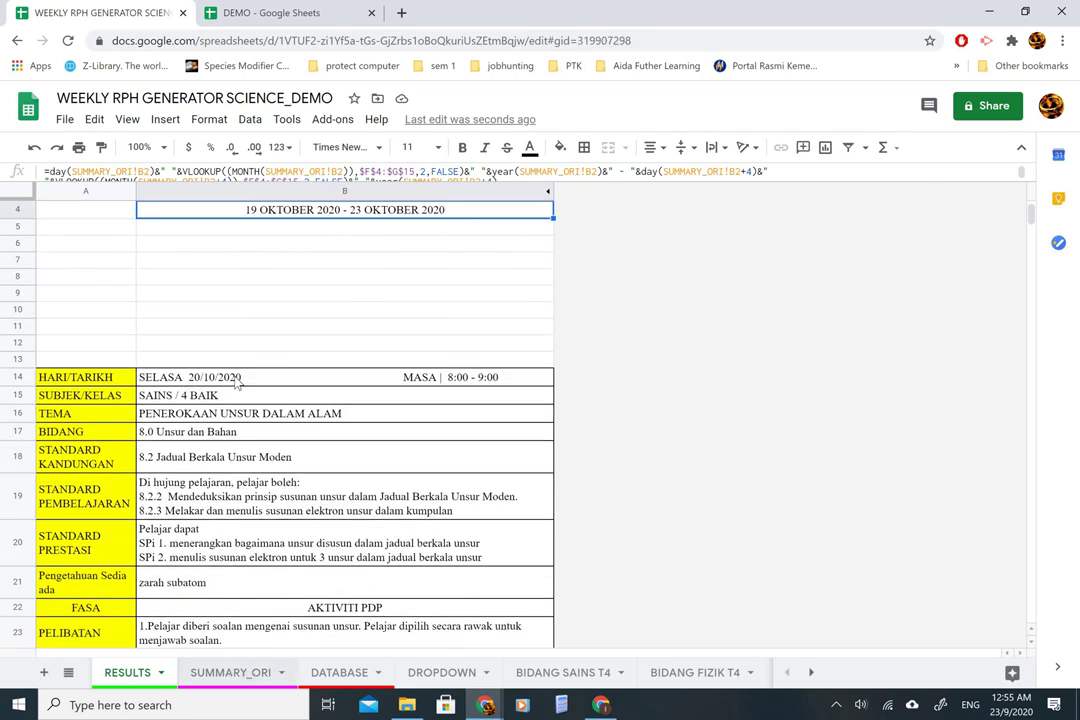
pyautogui.doubleClick(219, 243)
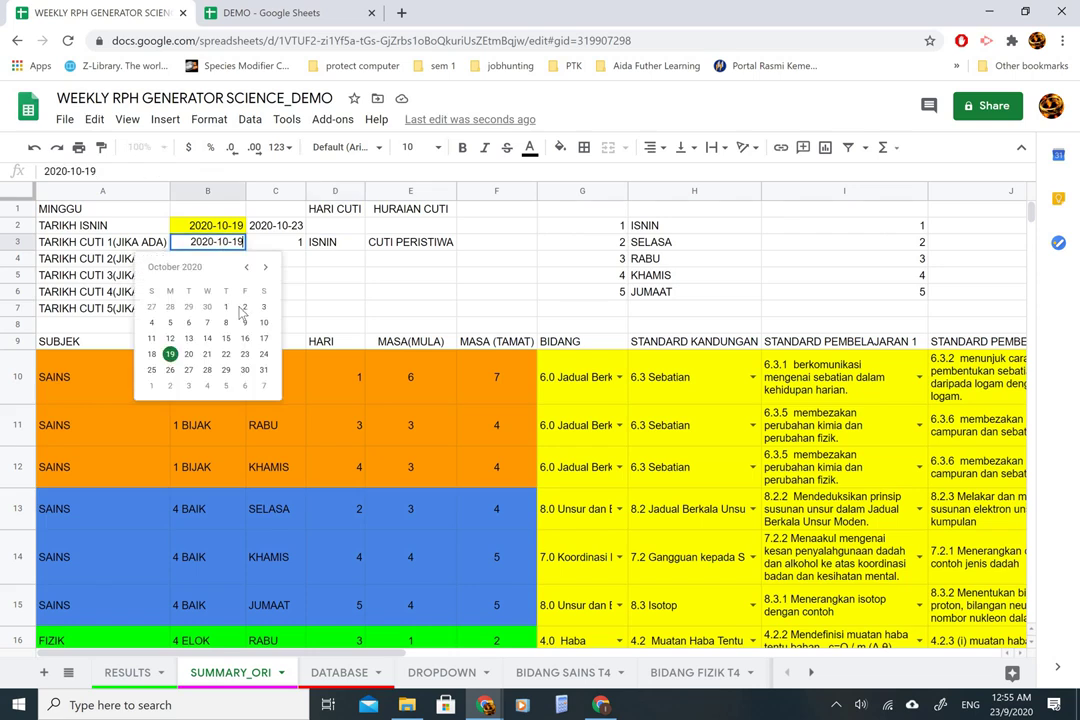
pyautogui.click(188, 357)
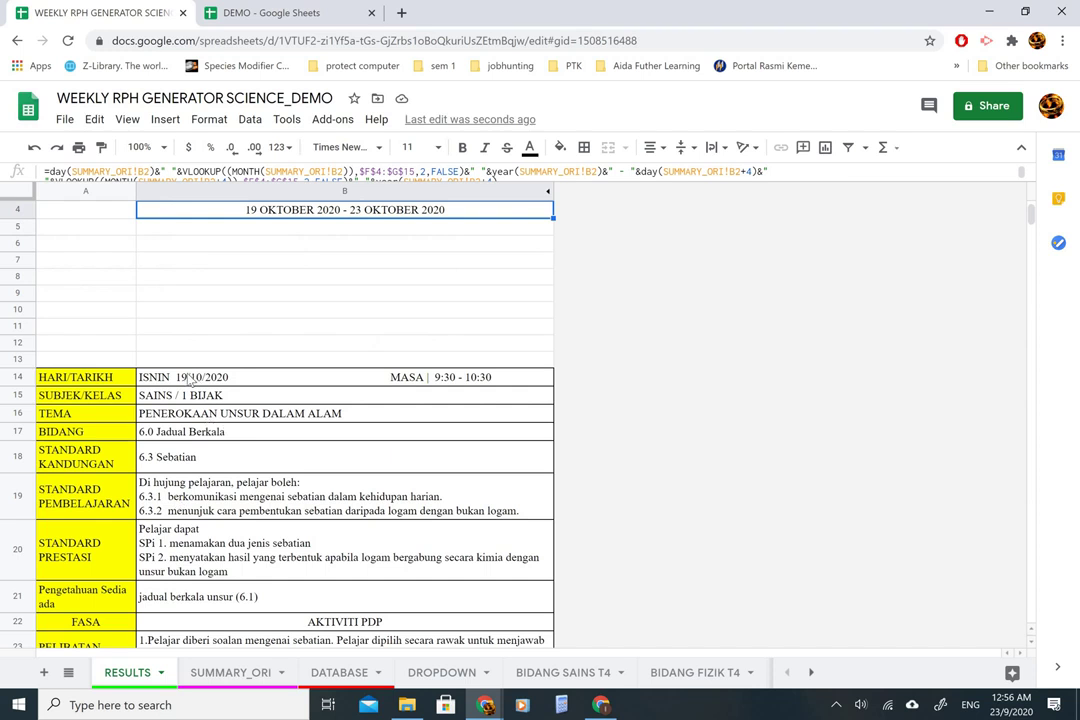
# - Examine the dates of the lesson plans on the RESULTS sheet to check how the Tuesday holiday is skipped
pyautogui.scroll(-12, 189, 377)
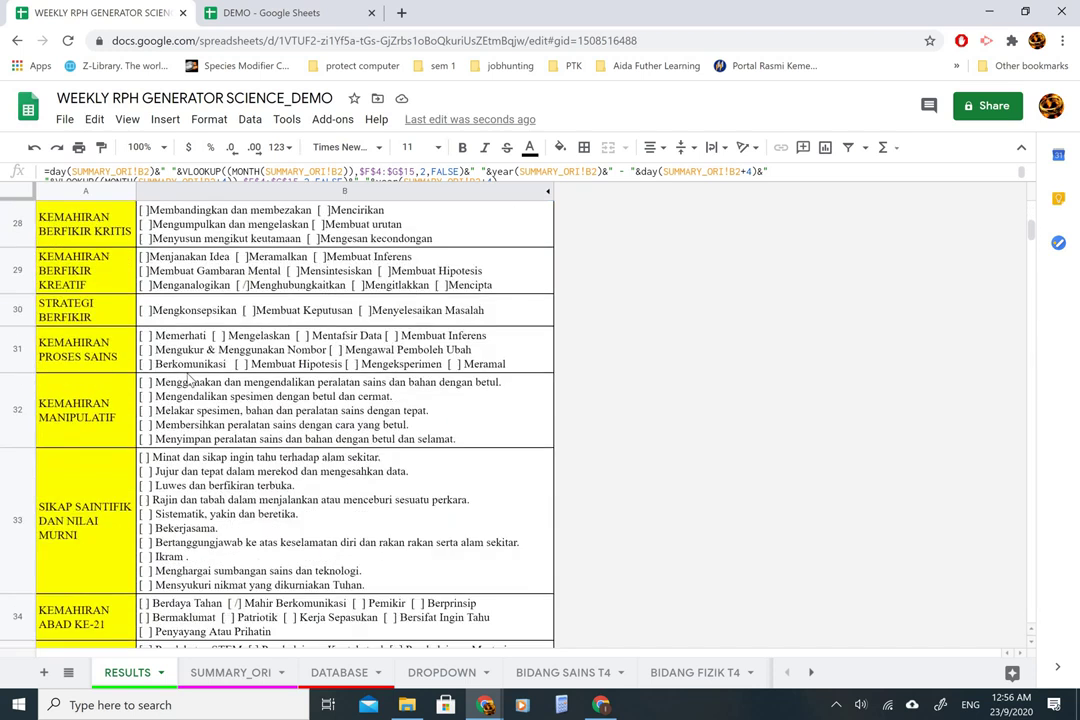
pyautogui.scroll(-1, 189, 377)
pyautogui.click(192, 336)
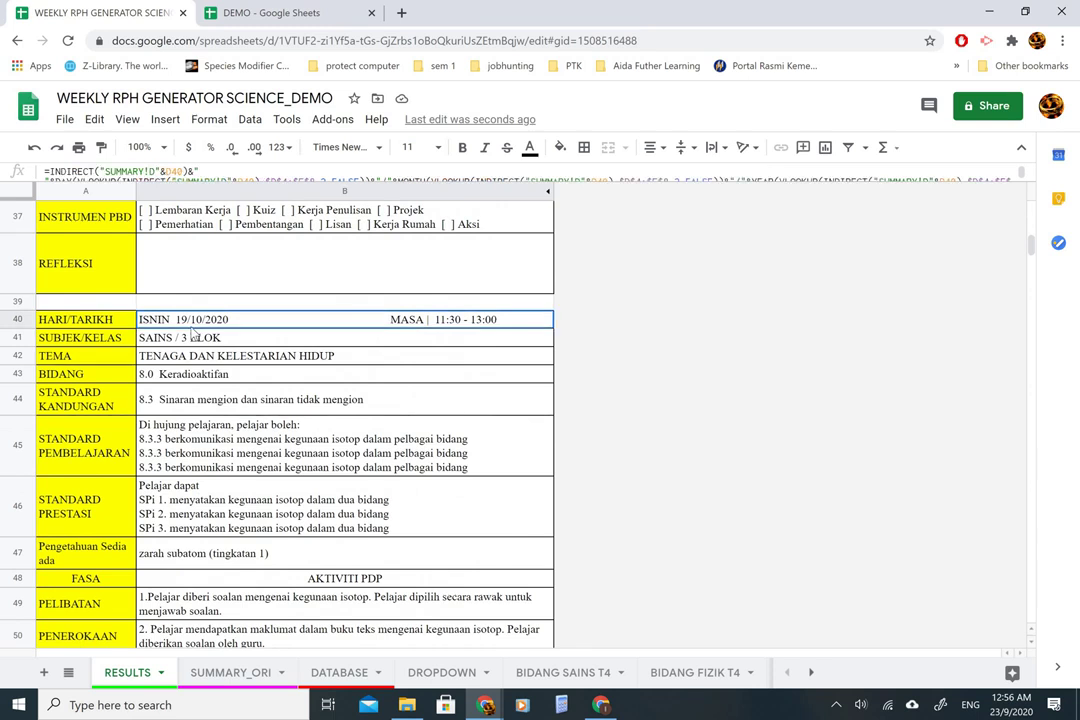
pyautogui.scroll(-9, 207, 457)
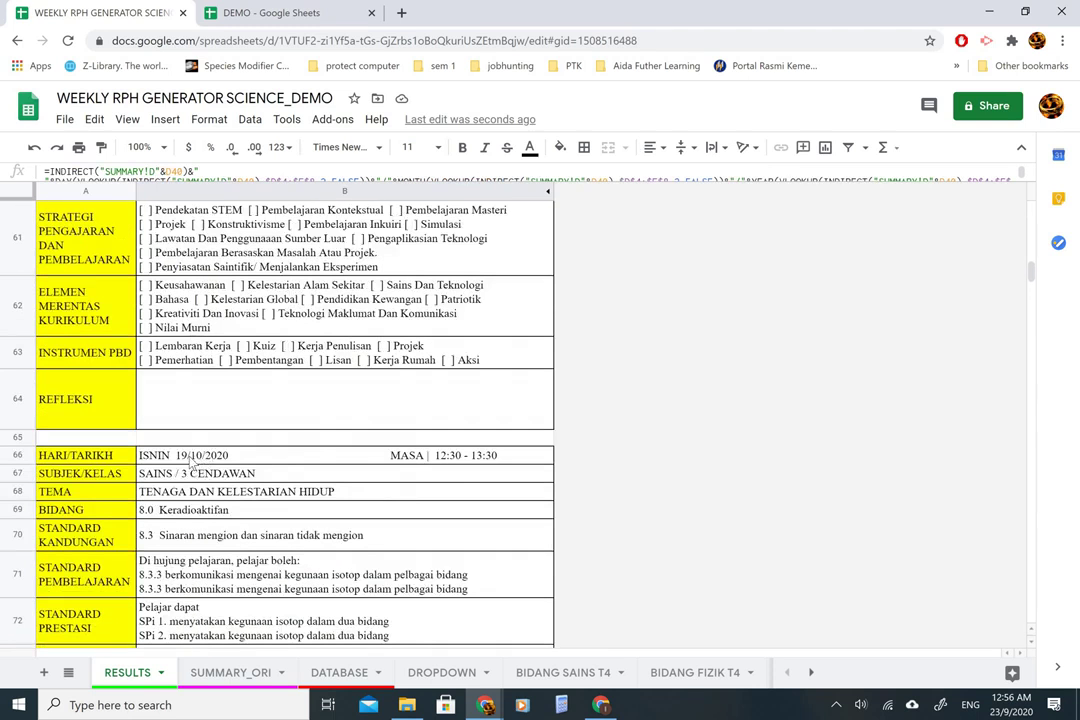
pyautogui.click(191, 459)
pyautogui.scroll(-7, 191, 459)
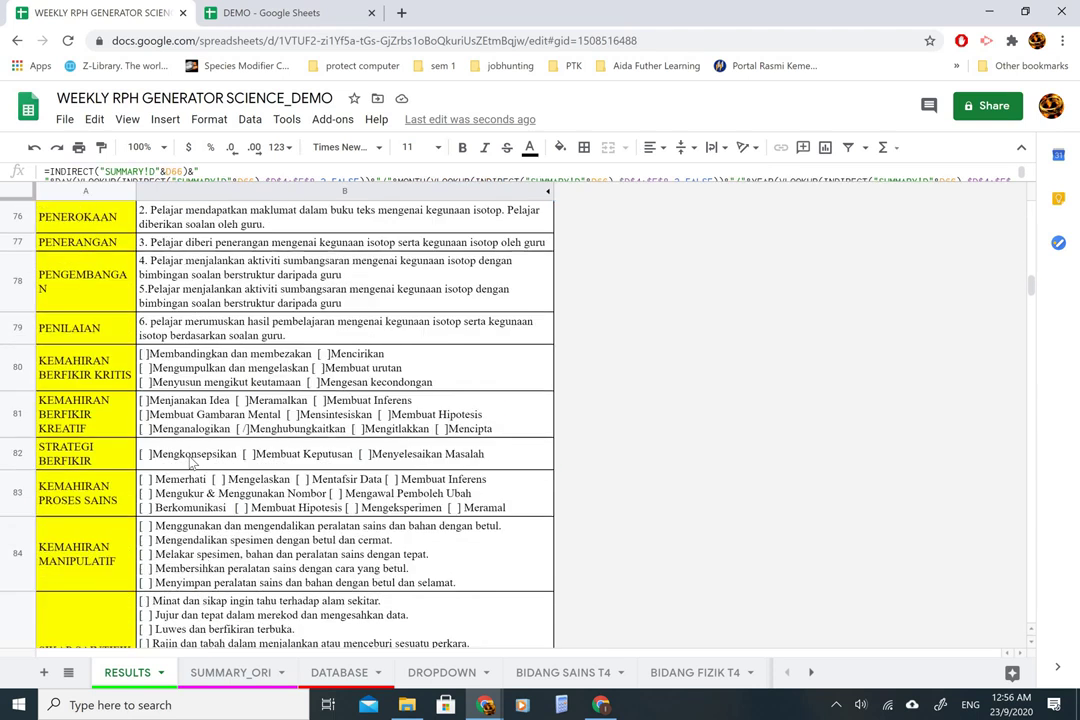
pyautogui.scroll(-7, 191, 459)
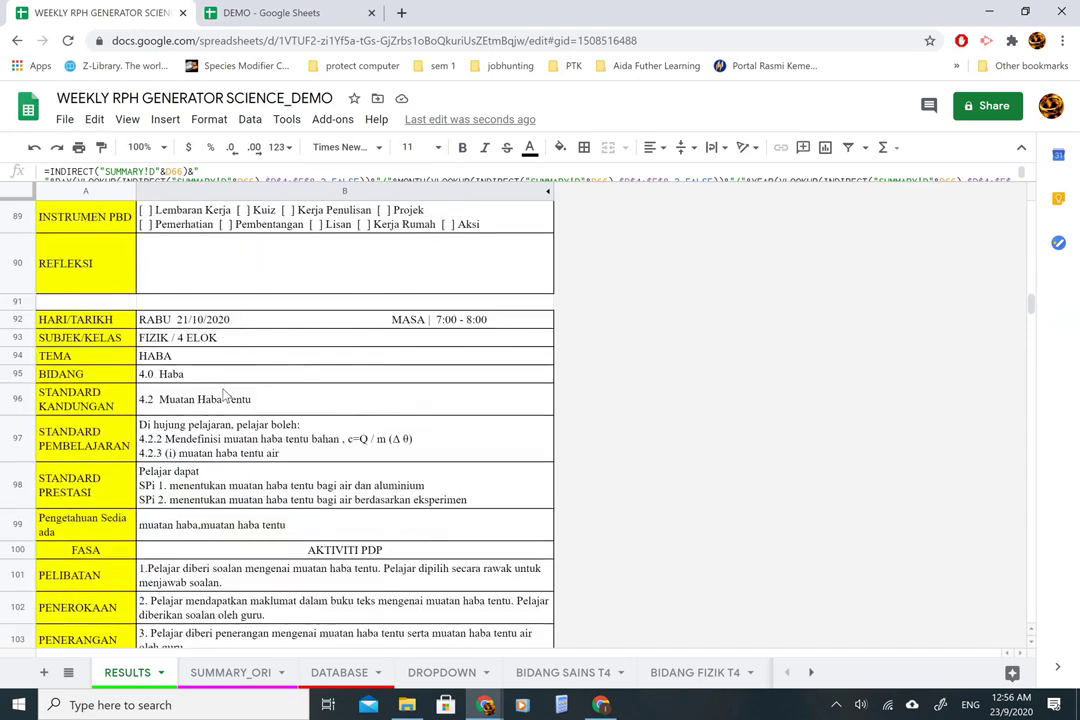
pyautogui.scroll(8, 224, 393)
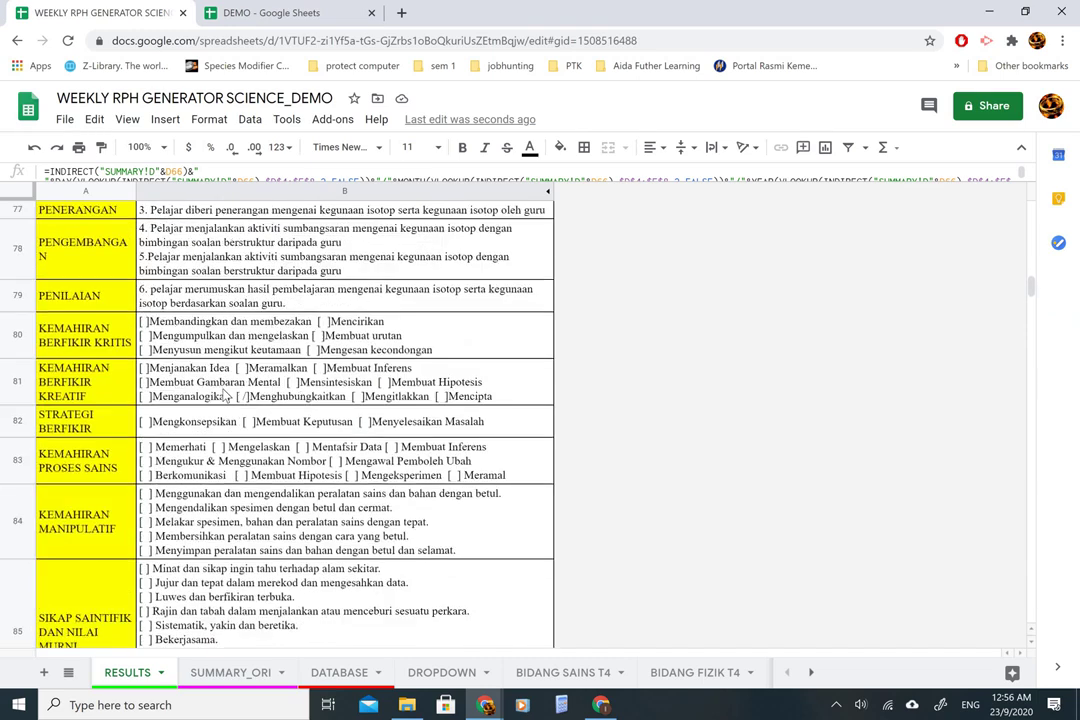
pyautogui.scroll(-5, 224, 393)
pyautogui.scroll(-3, 224, 393)
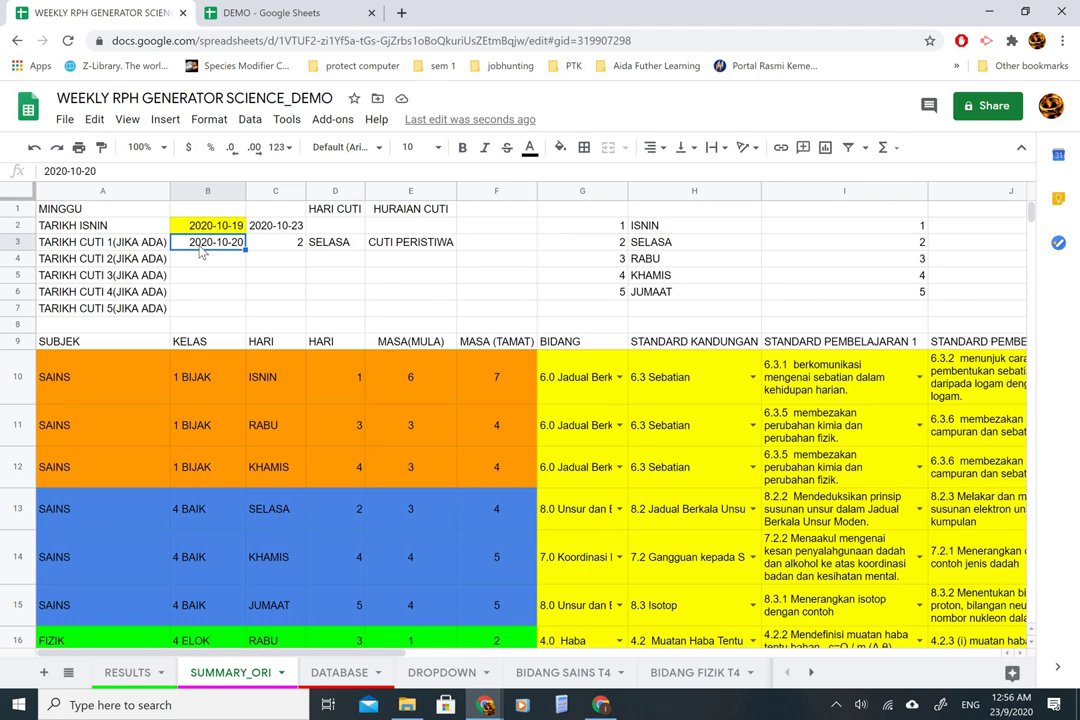
# - Clear the first holiday date (TARIKH CUTI 1) on the SUMMARY_ORI sheet
pyautogui.press('Delete')
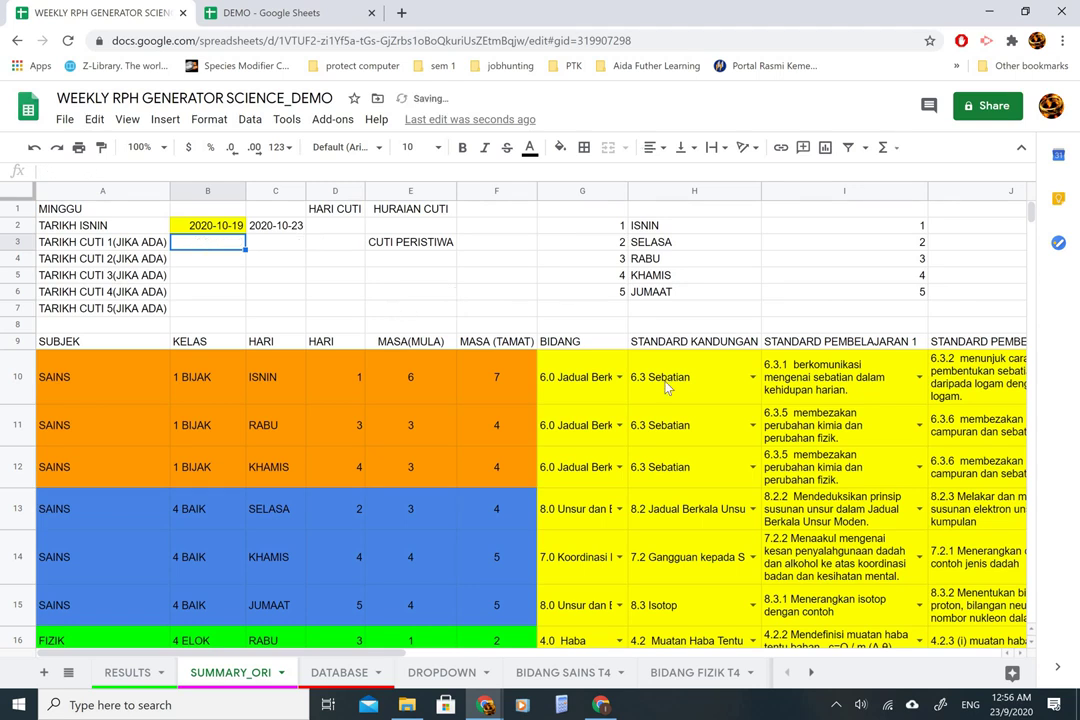
# - Examine the yellow lesson content range G10:K23 and its BIDANG, STANDARD KANDUNGAN and STANDARD PEMBELAJARAN 1 to 3 headings
pyautogui.scroll(-1, 668, 388)
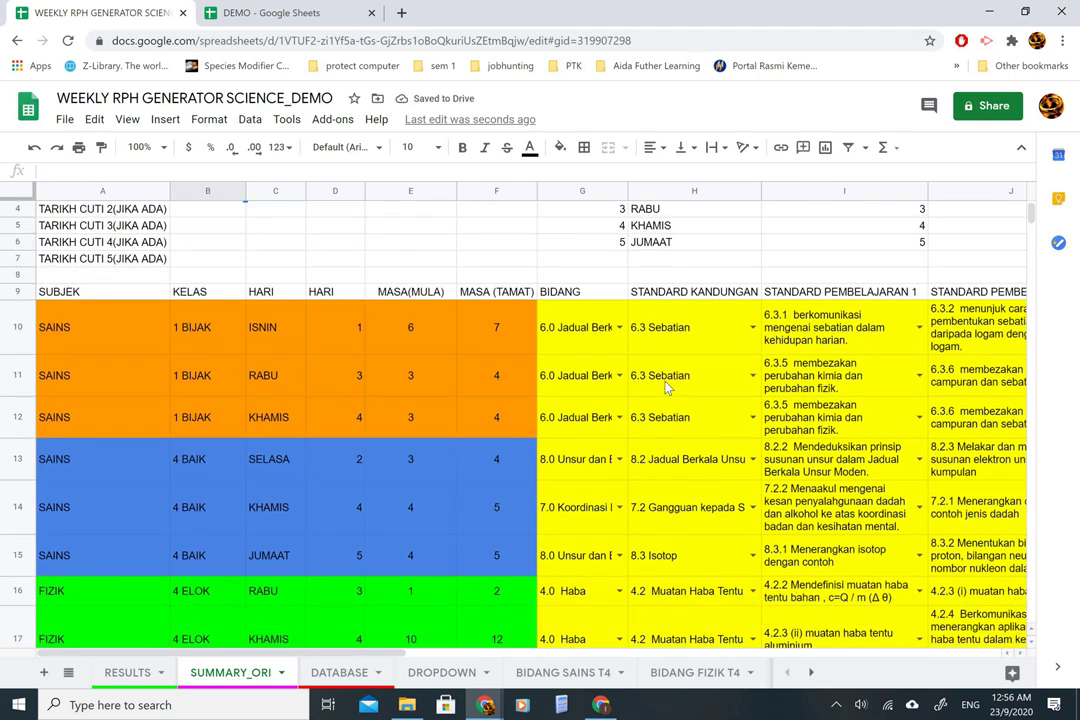
pyautogui.hscroll(3, 561, 321)
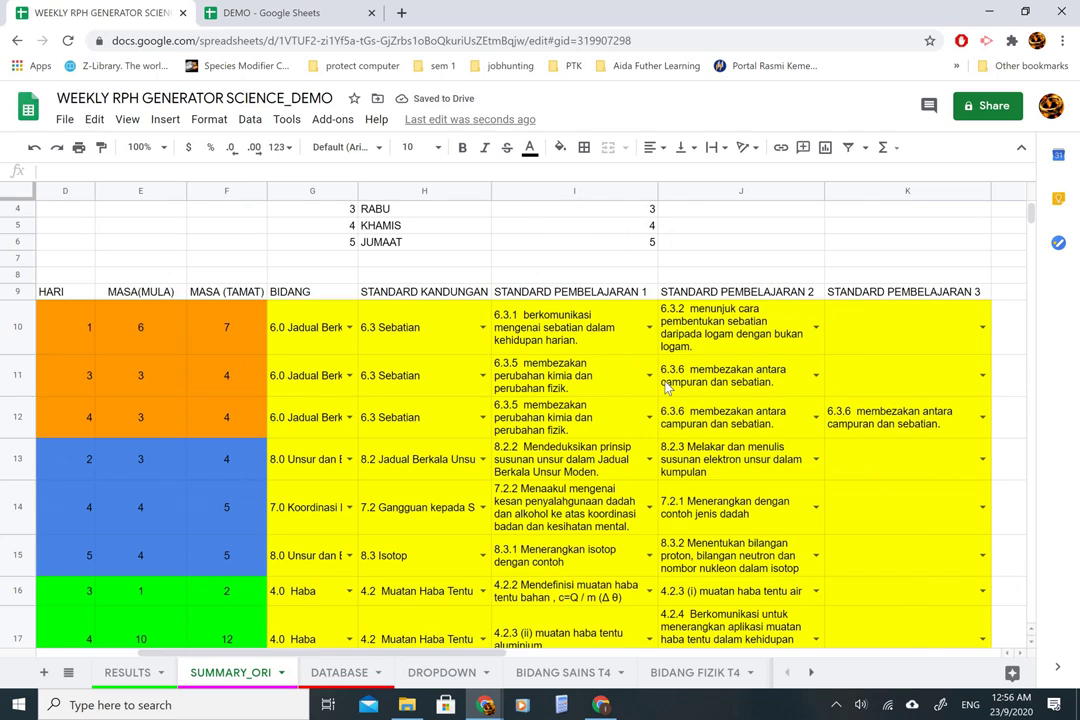
pyautogui.click(310, 340)
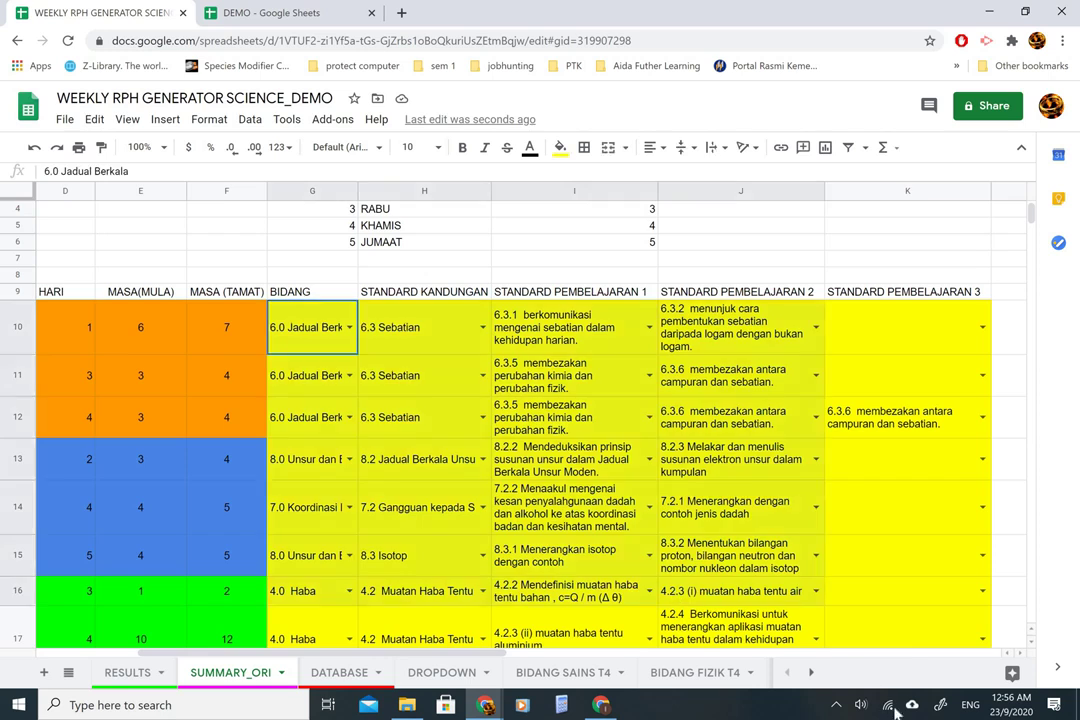
pyautogui.scroll(-5, 897, 439)
pyautogui.keyDown('shift'); pyautogui.click(897, 340); pyautogui.keyUp('shift')
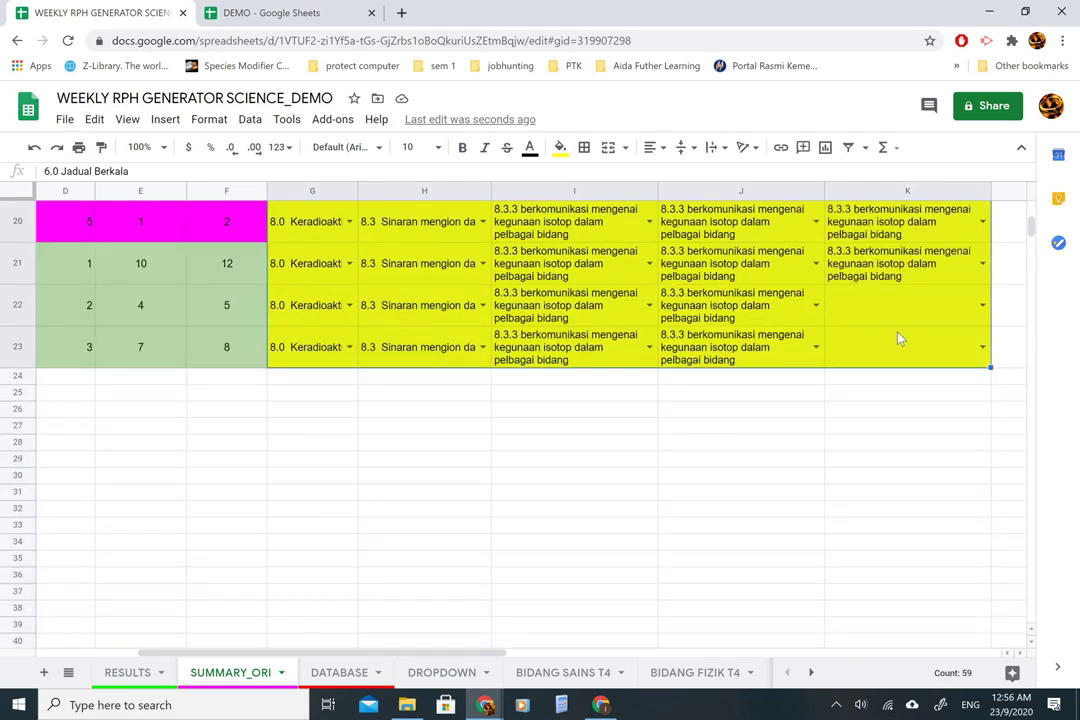
pyautogui.scroll(5, 897, 340)
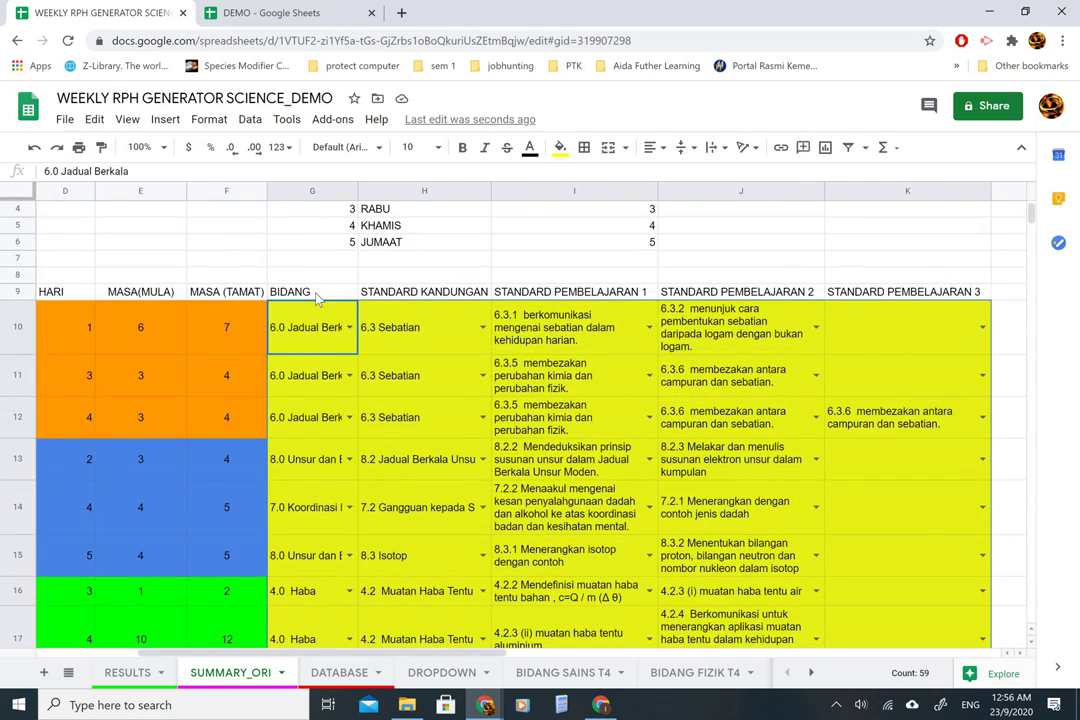
pyautogui.click(316, 296)
pyautogui.click(441, 298)
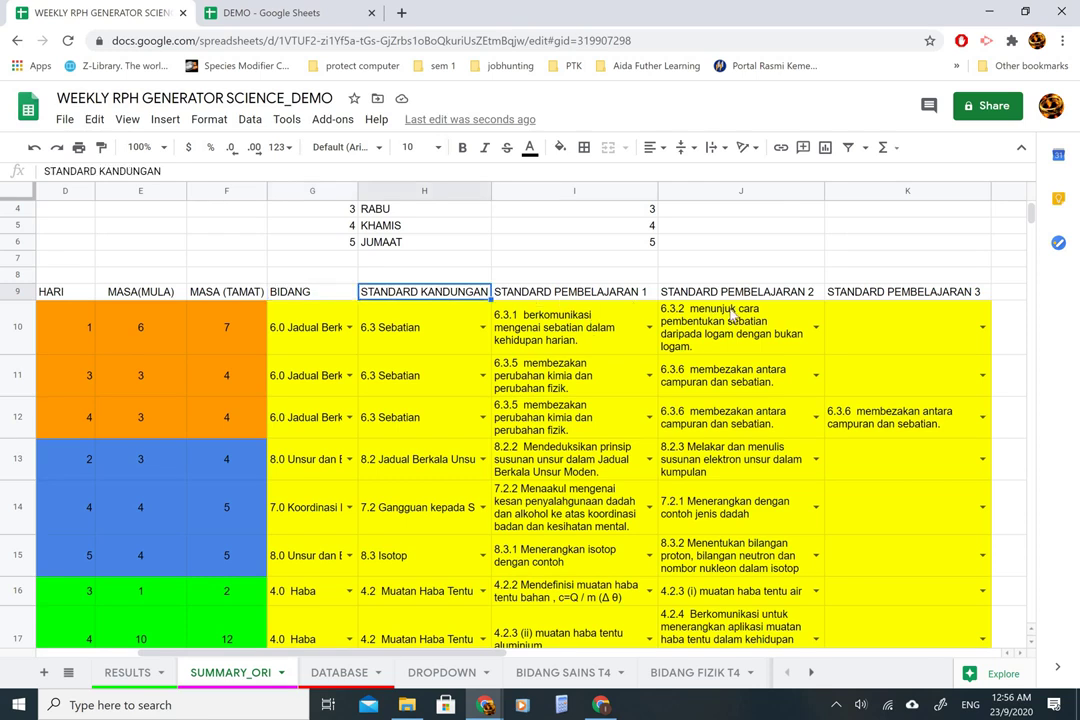
pyautogui.click(560, 294)
pyautogui.hotkey('shift', 'Right')
pyautogui.hotkey('shift', 'Right')
pyautogui.scroll(-1, 519, 397)
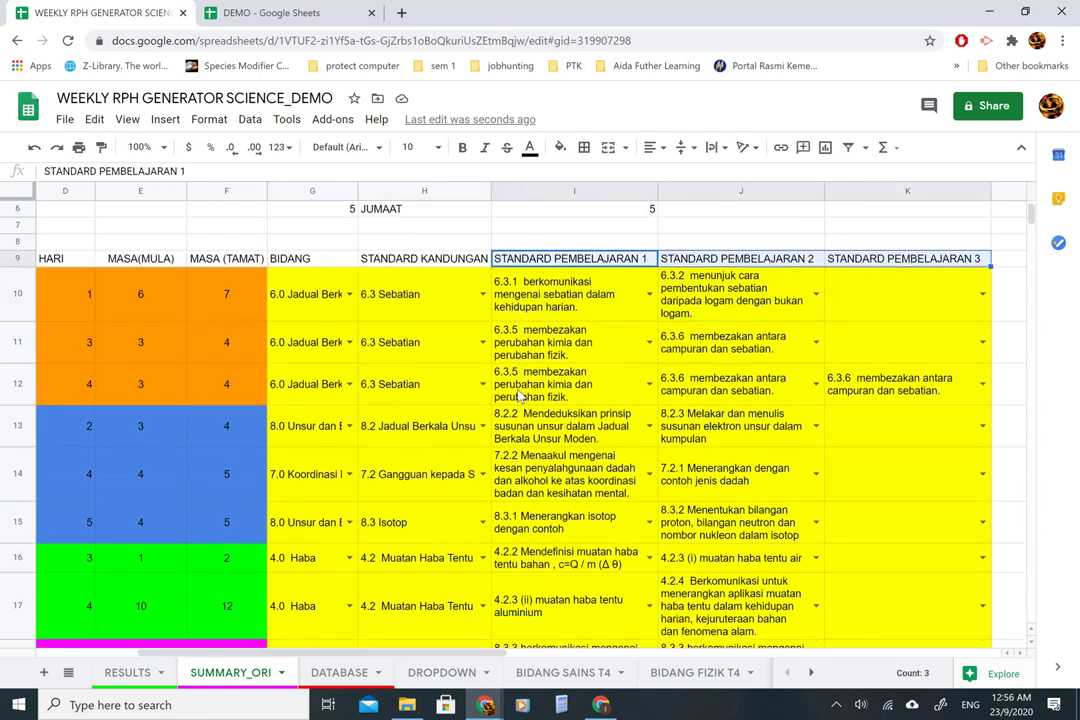
# - Copy the yellow lesson content range G10:K23 and paste the copy below the table, starting at G25
pyautogui.scroll(2, 320, 373)
pyautogui.moveTo(320, 373); pyautogui.dragTo(918, 562)
pyautogui.hotkey('ctrl', 'c')
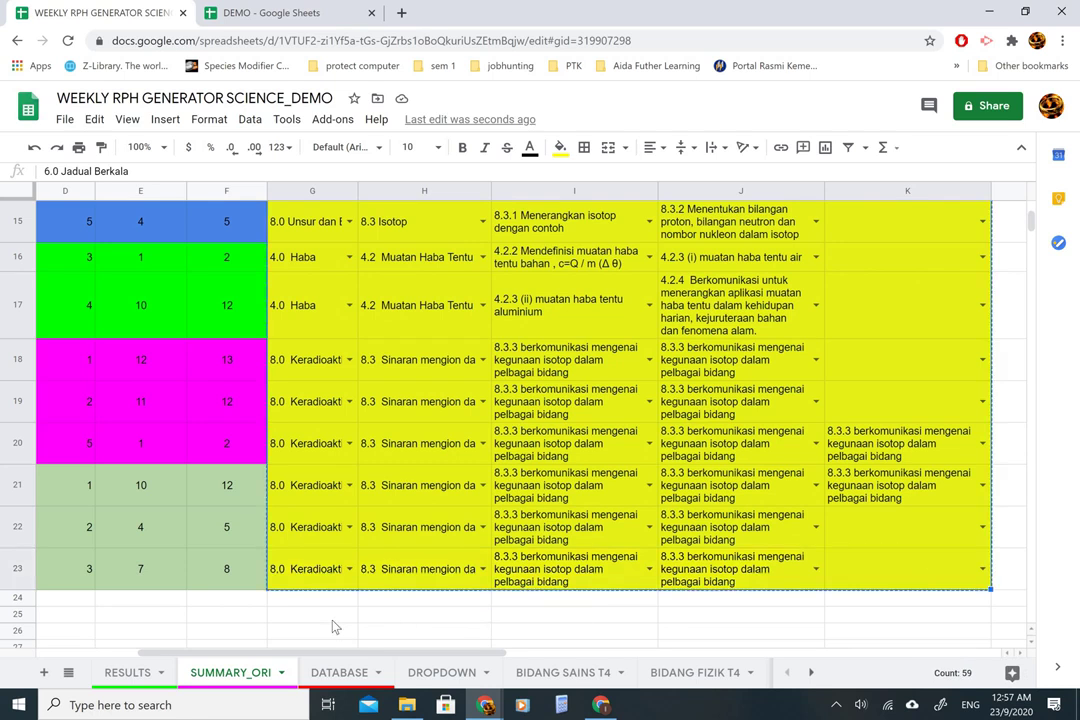
pyautogui.click(333, 622)
pyautogui.hotkey('ctrl', 'v')
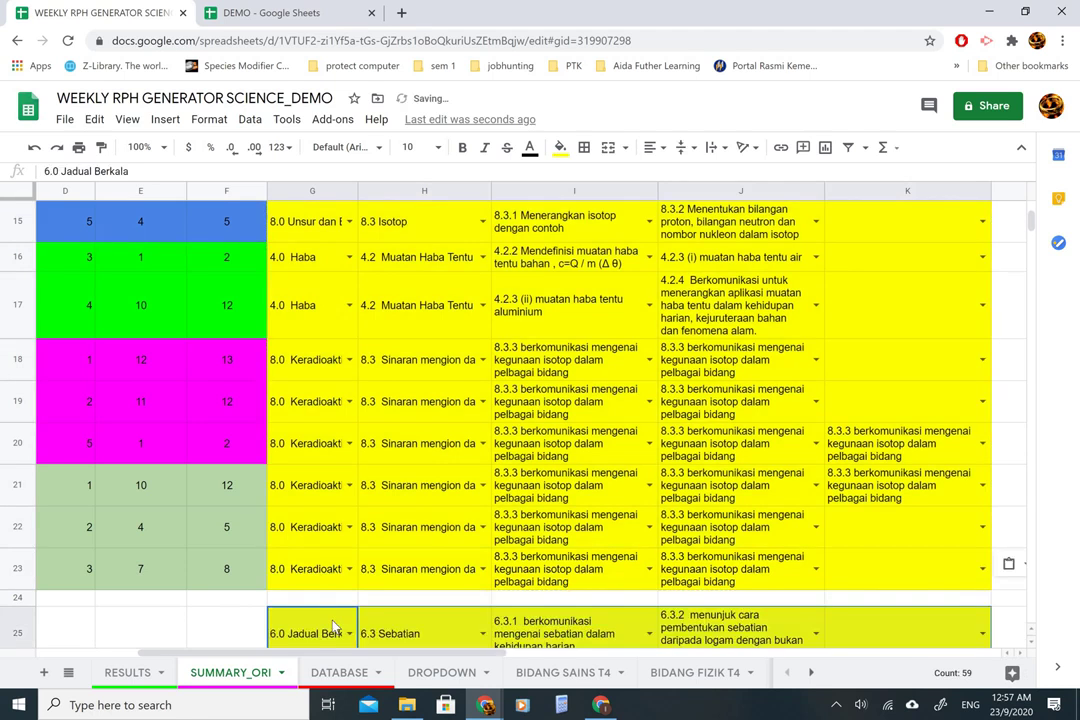
# - Clear the contents of the original yellow lesson content range G10:K23
pyautogui.scroll(10, 280, 523)
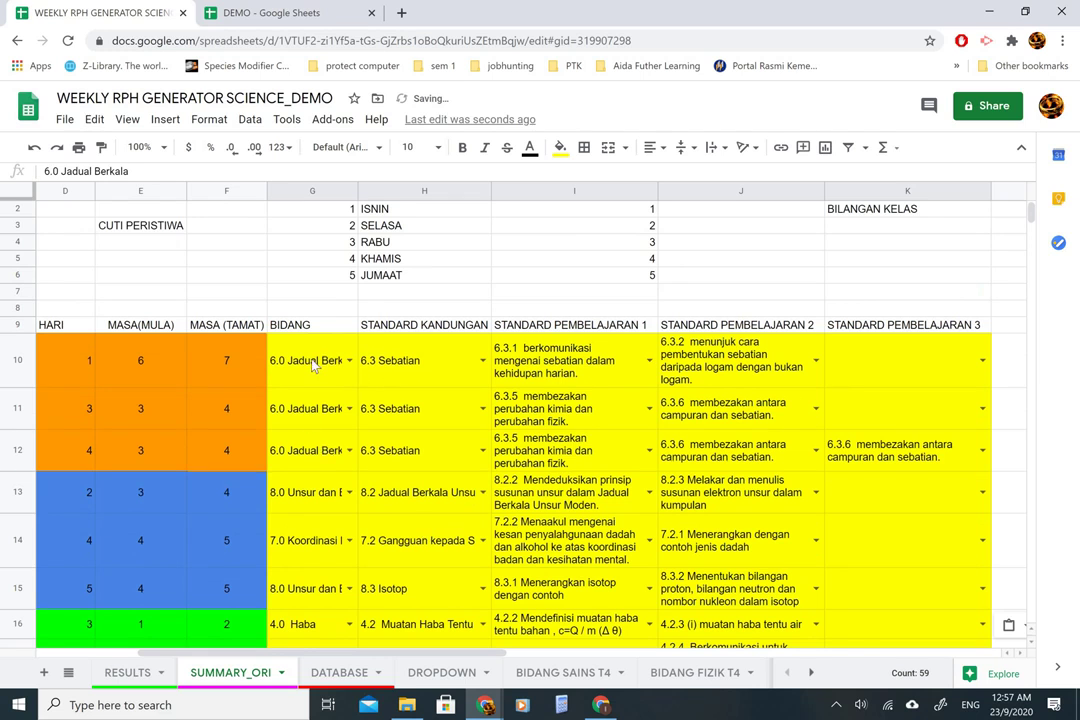
pyautogui.moveTo(326, 369); pyautogui.dragTo(925, 308)
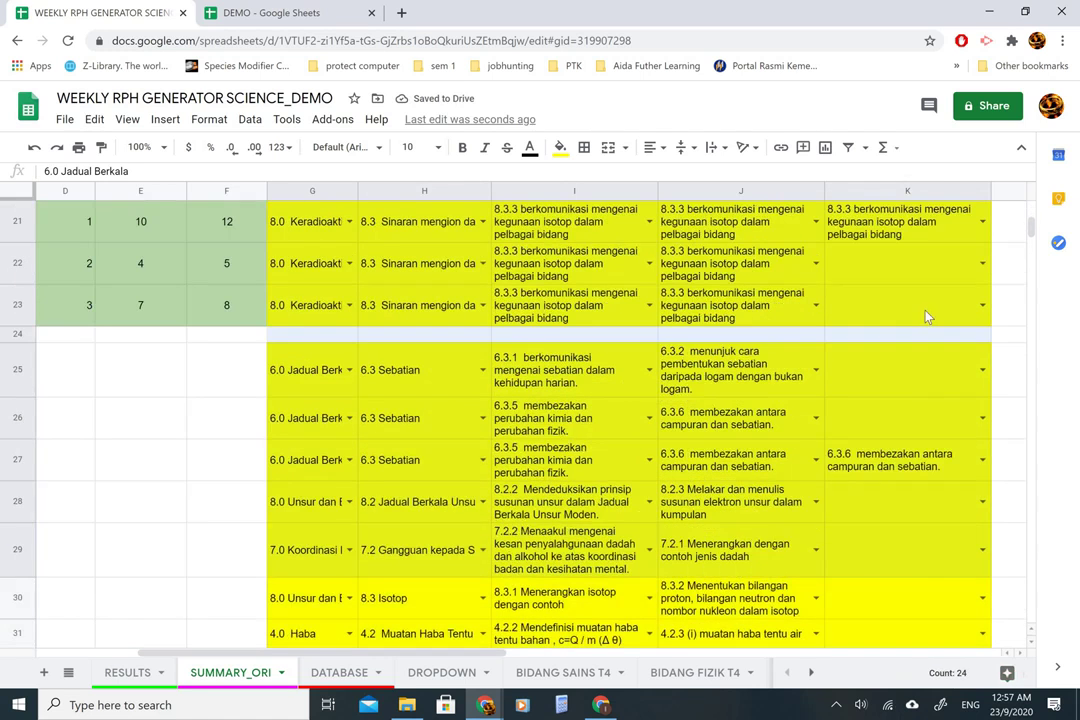
pyautogui.press('Delete')
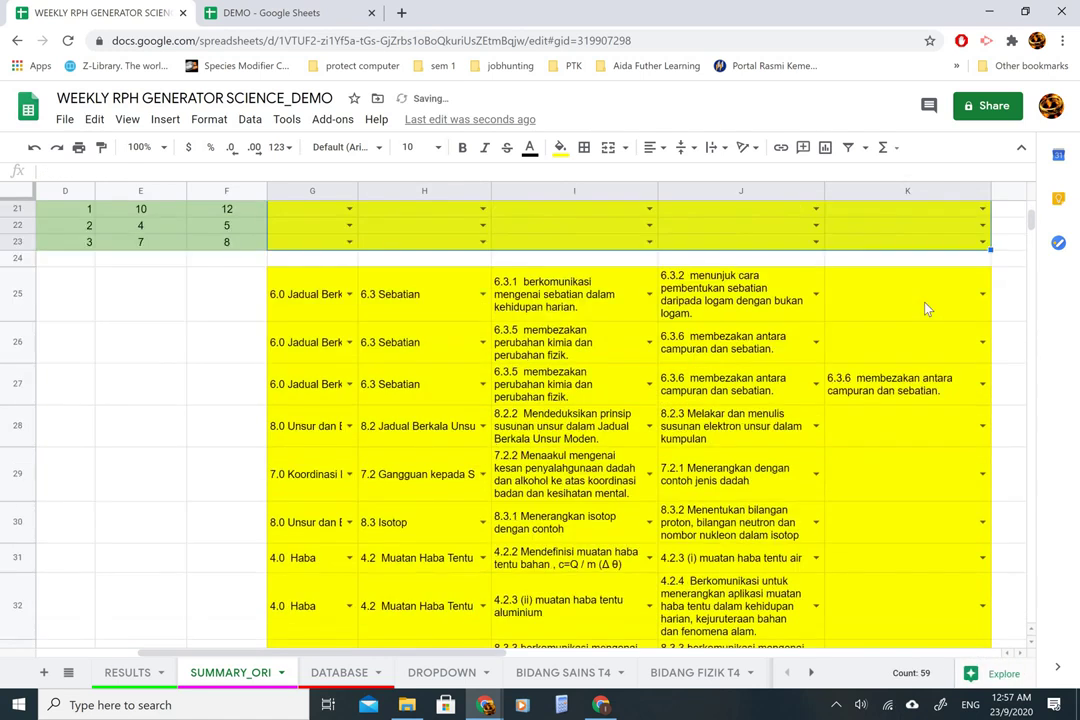
# - For the Monday 1 BIJAK lesson in row 10, set BIDANG to 6.0 Jadual Berkala and STANDARD KANDUNGAN to 6.3 Sebatian
pyautogui.scroll(5, 574, 245)
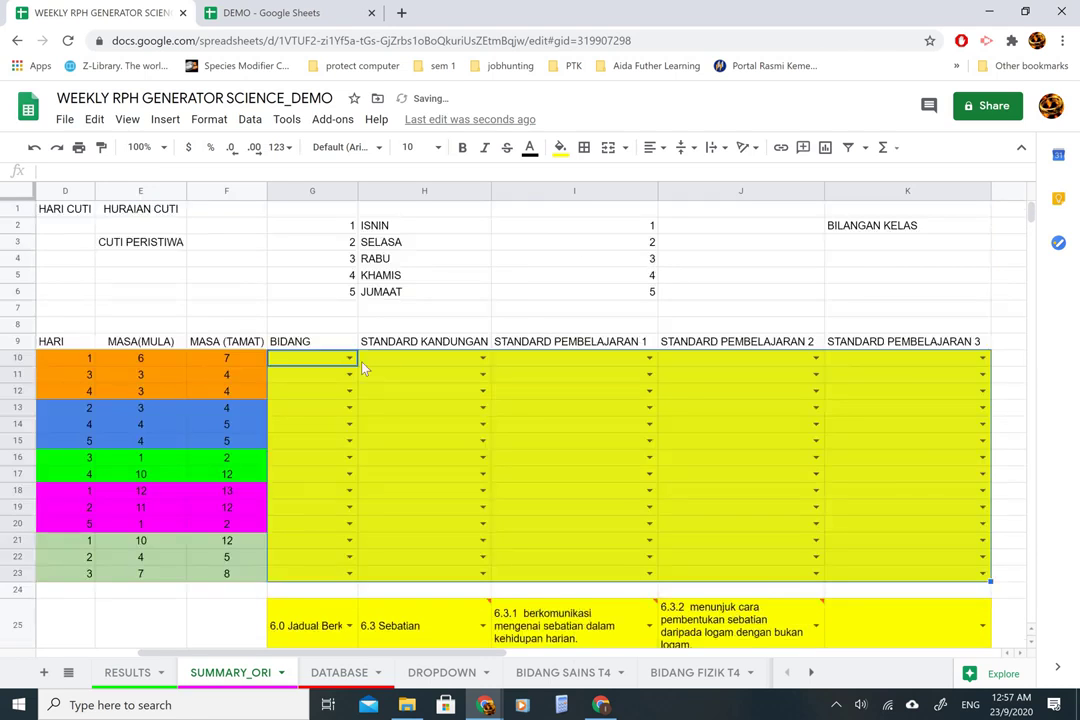
pyautogui.hscroll(-5, 185, 383)
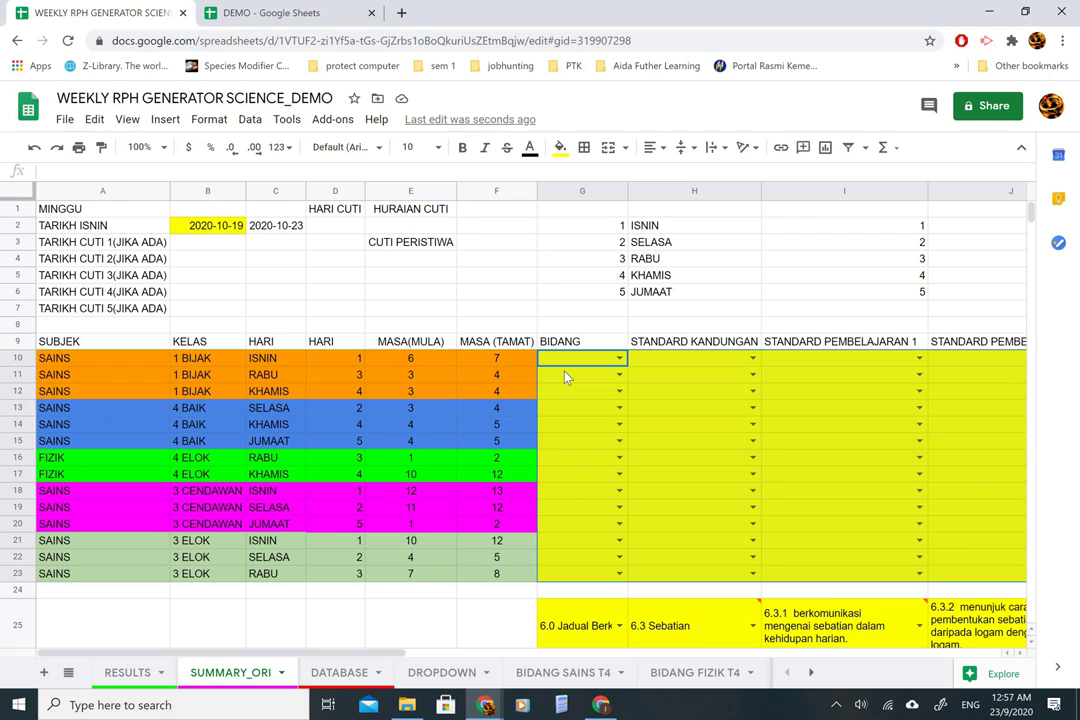
pyautogui.click(619, 357)
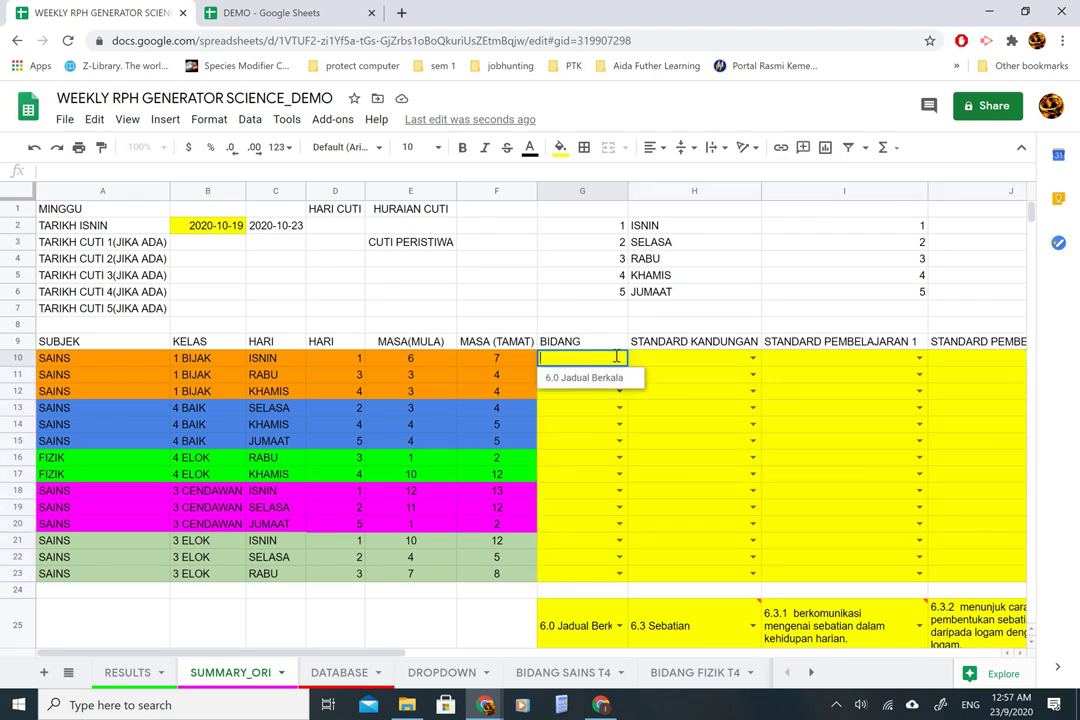
pyautogui.press('Return')
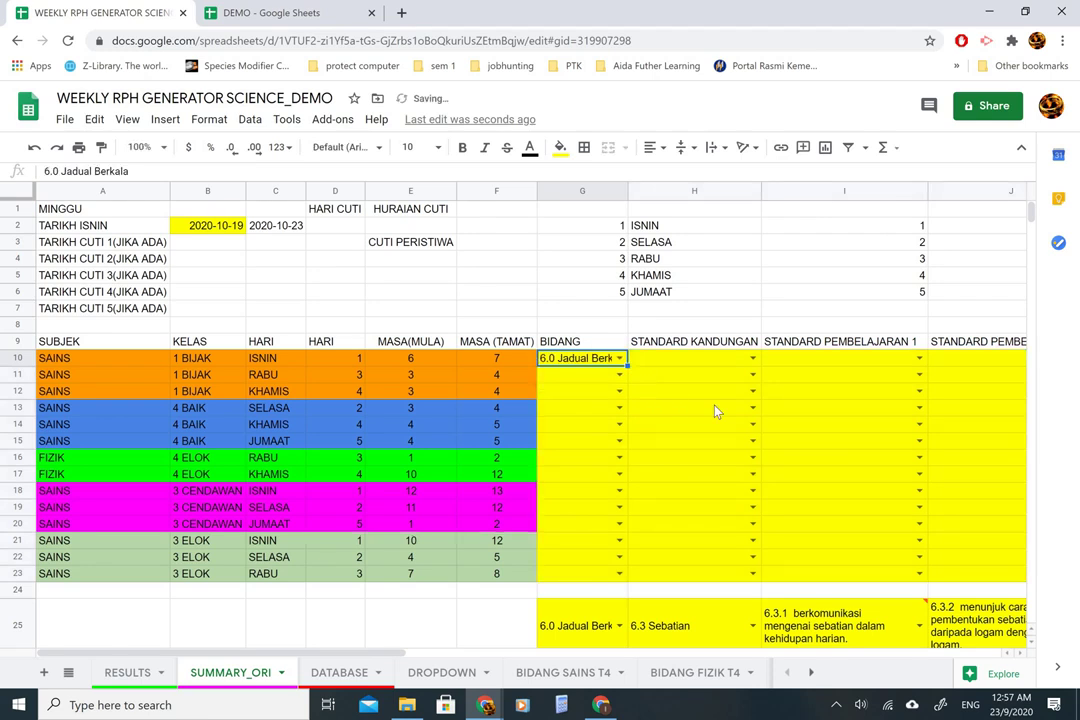
pyautogui.hscroll(2, 600, 390)
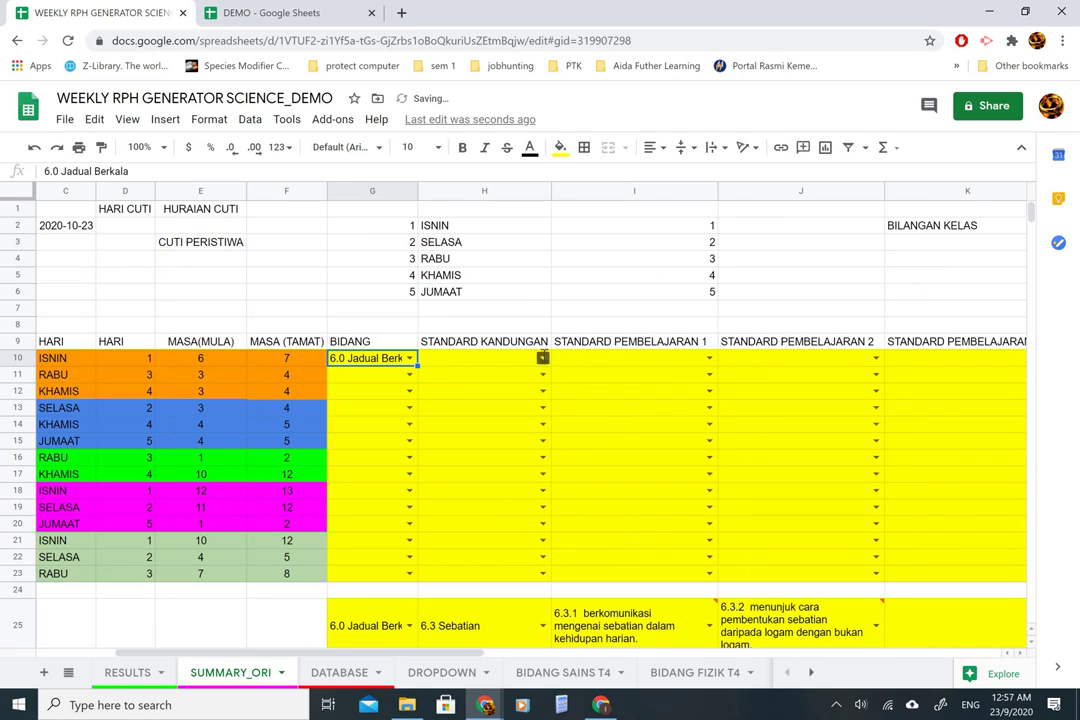
pyautogui.click(542, 357)
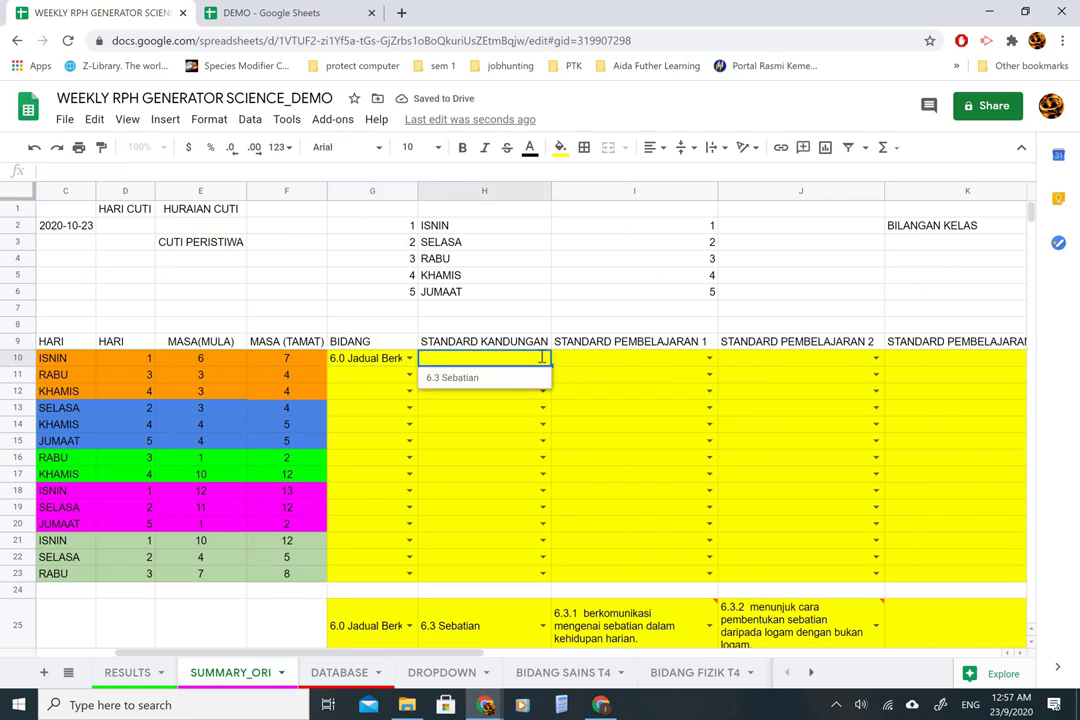
pyautogui.click(469, 380)
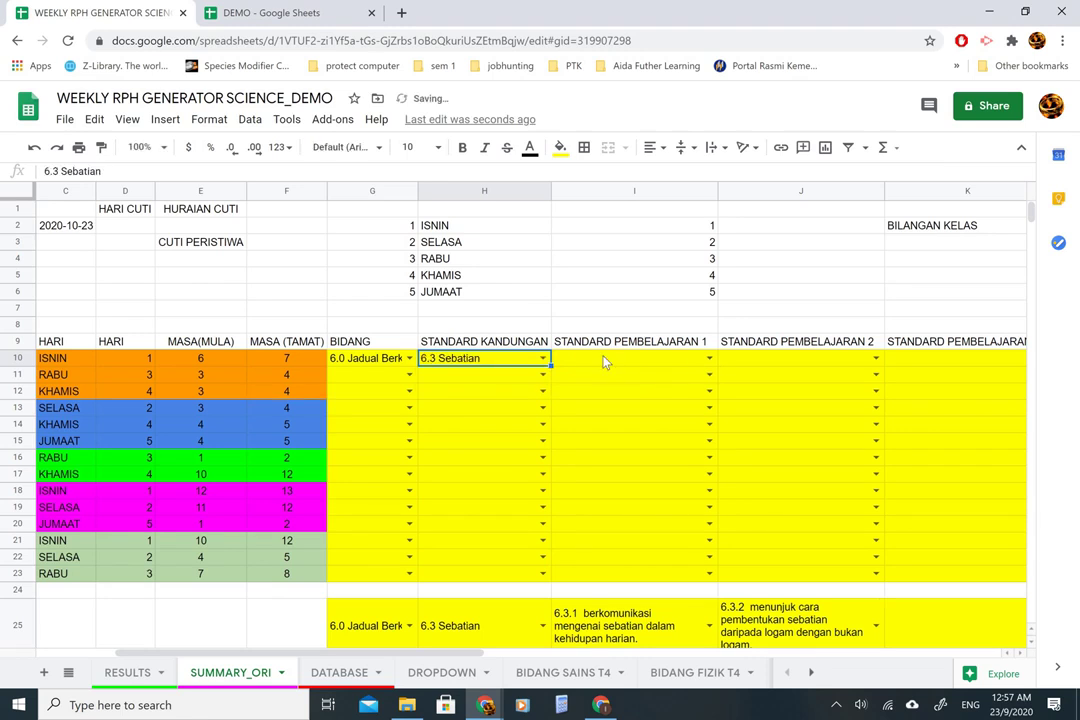
# - Set STANDARD PEMBELAJARAN 1, 2 and 3 in row 10 to standards 6.3.1, 6.3.2 and 6.3.3 respectively
pyautogui.click(709, 358)
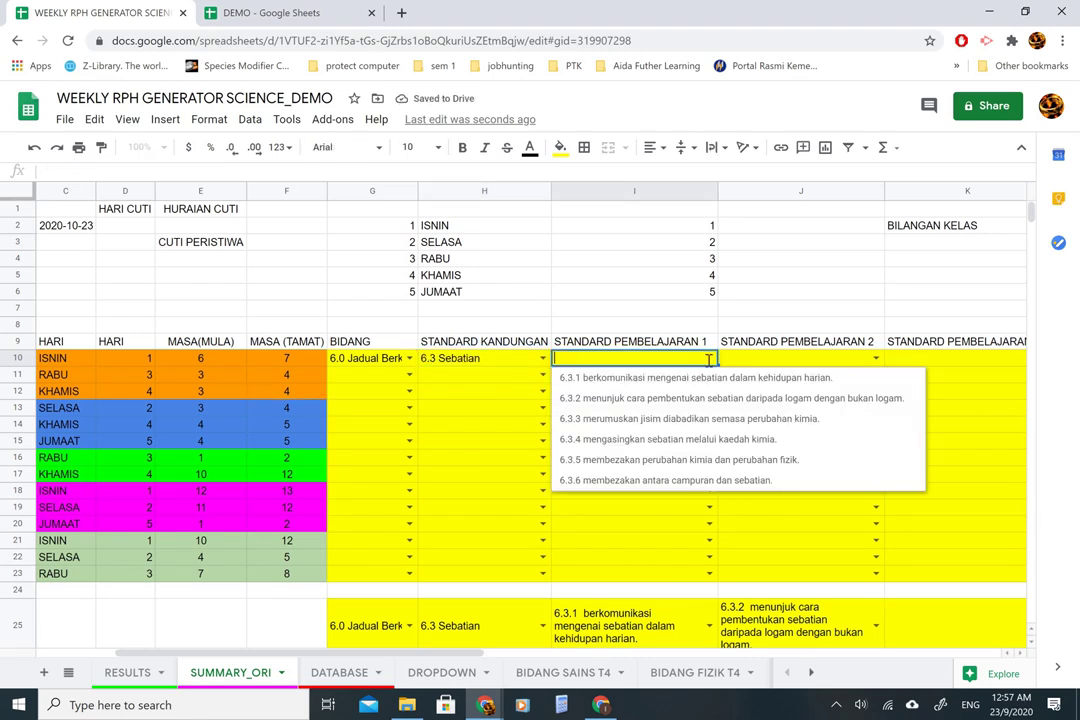
pyautogui.click(660, 379)
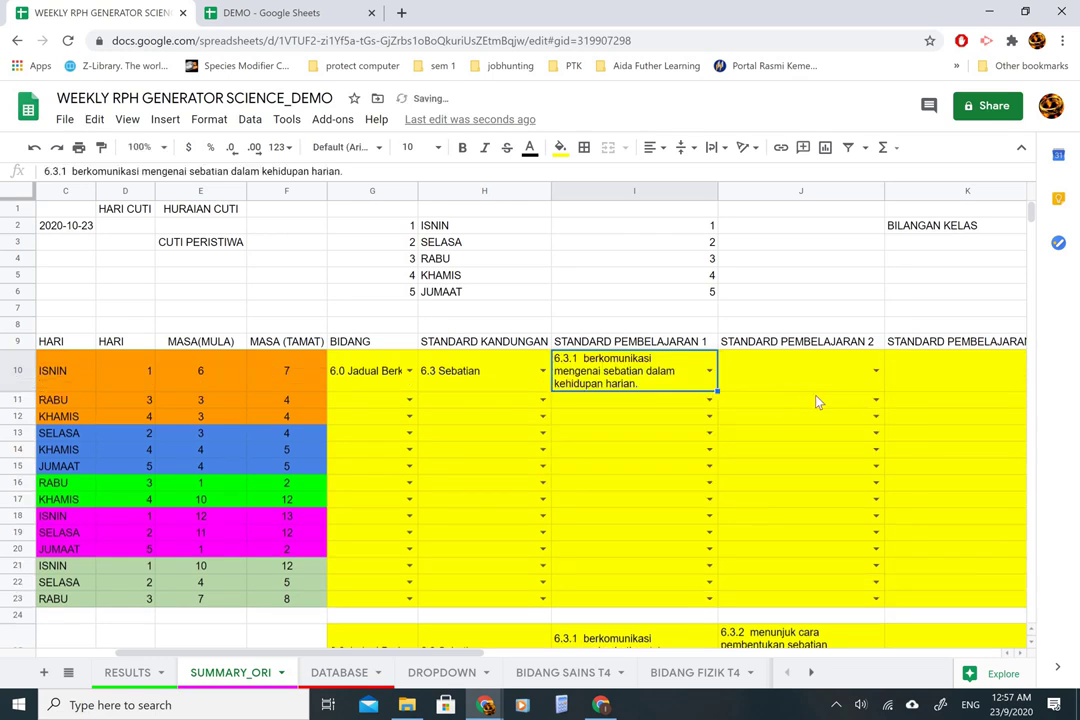
pyautogui.click(875, 372)
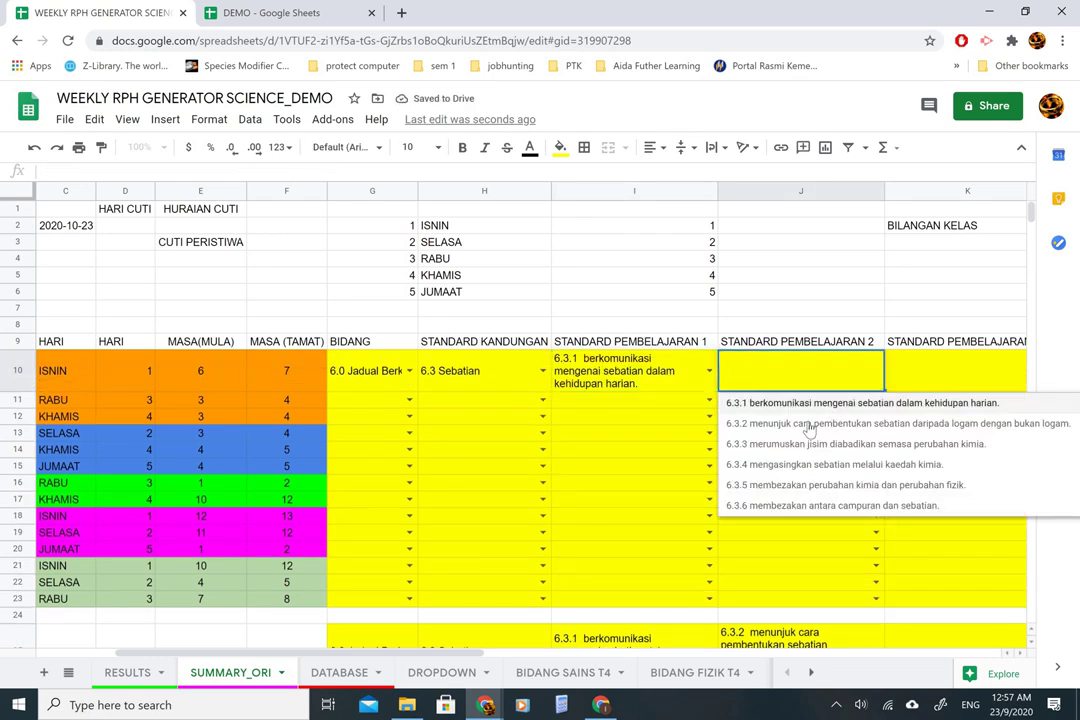
pyautogui.click(810, 424)
pyautogui.hscroll(3, 810, 427)
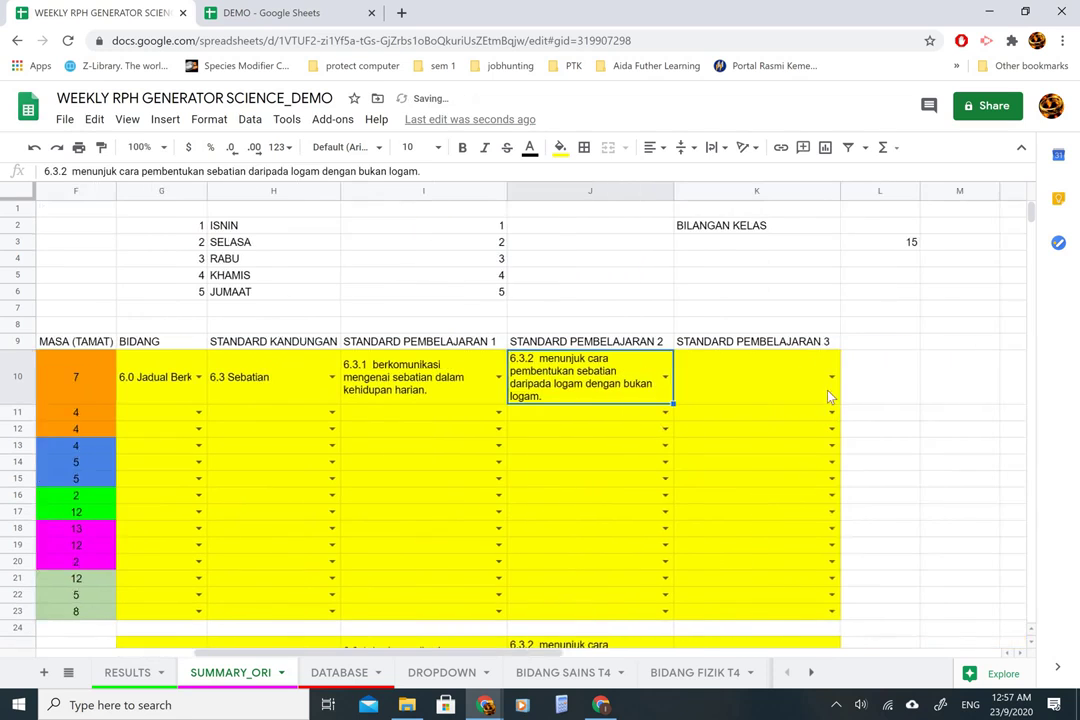
pyautogui.click(831, 378)
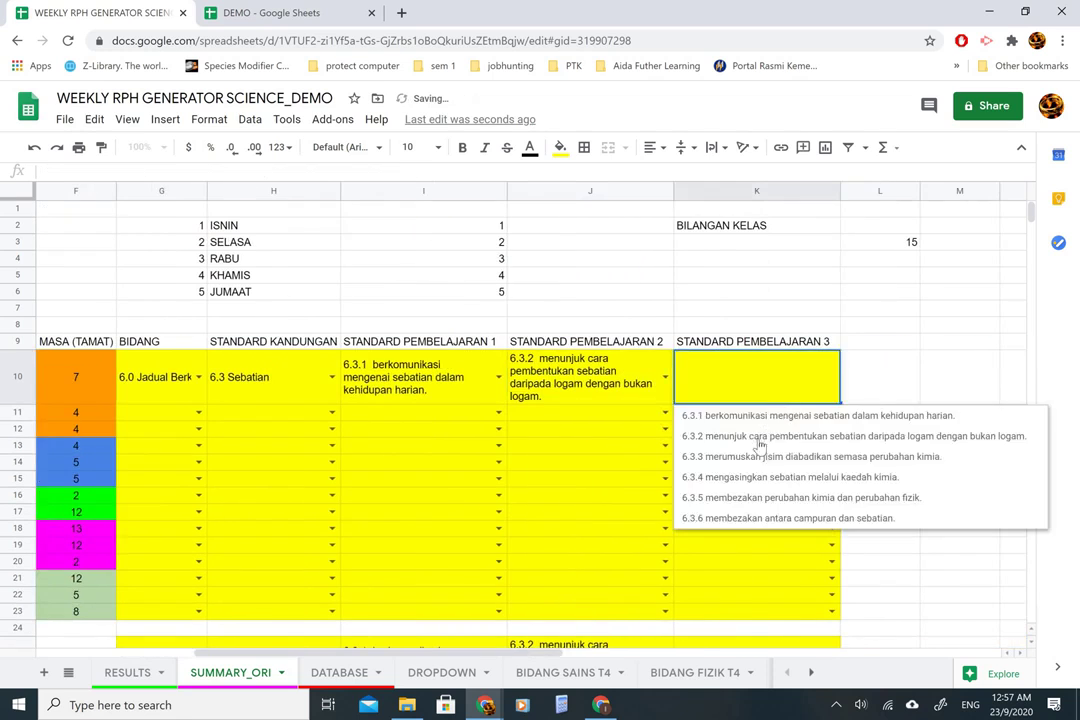
pyautogui.click(756, 457)
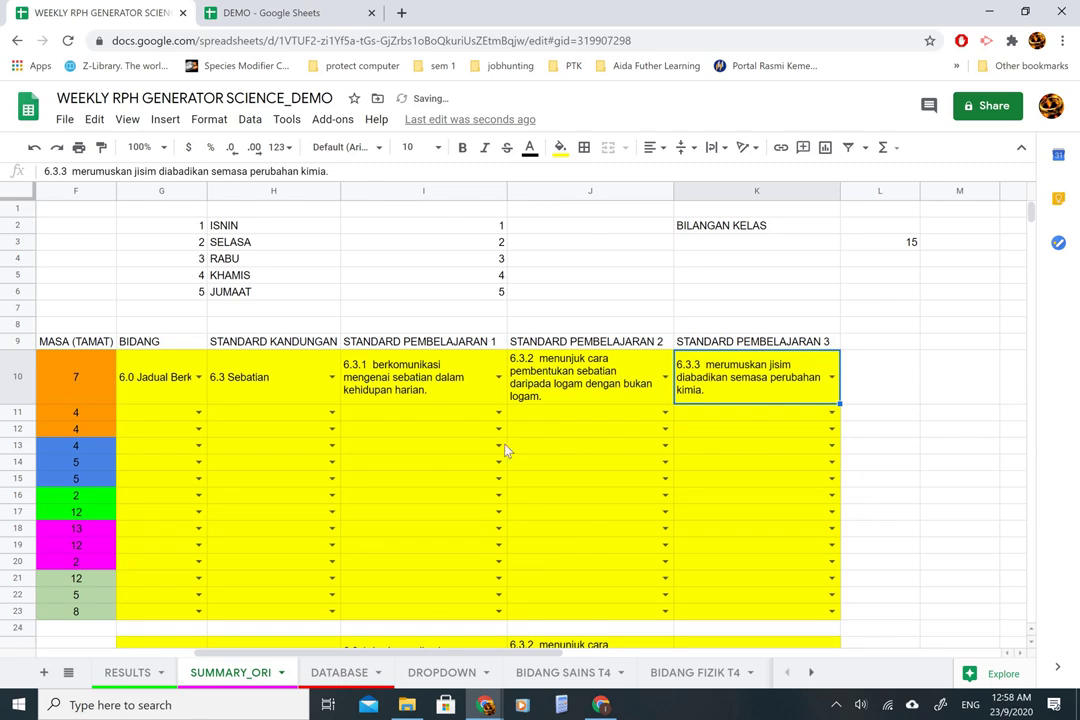
pyautogui.hscroll(-2, 499, 445)
pyautogui.hscroll(-5, 378, 430)
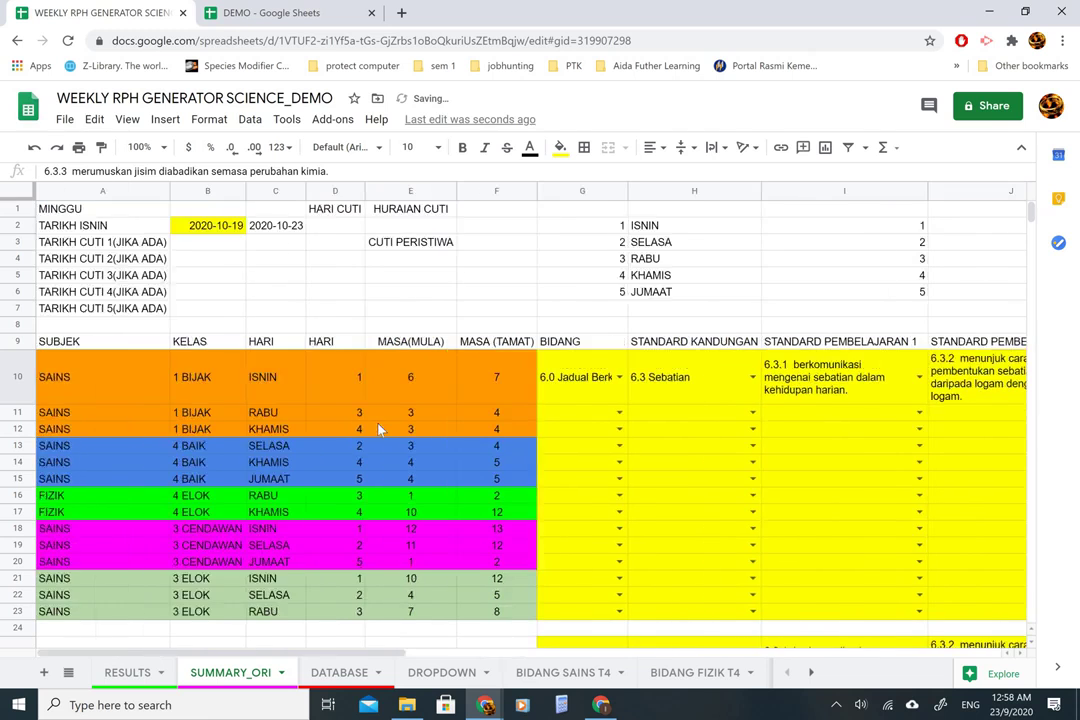
pyautogui.hscroll(2, 378, 430)
pyautogui.hscroll(-2, 241, 451)
pyautogui.hscroll(1, 470, 424)
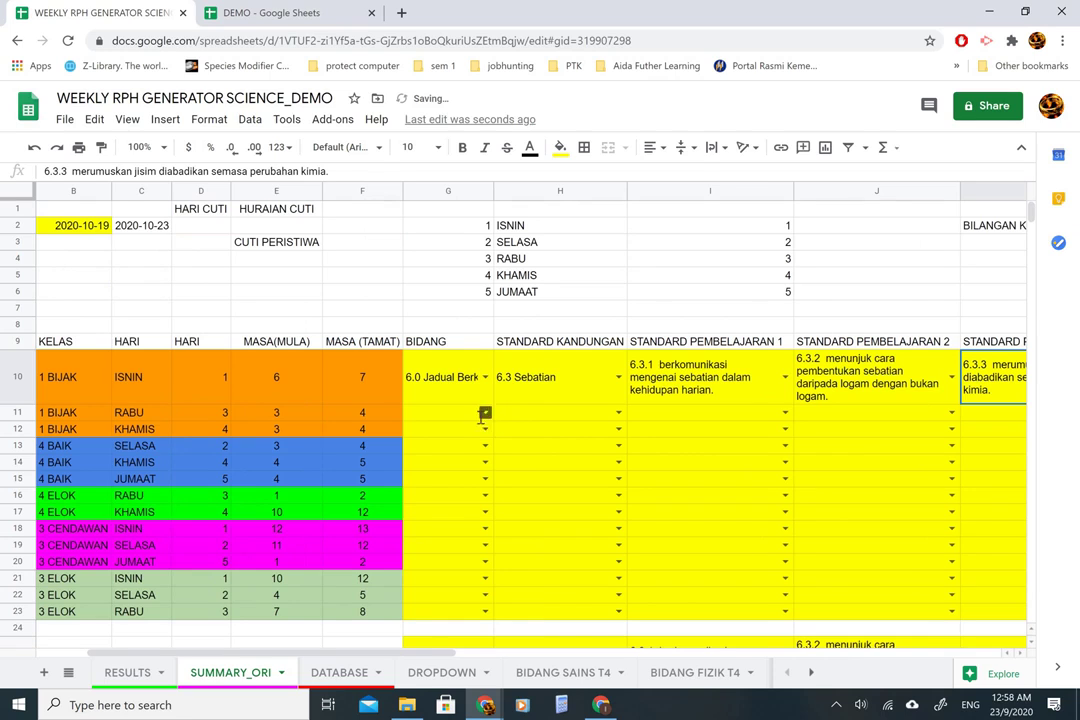
# - For the Wednesday (RABU) 1 BIJAK lesson in row 11, set BIDANG to 6.0 Jadual Berkala and STANDARD KANDUNGAN to 6.3 Sebatian
pyautogui.click(484, 413)
pyautogui.click(450, 433)
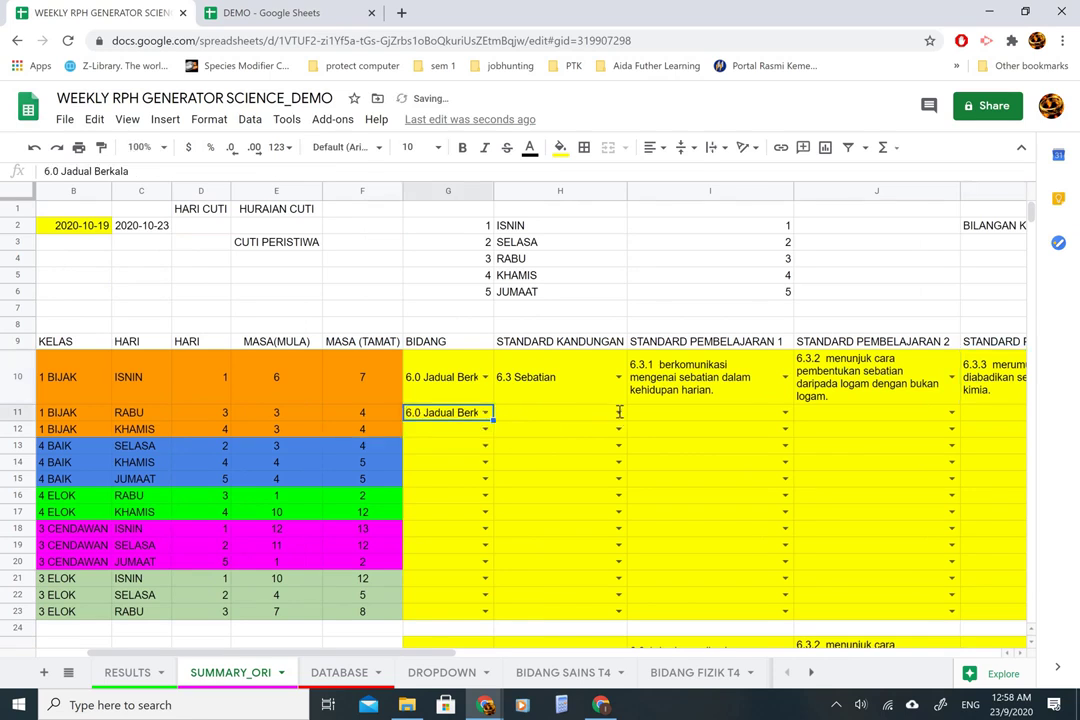
pyautogui.click(619, 412)
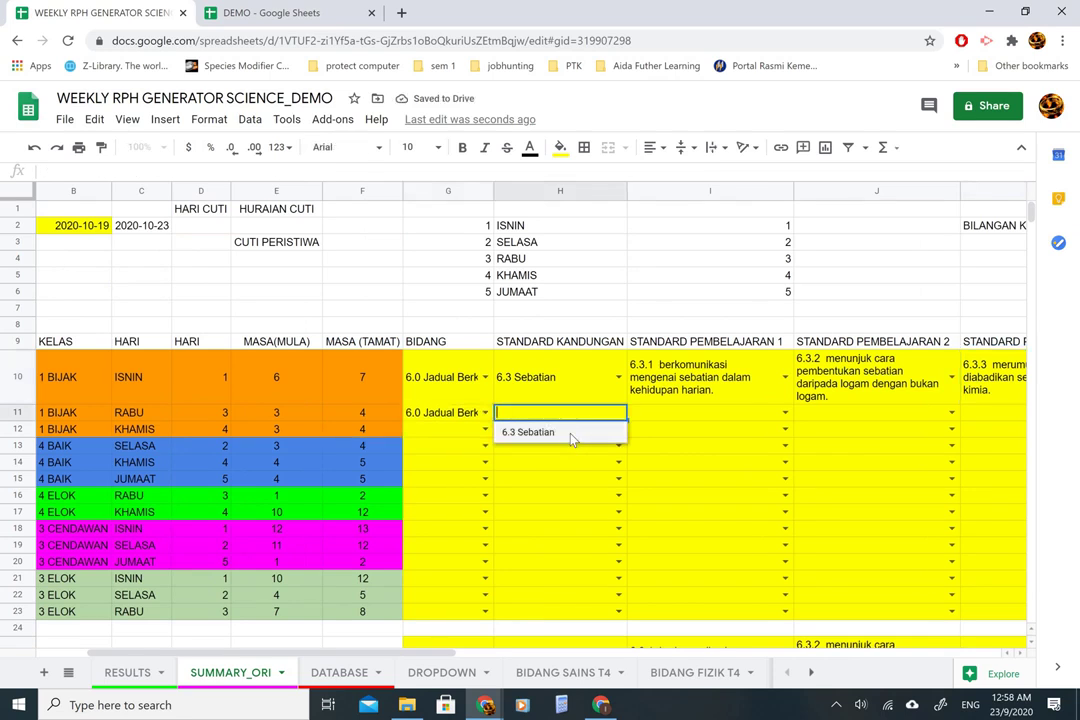
pyautogui.click(565, 434)
# - Set STANDARD PEMBELAJARAN 1 and 2 in row 11 to standards 6.3.4 and 6.3.5 respectively
pyautogui.hscroll(3, 590, 424)
pyautogui.click(590, 412)
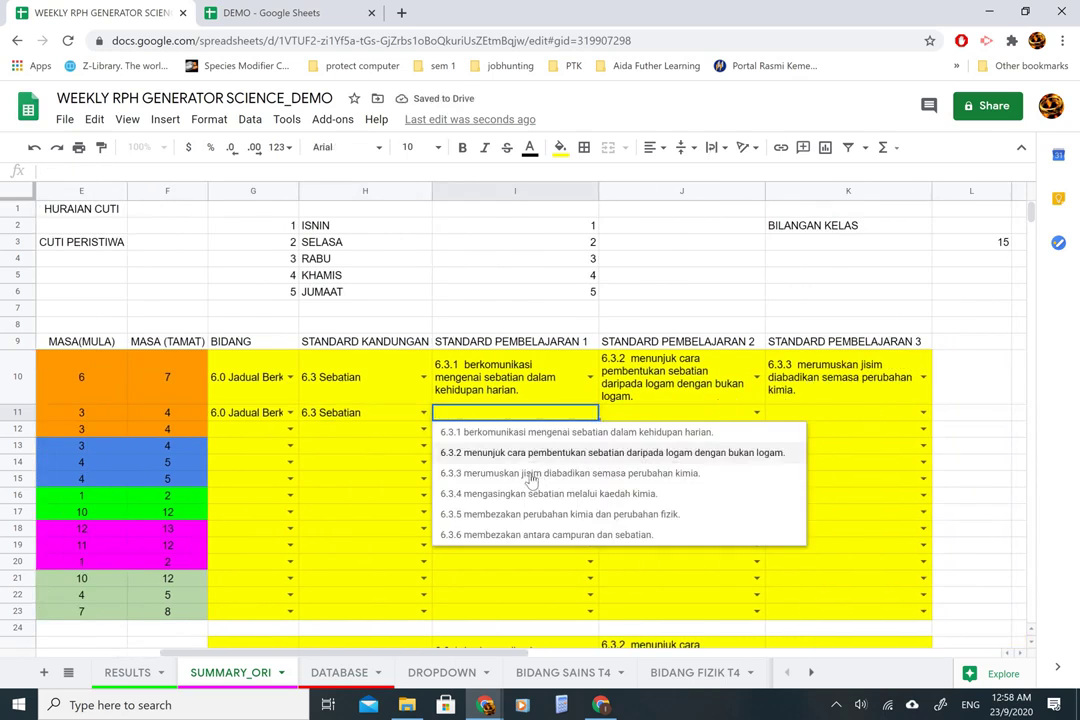
pyautogui.press('Return')
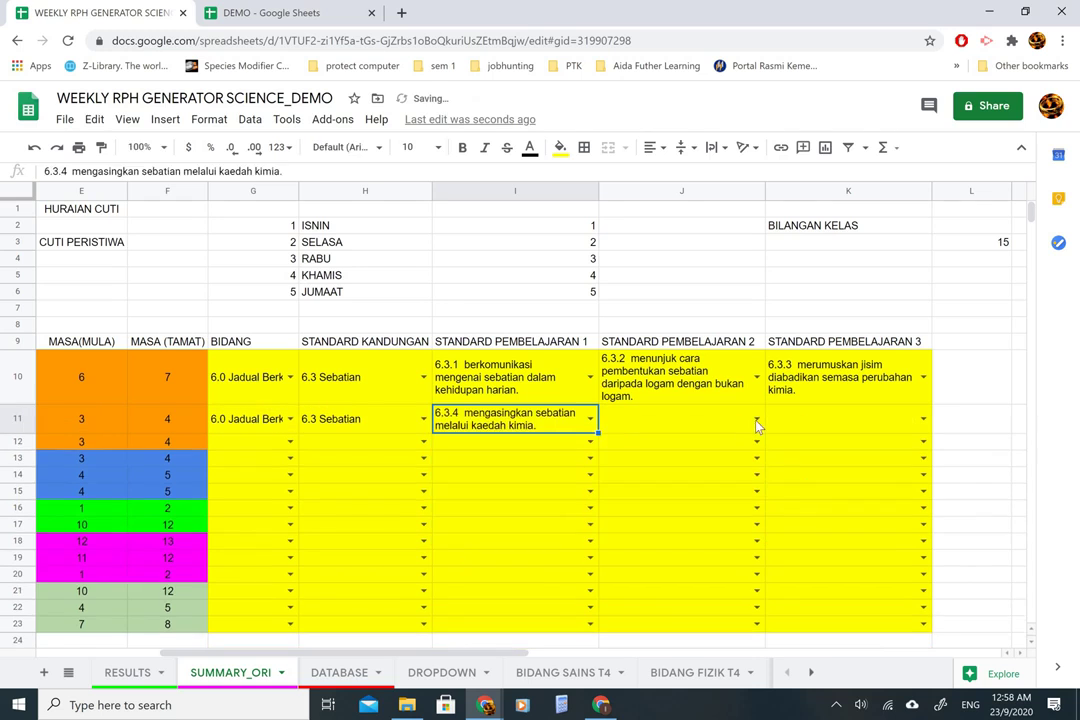
pyautogui.click(752, 428)
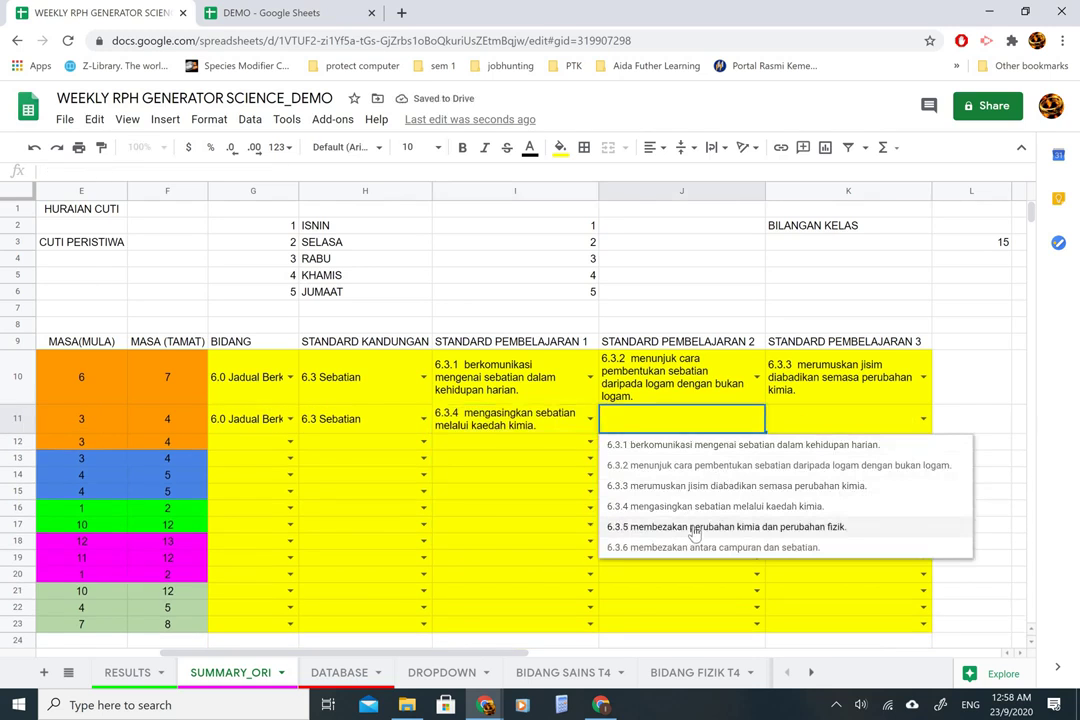
pyautogui.click(697, 533)
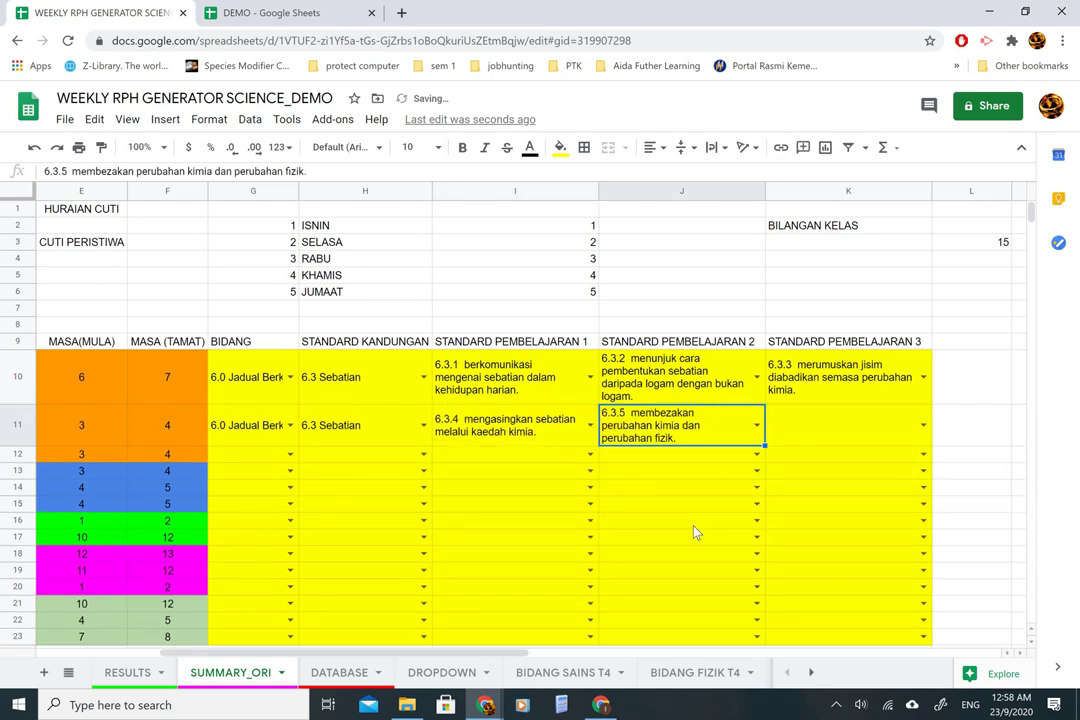
# - Copy the backup lesson content G25:K38 from below the table and paste it into the lesson table starting at G10
pyautogui.hscroll(-4, 697, 533)
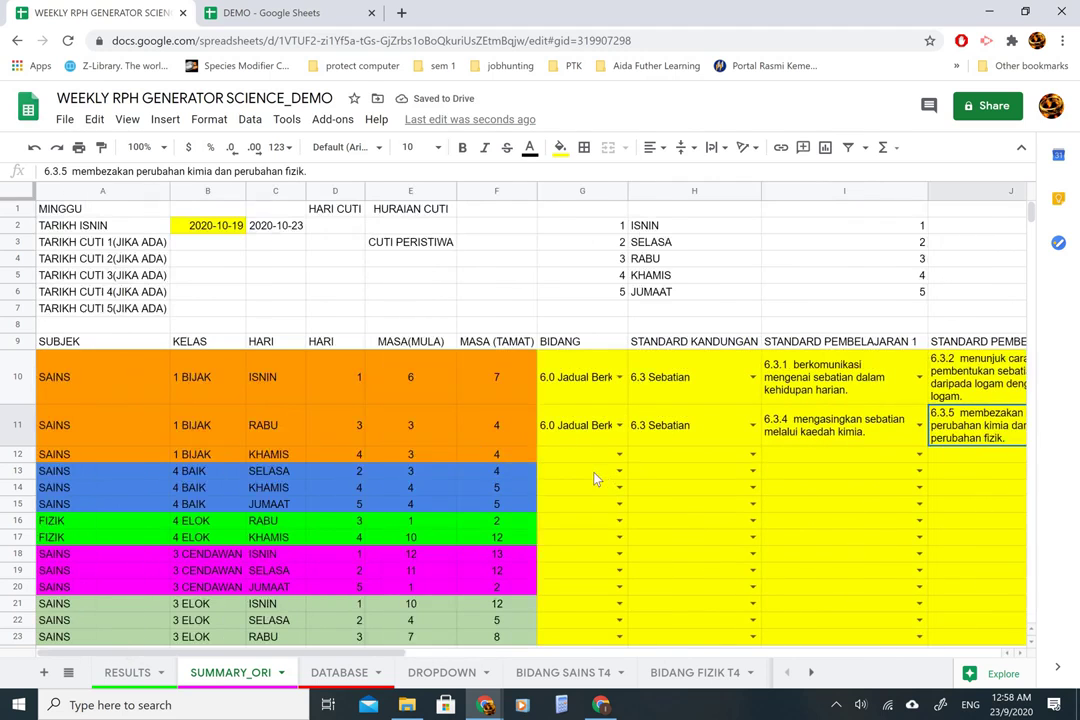
pyautogui.hscroll(4, 596, 480)
pyautogui.hscroll(-4, 596, 480)
pyautogui.hscroll(3, 752, 449)
pyautogui.scroll(-5, 752, 449)
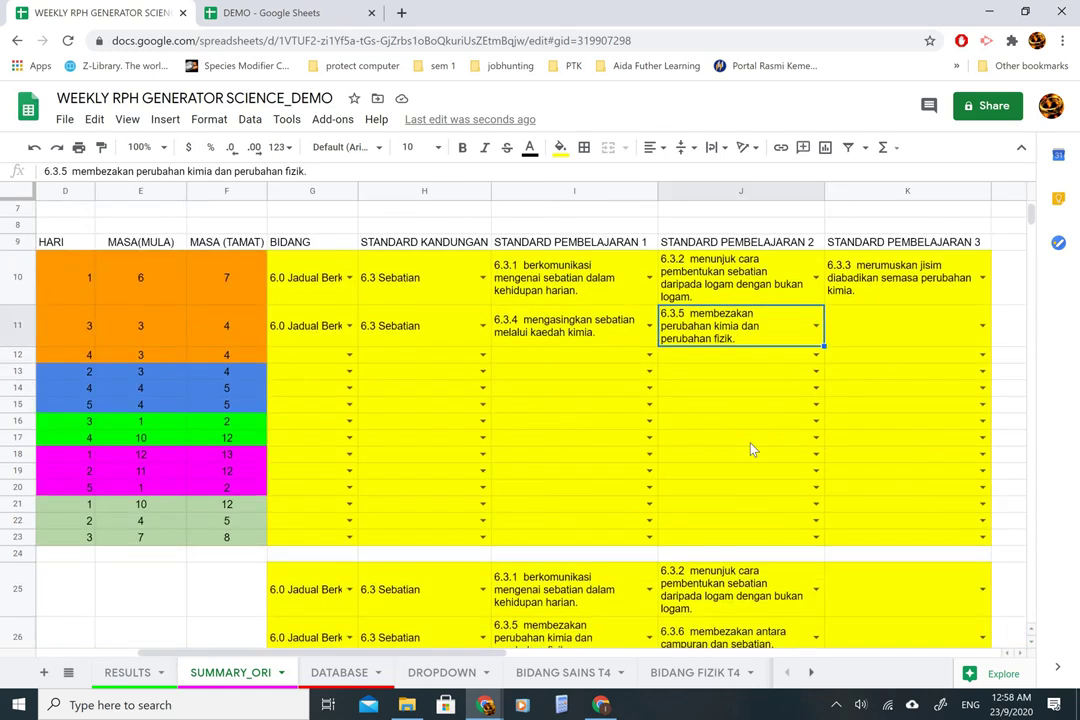
pyautogui.scroll(-1, 381, 316)
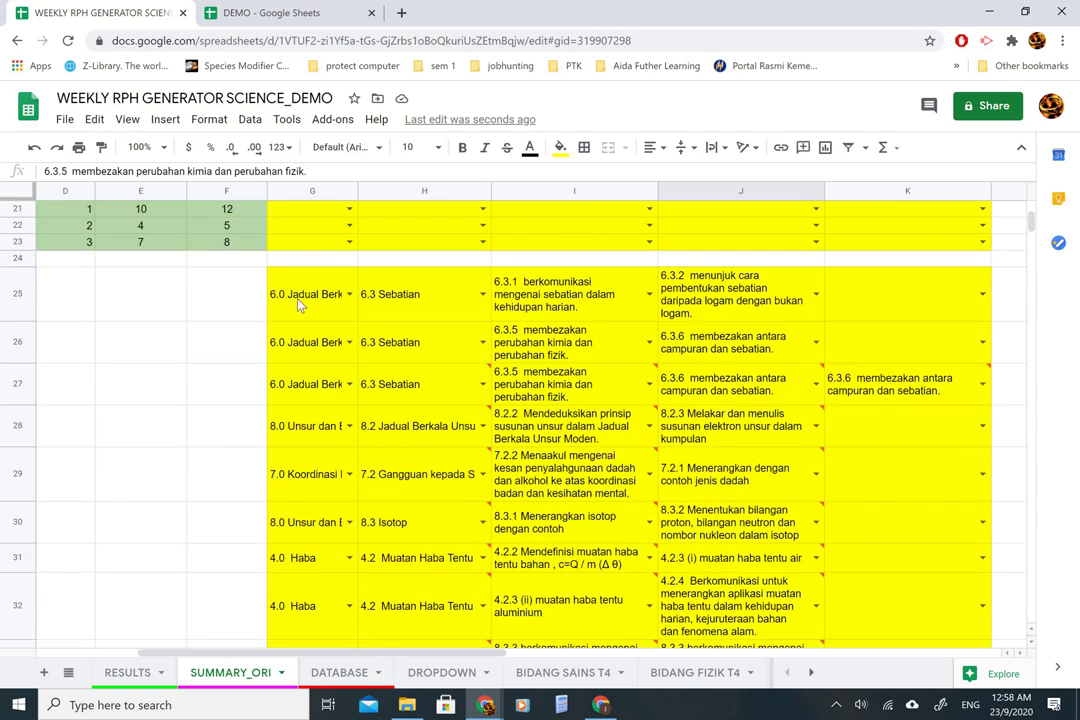
pyautogui.click(300, 300)
pyautogui.scroll(-4, 896, 505)
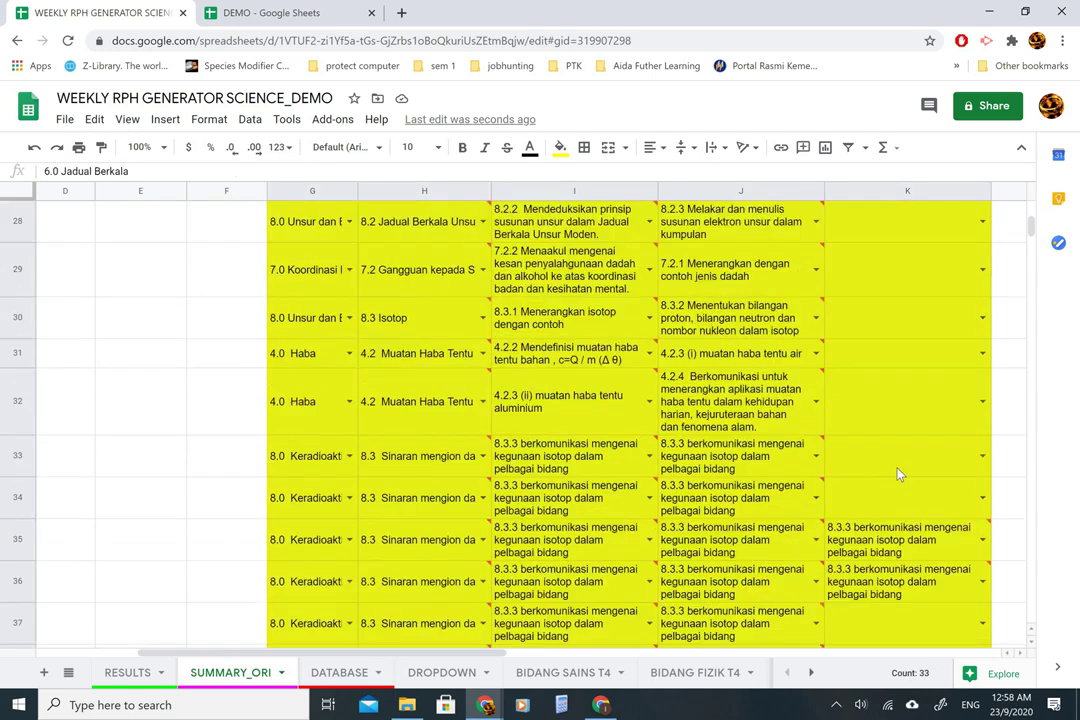
pyautogui.keyDown('shift'); pyautogui.click(896, 505); pyautogui.keyUp('shift')
pyautogui.hotkey('ctrl', 'c')
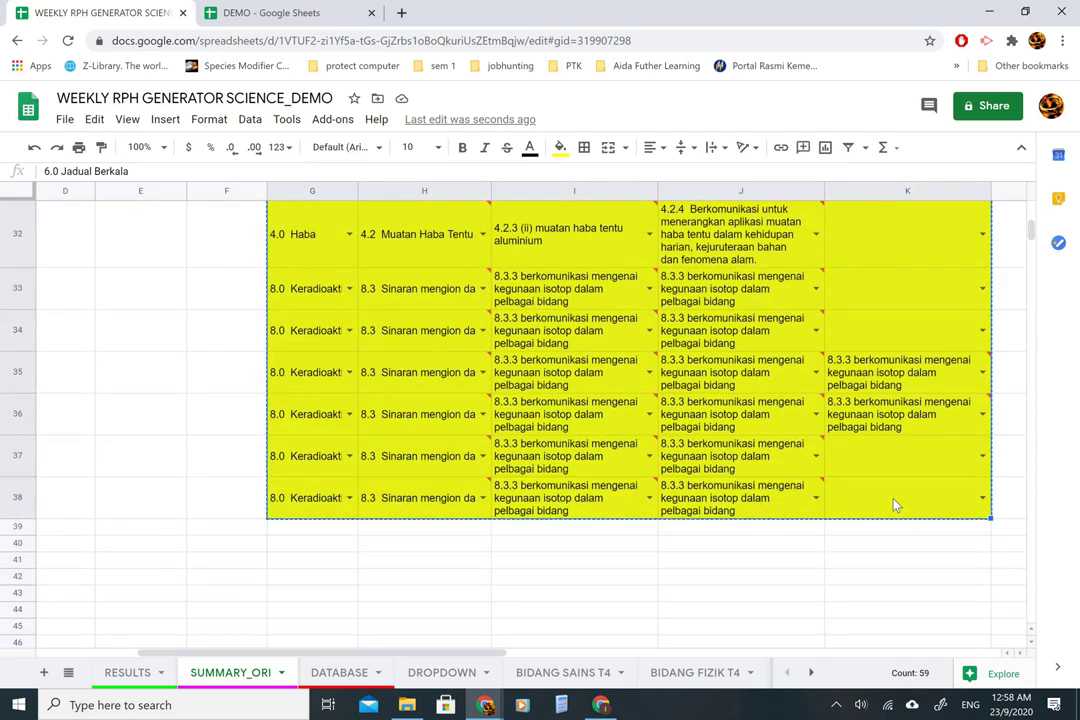
pyautogui.scroll(9, 610, 380)
pyautogui.click(303, 352)
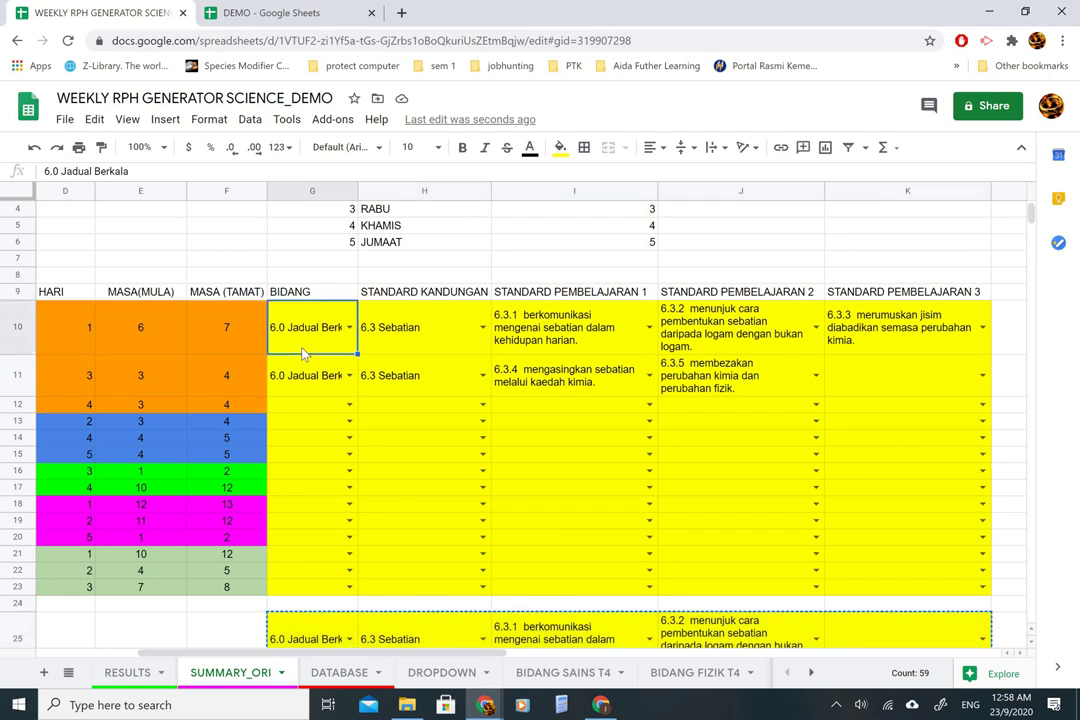
pyautogui.hotkey('ctrl', 'v')
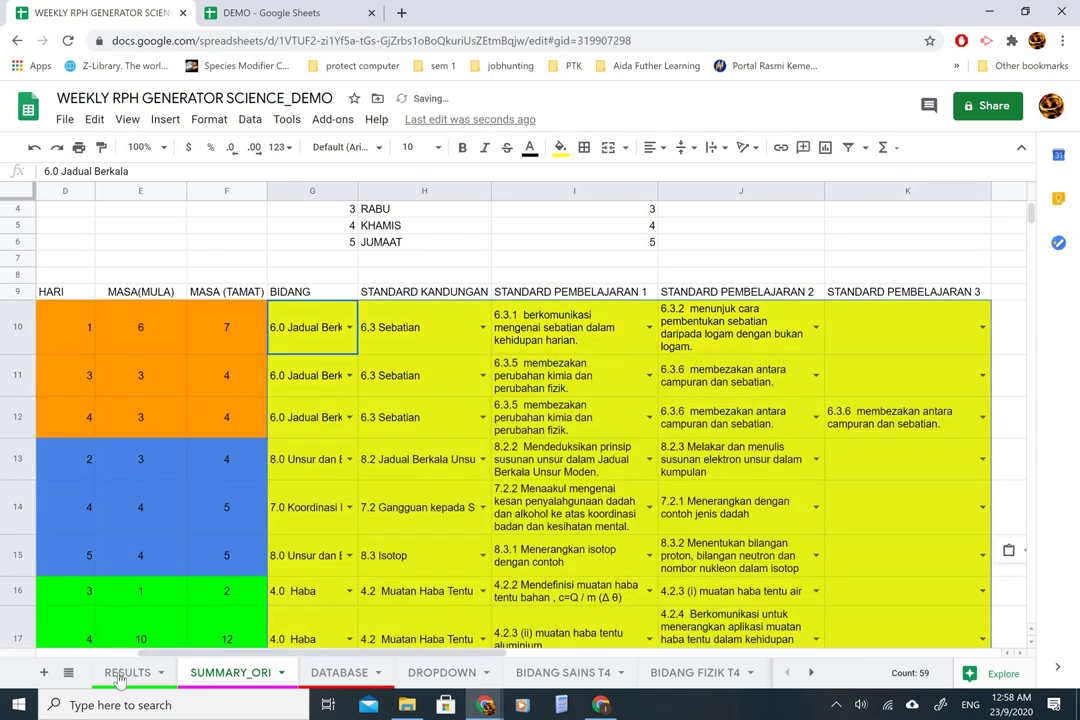
# - Open the RESULTS sheet and review the week's date range and the generated Monday (ISNIN) lesson plans, including their learning standards and activities
pyautogui.click(125, 673)
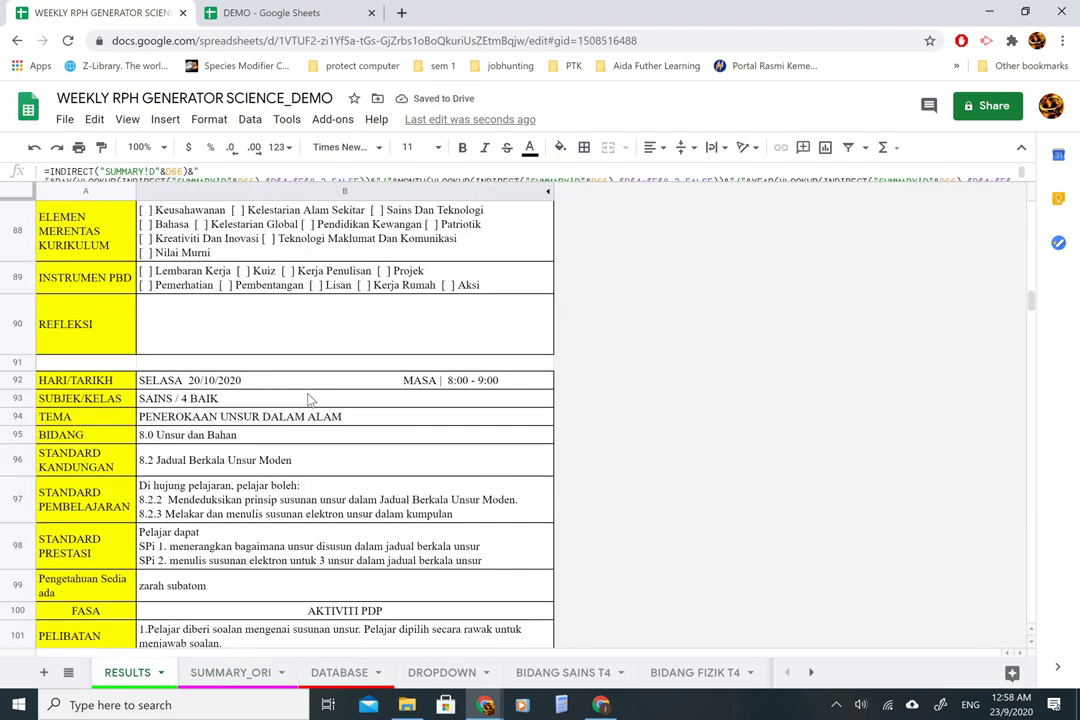
pyautogui.scroll(20, 309, 399)
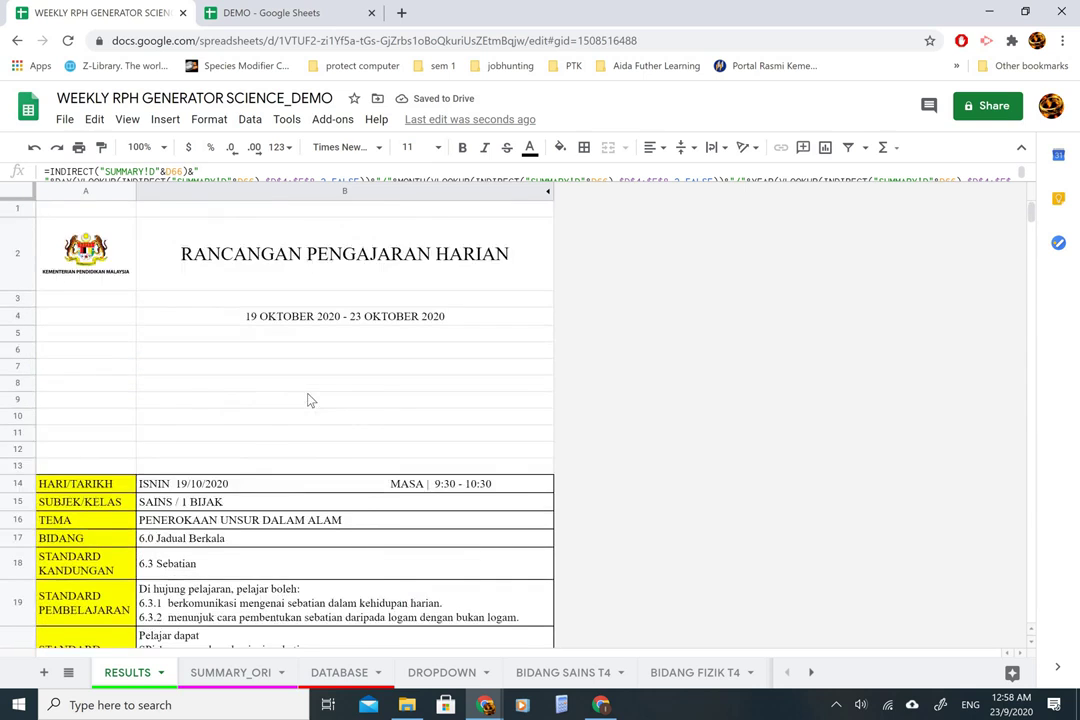
pyautogui.scroll(-5, 309, 400)
pyautogui.scroll(3, 309, 400)
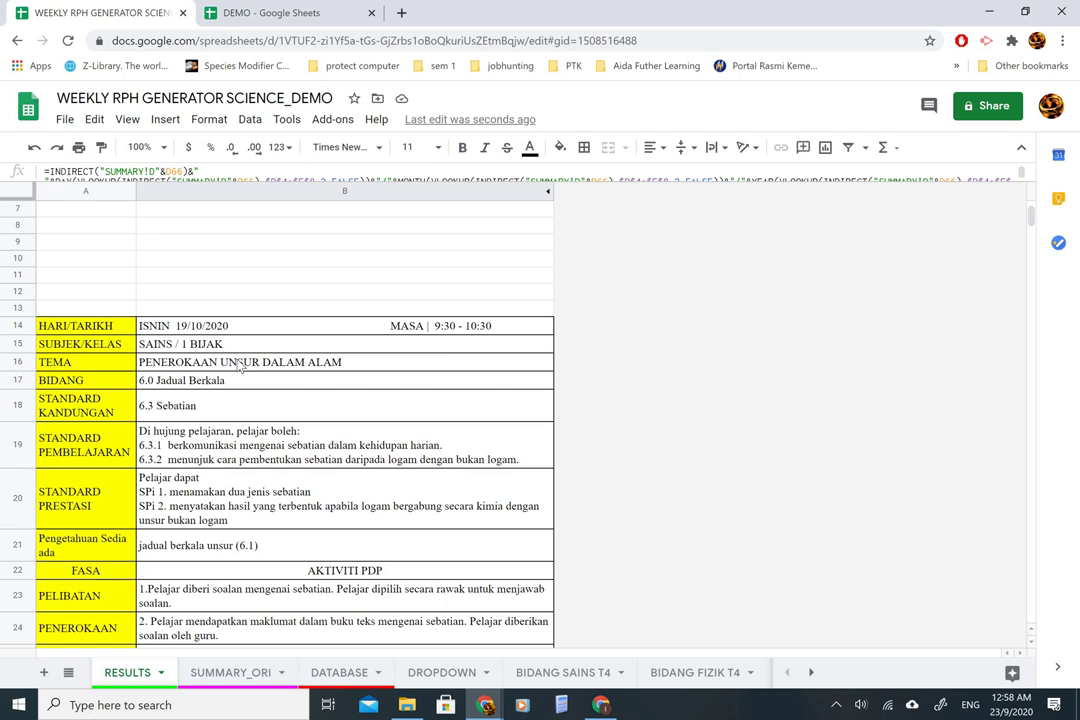
pyautogui.scroll(3, 237, 366)
pyautogui.scroll(-3, 265, 385)
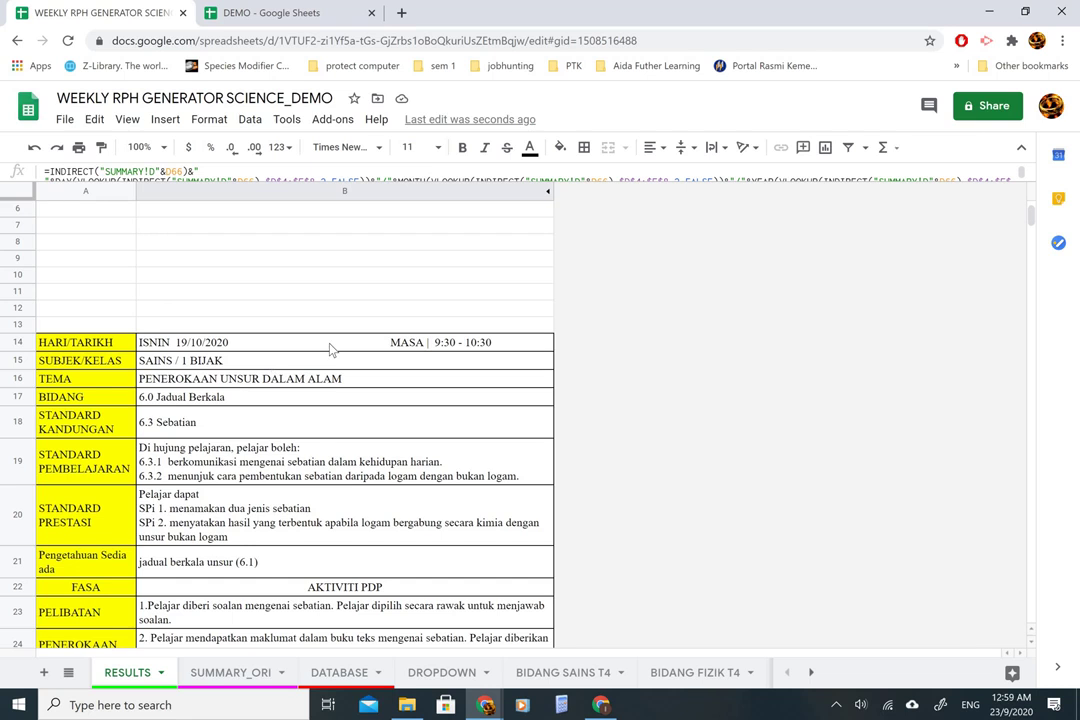
pyautogui.scroll(-1, 331, 348)
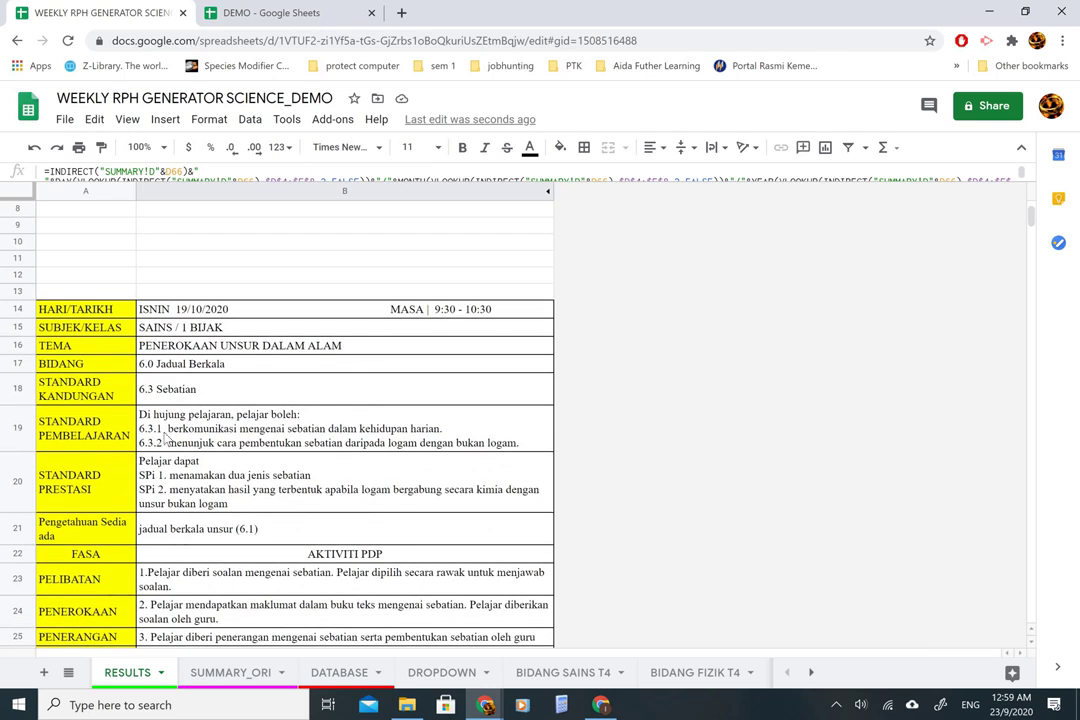
pyautogui.click(203, 437)
pyautogui.scroll(-15, 203, 437)
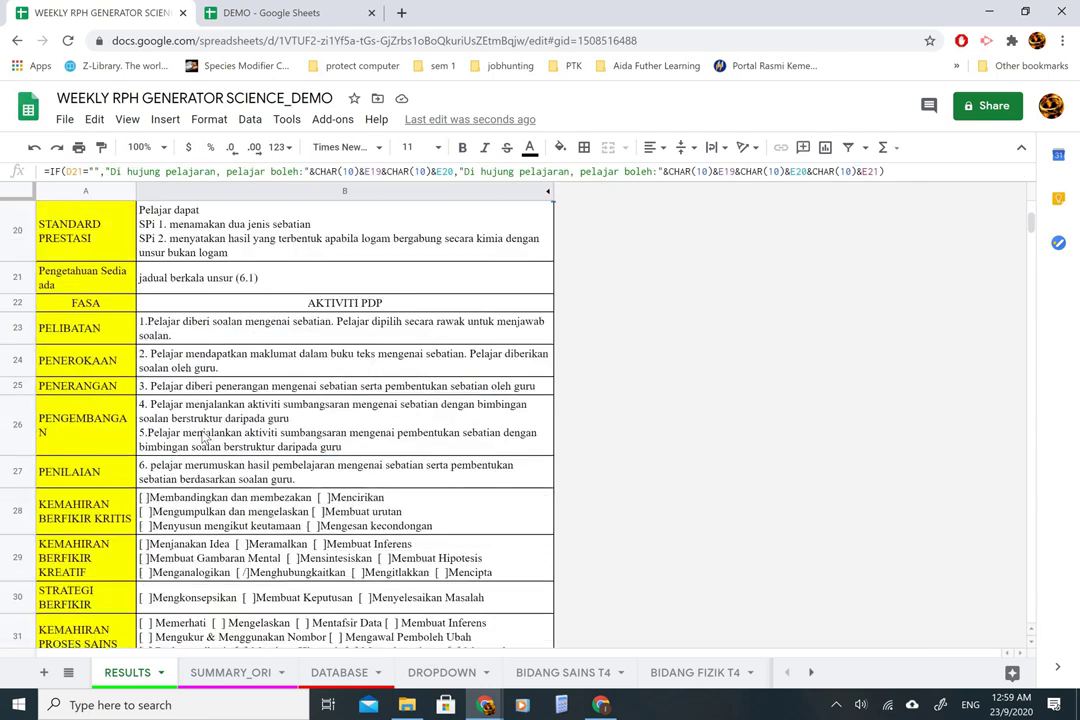
pyautogui.scroll(-1, 203, 437)
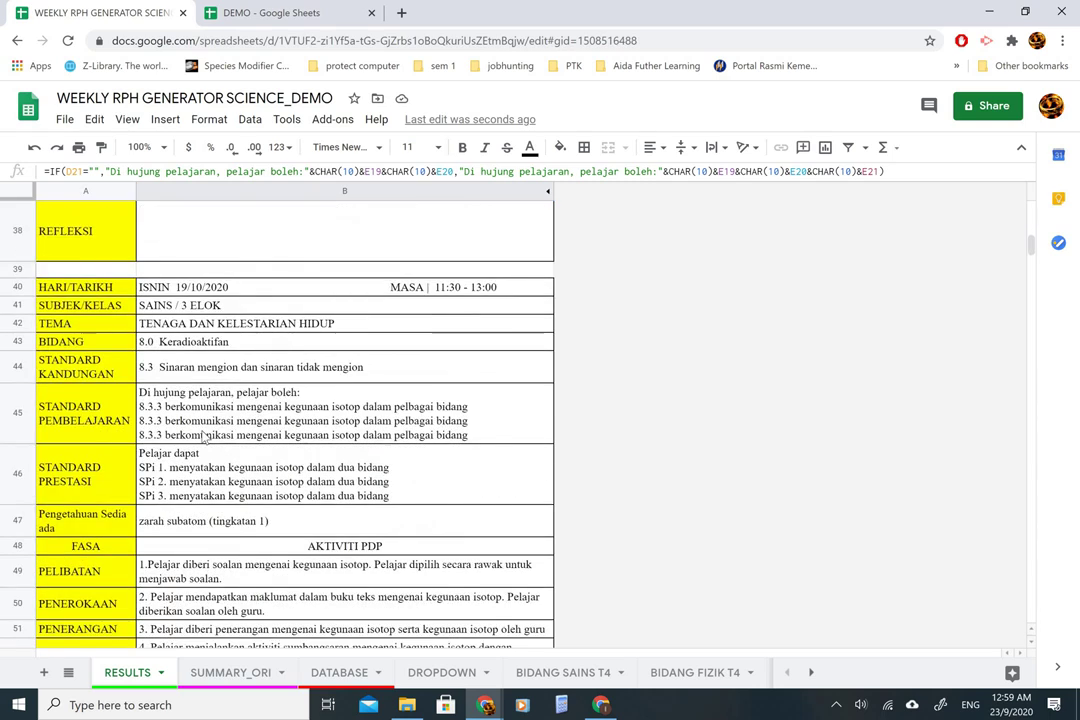
pyautogui.scroll(-10, 203, 437)
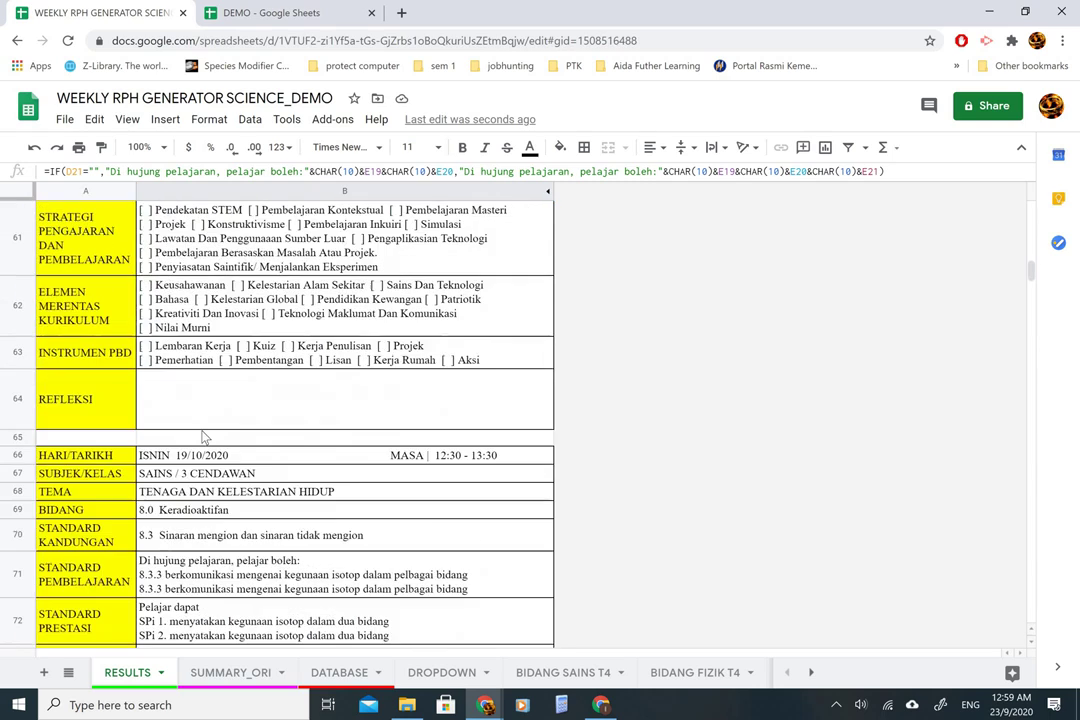
pyautogui.scroll(-10, 203, 437)
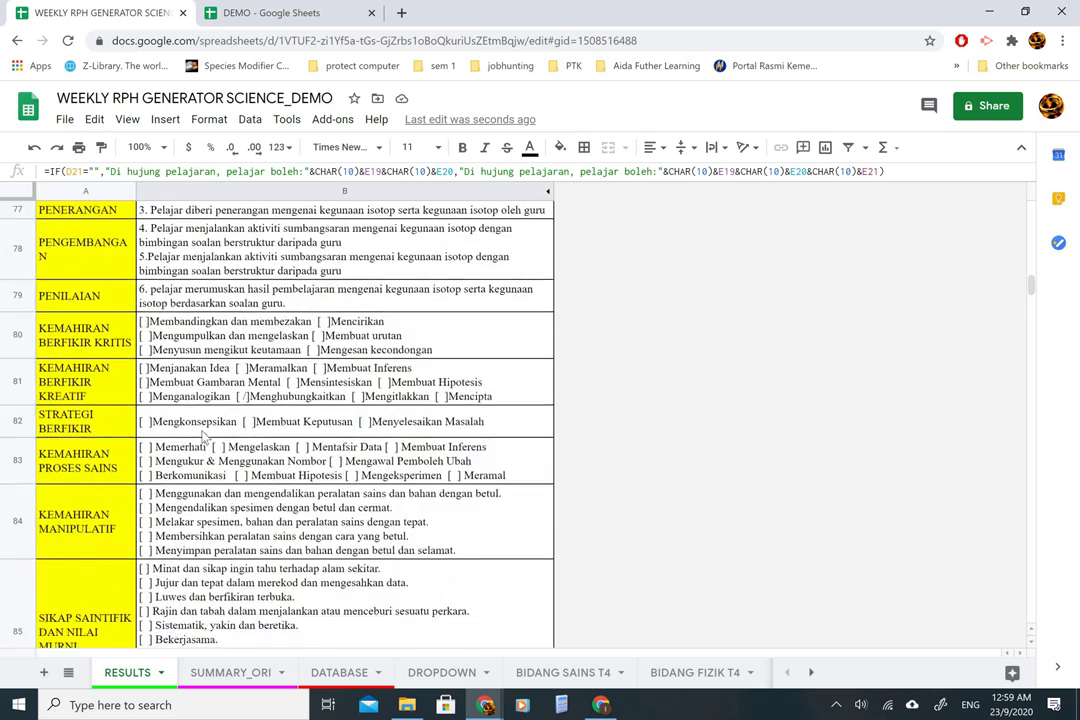
# - Locate the Wednesday (RABU) 1 BIJAK lesson in SUMMARY_ORI row 11 and find its generated lesson plan in the RESULTS sheet
pyautogui.click(230, 672)
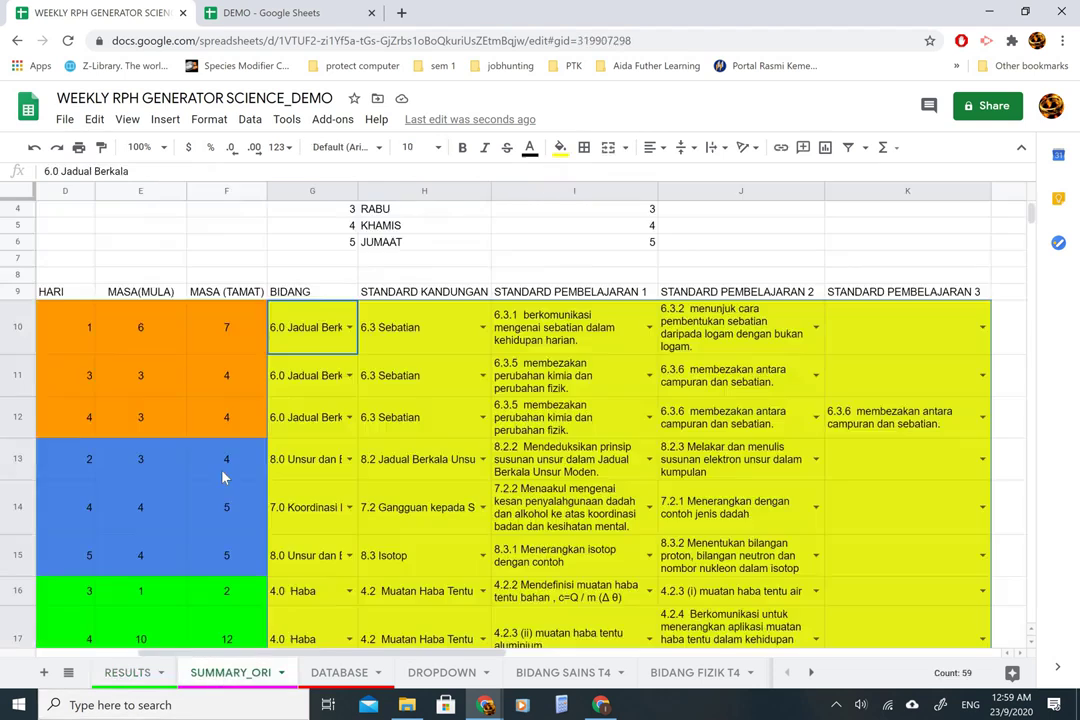
pyautogui.hscroll(-4, 272, 420)
pyautogui.click(265, 385)
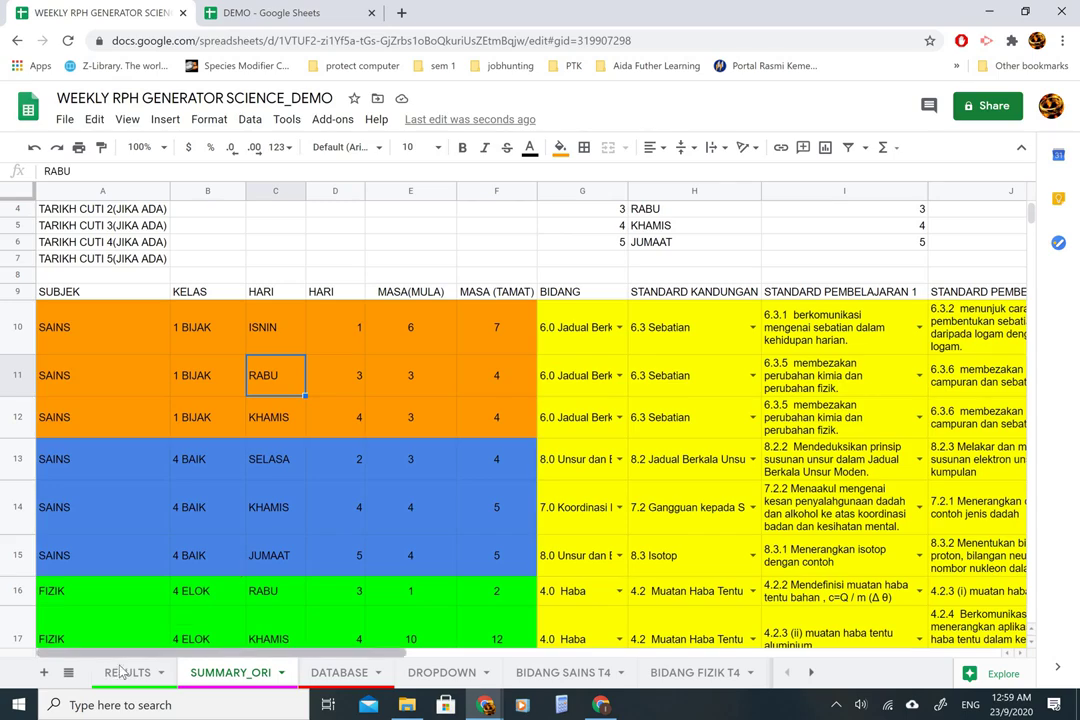
pyautogui.scroll(-10, 222, 491)
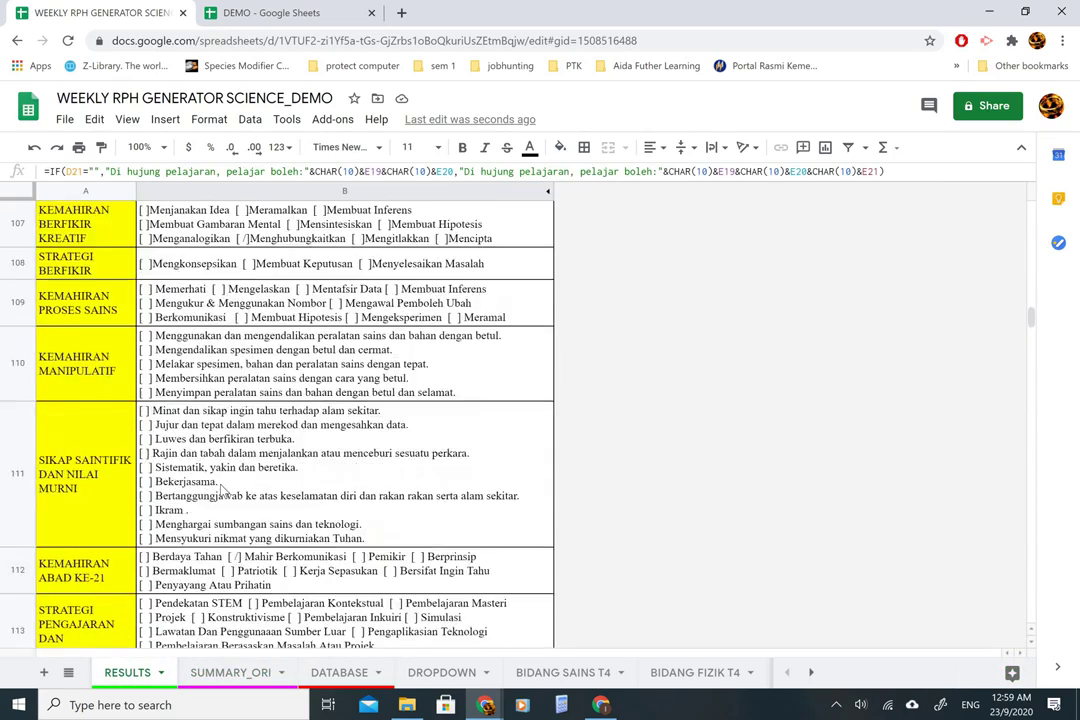
pyautogui.scroll(-15, 222, 489)
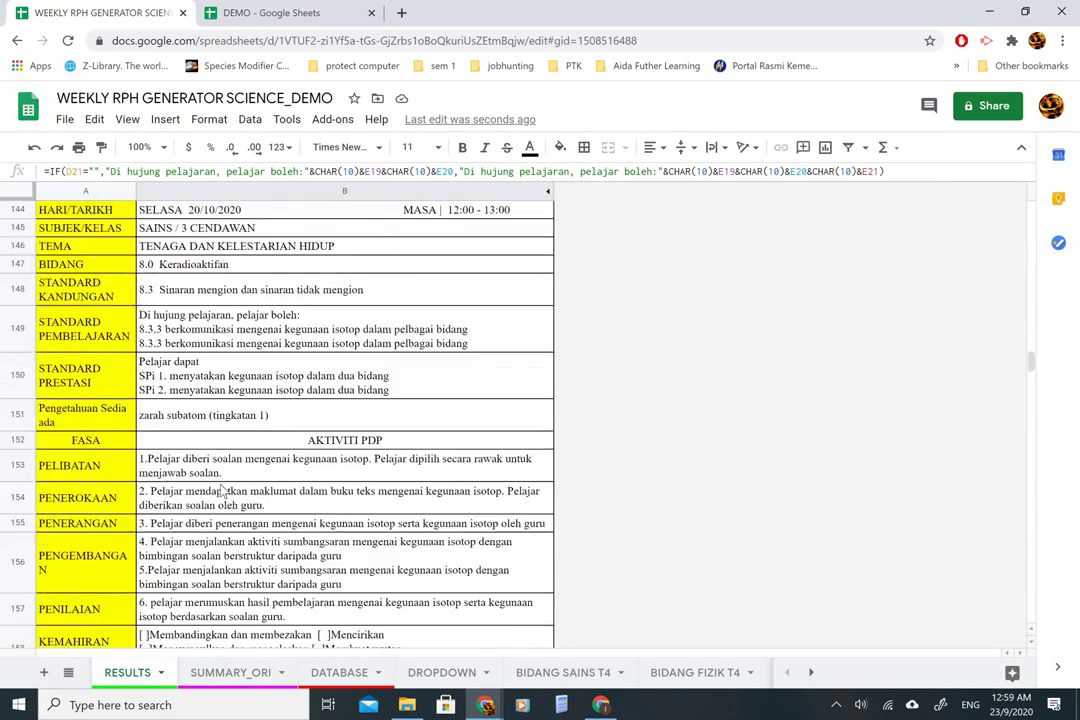
pyautogui.scroll(-8, 222, 489)
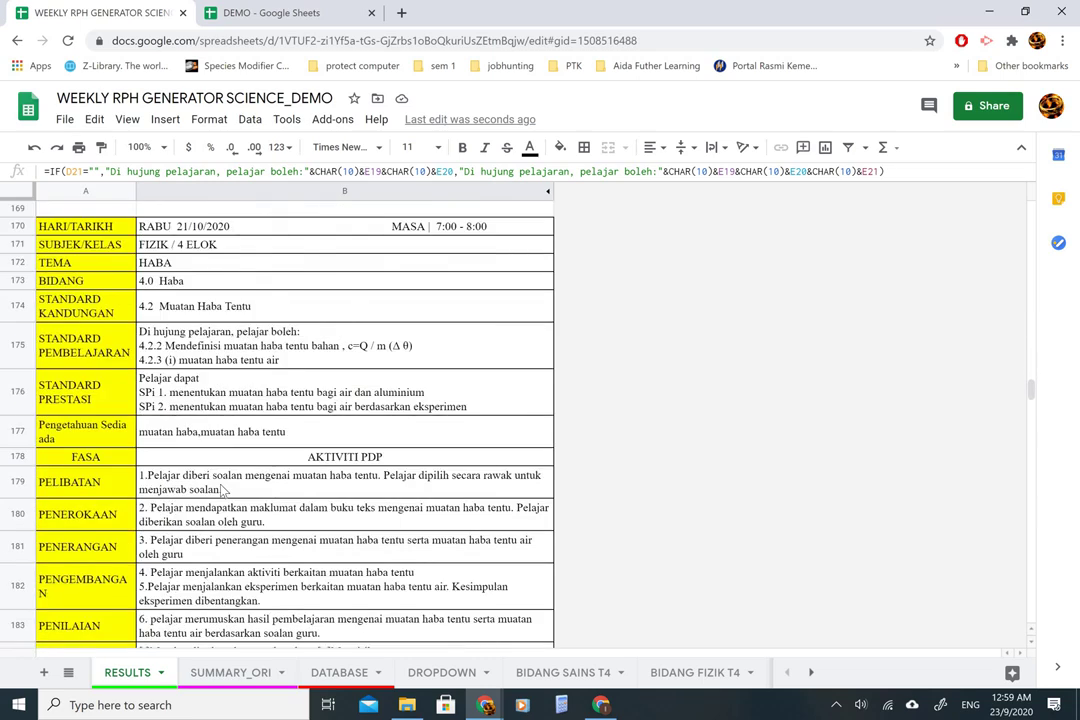
pyautogui.scroll(-12, 222, 489)
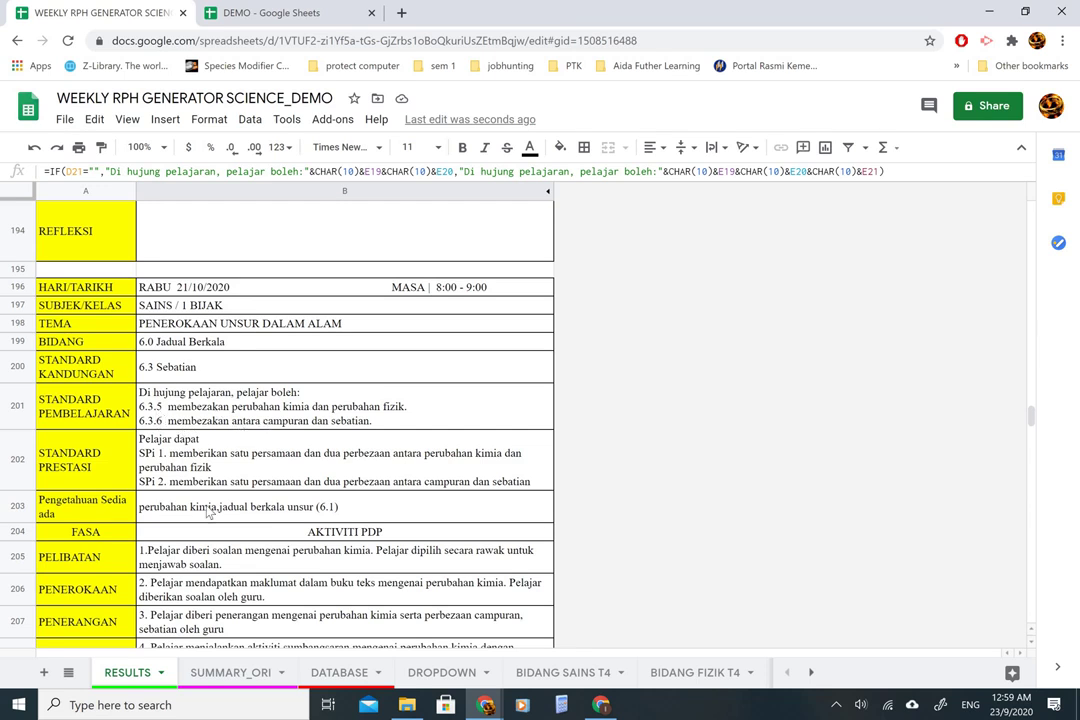
# - Return to SUMMARY_ORI and check the STANDARD PEMBELAJARAN 1 and 2 entries in row 11 against the generated plan
pyautogui.click(230, 672)
pyautogui.hscroll(3, 590, 375)
pyautogui.click(650, 372)
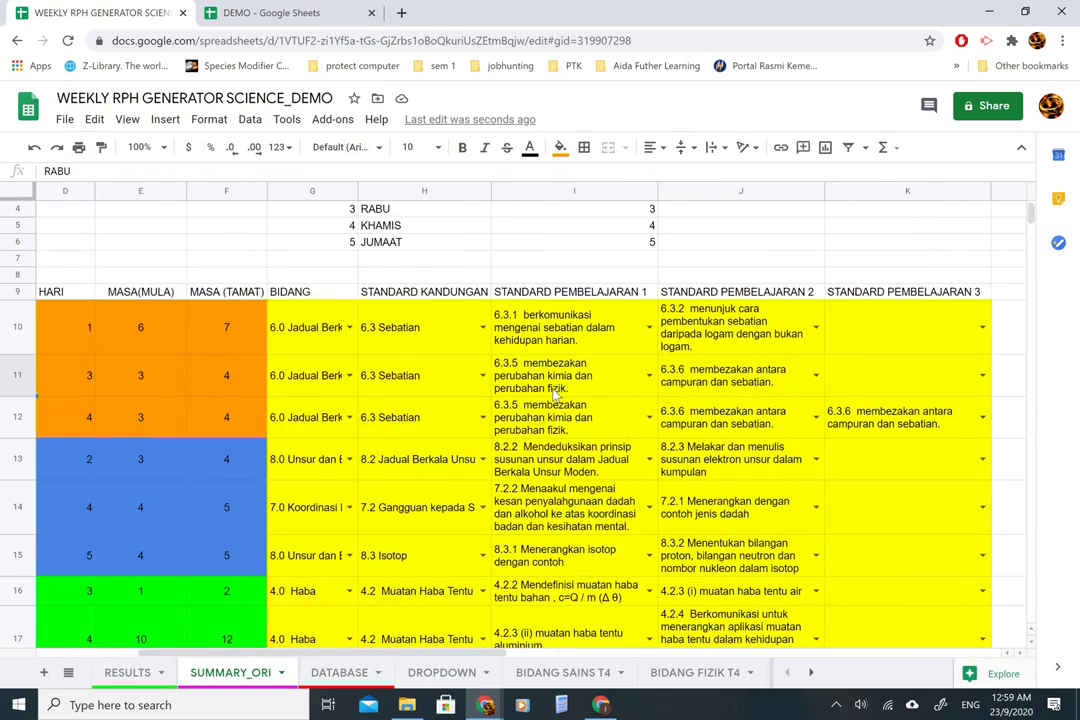
pyautogui.click(714, 394)
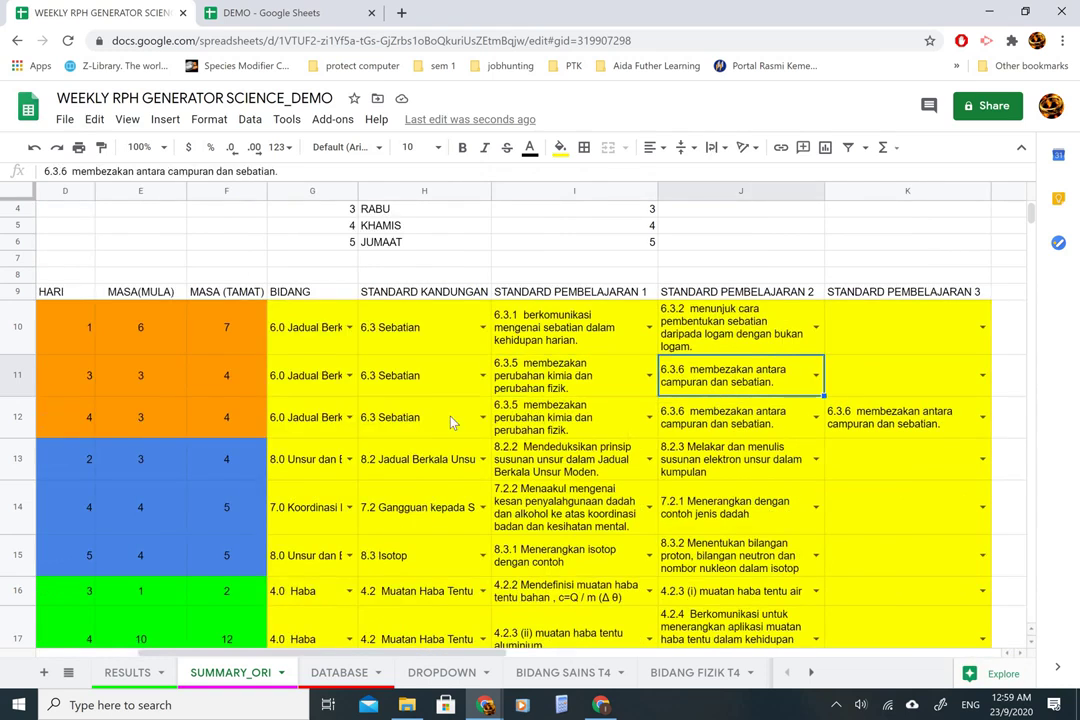
# - Examine the SUMMARY_ORI input areas: the TARIKH ISNIN date, the TARIKH CUTI 1 cell and the yellow lesson content columns
pyautogui.hscroll(-3, 450, 422)
pyautogui.hscroll(3, 450, 422)
pyautogui.scroll(3, 450, 422)
pyautogui.hscroll(-3, 450, 422)
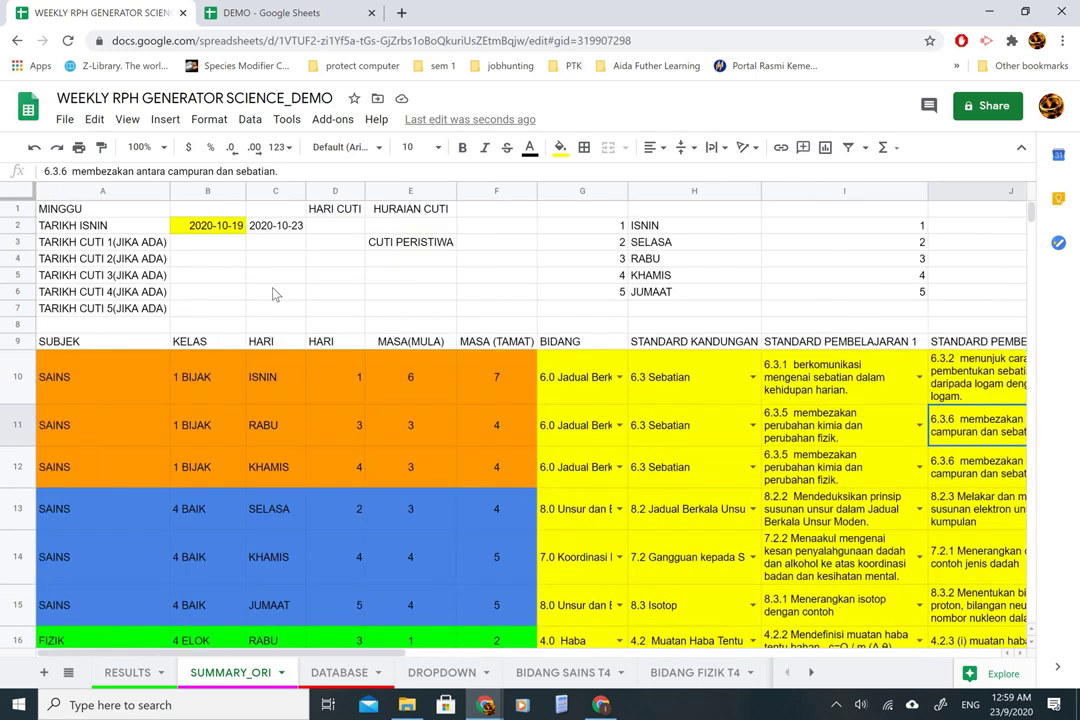
pyautogui.click(225, 232)
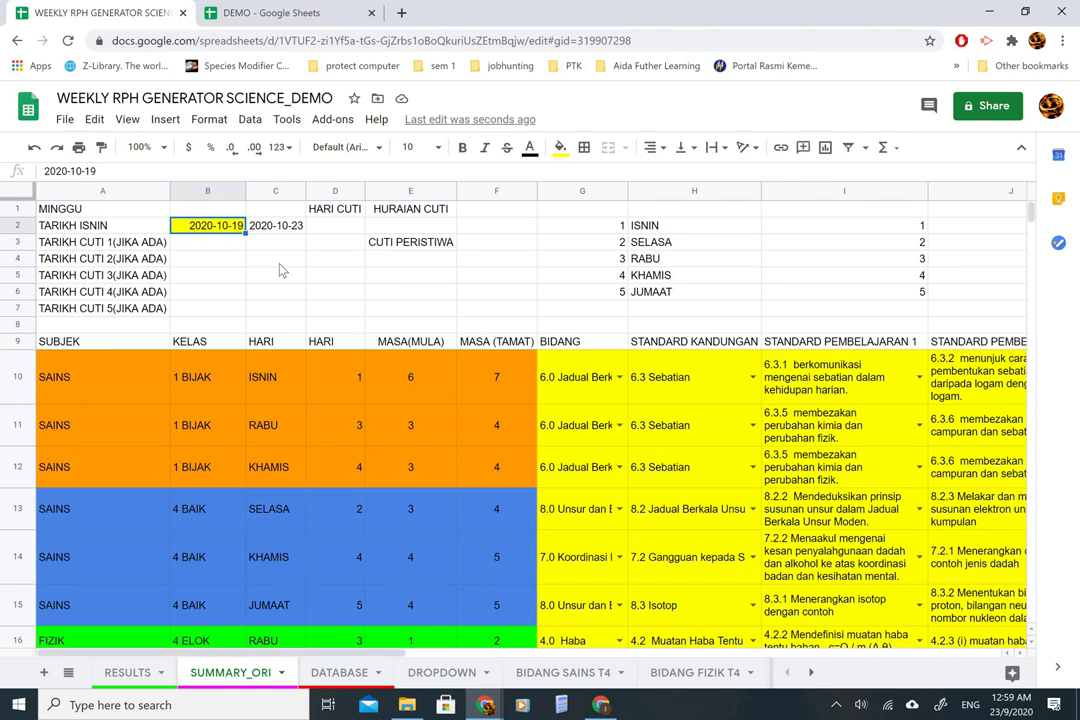
pyautogui.click(211, 247)
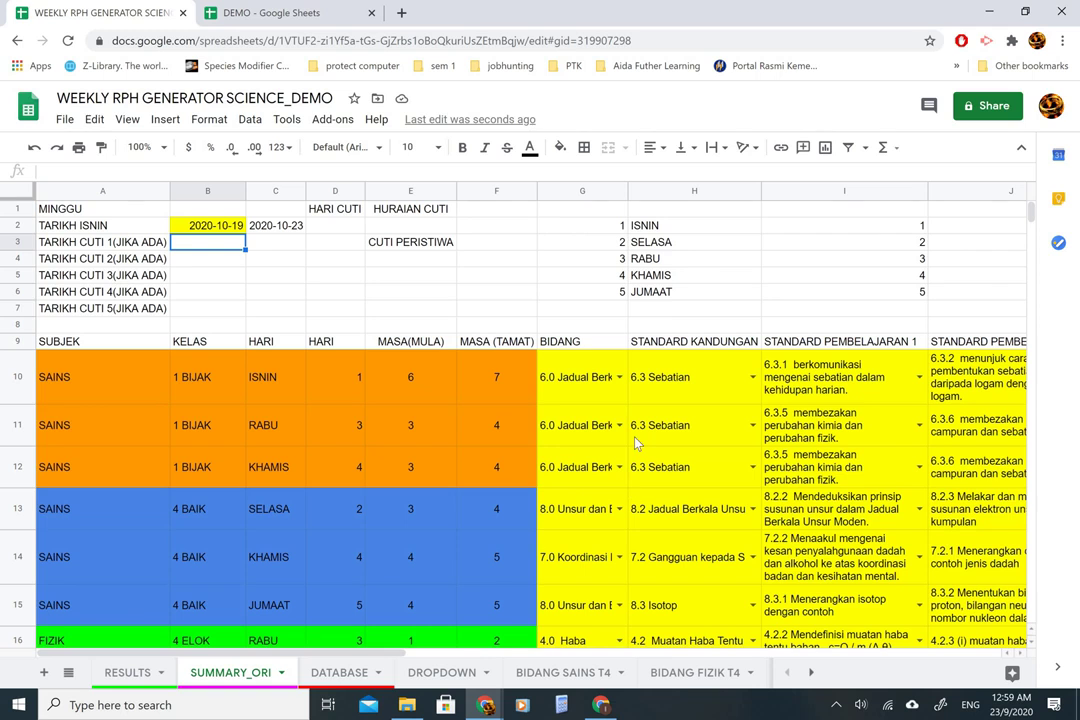
pyautogui.hscroll(3, 636, 443)
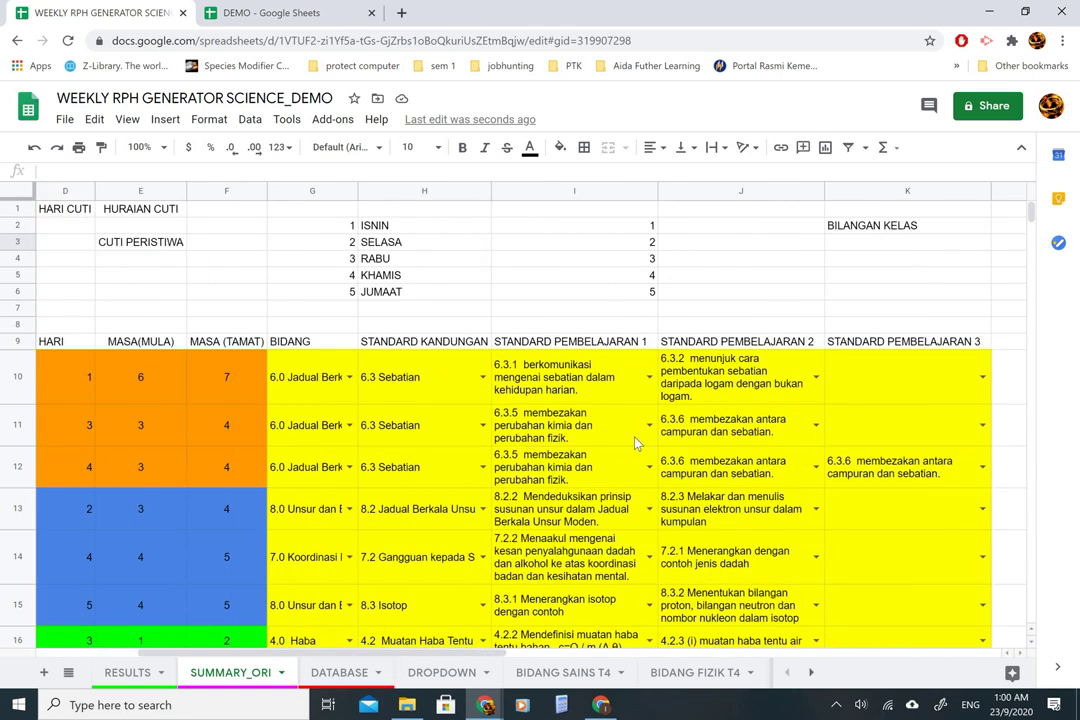
pyautogui.scroll(-1, 636, 443)
pyautogui.scroll(-3, 636, 443)
pyautogui.scroll(4, 316, 348)
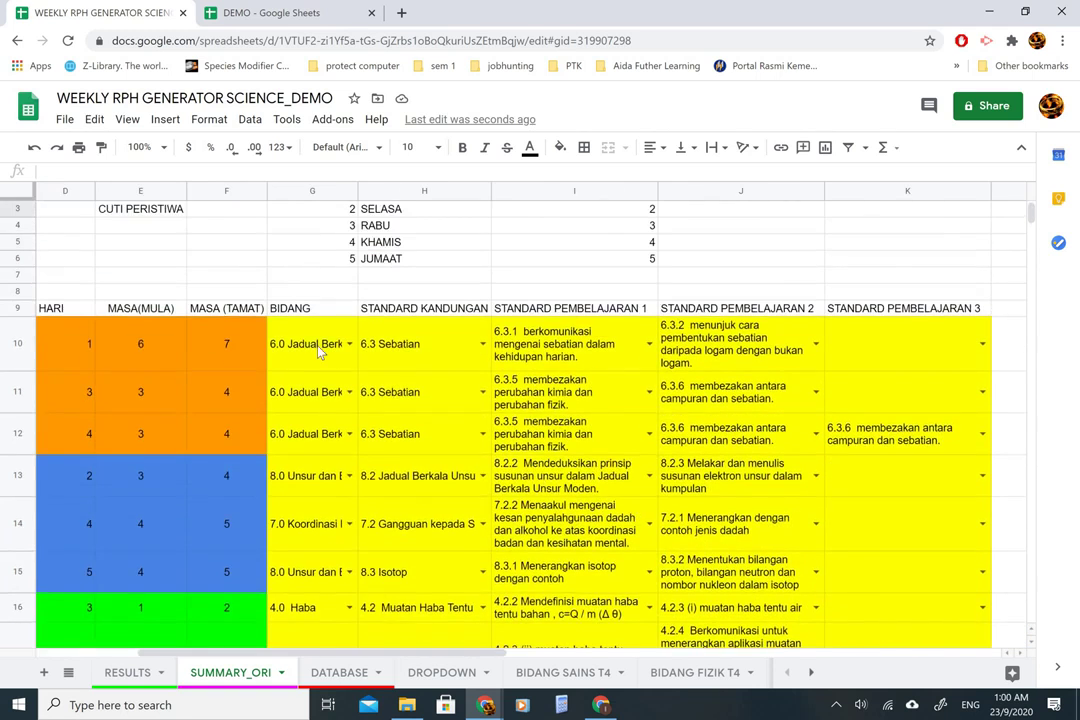
# - Examine the BIDANG, STANDARD KANDUNGAN and STANDARD PEMBELAJARAN 1 entries in row 10 and the yellow content columns below
pyautogui.click(316, 348)
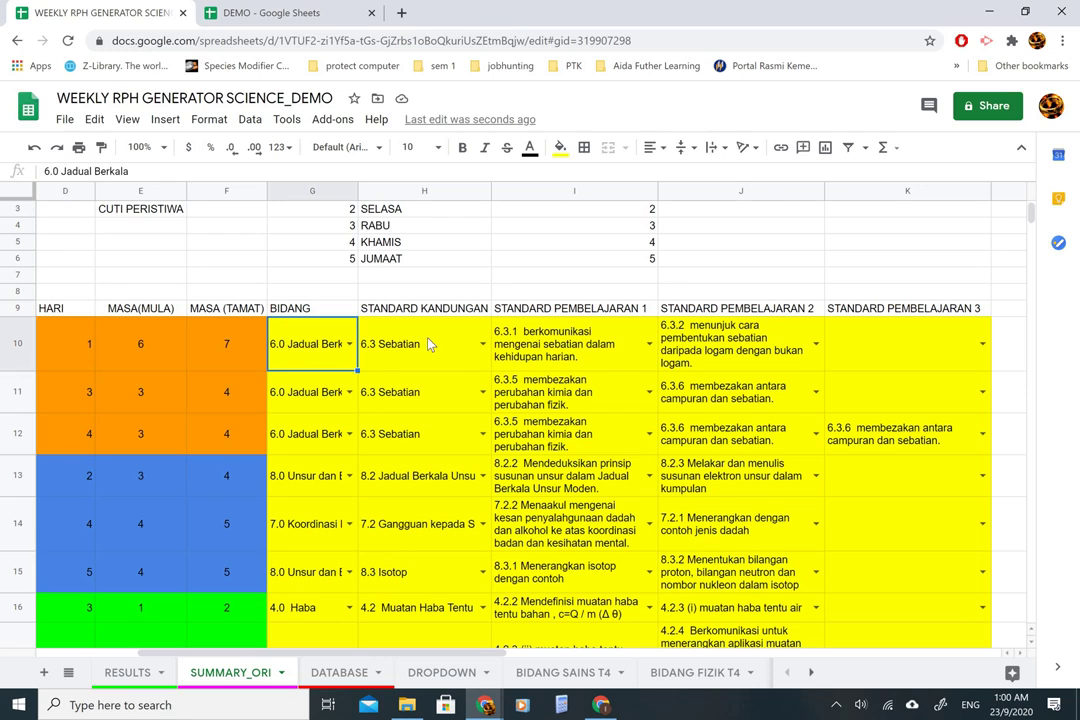
pyautogui.click(429, 342)
pyautogui.click(562, 350)
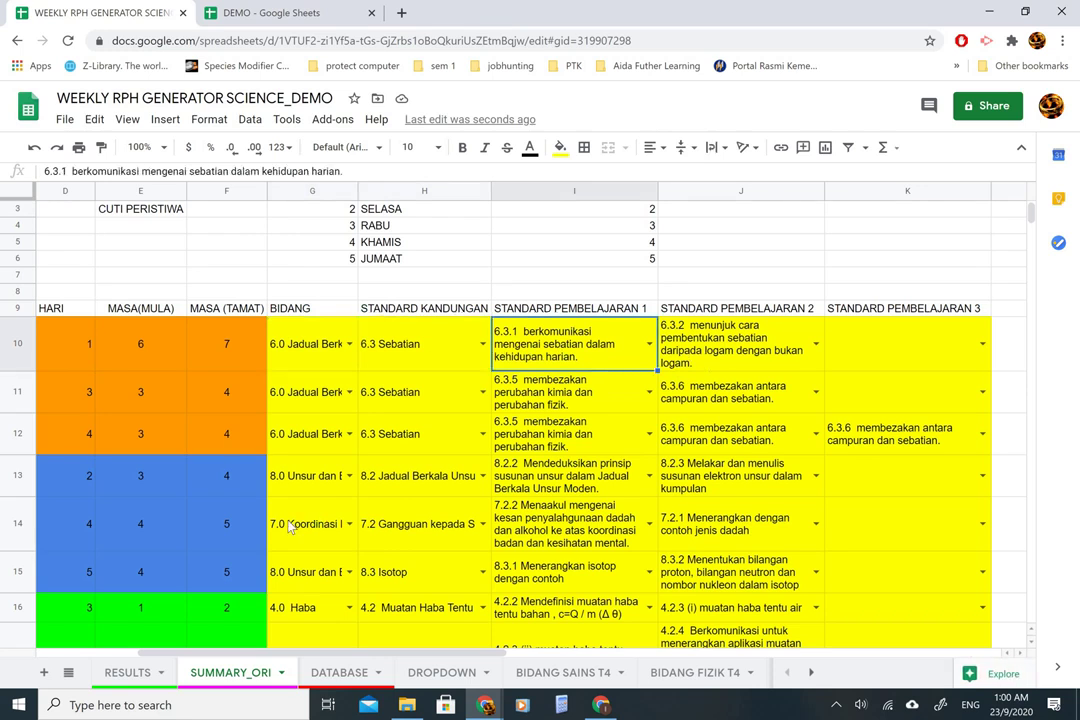
pyautogui.scroll(-5, 548, 367)
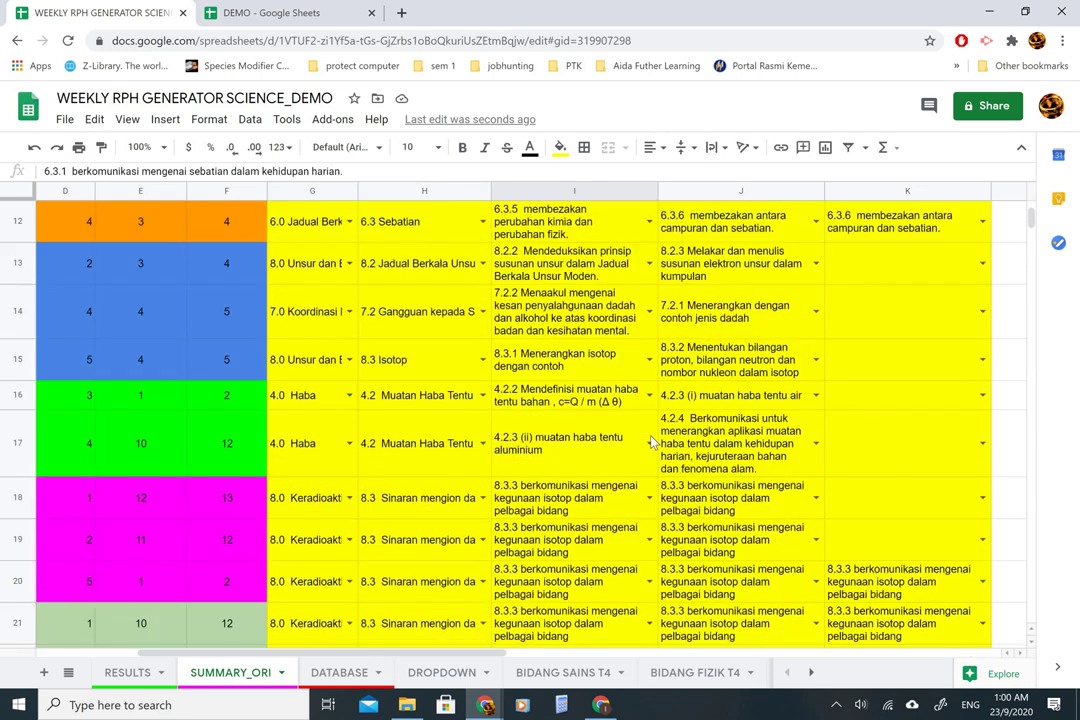
pyautogui.scroll(4, 360, 598)
pyautogui.scroll(1, 360, 598)
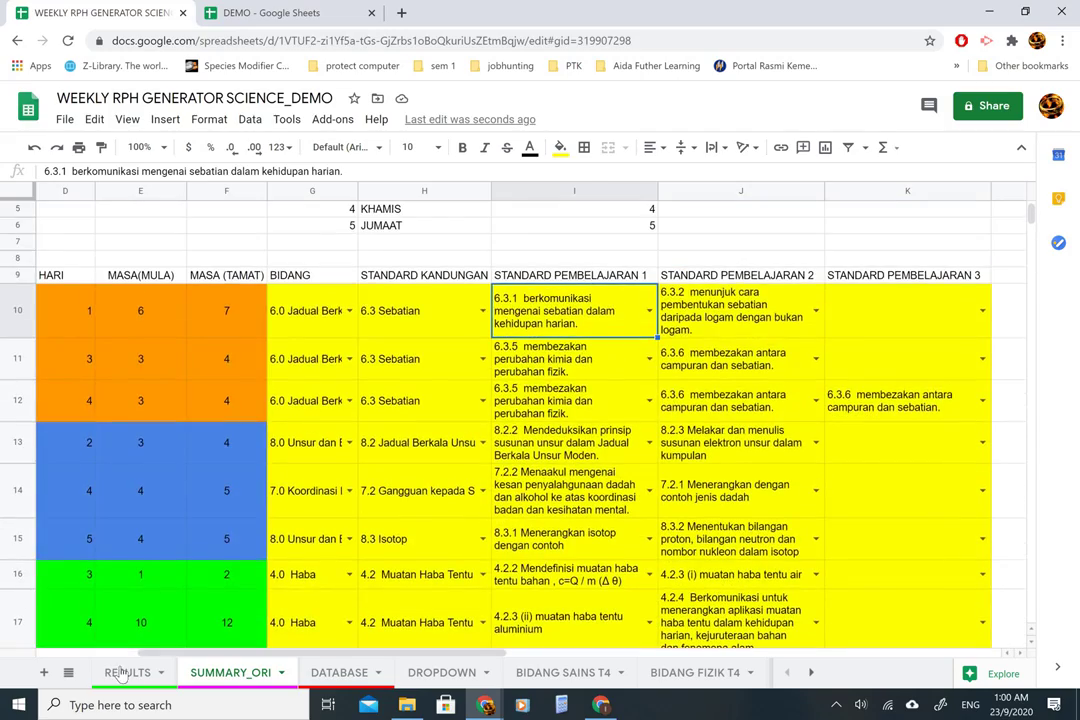
# - Review the generated daily lesson plans in the RESULTS sheet, from Wednesday (RABU) through Friday (JUMAAT)
pyautogui.click(124, 673)
pyautogui.scroll(10, 340, 497)
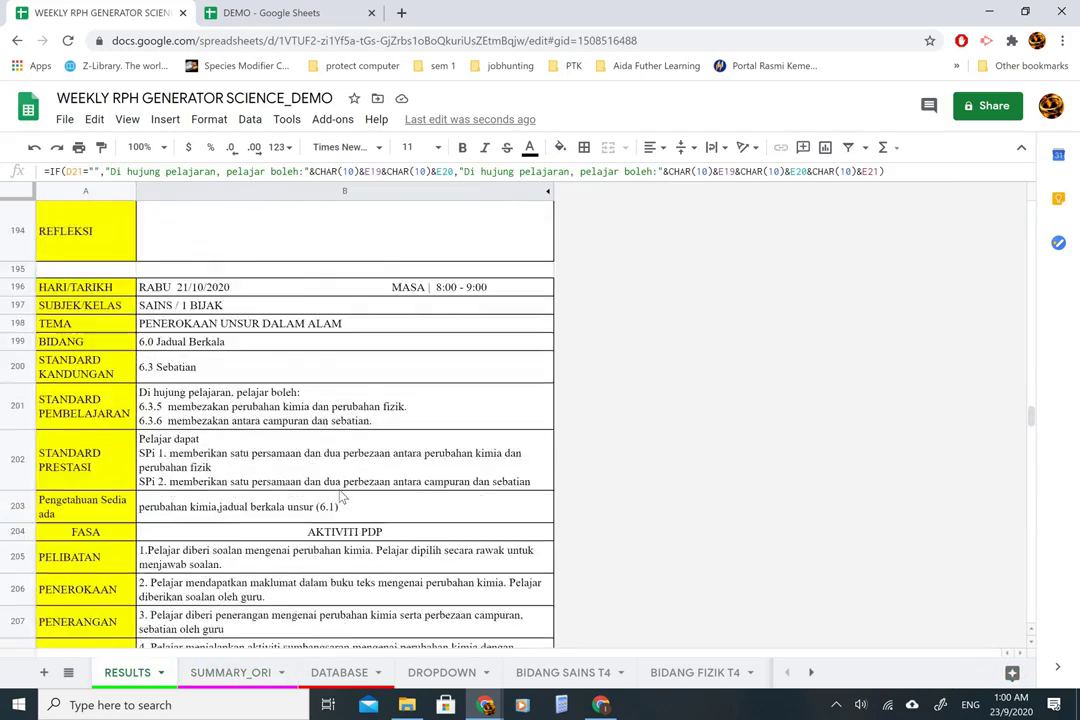
pyautogui.scroll(-20, 341, 495)
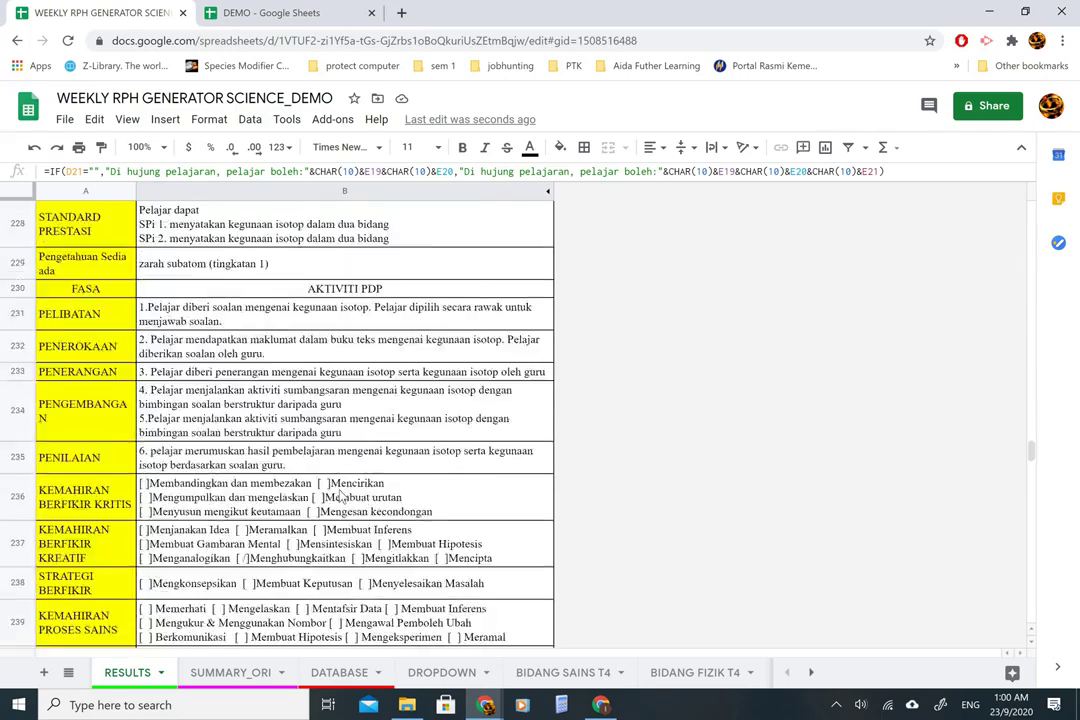
pyautogui.scroll(-15, 341, 495)
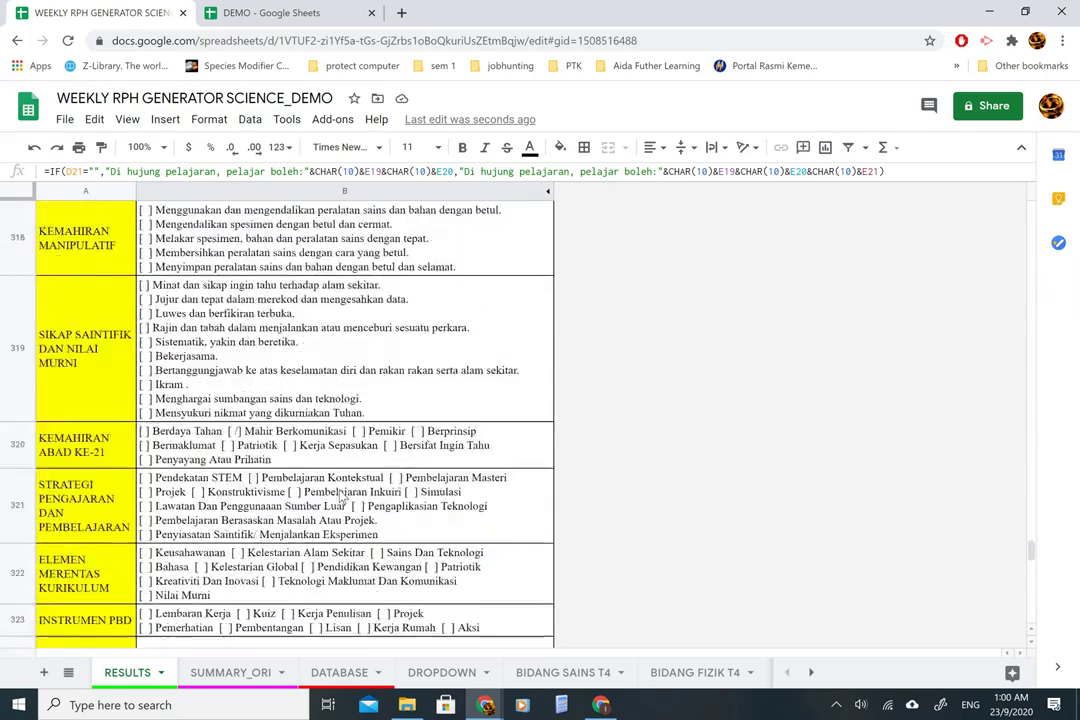
pyautogui.scroll(20, 341, 495)
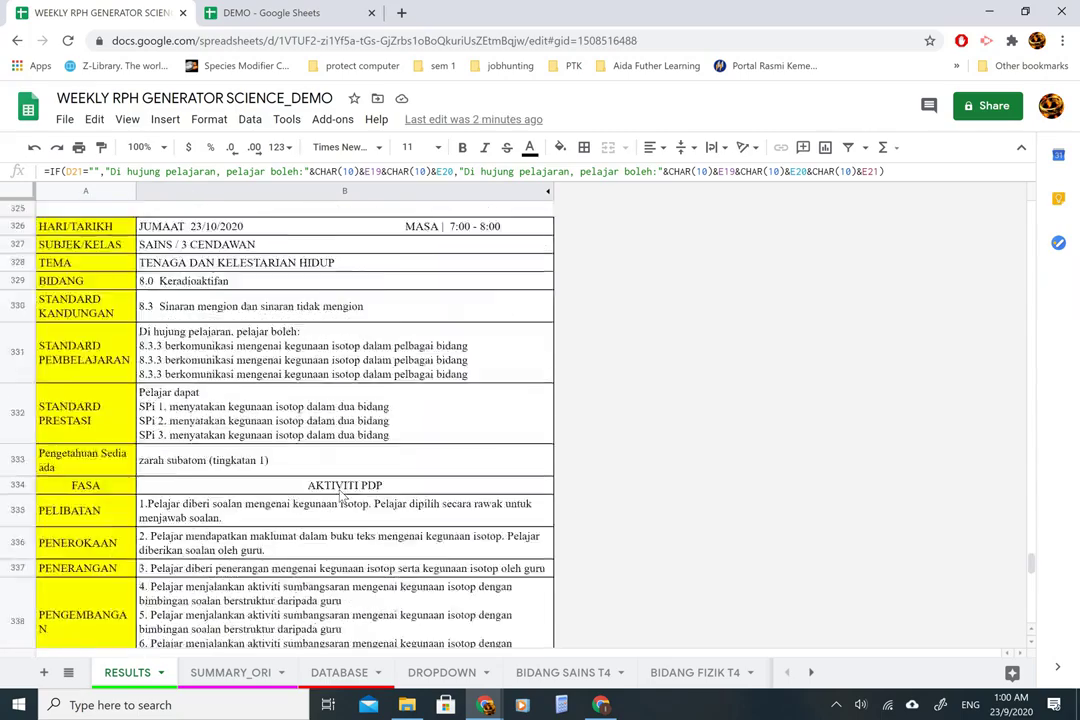
pyautogui.scroll(20, 341, 495)
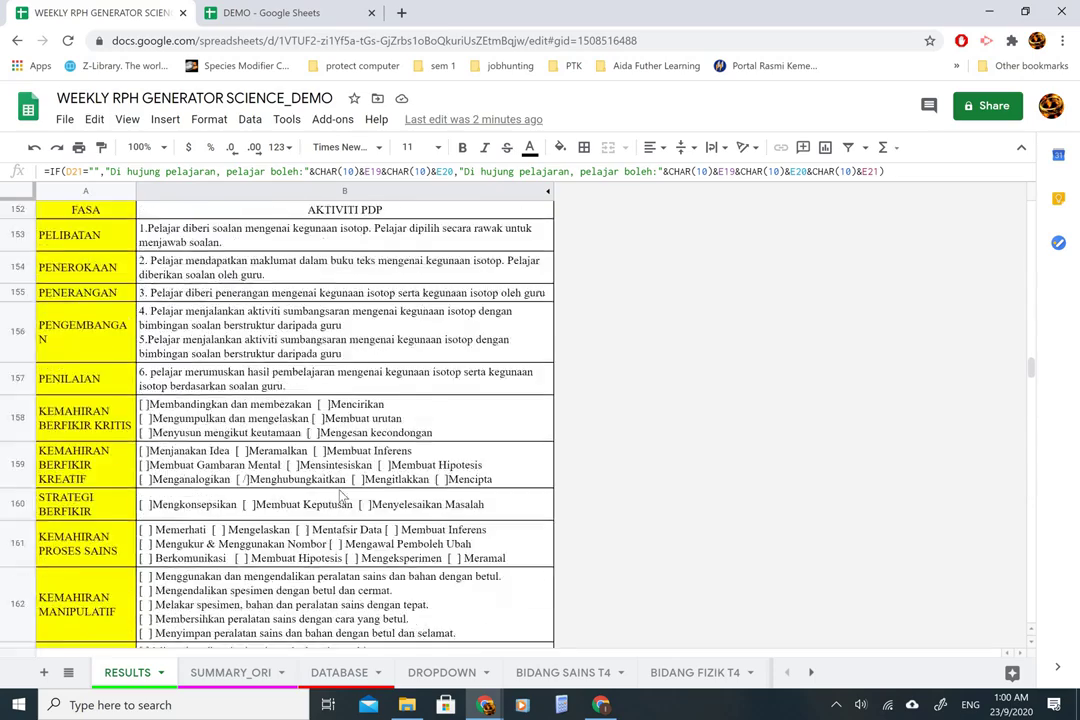
# - Switch to the DEMO spreadsheet and identify cells A1 and B2 and row 1 as examples of cell addressing
pyautogui.click(301, 6)
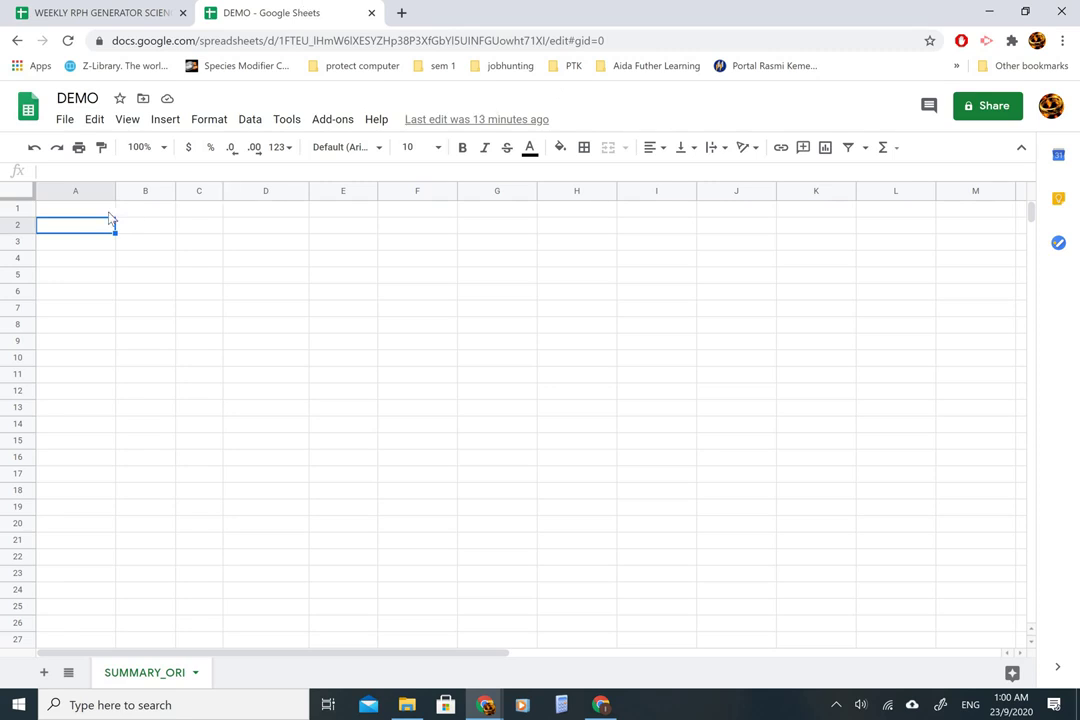
pyautogui.click(90, 212)
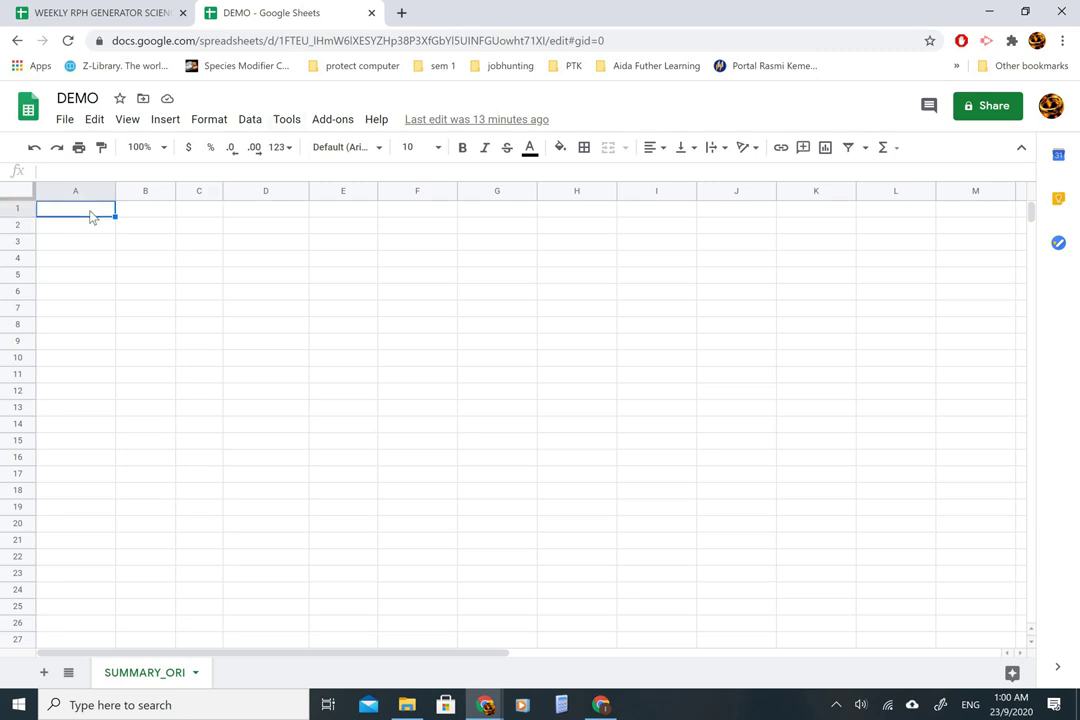
pyautogui.press('Down')
pyautogui.press('Right')
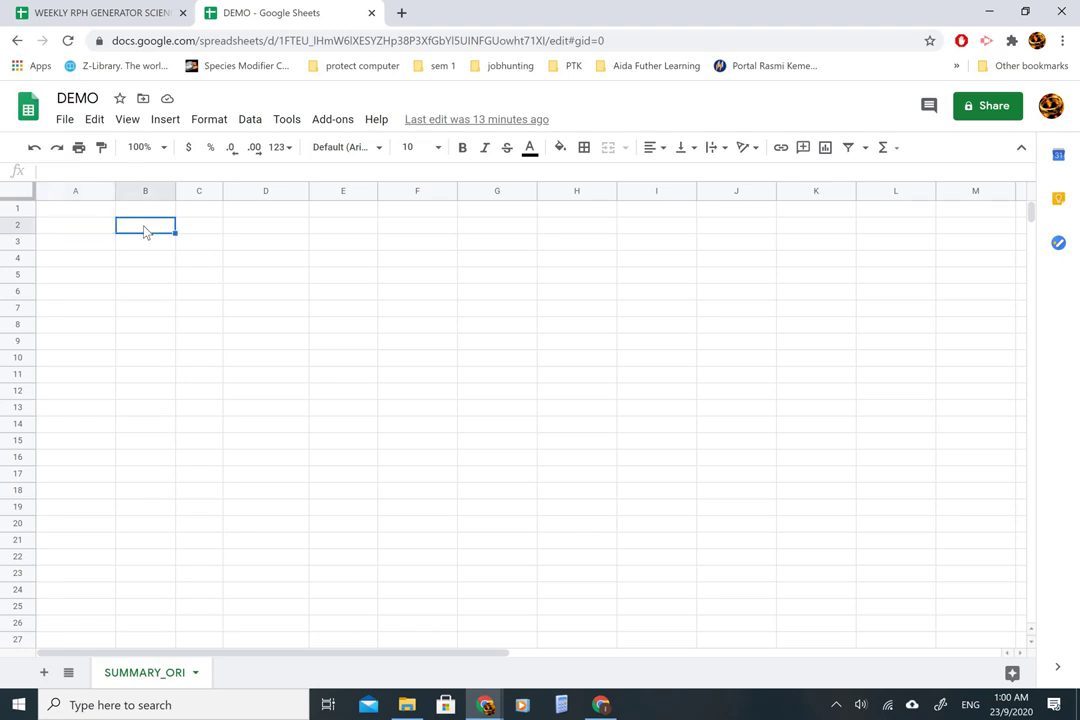
pyautogui.press('Left')
pyautogui.press('Up')
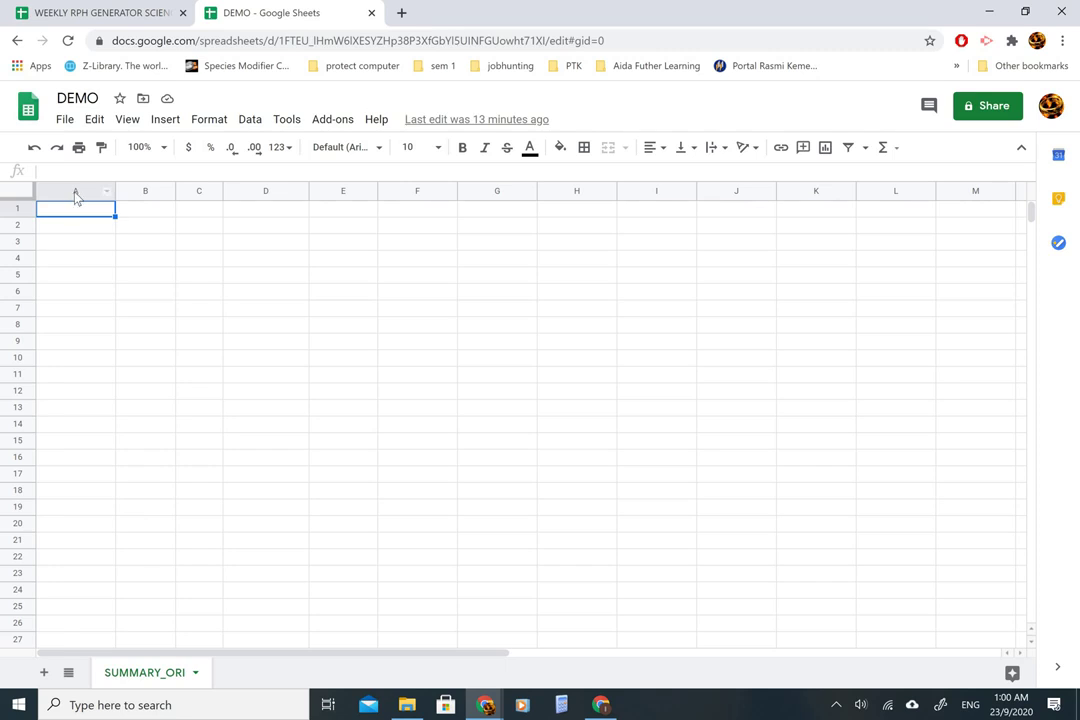
pyautogui.click(24, 213)
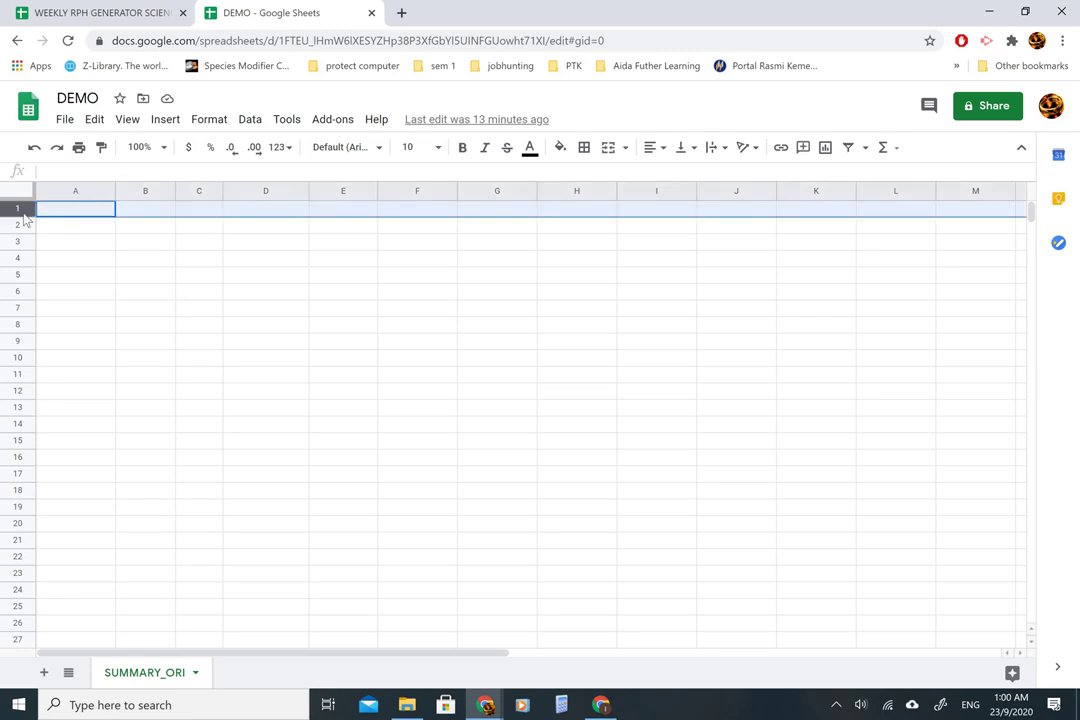
# - Enter the label TARIKH in cell A2
pyautogui.press('Down')
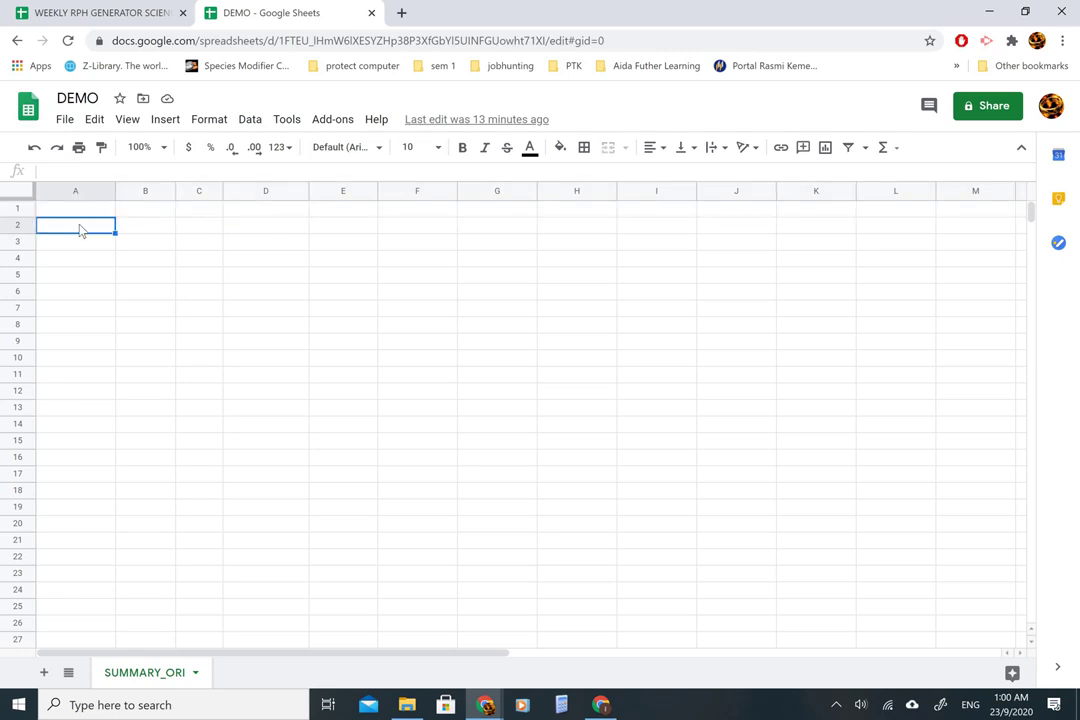
pyautogui.write('tar')
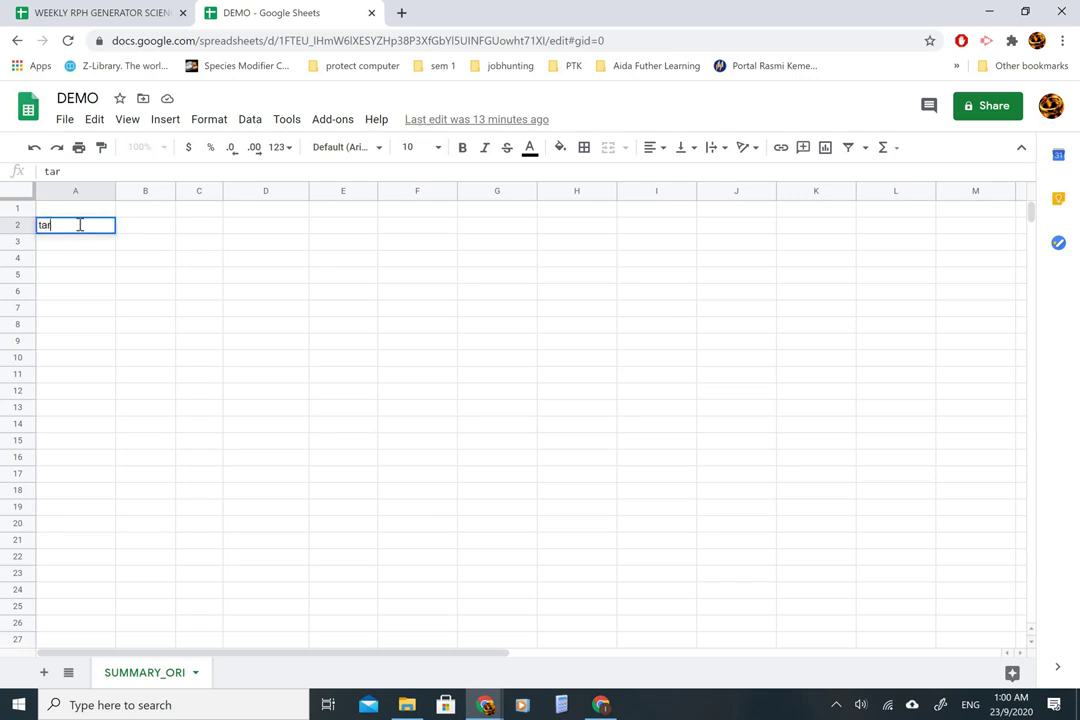
pyautogui.press('BackSpace')
pyautogui.press('BackSpace')
pyautogui.press('BackSpace')
pyautogui.write('TARIKH')
pyautogui.press('Return')
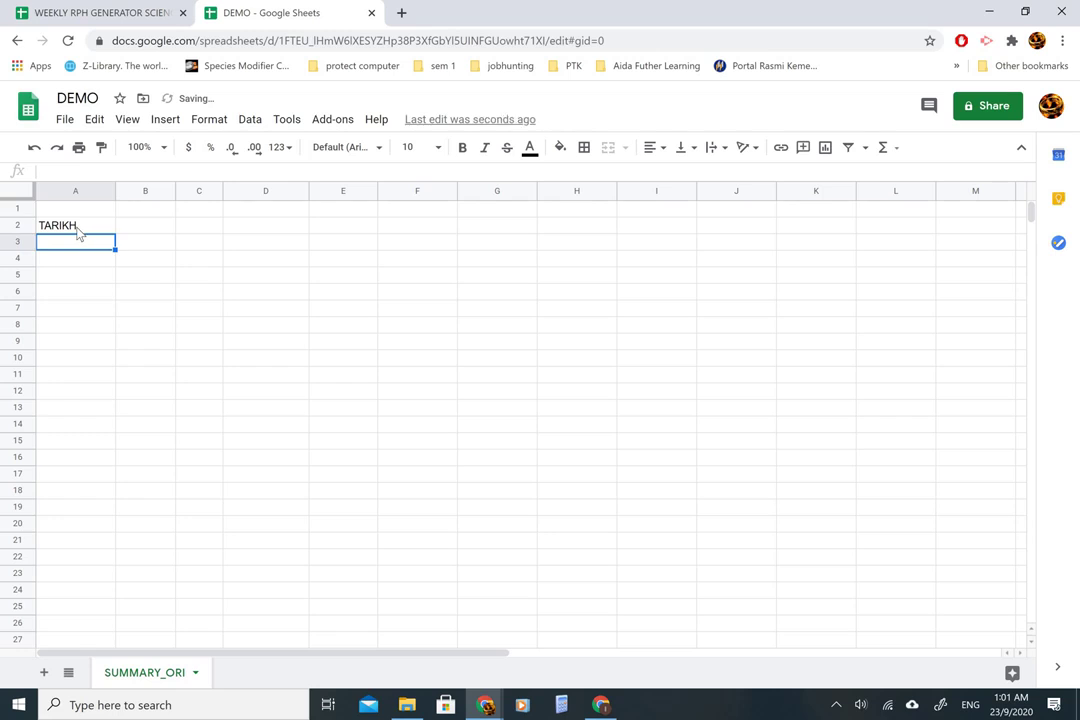
# - Try the reference formula =A2 in cell B2 to repeat the TARIKH label, and clear the cell again
pyautogui.click(80, 228)
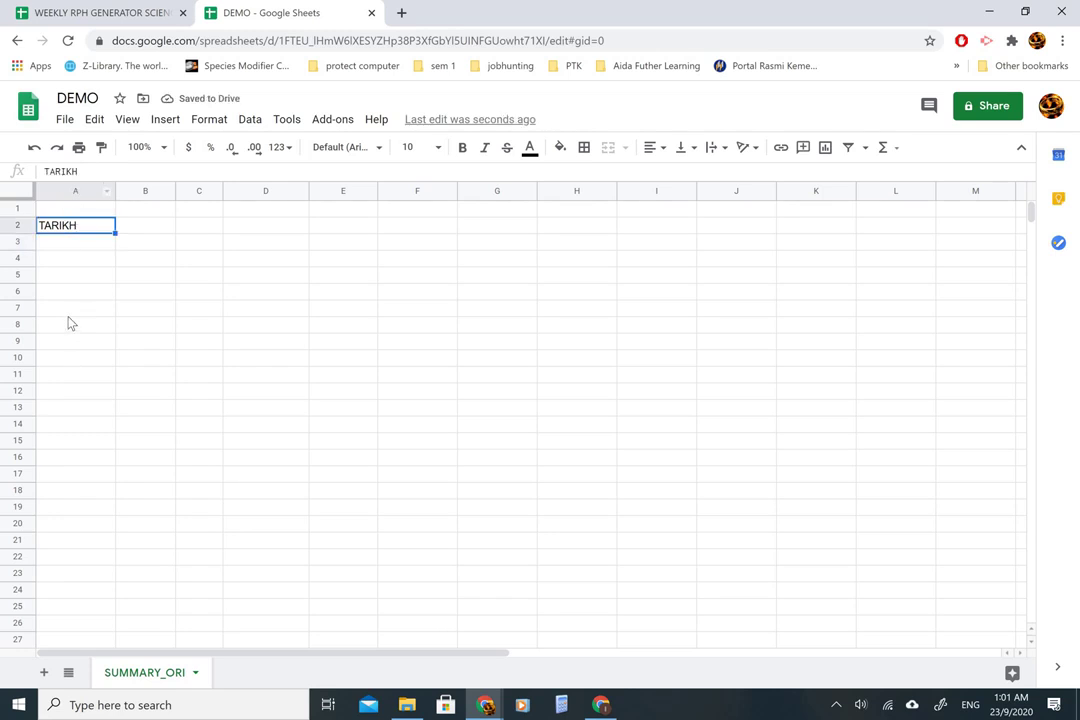
pyautogui.click(158, 232)
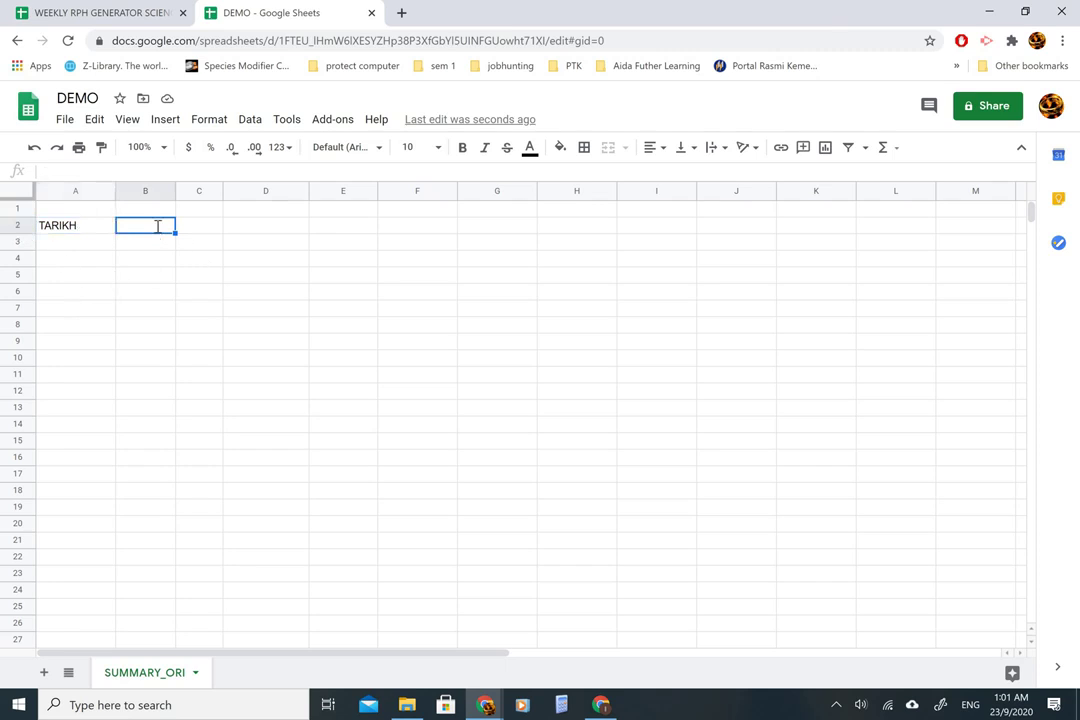
pyautogui.write('=A2')
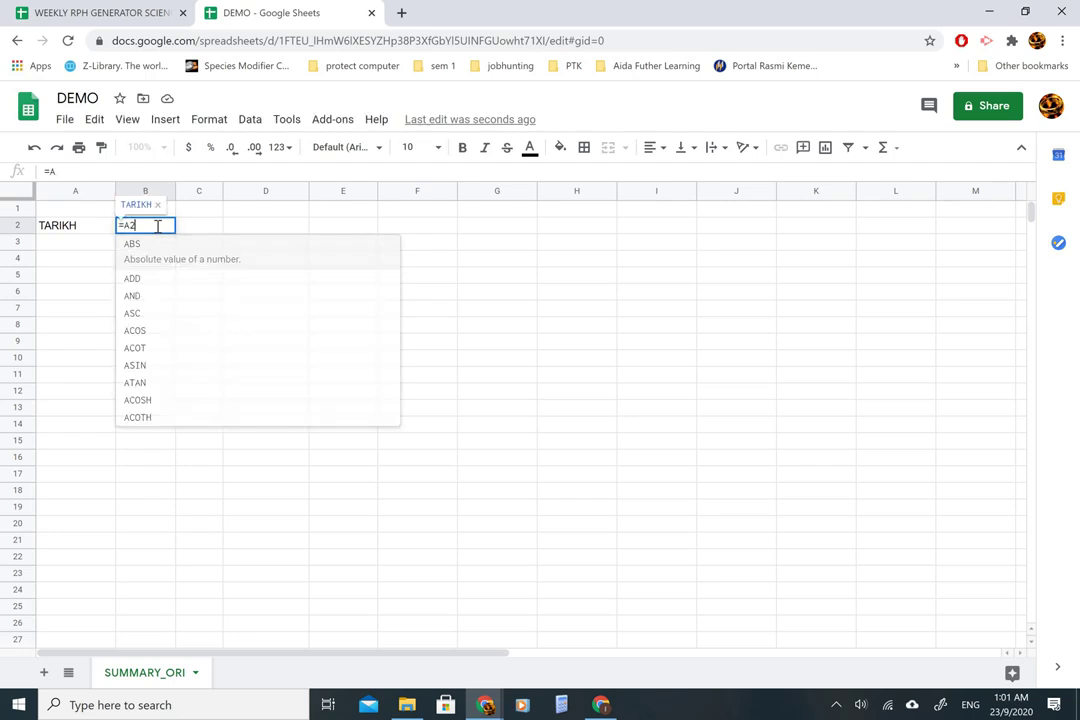
pyautogui.press('Return')
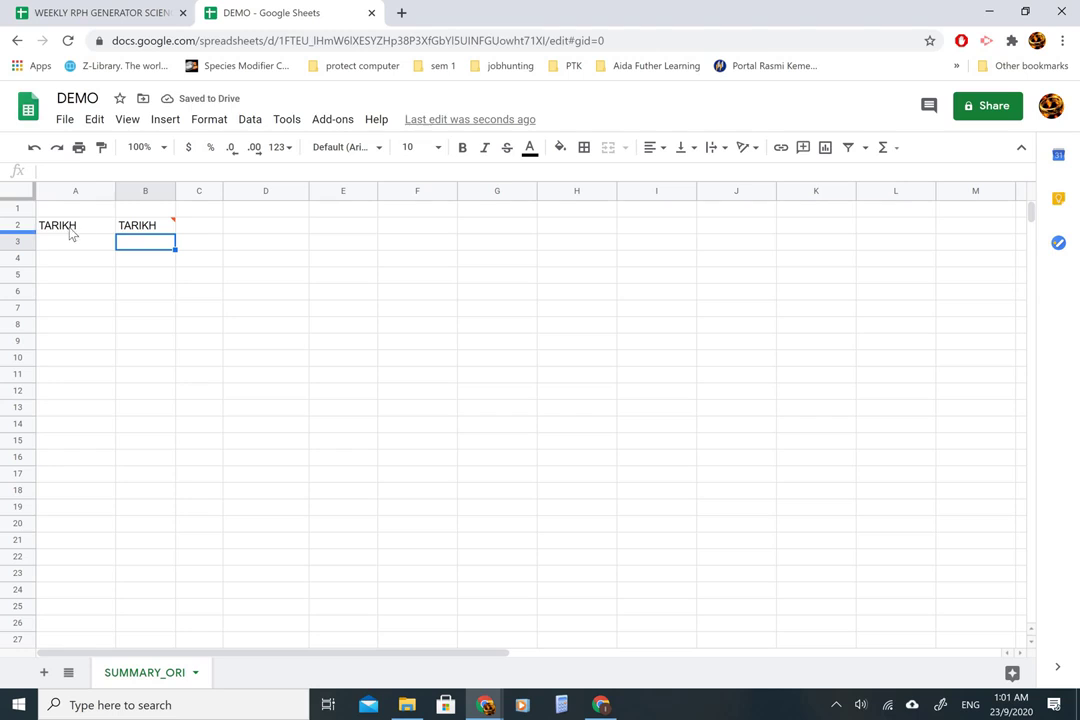
pyautogui.click(142, 227)
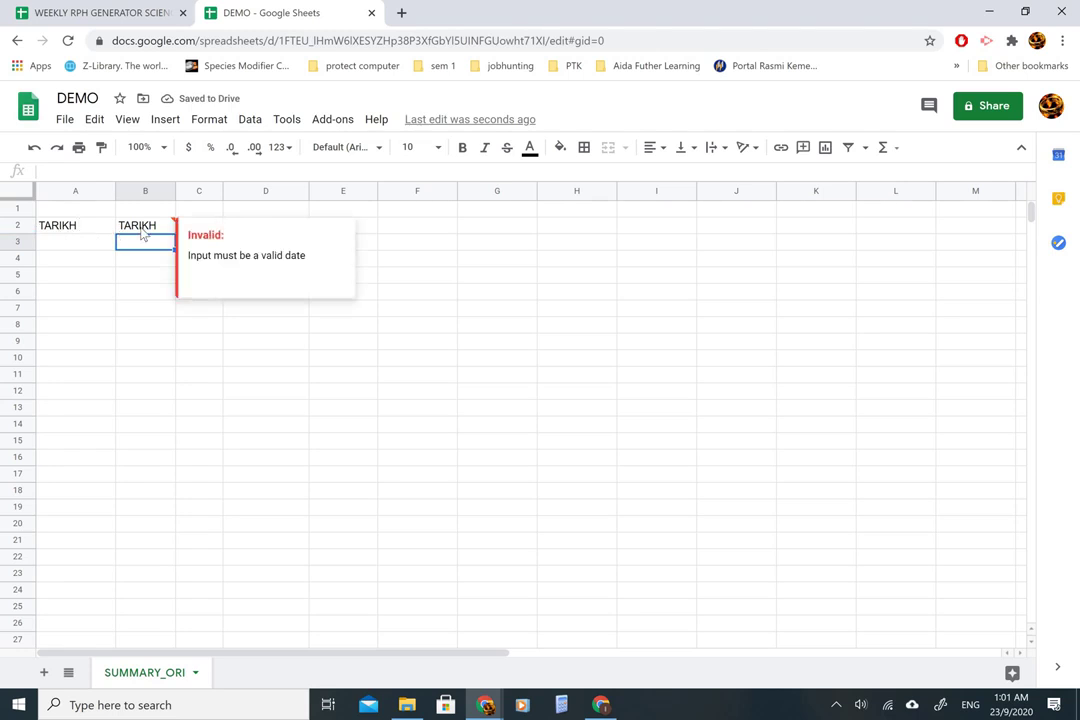
pyautogui.press('Delete')
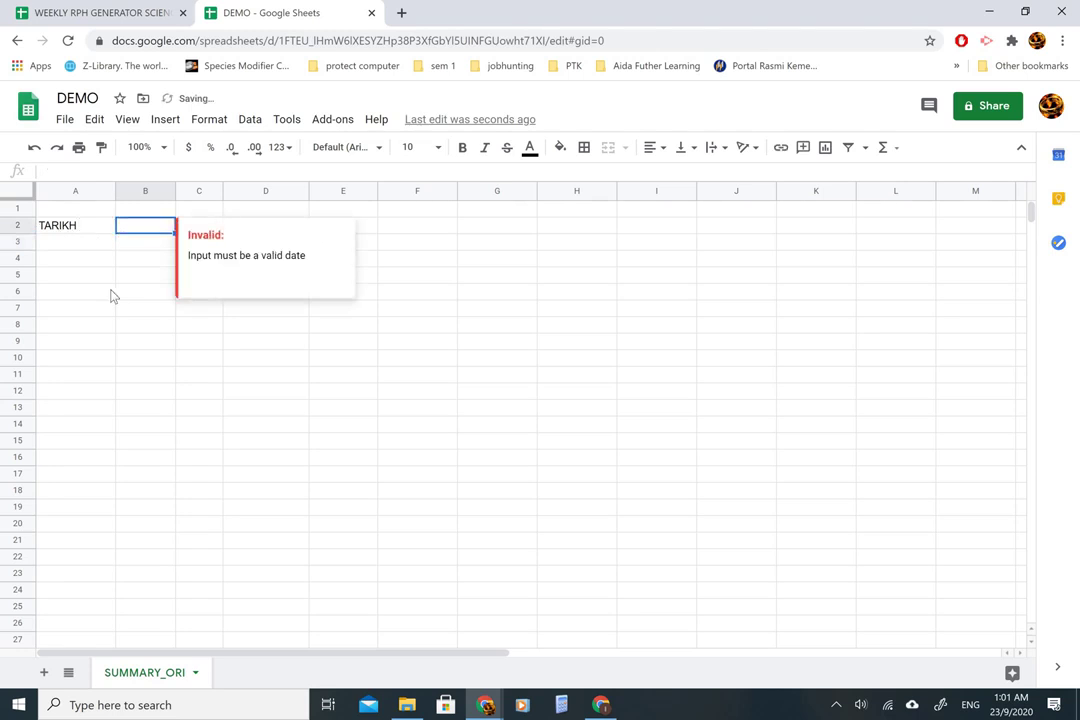
pyautogui.click(112, 295)
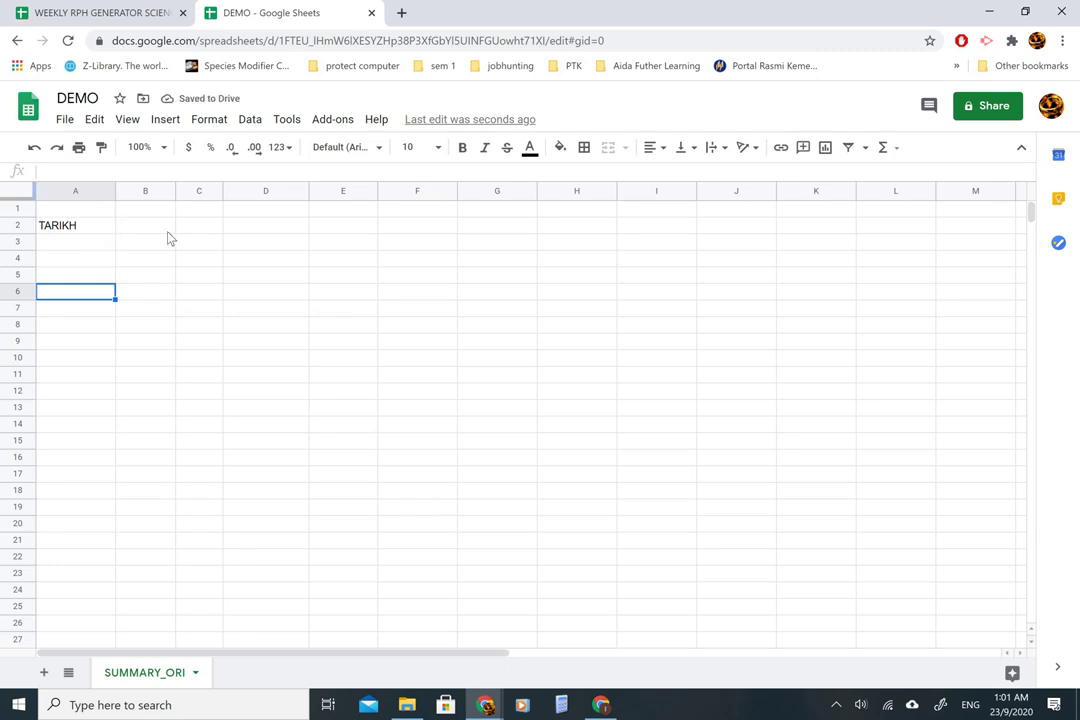
pyautogui.click(63, 248)
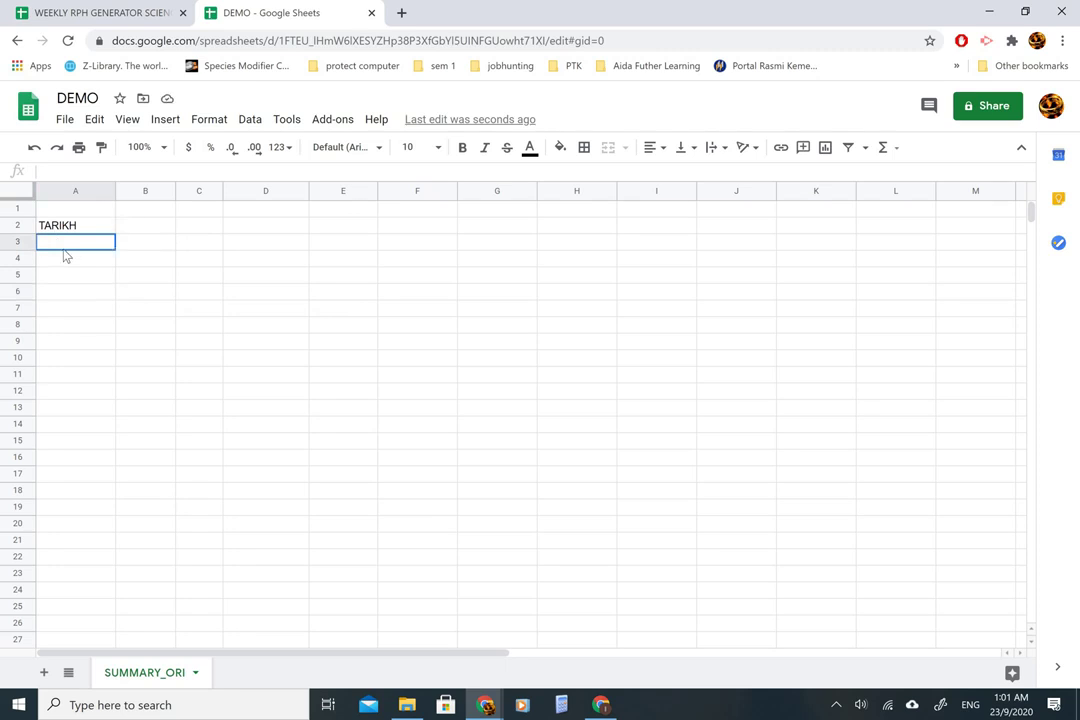
pyautogui.click(141, 230)
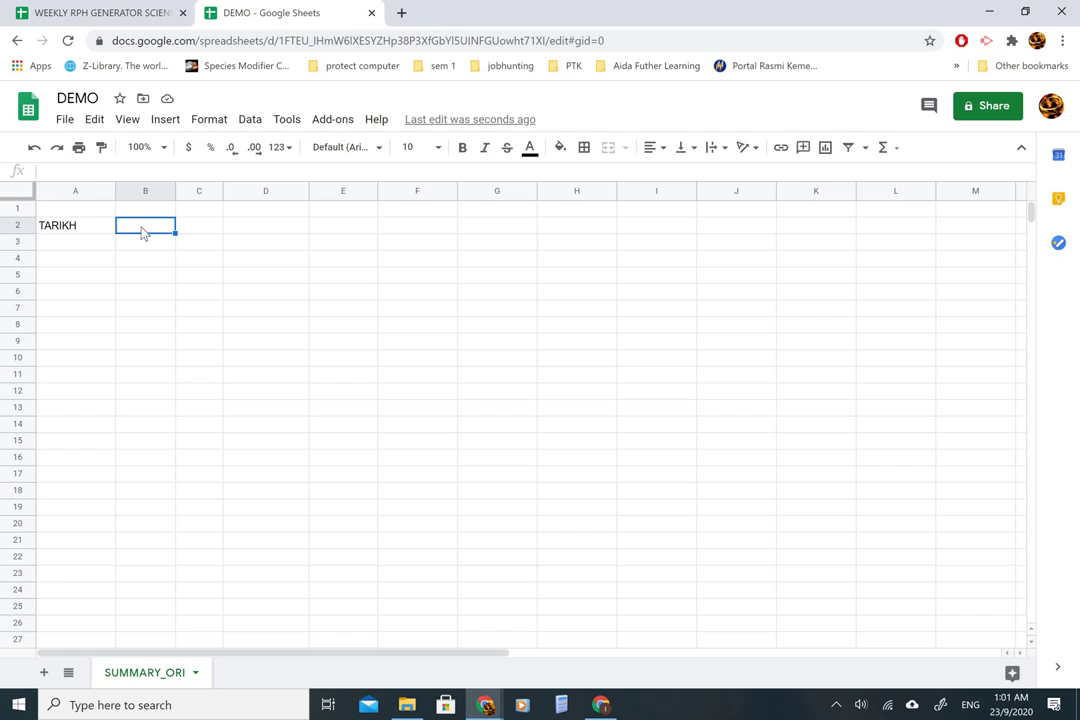
# - Return to the generator's SUMMARY_ORI sheet and open the date picker of the TARIKH ISNIN cell B2
pyautogui.click(116, 12)
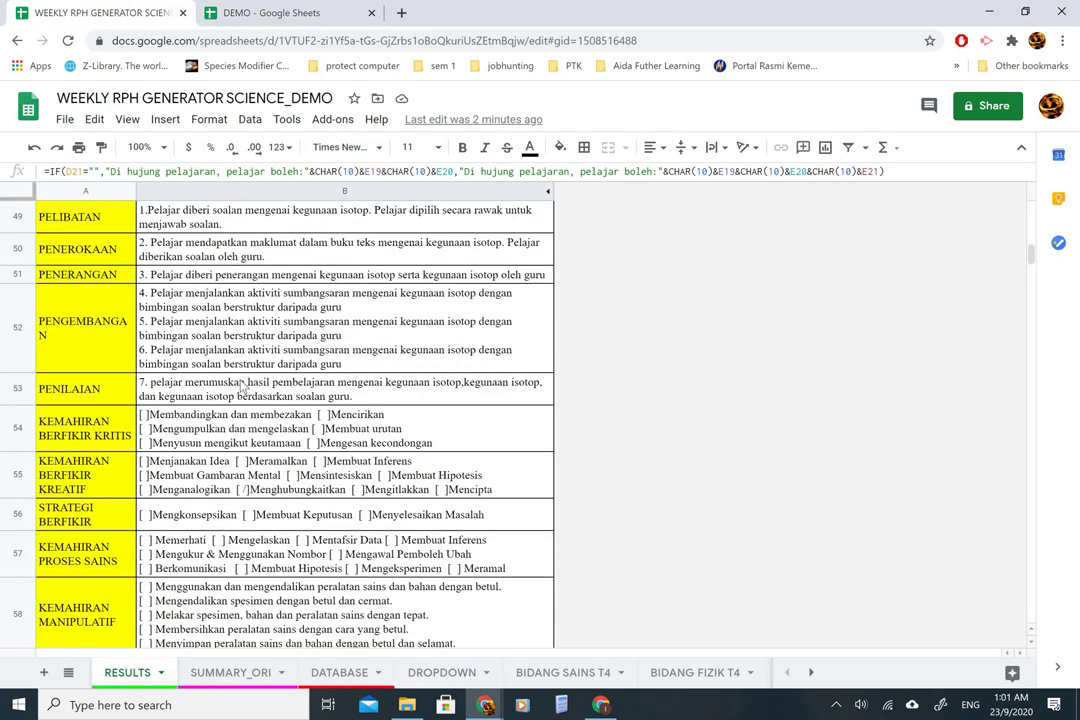
pyautogui.click(232, 673)
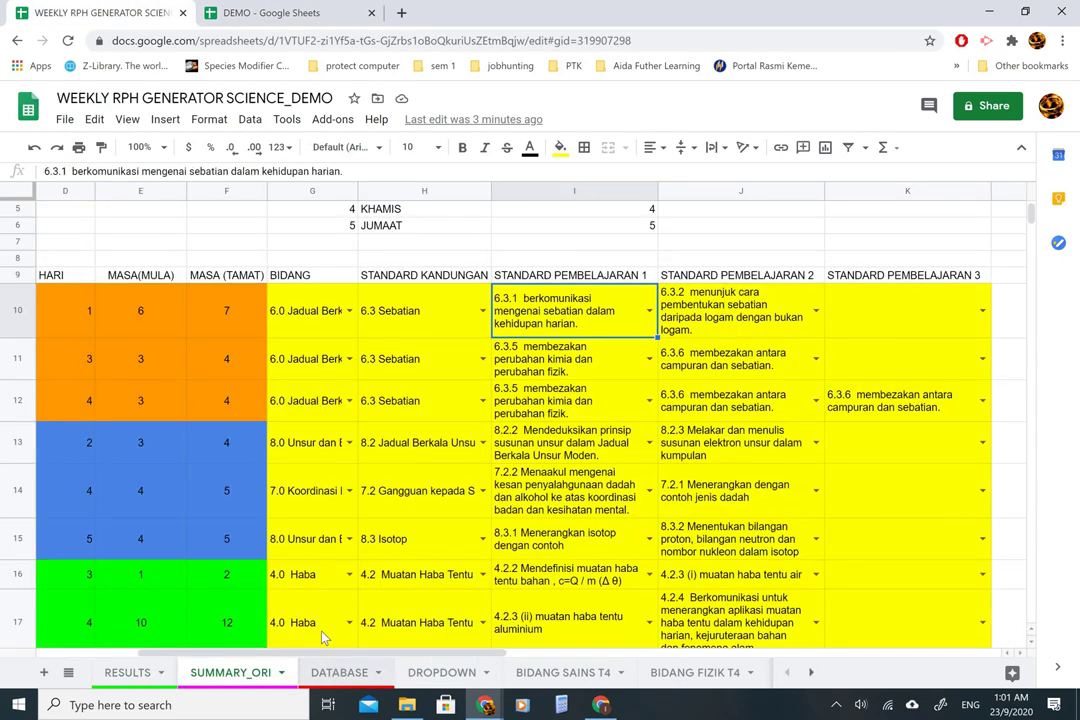
pyautogui.scroll(2, 293, 606)
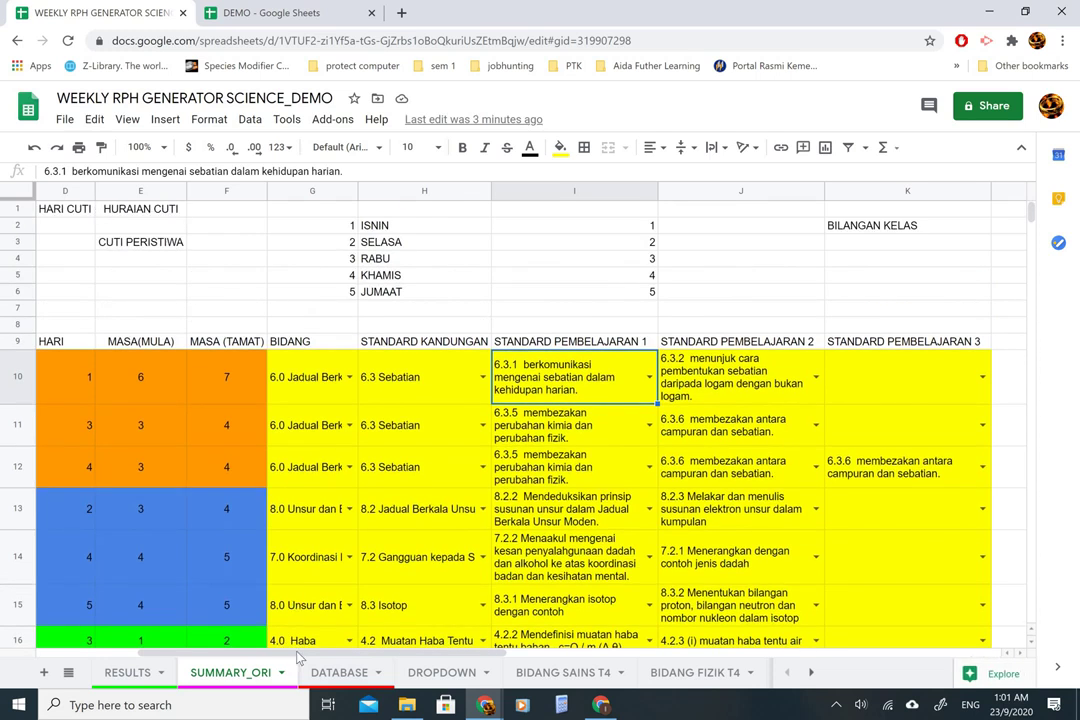
pyautogui.hscroll(-3, 285, 454)
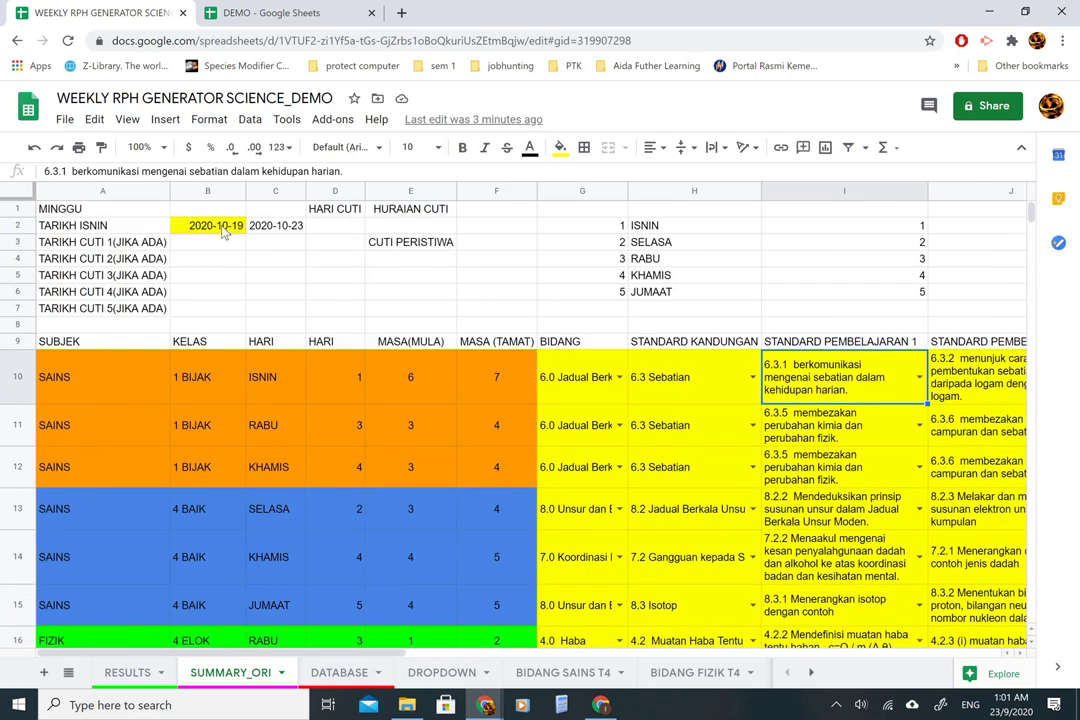
pyautogui.doubleClick(222, 225)
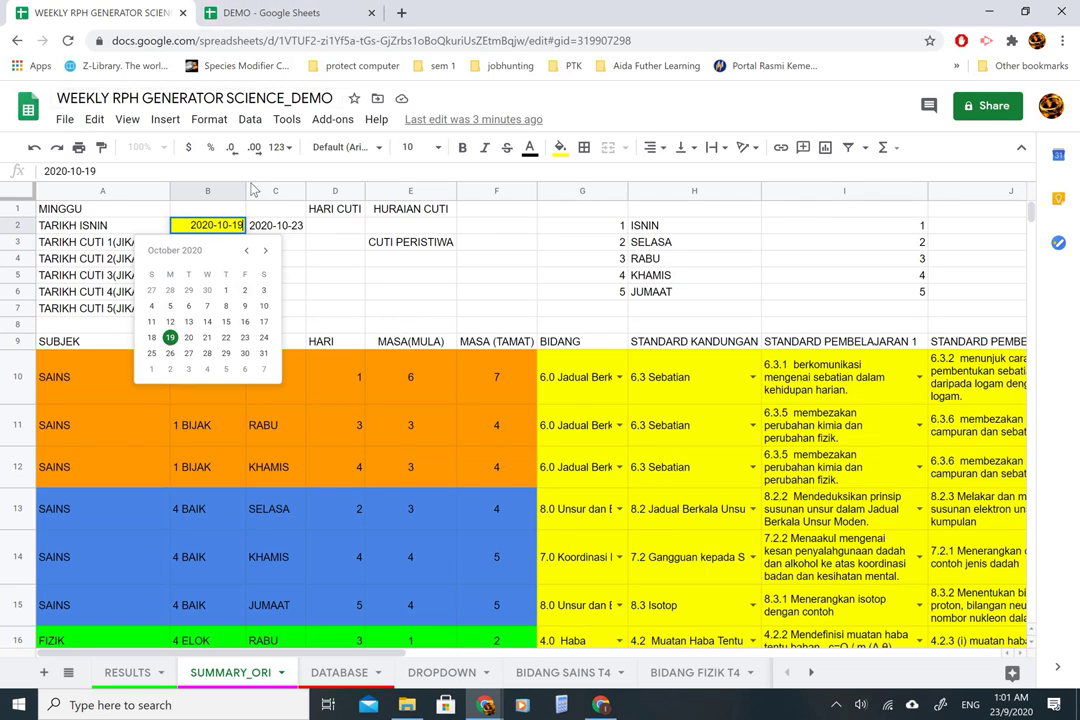
# - Switch to the DEMO spreadsheet and add data validation to cell B2 with the criteria Date, is valid date
pyautogui.click(268, 13)
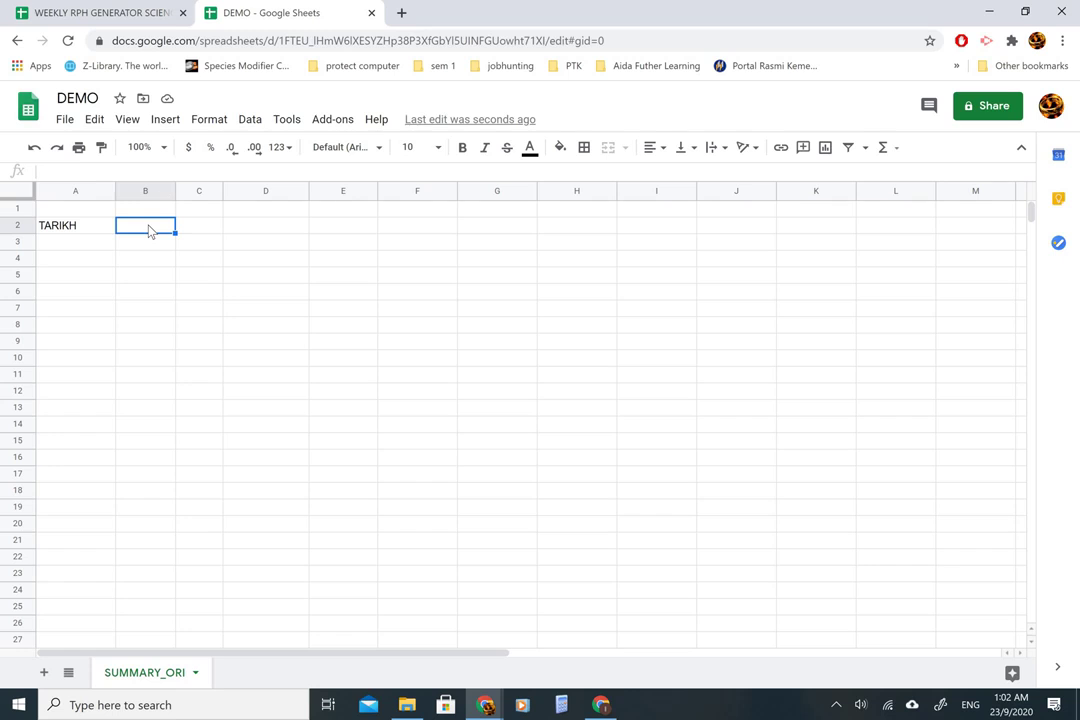
pyautogui.rightClick(148, 231)
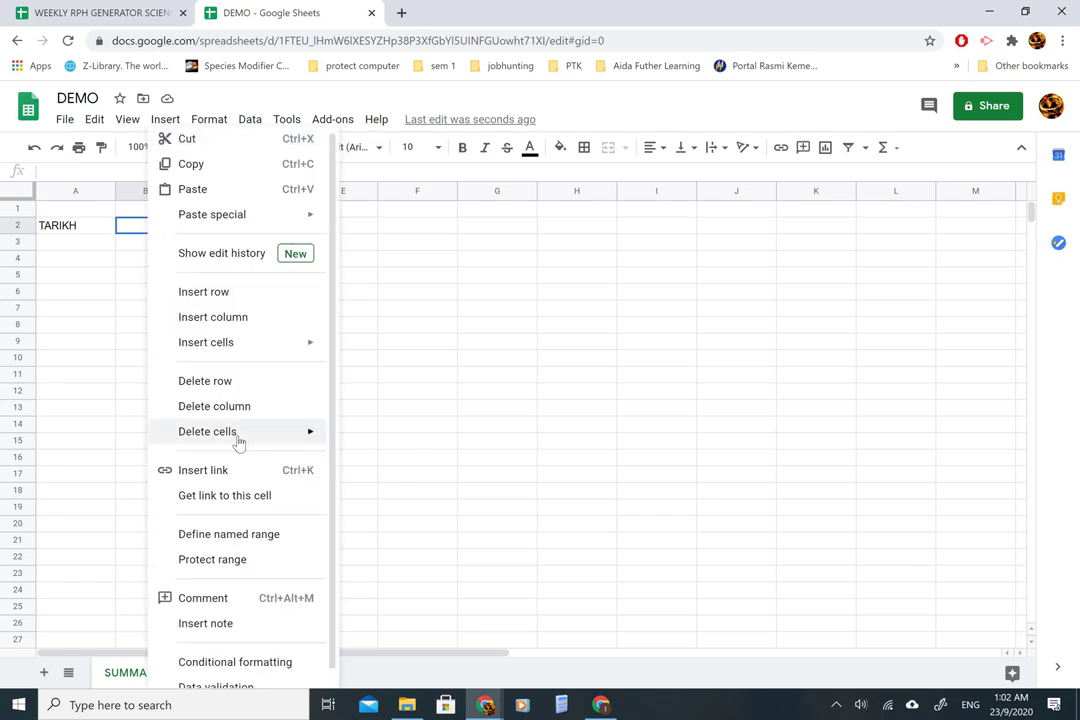
pyautogui.scroll(-1, 252, 603)
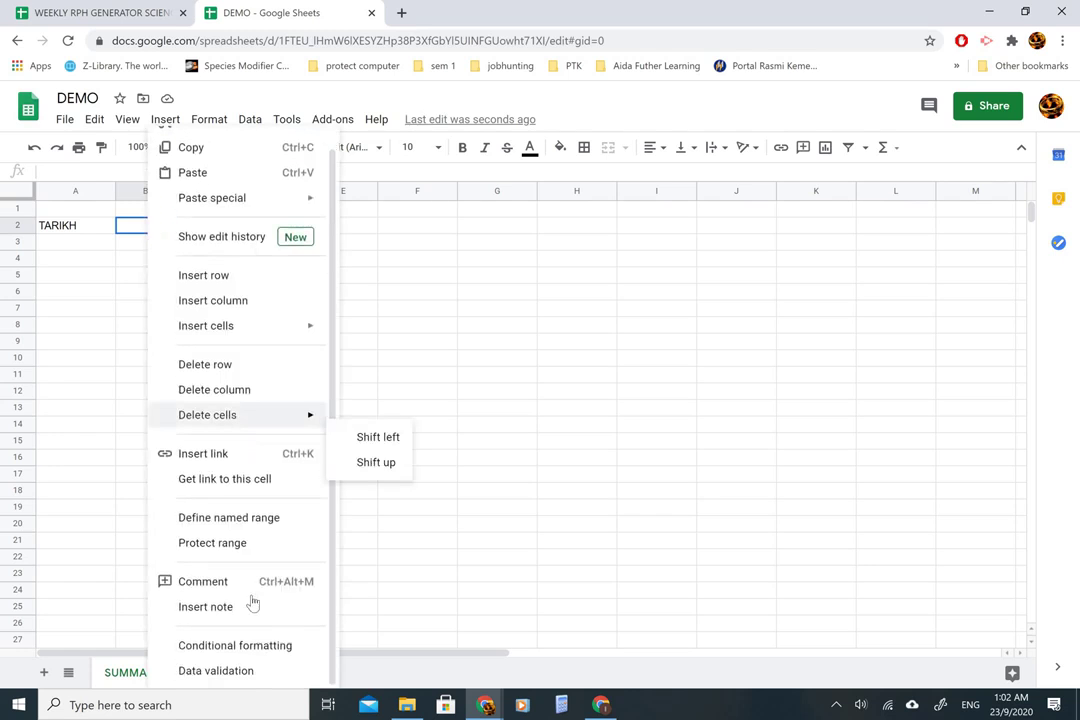
pyautogui.click(213, 672)
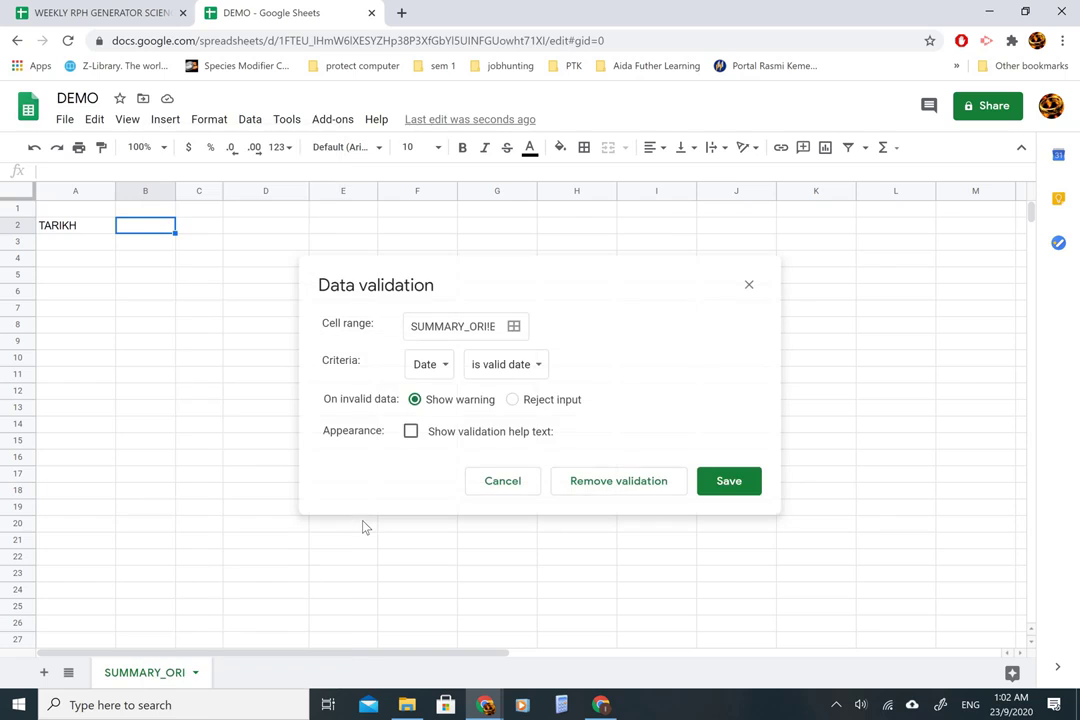
pyautogui.click(440, 374)
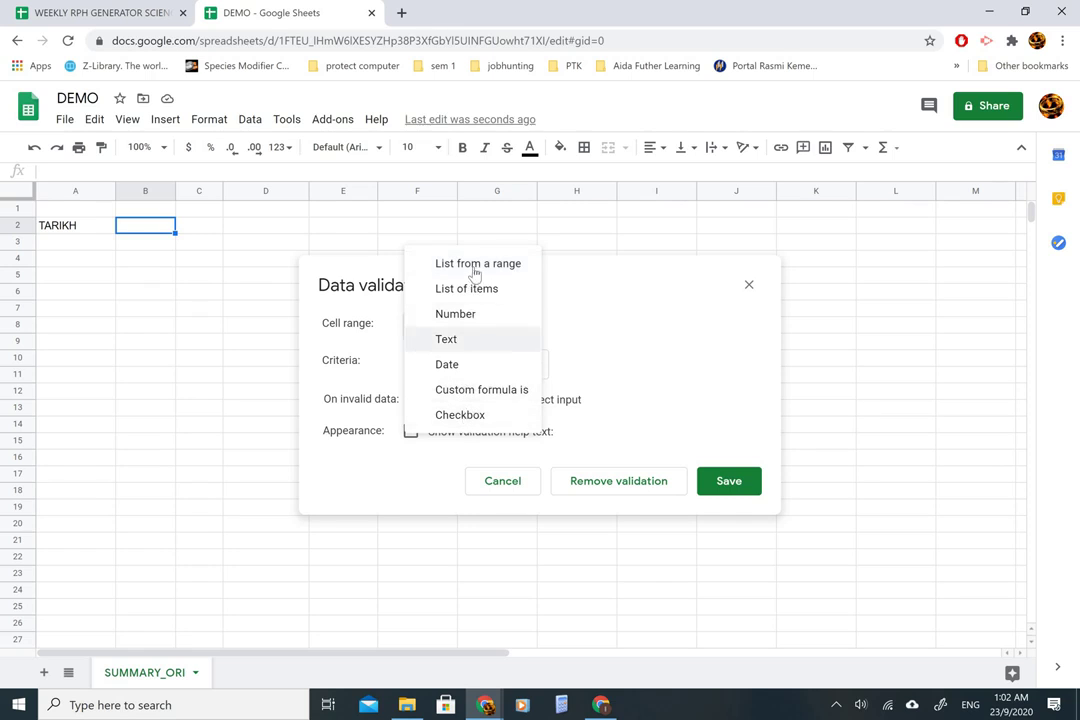
pyautogui.click(447, 364)
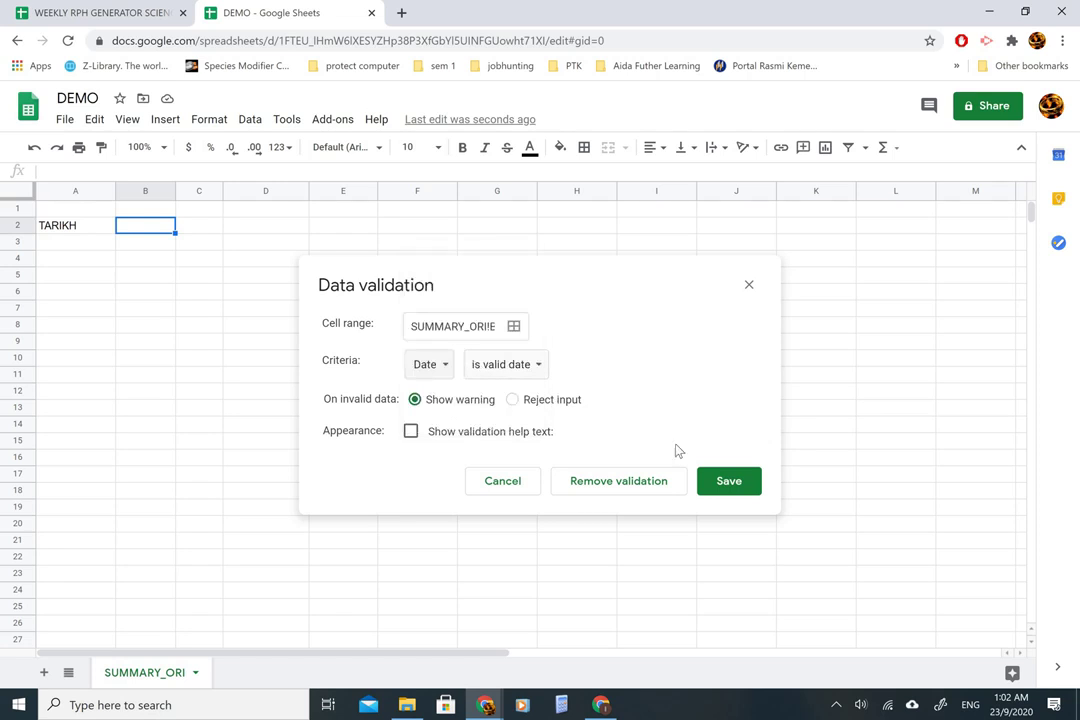
pyautogui.click(728, 483)
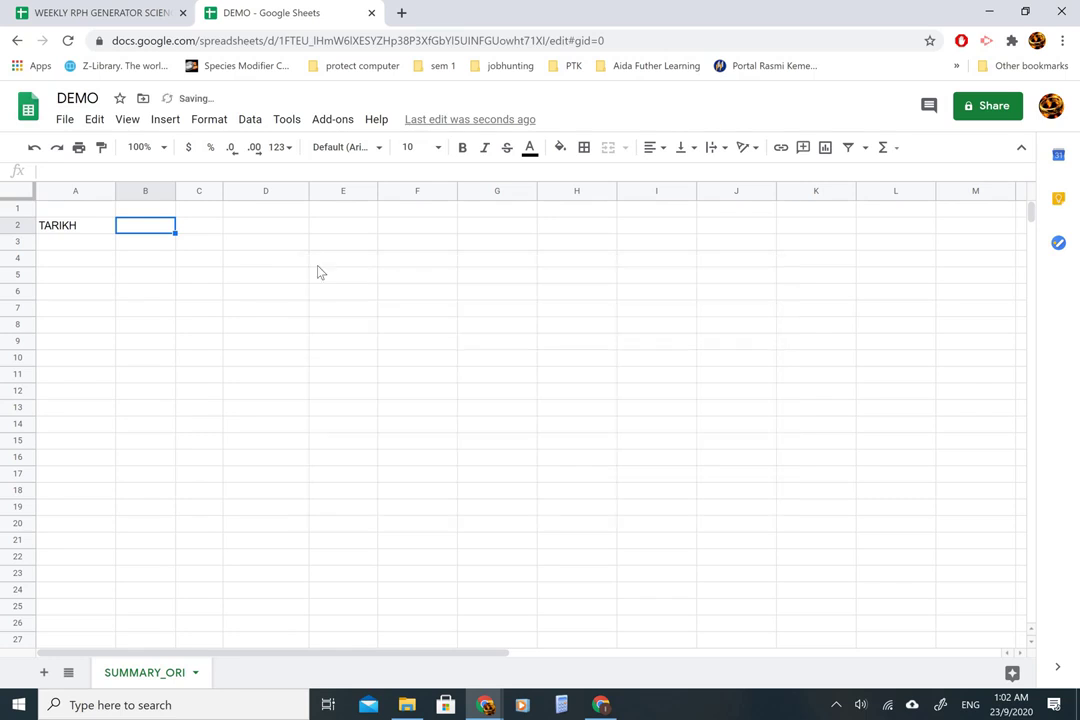
# - Pick 16 September 2020 from the date picker in cell B2 beside TARIKH
pyautogui.doubleClick(153, 226)
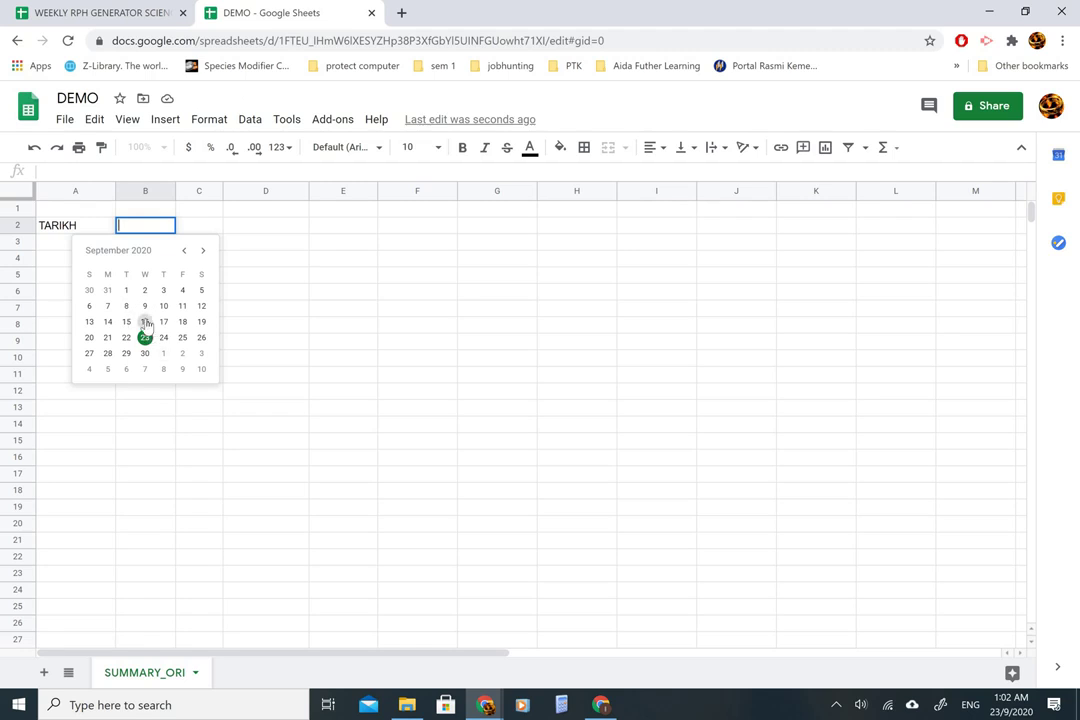
pyautogui.click(145, 322)
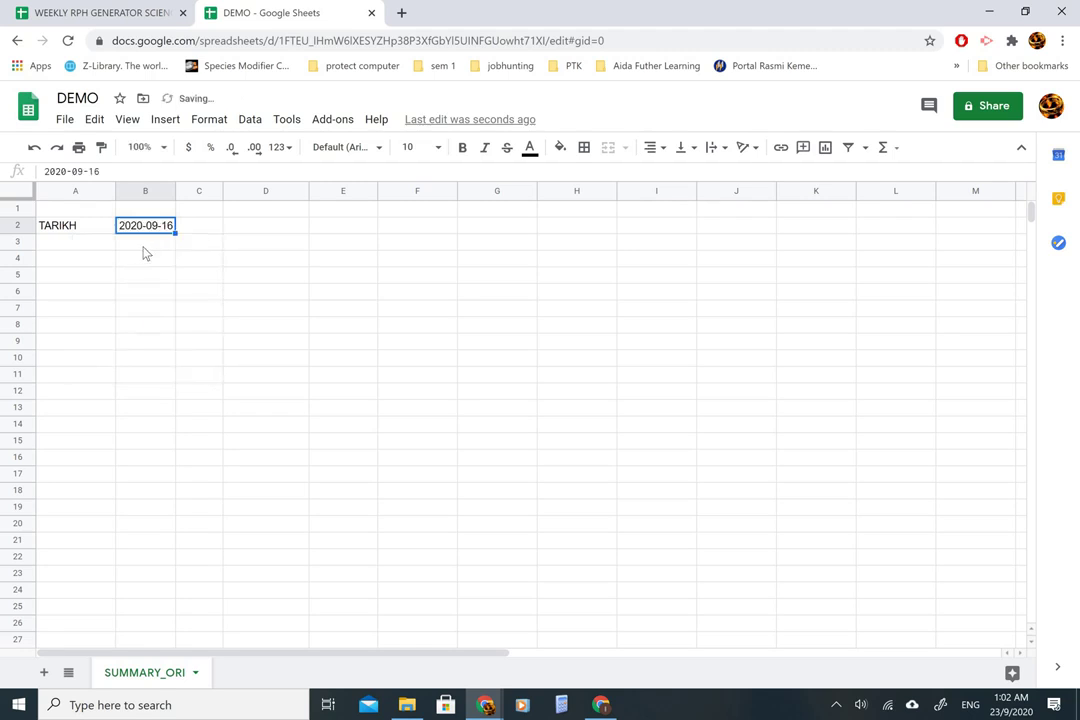
pyautogui.click(144, 246)
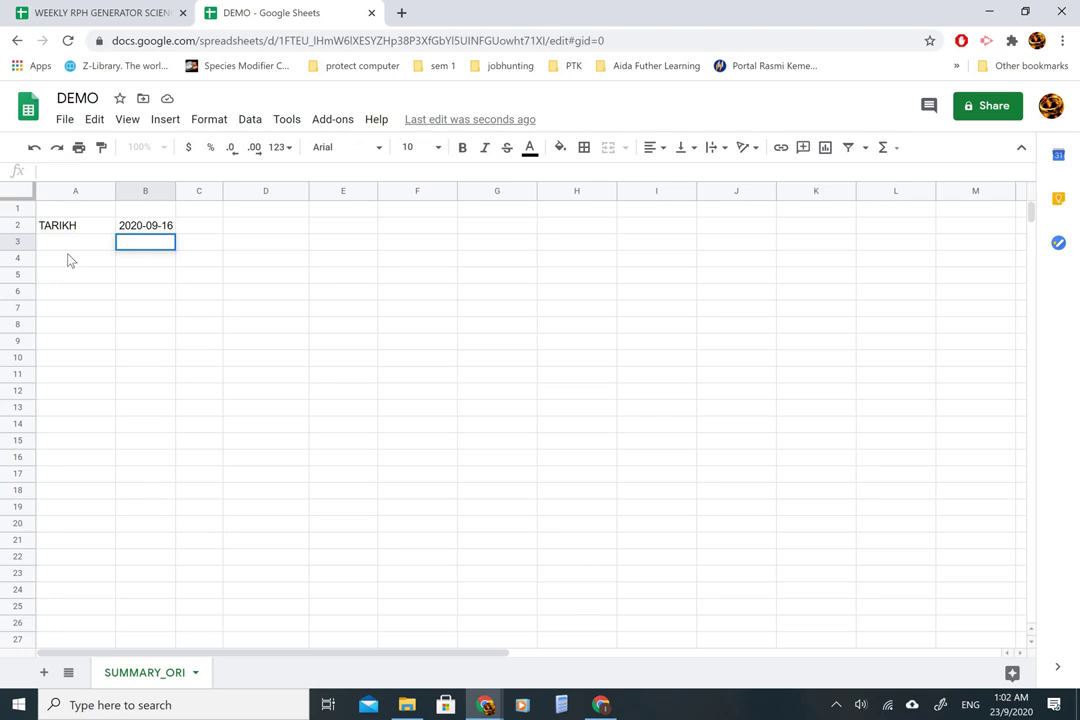
# - Enter the labels CUTI 1 to CUTI 5 in cells A3 to A7 below TARIKH
pyautogui.press('Left')
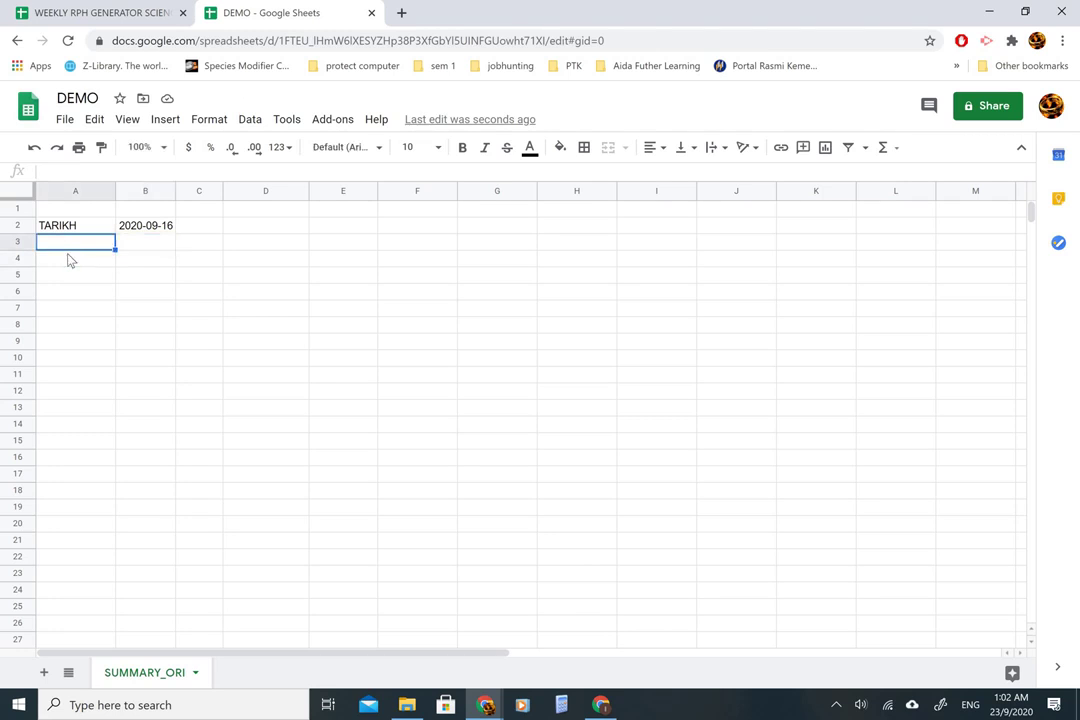
pyautogui.write('CUTI 1')
pyautogui.press('Return')
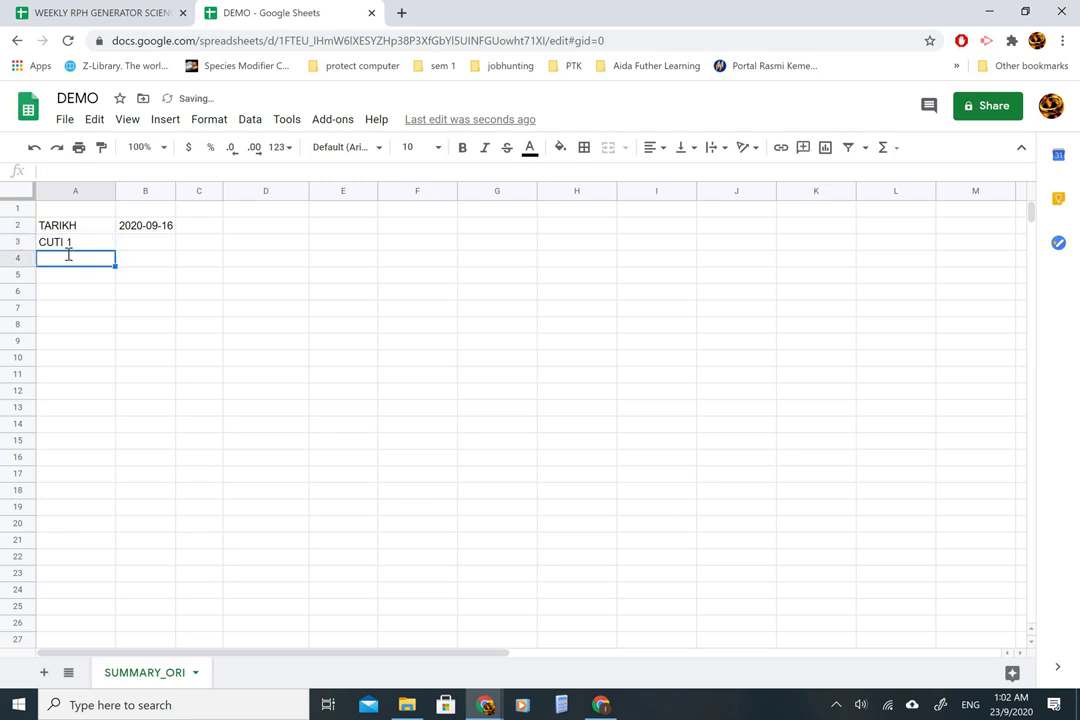
pyautogui.write('CUTI 1')
pyautogui.press('Return')
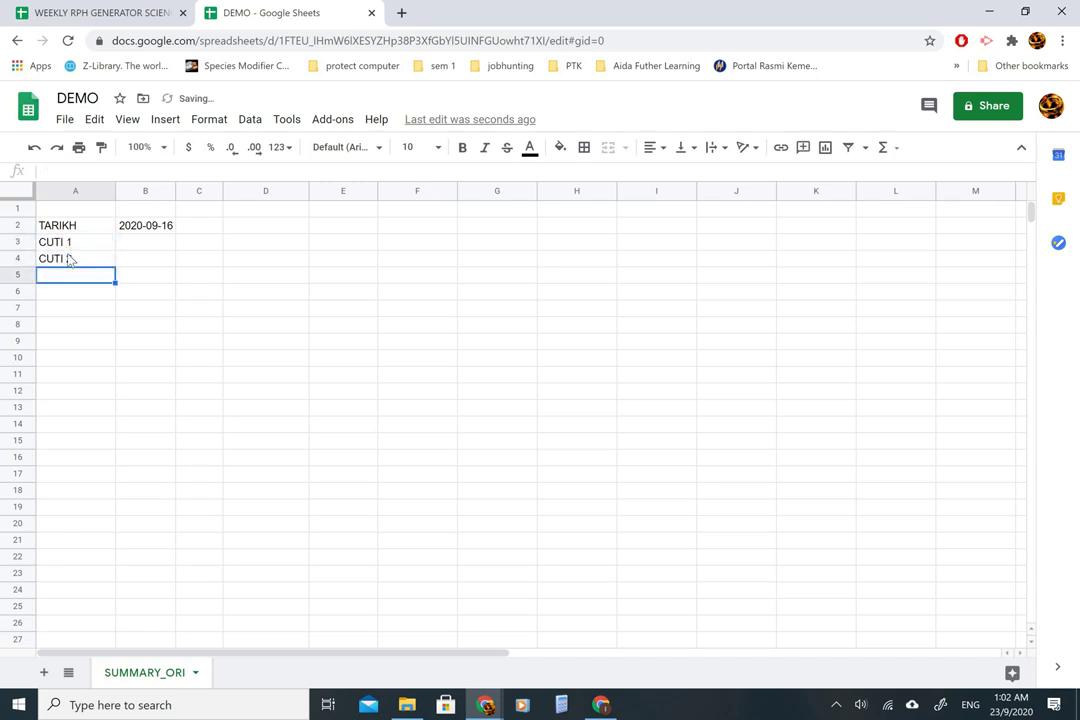
pyautogui.write('CUTI 3')
pyautogui.press('Return')
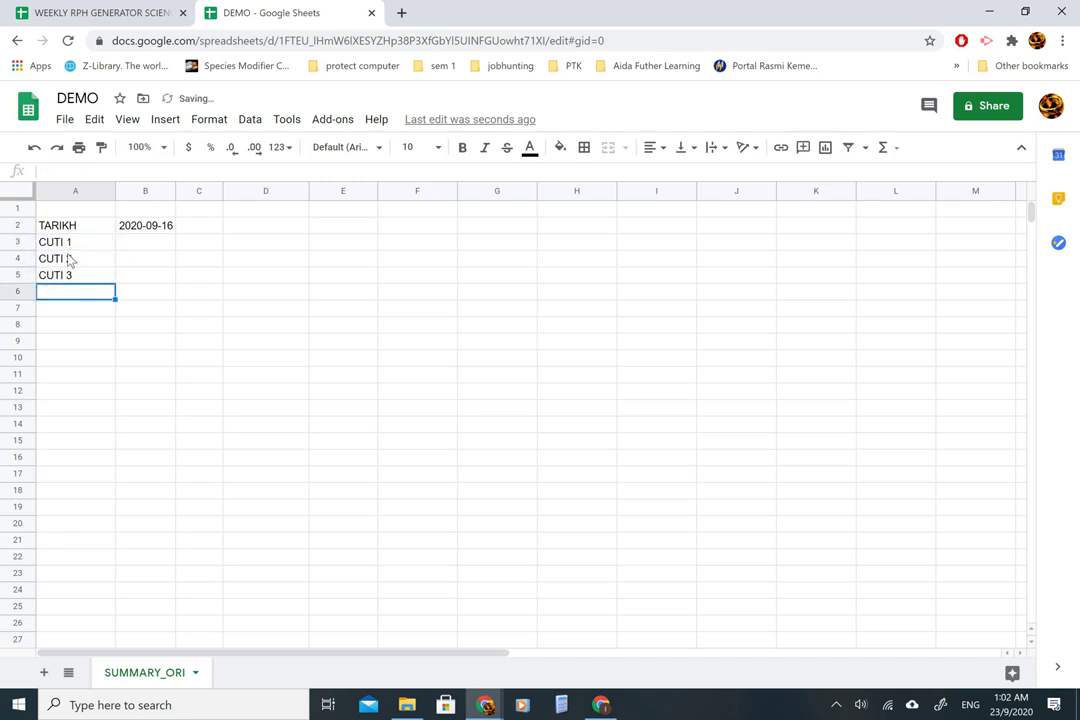
pyautogui.write('CUTI 4')
pyautogui.press('Return')
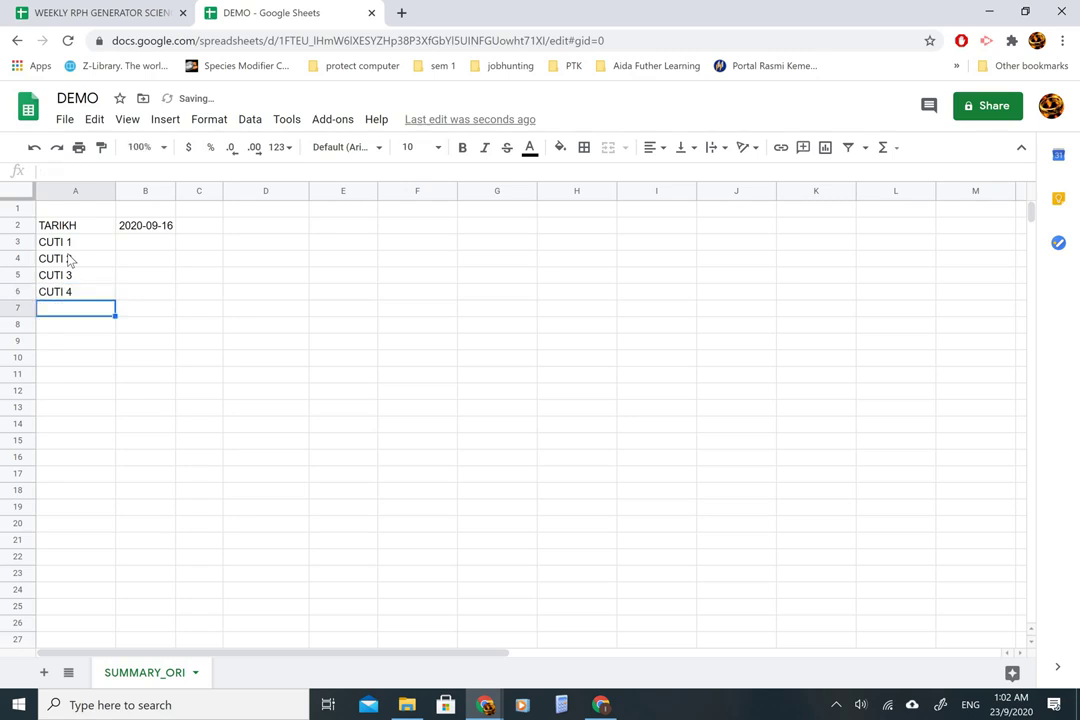
pyautogui.write('CUT')
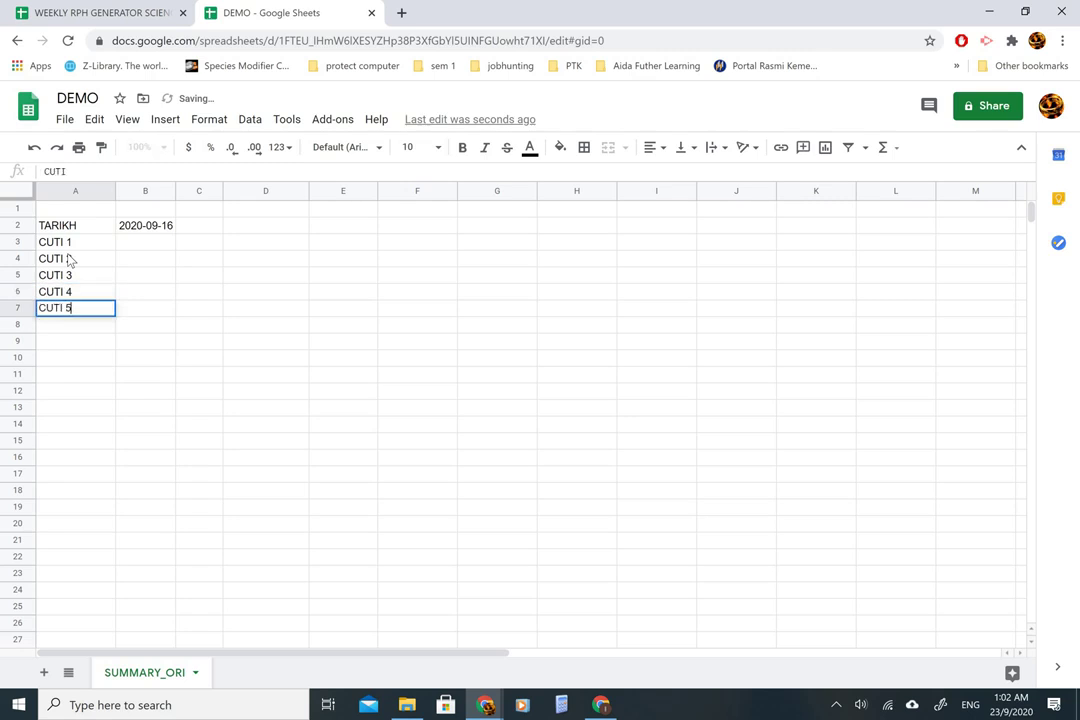
pyautogui.write('I 5')
pyautogui.press('Return')
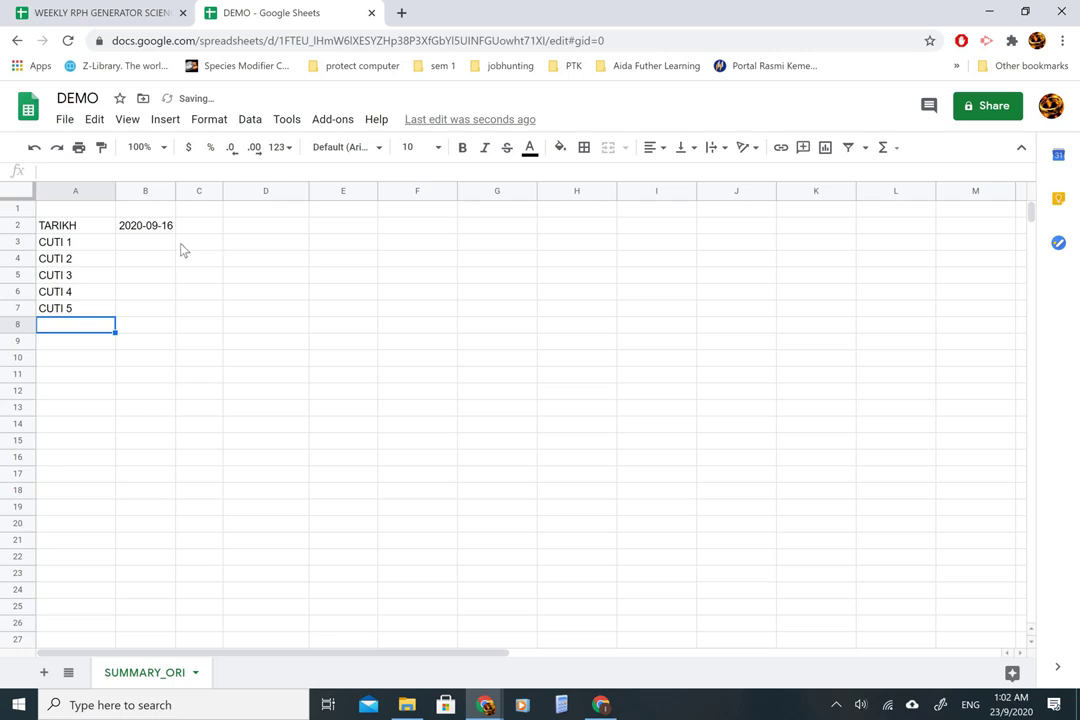
# - Apply data validation with the criteria Date, is valid date, to cells B3 to B7 beside the CUTI labels
pyautogui.click(137, 246)
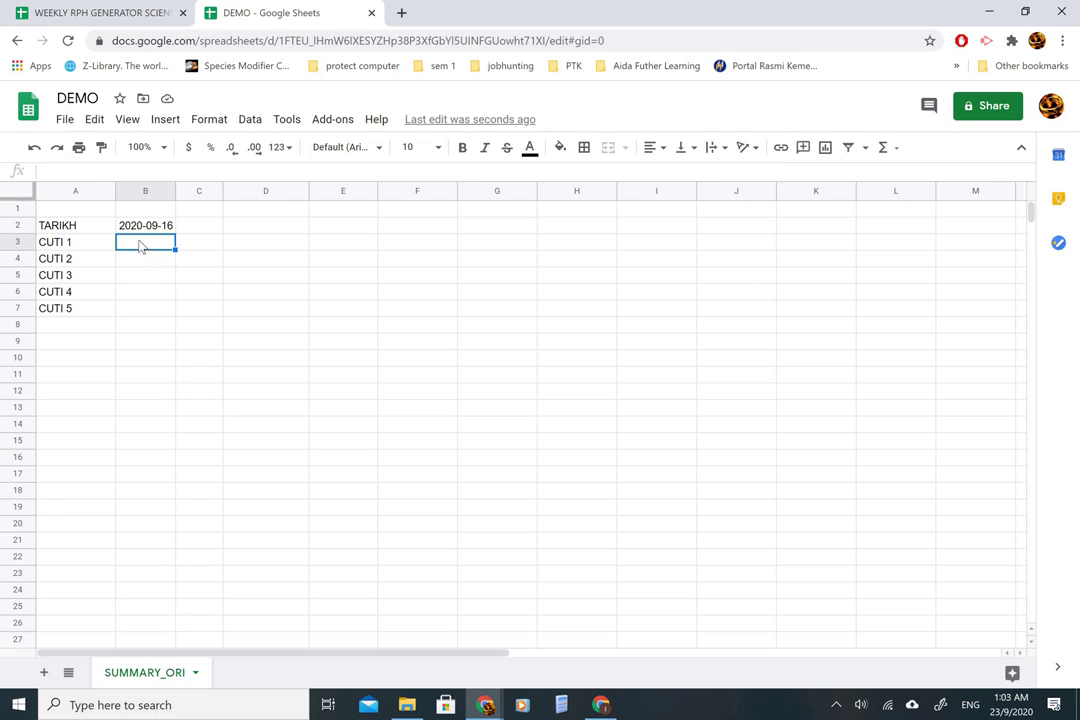
pyautogui.moveTo(141, 247); pyautogui.dragTo(145, 314)
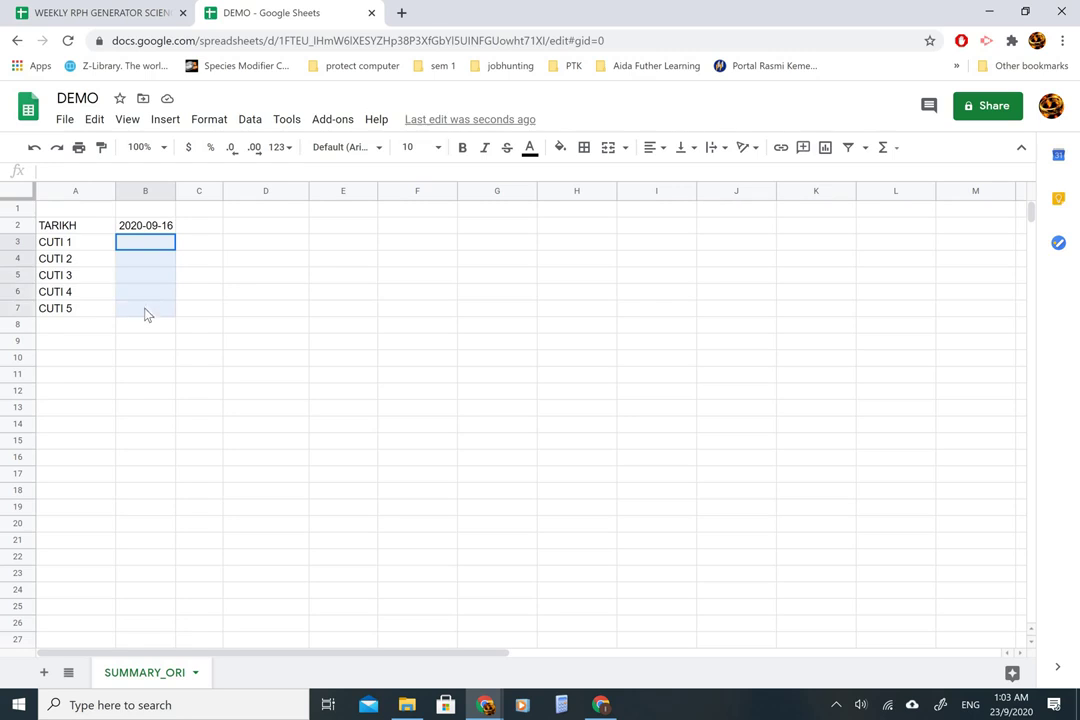
pyautogui.moveTo(145, 314); pyautogui.dragTo(145, 314)
pyautogui.rightClick(145, 314)
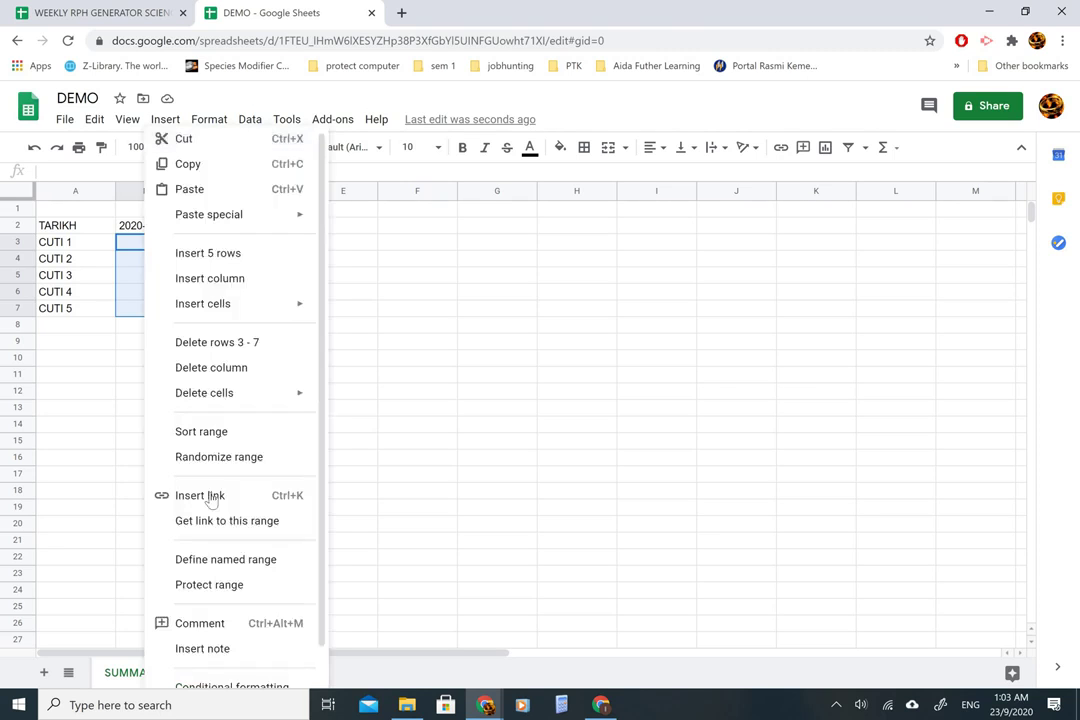
pyautogui.scroll(-1, 212, 494)
pyautogui.click(213, 671)
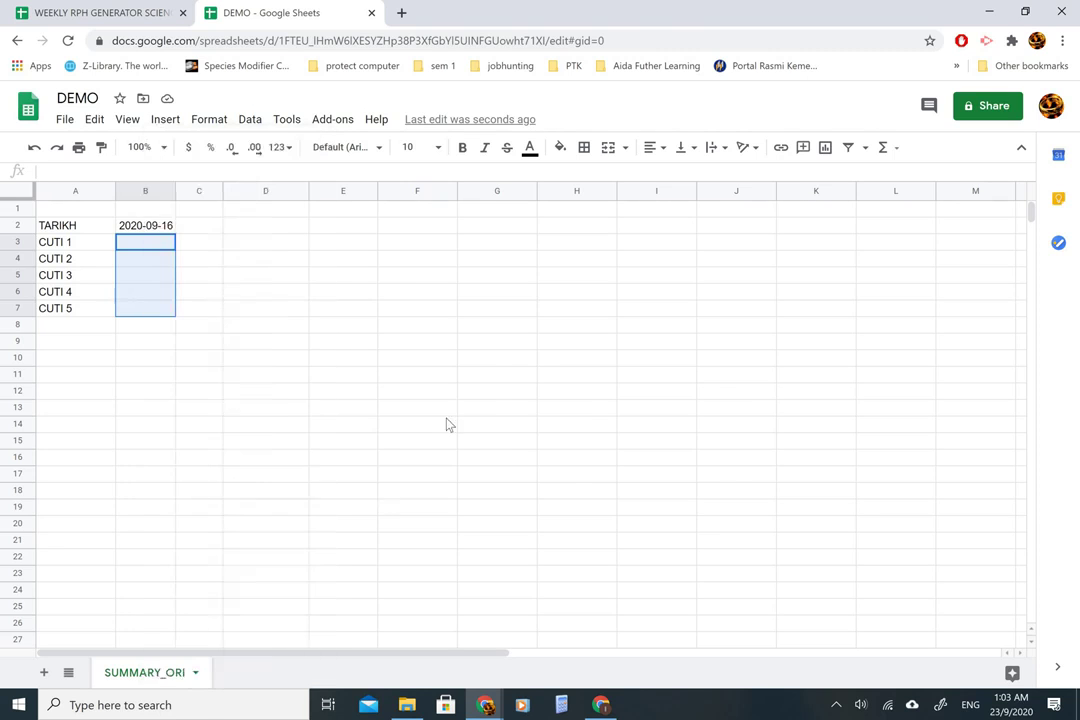
pyautogui.click(486, 361)
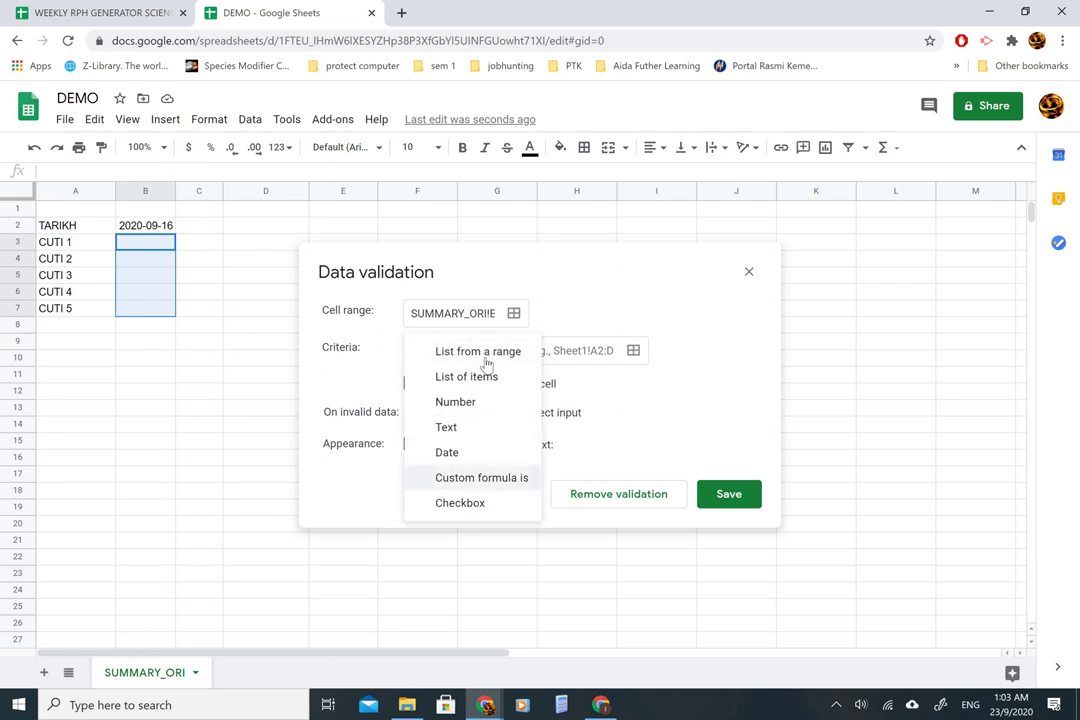
pyautogui.click(456, 452)
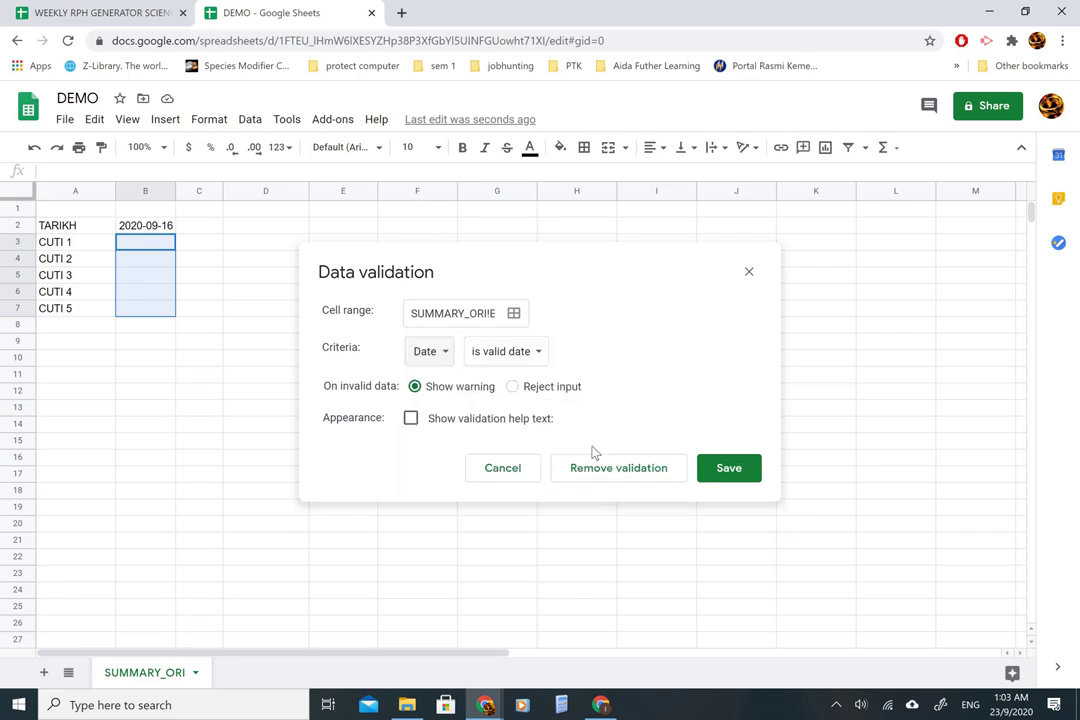
pyautogui.click(723, 470)
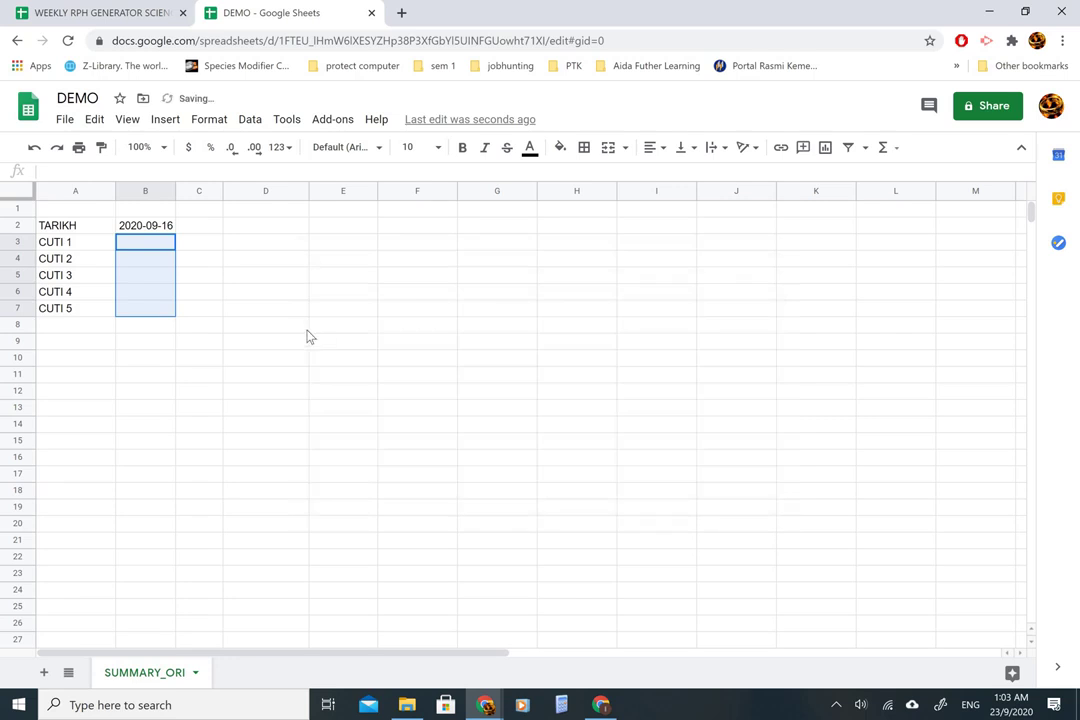
# - Test the date validation by entering GUNA in cell B3, clear it again, and check that cell's date picker
pyautogui.click(139, 247)
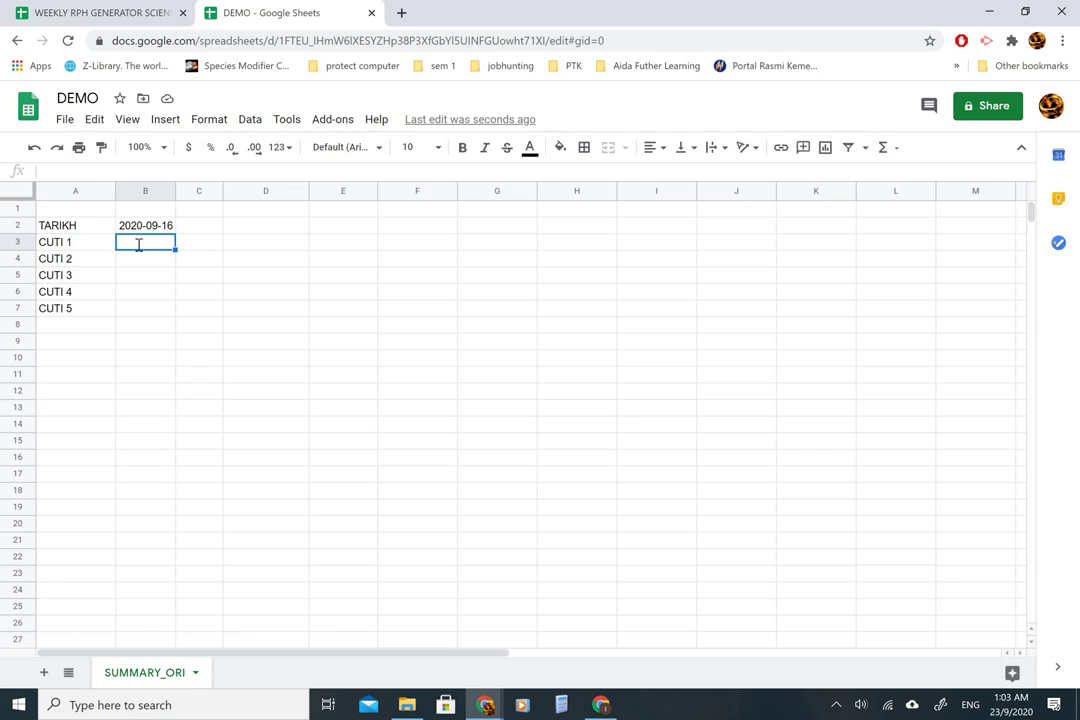
pyautogui.write('GUNA')
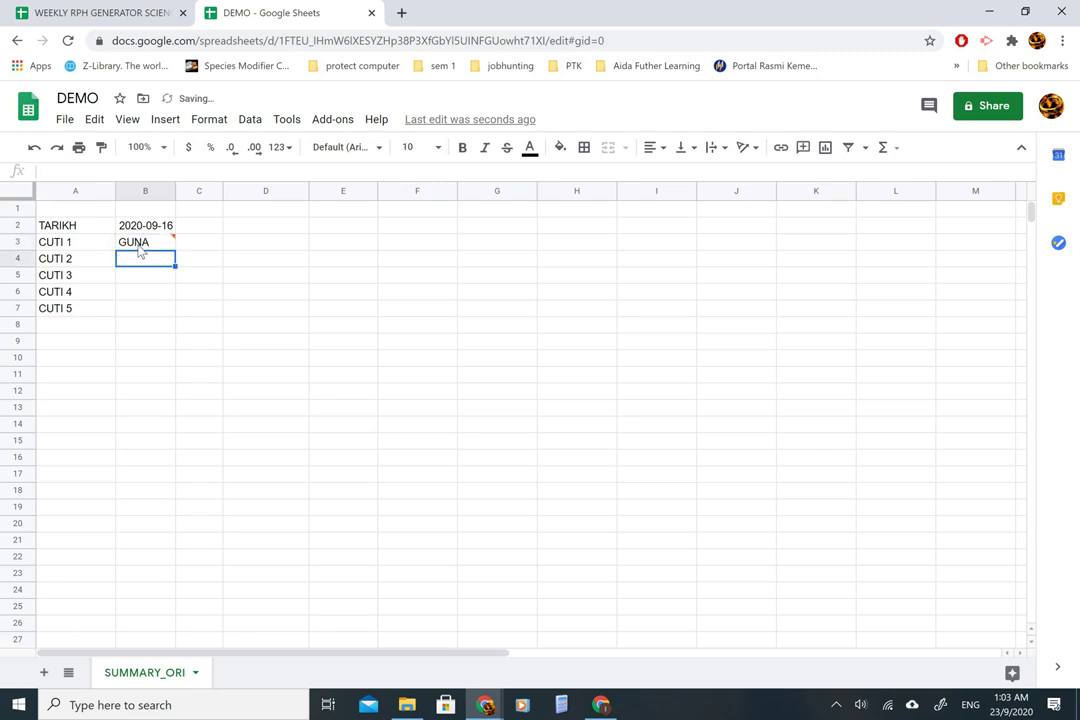
pyautogui.click(141, 249)
pyautogui.moveTo(167, 246)
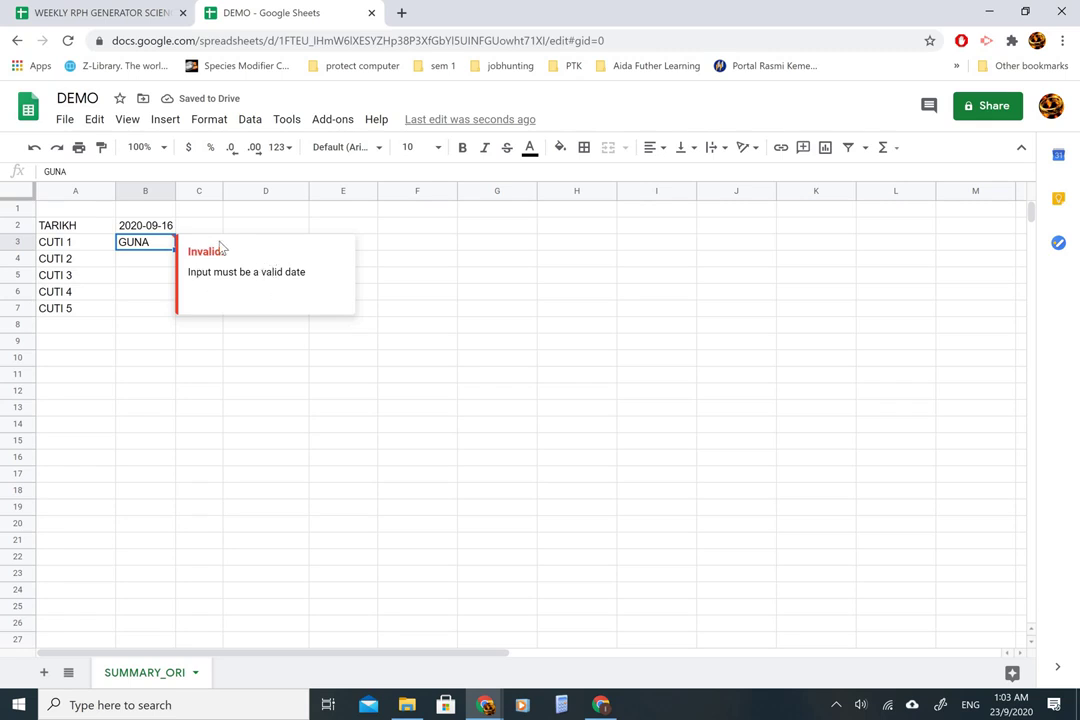
pyautogui.press('Delete')
pyautogui.doubleClick(144, 245)
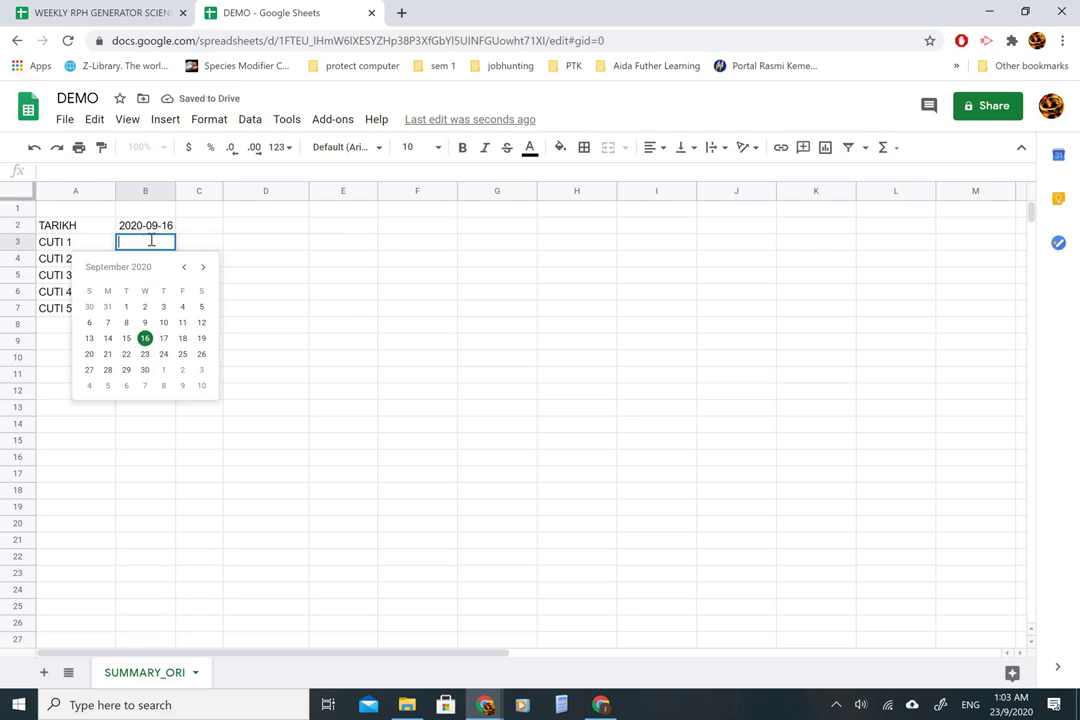
pyautogui.press('Escape')
pyautogui.press('Up')
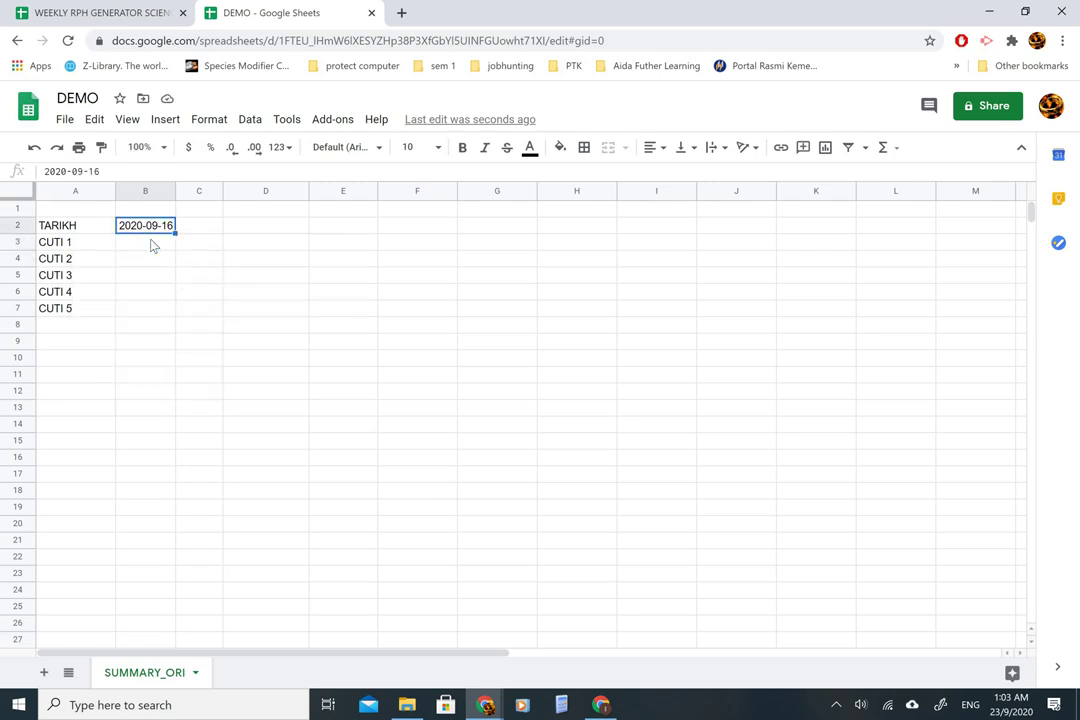
# - Set the TARIKH date in cell B2 to Monday, 2020-09-14, using the date picker
pyautogui.doubleClick(145, 230)
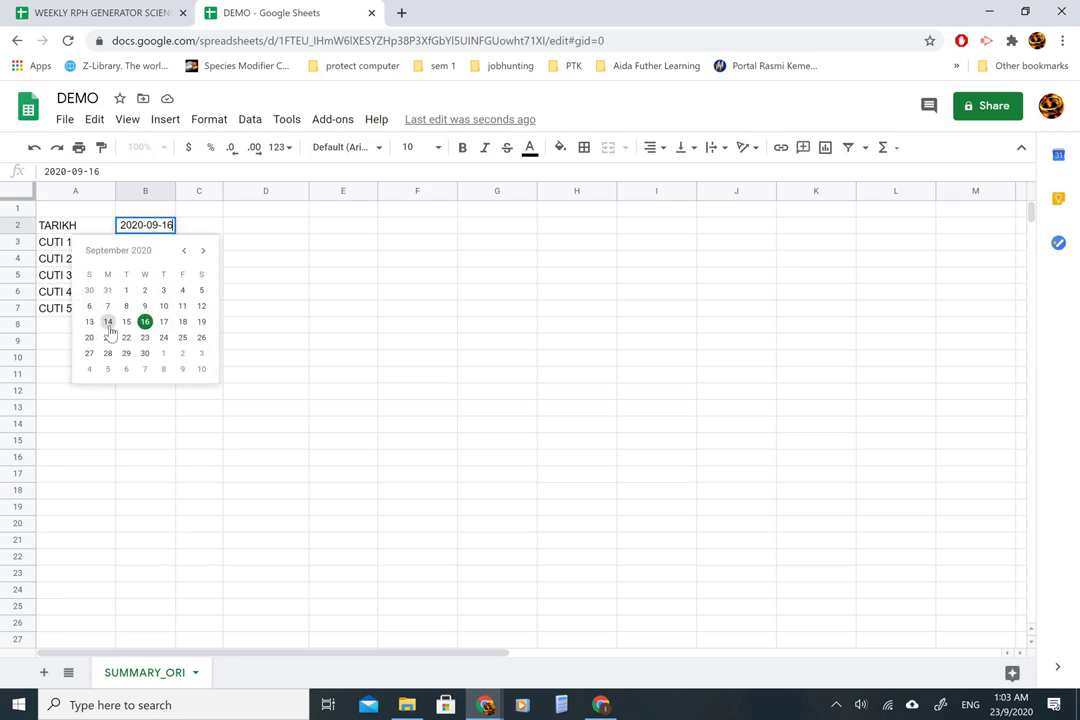
pyautogui.click(108, 322)
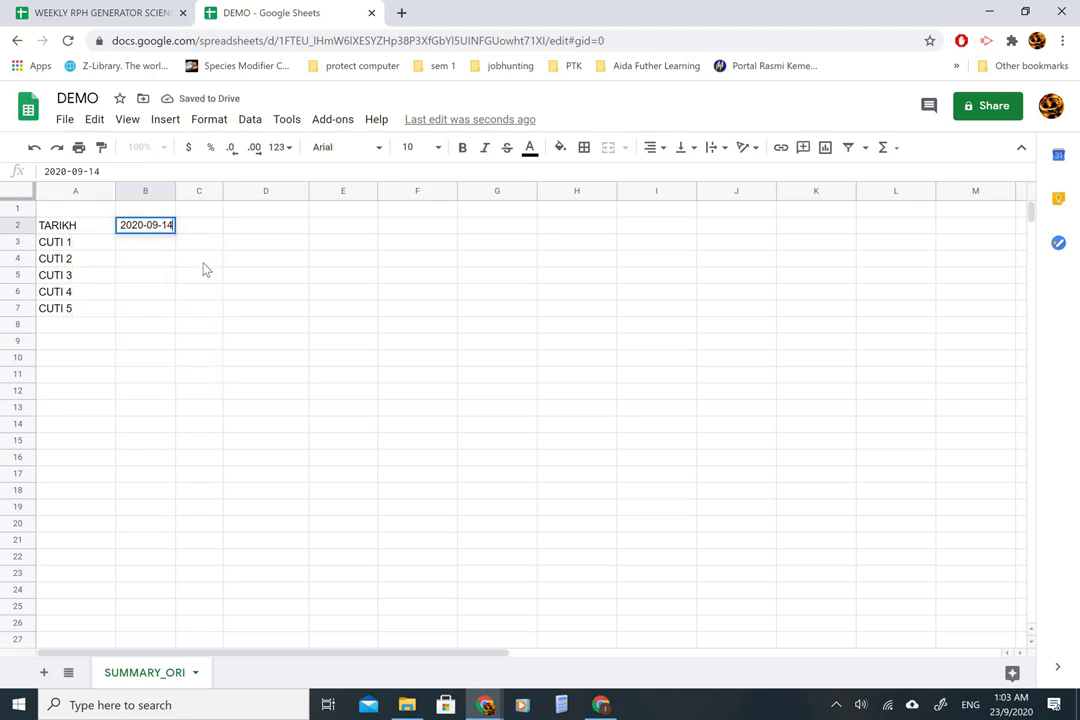
pyautogui.press('Down')
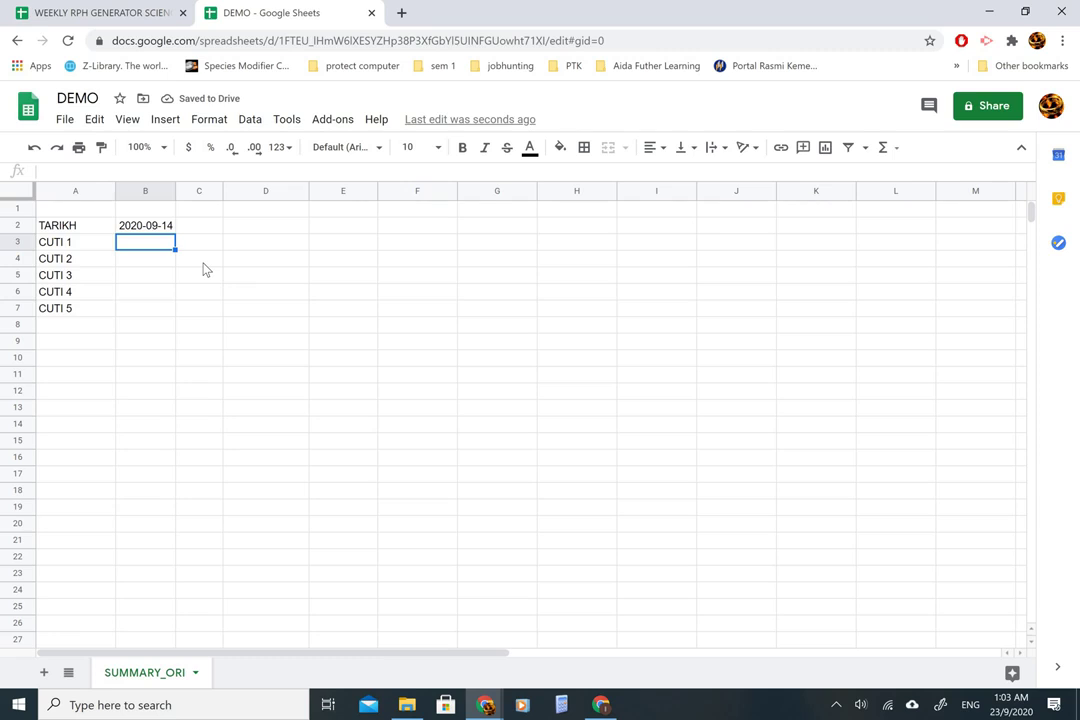
# - Enter the header SUBJEK in cell A9 and the subject SAINS in cell A10 below it
pyautogui.press('Down')
pyautogui.press('Down')
pyautogui.press('Down')
pyautogui.press('Down')
pyautogui.press('Down')
pyautogui.press('Down')
pyautogui.press('Left')
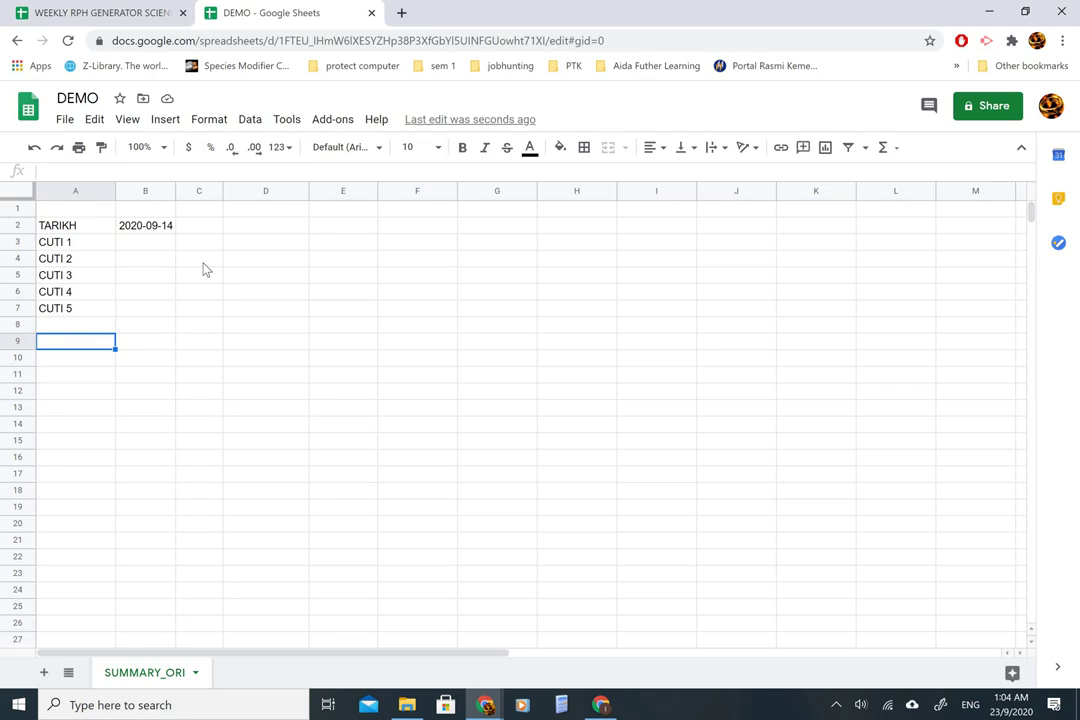
pyautogui.write('KE=')
pyautogui.press('BackSpace')
pyautogui.press('BackSpace')
pyautogui.press('BackSpace')
pyautogui.write('SUBJEK')
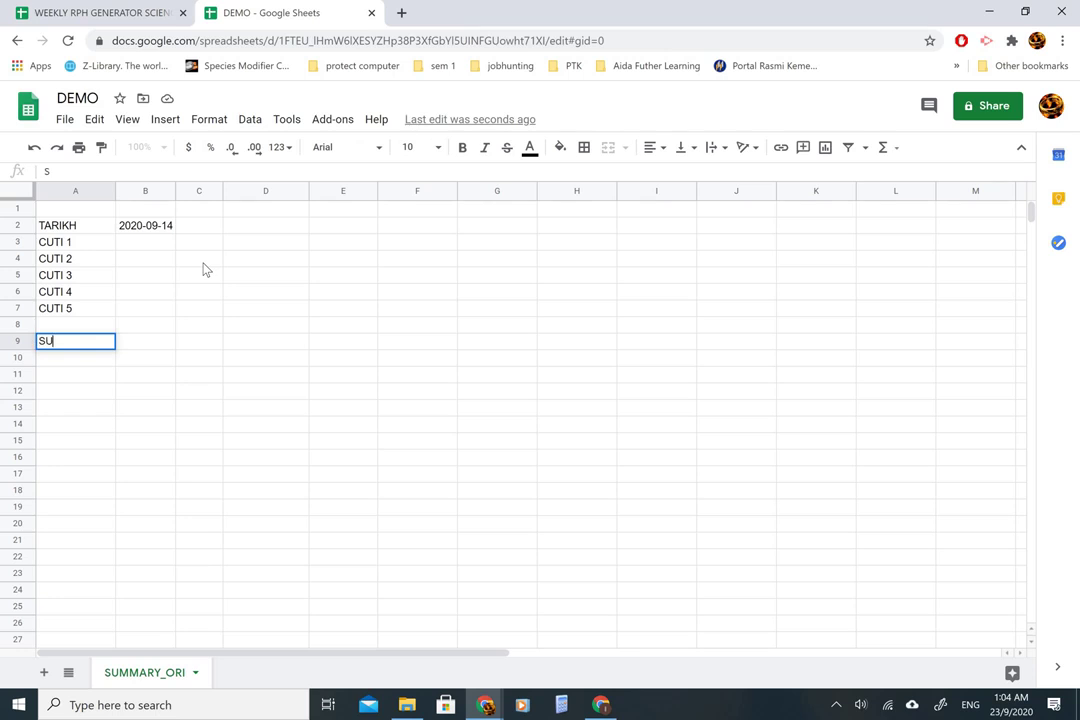
pyautogui.press('Return')
pyautogui.write('SAINS')
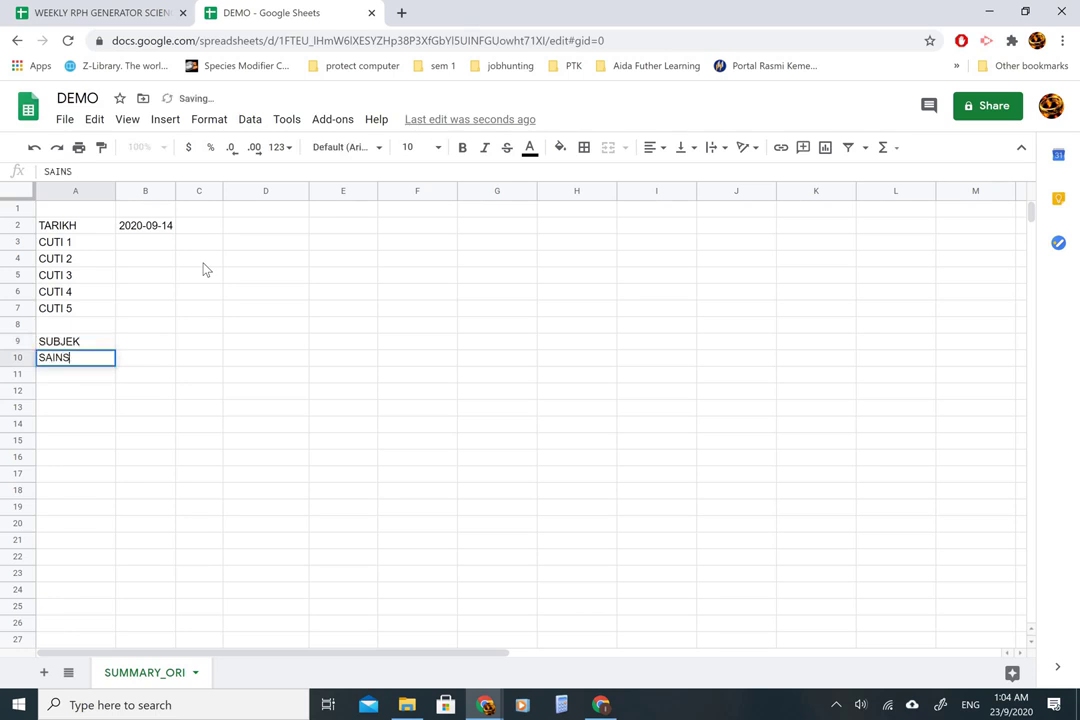
# - Enter the header KELAS in cell B9 and the class 1 ELOK in cell B10
pyautogui.press('Tab')
pyautogui.press('Up')
pyautogui.write('KELAS')
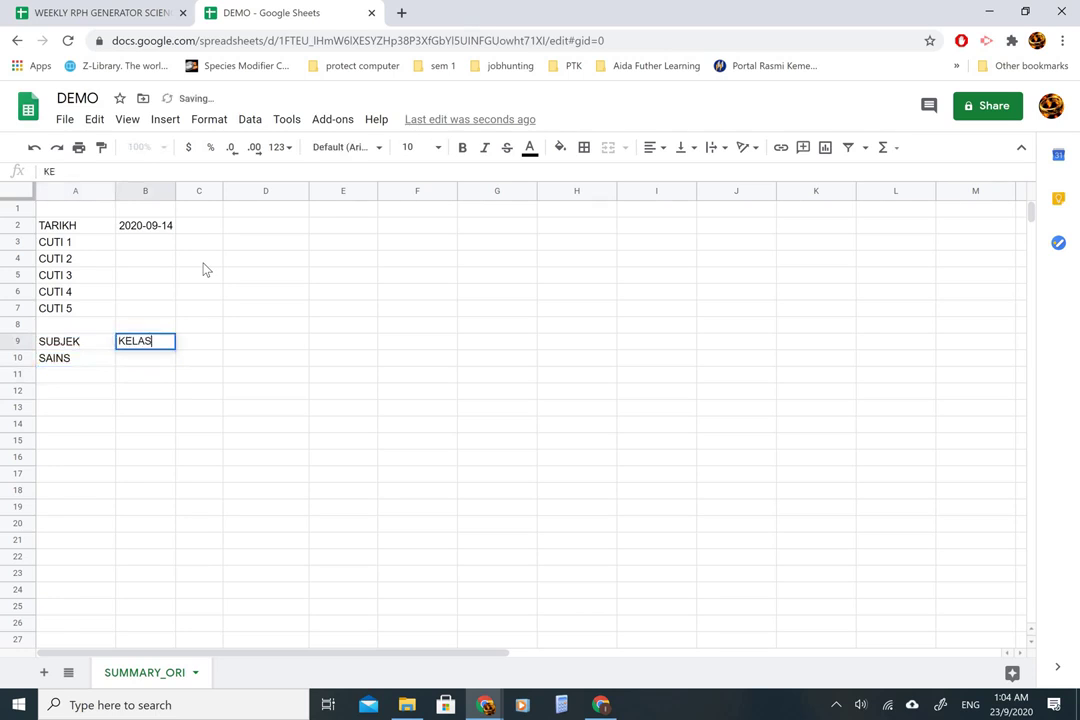
pyautogui.press('Return')
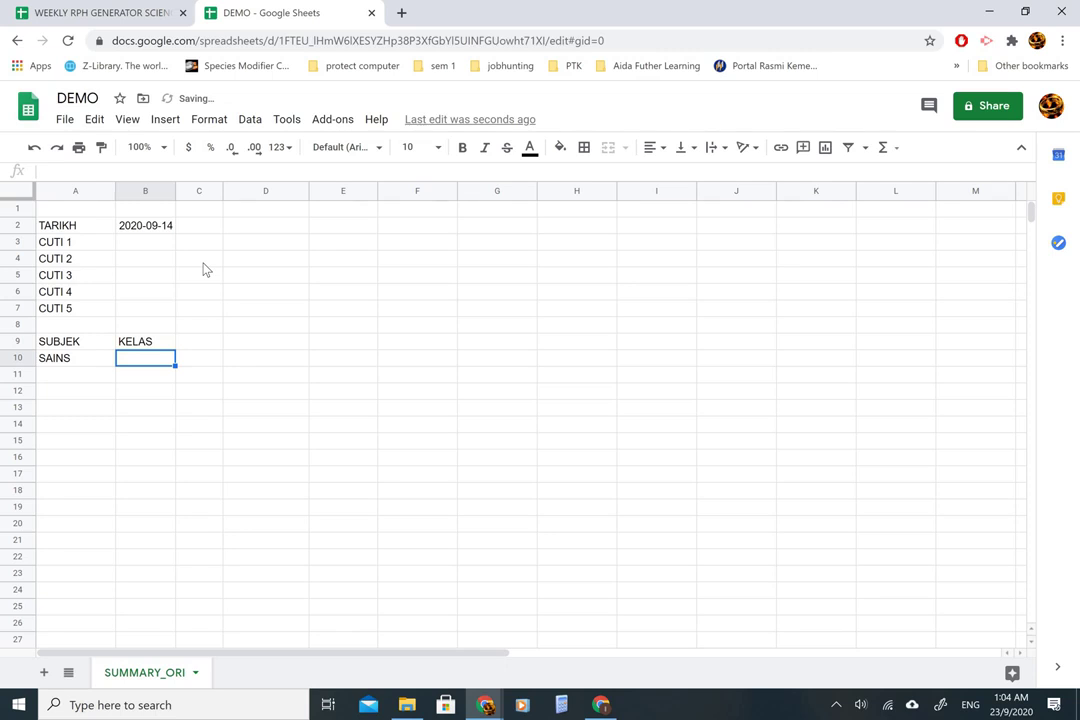
pyautogui.write('1')
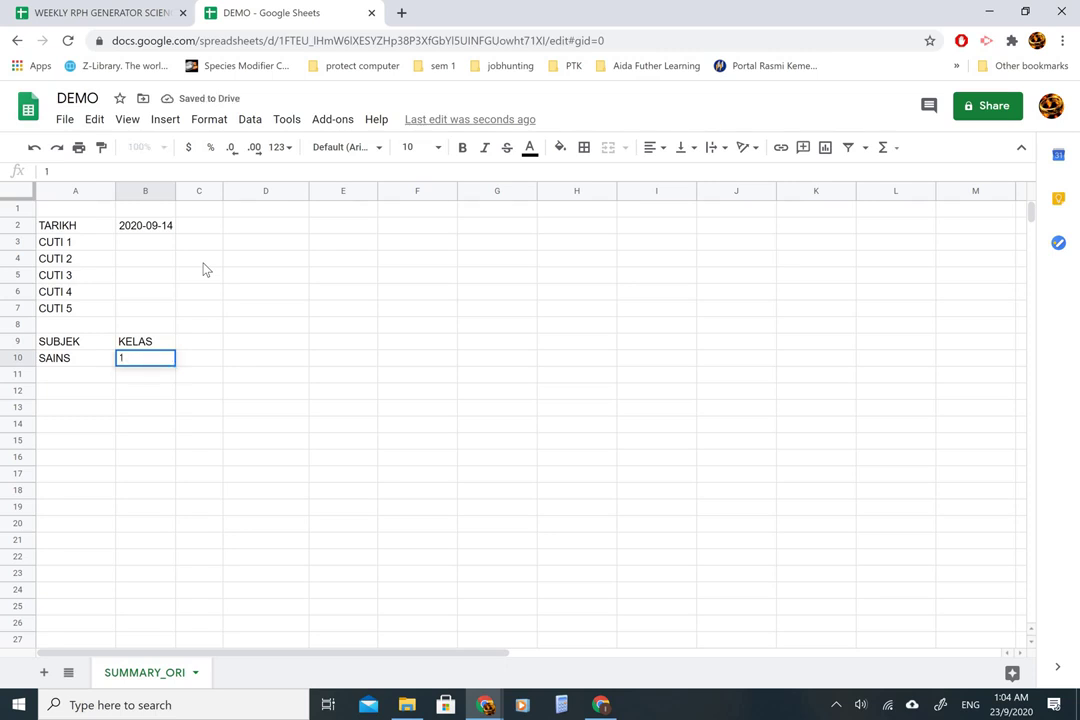
pyautogui.write(' ELOK')
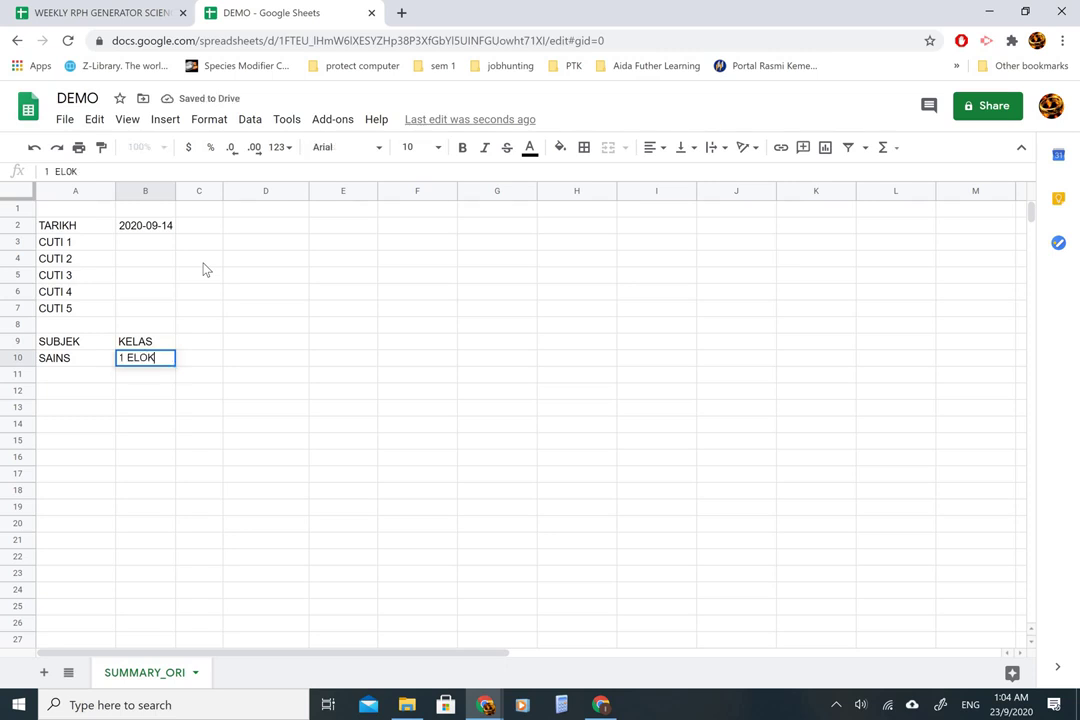
pyautogui.press('Return')
# - Enter the header HARI in cell C9 and list ISNIN, SELASA and KHAMIS in cells C10 to C12
pyautogui.press('Up')
pyautogui.press('Up')
pyautogui.press('Right')
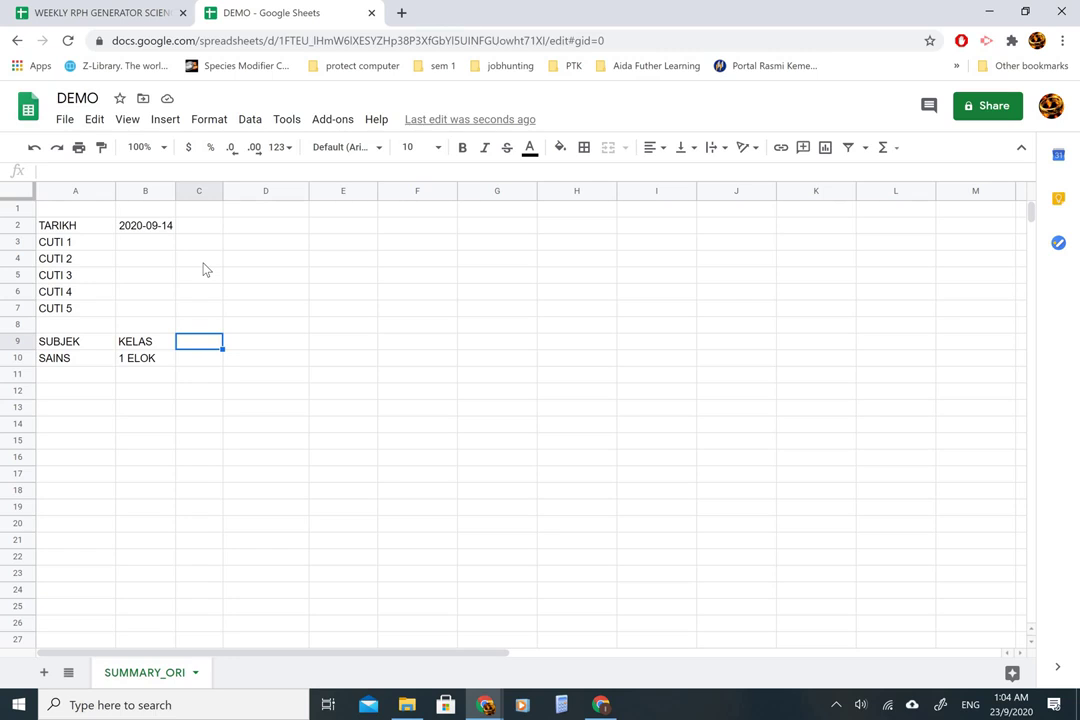
pyautogui.write('HARI')
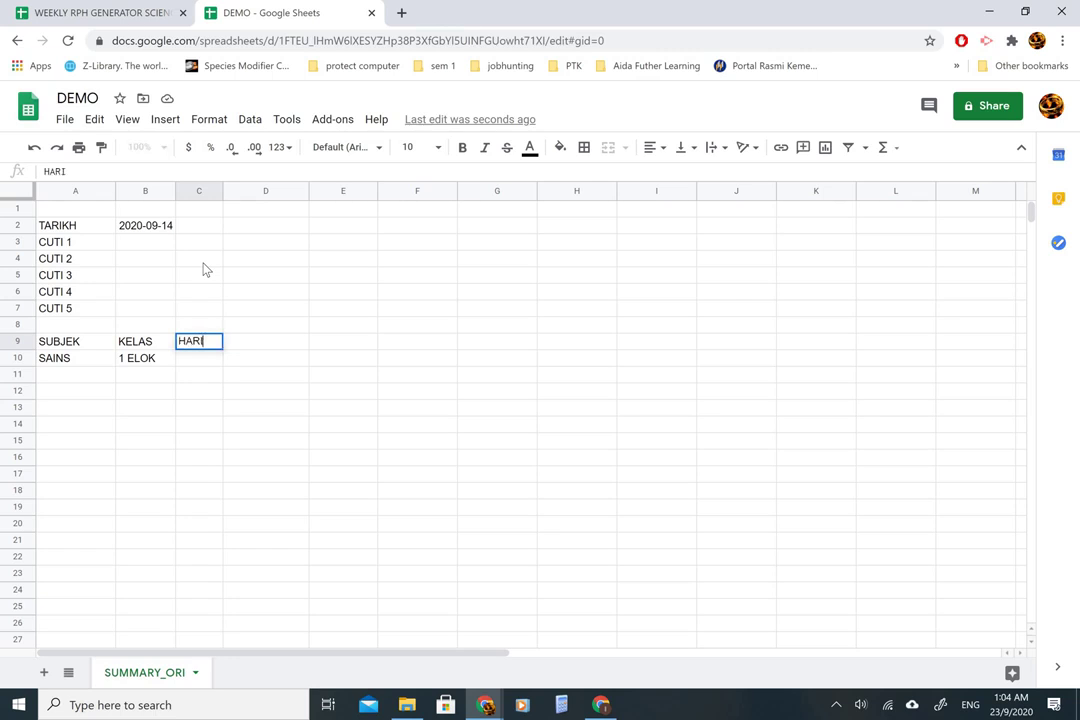
pyautogui.press('Return')
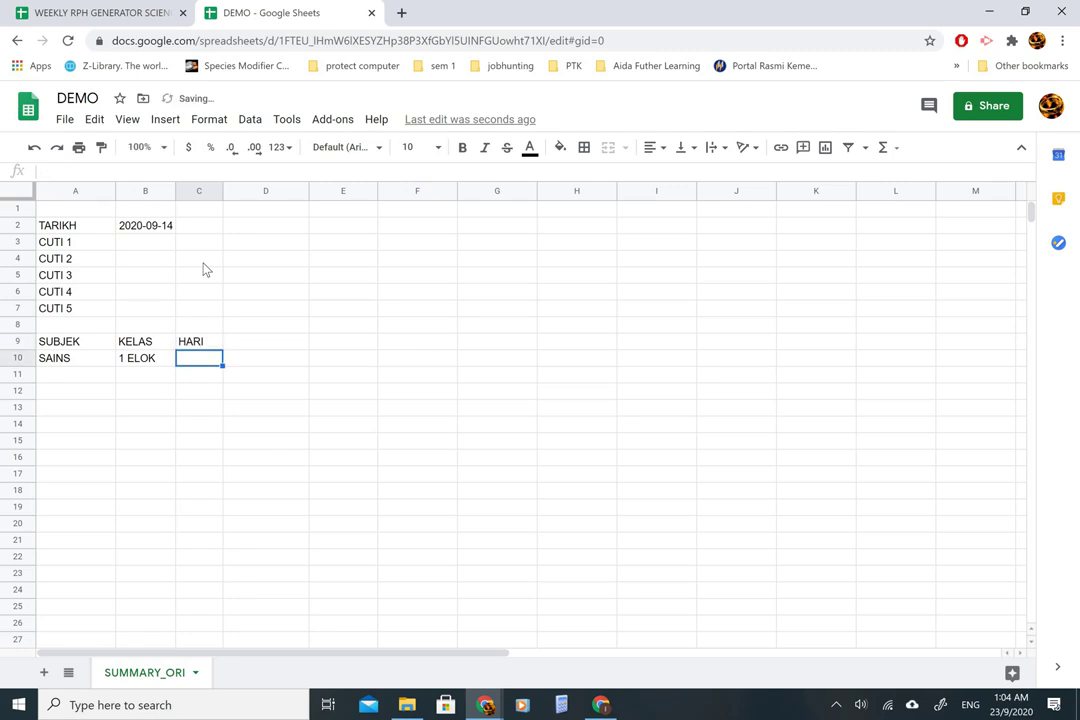
pyautogui.write('ISNIN')
pyautogui.press('Return')
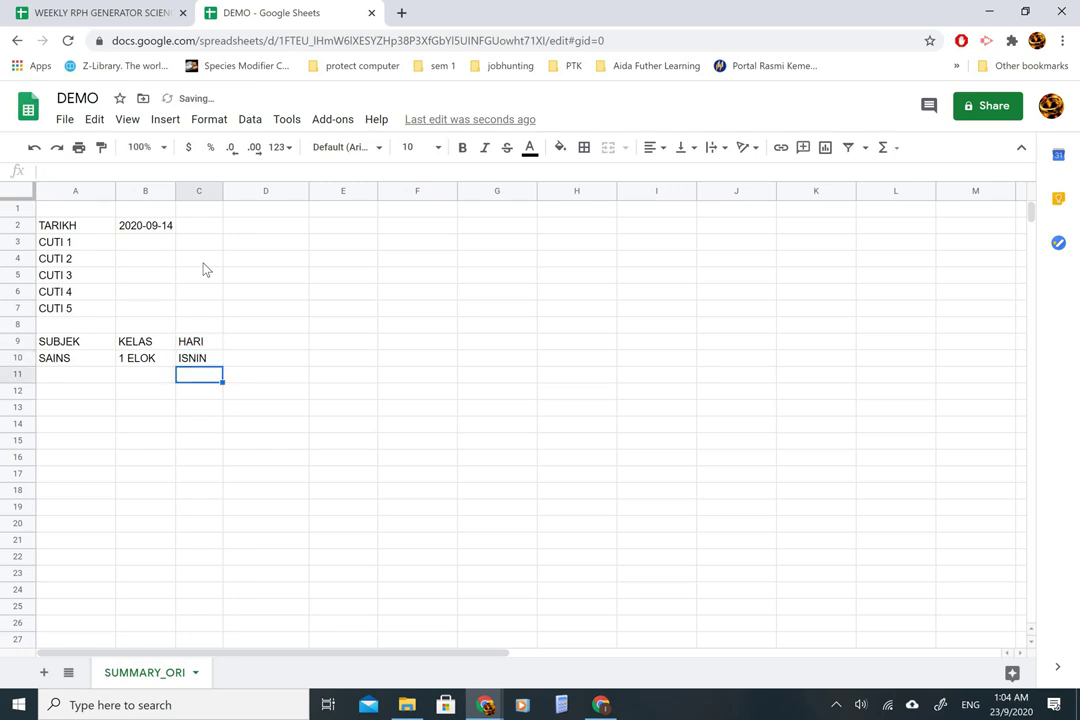
pyautogui.write('SELASA=')
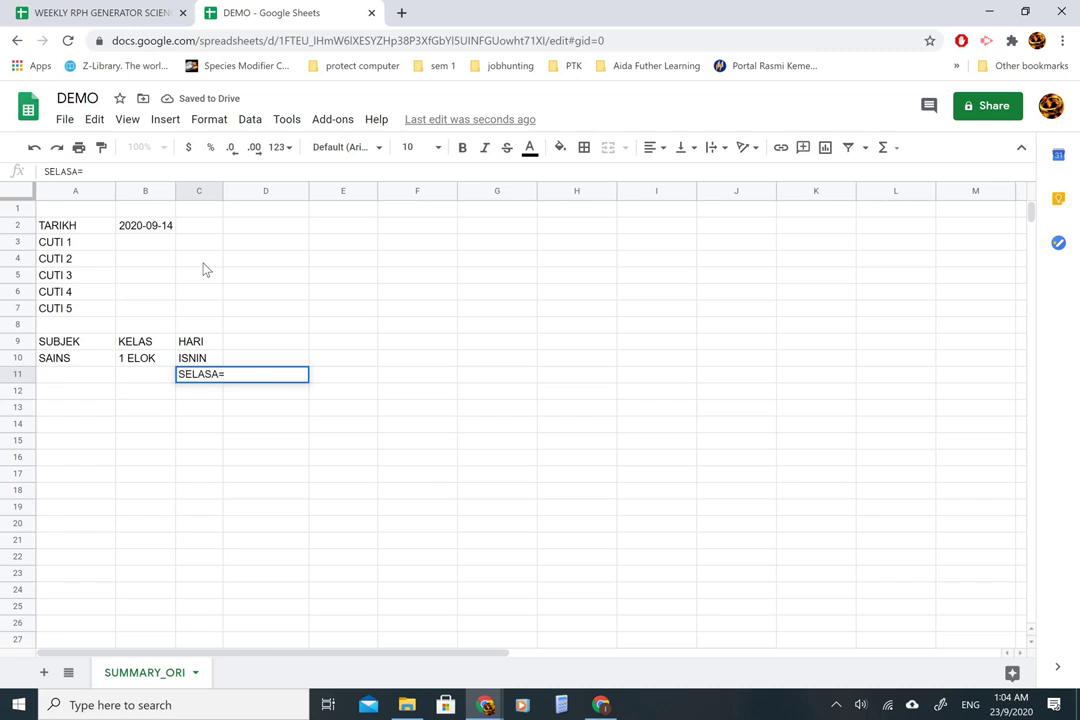
pyautogui.press('BackSpace')
pyautogui.press('Return')
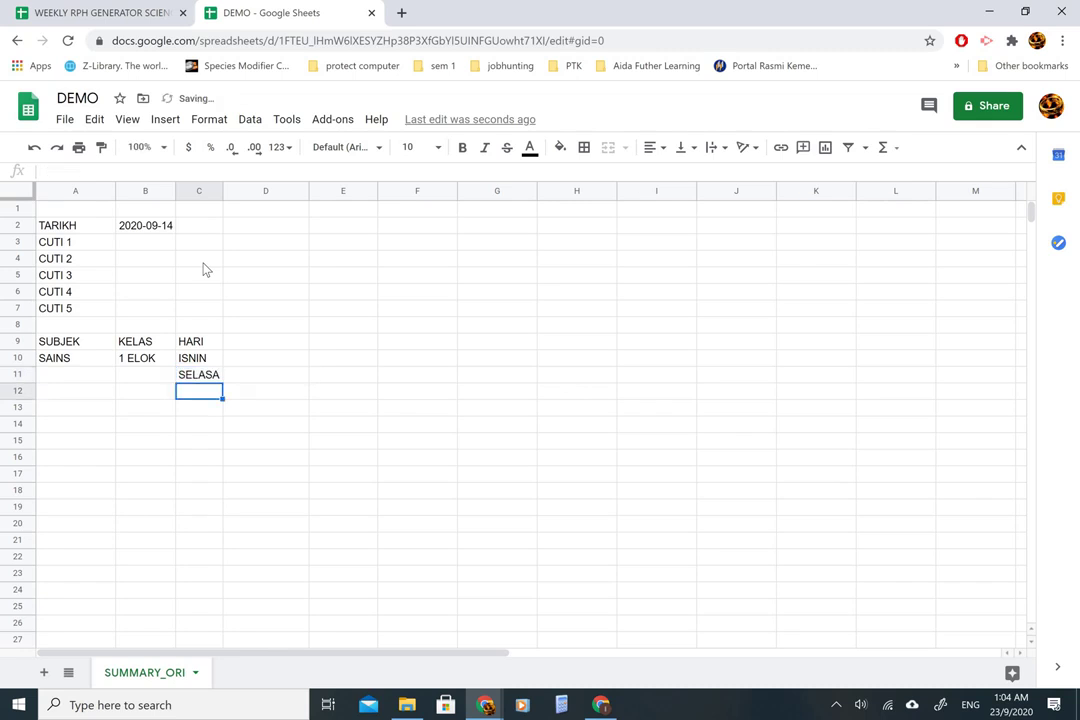
pyautogui.write('KHAMIS')
pyautogui.press('Return')
pyautogui.press('Up')
pyautogui.press('Right')
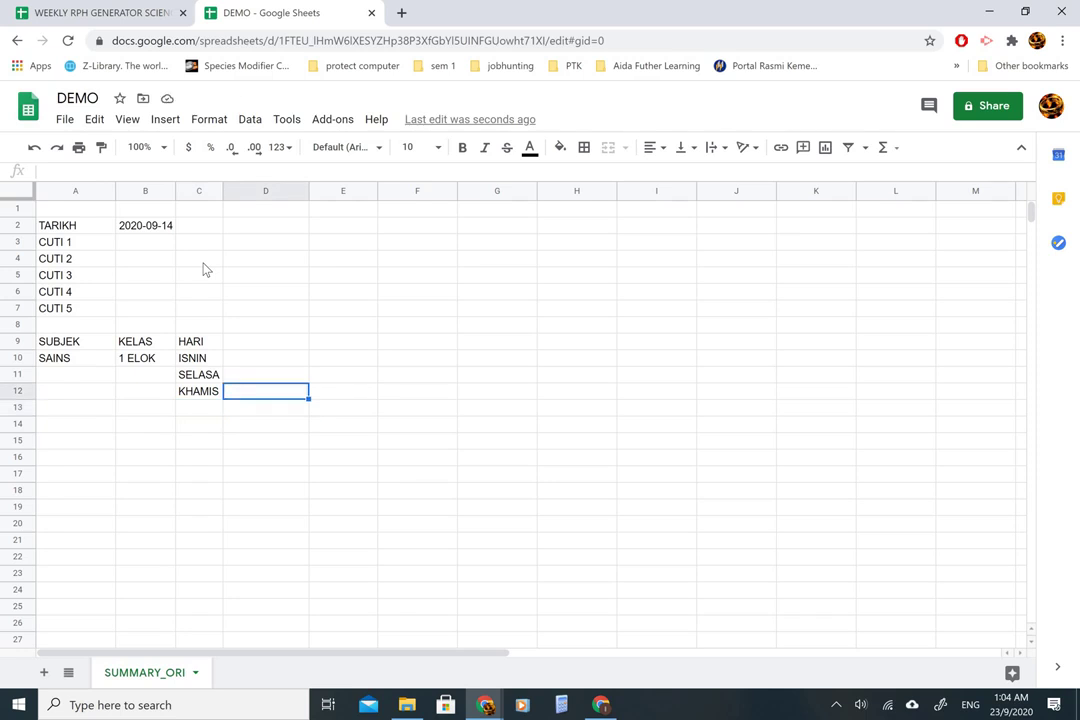
pyautogui.press('Up')
pyautogui.press('Up')
pyautogui.press('Left')
pyautogui.press('Right')
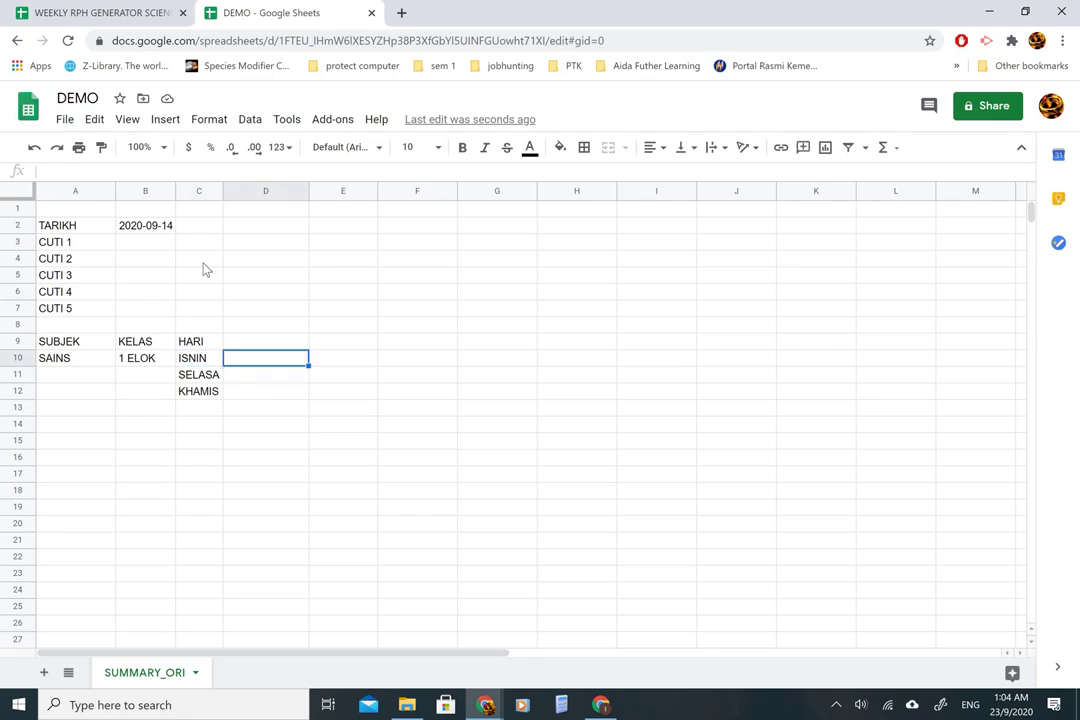
pyautogui.press('Left')
pyautogui.press('Down')
pyautogui.press('Up')
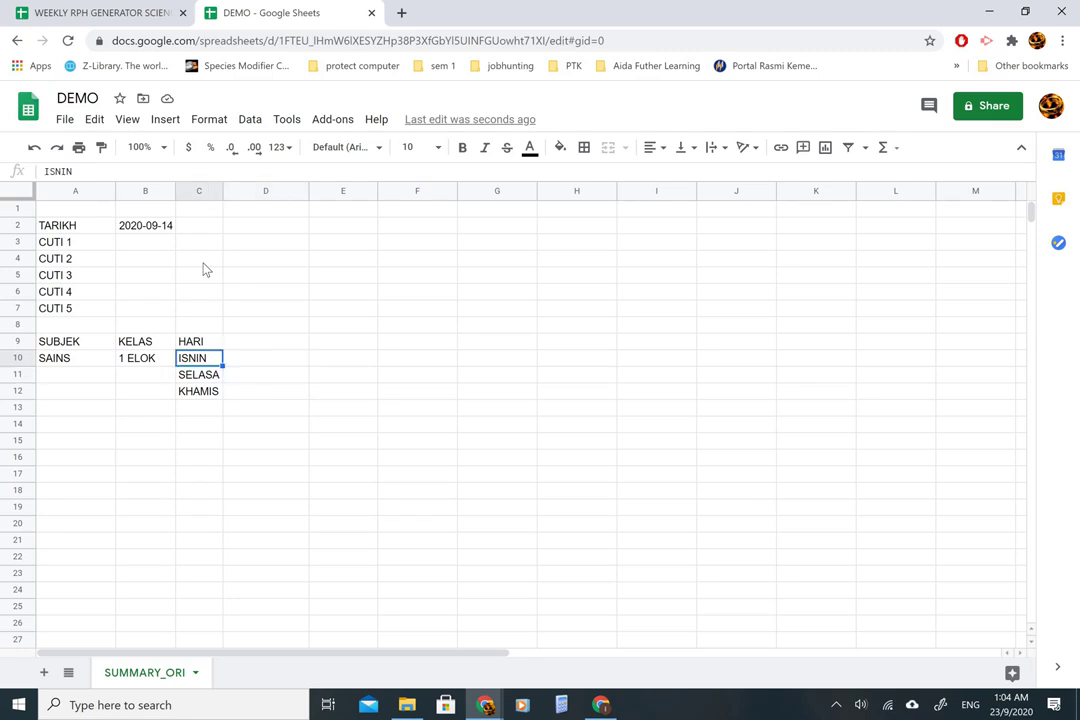
pyautogui.press('Down')
pyautogui.press('Down')
pyautogui.press('Up')
pyautogui.press('Up')
pyautogui.press('Left')
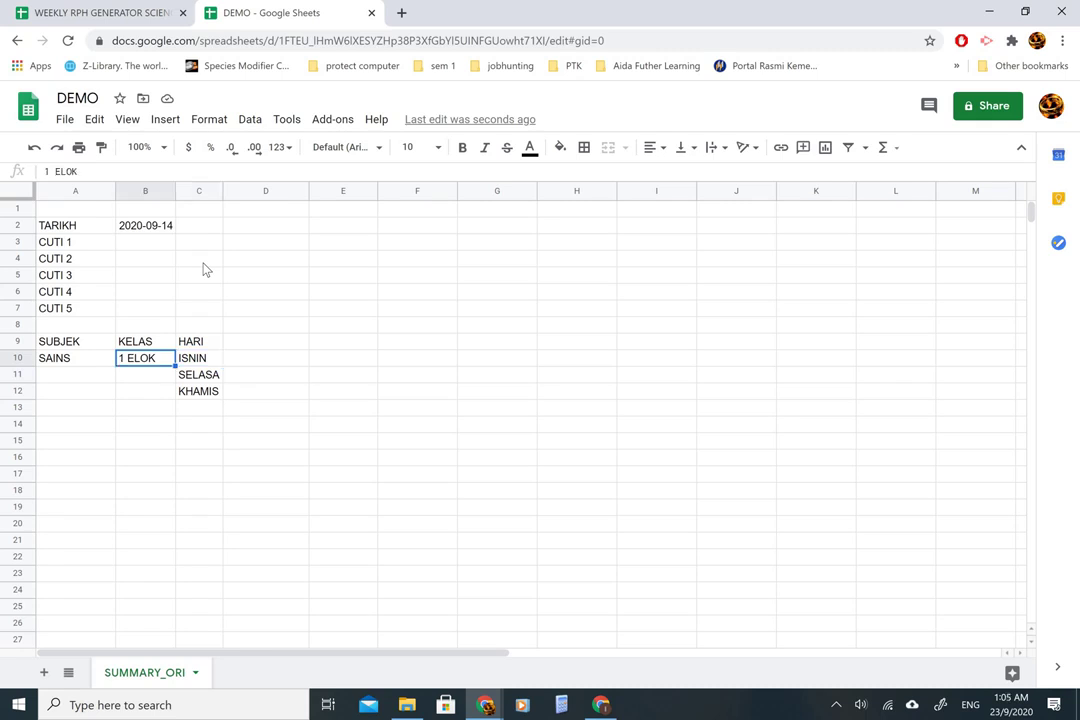
pyautogui.press('Right')
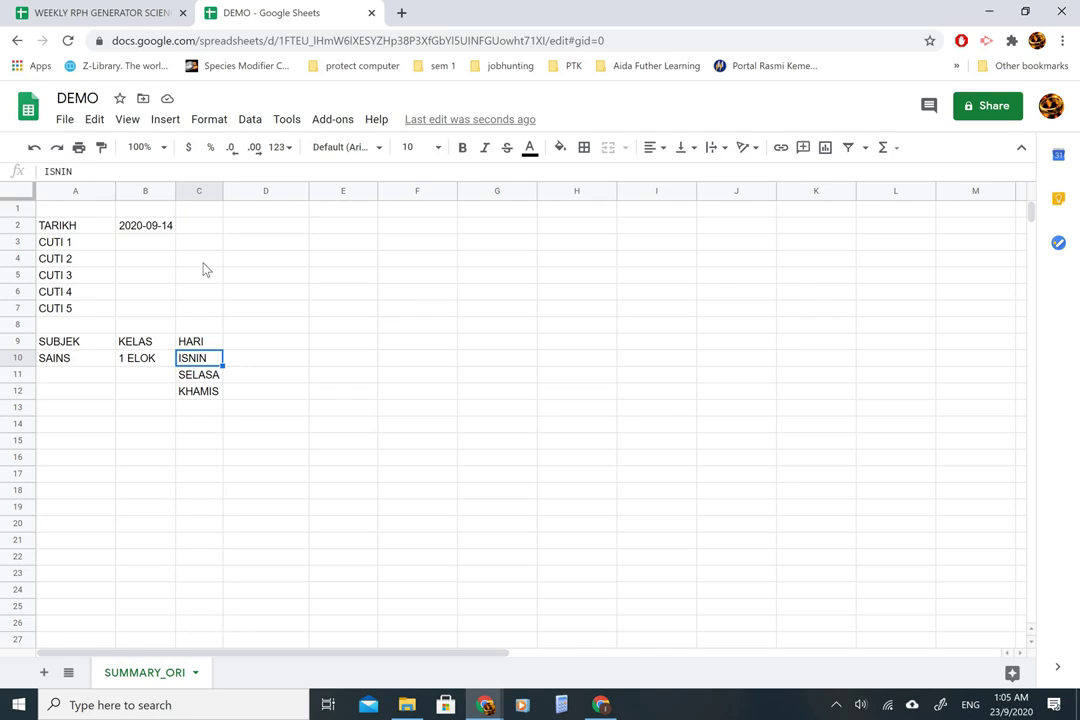
pyautogui.press('Right')
pyautogui.press('Left')
# - Add the header HARI(NOMBOR) in cell D9 beside HARI
pyautogui.press('Up')
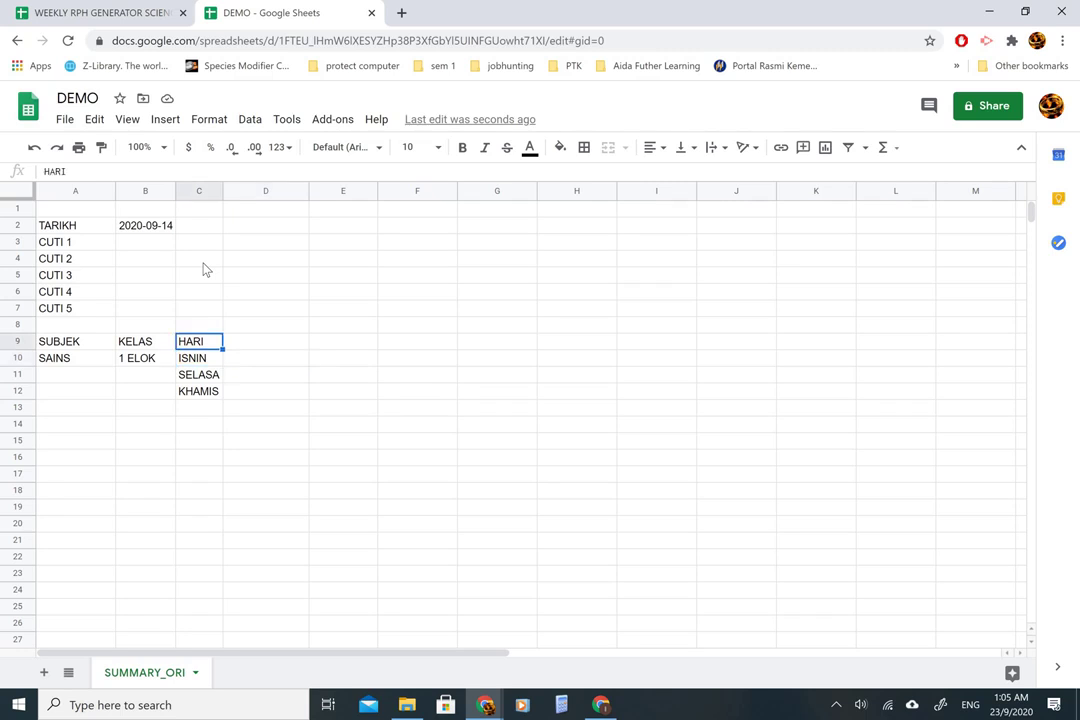
pyautogui.press('Right')
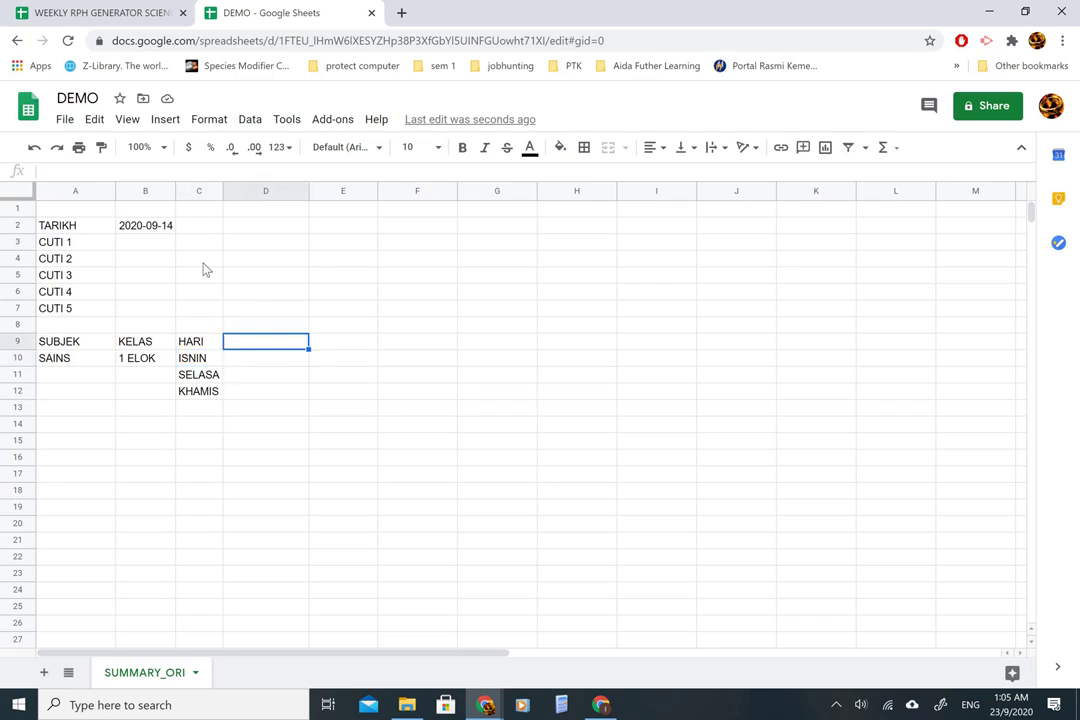
pyautogui.write('HAR')
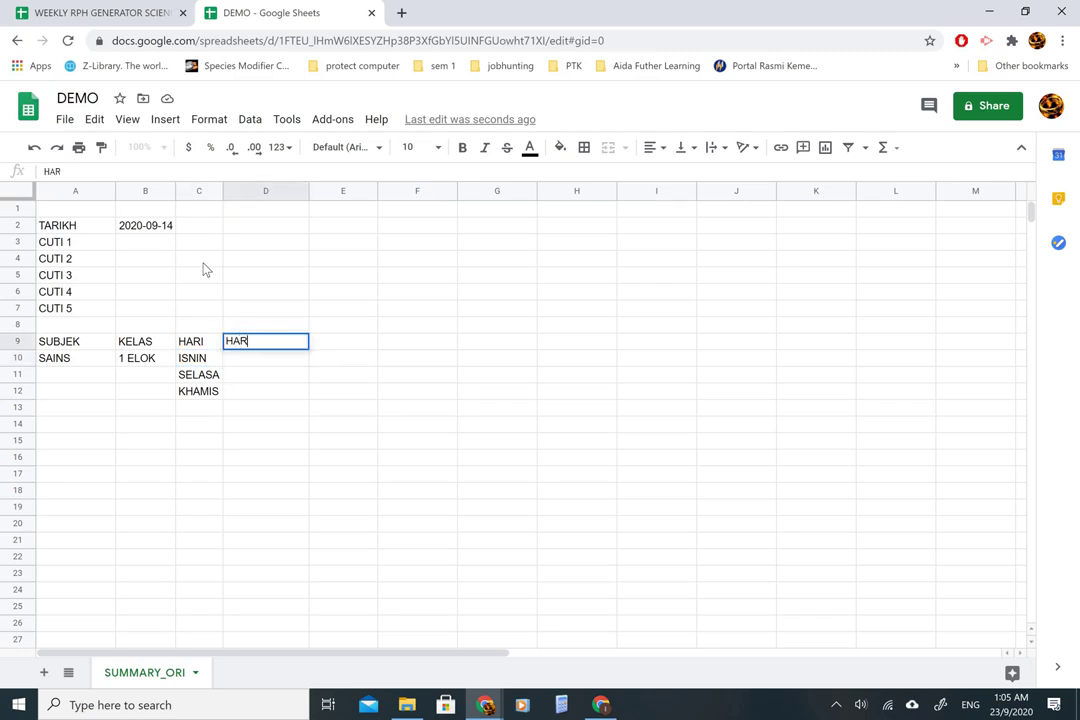
pyautogui.write('I(NOMBOR)')
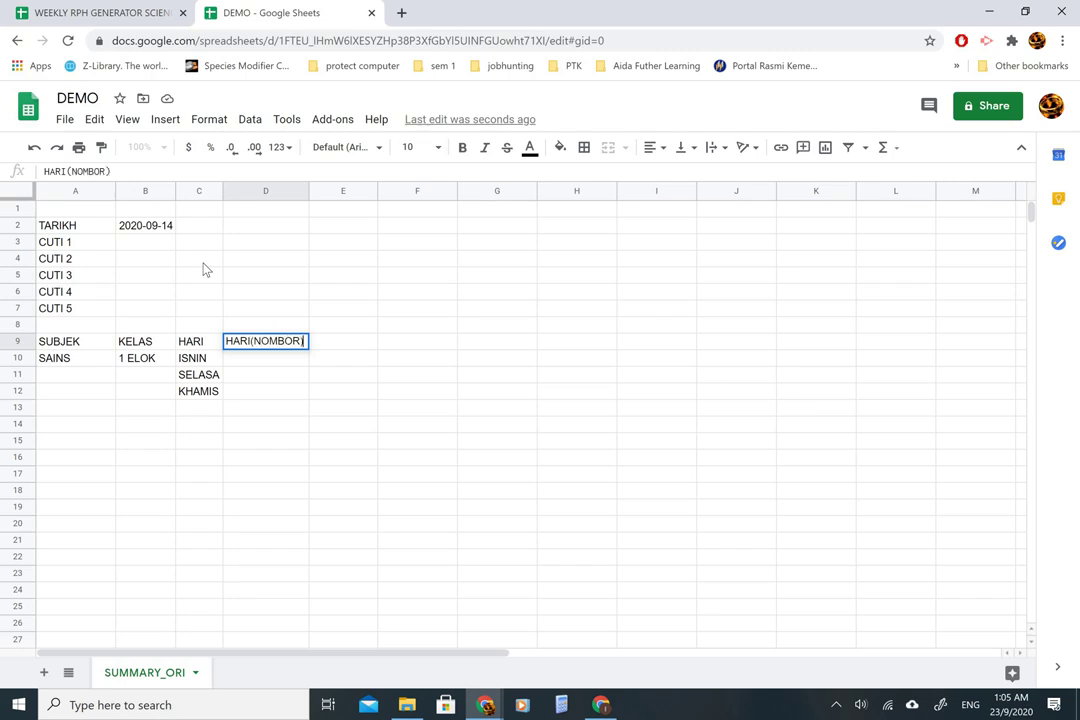
pyautogui.press('Return')
# - Start a day lookup table with the headers HARI in cell E1 and HARI(NOMBOR) in cell F1
pyautogui.press('Right')
pyautogui.press('Up')
pyautogui.press('Up')
pyautogui.press('Up')
pyautogui.press('Up')
pyautogui.press('Up')
pyautogui.press('Up')
pyautogui.press('Up')
pyautogui.press('Up')
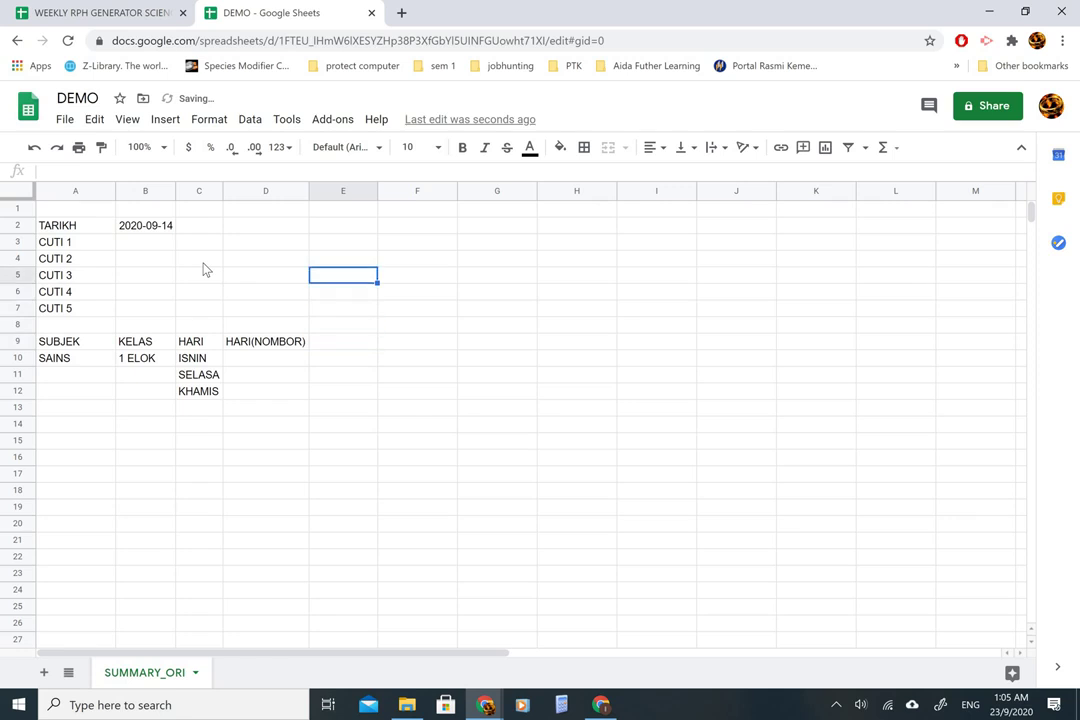
pyautogui.press('Up')
pyautogui.press('Down')
pyautogui.press('Up')
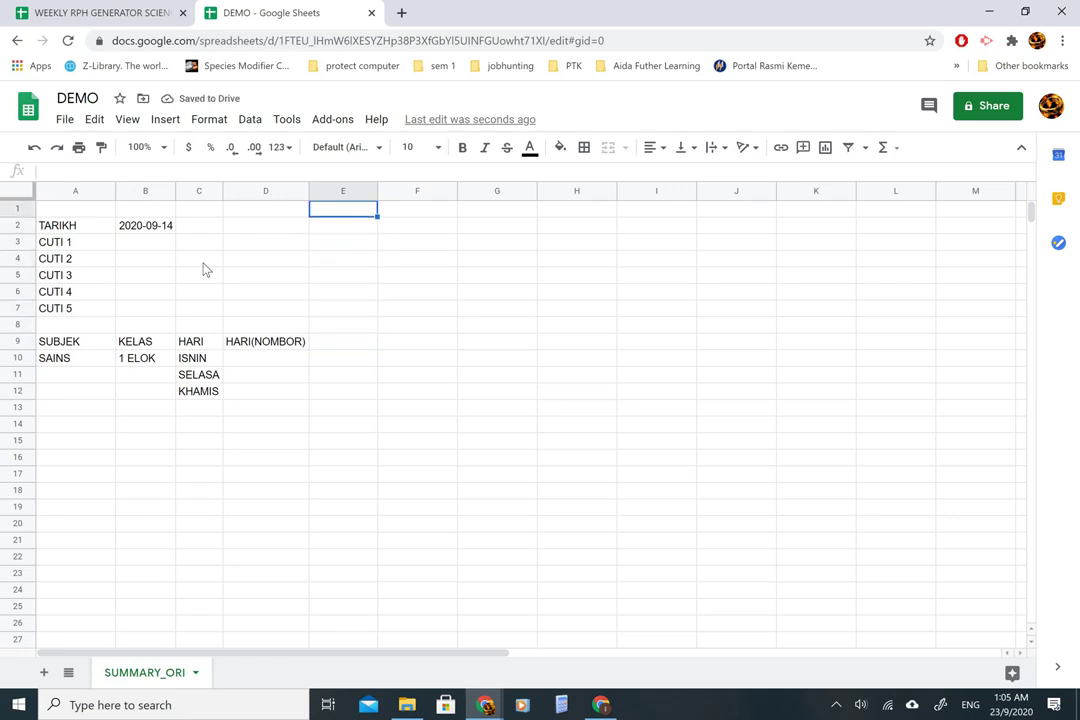
pyautogui.write('HARI')
pyautogui.press('Return')
pyautogui.press('Up')
pyautogui.press('Right')
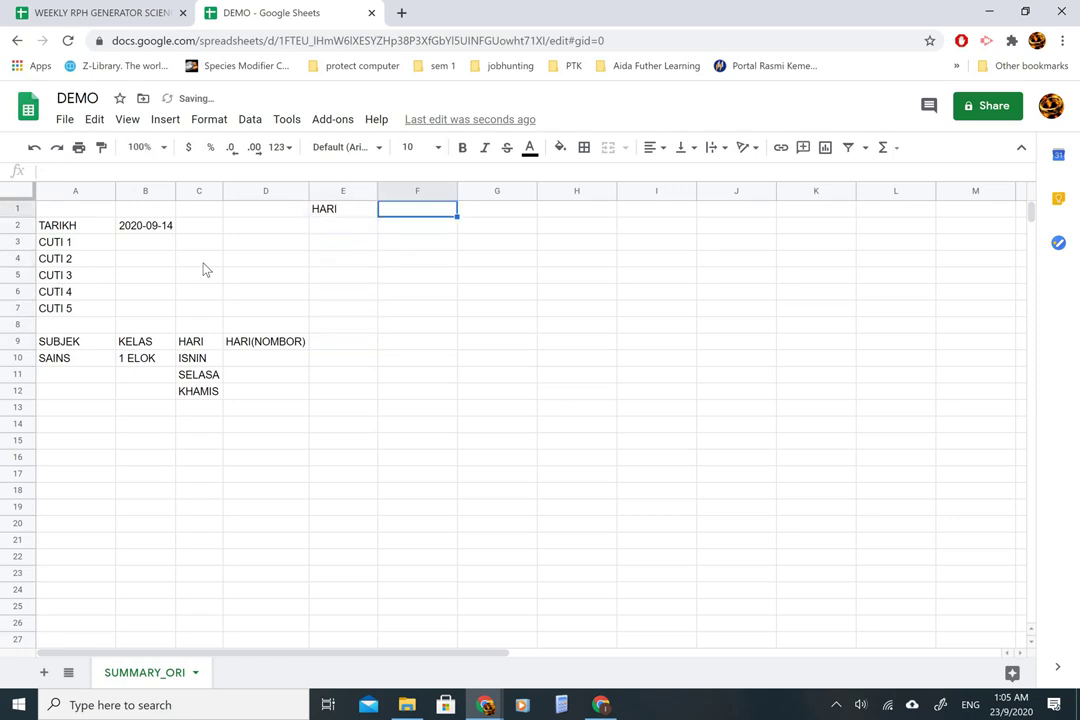
pyautogui.write('HARI(NO')
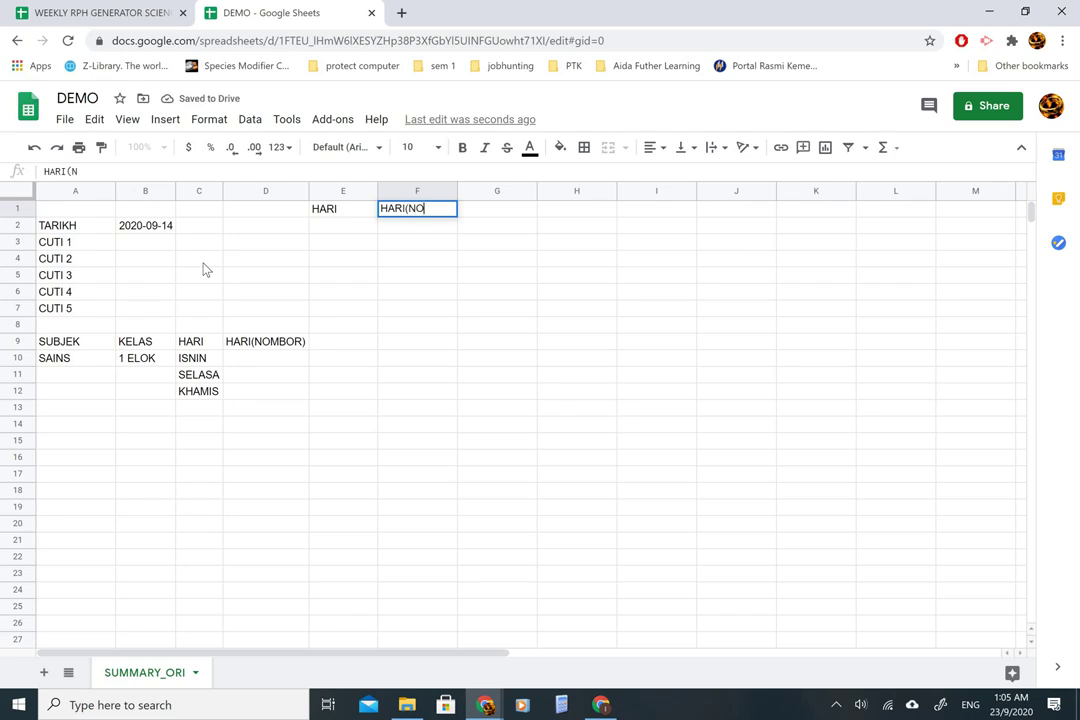
pyautogui.write('MBOR)')
pyautogui.press('Return')
# - Enter ISNIN in cell E2 of the day lookup table with the number 1 in cell F2
pyautogui.press('Left')
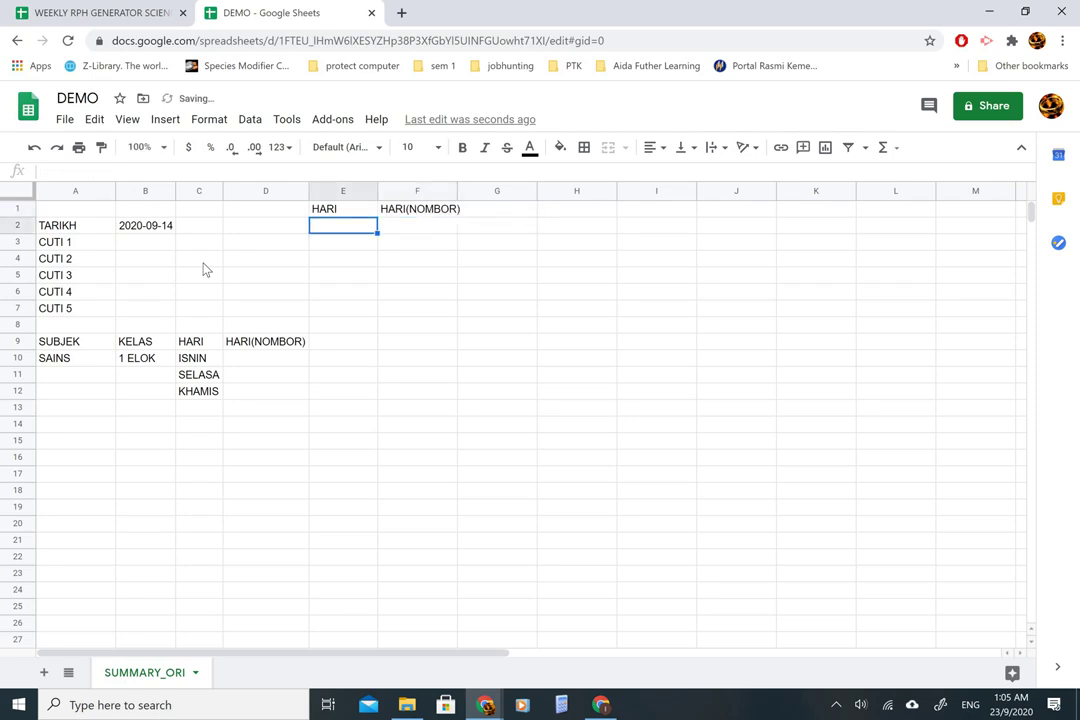
pyautogui.write('ISNIN')
pyautogui.press('Return')
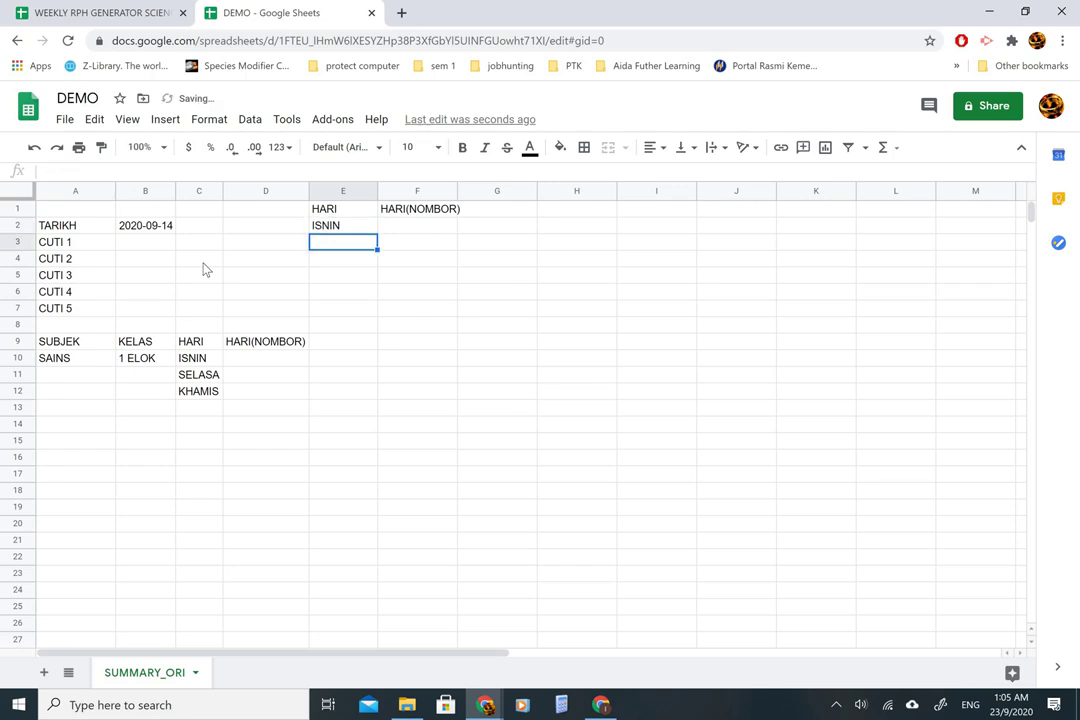
pyautogui.press('Up')
pyautogui.press('Right')
pyautogui.click(265, 360)
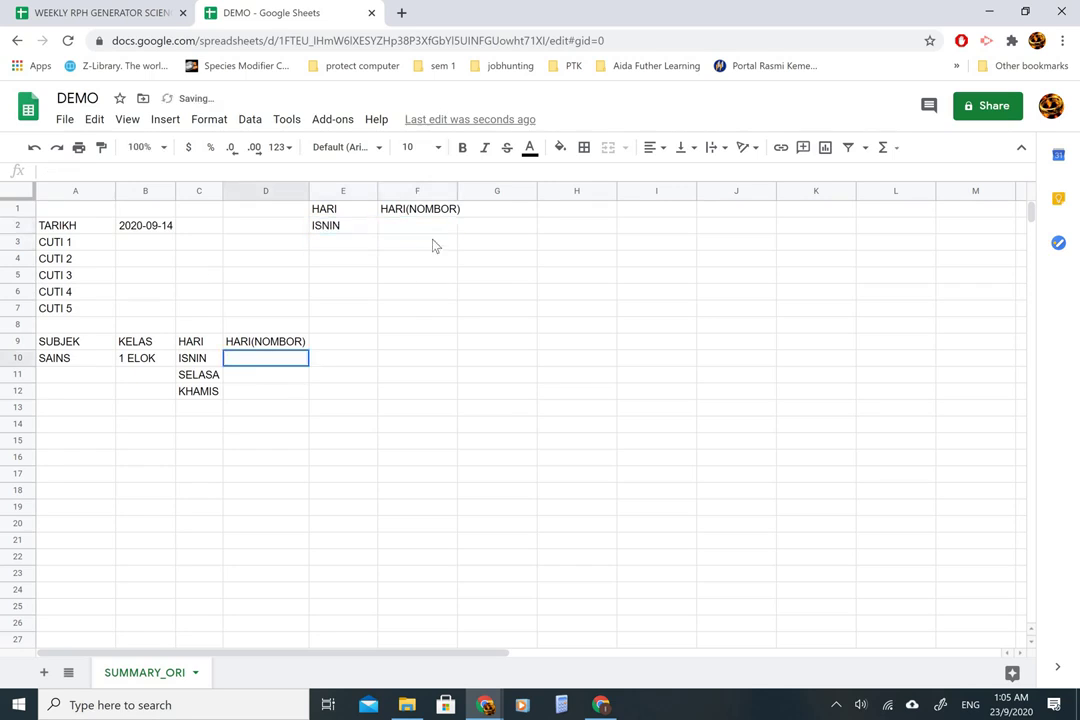
pyautogui.click(407, 229)
pyautogui.write('1')
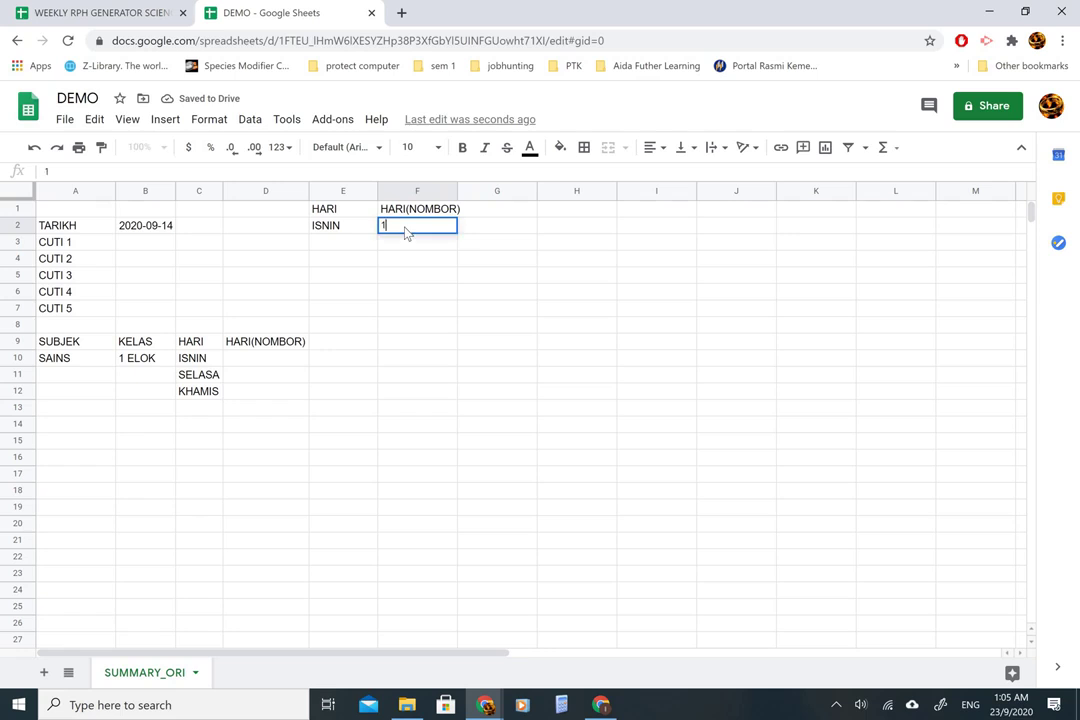
pyautogui.press('Return')
# - Add SELASA in cell E3 of the day lookup table with the number 2 in cell F3
pyautogui.press('Left')
pyautogui.write('SELASA')
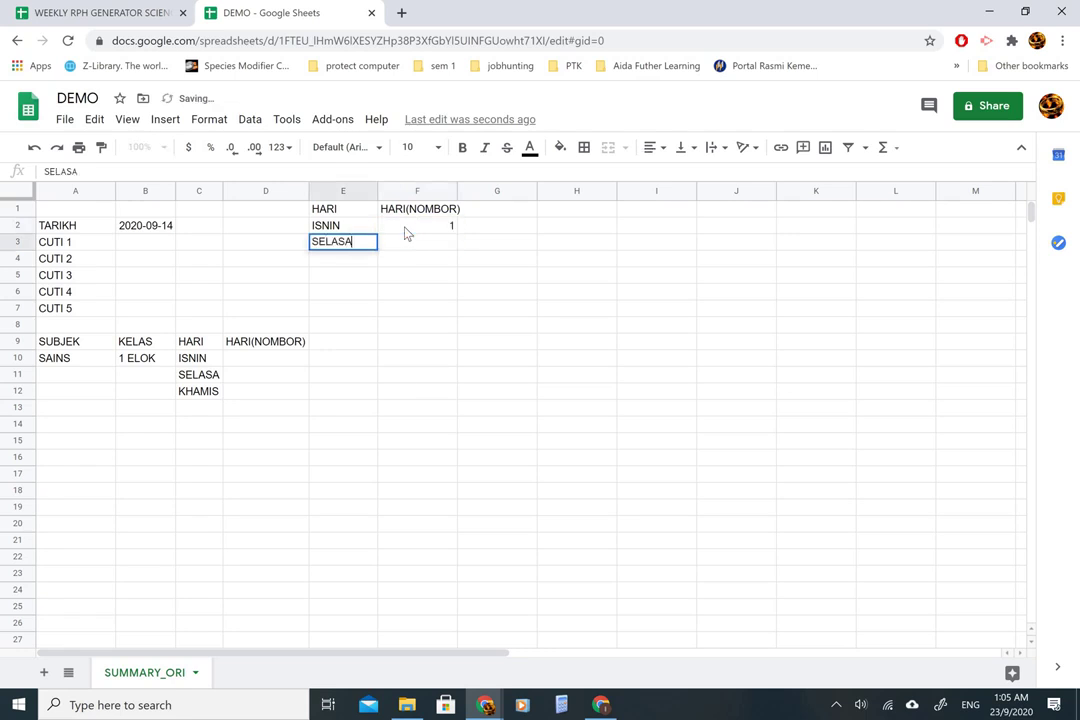
pyautogui.press('Right')
pyautogui.write('2')
pyautogui.press('Return')
# - Add RABU in cell E4 of the day lookup table and extend the number series in F2:F3 down to F6
pyautogui.press('Left')
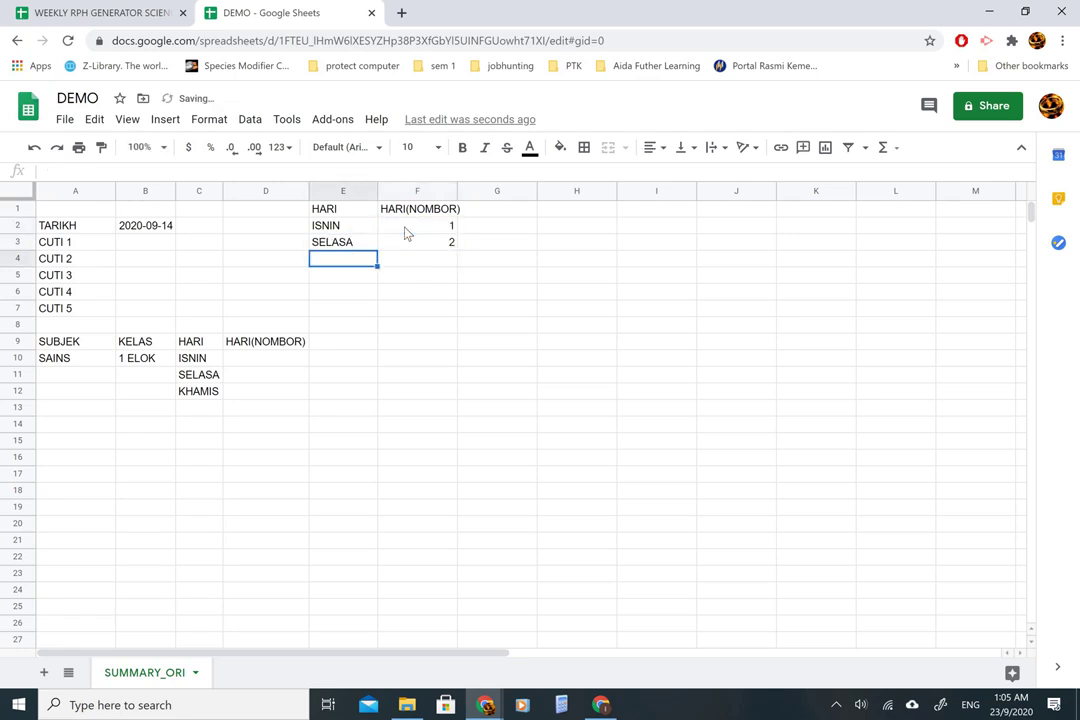
pyautogui.write('RABU')
pyautogui.press('Right')
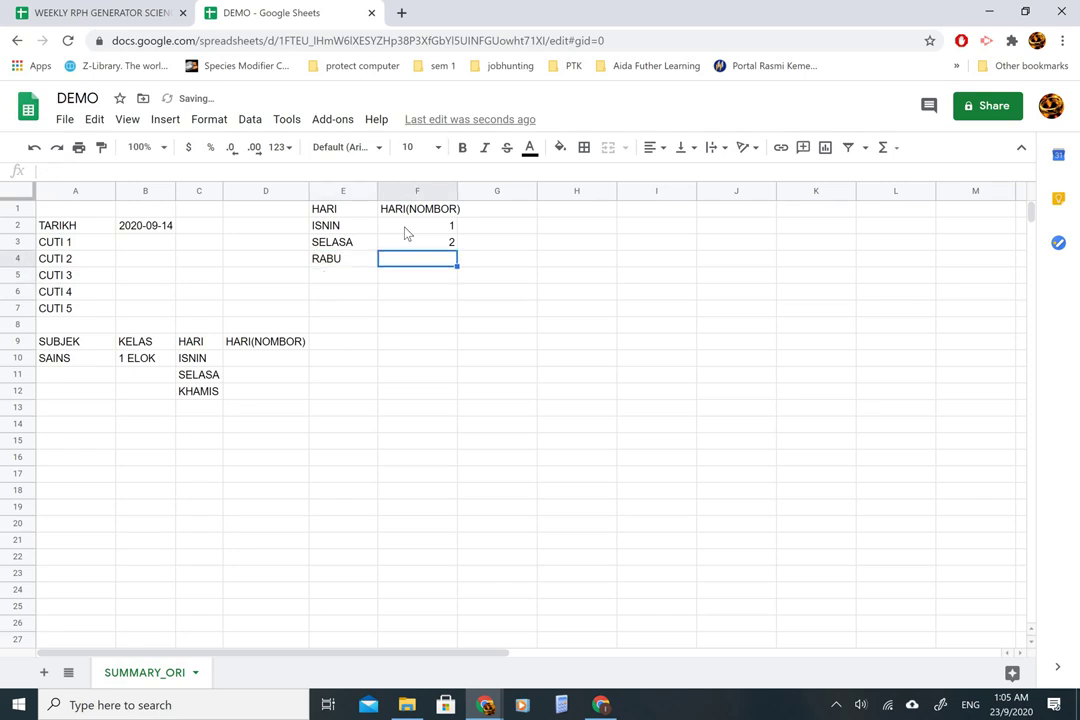
pyautogui.press('Up')
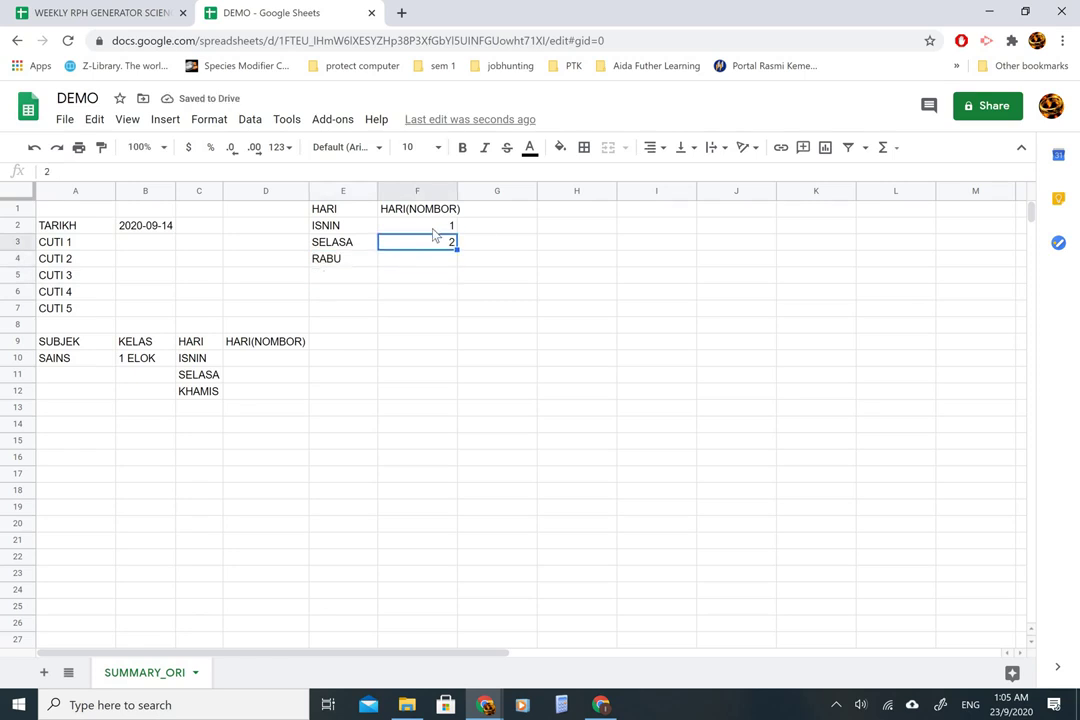
pyautogui.press('Up')
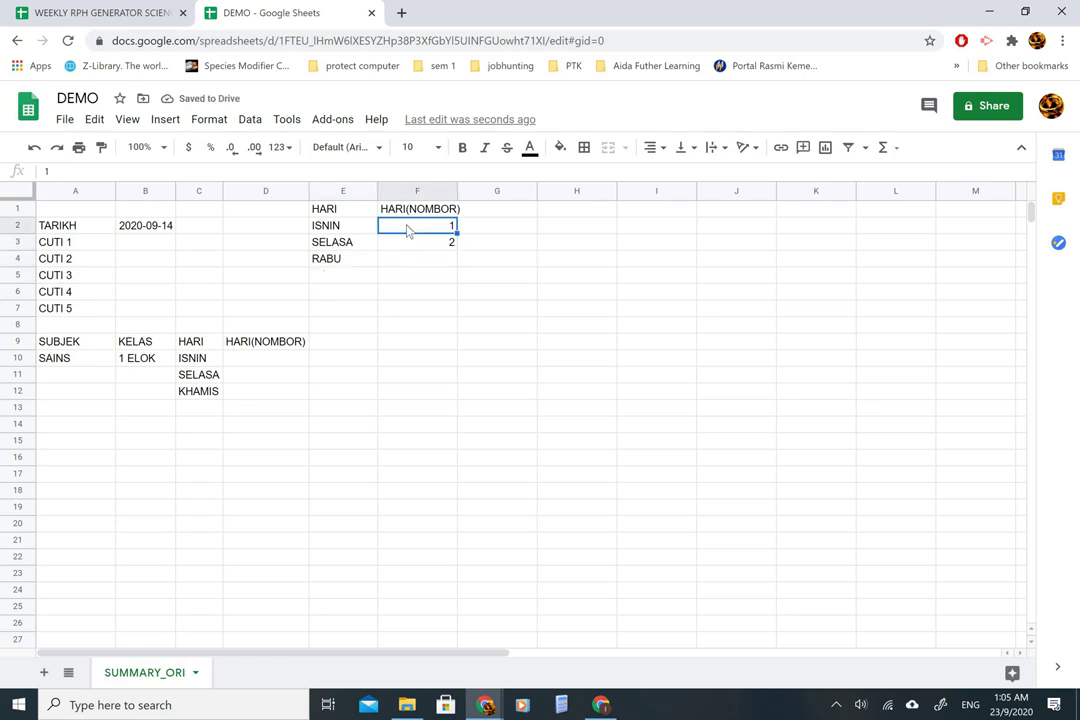
pyautogui.moveTo(416, 233); pyautogui.dragTo(430, 246)
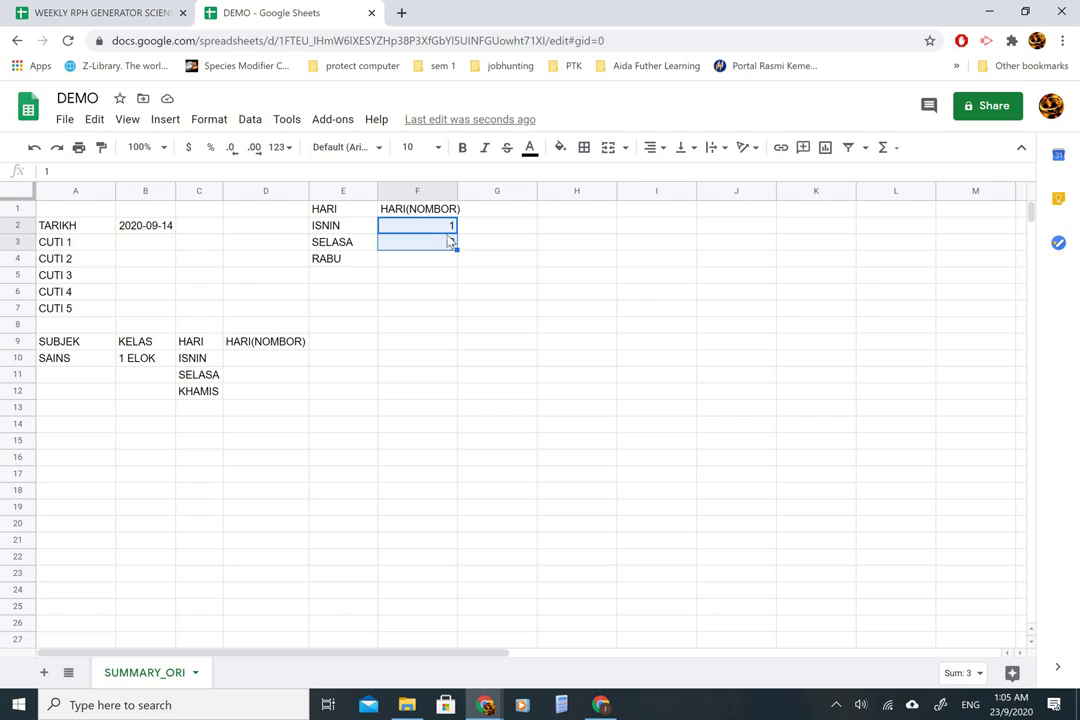
pyautogui.moveTo(455, 250); pyautogui.dragTo(458, 297)
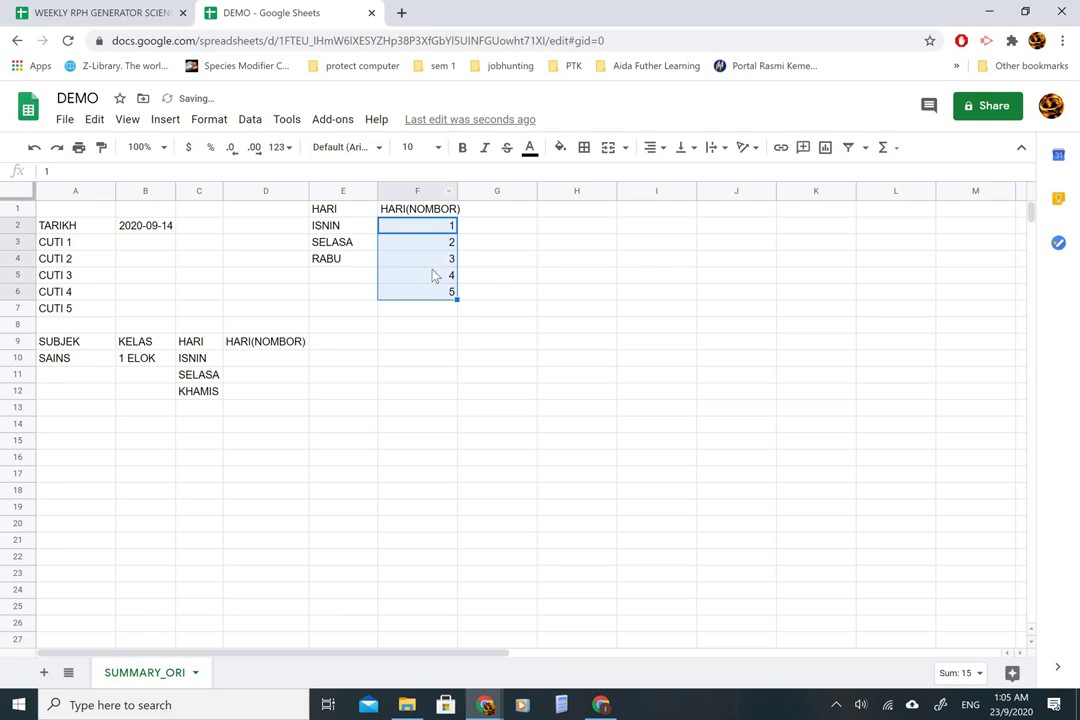
pyautogui.click(343, 262)
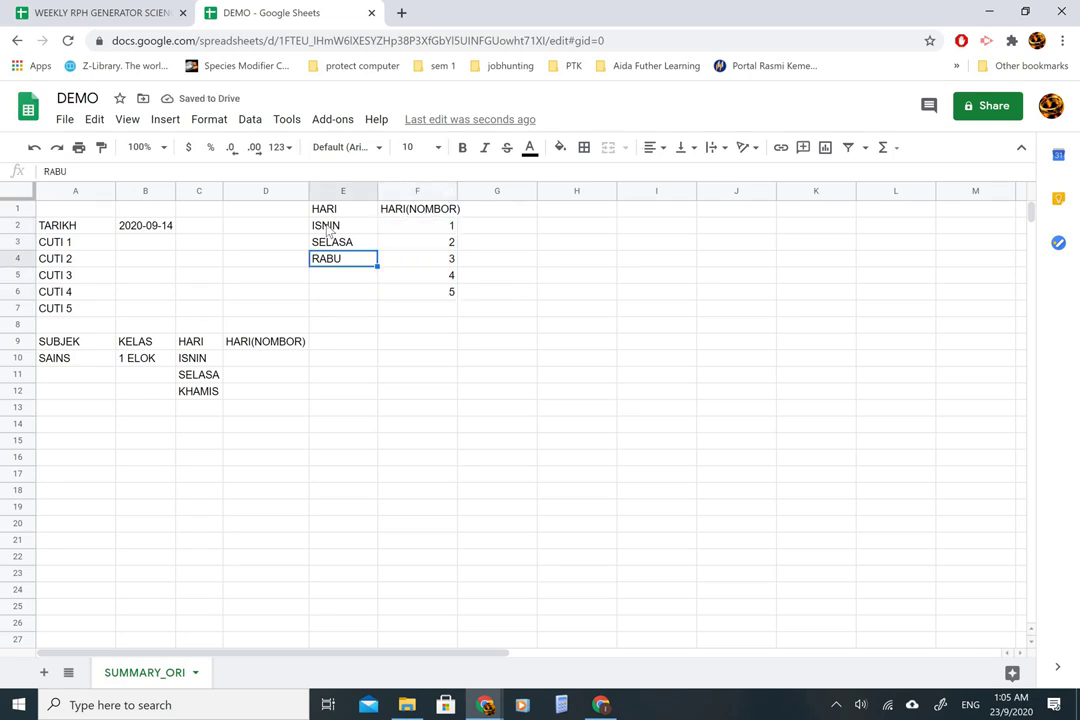
pyautogui.click(328, 231)
pyautogui.click(345, 260)
pyautogui.moveTo(350, 229); pyautogui.dragTo(322, 297)
pyautogui.press('Delete')
pyautogui.press('Up')
pyautogui.press('Up')
pyautogui.press('Up')
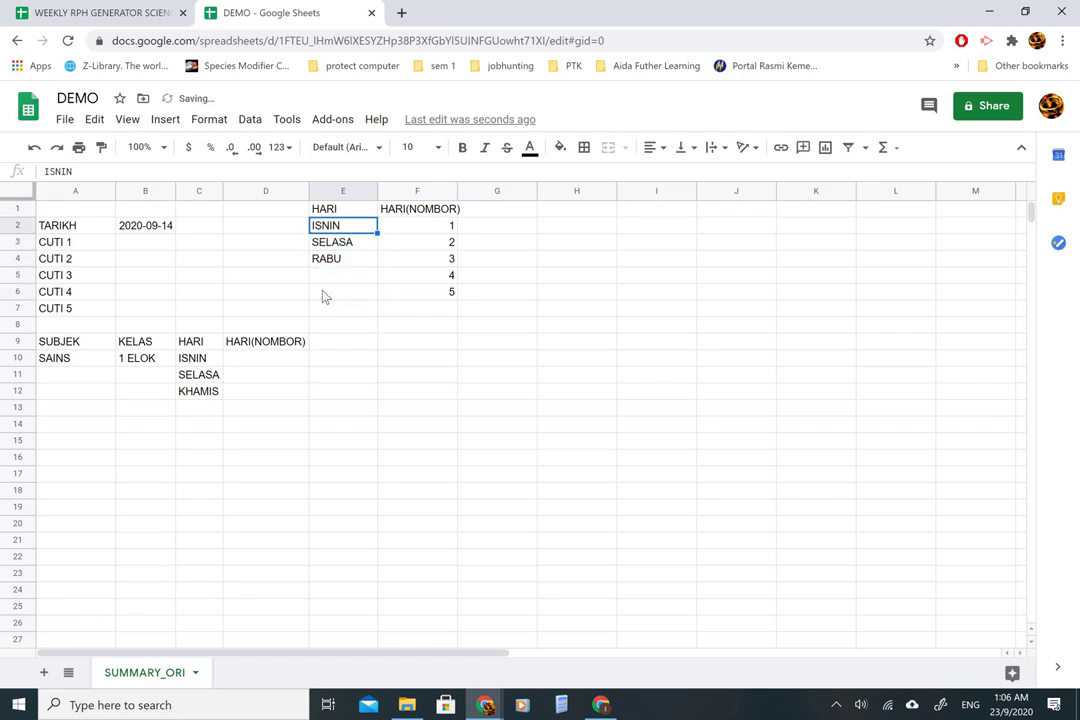
# - Complete the day names of the lookup table with KHAMIS in cell E5 and JUMAAT in cell E6
pyautogui.press('Down')
pyautogui.press('Down')
pyautogui.press('Down')
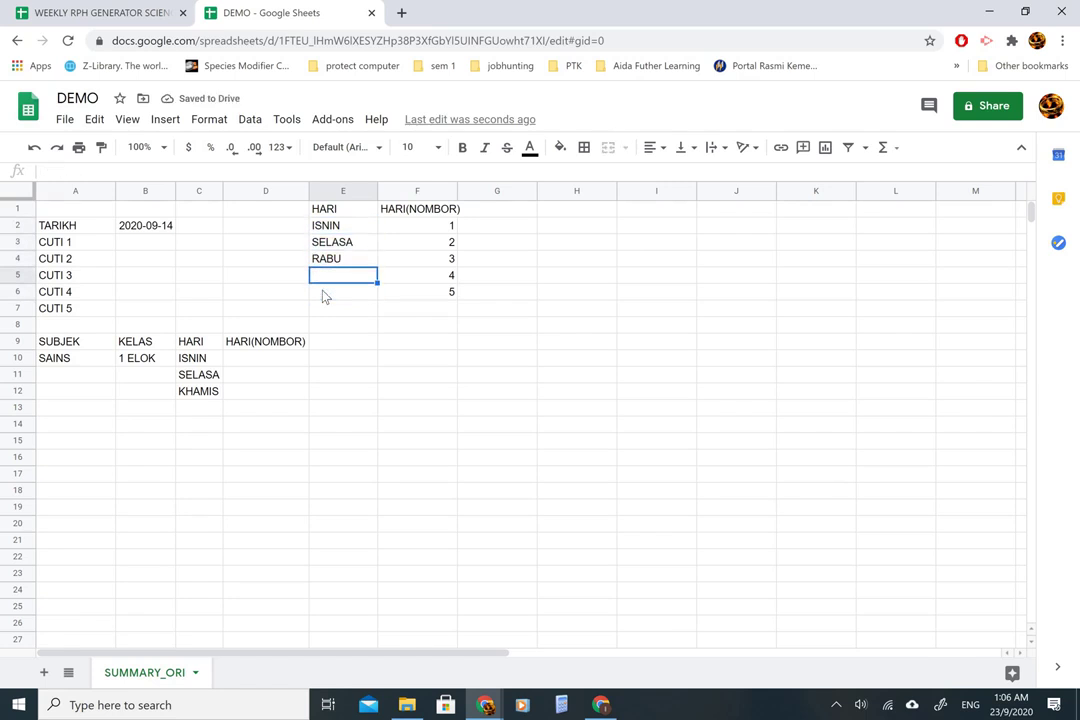
pyautogui.write('KHAMIS')
pyautogui.press('Return')
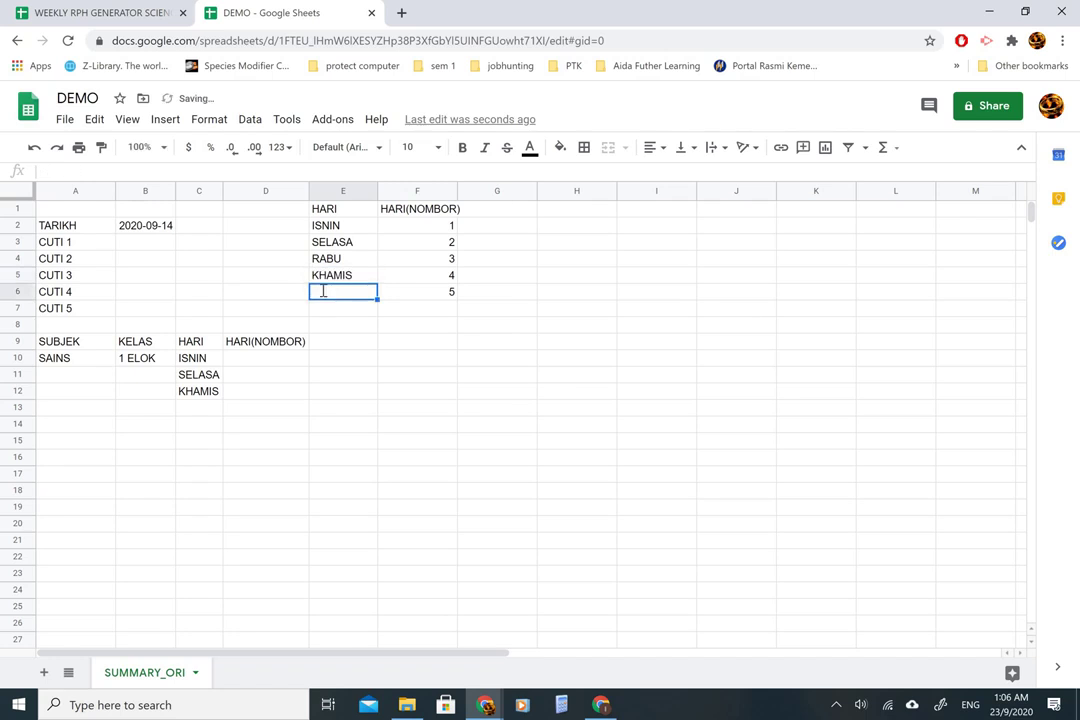
pyautogui.write('JUMAAT')
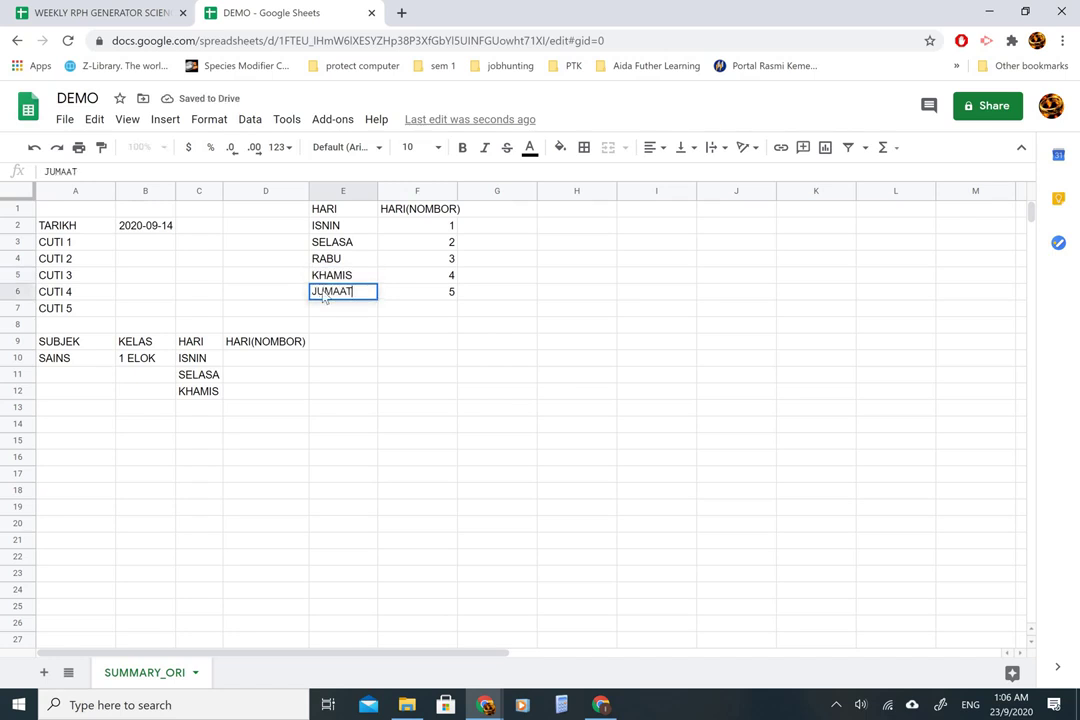
pyautogui.press('Return')
# - Start a VLOOKUP formula in cell D10 under HARI(NOMBOR), using the timetable day in C10 as the search key
pyautogui.press('Down')
pyautogui.press('Down')
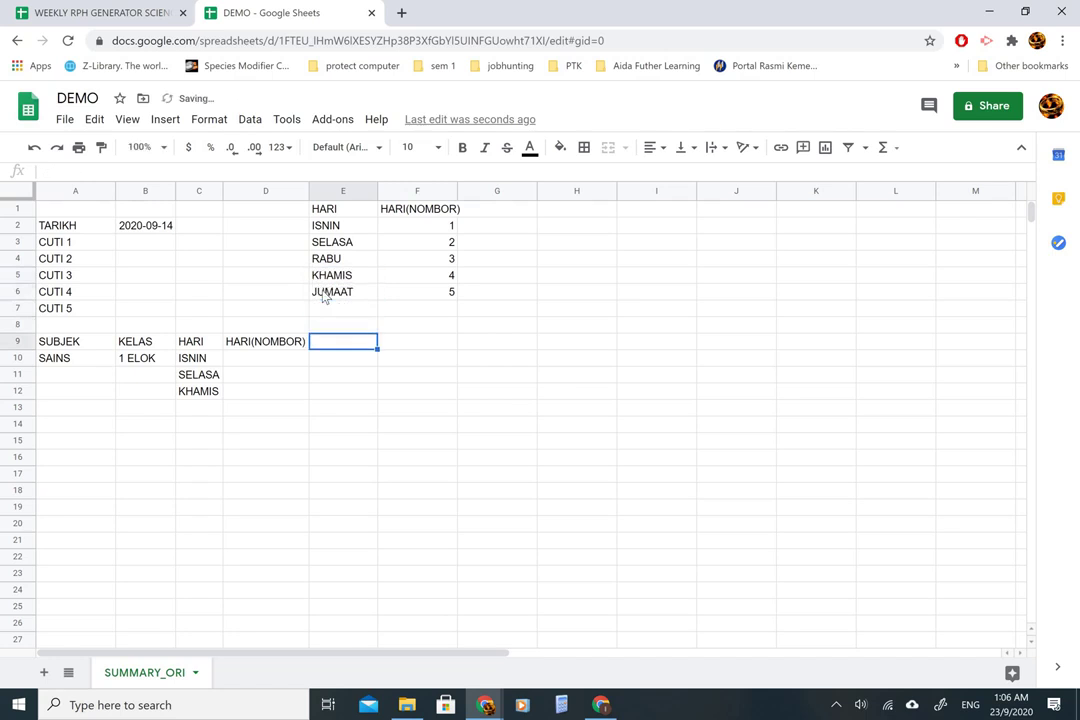
pyautogui.press('Left')
pyautogui.press('Down')
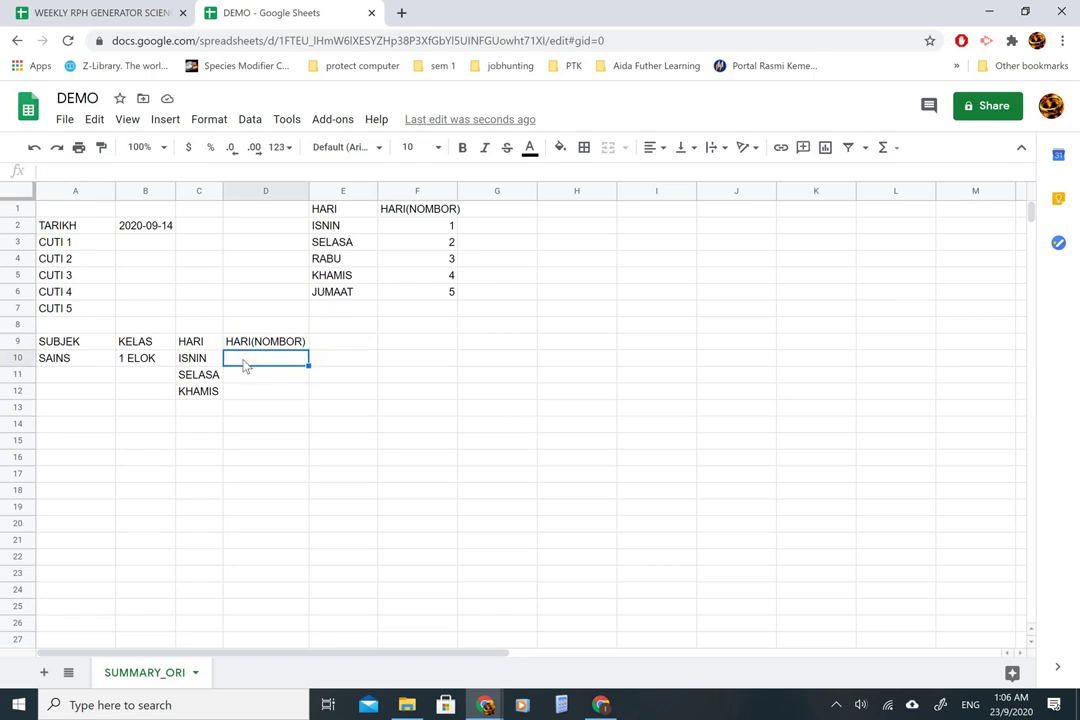
pyautogui.press('Left')
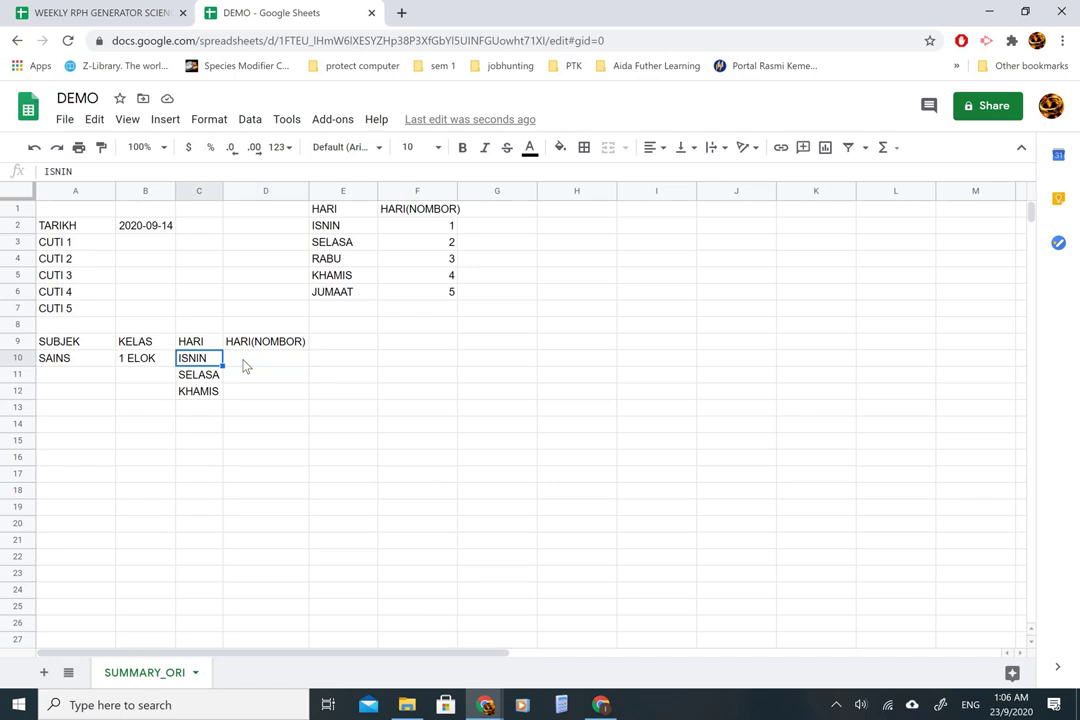
pyautogui.press('Right')
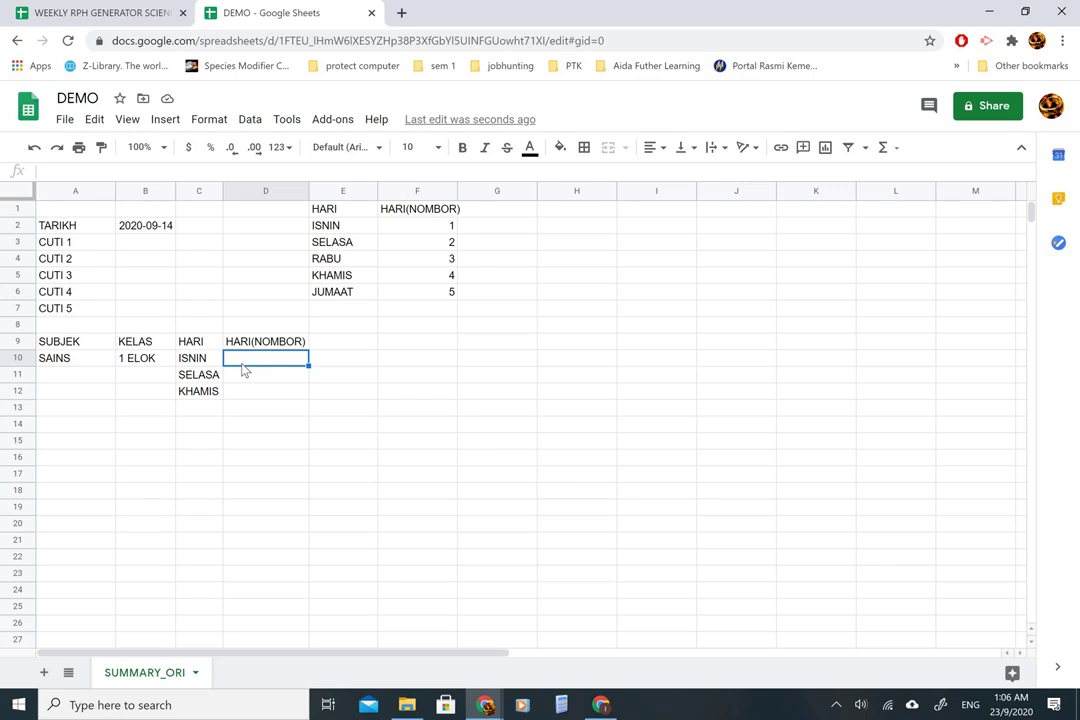
pyautogui.write('=')
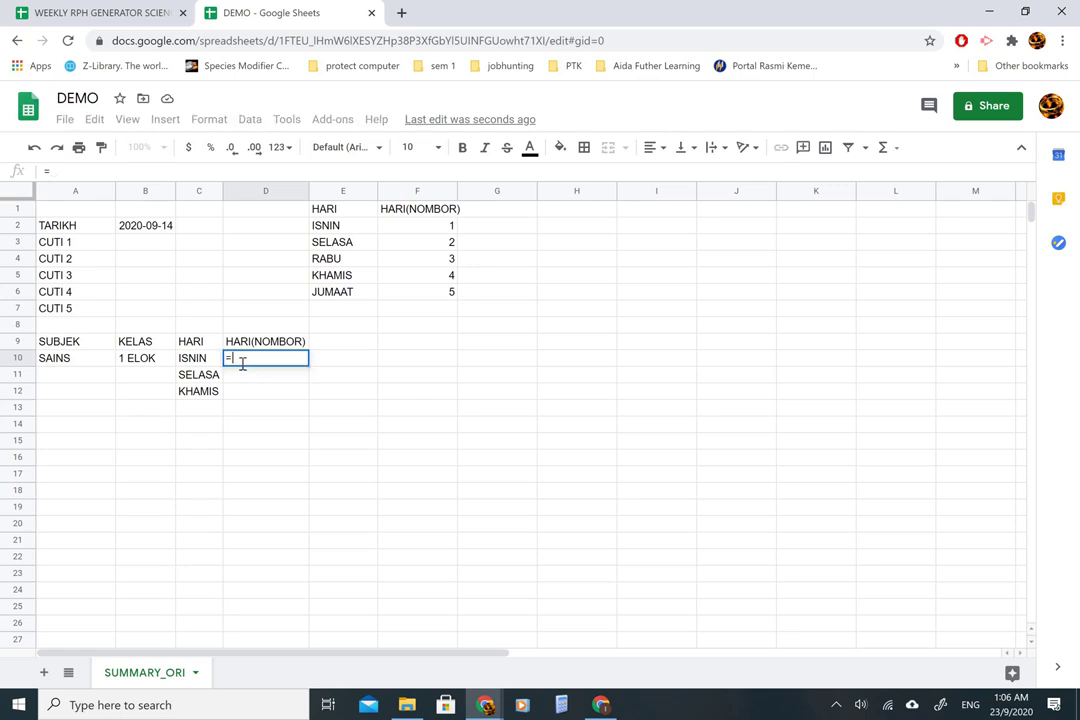
pyautogui.write('V')
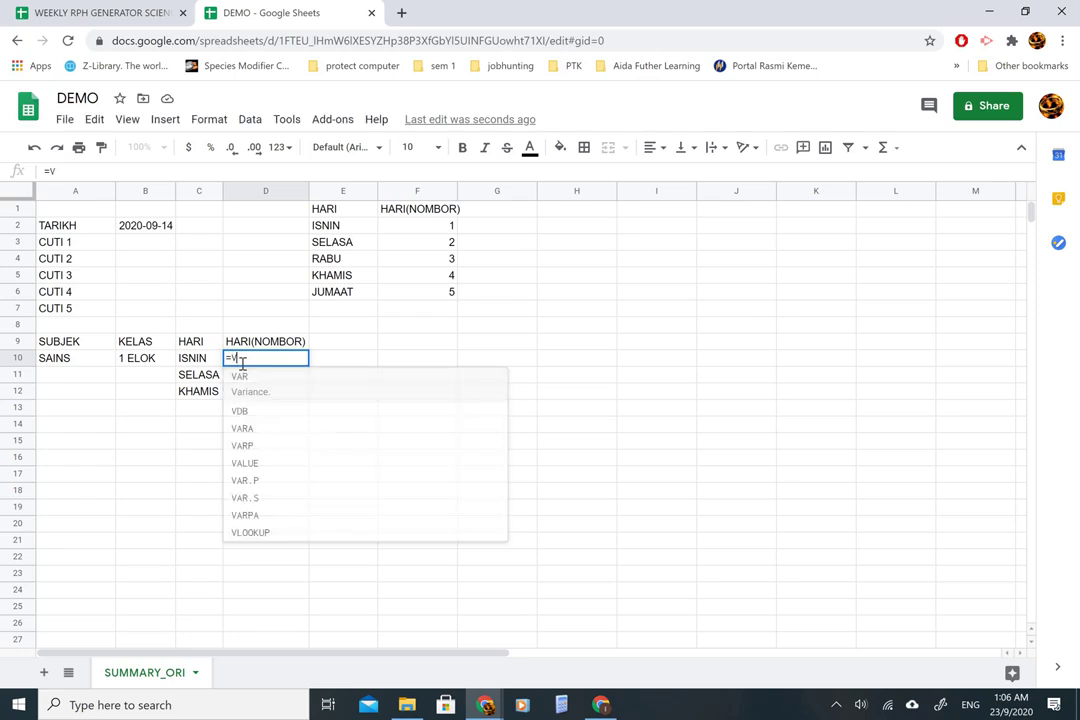
pyautogui.write('LOOKUP(')
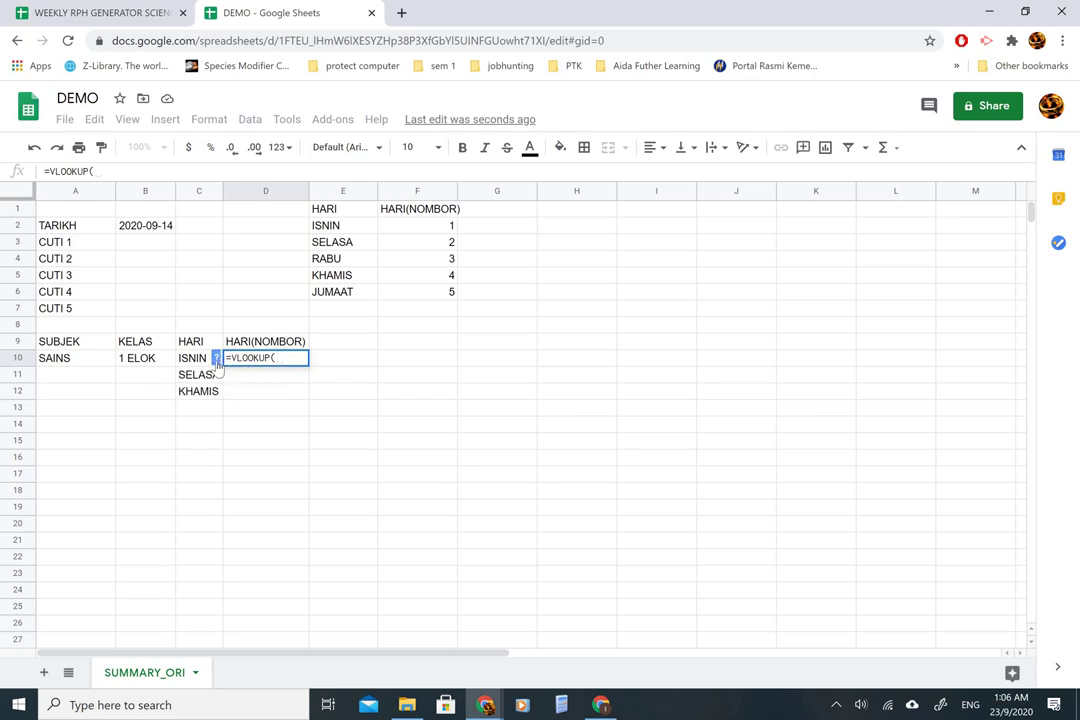
pyautogui.click(217, 360)
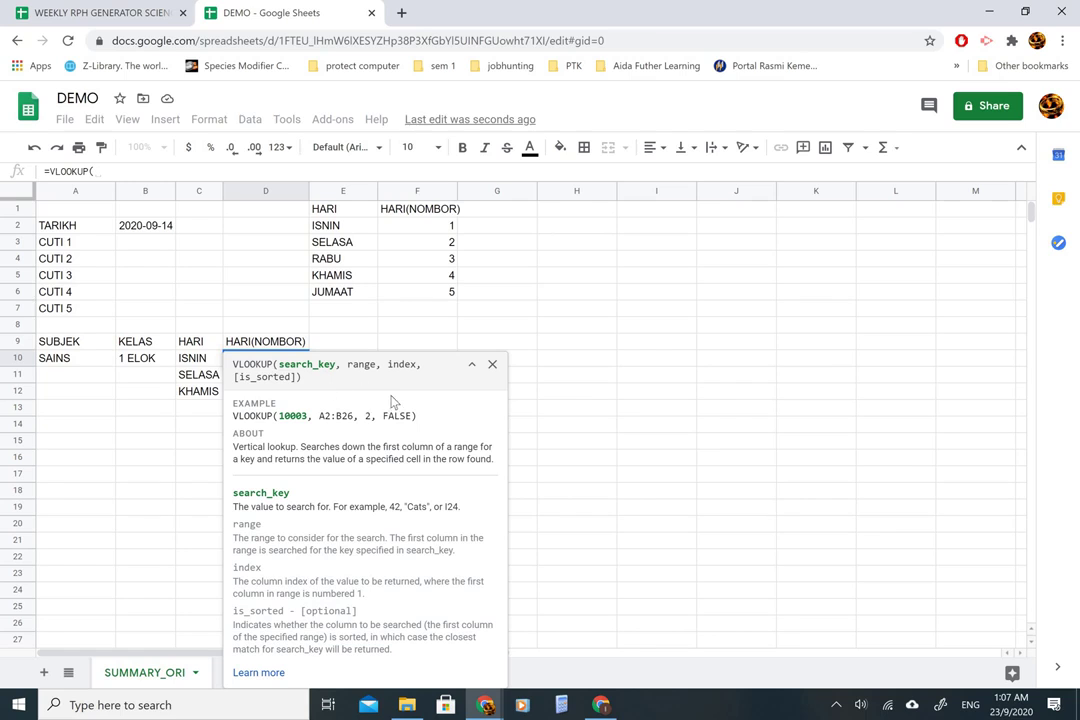
pyautogui.click(492, 365)
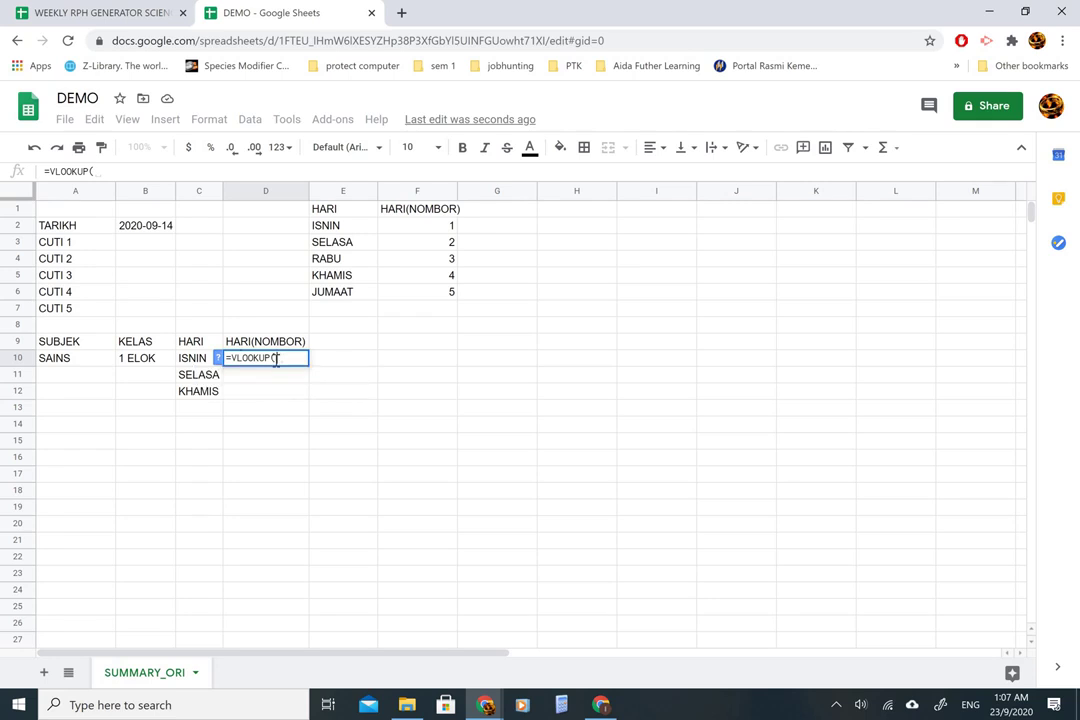
pyautogui.click(198, 365)
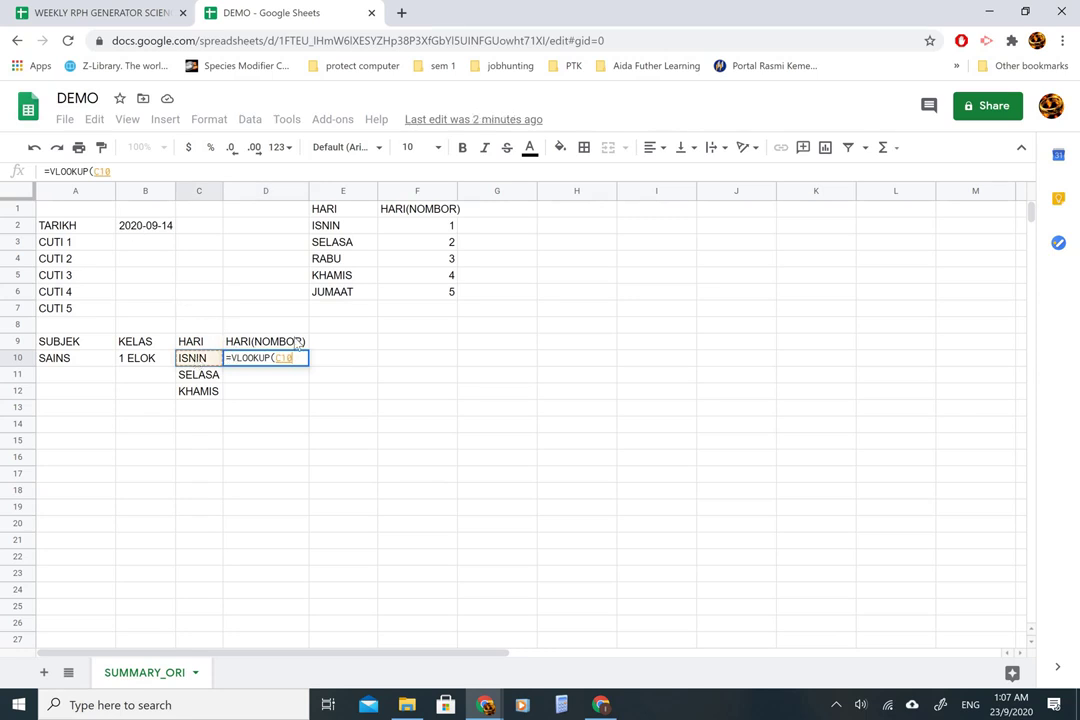
pyautogui.write(',')
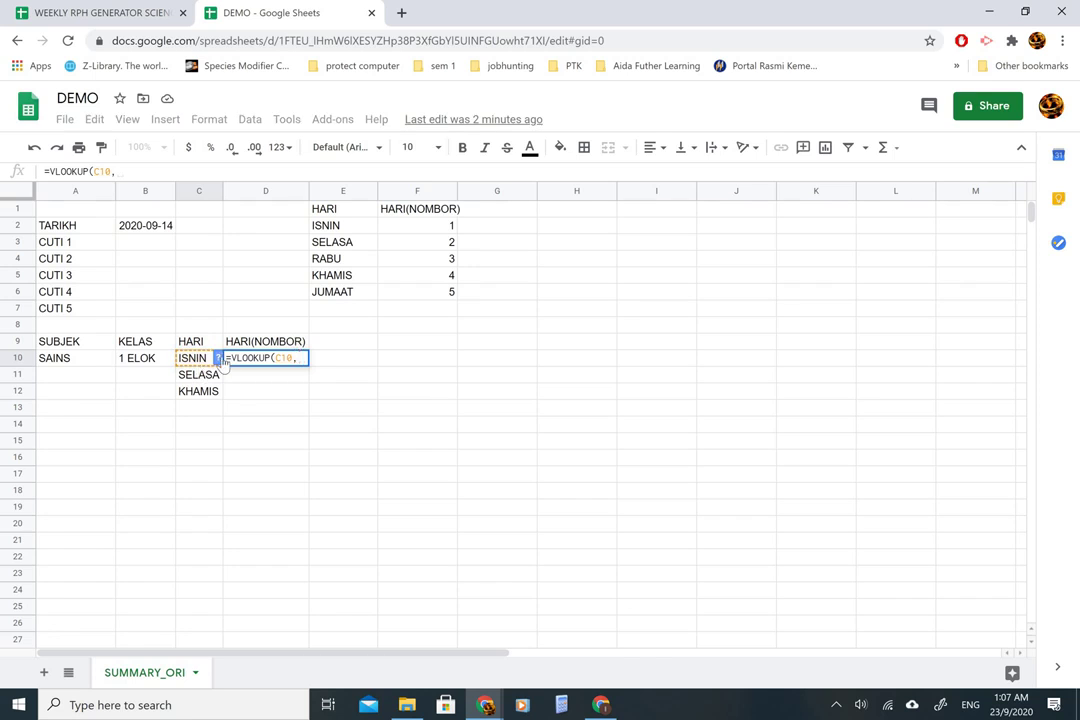
# - Set the VLOOKUP range in cell D10 to the day lookup table E2:F6
pyautogui.click(217, 358)
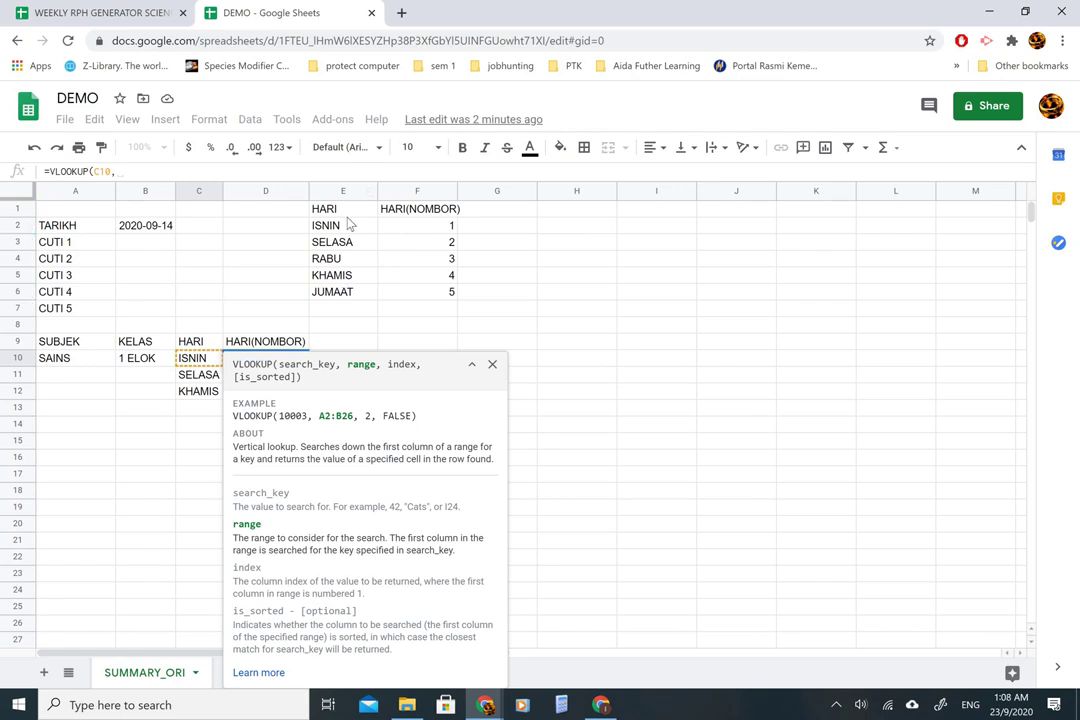
pyautogui.moveTo(340, 228); pyautogui.dragTo(413, 296)
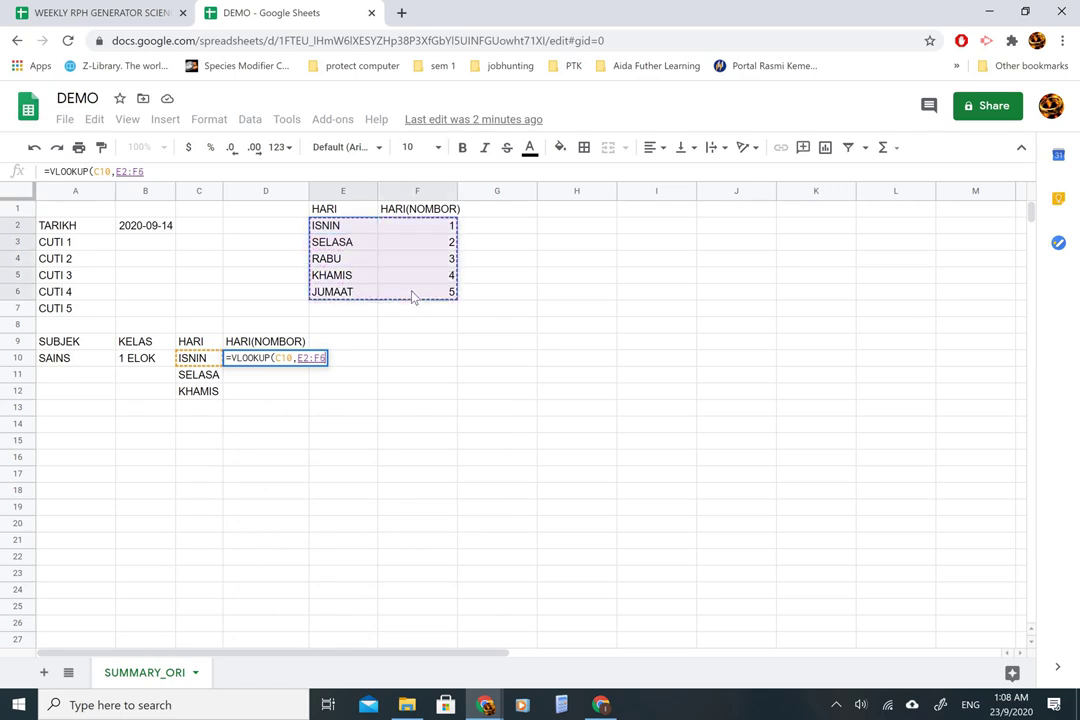
pyautogui.write(',')
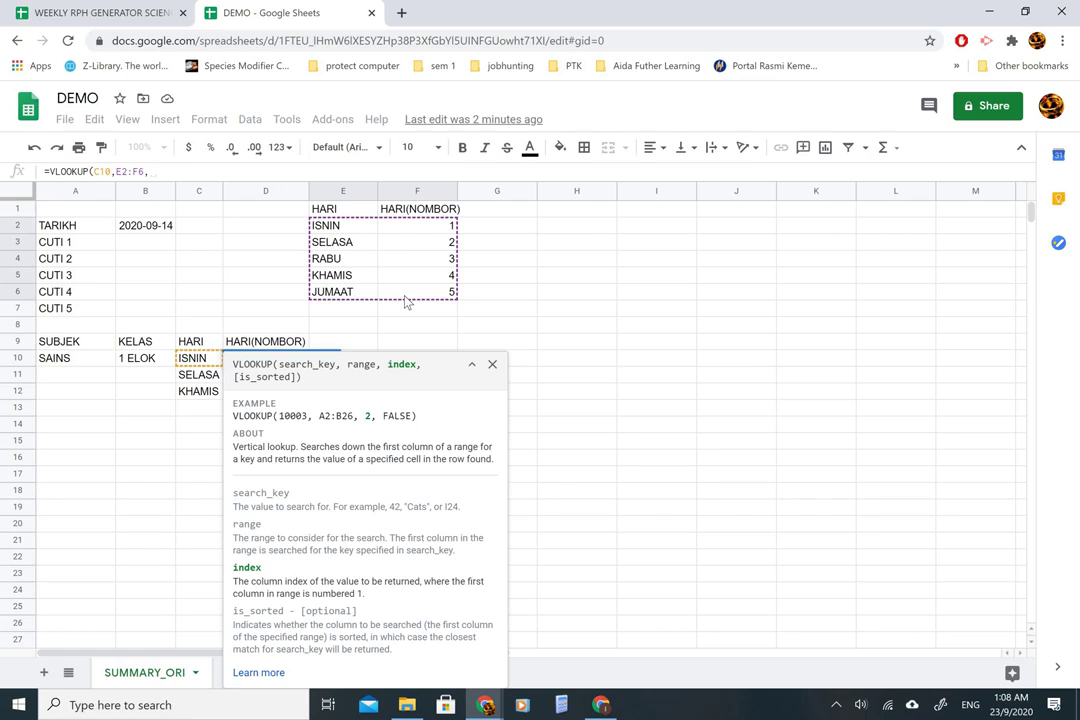
# - Complete the VLOOKUP formula in cell D10 with column index 2 and FALSE for the sorted option
pyautogui.write(',')
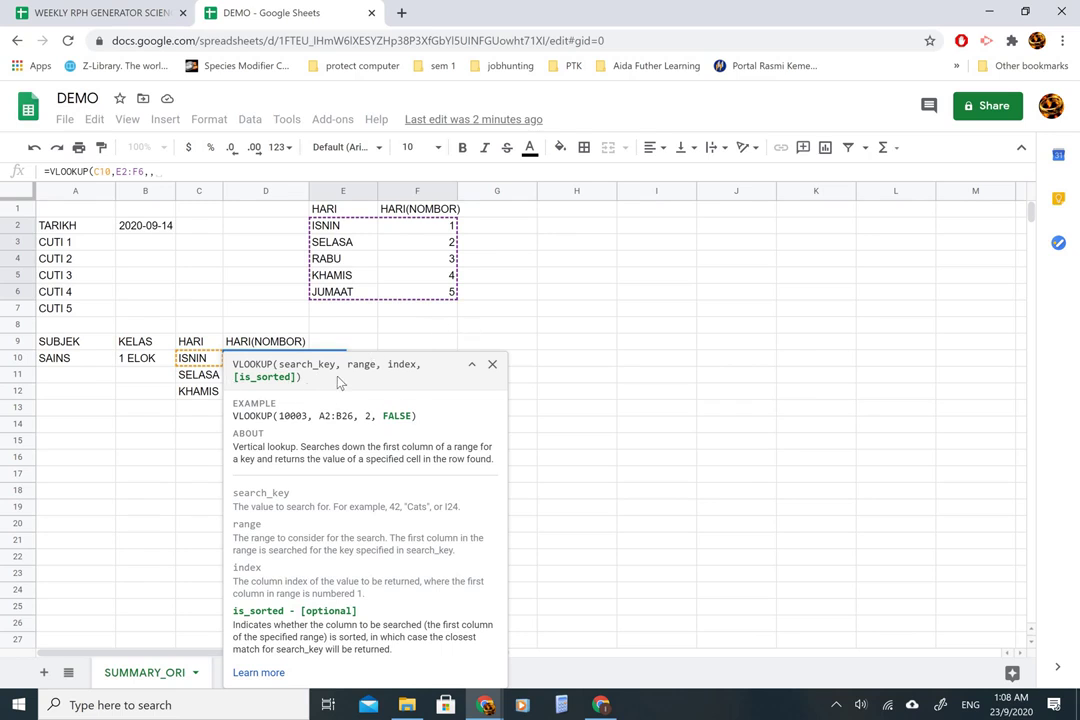
pyautogui.write('FALS')
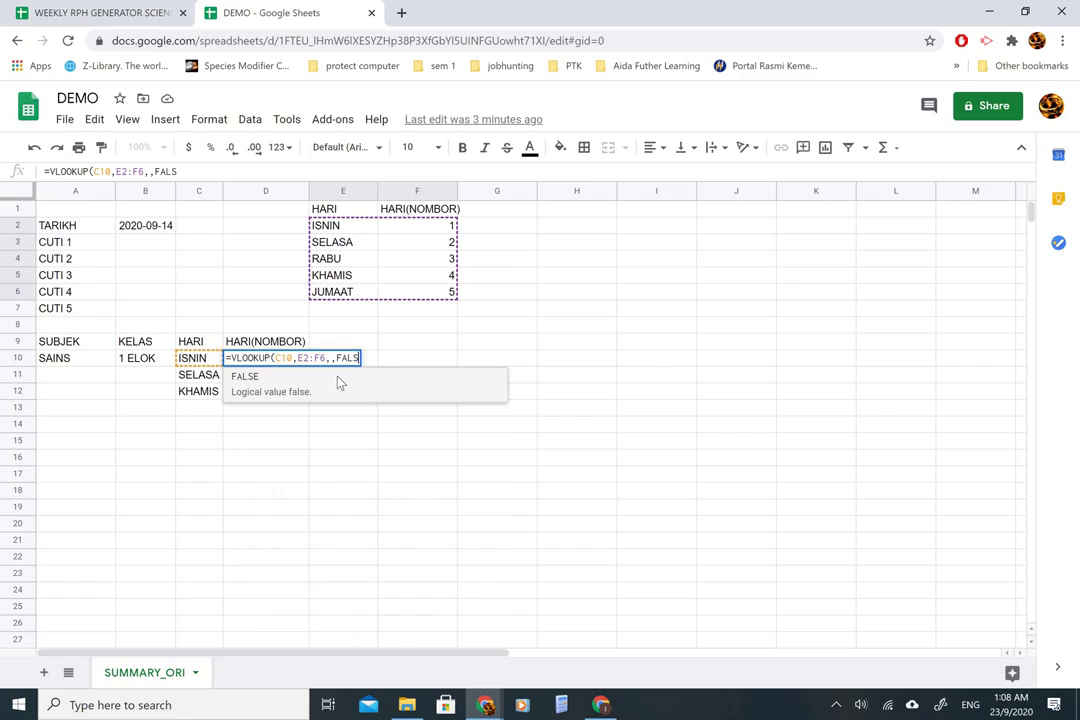
pyautogui.write('E')
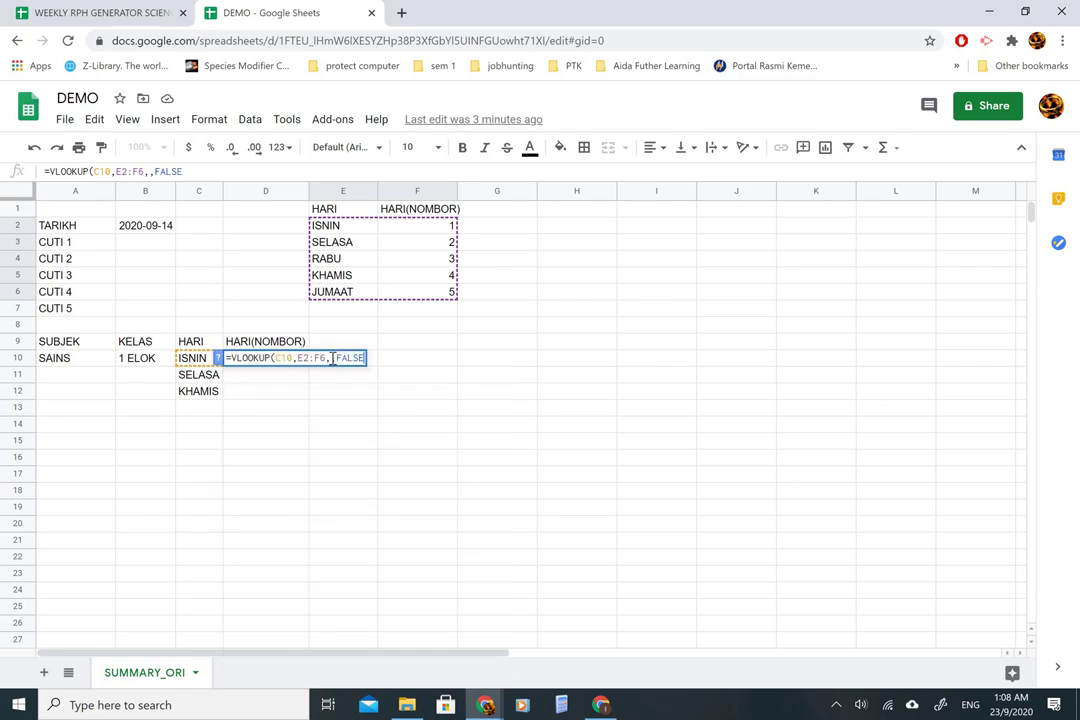
pyautogui.click(332, 358)
pyautogui.write('2')
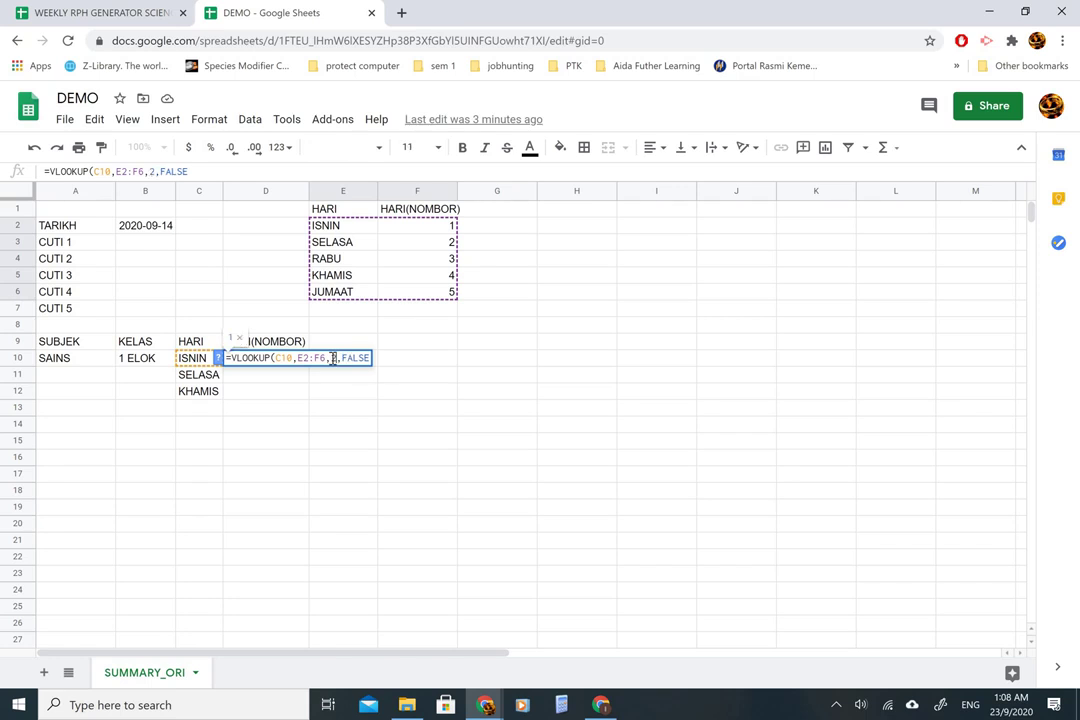
pyautogui.press('Return')
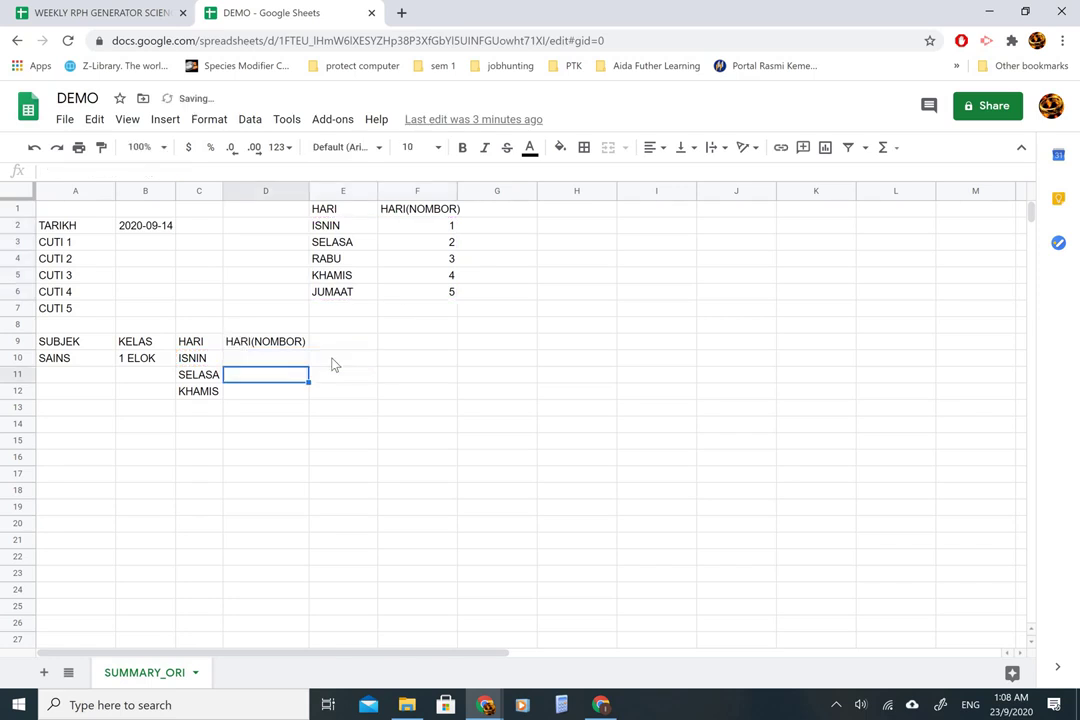
# - Fill the VLOOKUP formula from D10 down to D12 and check each timetable day against its looked-up number
pyautogui.click(280, 365)
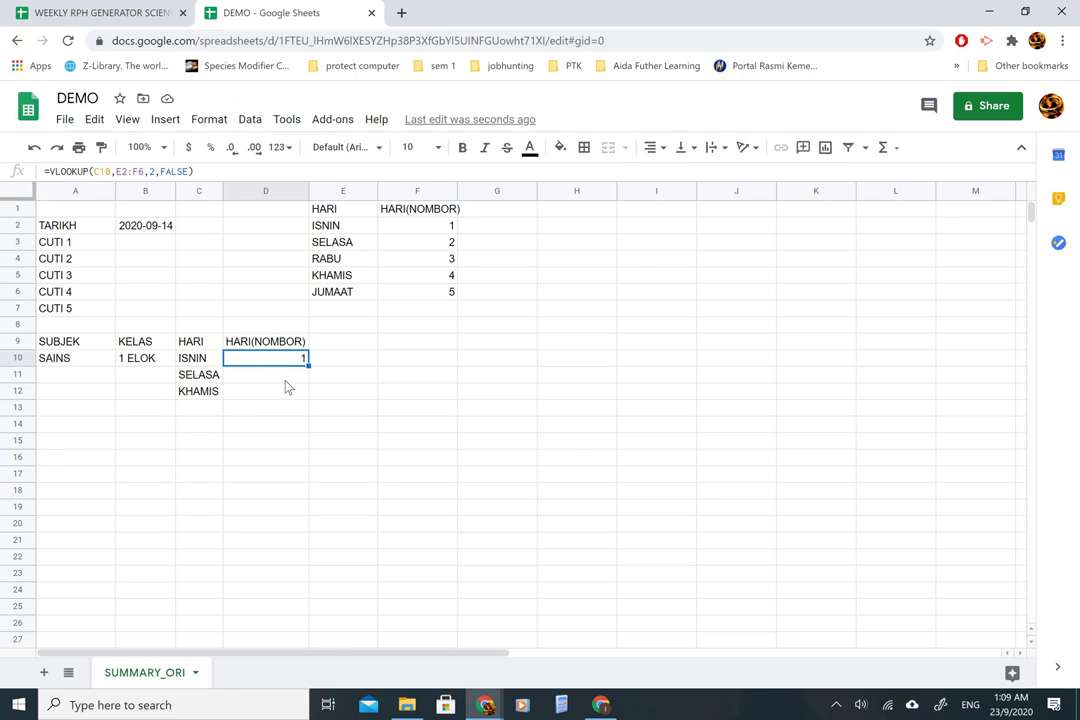
pyautogui.press('Down')
pyautogui.press('Up')
pyautogui.moveTo(308, 364); pyautogui.dragTo(308, 403)
pyautogui.click(207, 362)
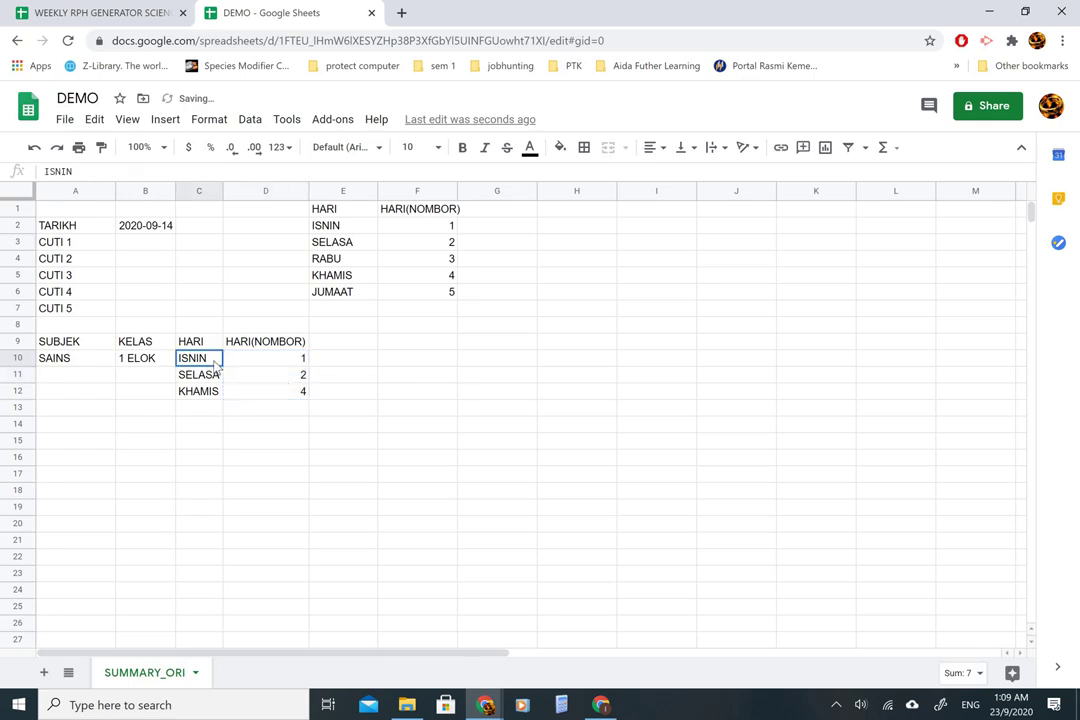
pyautogui.click(295, 362)
pyautogui.click(210, 377)
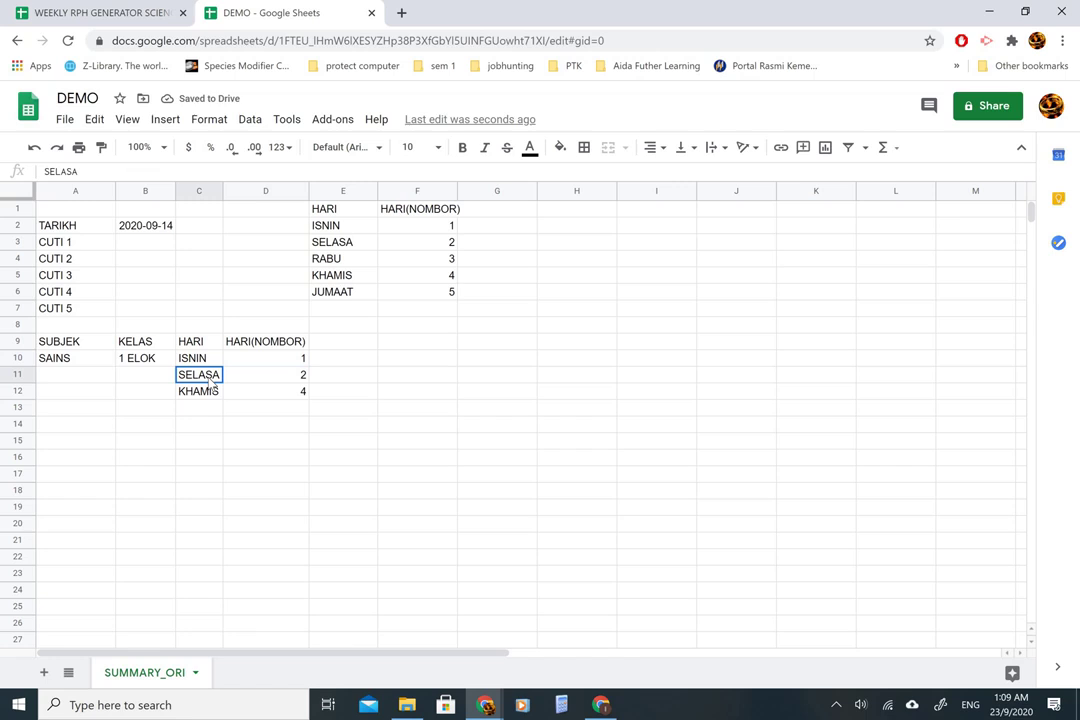
pyautogui.click(266, 384)
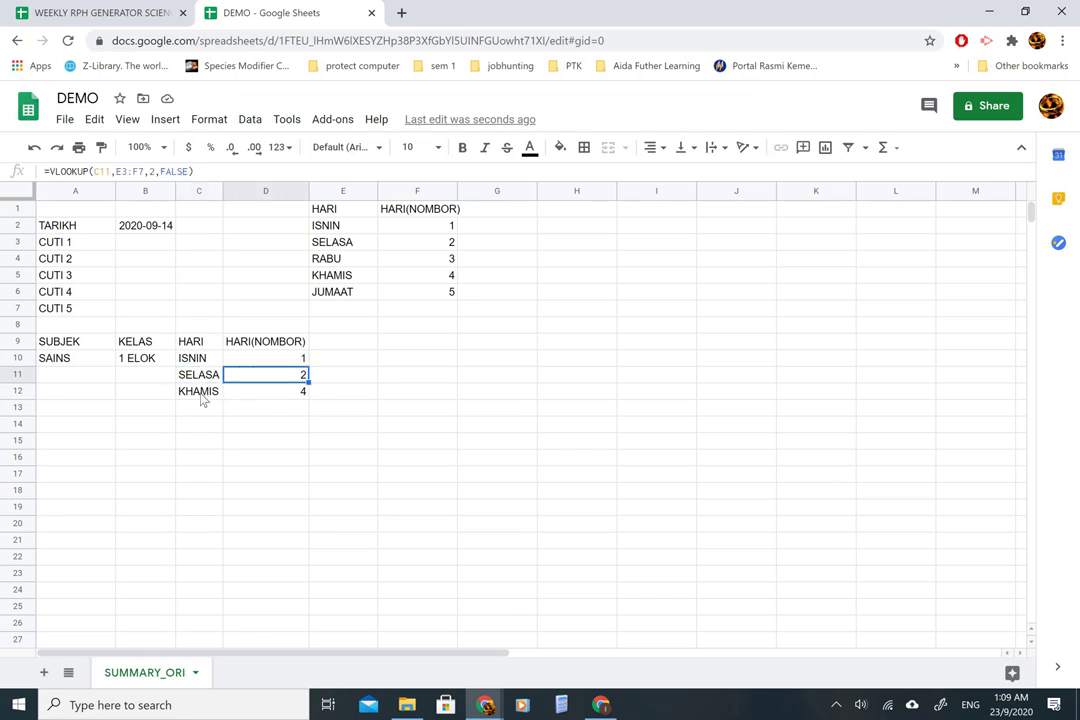
pyautogui.click(203, 397)
pyautogui.click(284, 396)
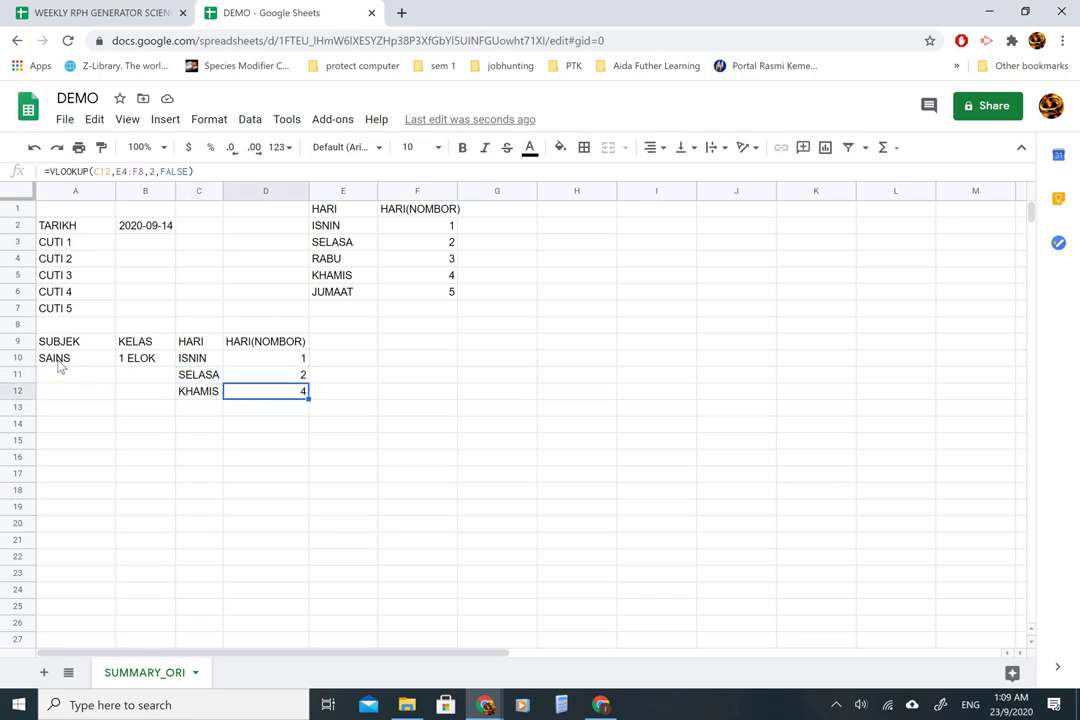
# - Copy the subject SAINS and class 1 ELOK from A10:B10 into A11:B12
pyautogui.click(58, 366)
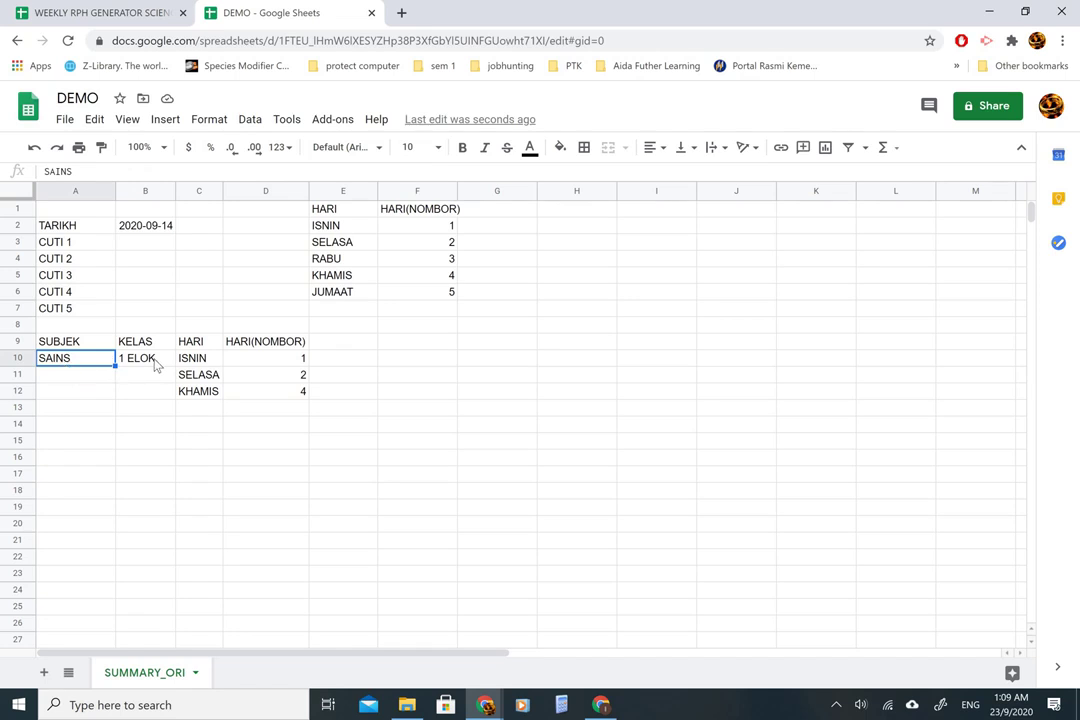
pyautogui.moveTo(155, 365); pyautogui.dragTo(68, 365)
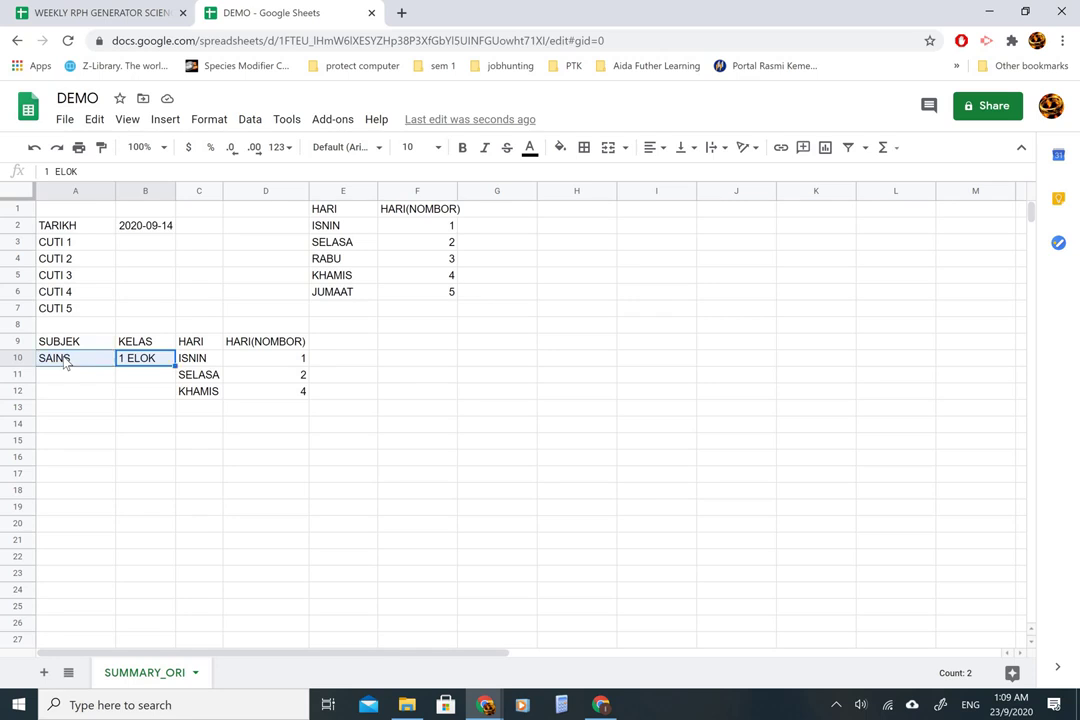
pyautogui.hotkey('ctrl', 'c')
pyautogui.moveTo(88, 379); pyautogui.dragTo(137, 396)
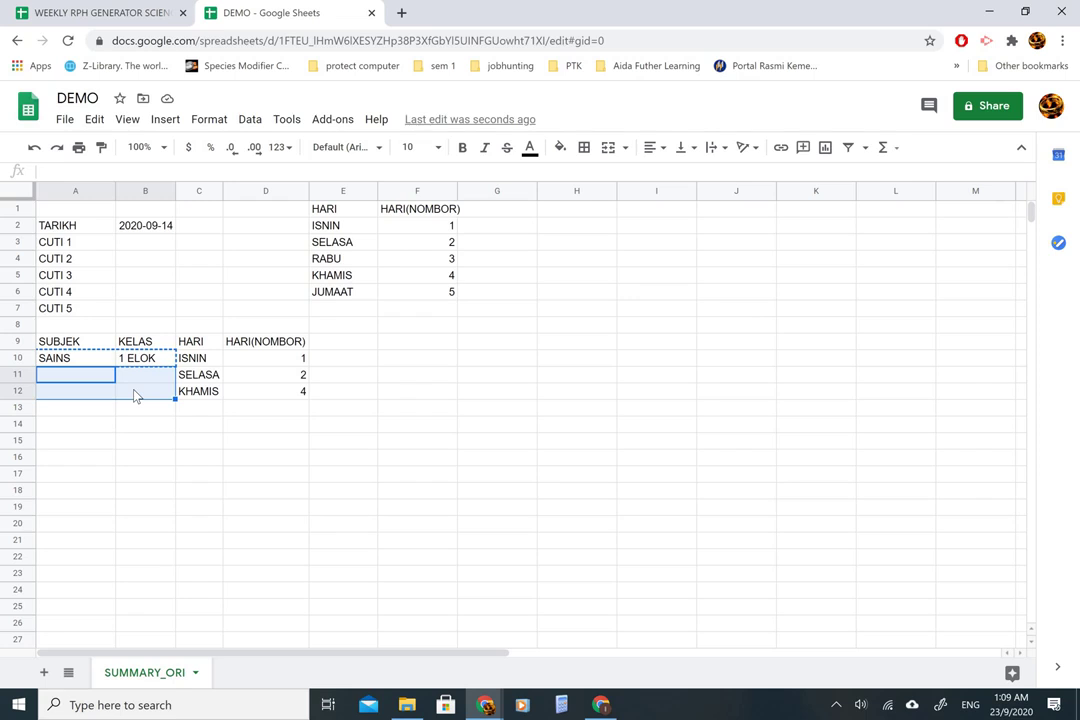
pyautogui.hotkey('ctrl', 'v')
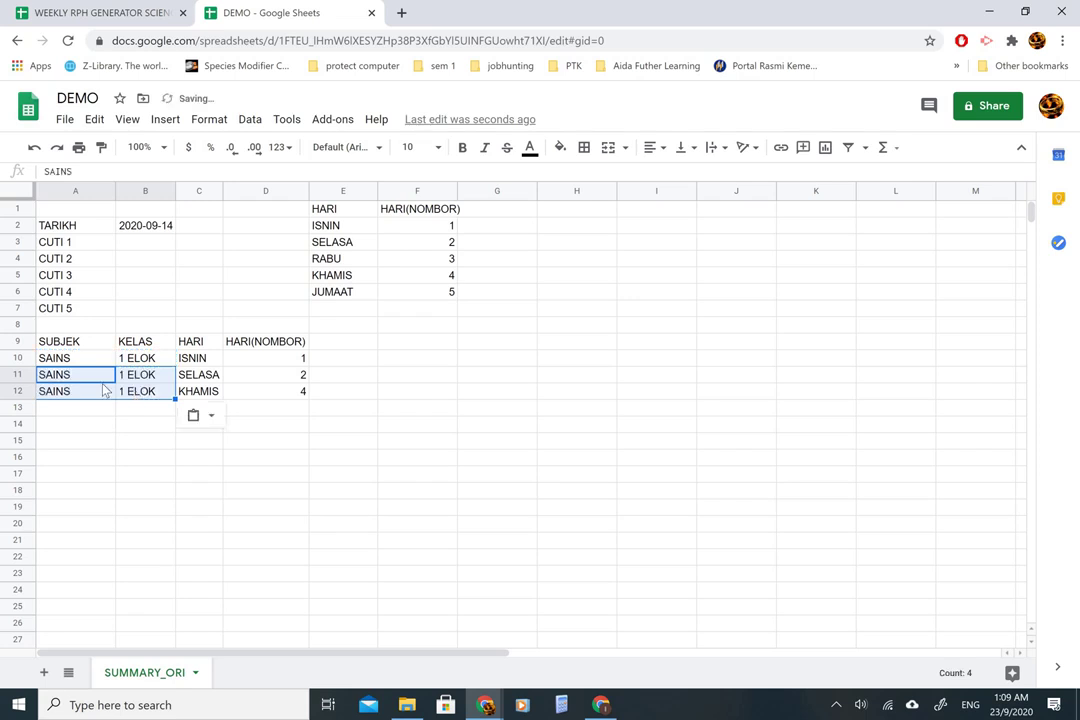
# - Add the subject SAINS to cells A13:A15 in the SUBJEK column for three more timetable rows
pyautogui.click(70, 363)
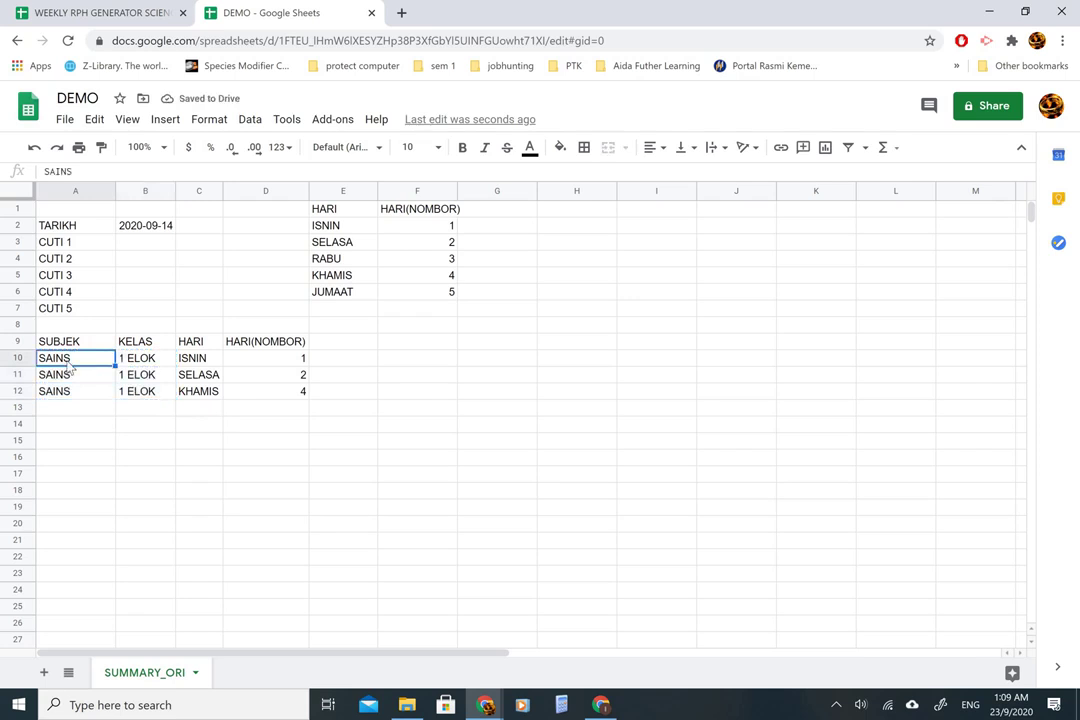
pyautogui.press('Down')
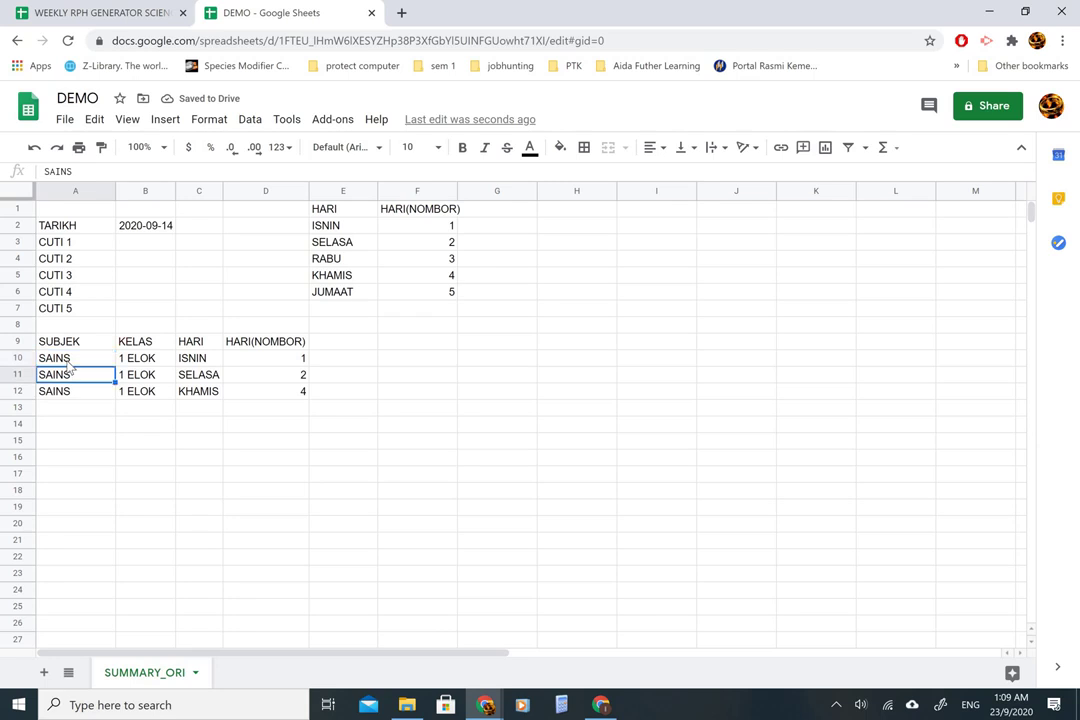
pyautogui.press('Right')
pyautogui.press('Down')
pyautogui.press('Left')
pyautogui.press('Down')
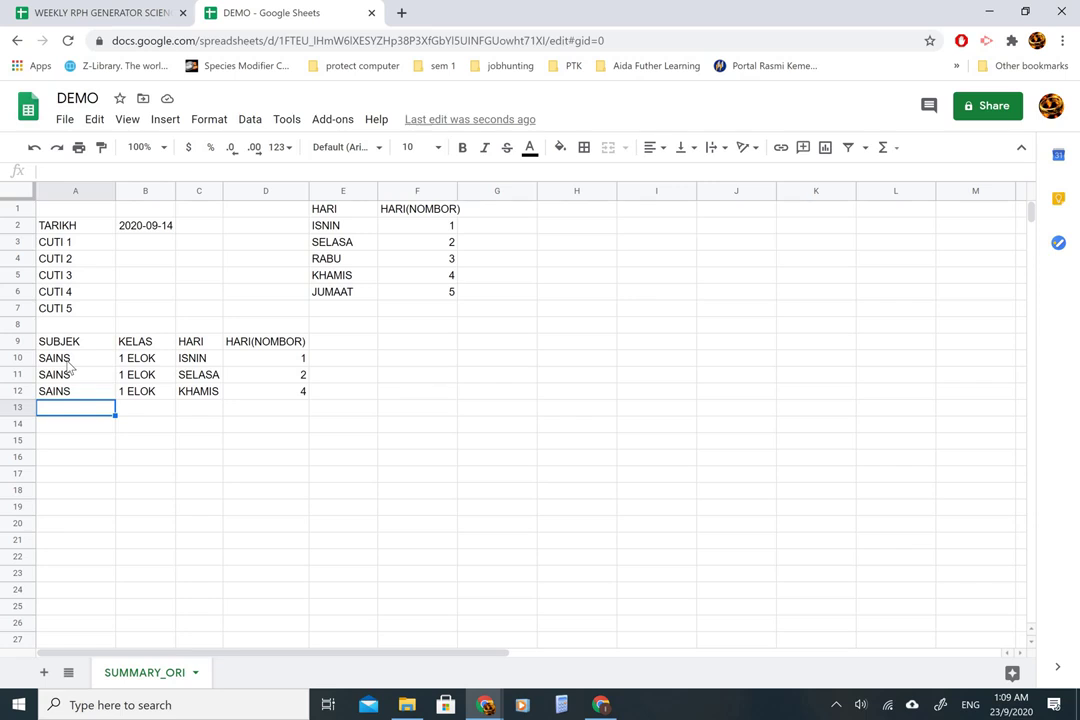
pyautogui.moveTo(67, 362); pyautogui.dragTo(140, 418)
# - Enter the class 4 BAIK in B13 under KELAS and copy it to B14:B15
pyautogui.click(140, 416)
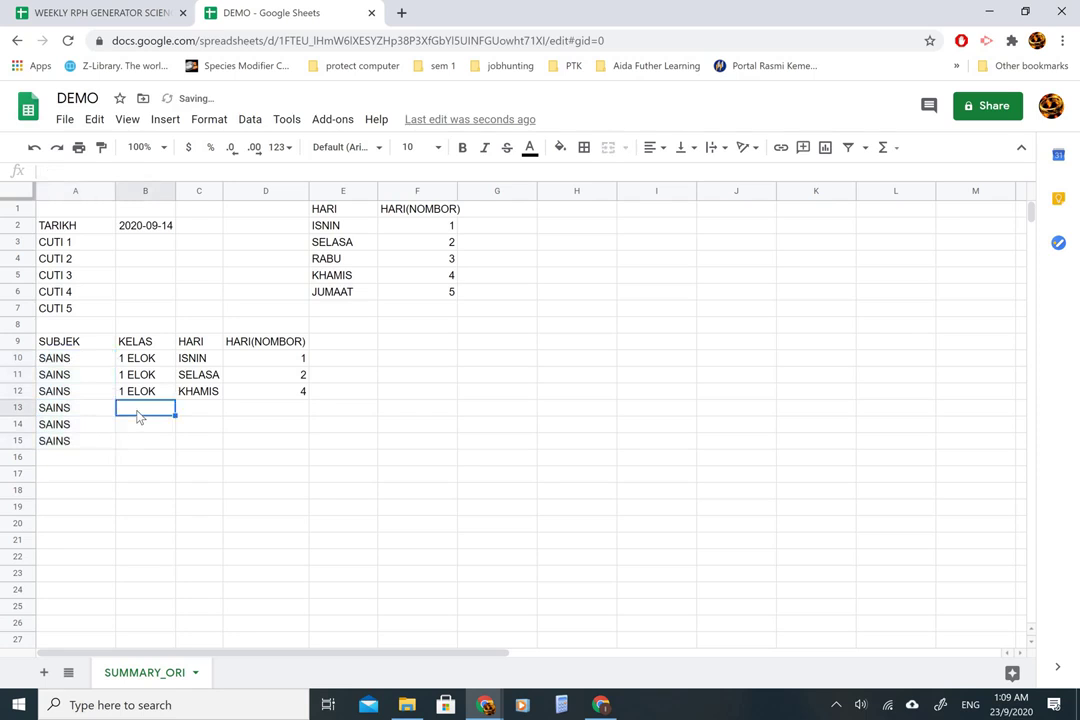
pyautogui.write('4')
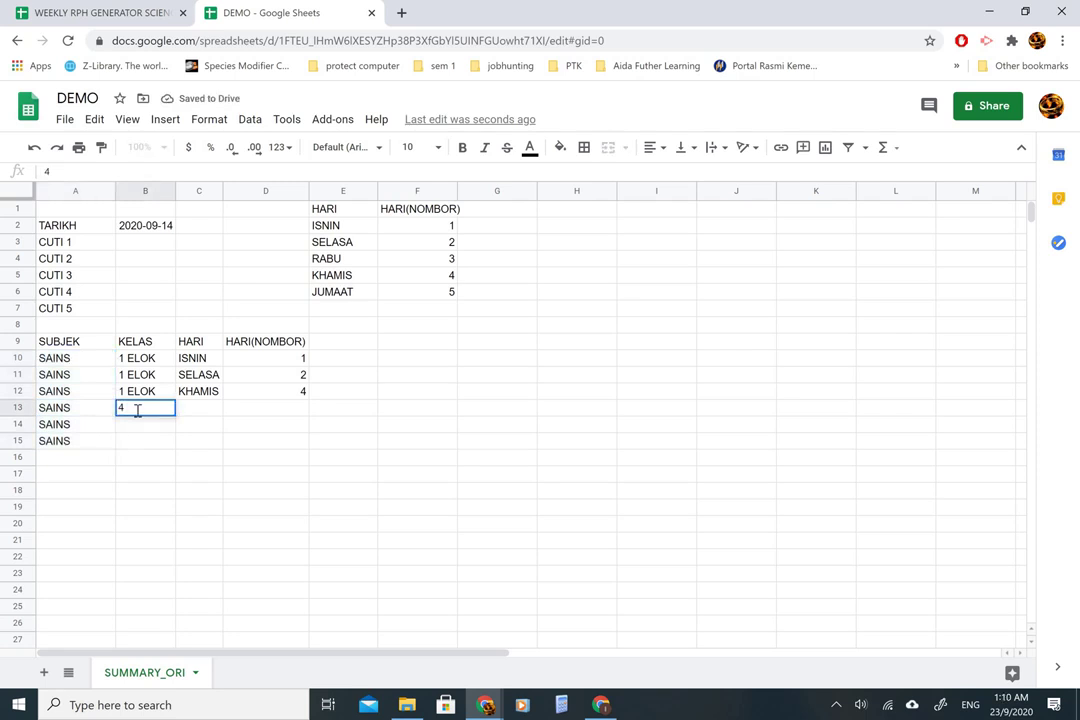
pyautogui.write(' BAIK')
pyautogui.press('Return')
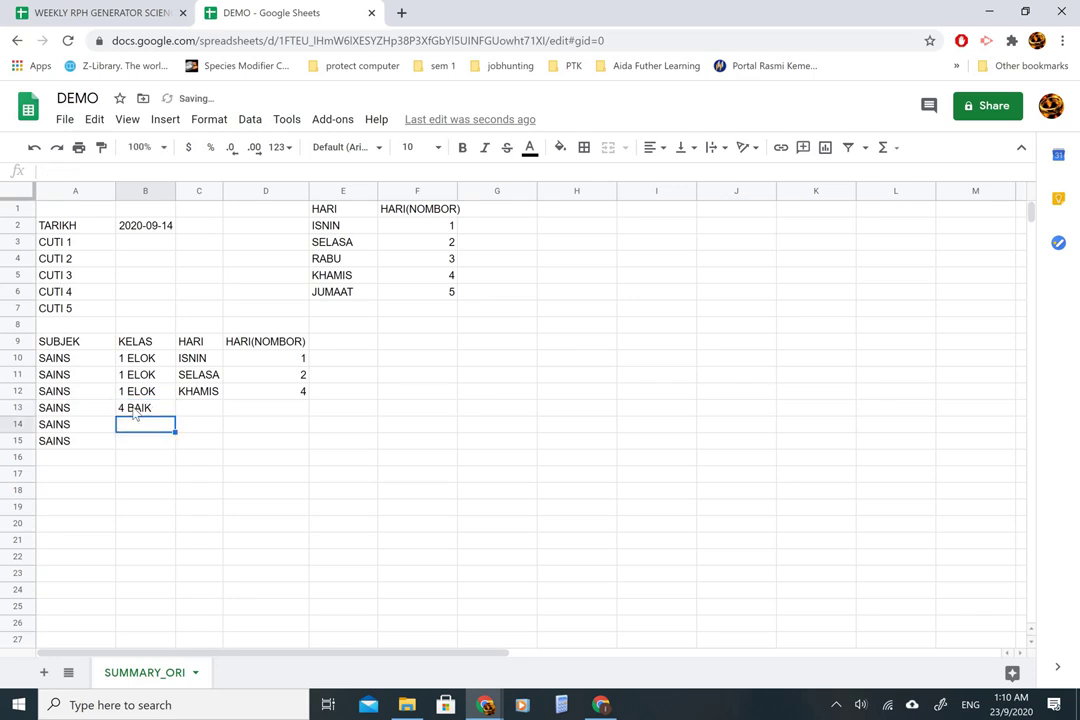
pyautogui.click(136, 412)
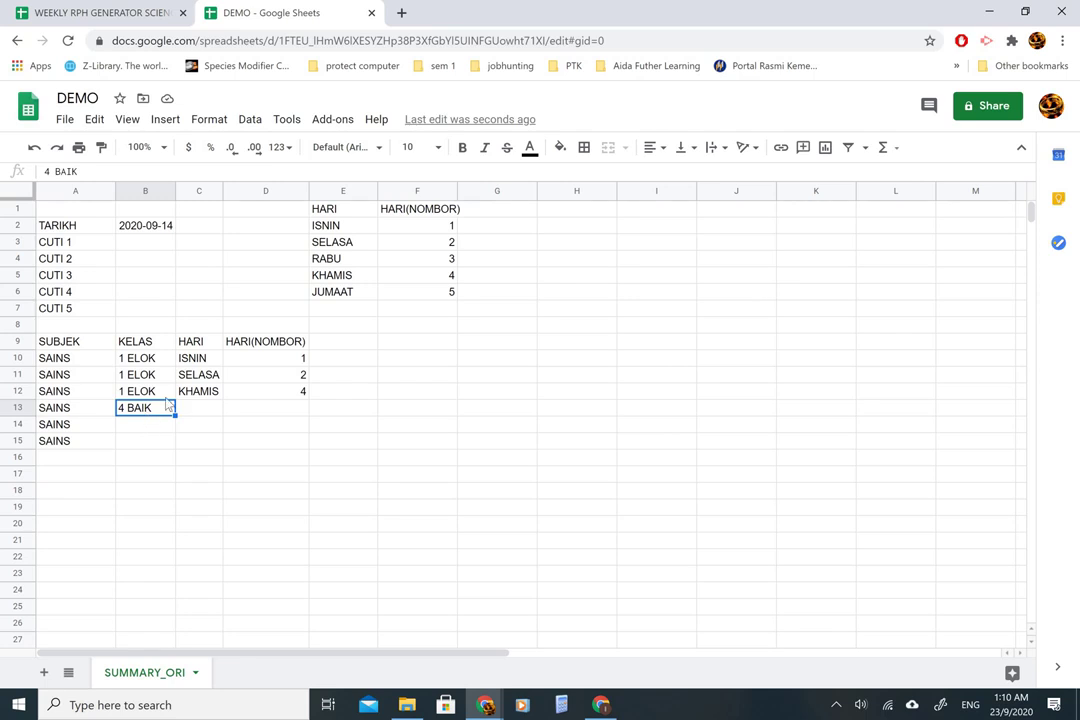
pyautogui.hotkey('ctrl', 'c')
pyautogui.moveTo(139, 430); pyautogui.dragTo(137, 450)
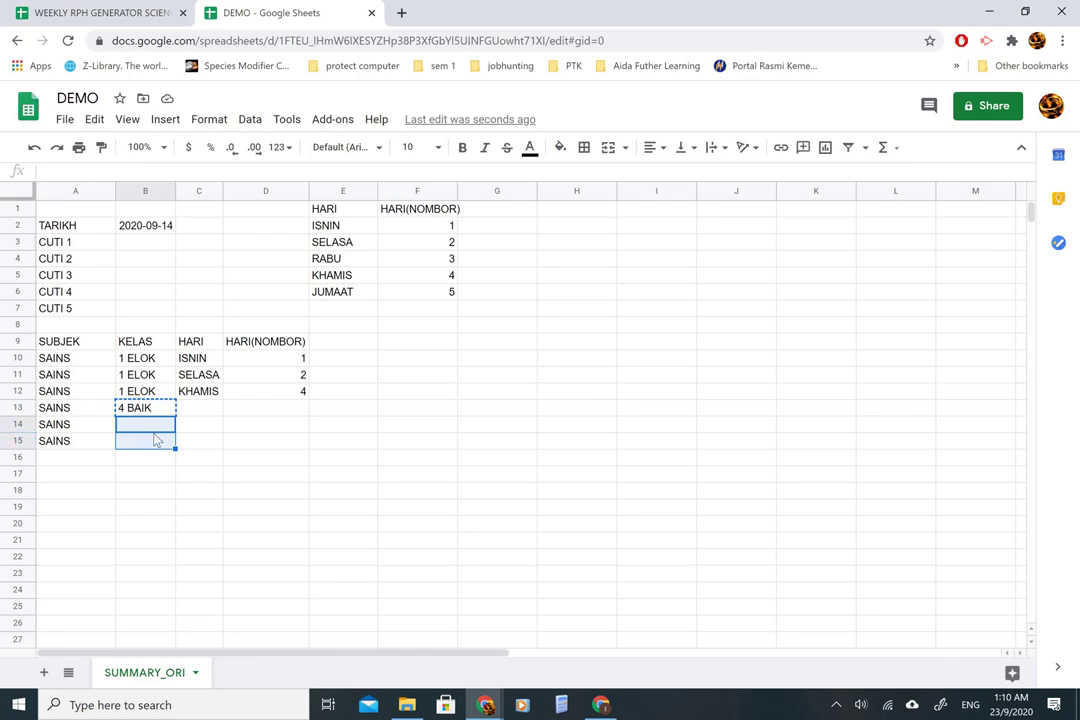
pyautogui.hotkey('ctrl', 'v')
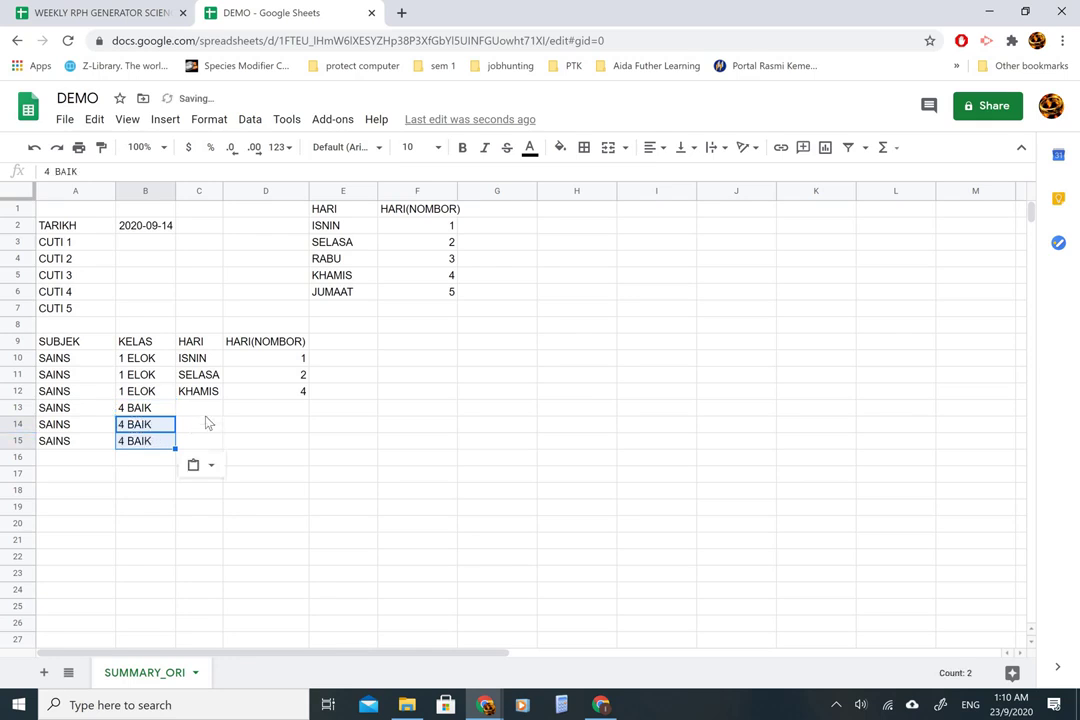
# - Enter the days ISNIN, RABU and KHAMIS in C13:C15 for the 4 BAIK class
pyautogui.click(203, 412)
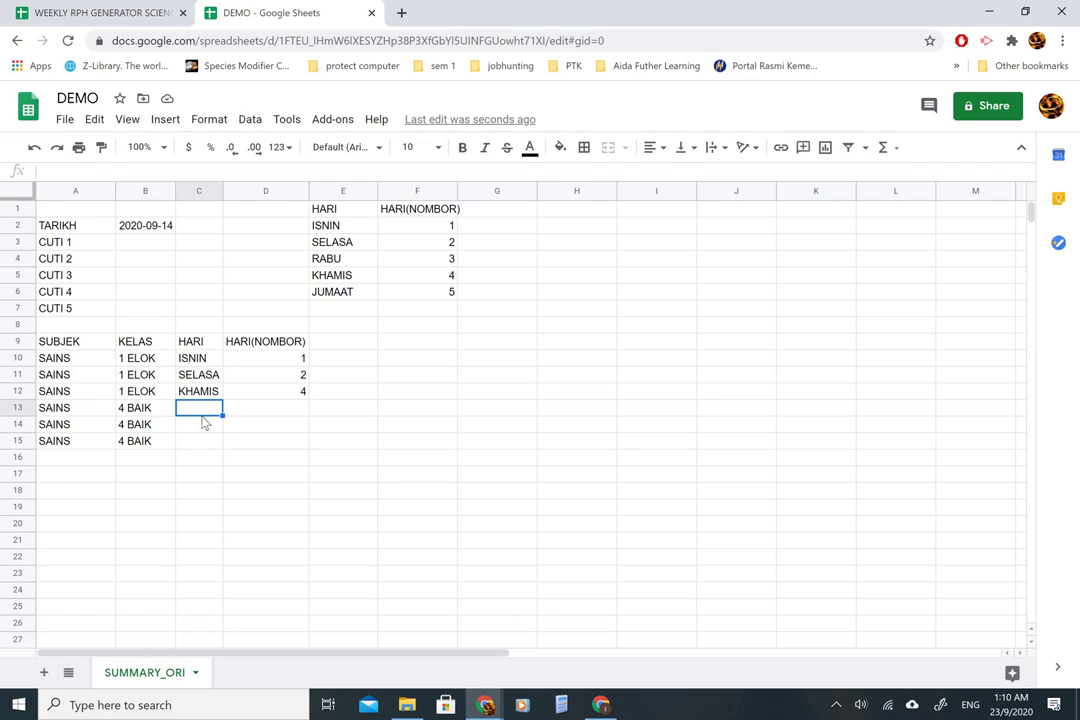
pyautogui.write('ISNIN')
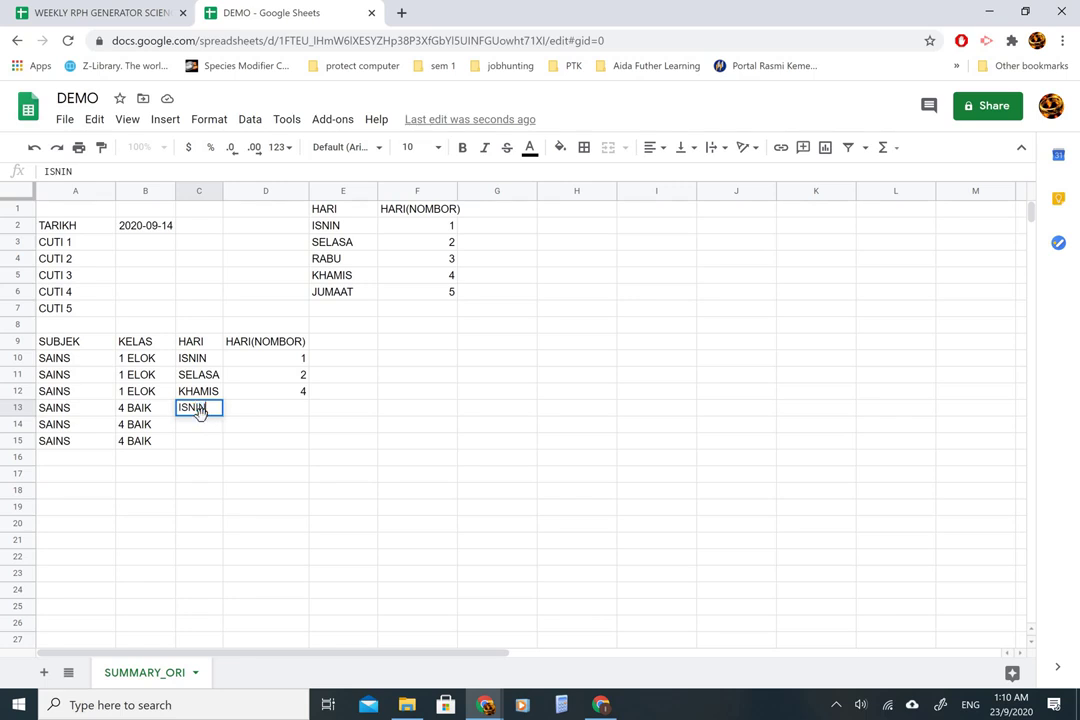
pyautogui.press('Return')
pyautogui.write('RABU')
pyautogui.press('Return')
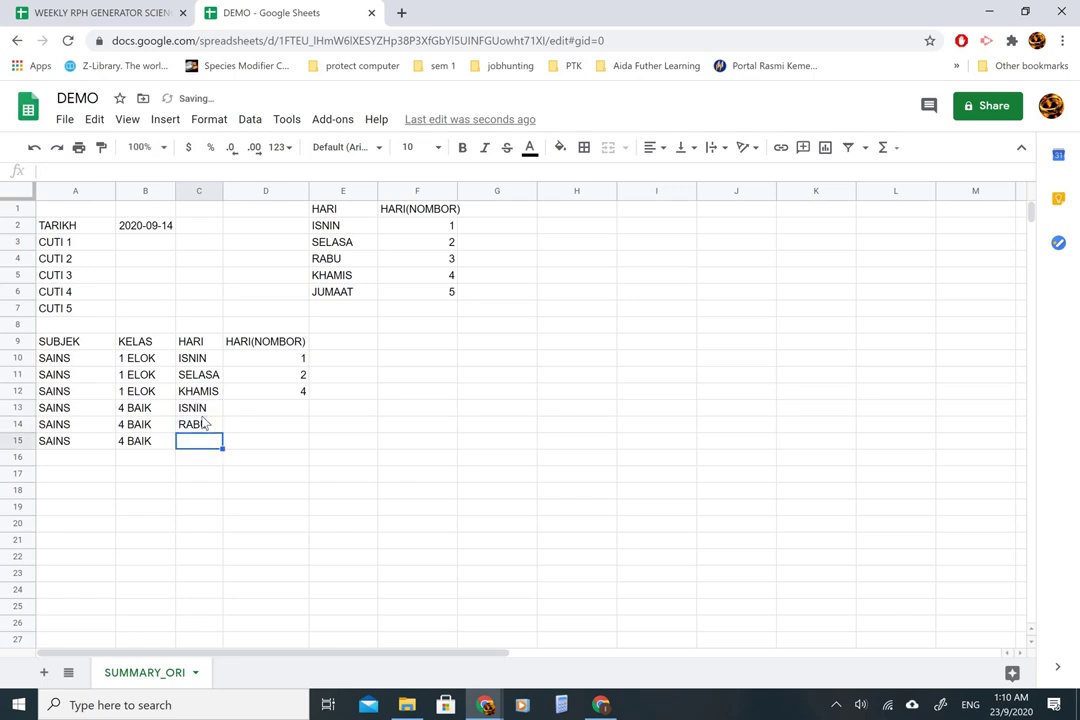
pyautogui.write('KHAMIS')
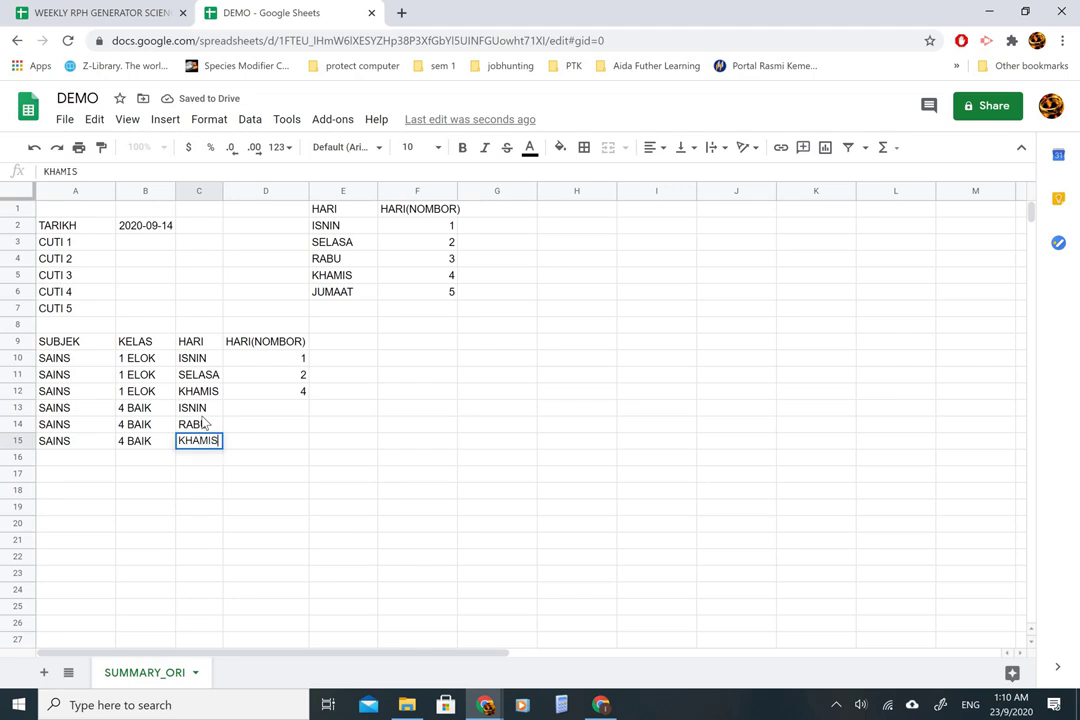
pyautogui.press('Return')
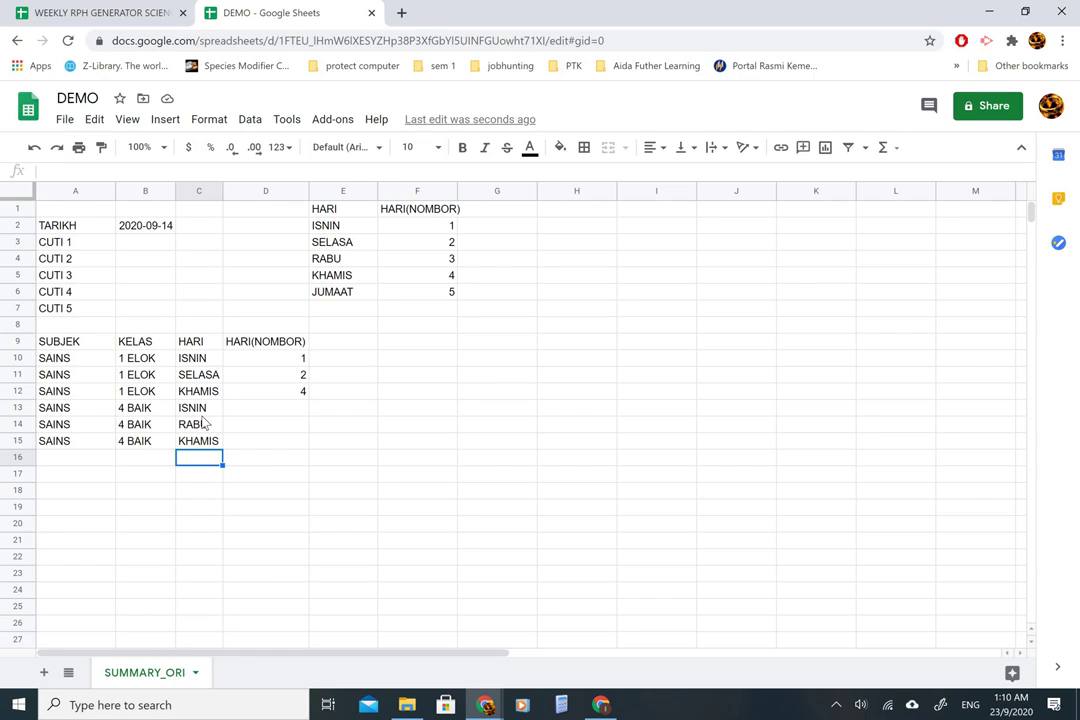
# - Fill the VLOOKUP formula from D12 down to D15
pyautogui.click(283, 391)
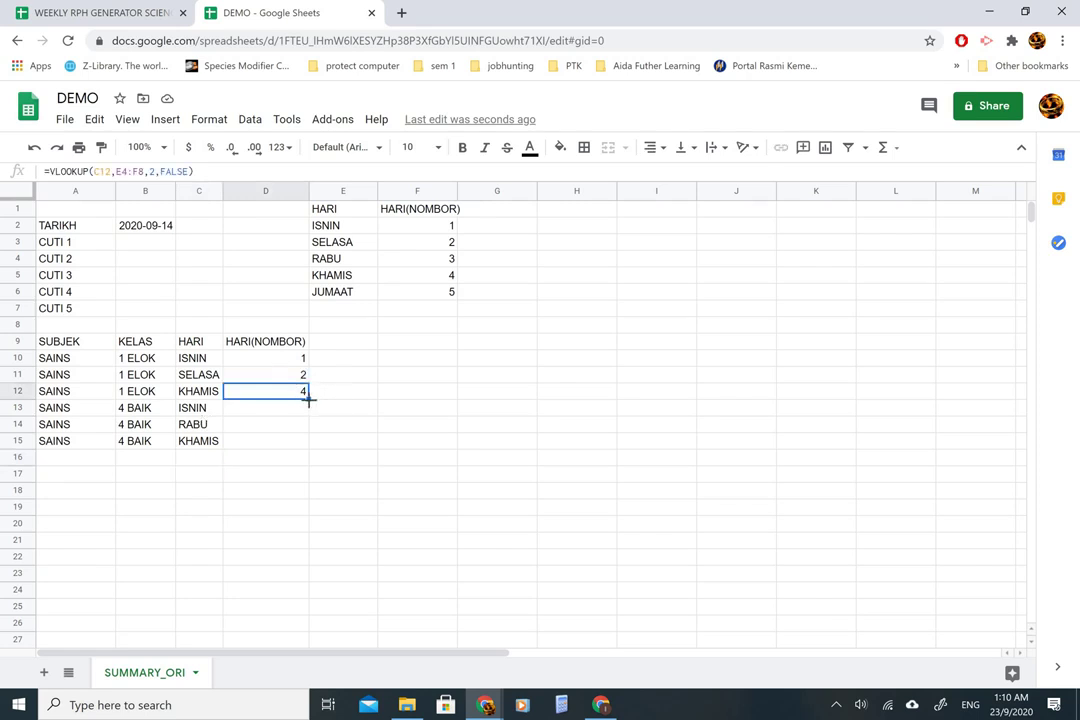
pyautogui.moveTo(309, 399); pyautogui.dragTo(306, 458)
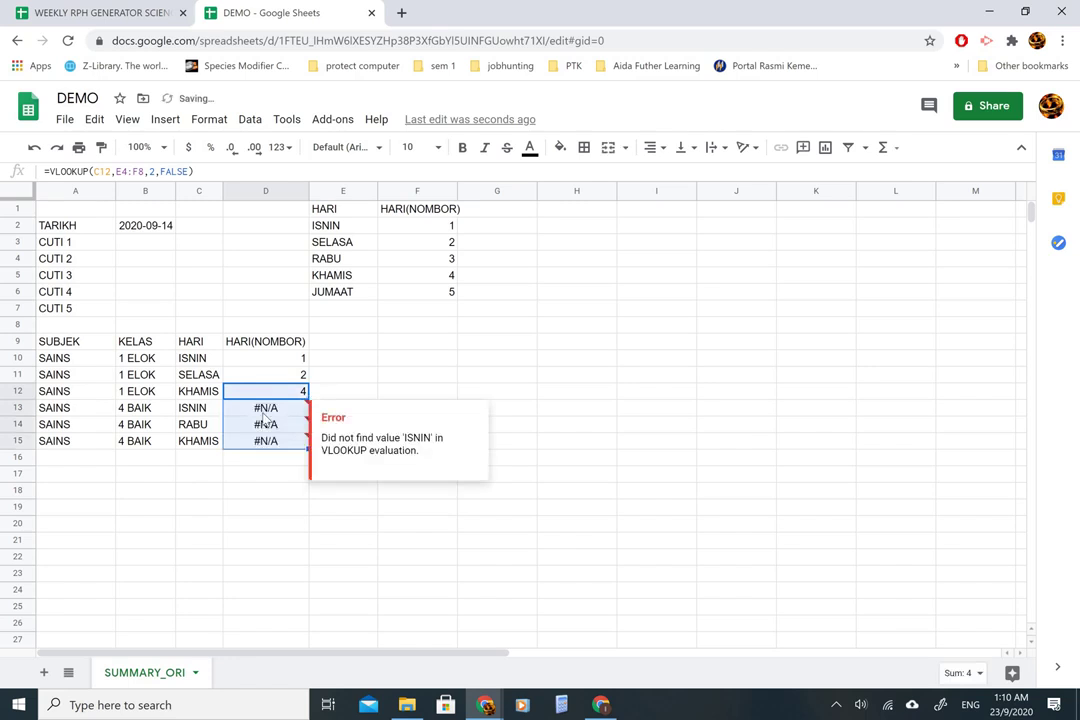
# - Inspect the VLOOKUP formulas in D13, D12 and D10 and compare which day table ranges they reference
pyautogui.click(264, 410)
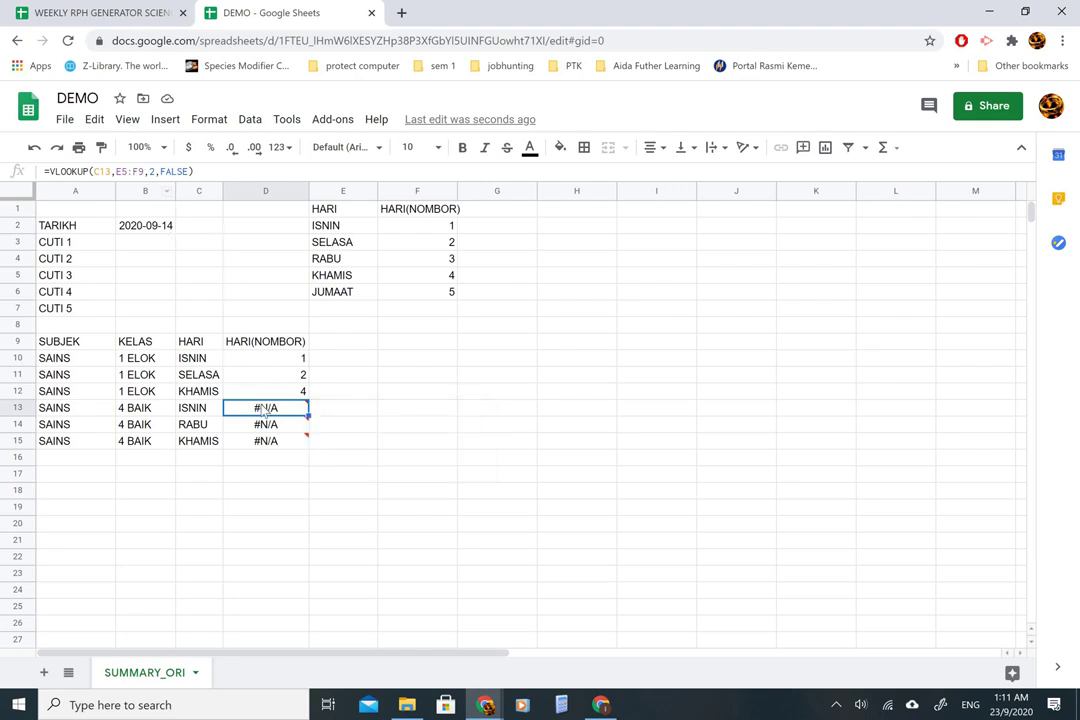
pyautogui.click(137, 171)
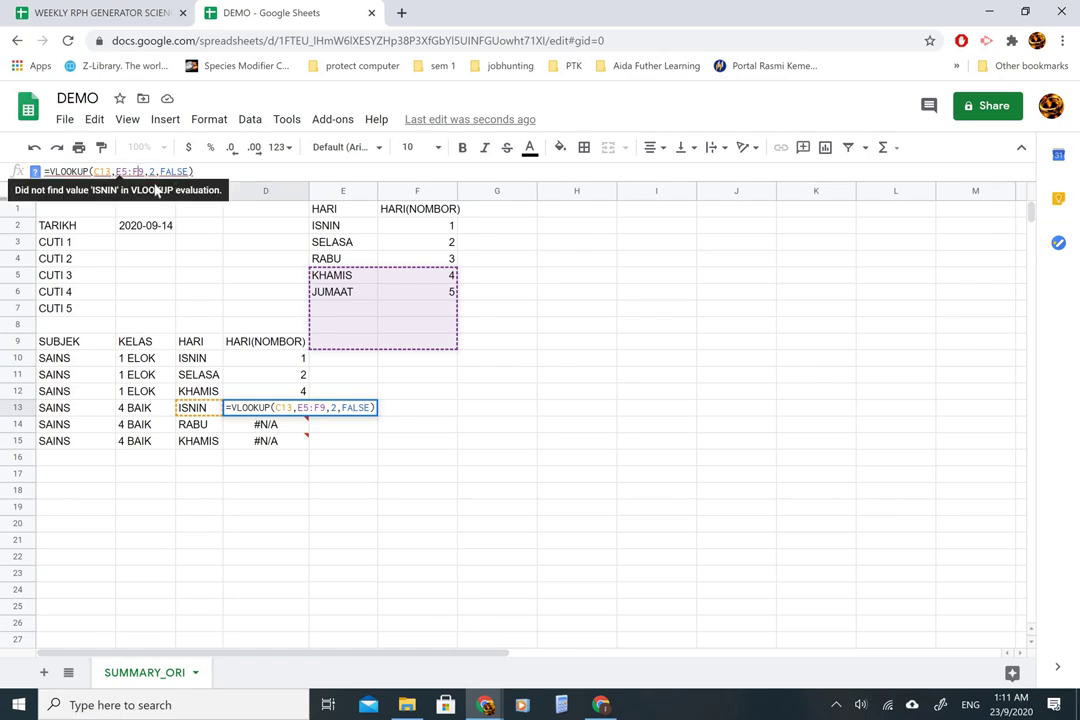
pyautogui.press('Return')
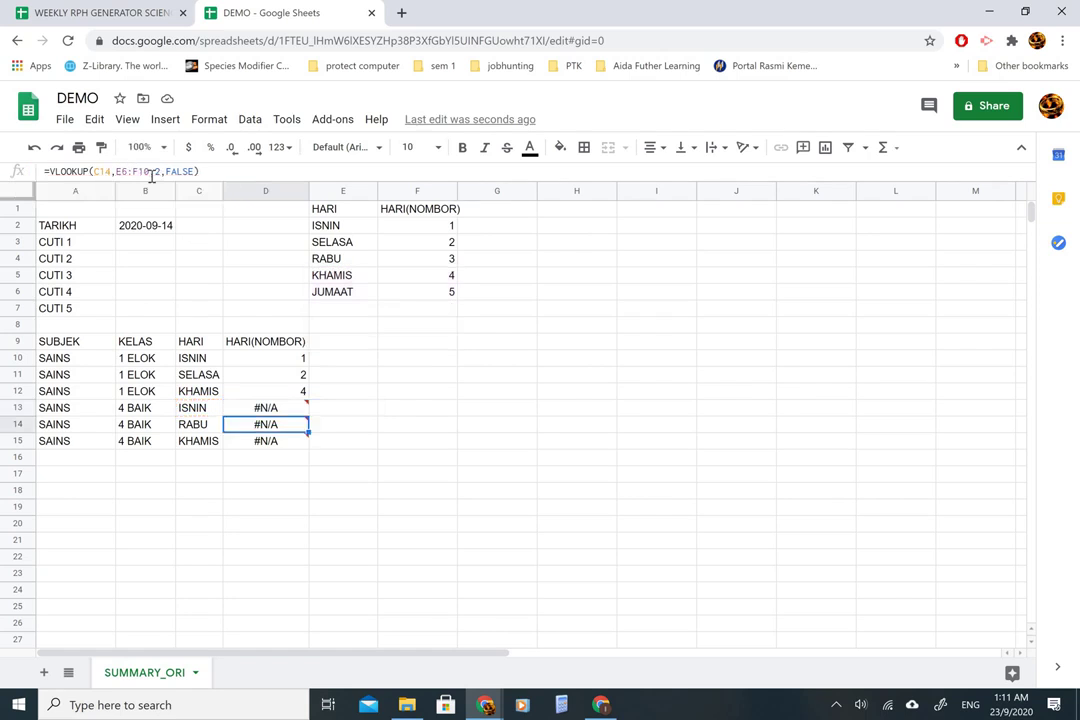
pyautogui.press('Up')
pyautogui.press('Up')
pyautogui.click(131, 171)
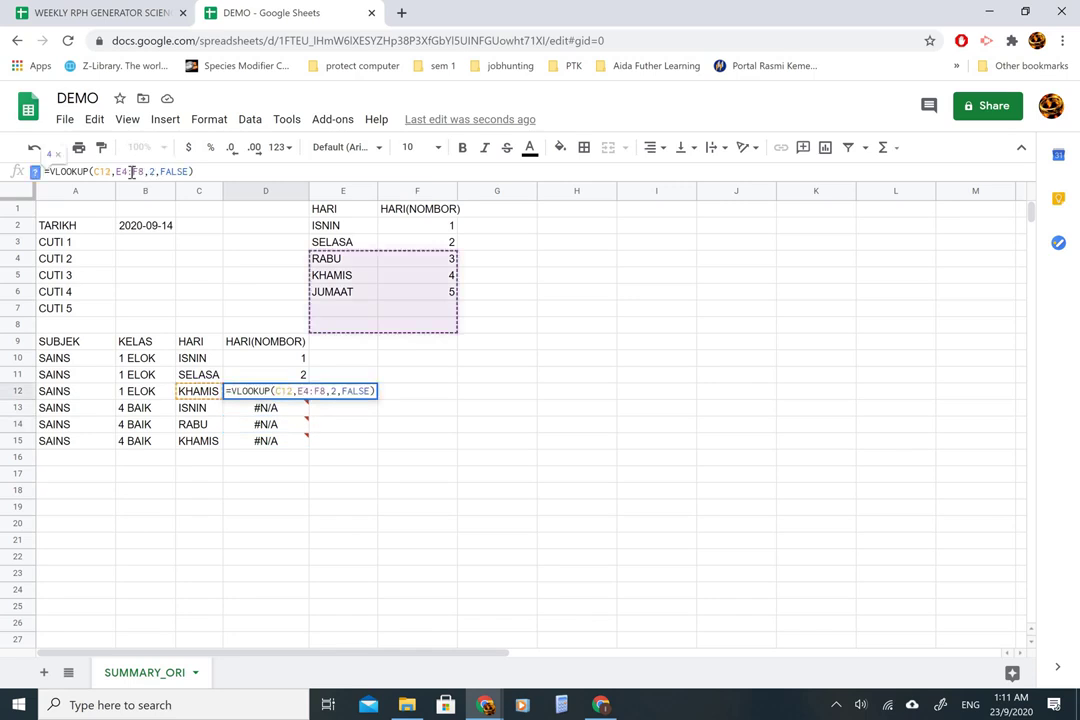
pyautogui.press('Return')
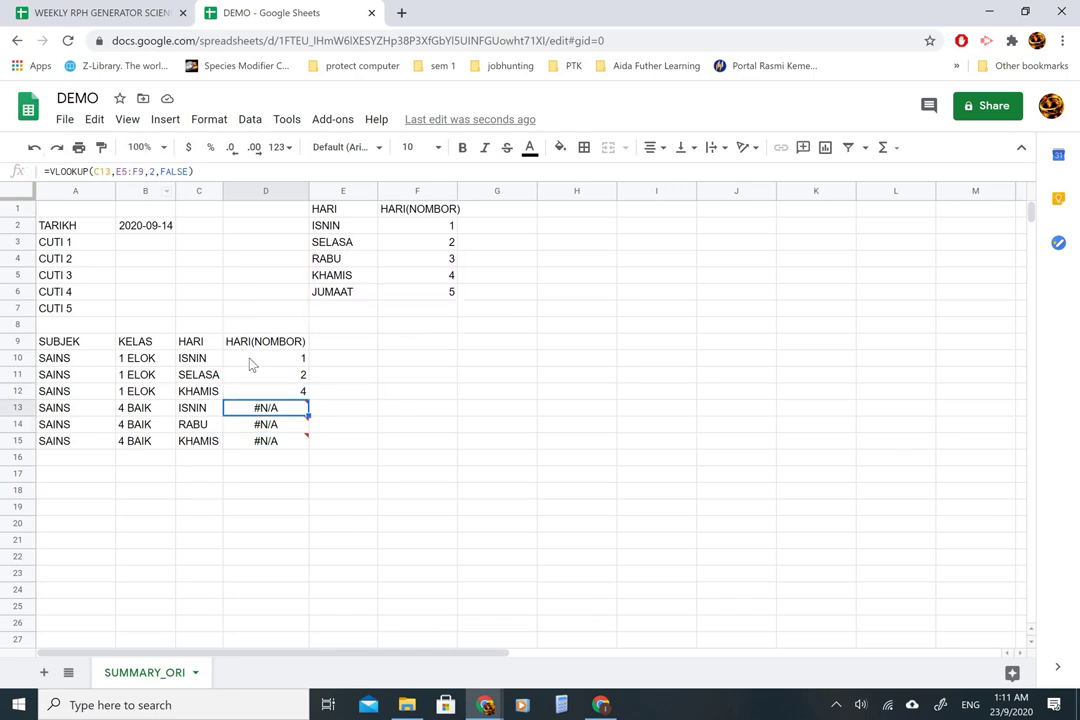
pyautogui.click(252, 362)
pyautogui.click(131, 171)
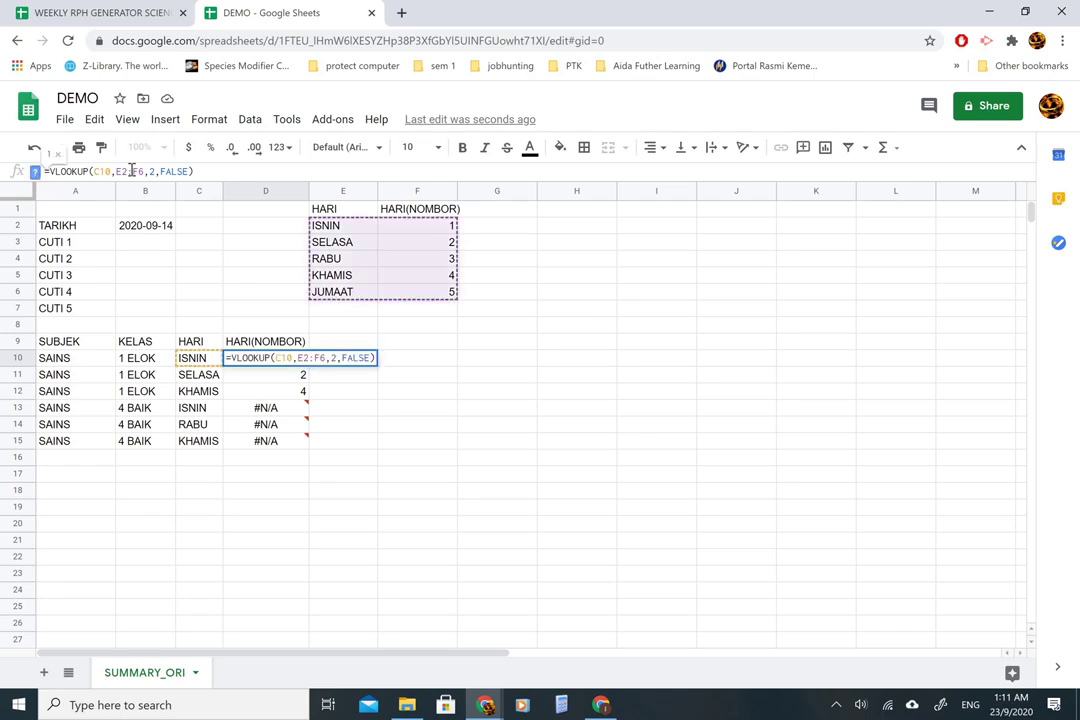
pyautogui.press('Return')
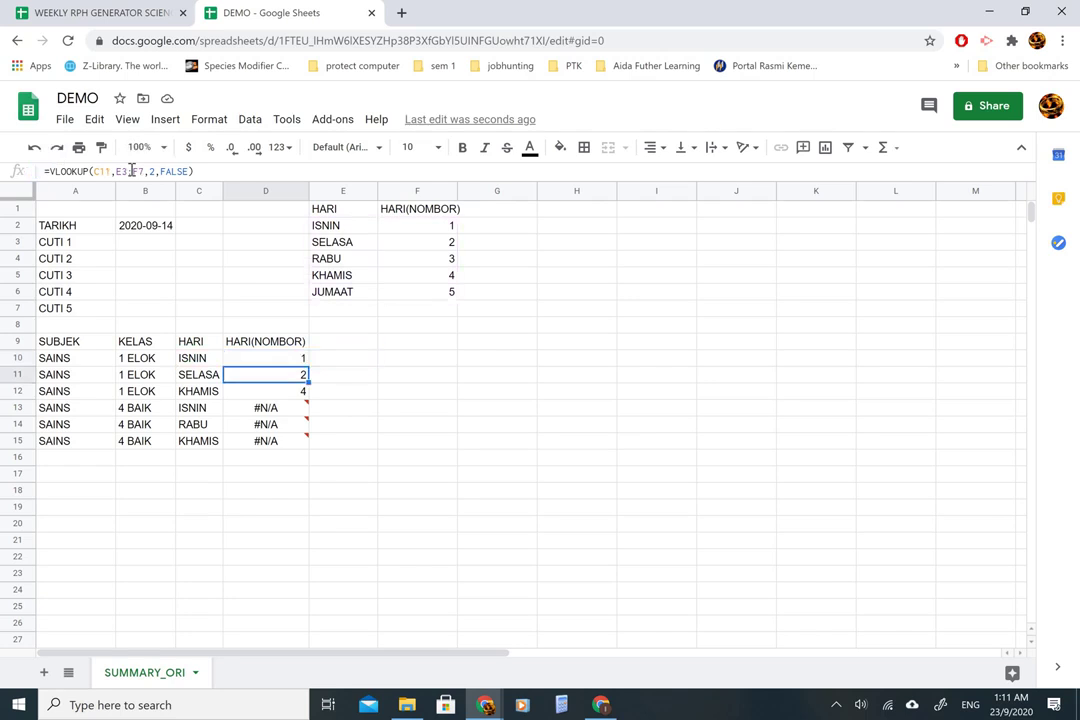
# - Examine the VLOOKUP table ranges in D11 and D12 and compare them with the day lookup table in E2:F6
pyautogui.click(131, 171)
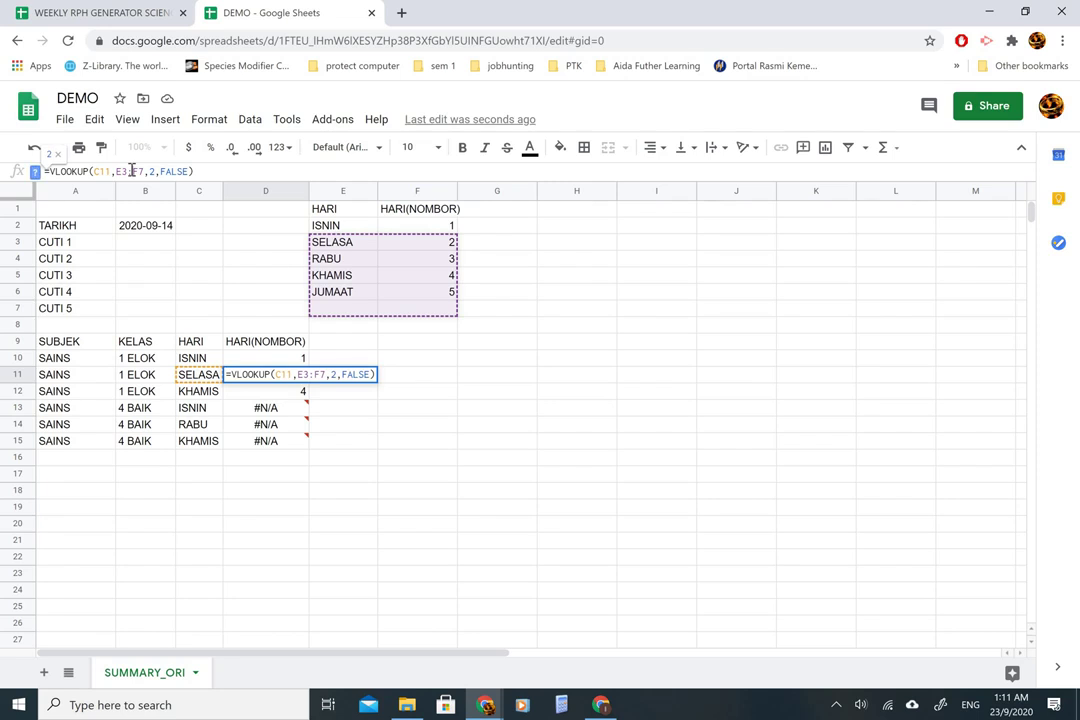
pyautogui.press('Return')
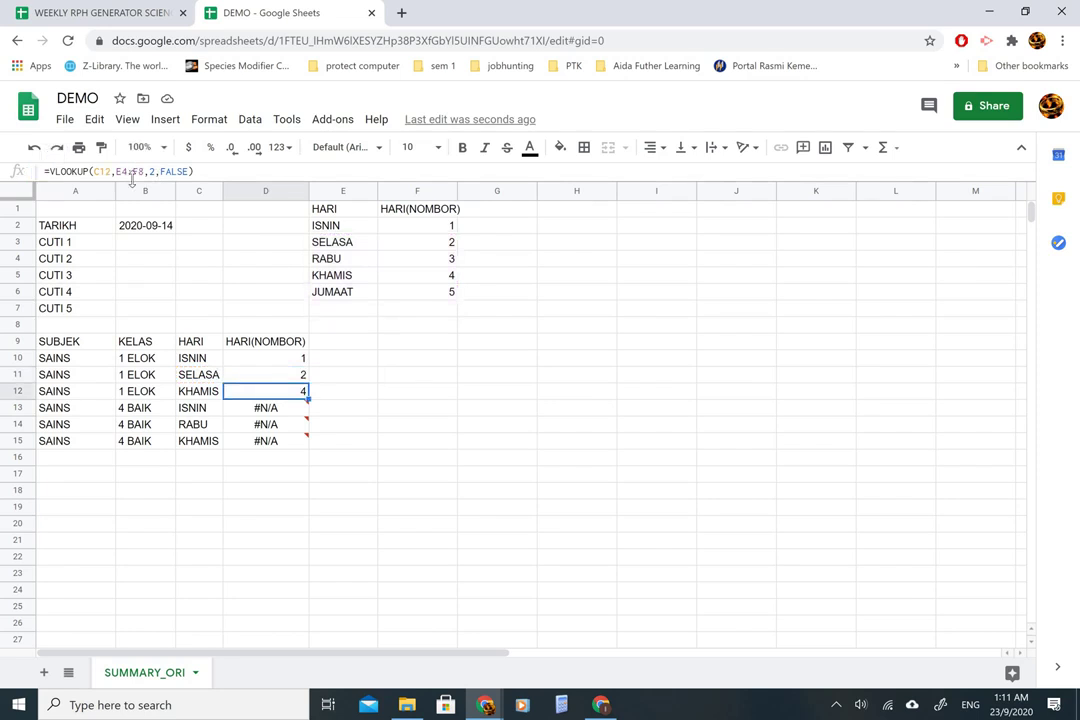
pyautogui.press('Up')
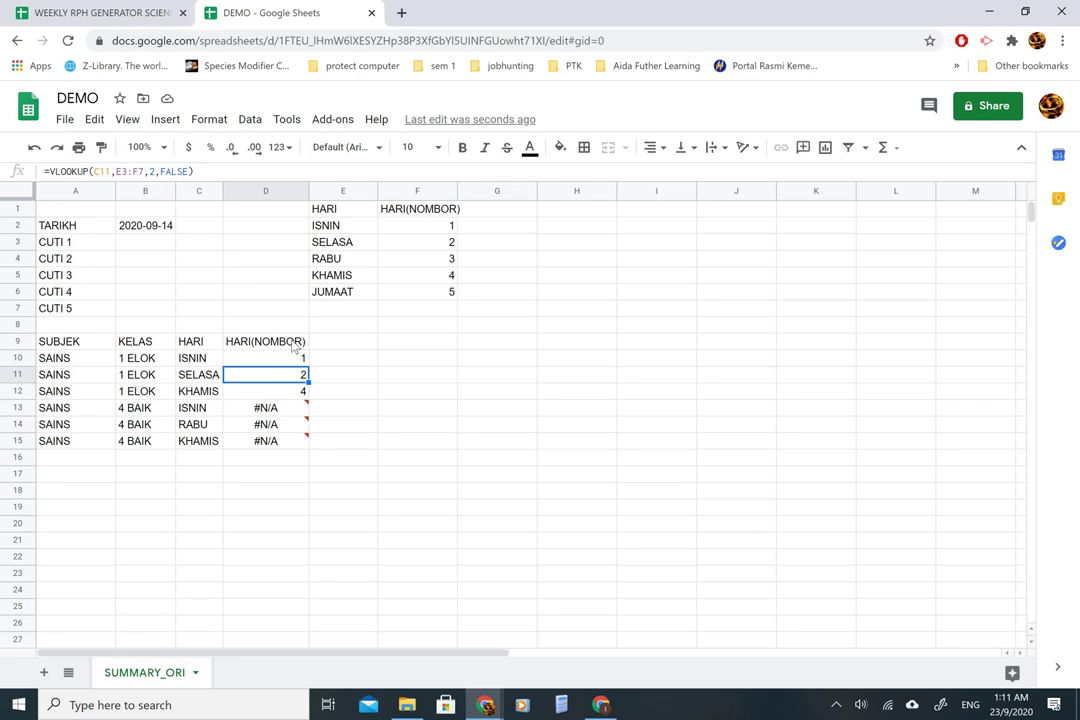
pyautogui.click(138, 172)
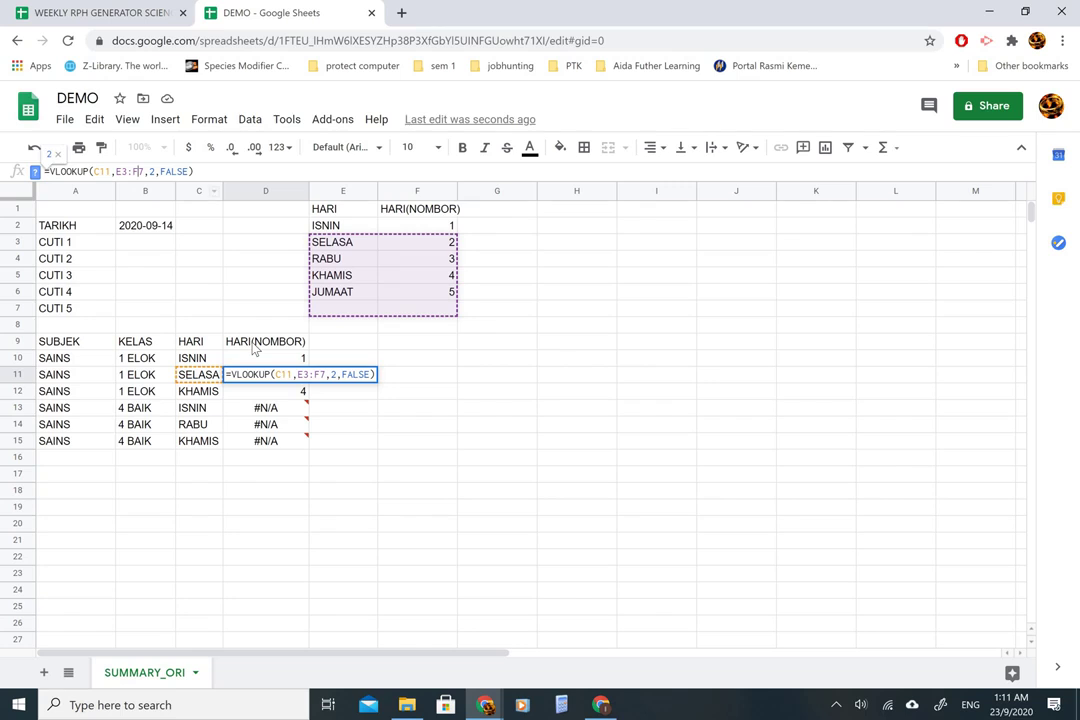
pyautogui.press('Return')
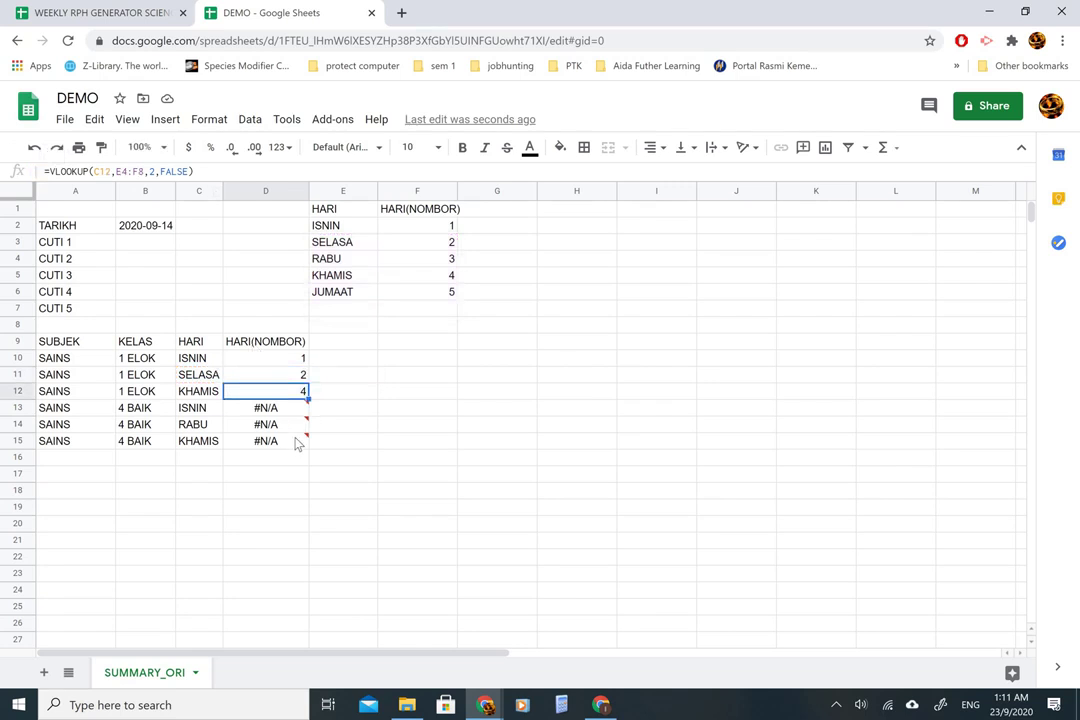
pyautogui.click(131, 171)
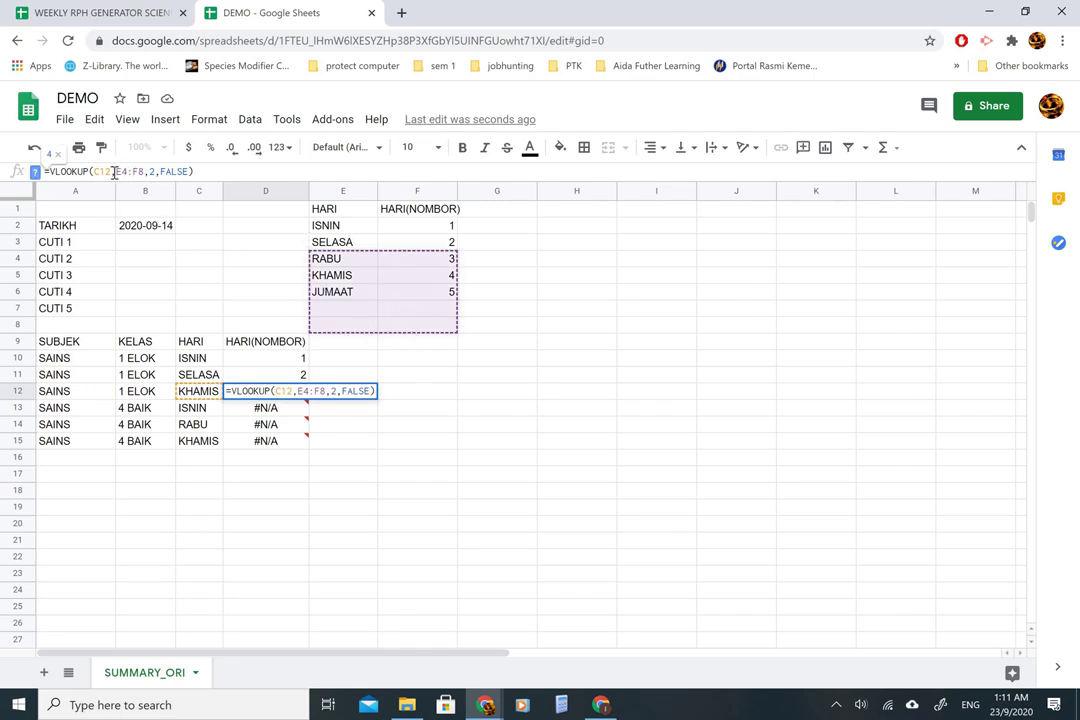
pyautogui.press('Return')
pyautogui.press('Up')
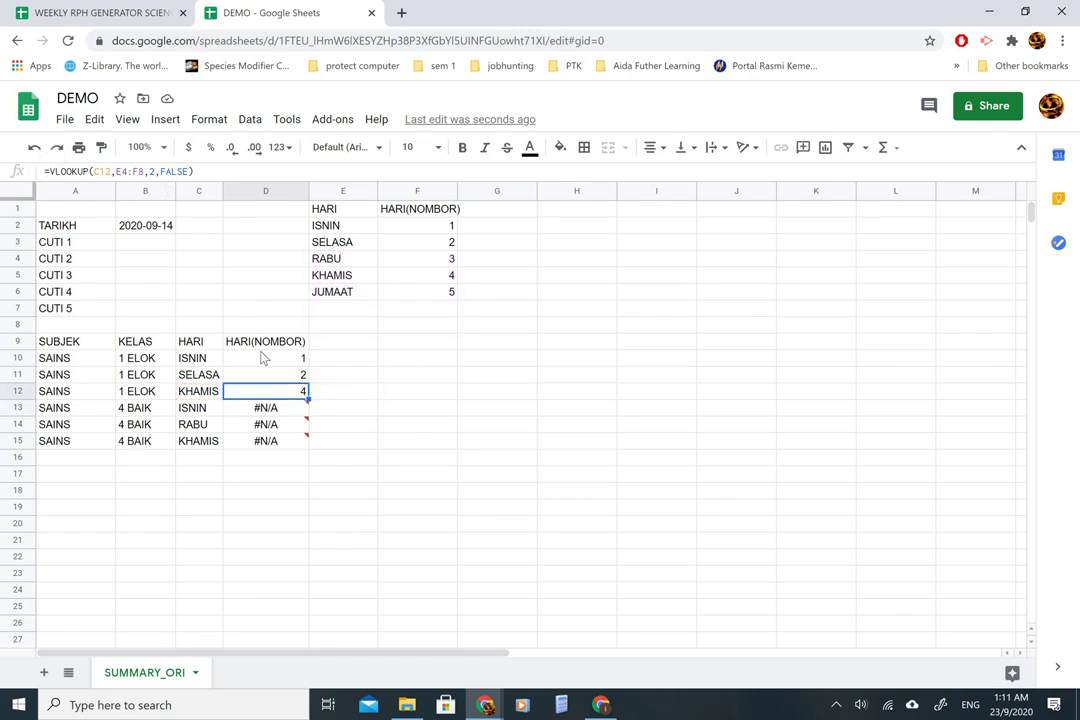
pyautogui.moveTo(335, 228); pyautogui.dragTo(417, 294)
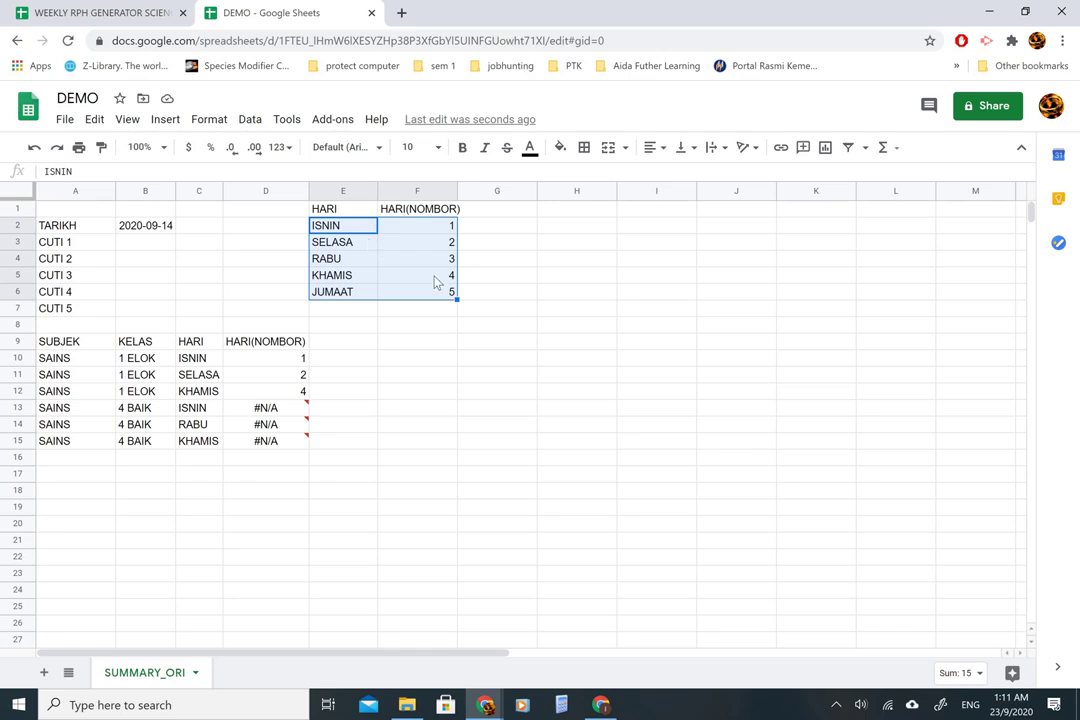
# - Make the lookup range in D10's VLOOKUP formula absolute, as $E$2:$F$6
pyautogui.click(285, 367)
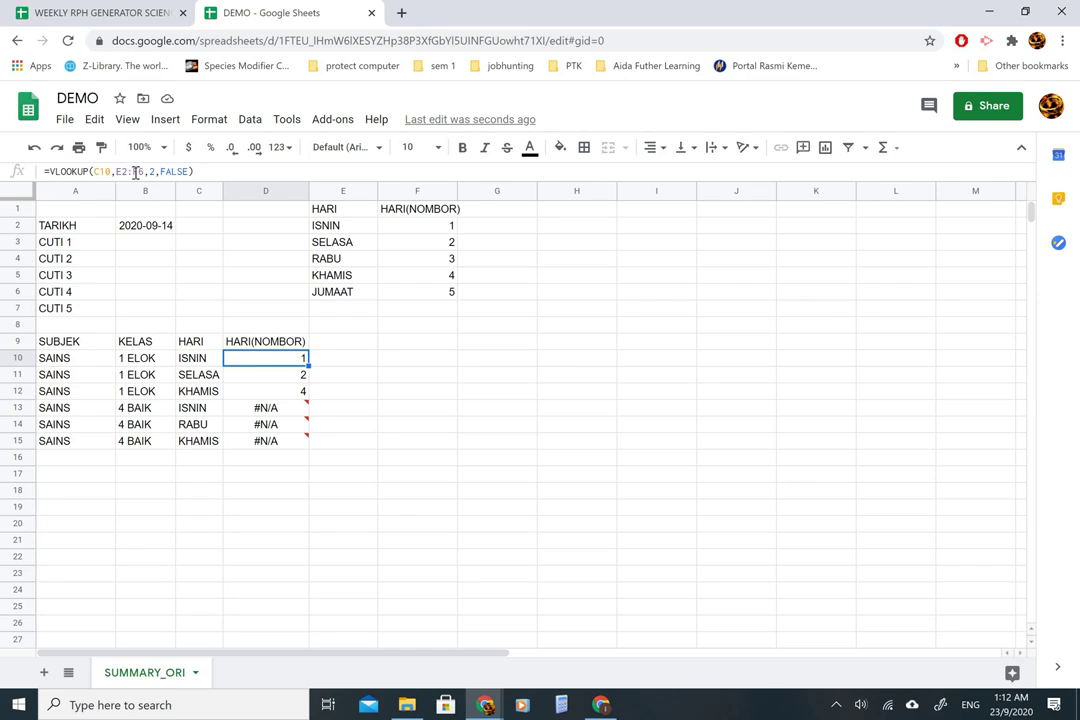
pyautogui.moveTo(117, 171); pyautogui.dragTo(143, 173)
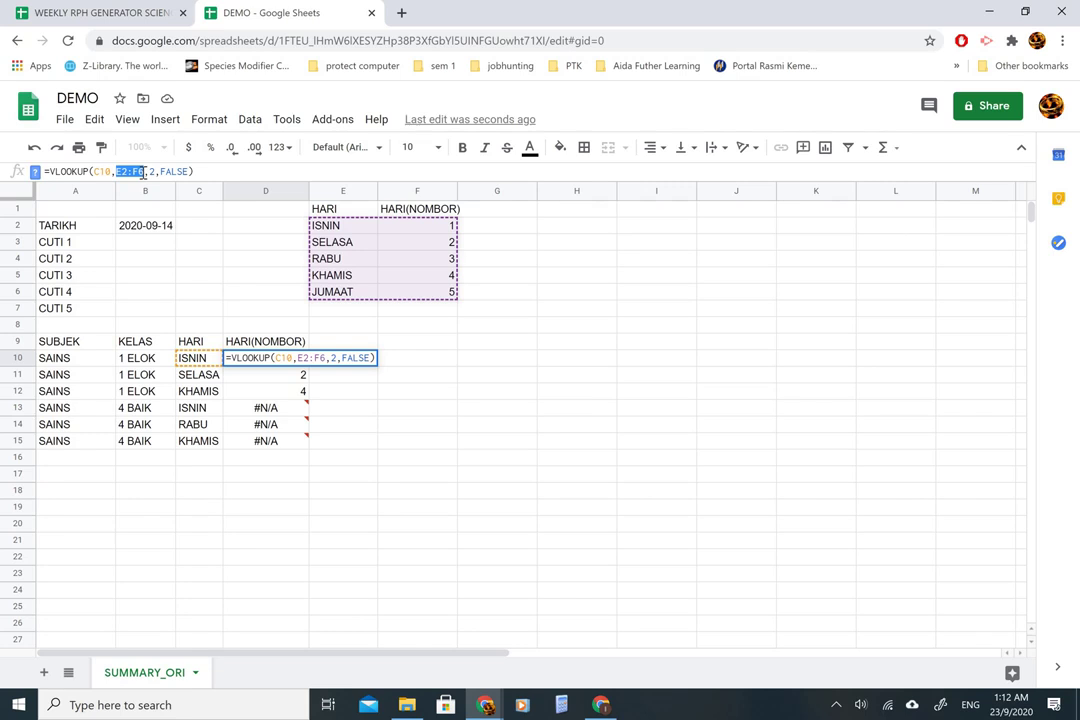
pyautogui.press('F4')
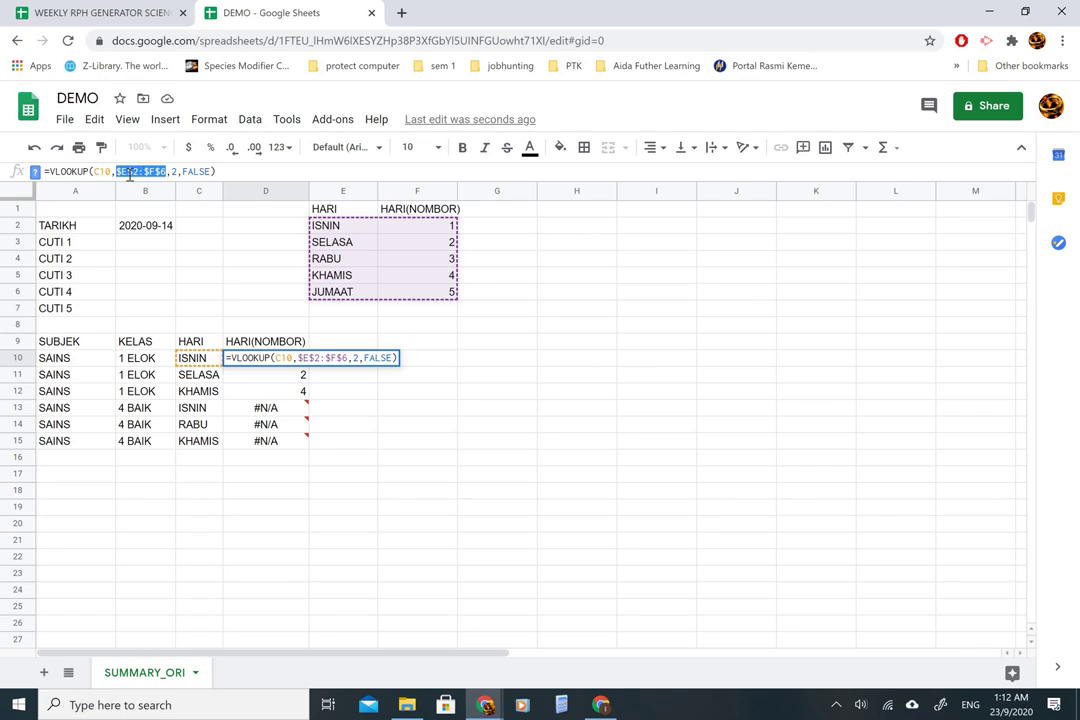
pyautogui.click(130, 174)
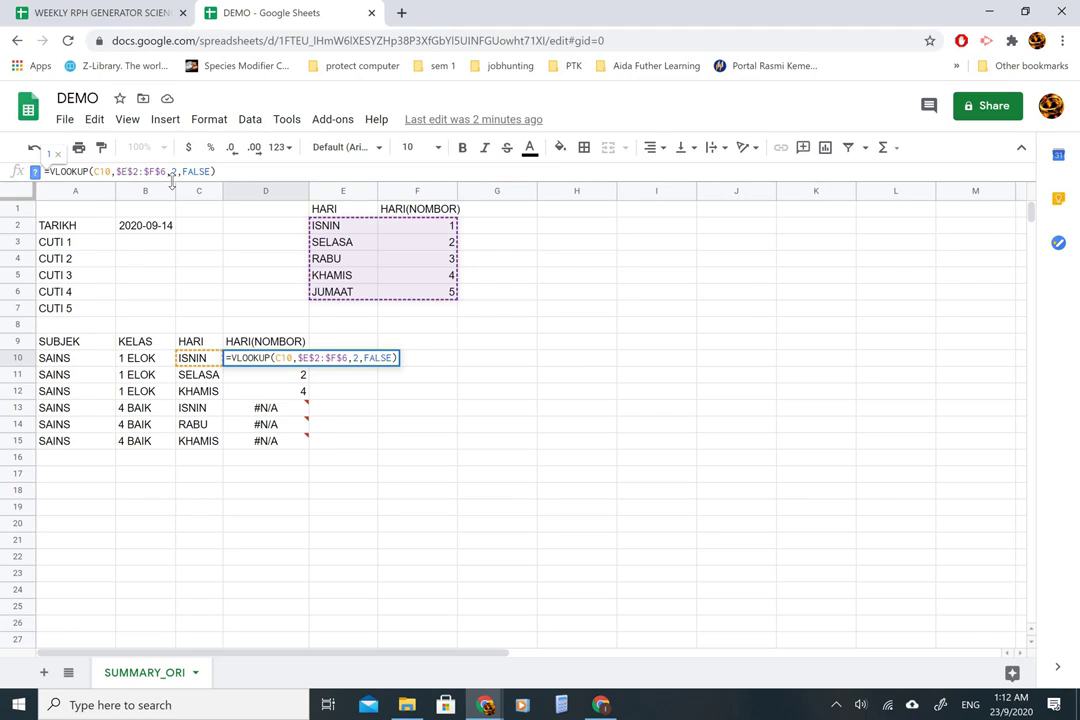
pyautogui.press('Right')
pyautogui.press('Right')
pyautogui.press('Right')
pyautogui.press('Right')
pyautogui.press('Right')
pyautogui.press('Right')
pyautogui.press('Right')
pyautogui.press('Left')
pyautogui.press('Return')
# - Fill the D10 formula down through D15 to replace the HARI(NOMBOR) formulas below it
pyautogui.click(305, 363)
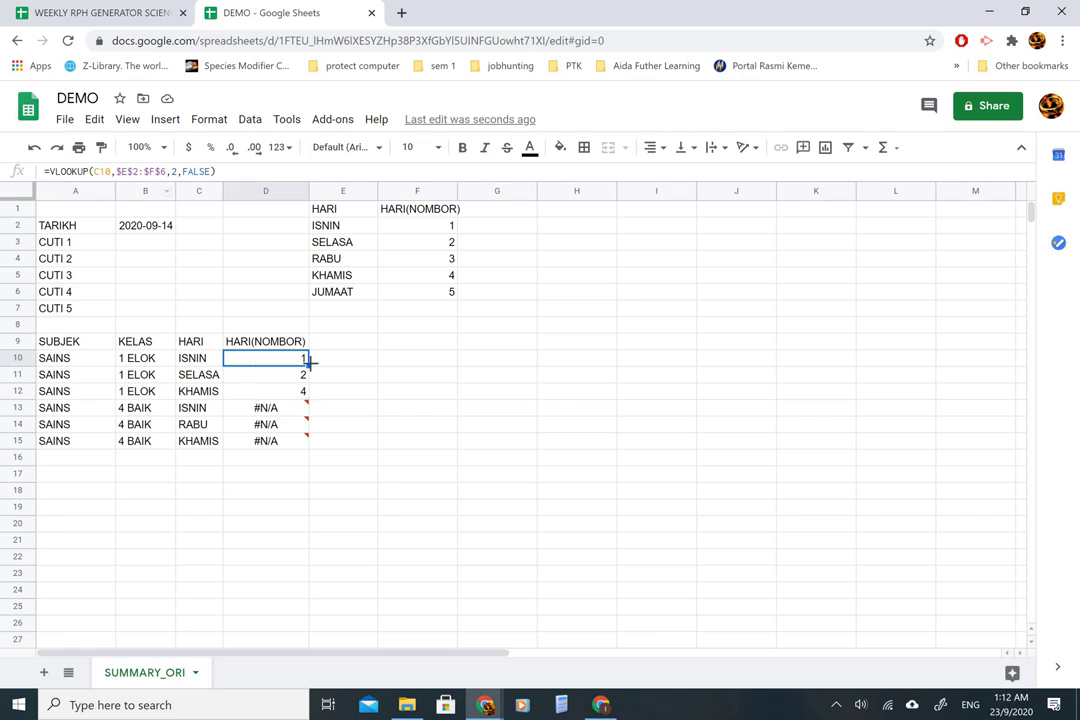
pyautogui.moveTo(310, 366); pyautogui.dragTo(314, 453)
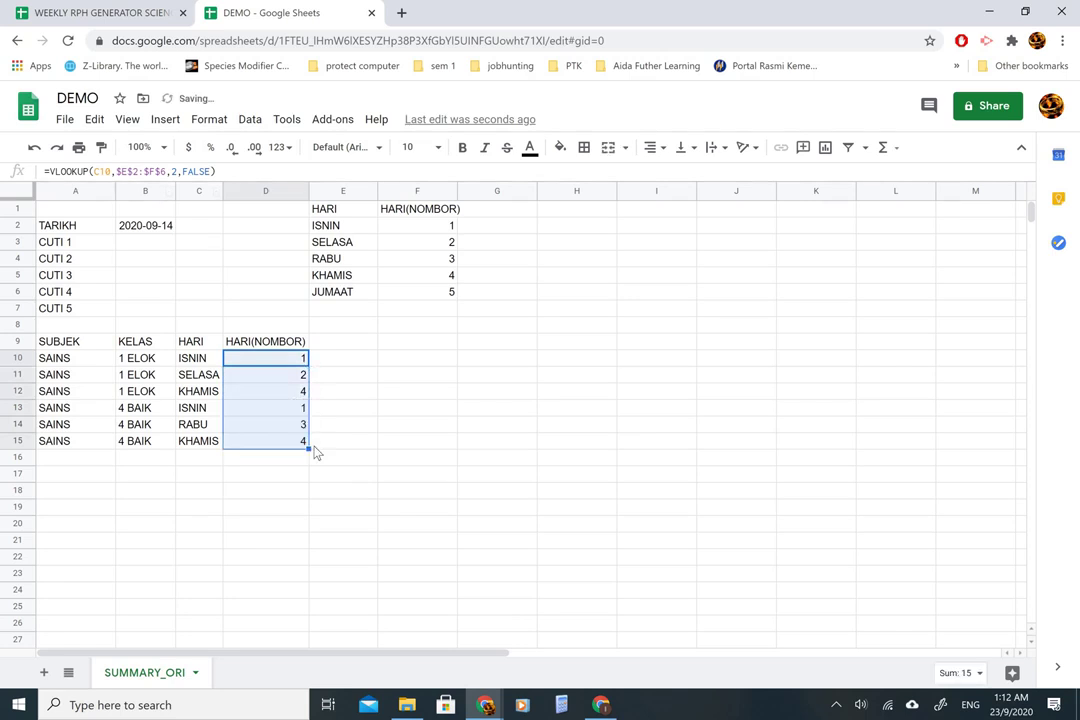
# - Check the filled VLOOKUP formulas in the HARI(NOMBOR) column against the day names and the fixed lookup range
pyautogui.click(285, 365)
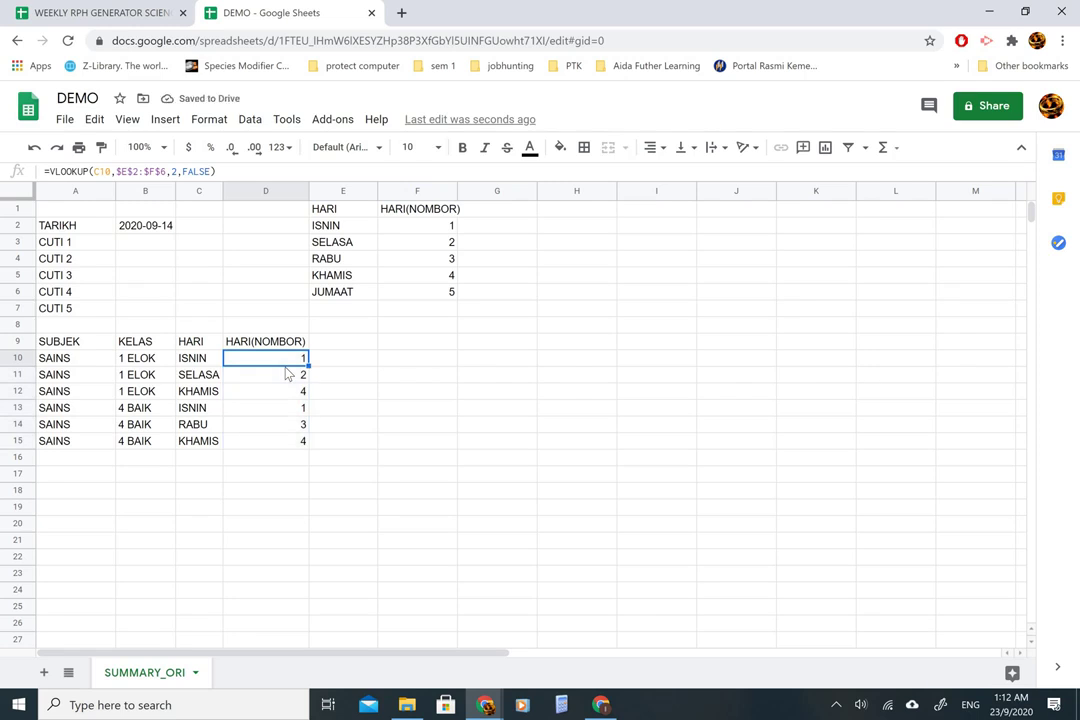
pyautogui.click(286, 371)
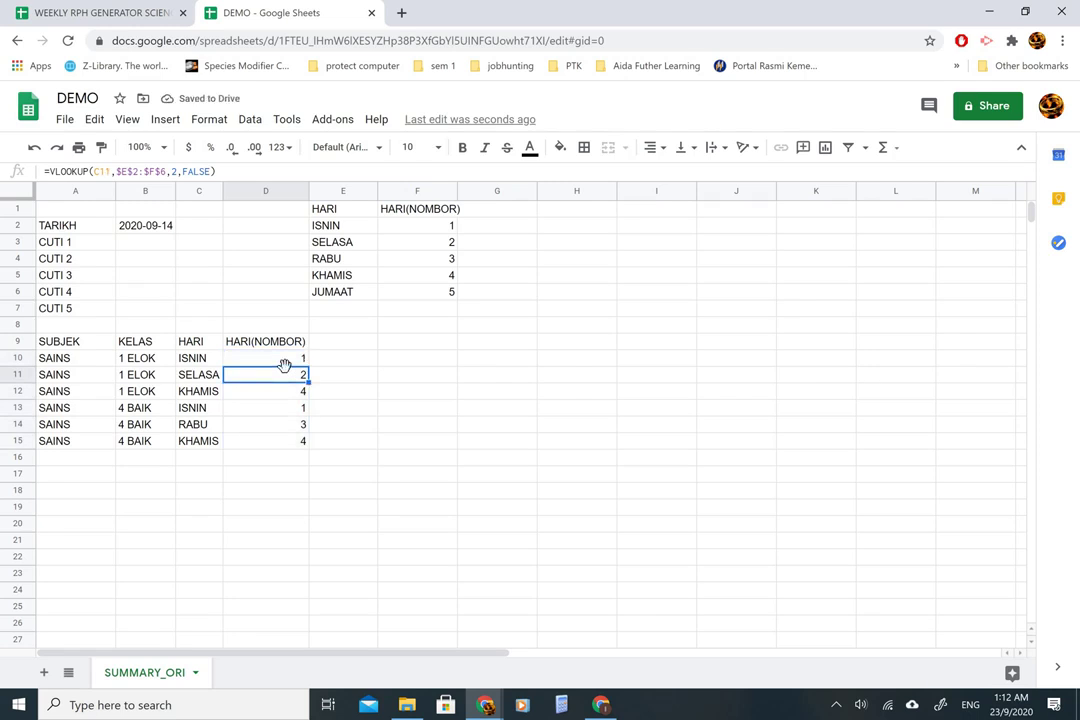
pyautogui.press('Up')
pyautogui.press('Up')
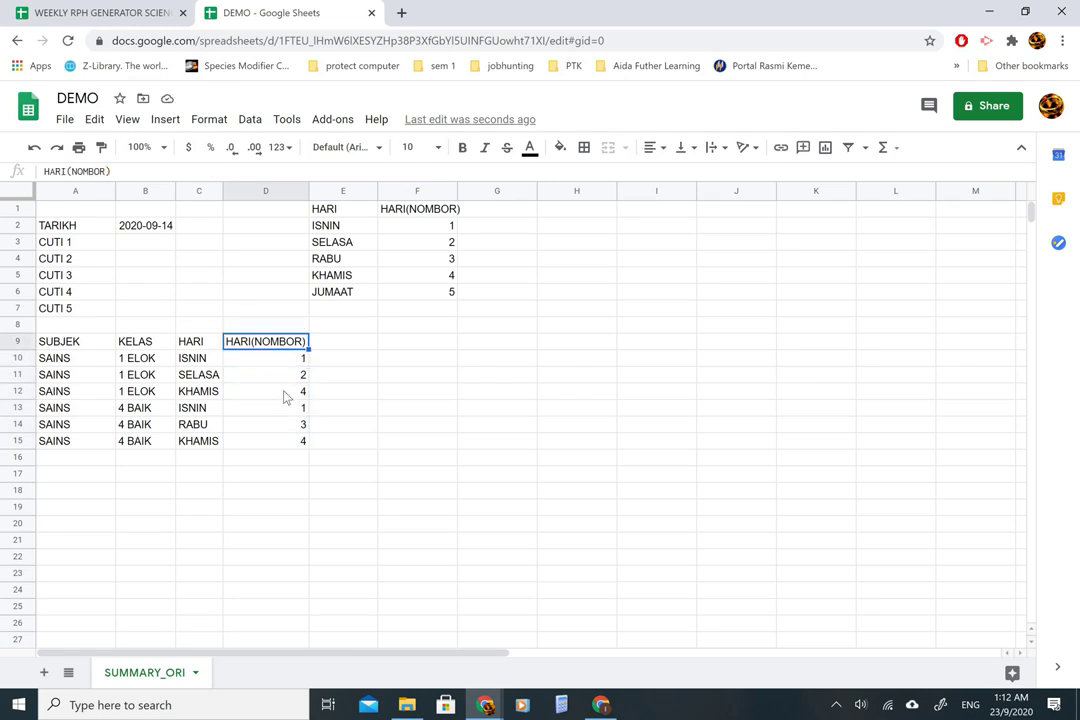
pyautogui.press('Down')
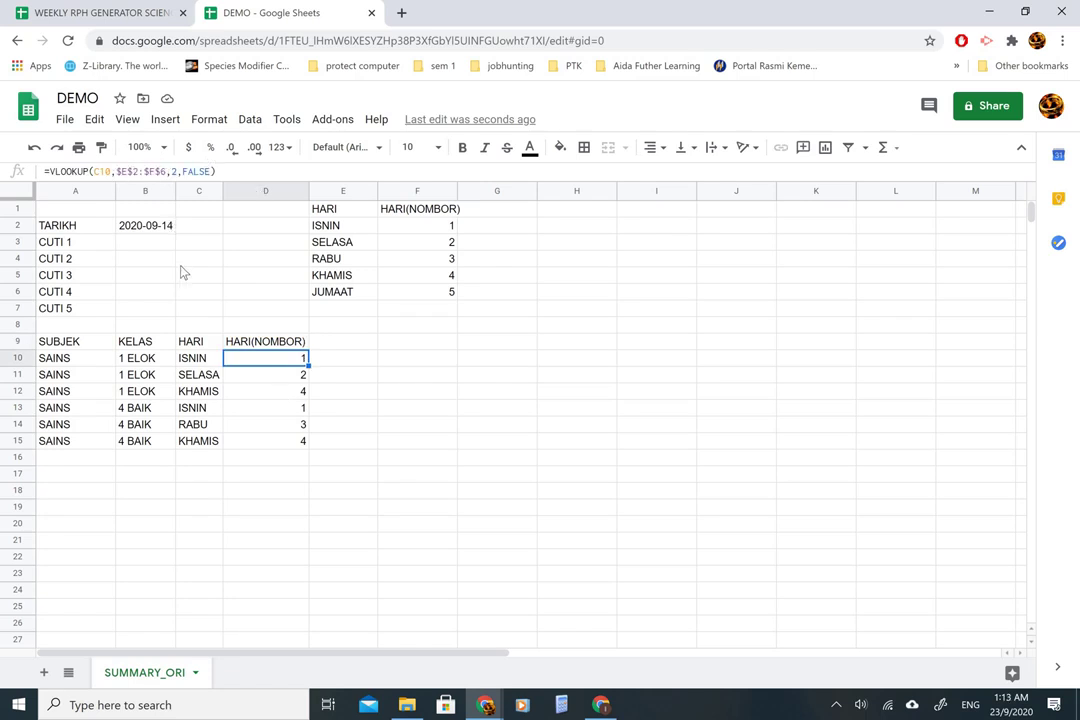
pyautogui.click(285, 371)
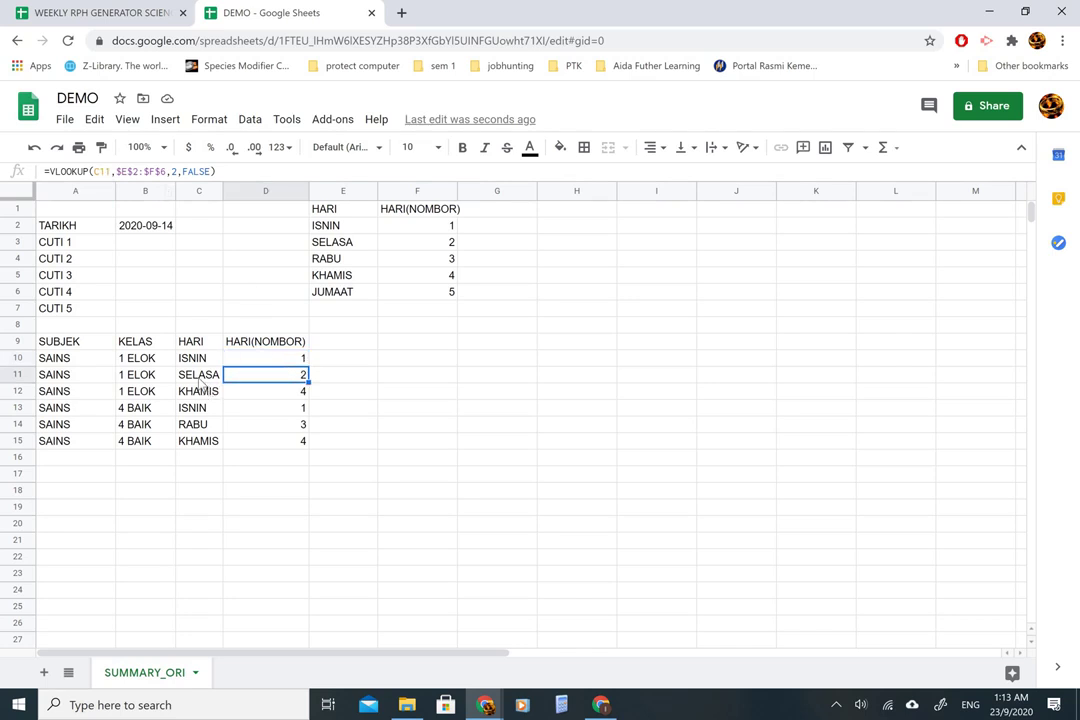
pyautogui.press('Left')
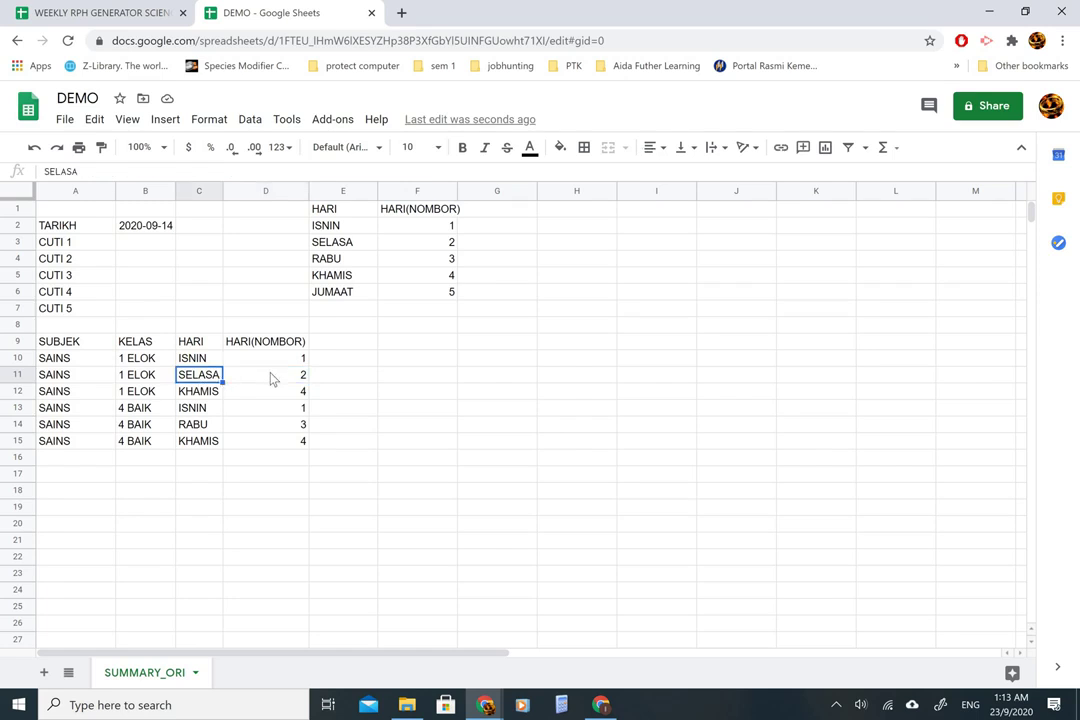
pyautogui.press('Right')
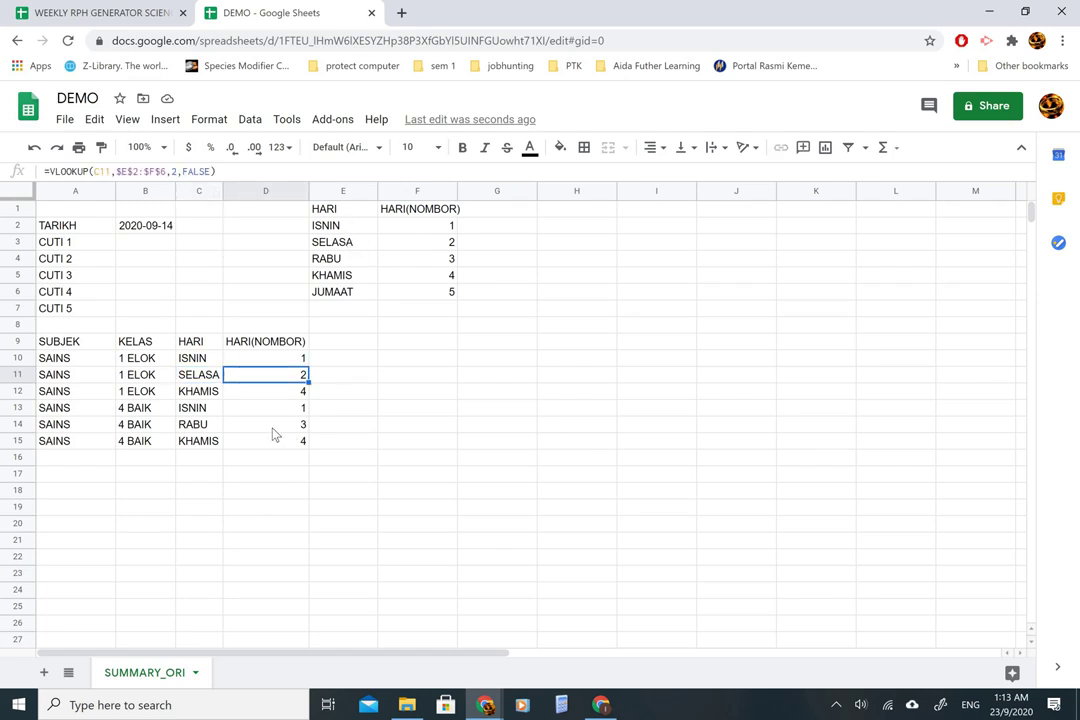
pyautogui.press('Down')
pyautogui.press('Down')
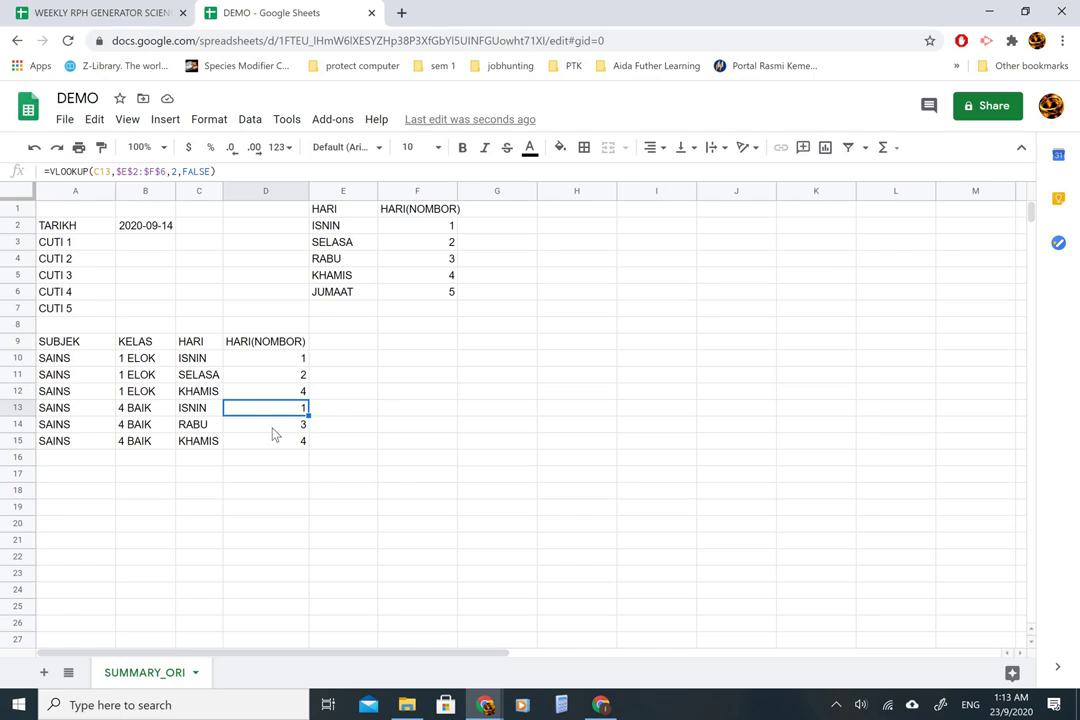
pyautogui.press('Right')
pyautogui.press('Up')
pyautogui.press('Up')
pyautogui.press('Up')
pyautogui.press('Up')
pyautogui.press('Left')
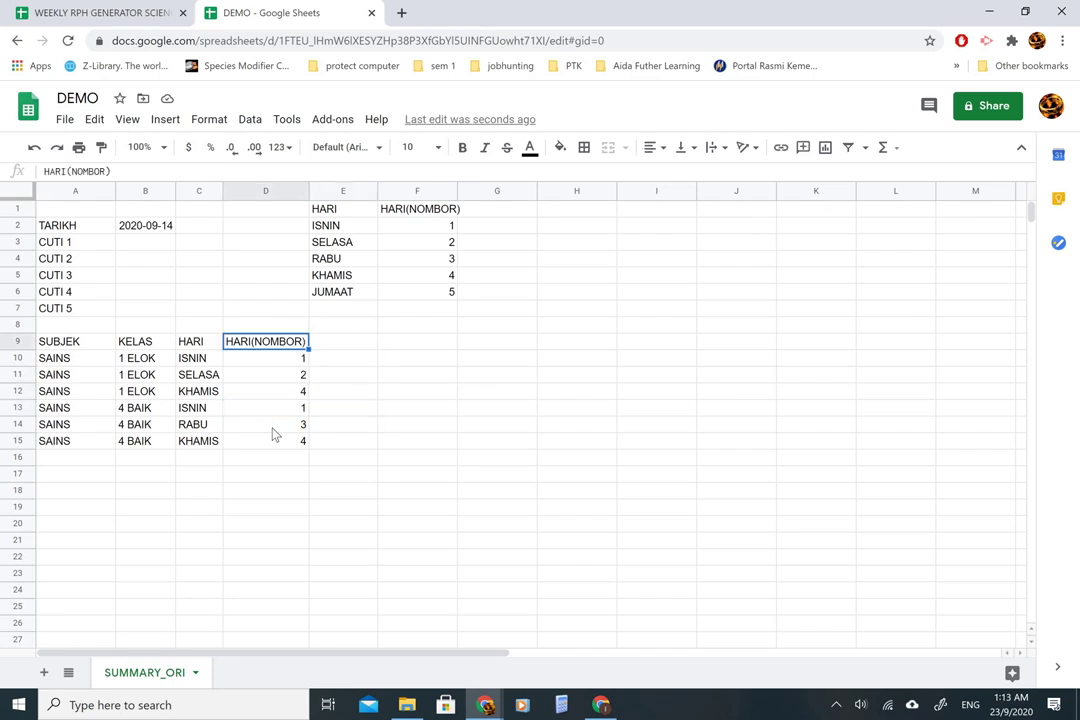
# - Add the column headers MASA MULA in E9 and MASA AKHIR in F9
pyautogui.press('Right')
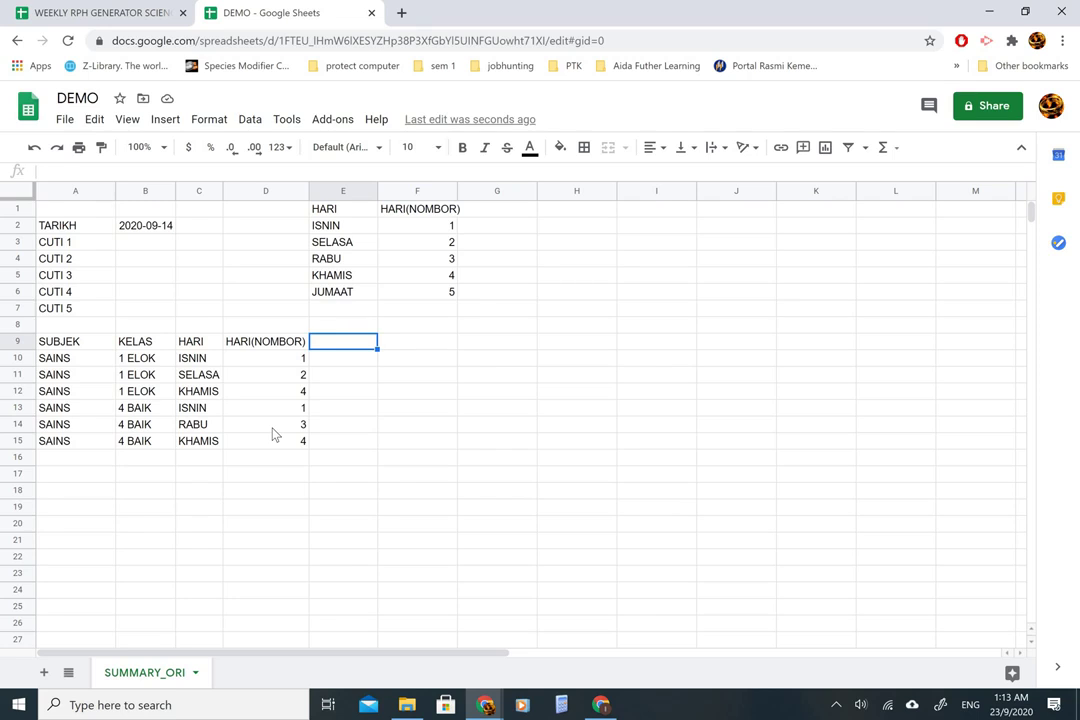
pyautogui.write('MASA')
pyautogui.press('Return')
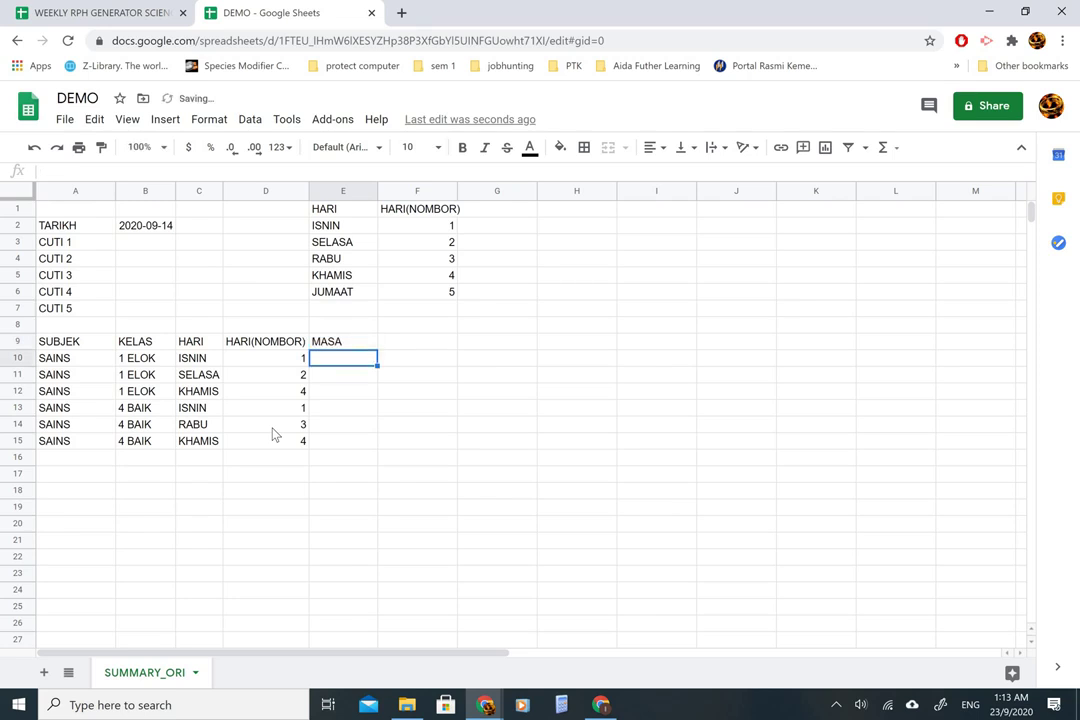
pyautogui.press('Right')
pyautogui.press('Left')
pyautogui.press('Up')
pyautogui.write('MASA MULA')
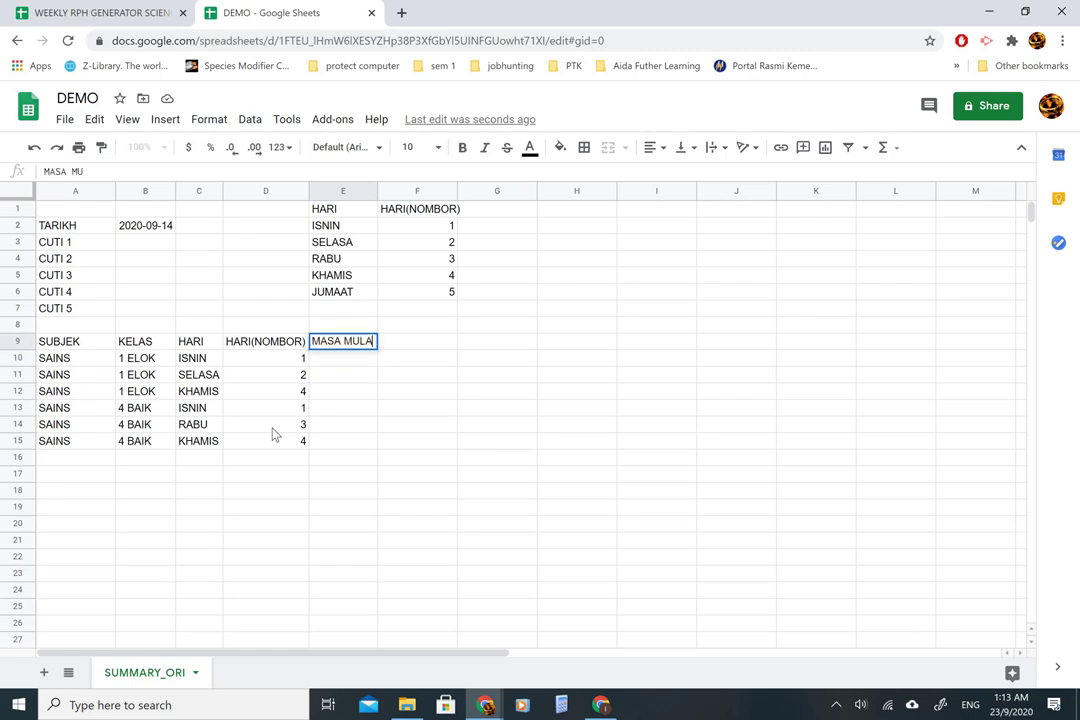
pyautogui.press('Return')
pyautogui.press('Right')
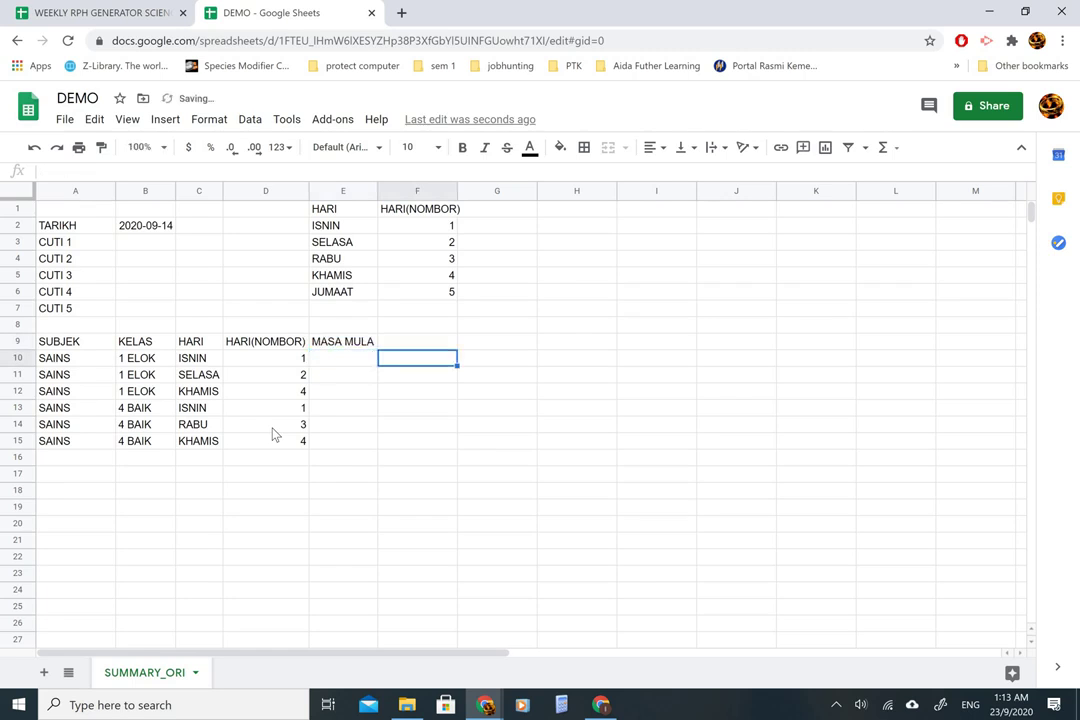
pyautogui.press('Up')
pyautogui.write('MASA AKHIR')
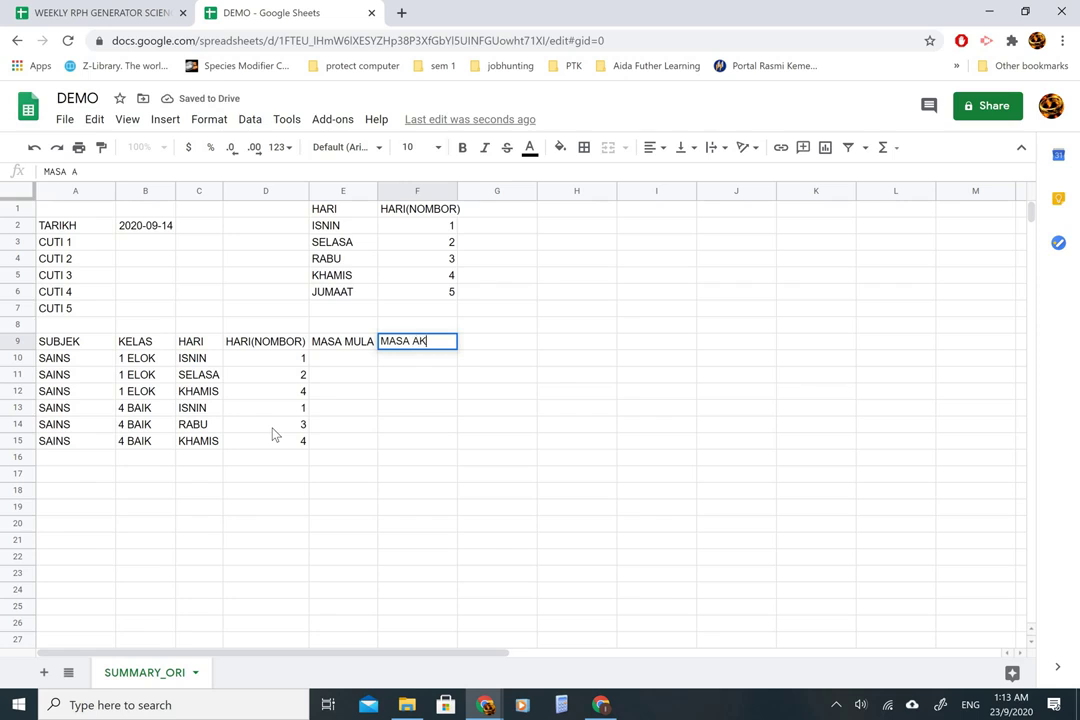
pyautogui.press('Return')
# - For the 1 ELOK ISNIN class in row 10, enter 7 as MASA MULA and 8 as MASA AKHIR
pyautogui.press('Left')
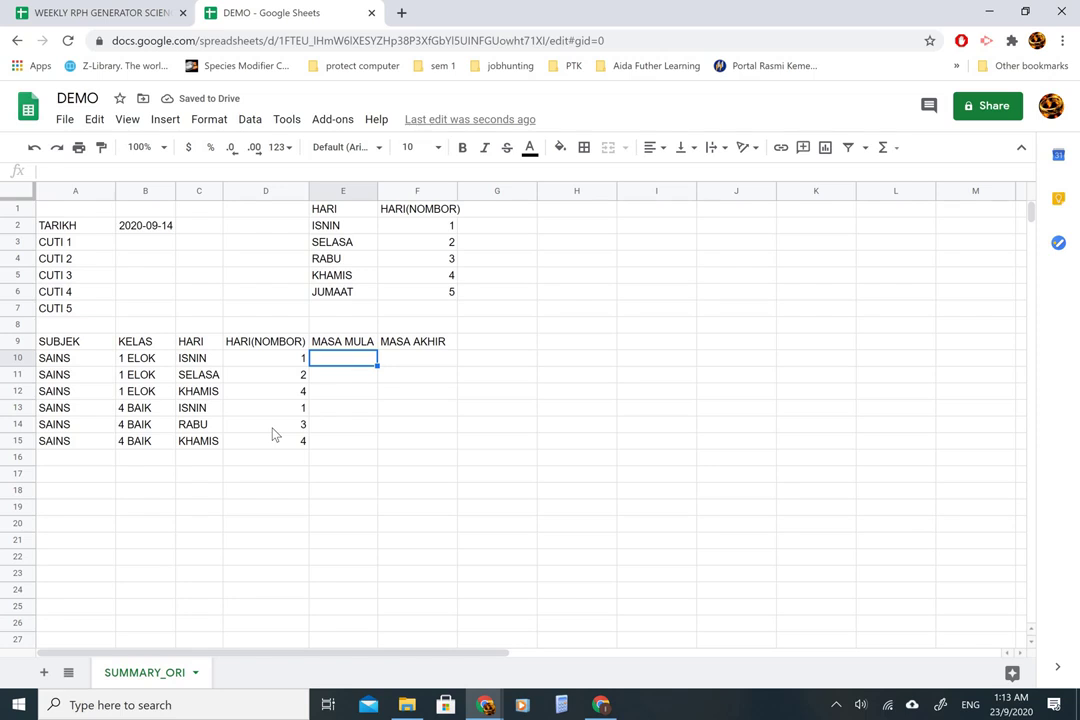
pyautogui.write('7')
pyautogui.press('Tab')
pyautogui.write('9')
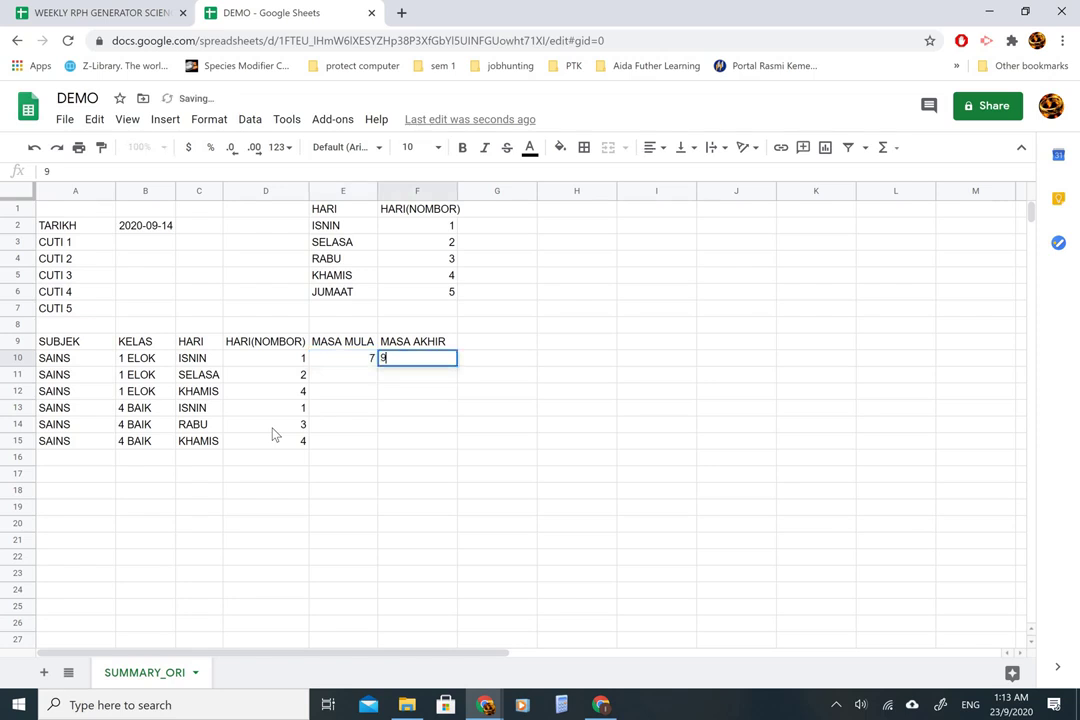
pyautogui.press('BackSpace')
pyautogui.write('8')
pyautogui.press('Return')
# - For the 1 ELOK SELASA class in row 11, enter 2 as MASA MULA and 3 as MASA AKHIR
pyautogui.press('Left')
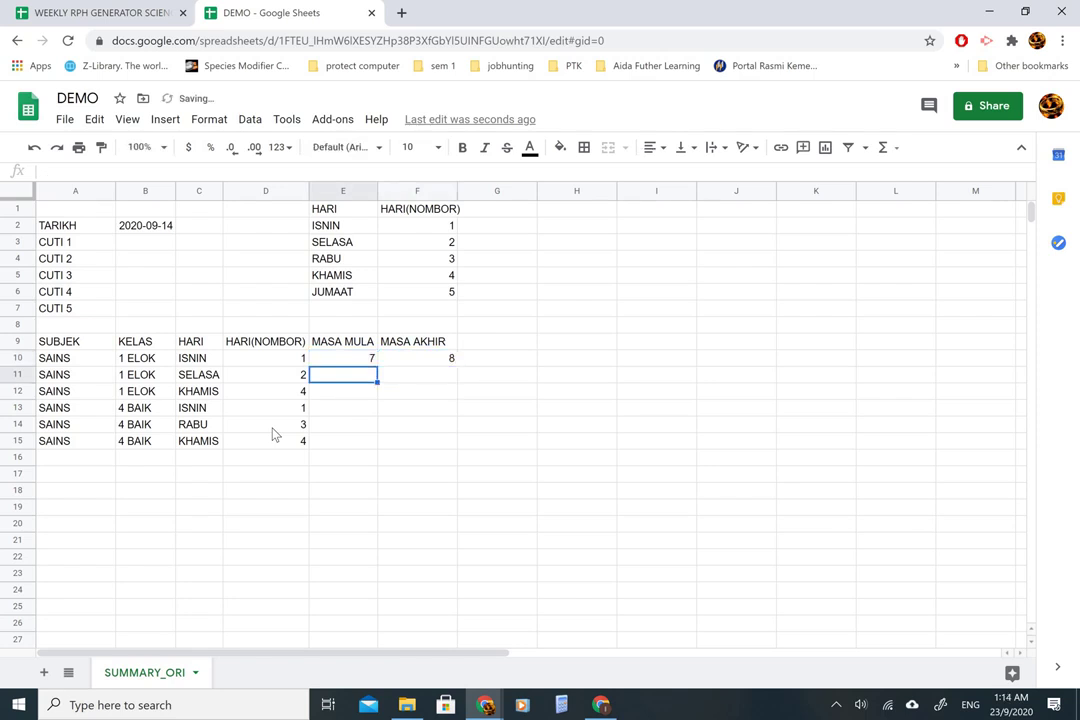
pyautogui.write('2')
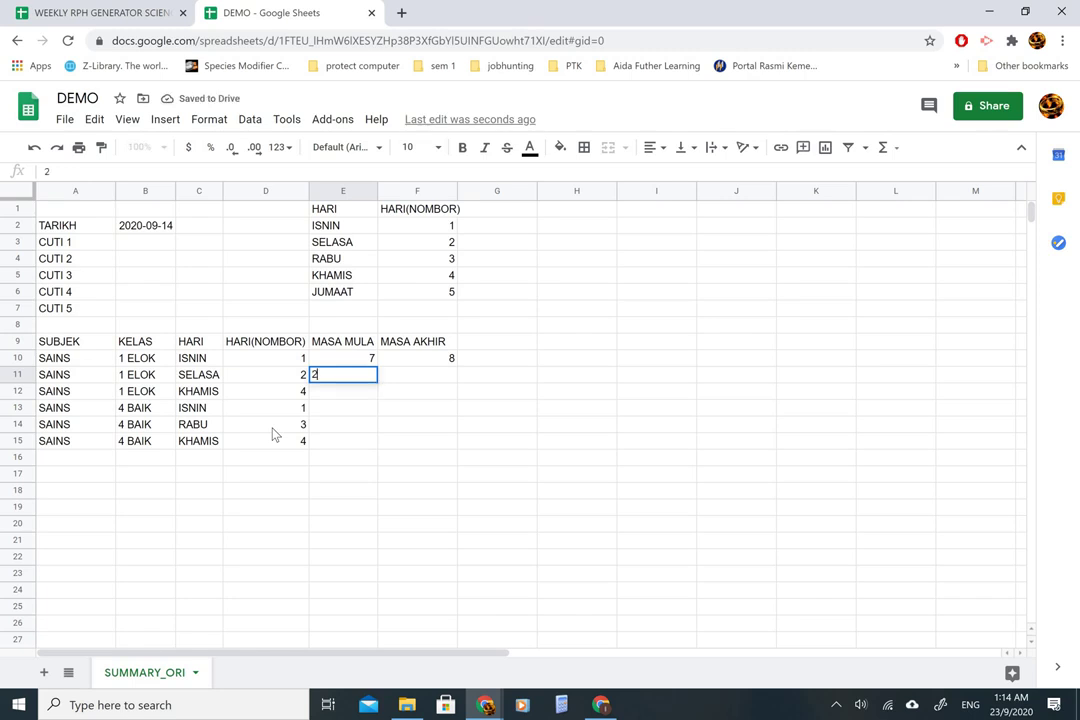
pyautogui.press('Tab')
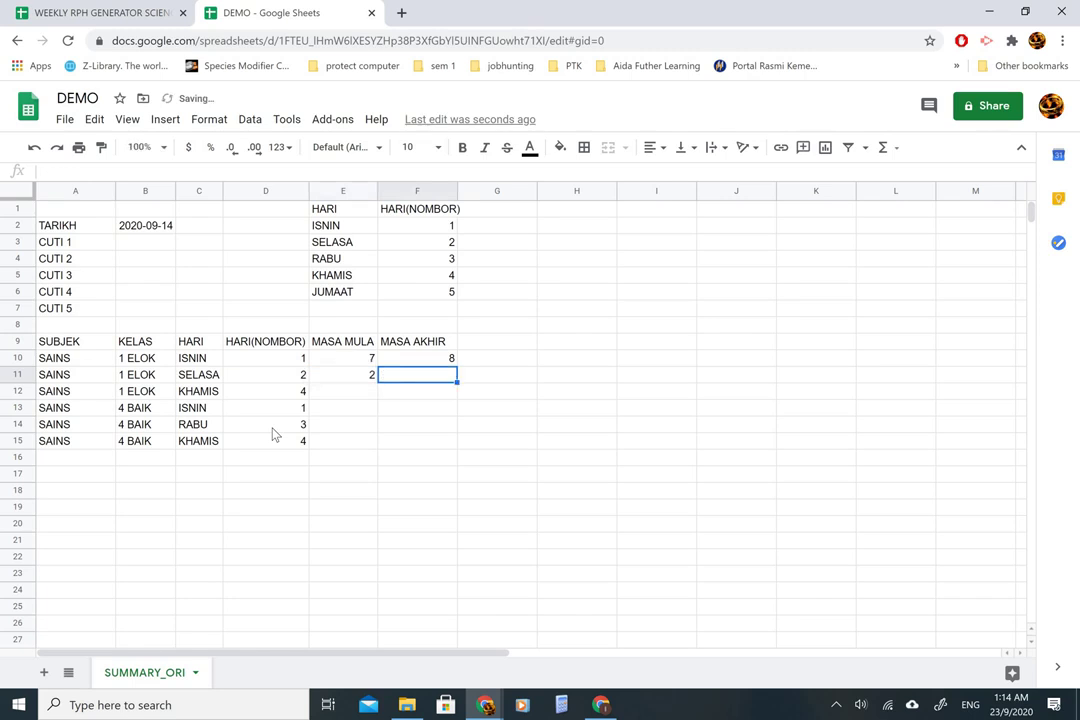
pyautogui.write('3')
pyautogui.press('Return')
# - For the 1 ELOK KHAMIS class in row 12, enter 4 as MASA MULA and 5 as MASA AKHIR
pyautogui.press('Left')
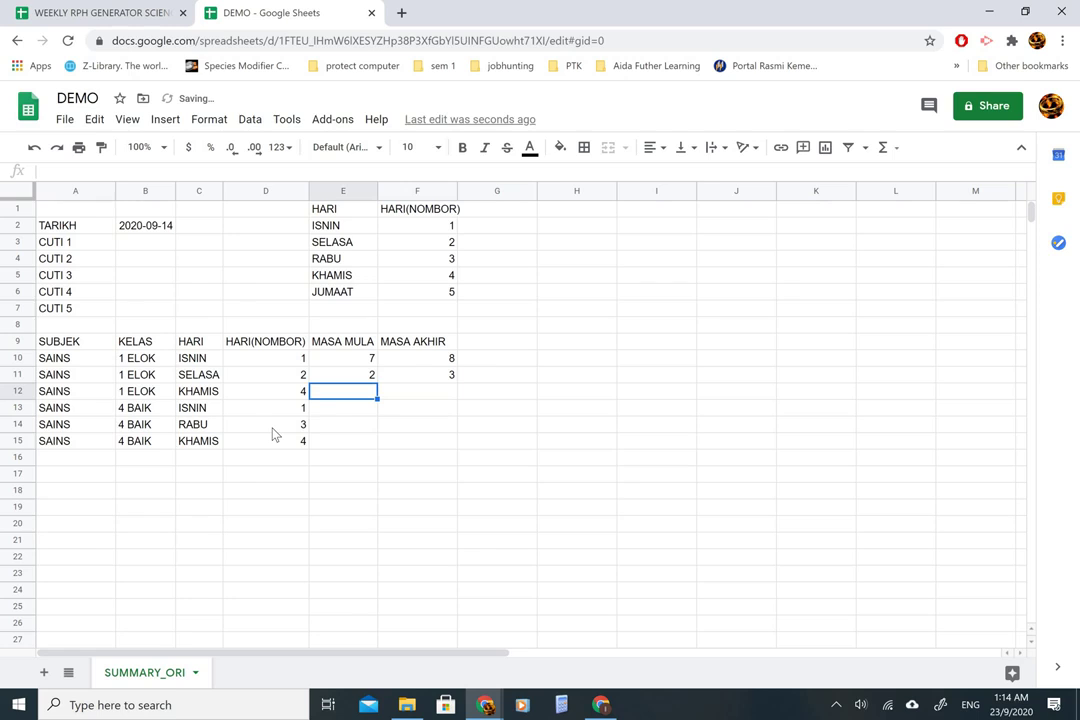
pyautogui.write('4')
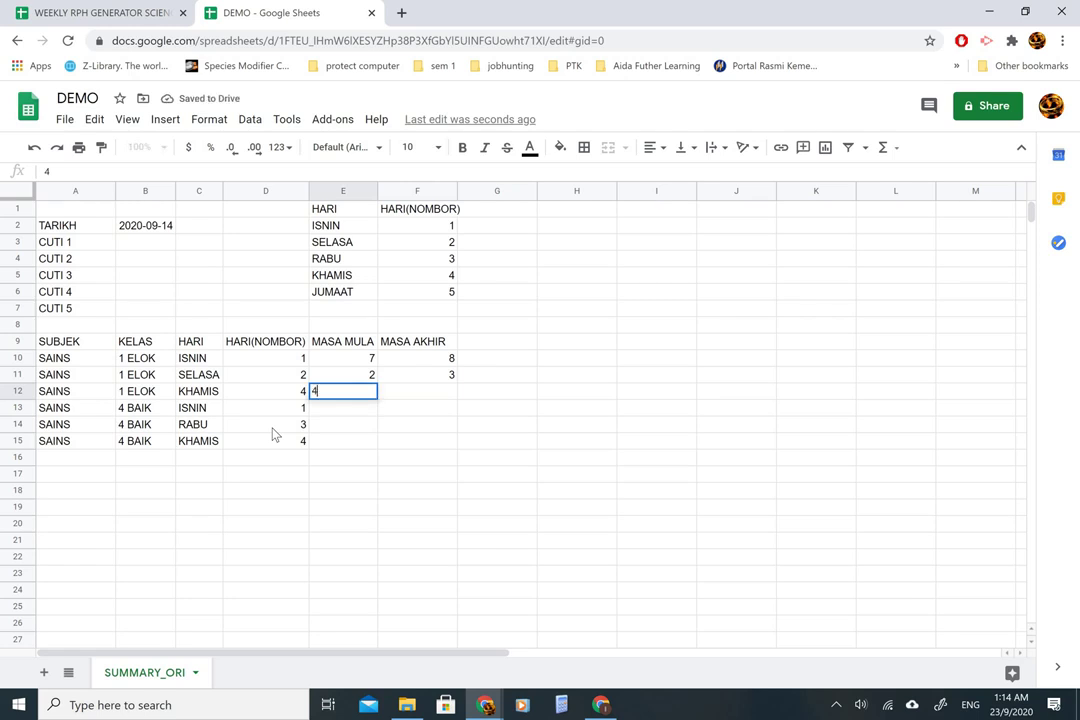
pyautogui.press('Tab')
pyautogui.write('5')
pyautogui.press('Return')
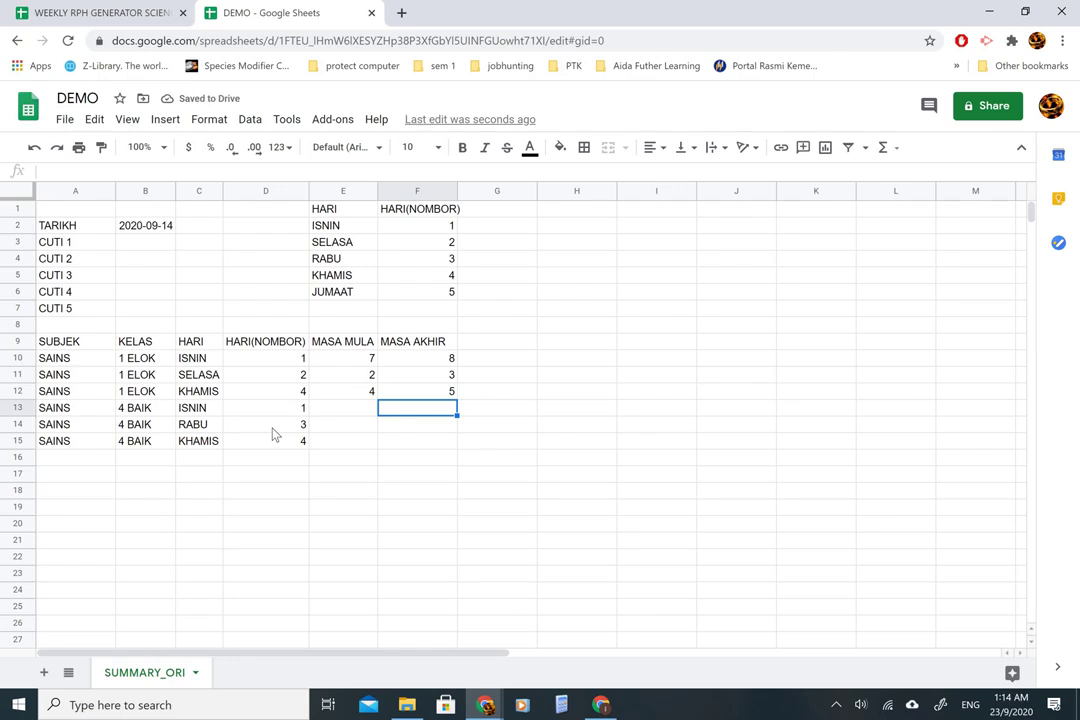
# - For the 4 BAIK ISNIN class in row 13, enter 2 as MASA MULA and 3 as MASA AKHIR
pyautogui.press('Left')
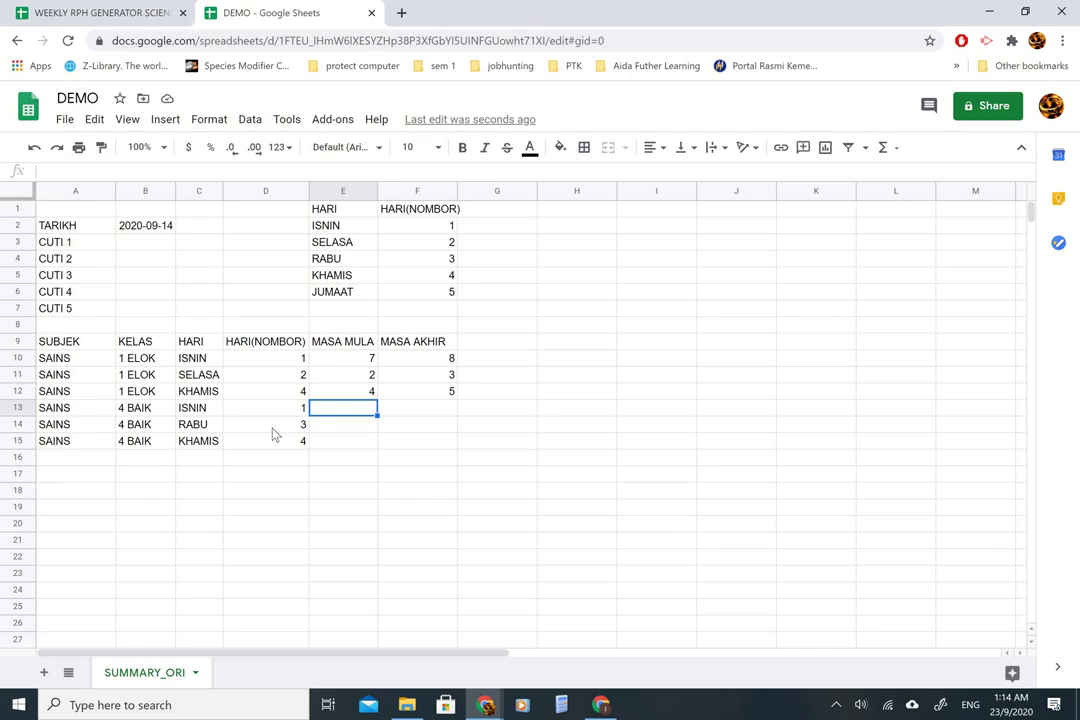
pyautogui.write('2')
pyautogui.press('Tab')
pyautogui.write('3')
pyautogui.press('Tab')
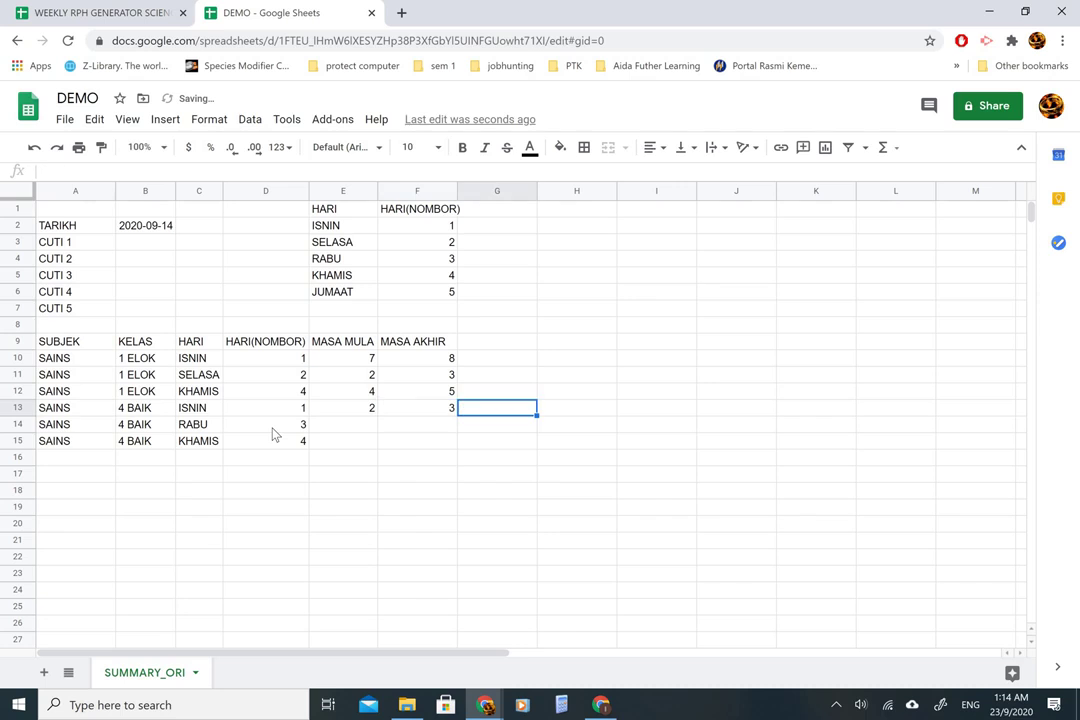
pyautogui.press('Return')
pyautogui.press('Left')
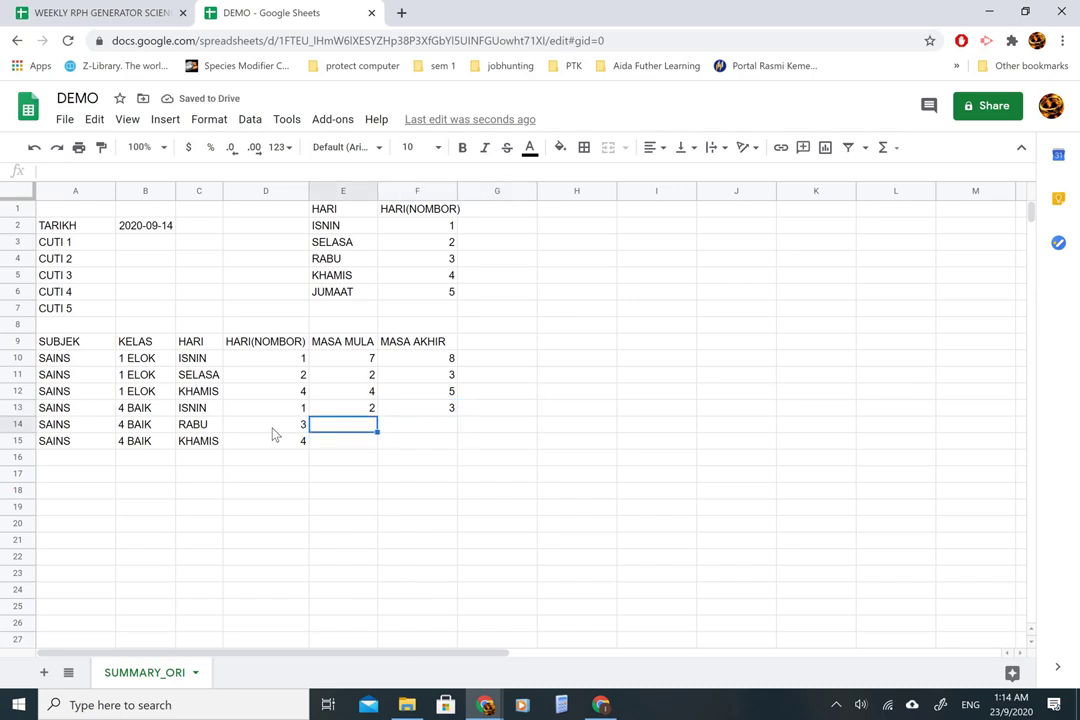
# - For the 4 BAIK RABU class in row 14, enter 1 as MASA MULA and 2 as MASA AKHIR
pyautogui.press('Left')
pyautogui.press('Left')
pyautogui.press('Right')
pyautogui.press('Right')
pyautogui.write('1')
pyautogui.press('Tab')
pyautogui.write('2')
pyautogui.press('Return')
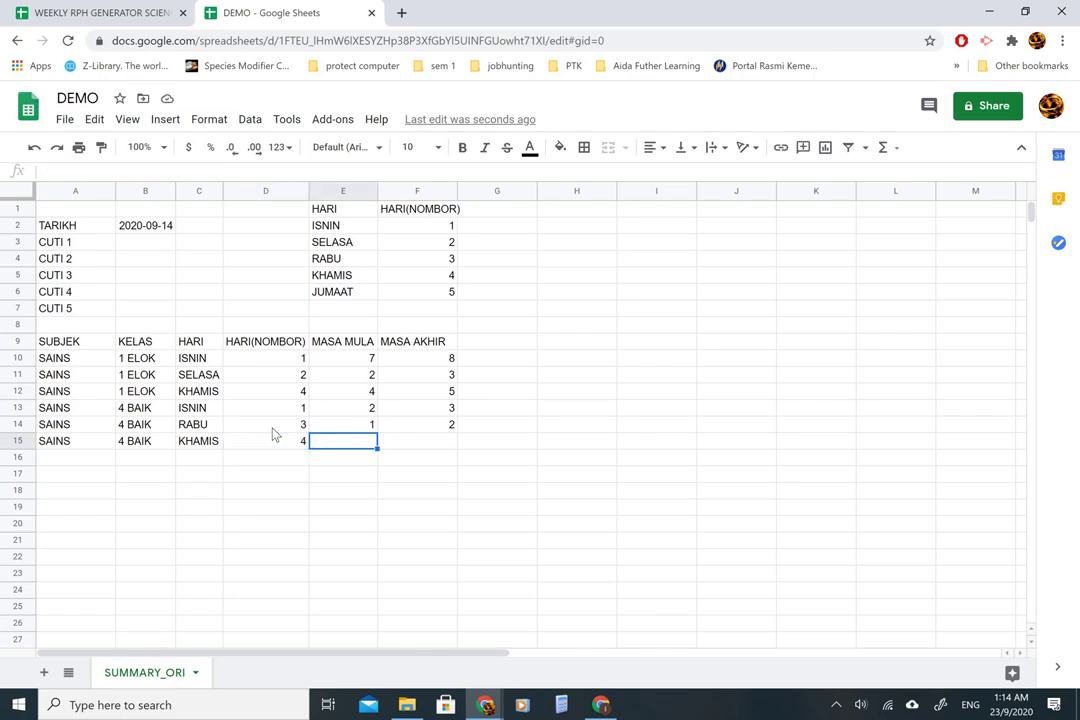
# - For the 4 BAIK KHAMIS class in row 15, enter 1 as MASA MULA and 2 as MASA AKHIR
pyautogui.write('1')
pyautogui.press('Tab')
pyautogui.write('2')
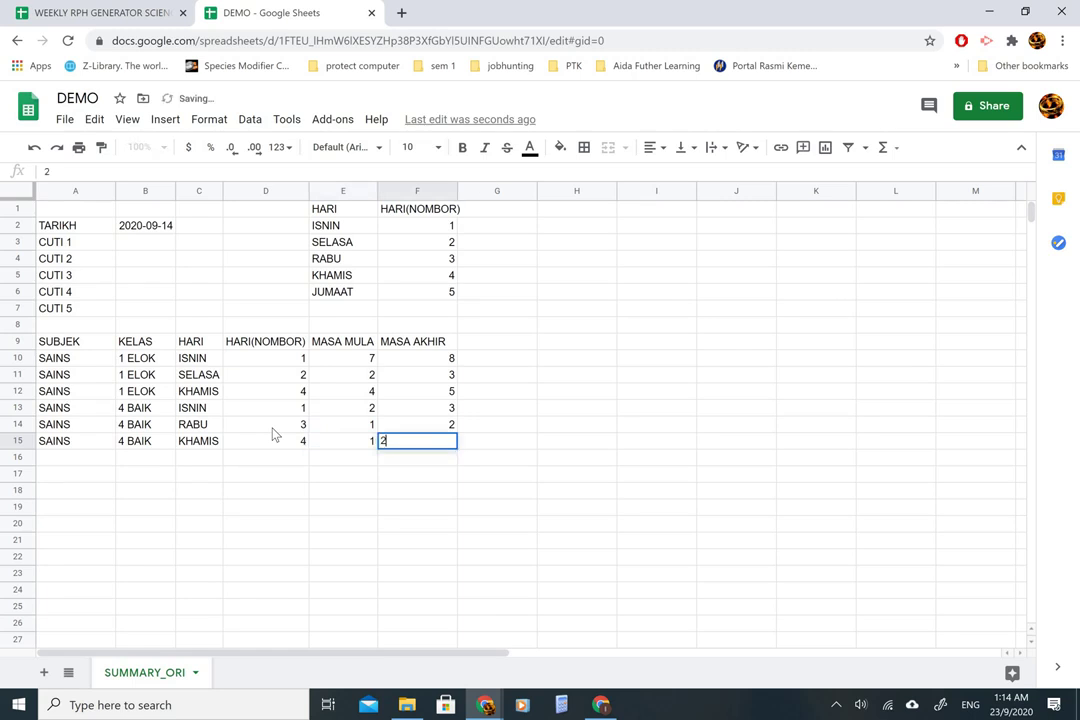
pyautogui.press('Return')
pyautogui.press('Left')
pyautogui.press('Left')
pyautogui.press('Left')
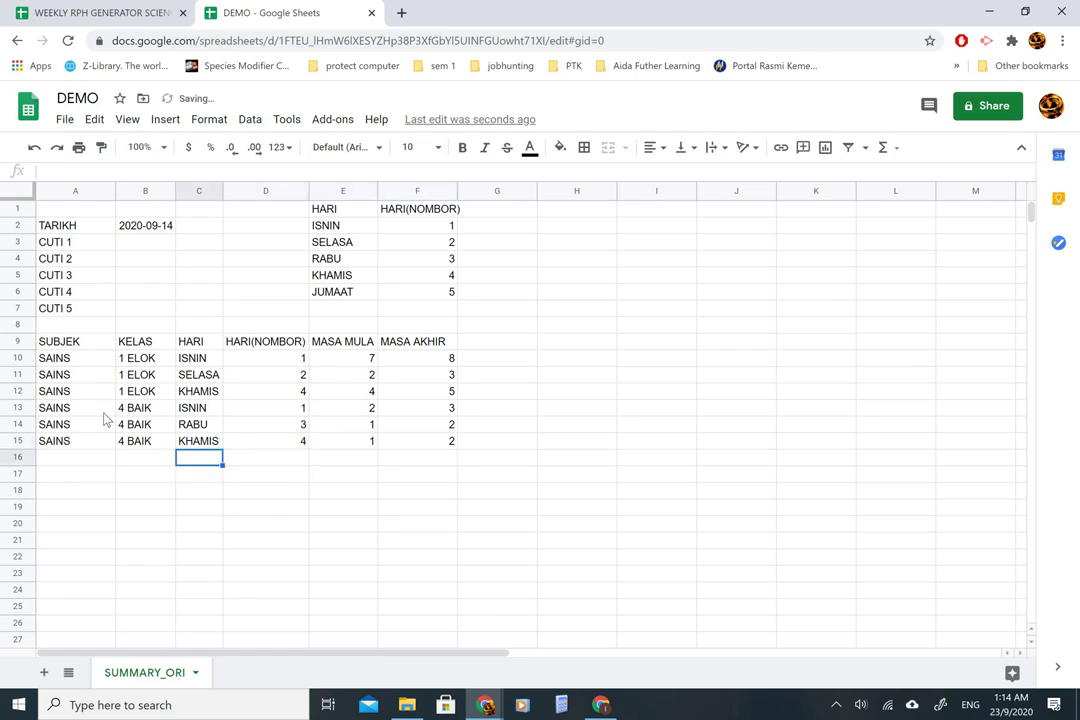
# - Copy the SUBJEK and KELAS entries in A13:B15 and paste them from A16 into the next three rows
pyautogui.moveTo(70, 408); pyautogui.dragTo(140, 441)
pyautogui.hotkey('ctrl', 'c')
pyautogui.click(89, 467)
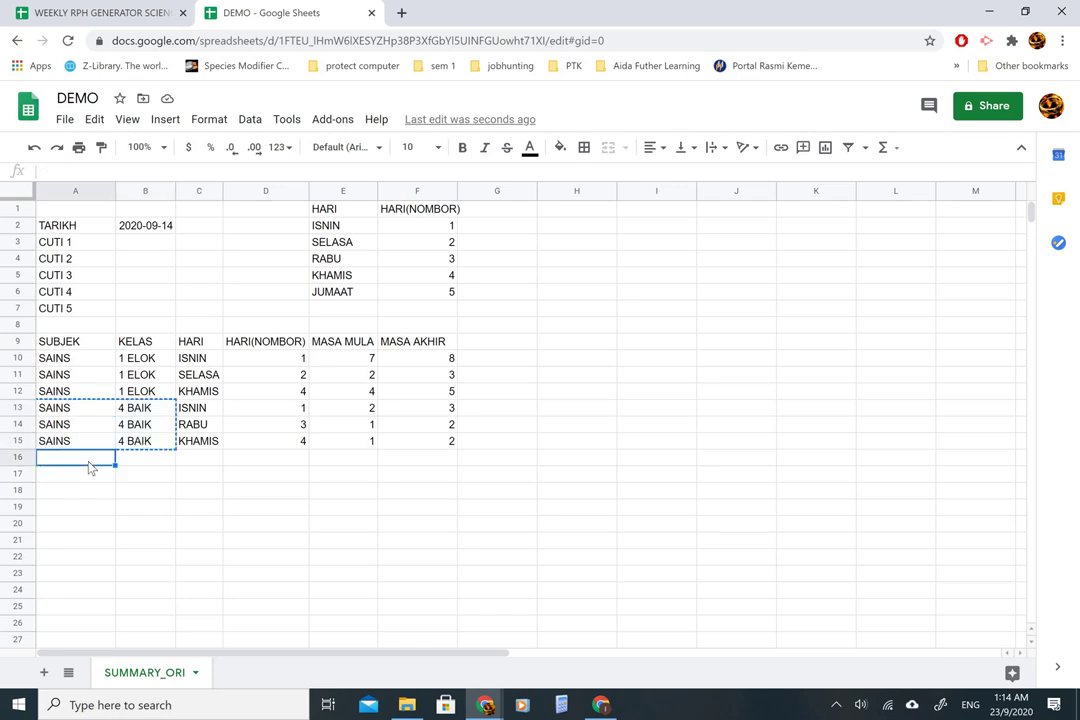
pyautogui.hotkey('ctrl', 'v')
# - Change the KELAS entries in B16, B17 and B18 to 3 BAIK
pyautogui.click(121, 457)
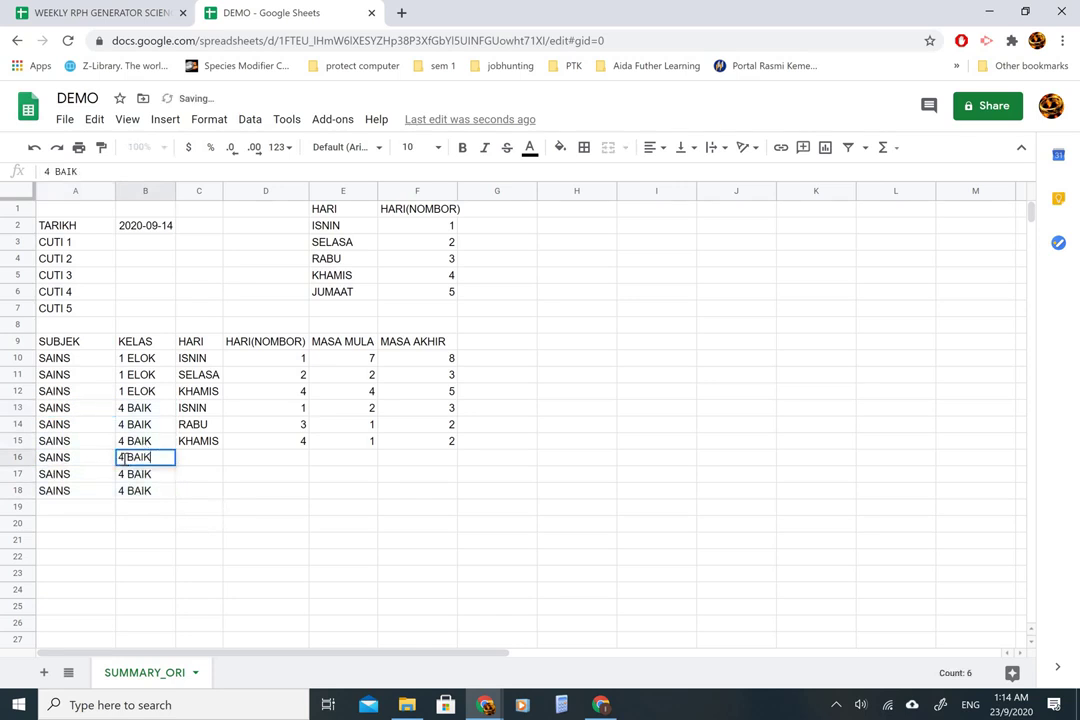
pyautogui.doubleClick(121, 457)
pyautogui.press('BackSpace')
pyautogui.write('3')
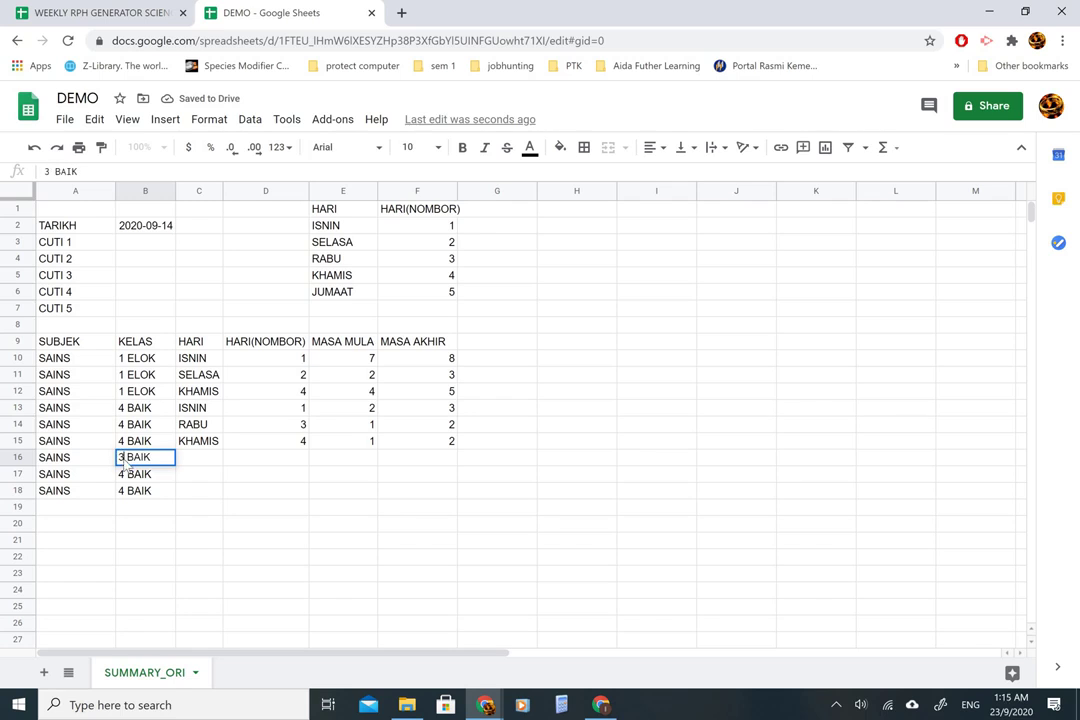
pyautogui.click(127, 479)
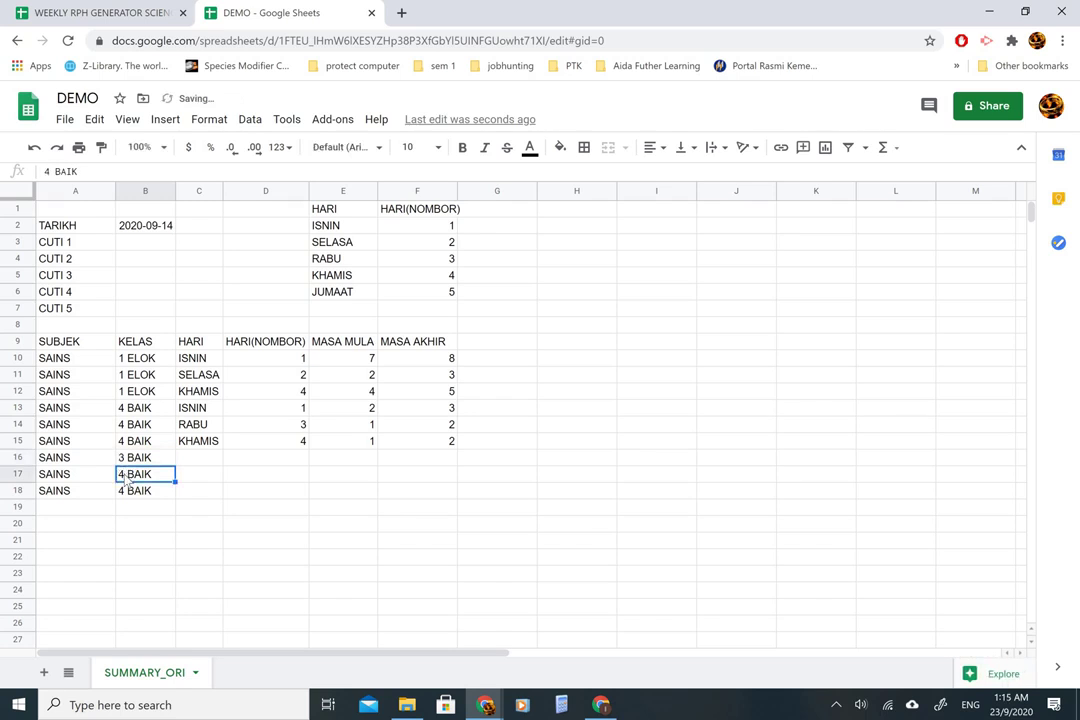
pyautogui.doubleClick(125, 475)
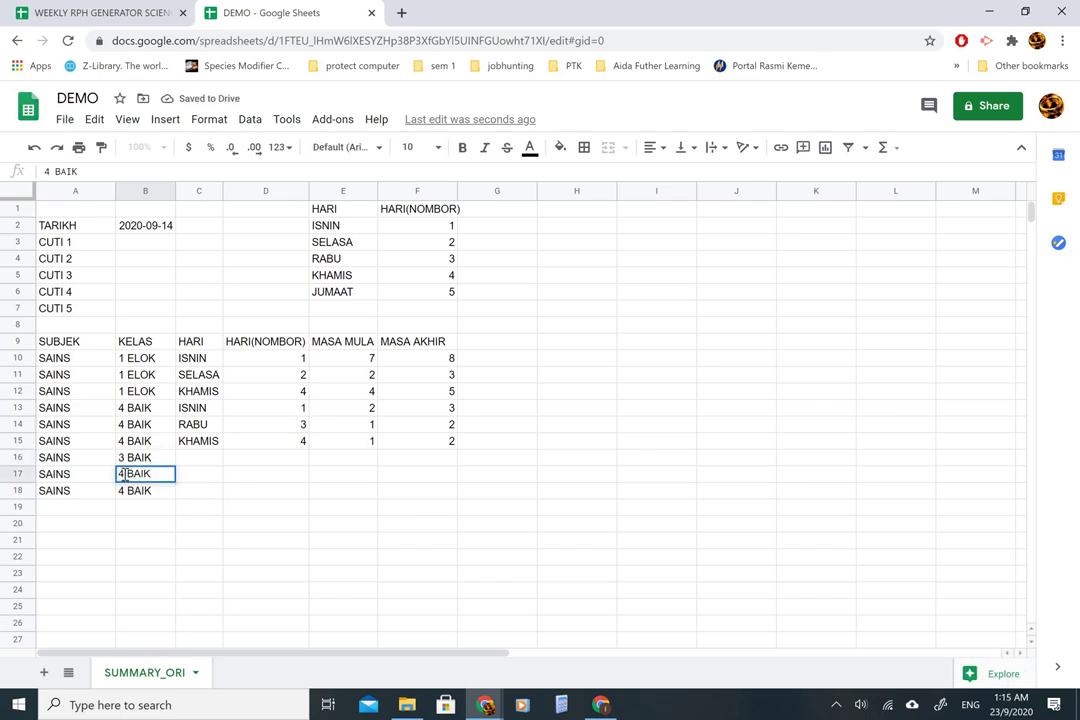
pyautogui.press('BackSpace')
pyautogui.write('3')
pyautogui.click(128, 490)
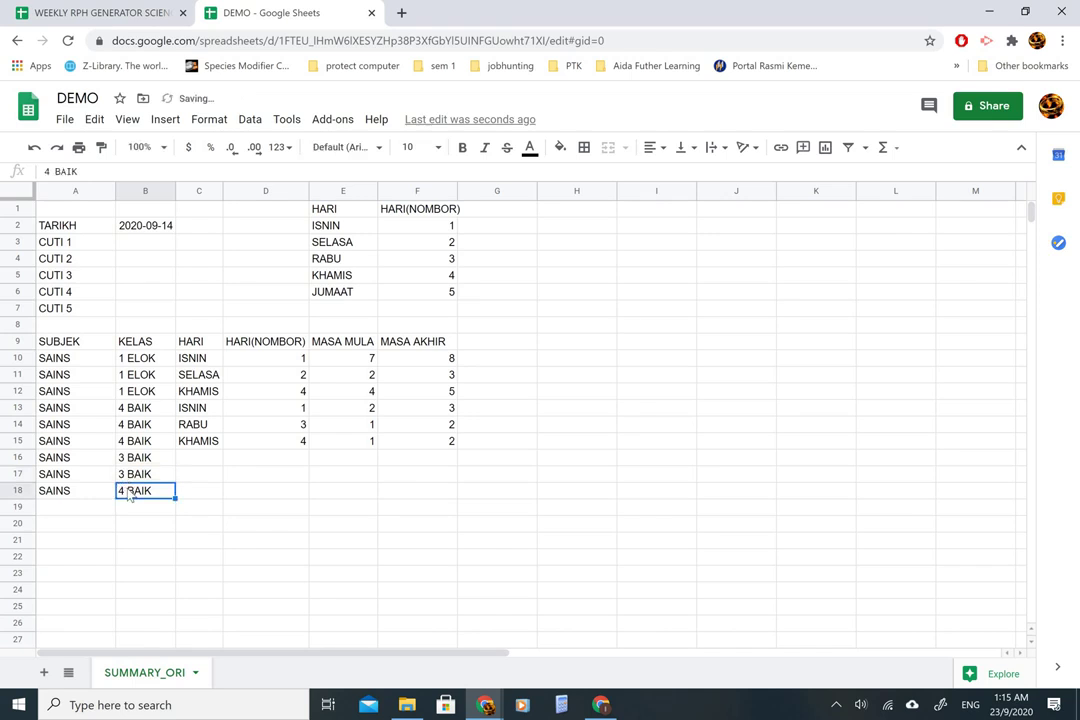
pyautogui.press('Left')
pyautogui.press('Right')
pyautogui.click(53, 172)
pyautogui.press('BackSpace')
pyautogui.write('3')
pyautogui.press('Return')
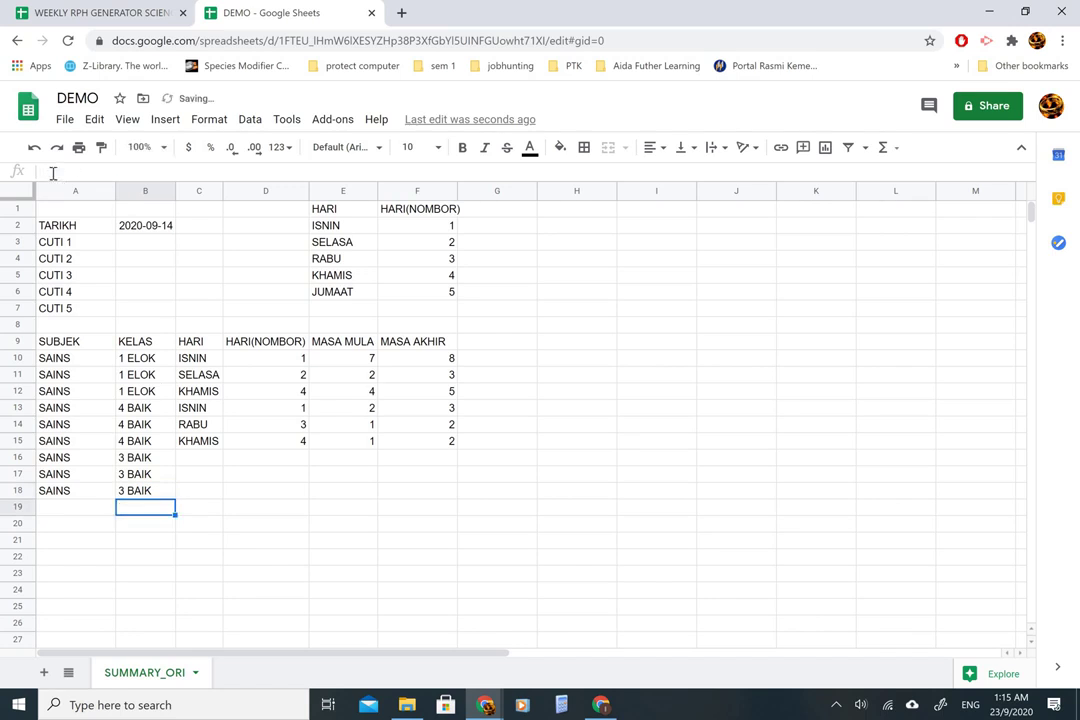
# - Enter SELASA, RABU and JUMAAT as the HARI values for the 3 BAIK classes in C16:C18
pyautogui.press('Right')
pyautogui.press('Up')
pyautogui.press('Up')
pyautogui.press('Up')
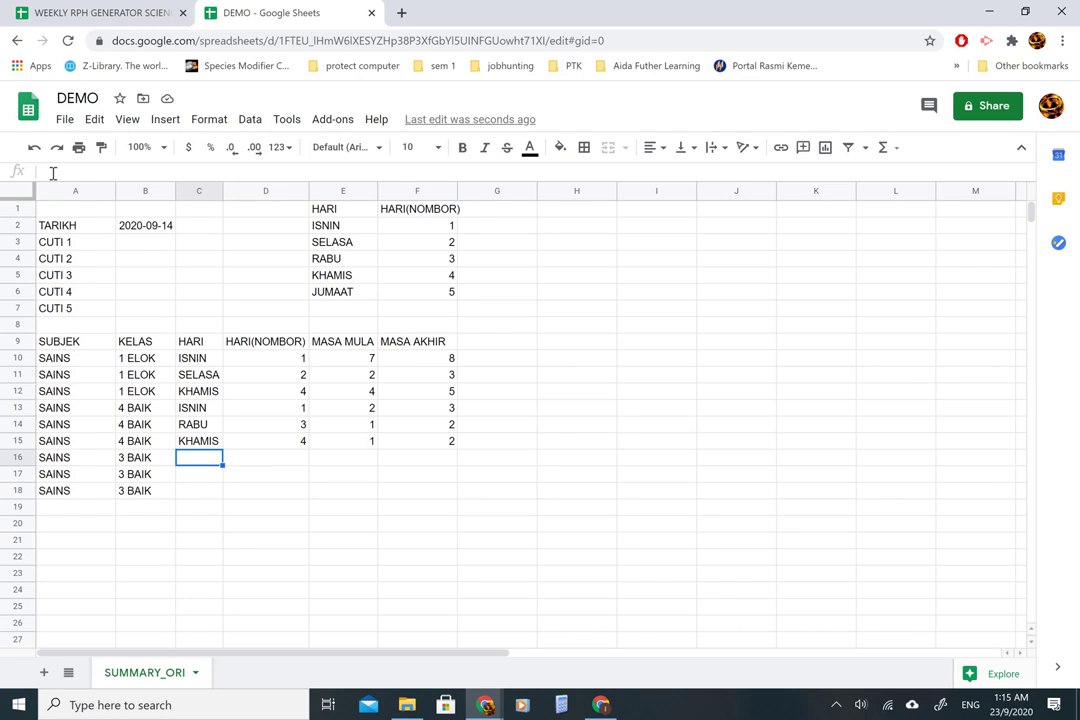
pyautogui.write('SELASA')
pyautogui.press('Return')
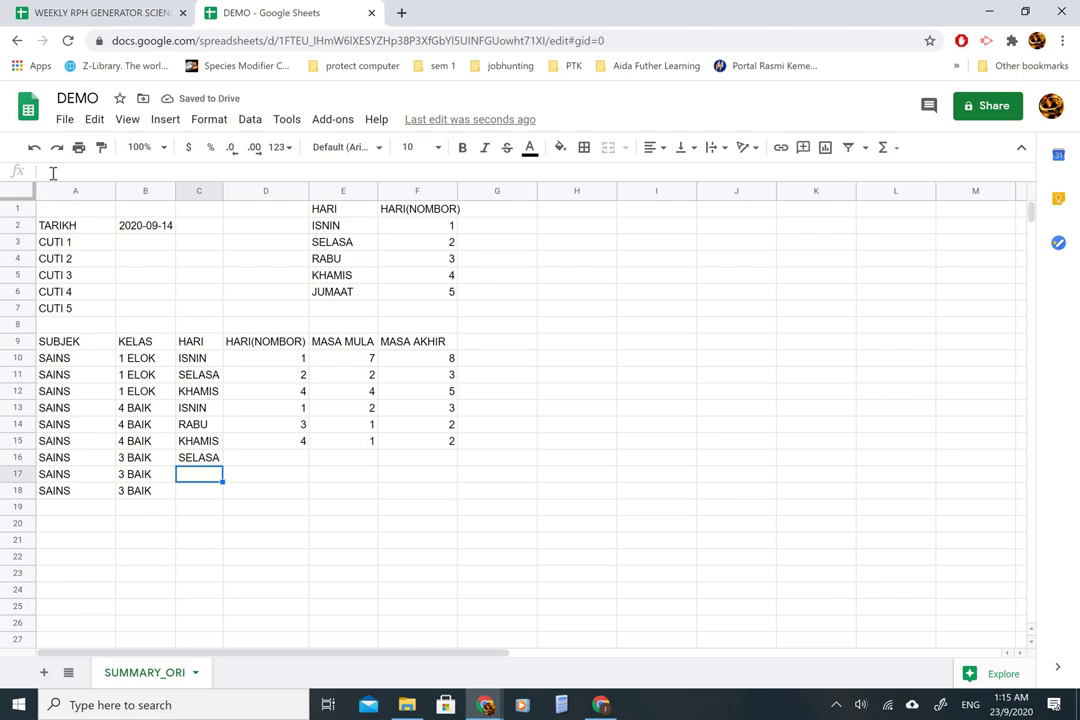
pyautogui.write('RABU')
pyautogui.press('Return')
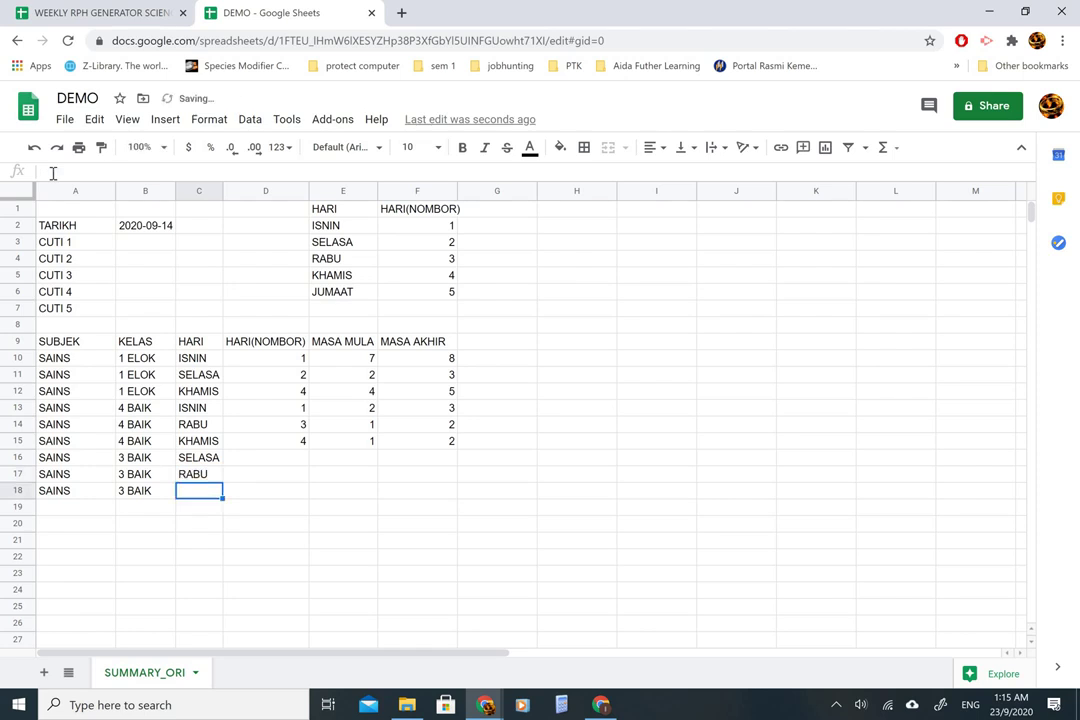
pyautogui.write('JUMAAT')
pyautogui.press('Return')
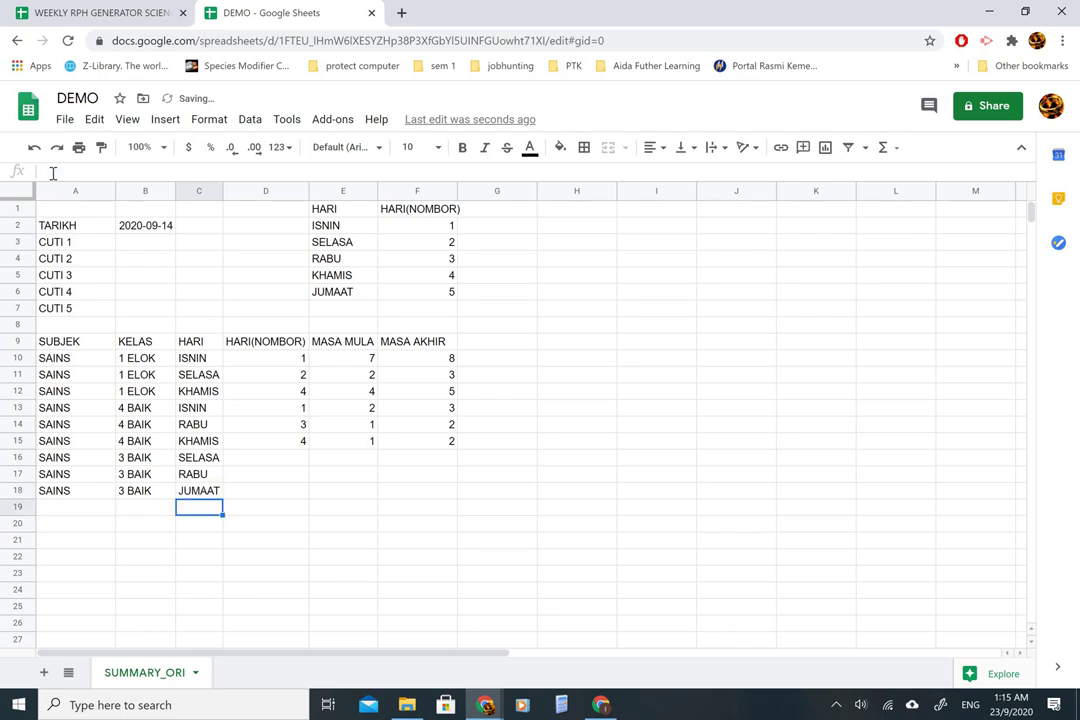
# - Fill the HARI(NOMBOR) VLOOKUP formula from D15 down to D18
pyautogui.press('Right')
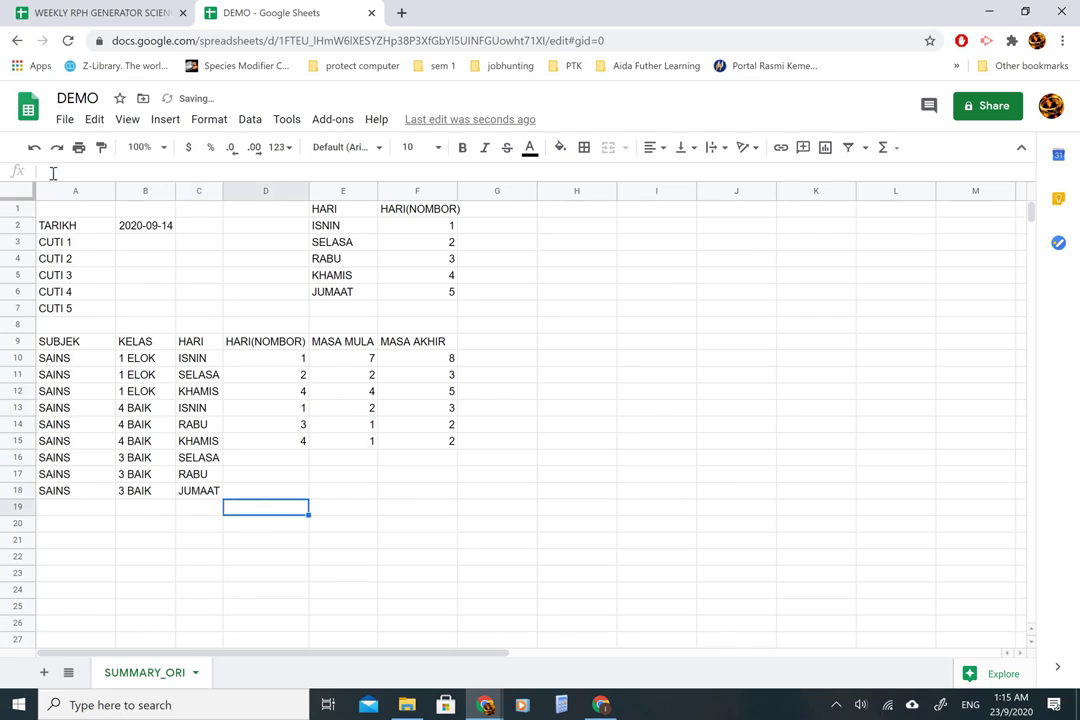
pyautogui.press('Up')
pyautogui.press('Up')
pyautogui.press('Up')
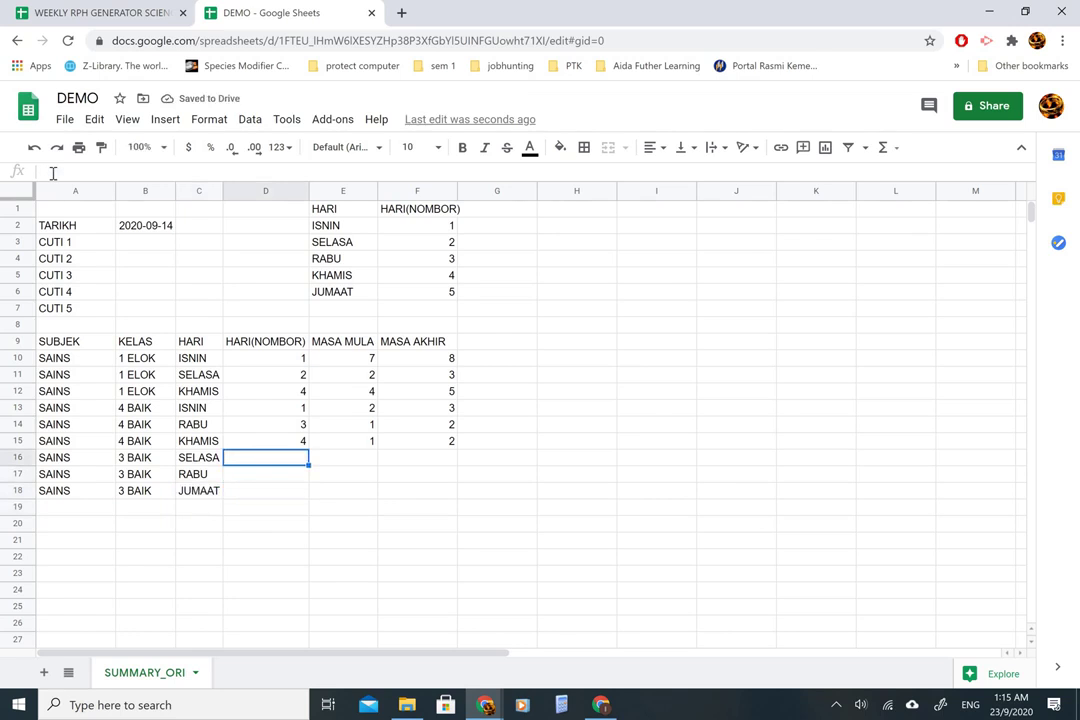
pyautogui.click(303, 444)
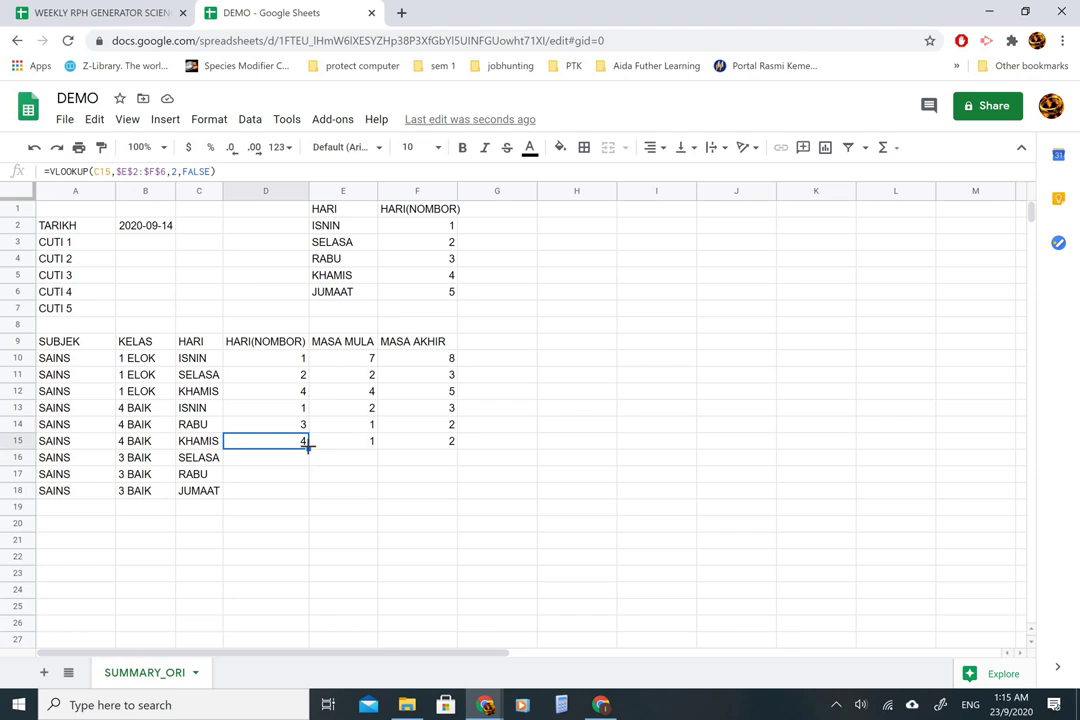
pyautogui.moveTo(307, 448); pyautogui.dragTo(309, 496)
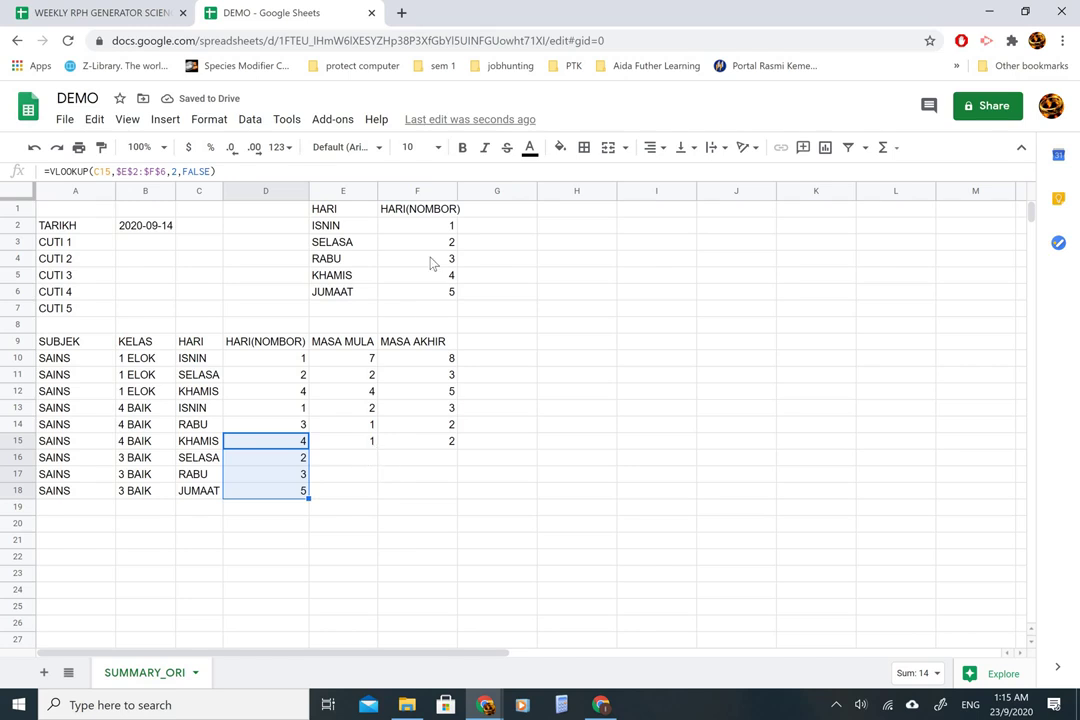
# - For the 3 BAIK SELASA class in row 16, enter 4 as MASA MULA and 5 as MASA AKHIR
pyautogui.click(352, 456)
pyautogui.press('Up')
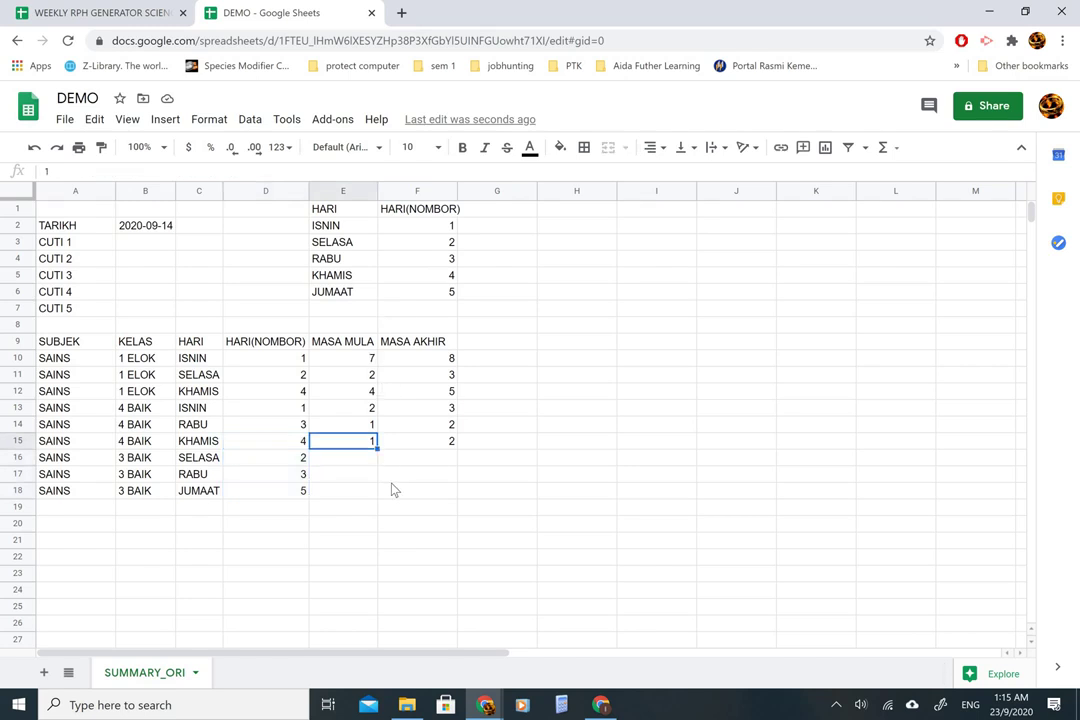
pyautogui.click(353, 462)
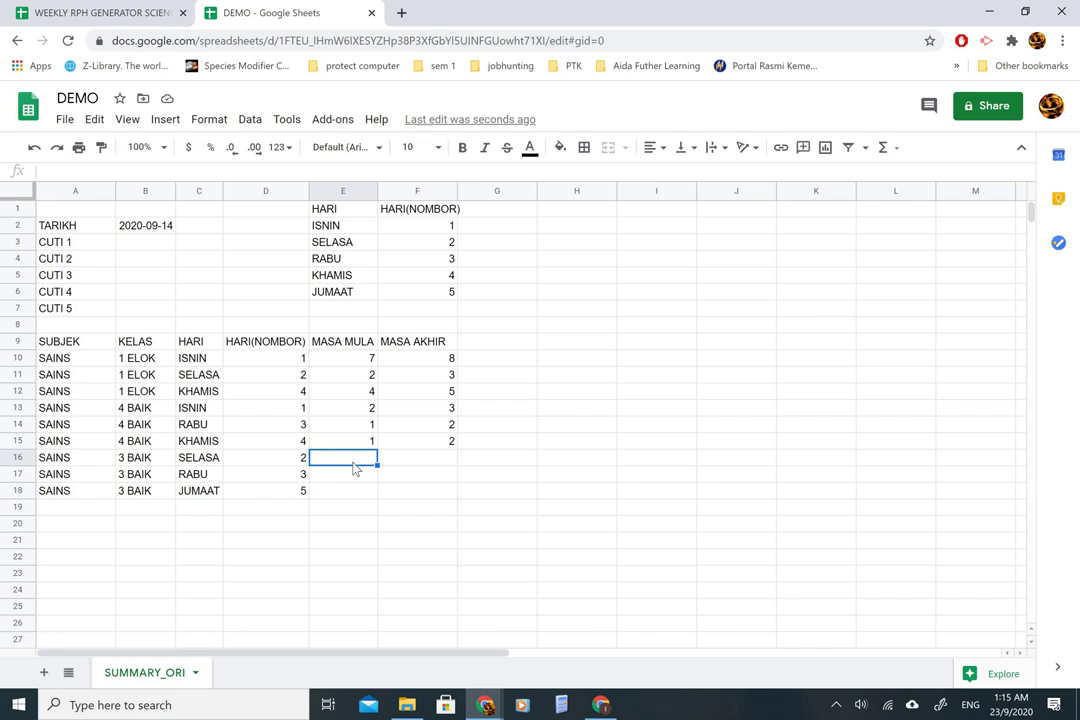
pyautogui.write('4')
pyautogui.press('Tab')
pyautogui.write('5')
pyautogui.press('Return')
# - Change the 4 BAIK RABU class in row 14 to MASA MULA 5 and MASA AKHIR 6
pyautogui.click(354, 469)
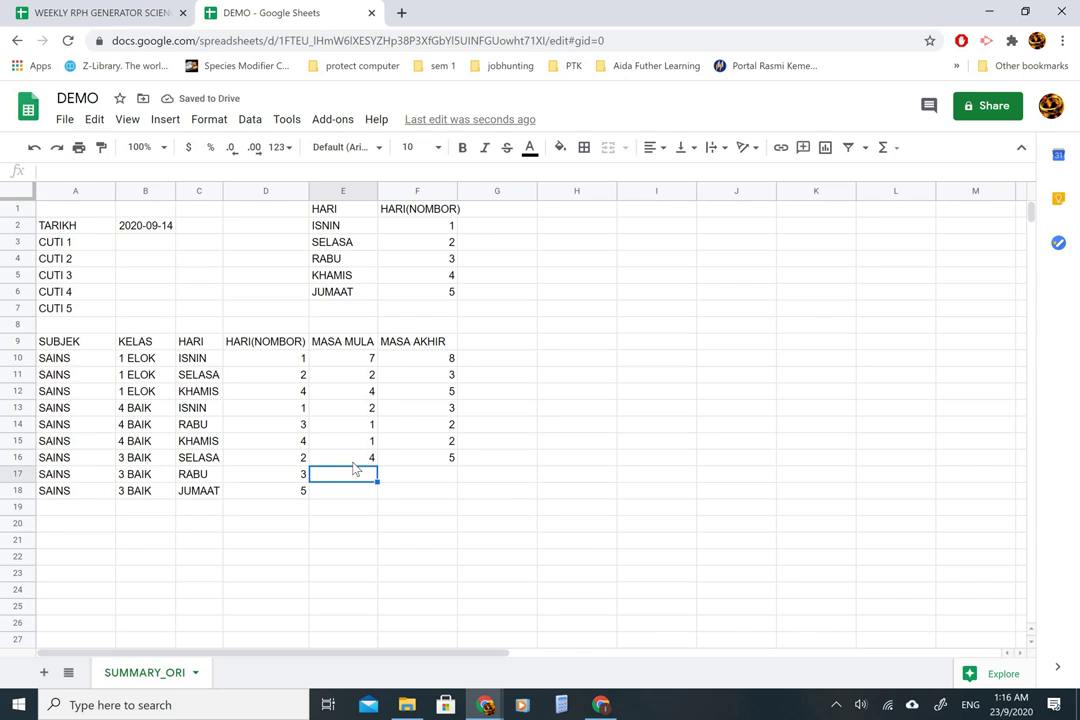
pyautogui.press('Up')
pyautogui.press('Up')
pyautogui.press('Up')
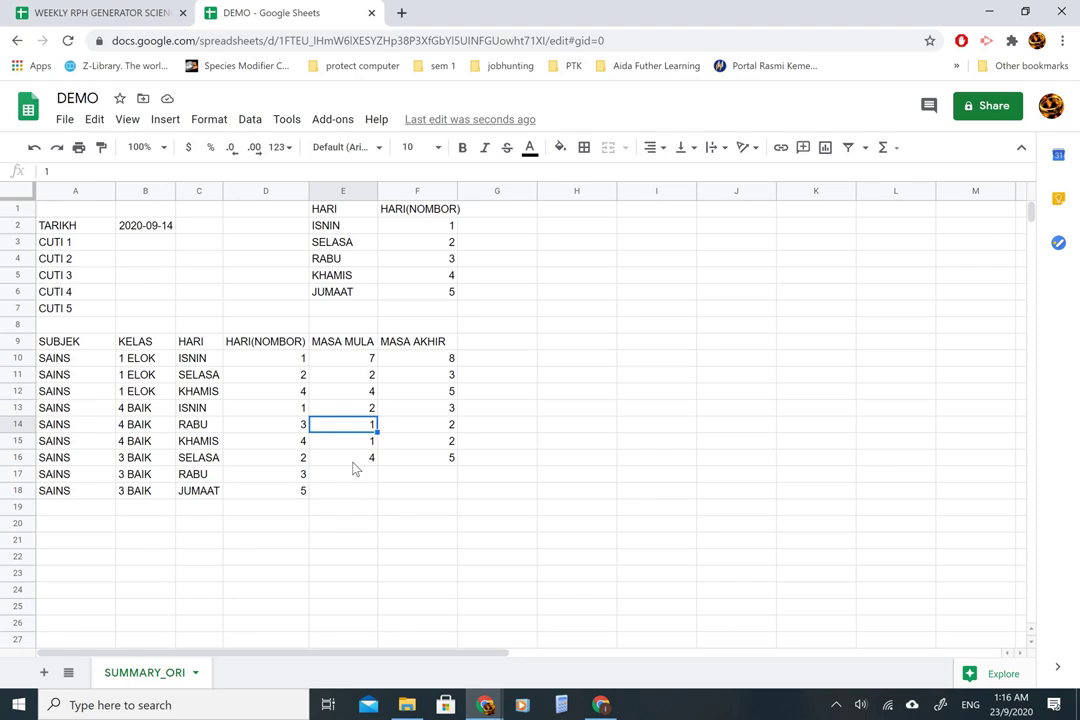
pyautogui.write('5')
pyautogui.press('Tab')
pyautogui.write('6')
pyautogui.press('Down')
pyautogui.press('Down')
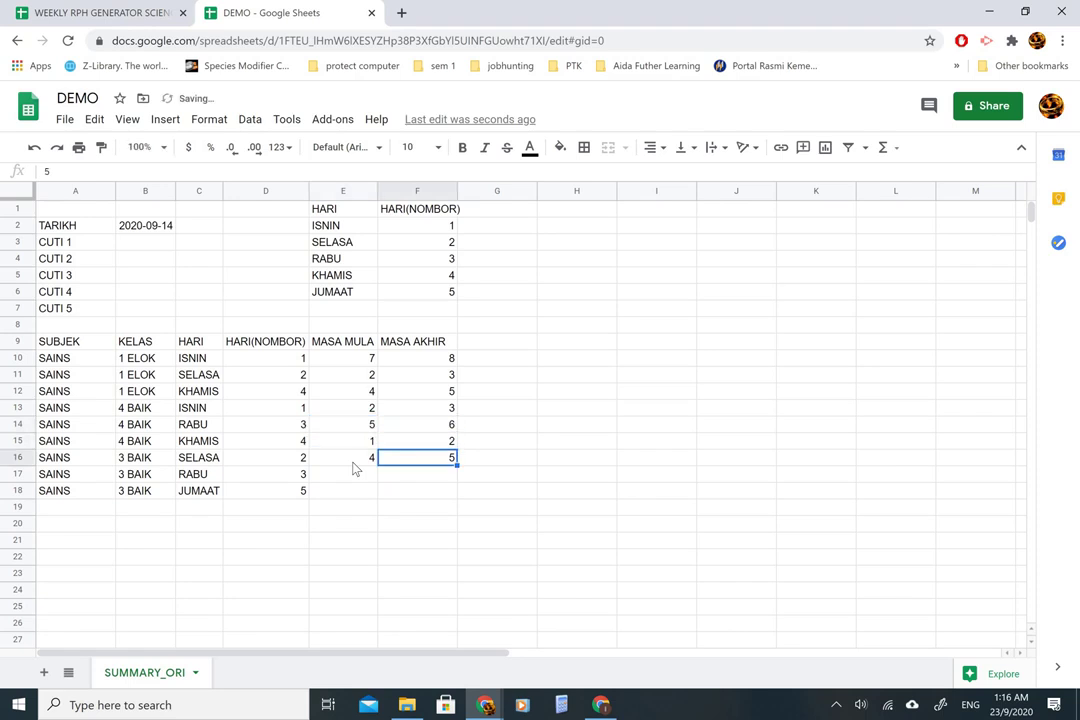
# - For the 3 BAIK RABU class in row 17, enter 3 as MASA MULA and 4 as MASA AKHIR
pyautogui.press('Down')
pyautogui.press('Left')
pyautogui.press('Left')
pyautogui.press('Left')
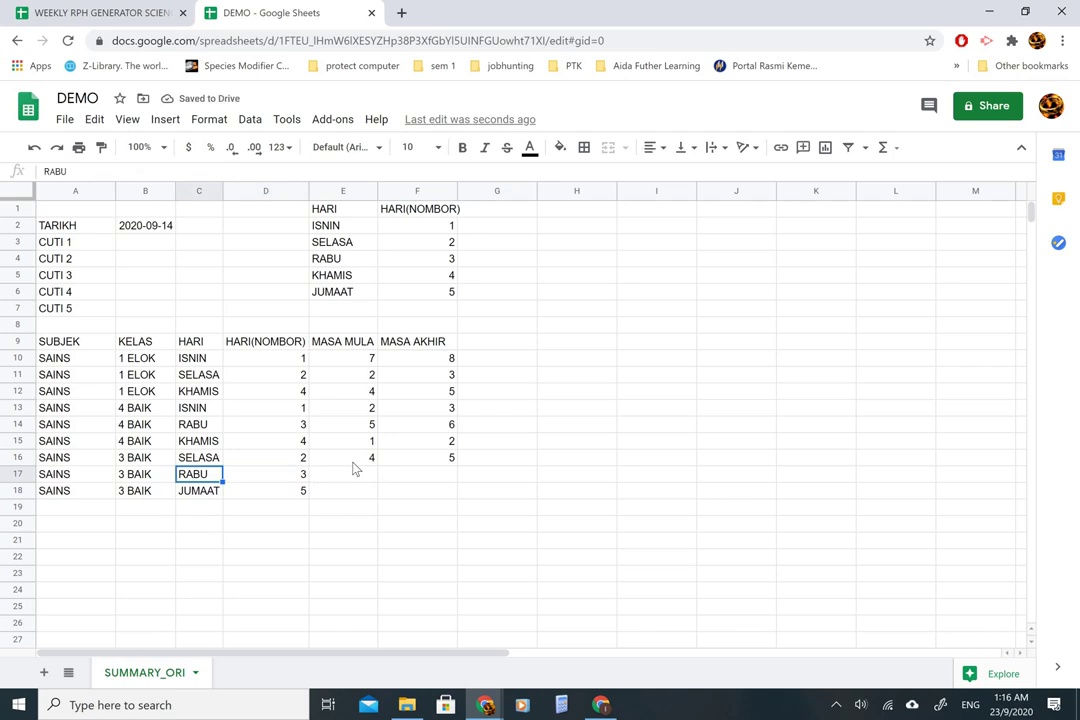
pyautogui.press('Right')
pyautogui.press('Right')
pyautogui.press('Right')
pyautogui.press('Left')
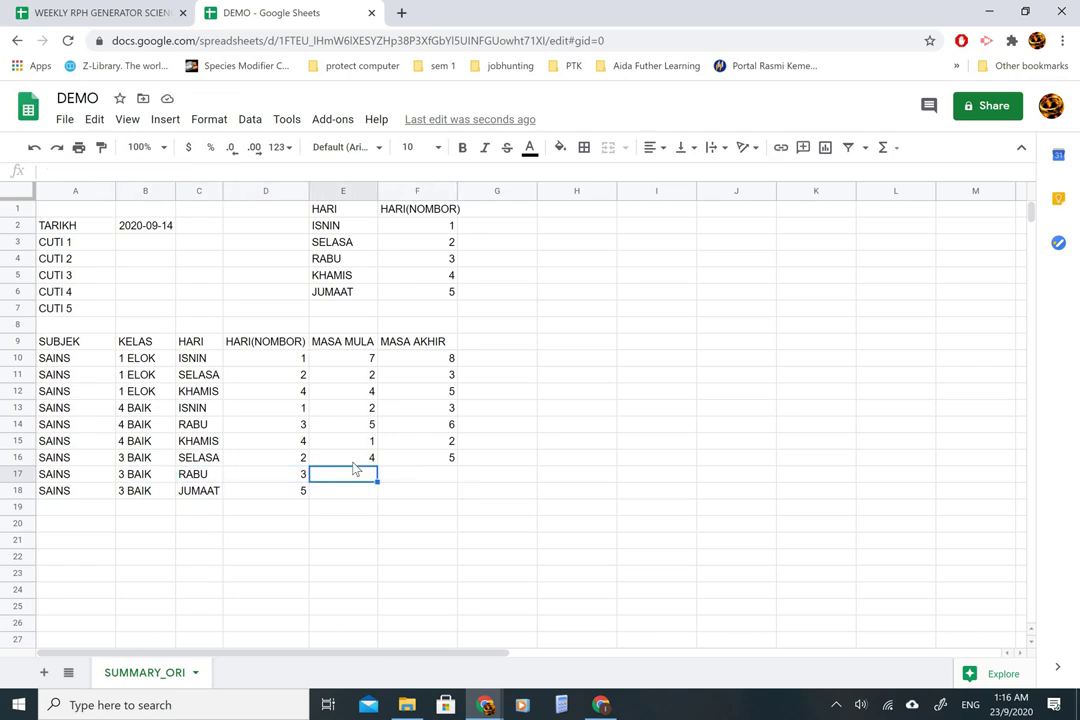
pyautogui.write('3')
pyautogui.press('Tab')
pyautogui.write('4')
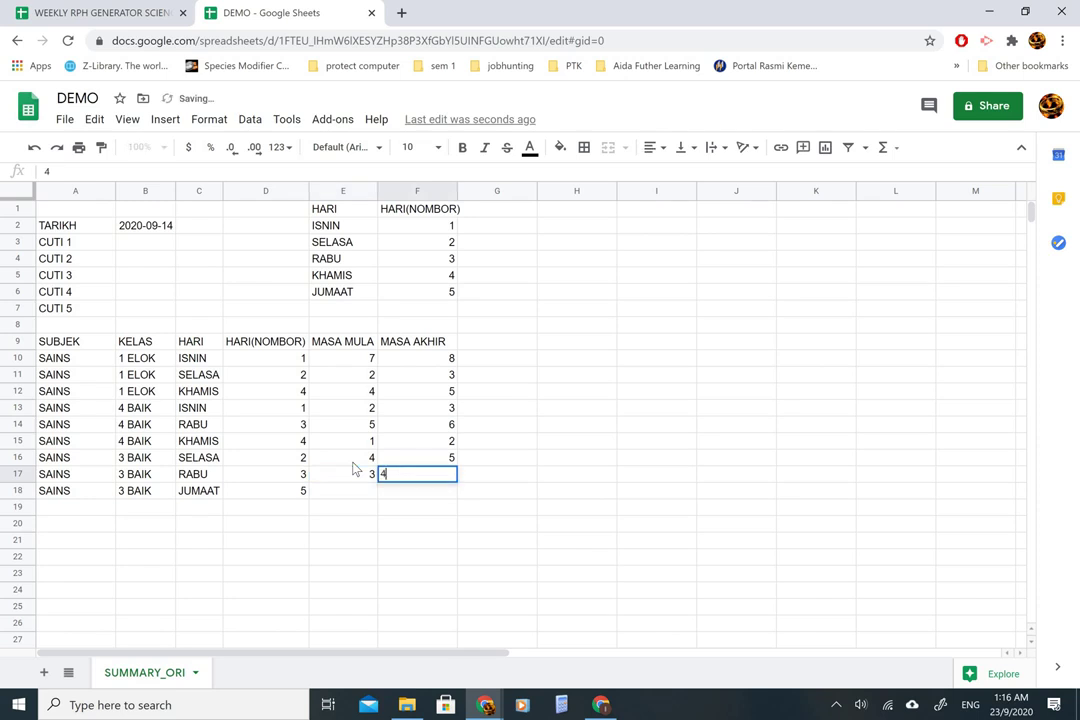
pyautogui.press('Return')
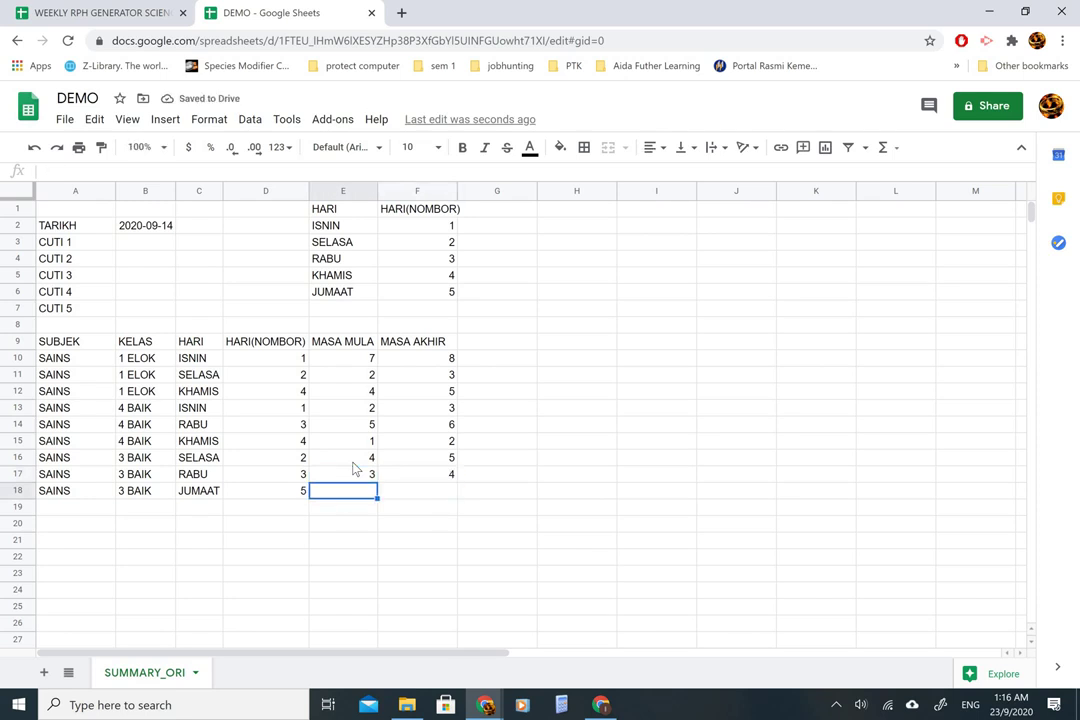
# - For the 3 BAIK JUMAAT class in row 18, enter 1 as MASA MULA and 2 as MASA AKHIR
pyautogui.write('1')
pyautogui.press('Tab')
pyautogui.write('2')
pyautogui.press('Down')
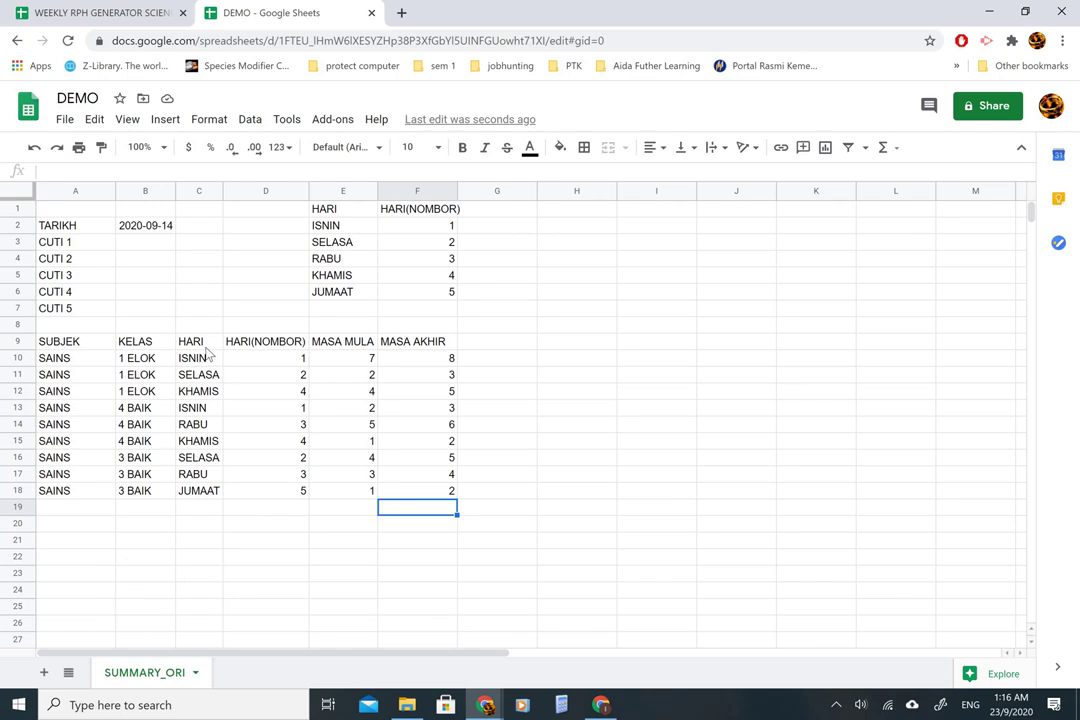
# - Add a new blank sheet to the DEMO spreadsheet
pyautogui.click(44, 673)
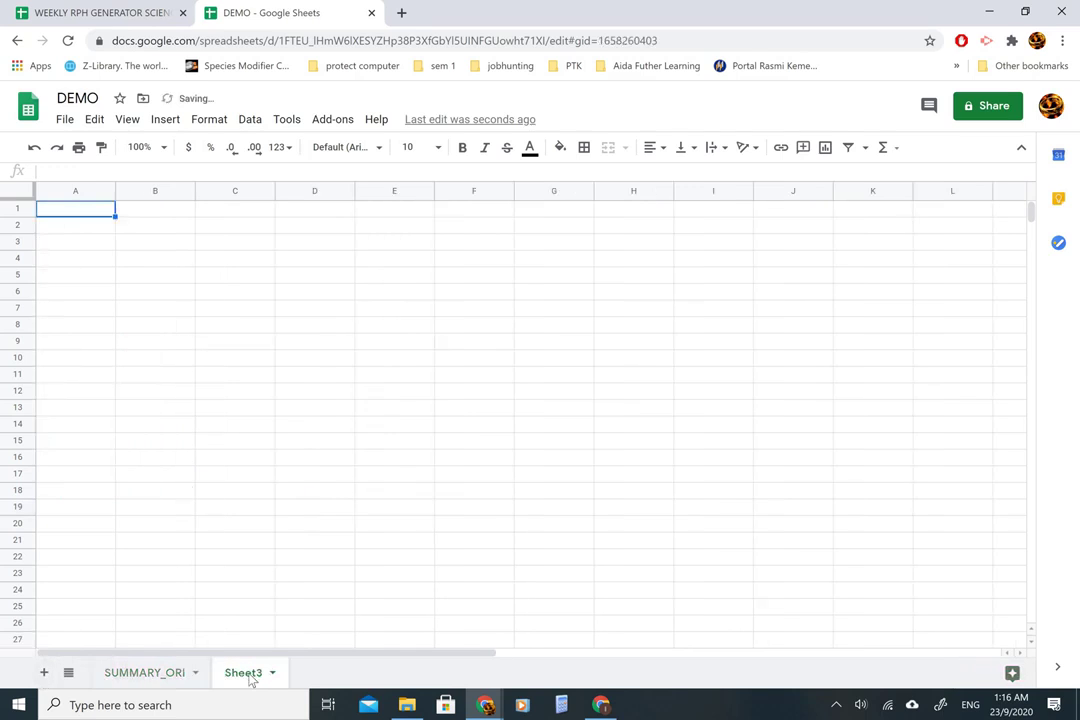
# - Rename the new blank sheet as SUMMARY
pyautogui.doubleClick(250, 676)
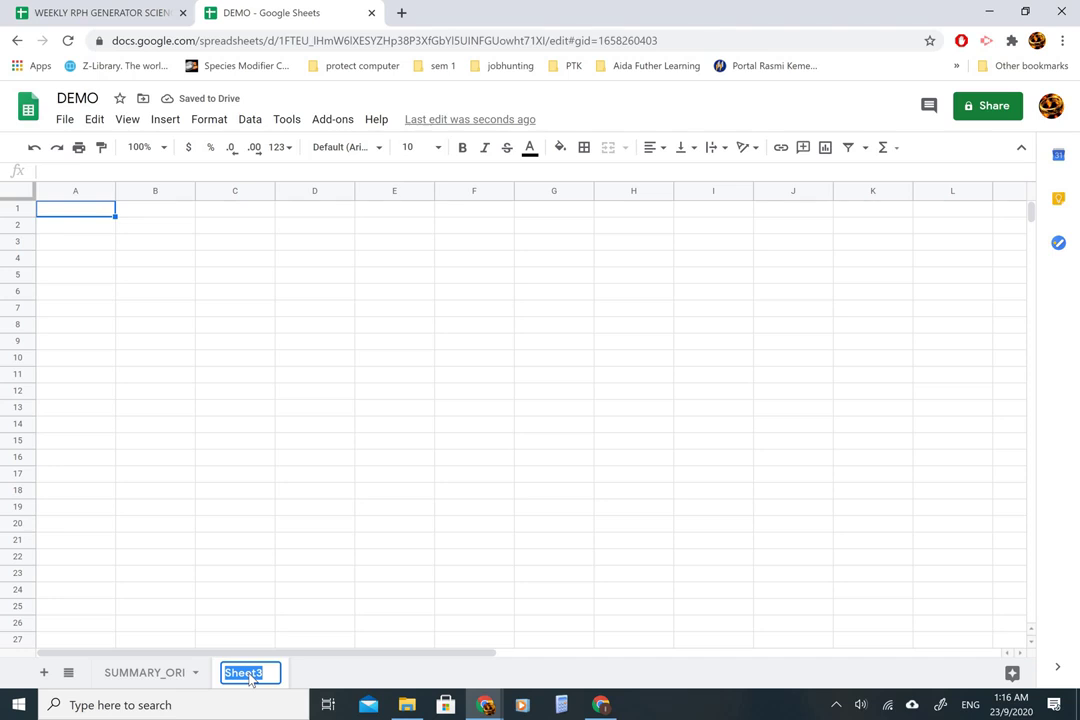
pyautogui.write('S')
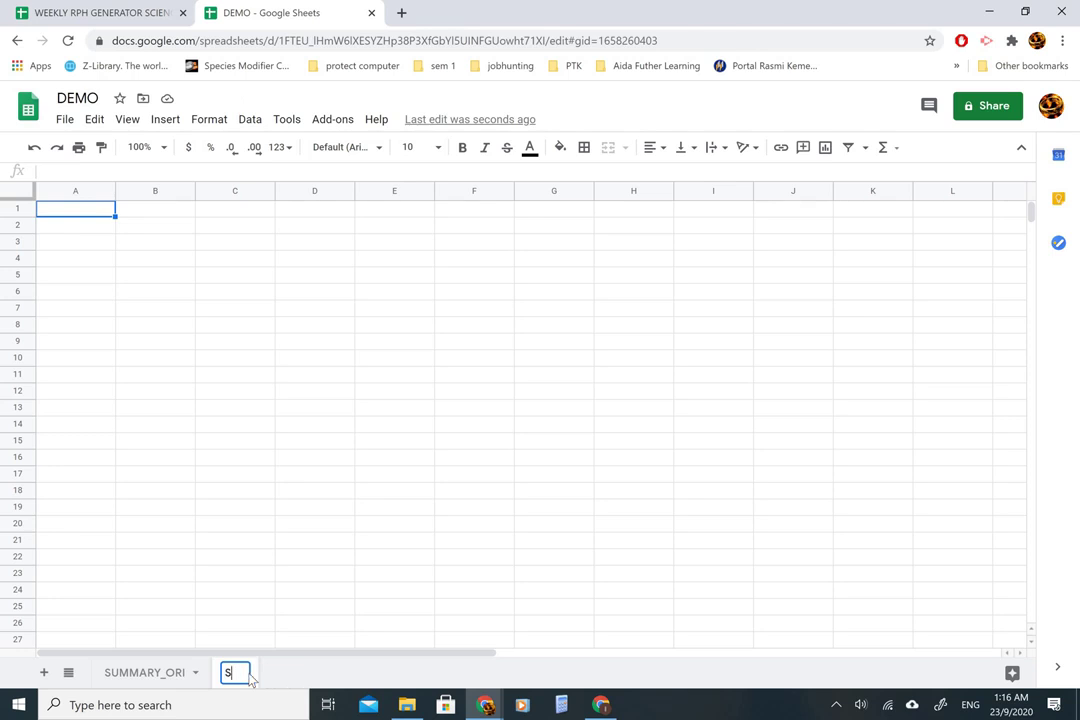
pyautogui.write('UMMA')
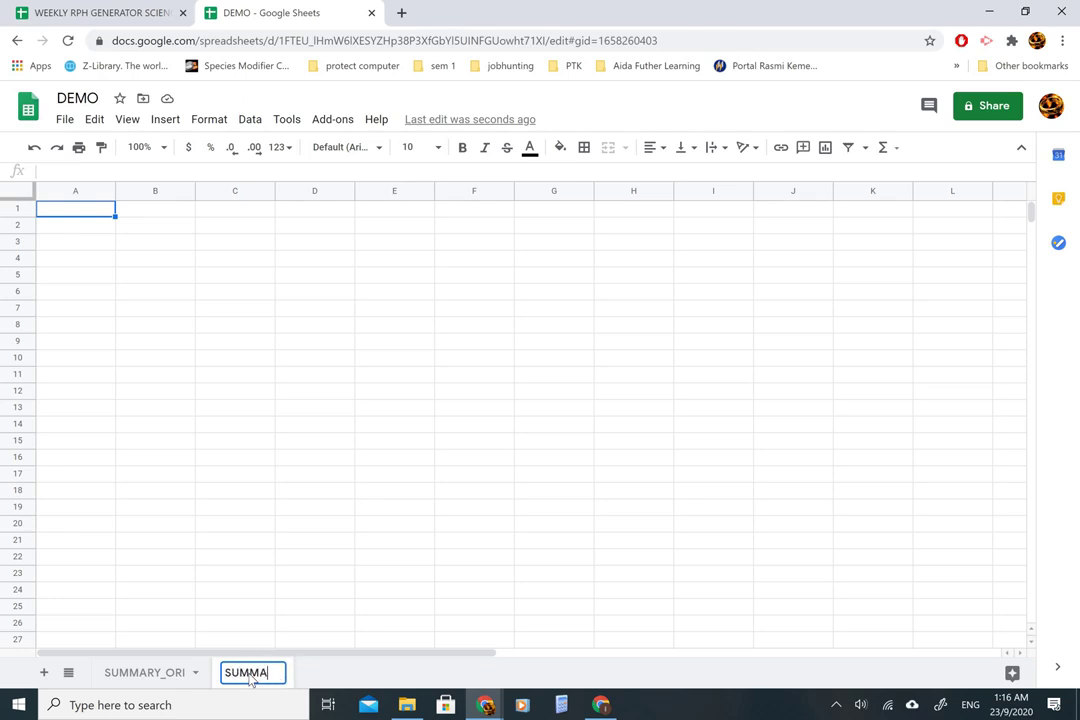
pyautogui.write('RY')
pyautogui.press('Return')
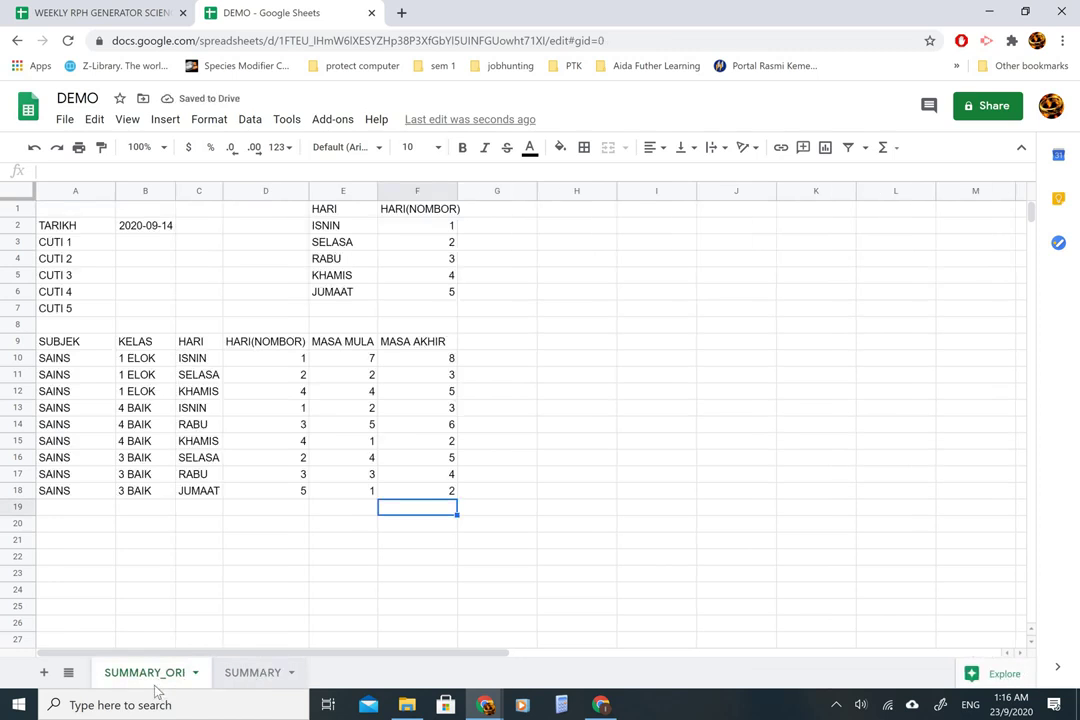
pyautogui.click(257, 683)
pyautogui.click(185, 676)
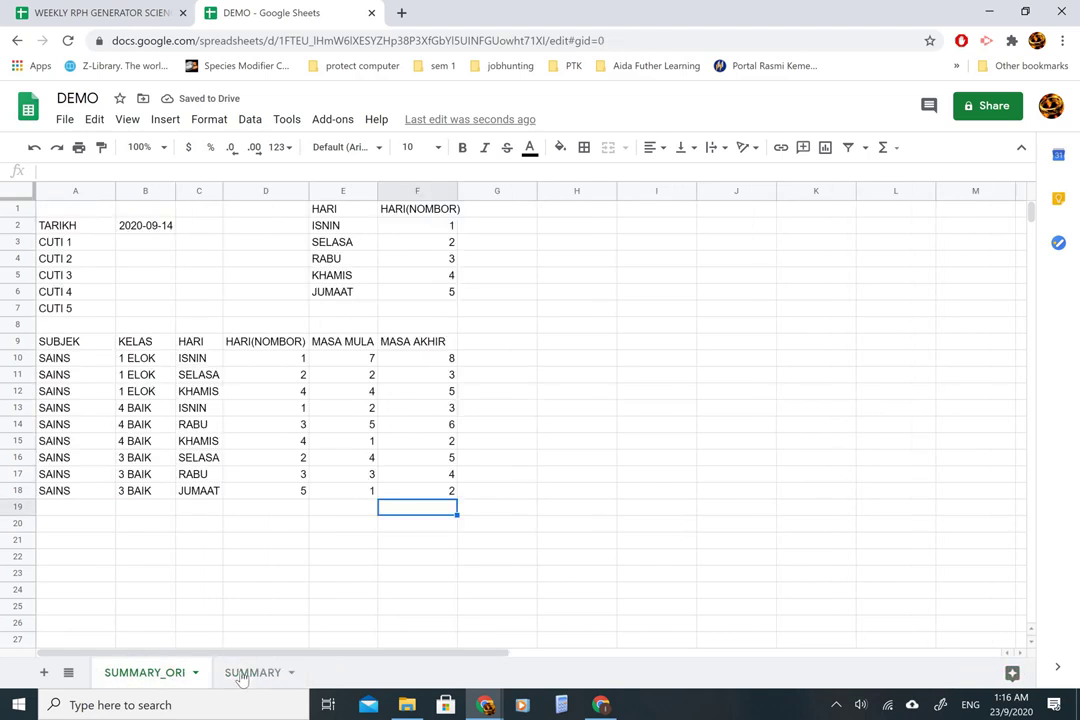
pyautogui.click(241, 680)
pyautogui.click(160, 680)
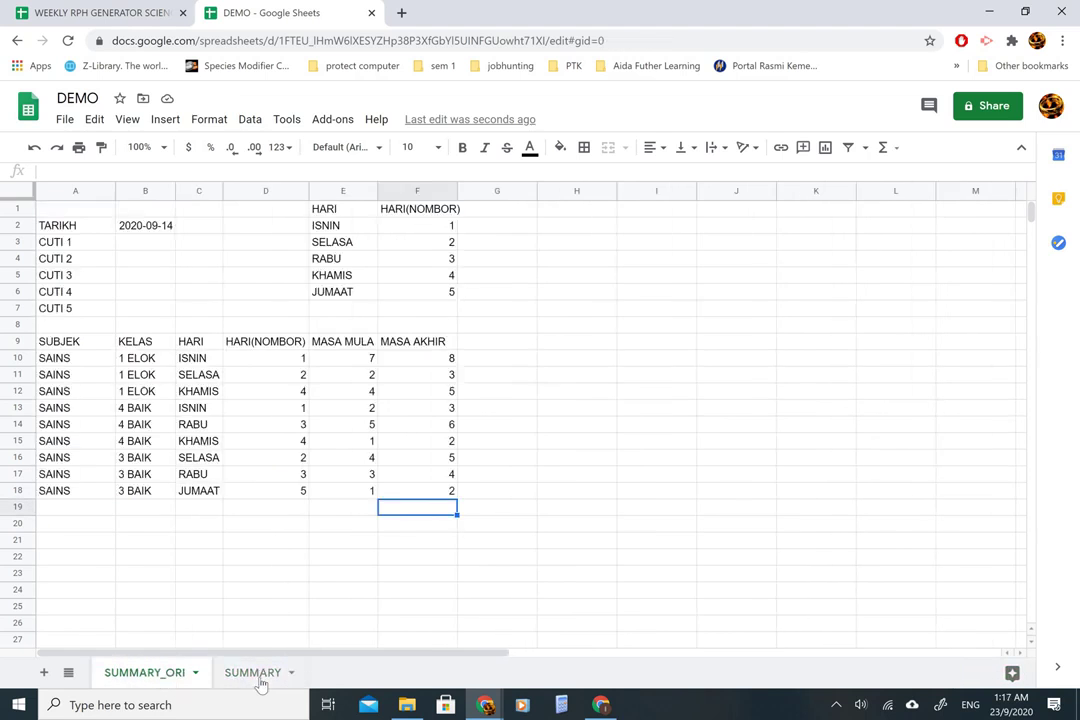
pyautogui.click(257, 676)
pyautogui.click(143, 680)
# - Try the same-sheet reference =E2 in cell H2 of SUMMARY_ORI, and clear the cell again
pyautogui.click(557, 228)
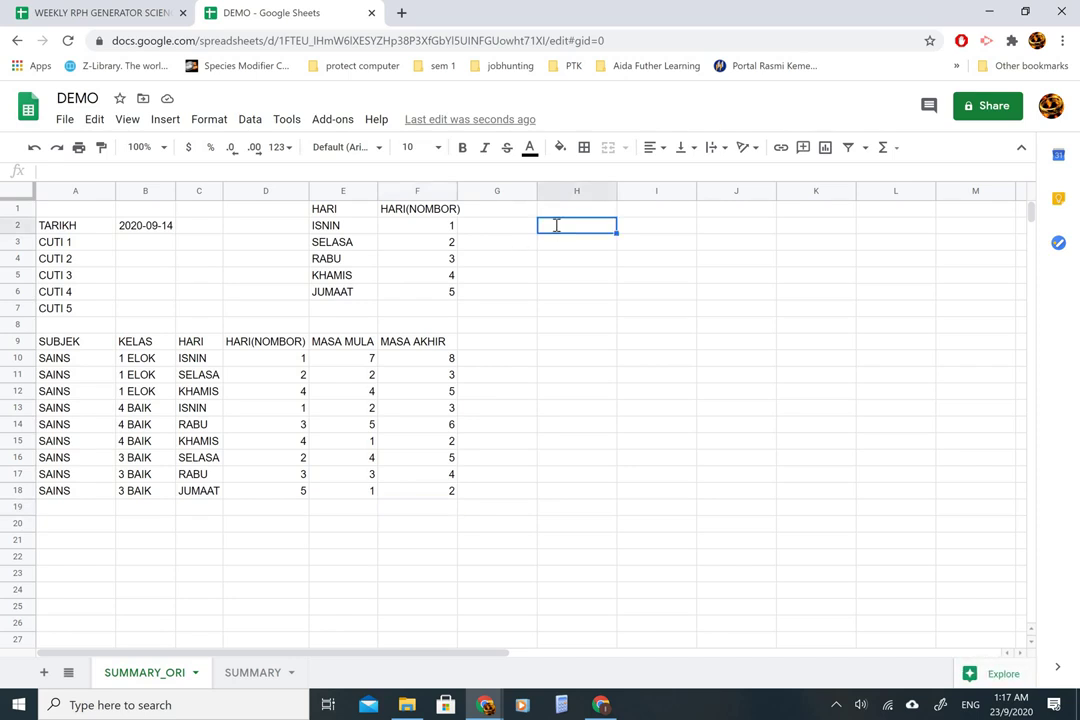
pyautogui.write('=')
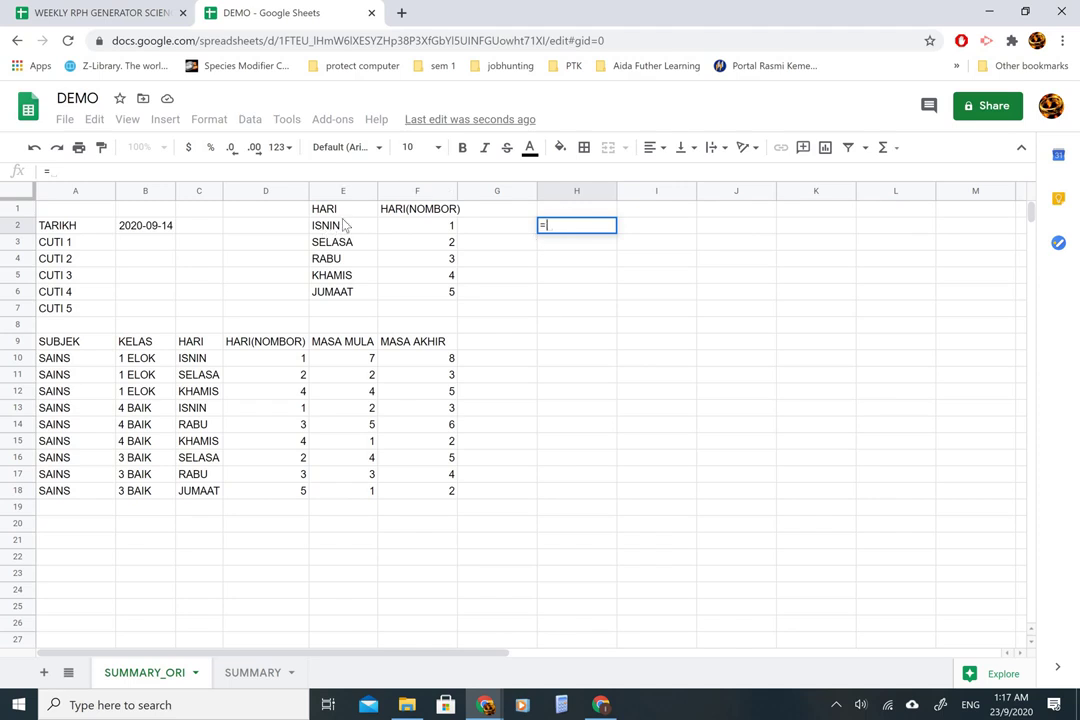
pyautogui.write('E2')
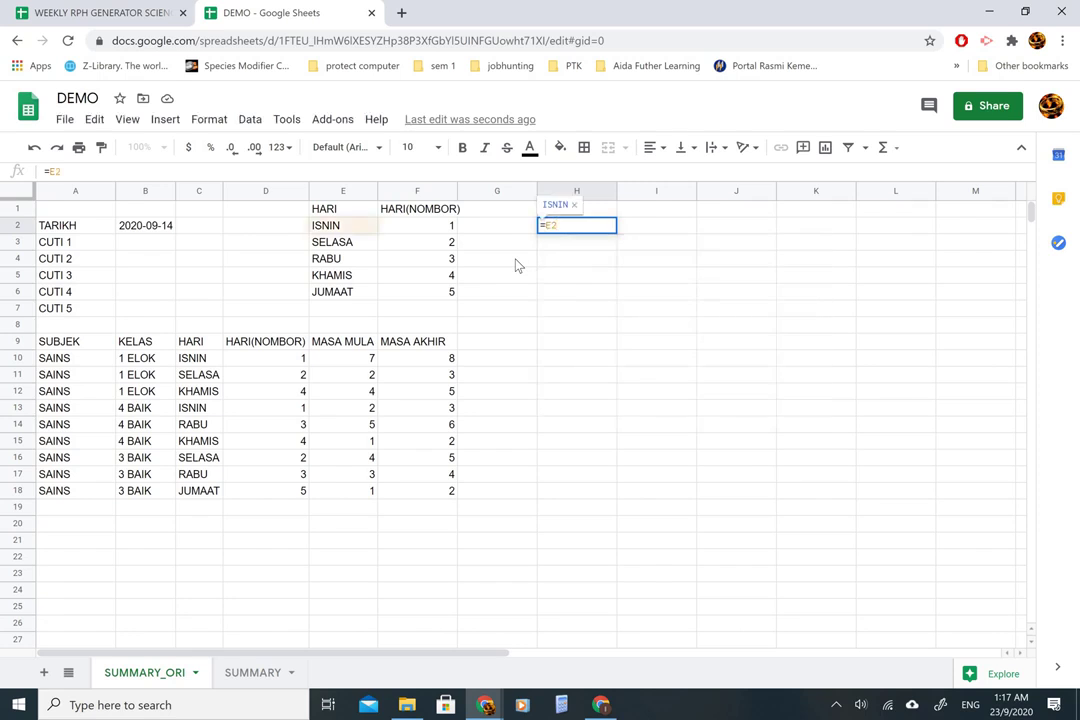
pyautogui.press('Return')
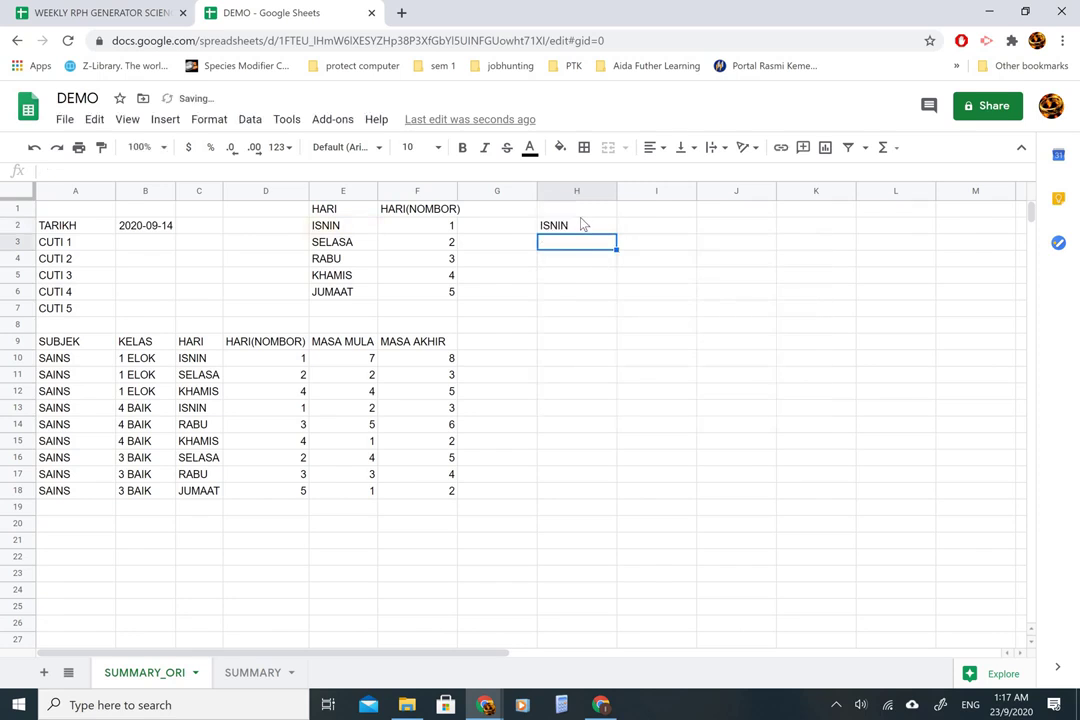
pyautogui.click(574, 227)
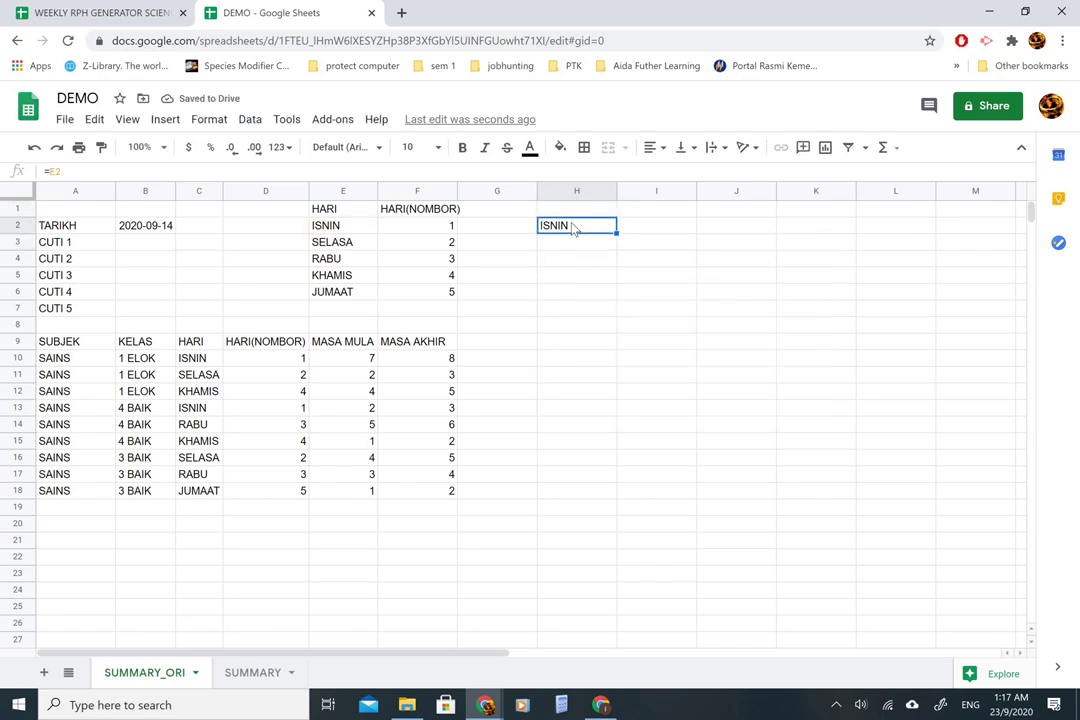
pyautogui.press('Delete')
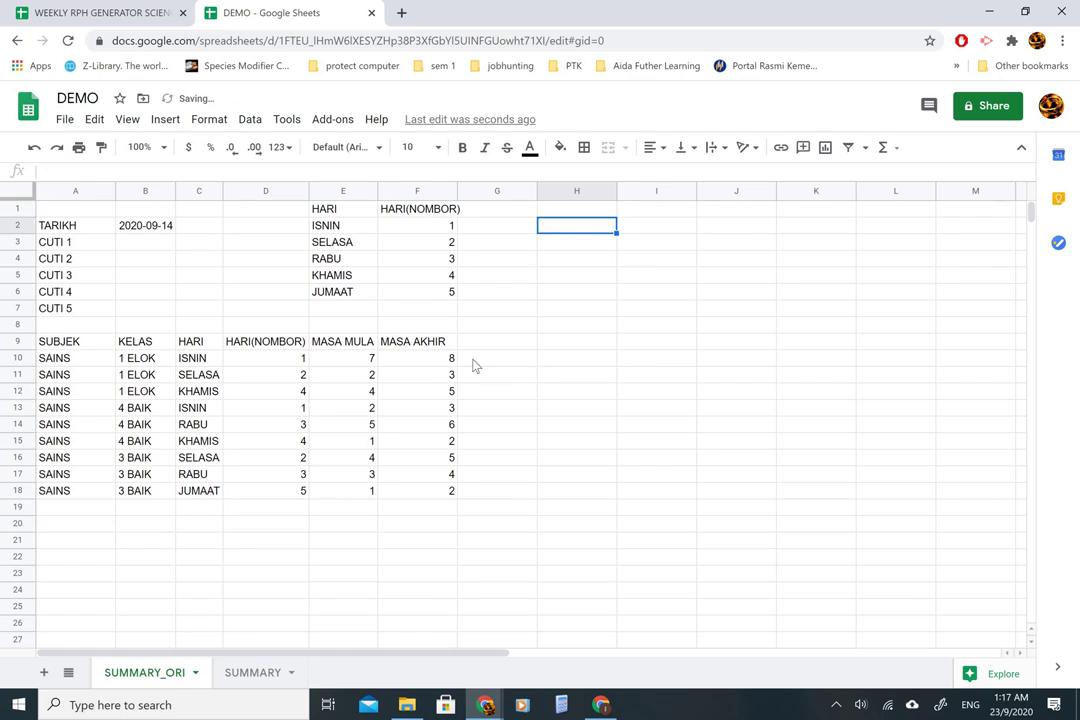
# - Try the reference =F6 in cell H6 of SUMMARY_ORI, compare it with its source cell, and clear H6
pyautogui.click(572, 297)
pyautogui.write('=')
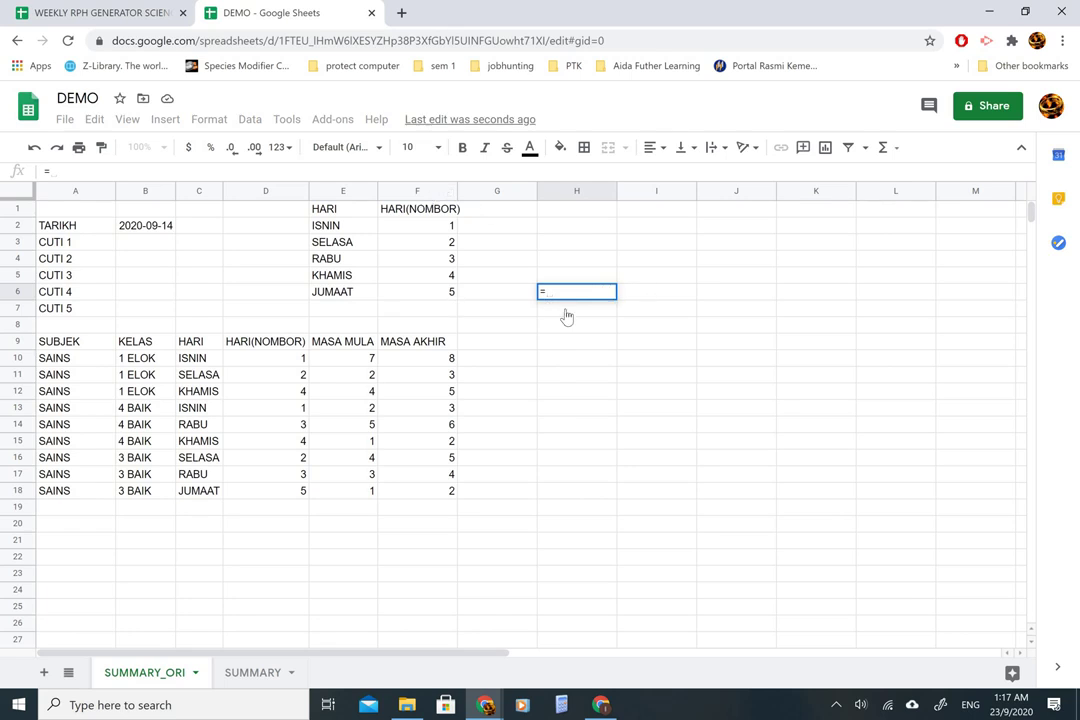
pyautogui.write('F')
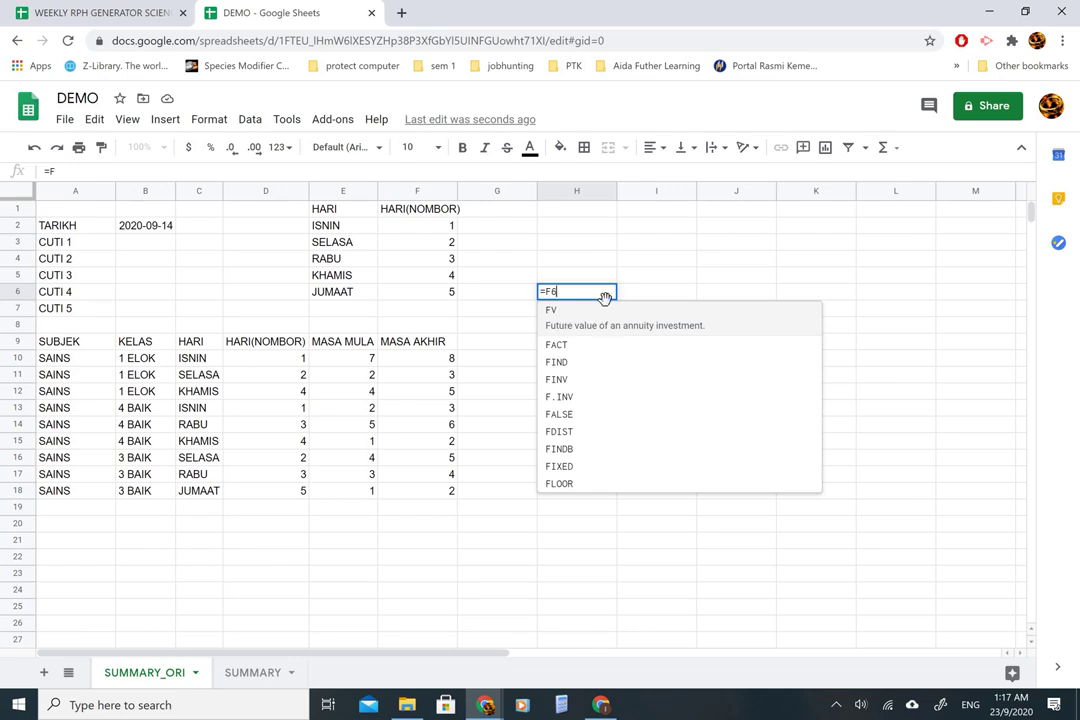
pyautogui.write('6')
pyautogui.press('Return')
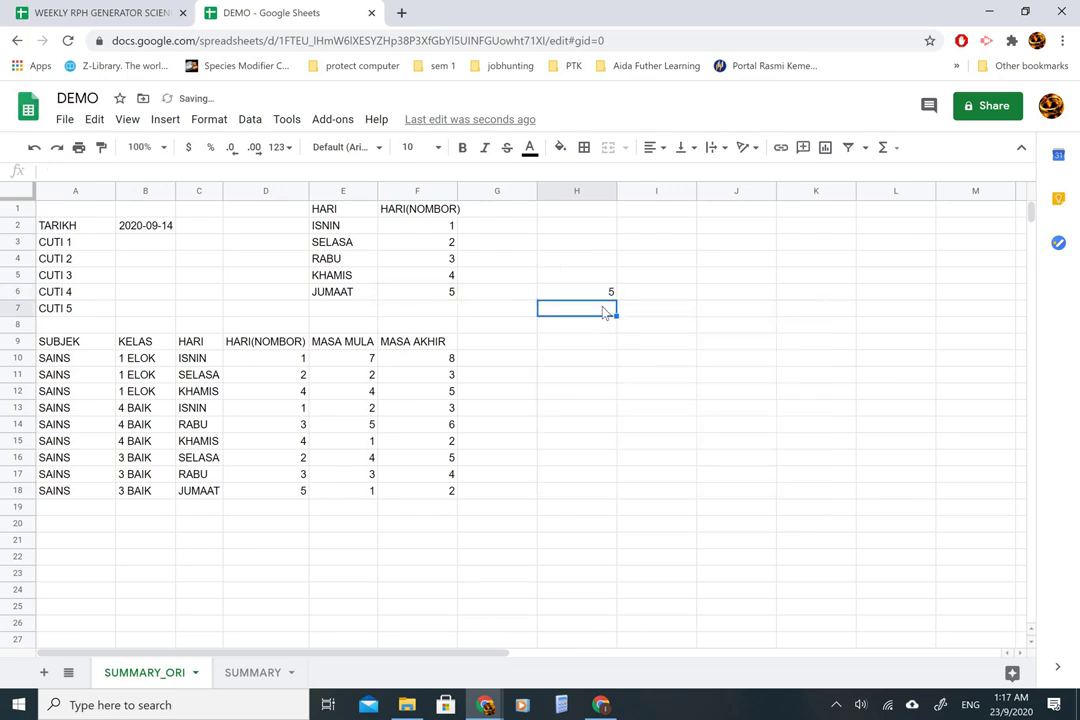
pyautogui.click(441, 293)
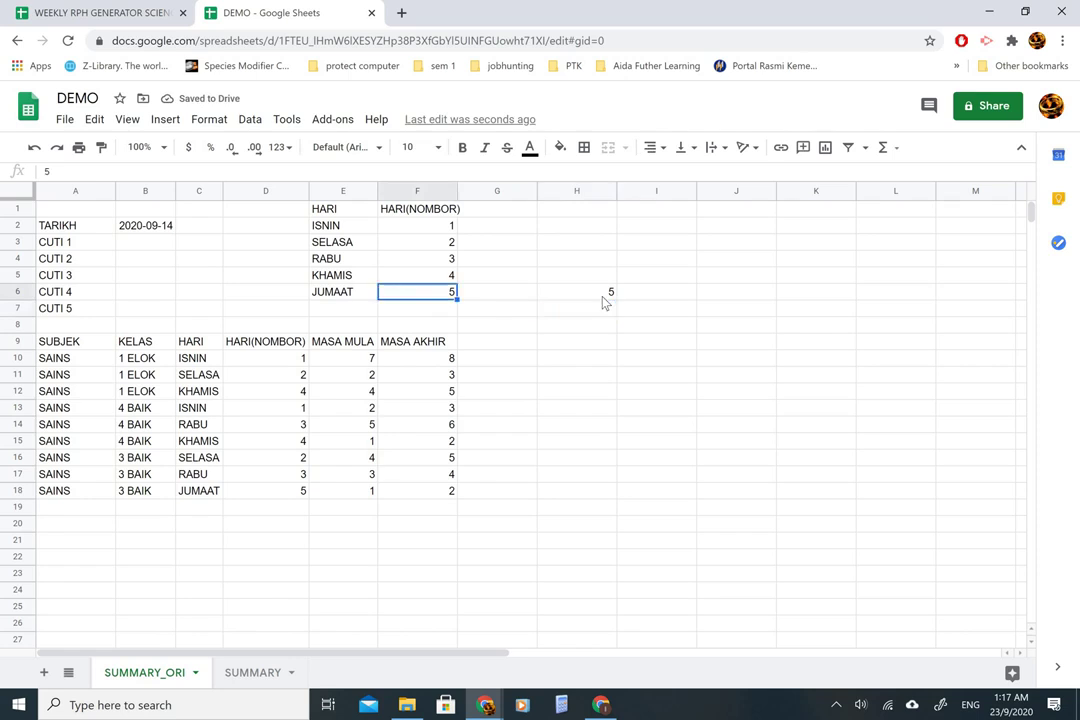
pyautogui.click(605, 298)
pyautogui.press('Delete')
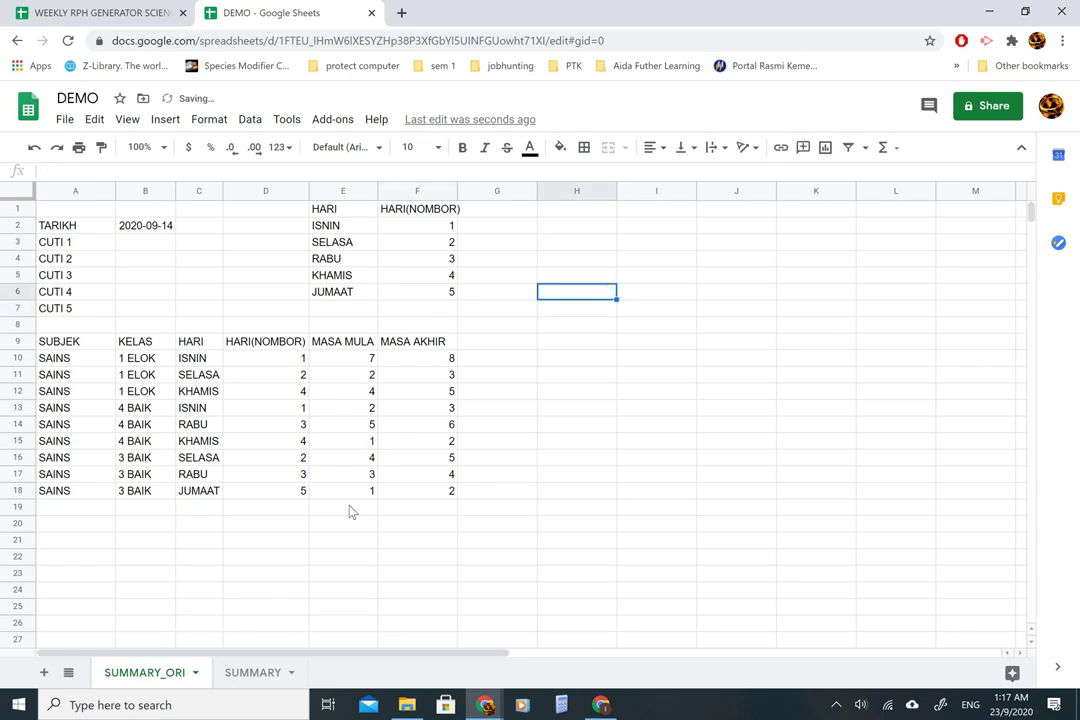
# - On the SUMMARY sheet, link cell A2 to the SUBJEK heading with the formula =SUMMARY_ORI!A9
pyautogui.click(232, 673)
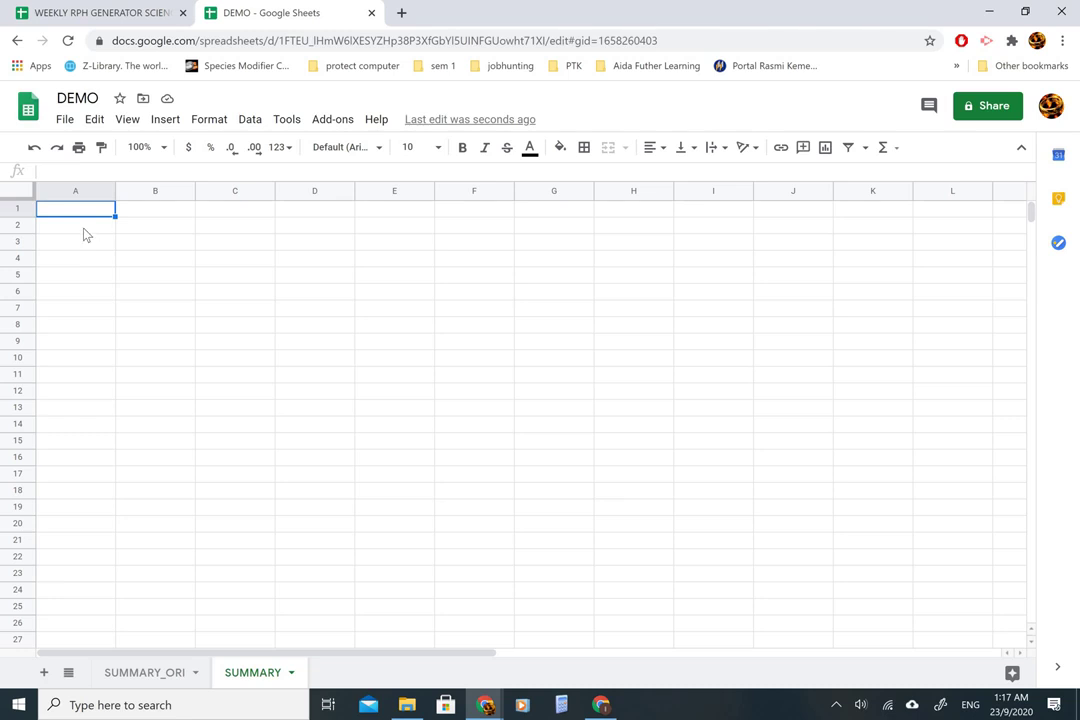
pyautogui.click(74, 223)
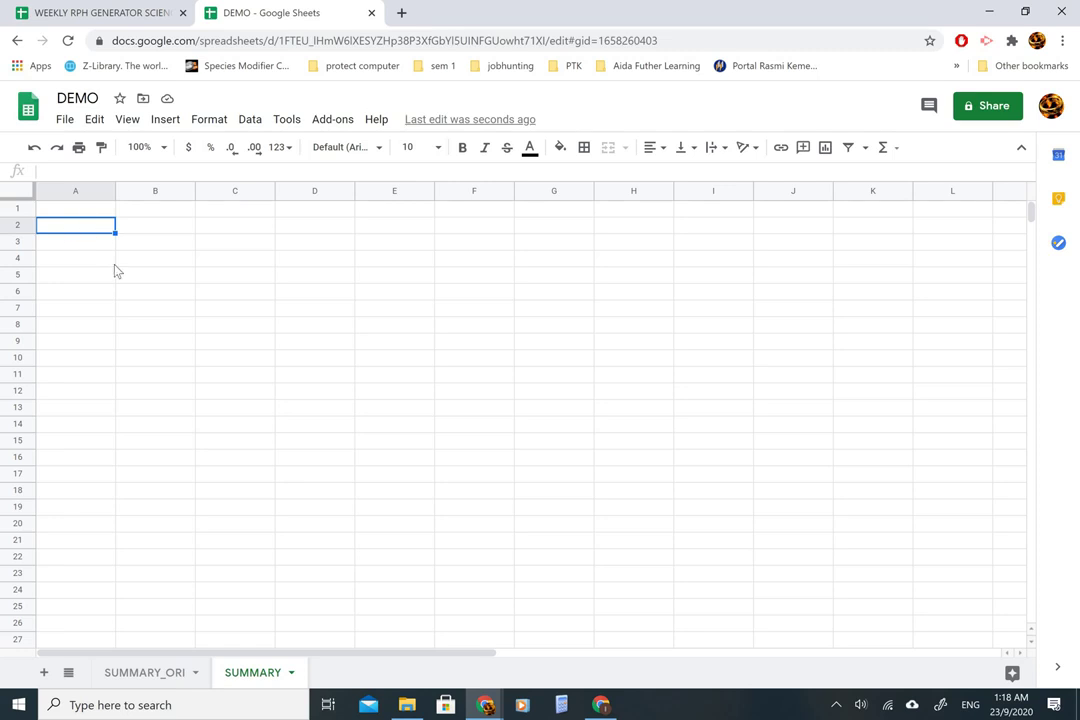
pyautogui.write('=')
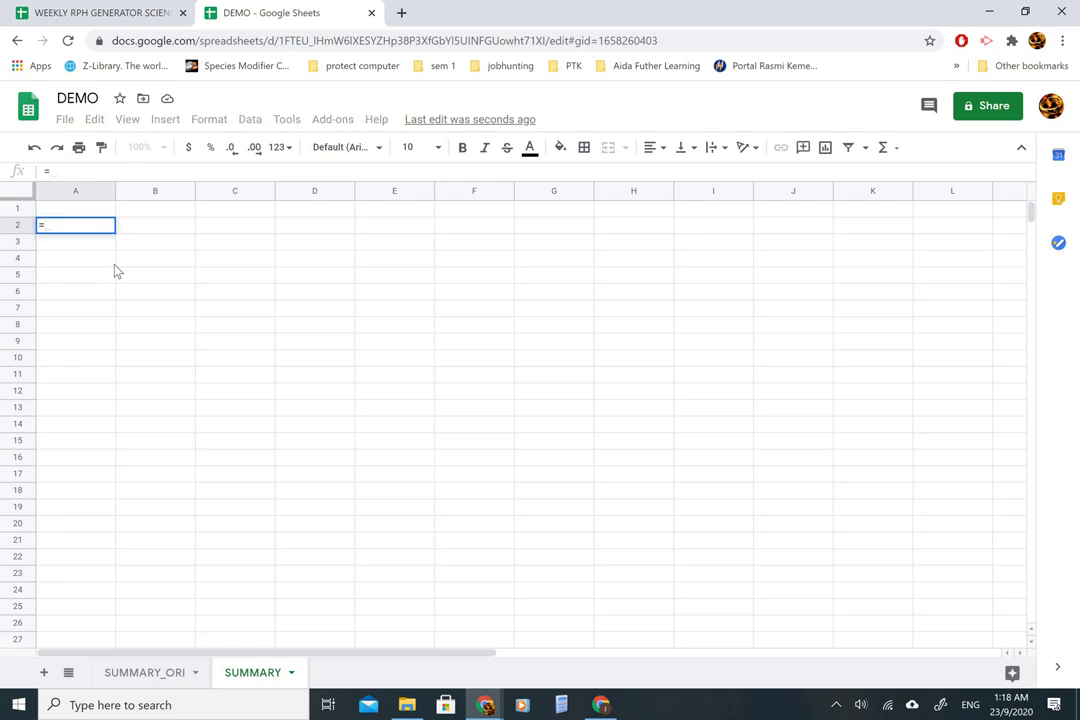
pyautogui.write('SUMM')
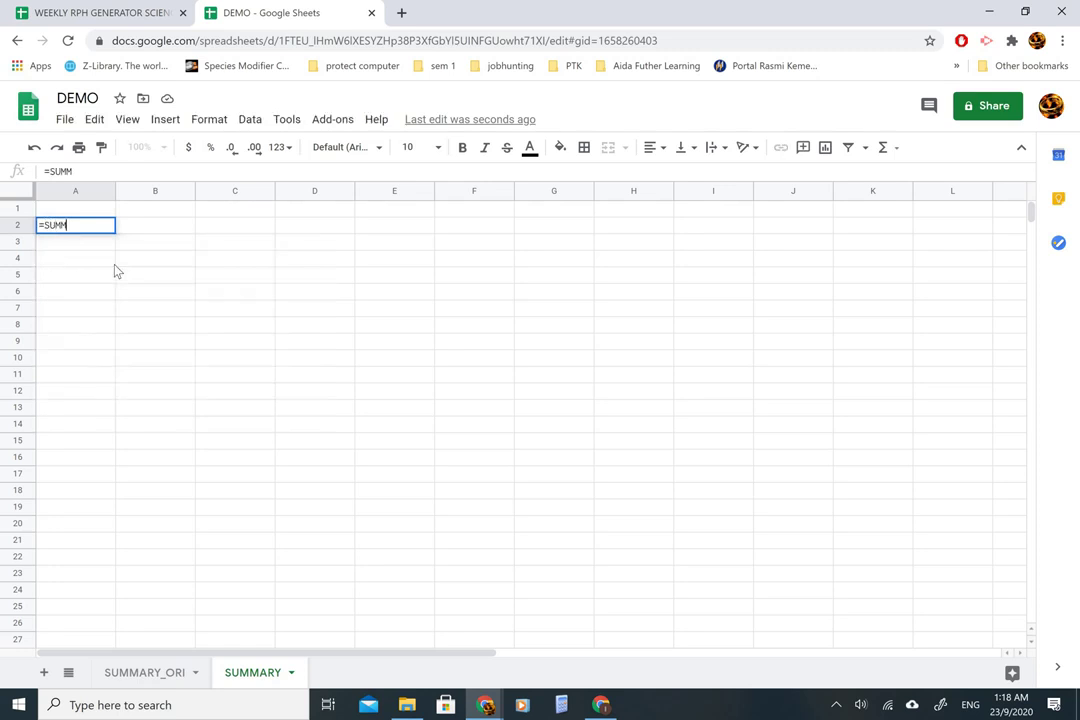
pyautogui.write('ARY_ORI!')
pyautogui.click(144, 673)
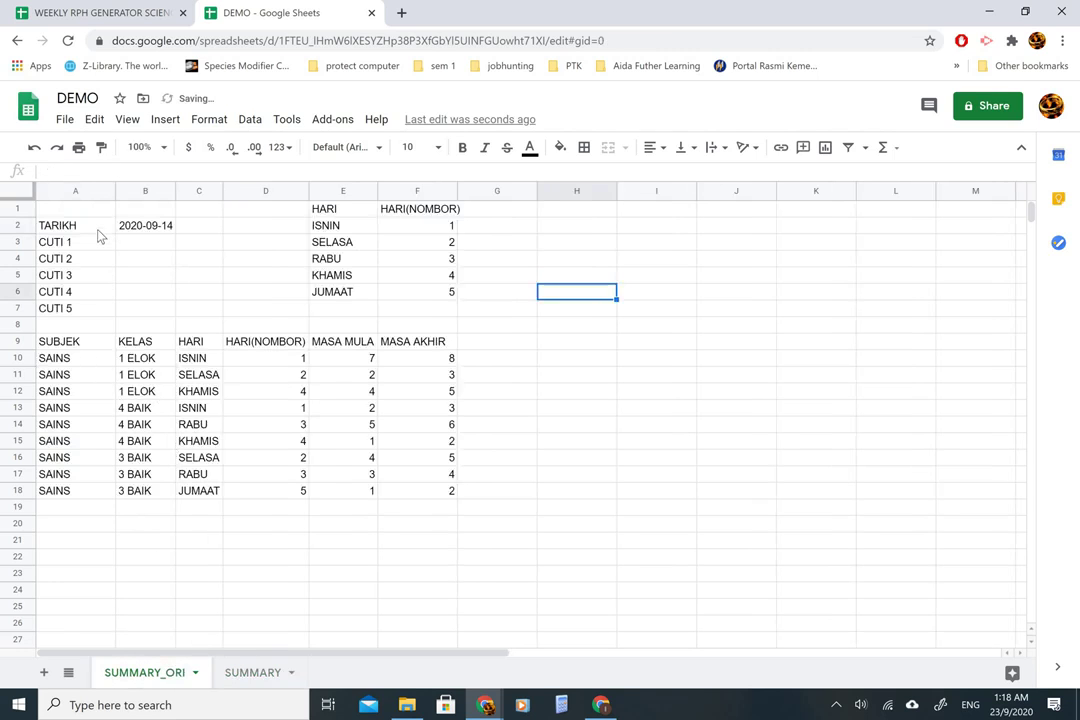
pyautogui.click(70, 343)
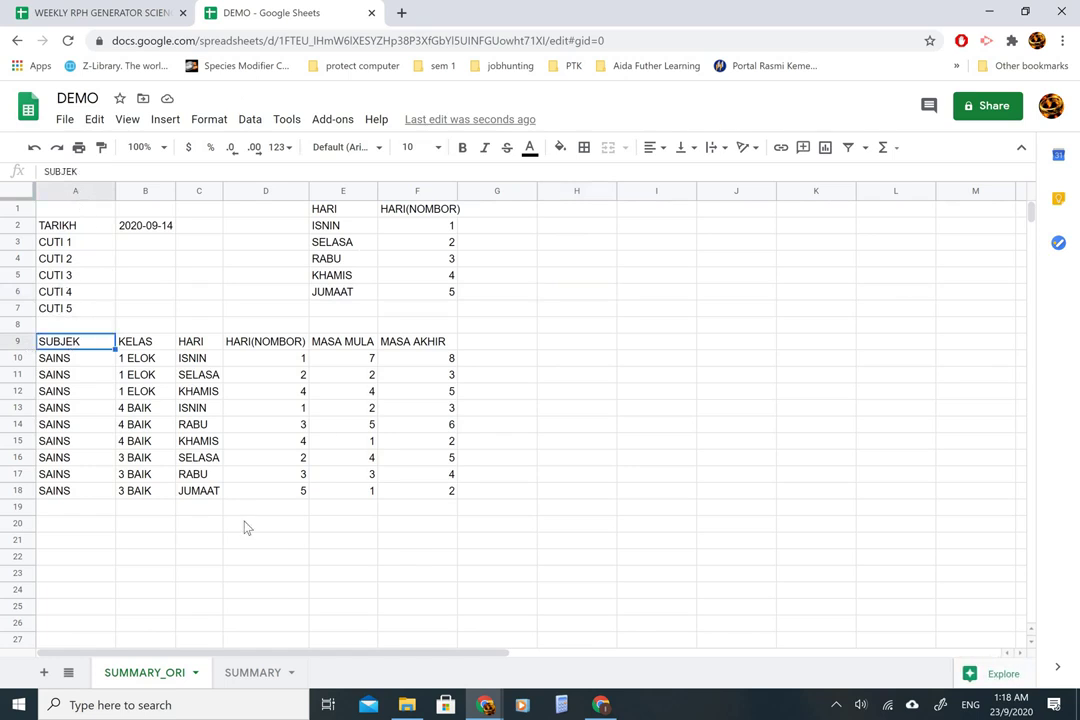
pyautogui.click(250, 671)
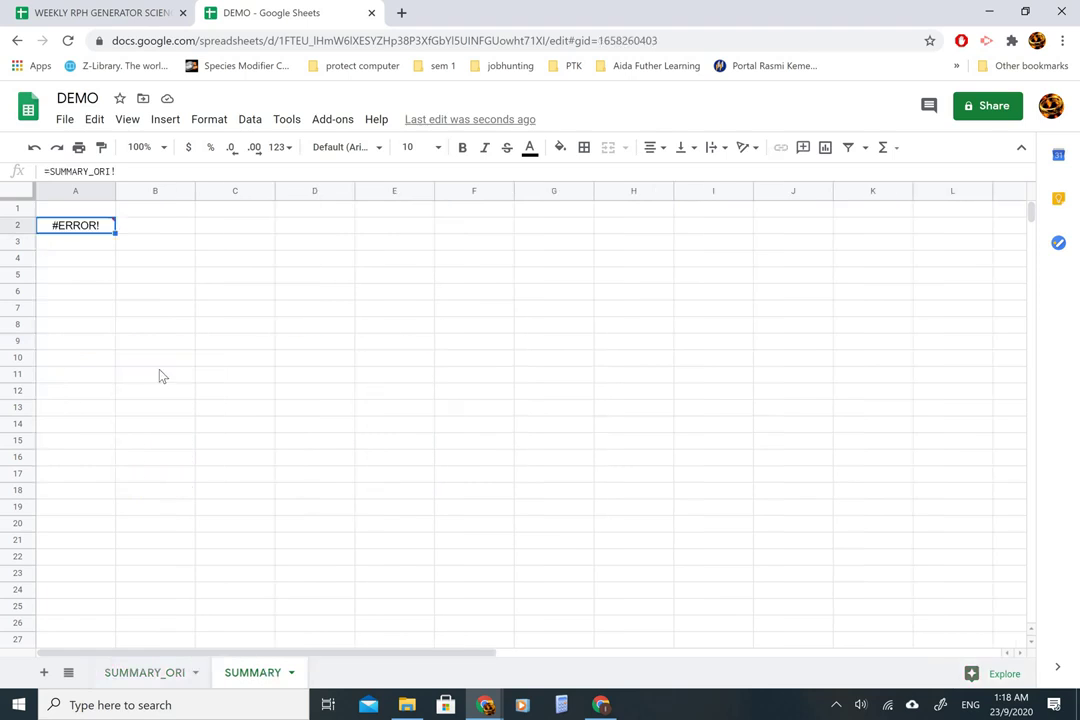
pyautogui.click(128, 171)
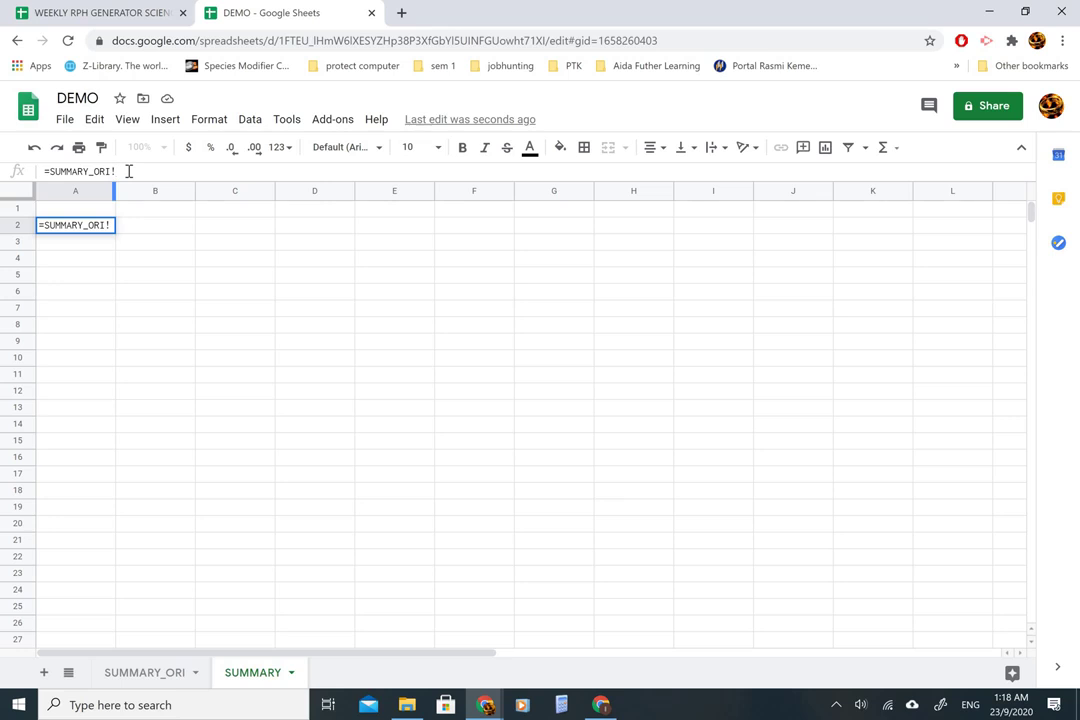
pyautogui.write('A9')
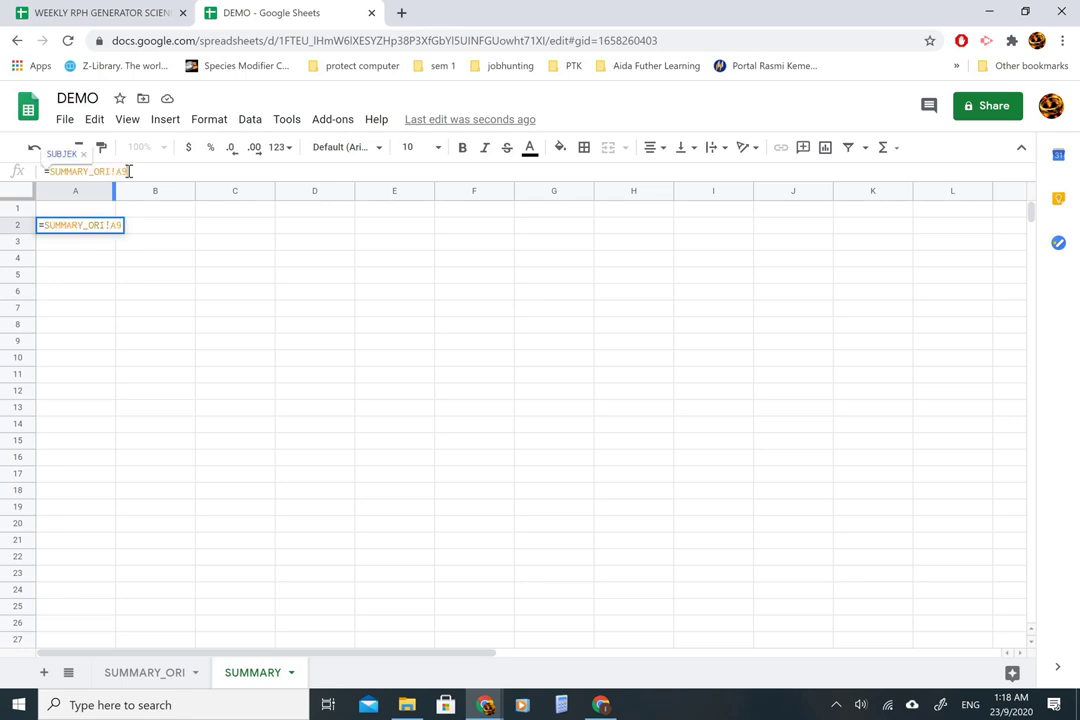
pyautogui.press('Return')
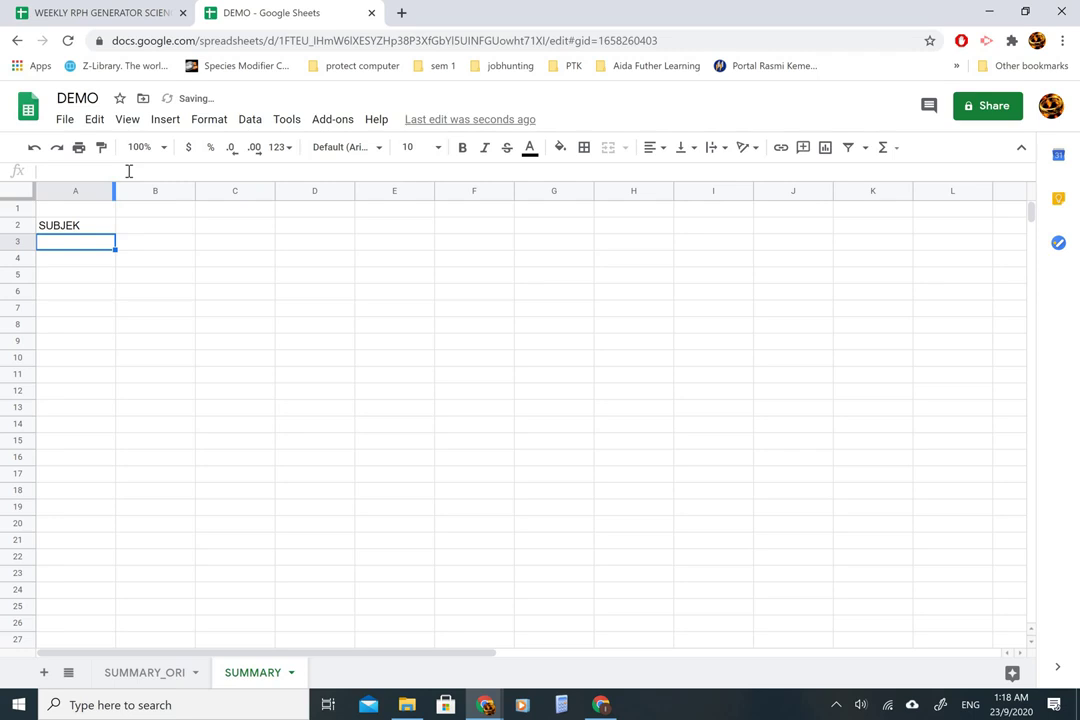
# - Examine the cross-sheet formula in SUMMARY cell A2 and the class table range A9:F18 on SUMMARY_ORI
pyautogui.press('Up')
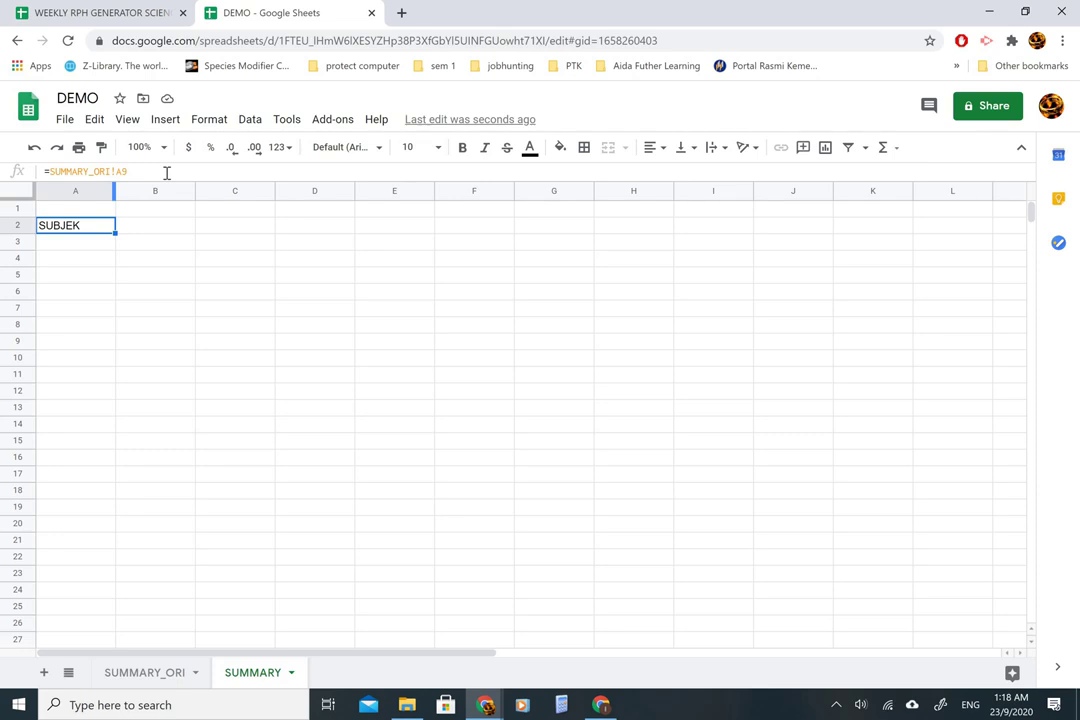
pyautogui.click(166, 172)
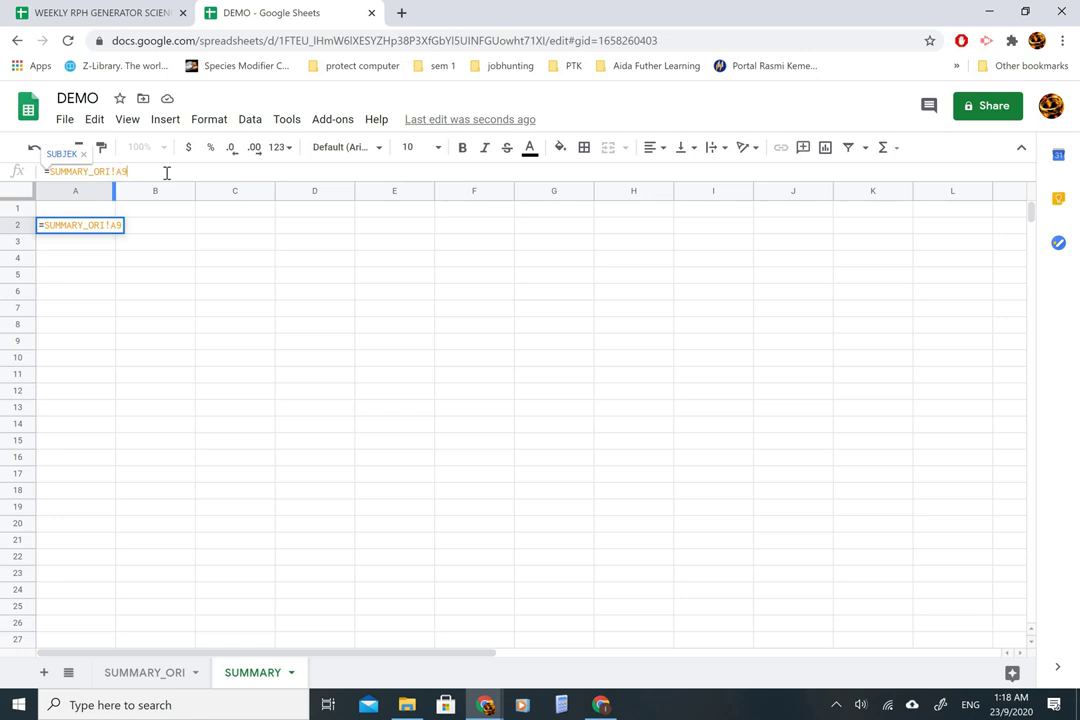
pyautogui.press('Return')
pyautogui.press('Up')
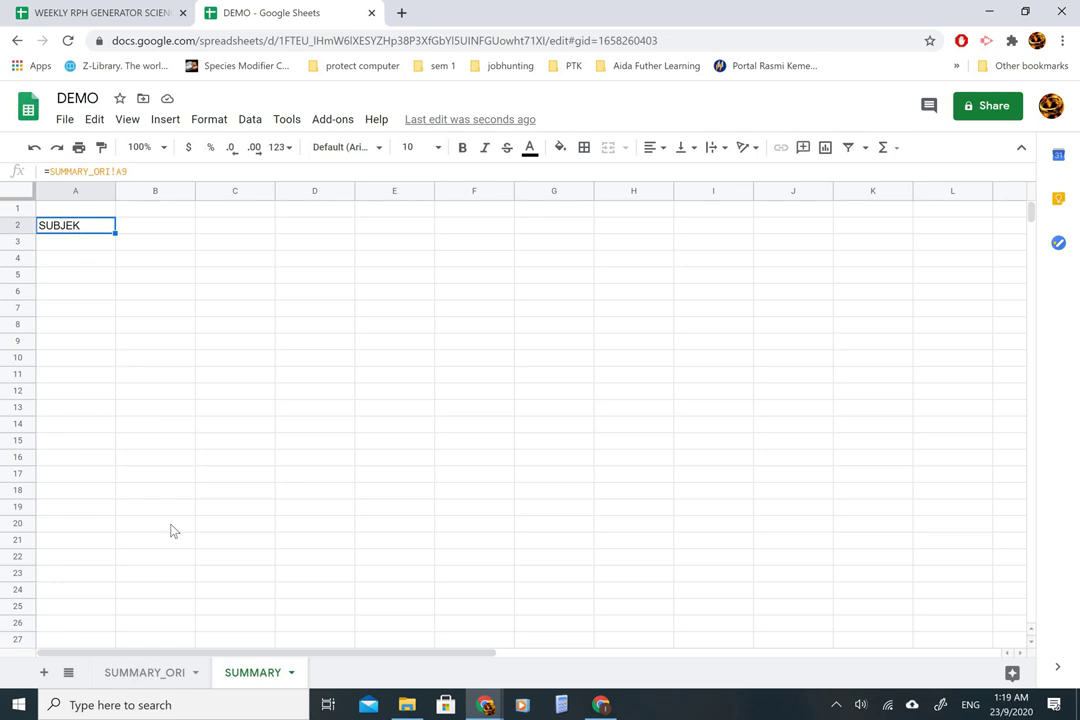
pyautogui.click(150, 673)
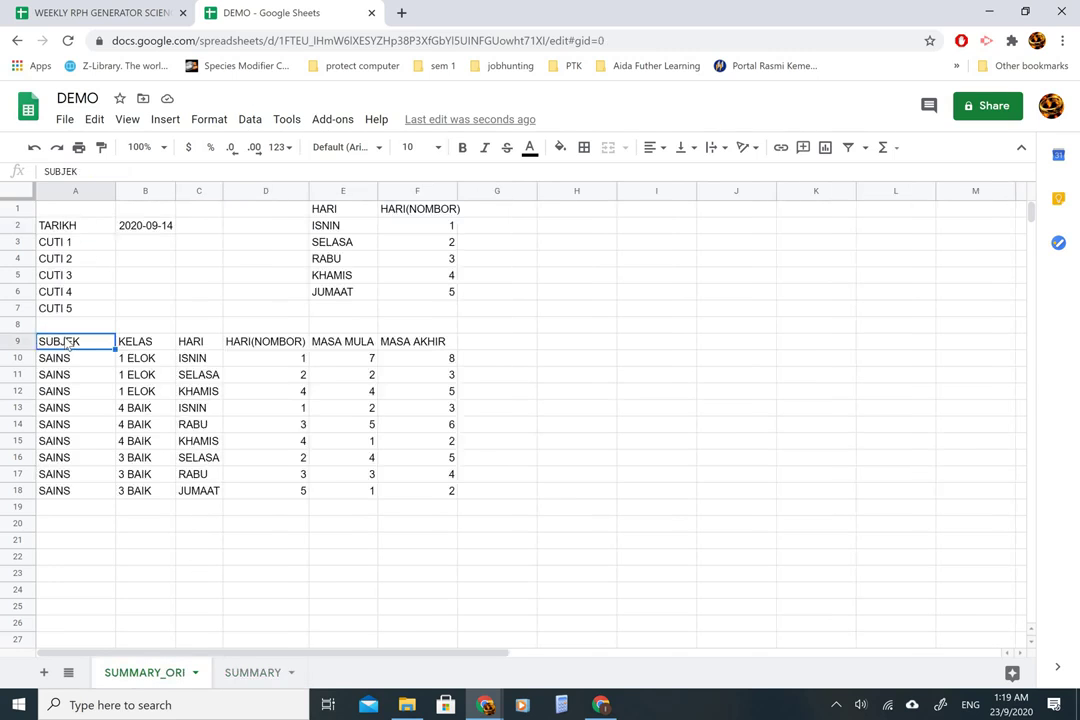
pyautogui.keyDown('shift'); pyautogui.click(330, 490); pyautogui.keyUp('shift')
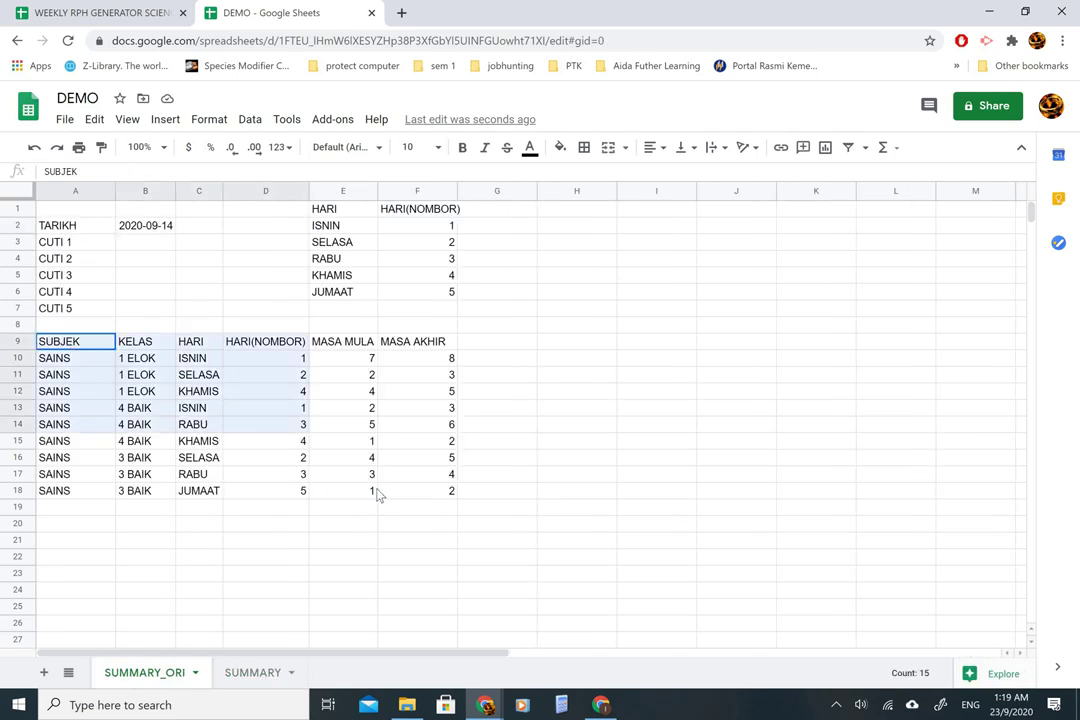
pyautogui.keyDown('shift'); pyautogui.click(410, 492); pyautogui.keyUp('shift')
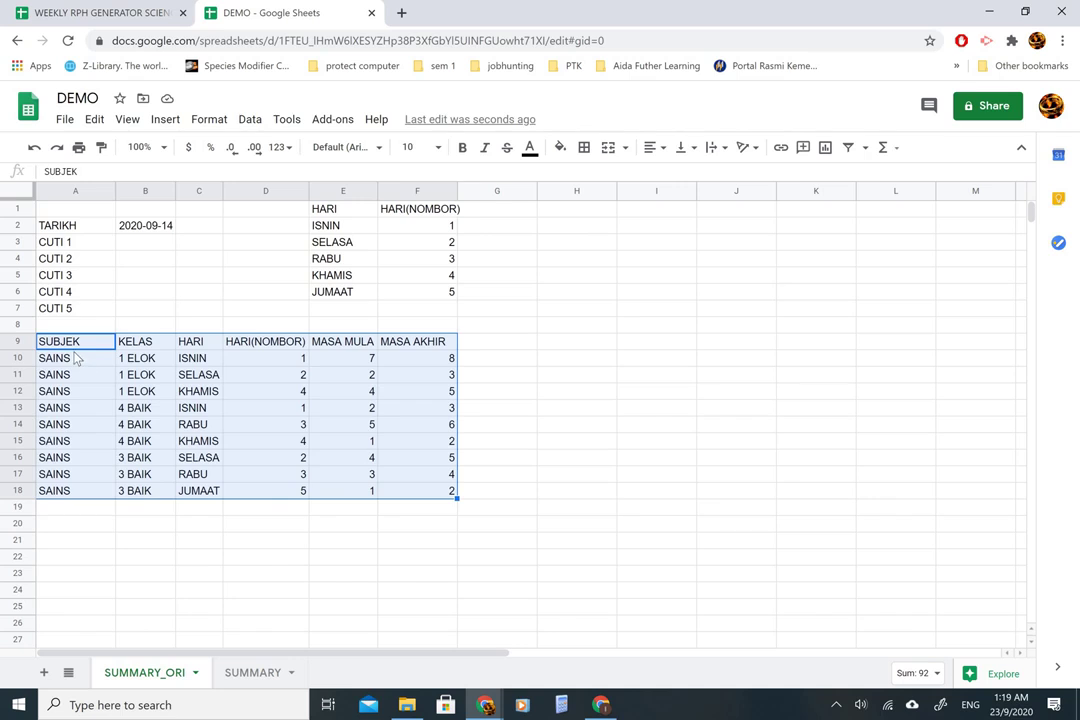
pyautogui.click(112, 344)
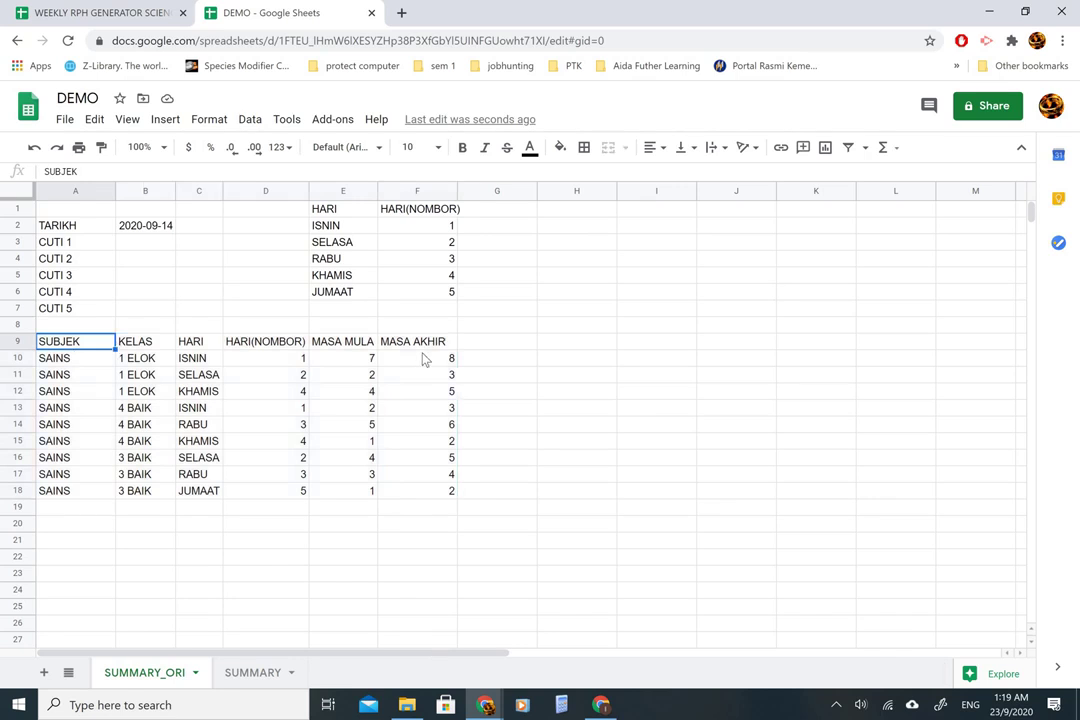
pyautogui.click(586, 348)
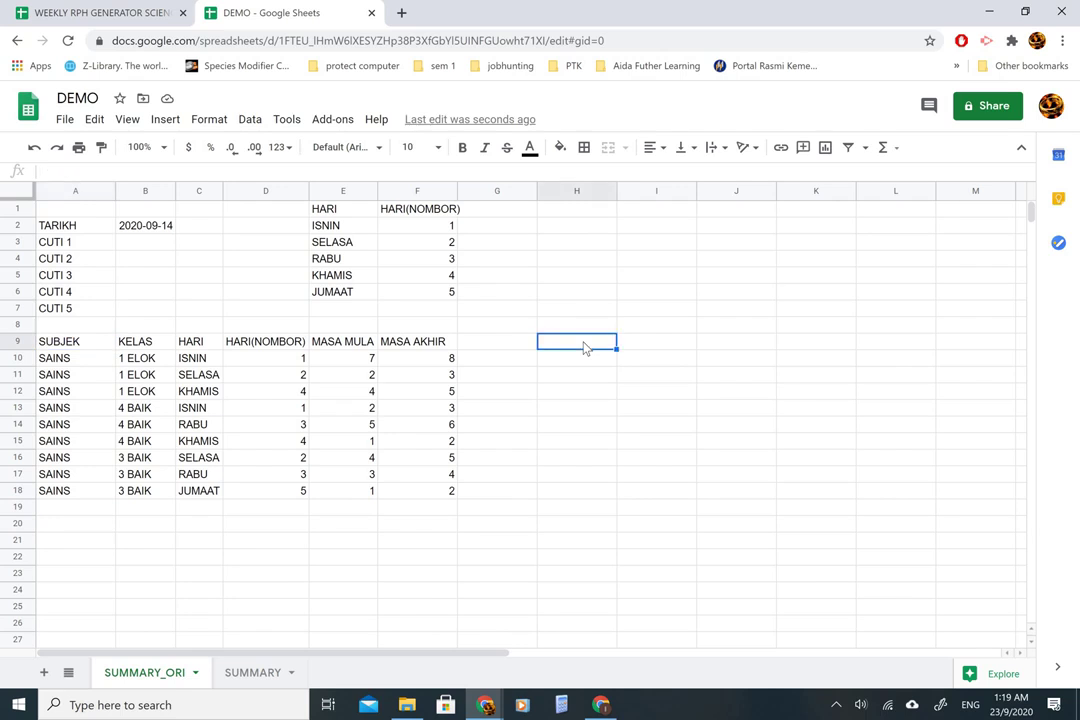
# - Enter the plain range reference =A9:A18 in cell H9 of SUMMARY_ORI and reselect the cell to check it
pyautogui.write('=')
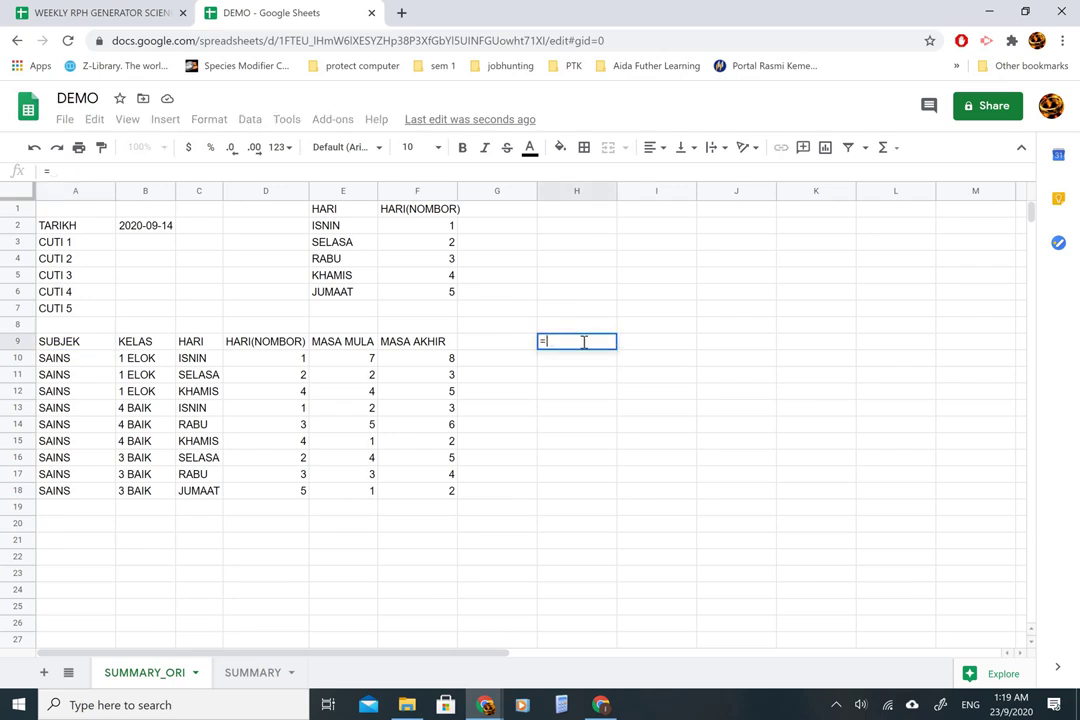
pyautogui.write('A9')
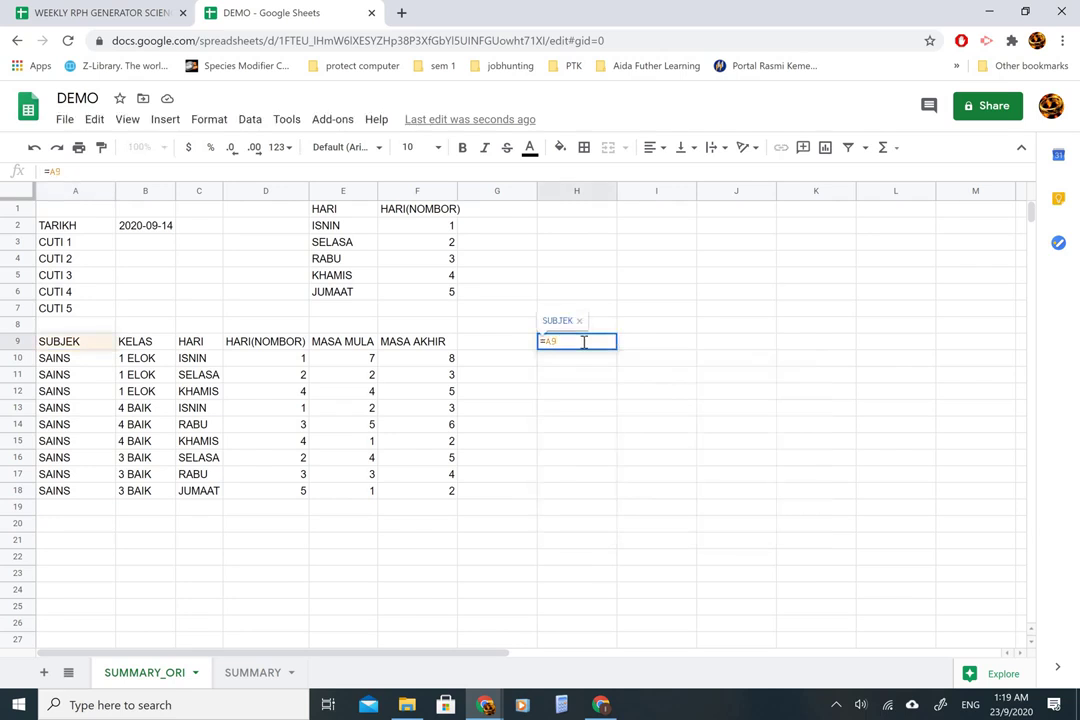
pyautogui.write(':')
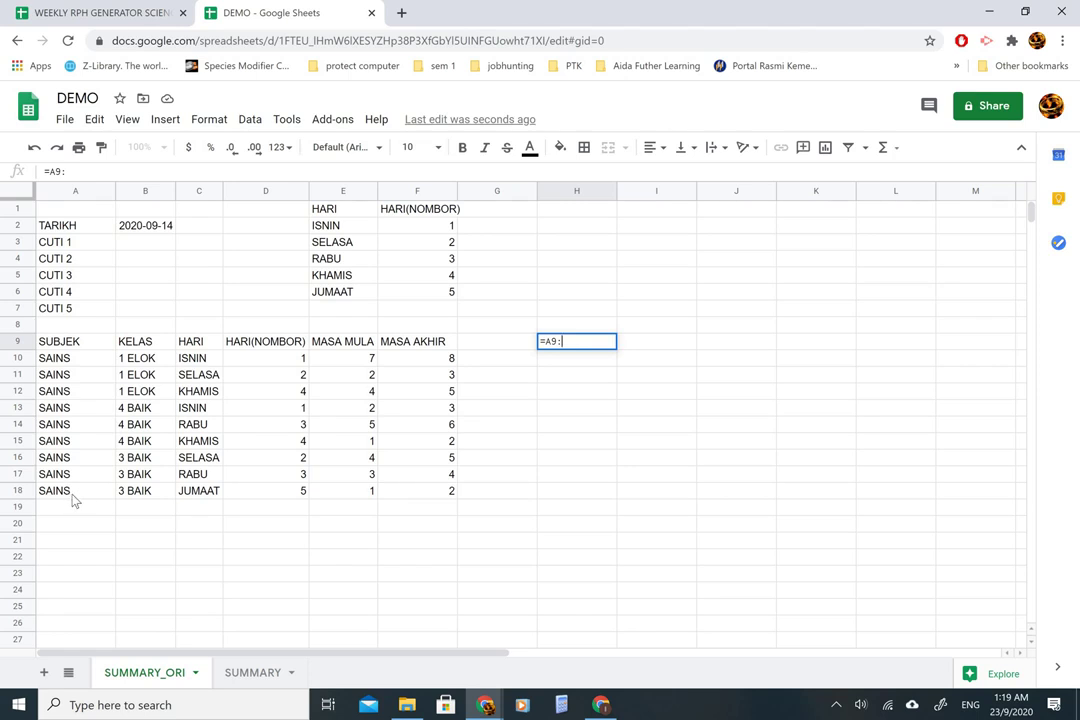
pyautogui.write('A18')
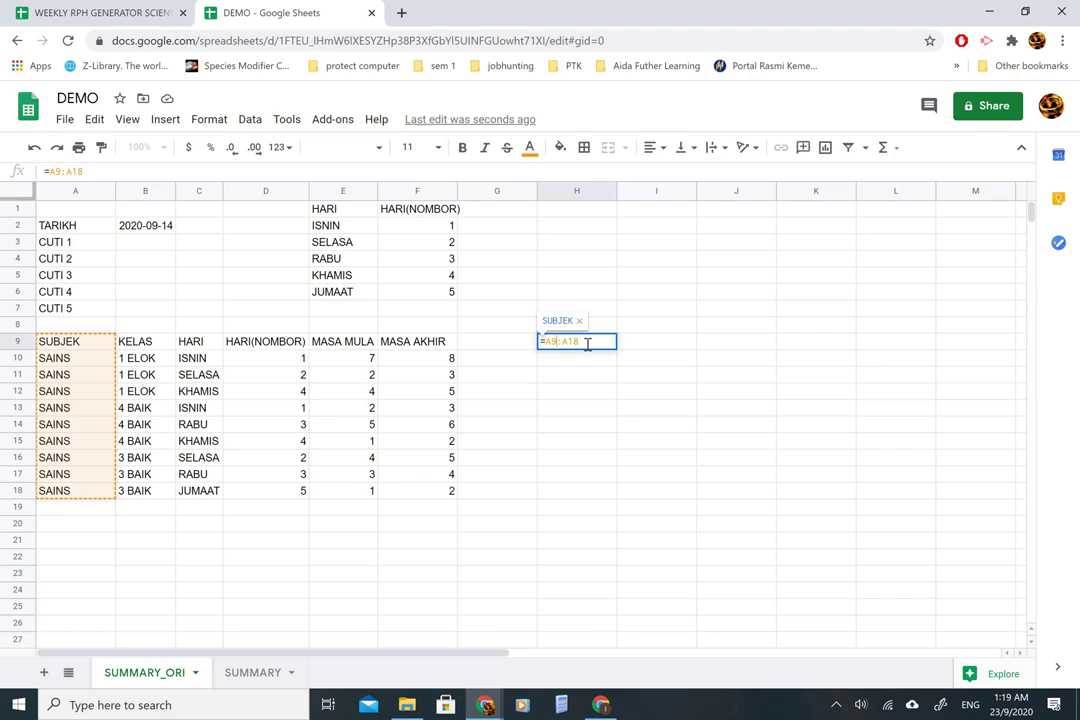
pyautogui.press('Return')
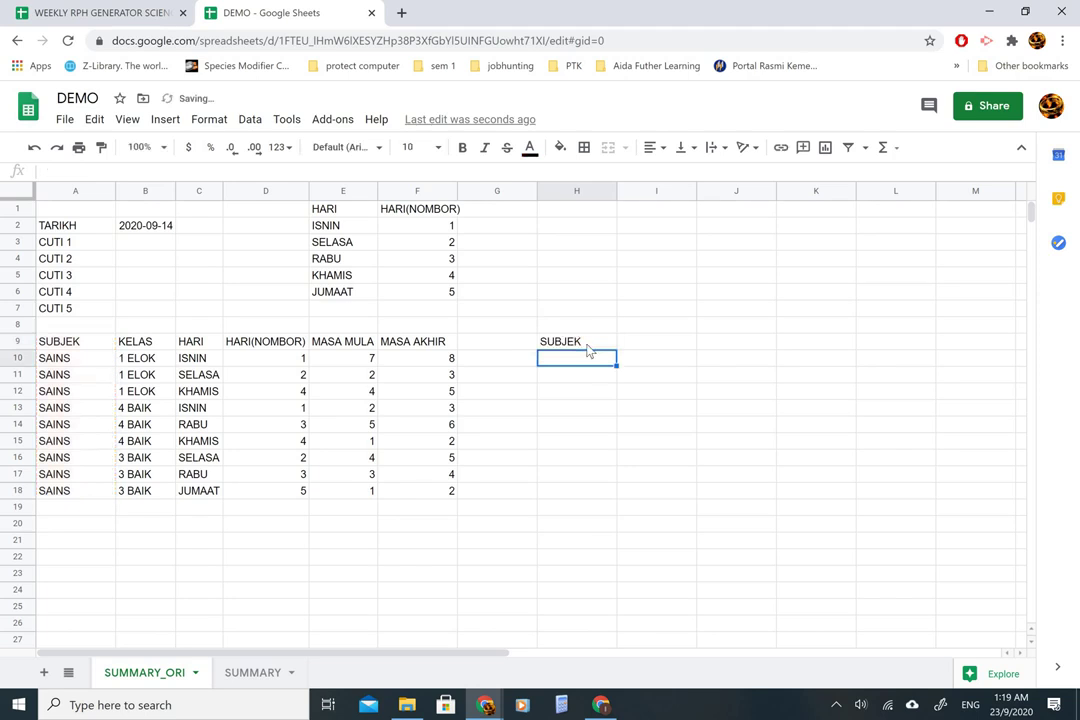
pyautogui.press('Up')
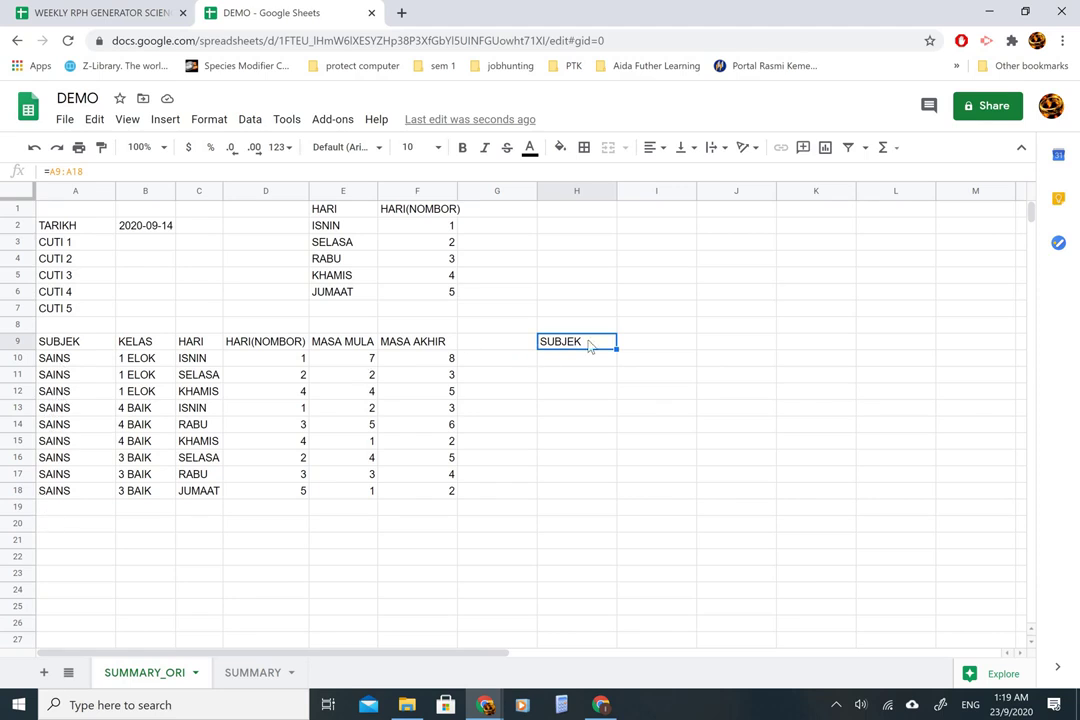
# - Write the function name ARRAYFORMULA as a note in cell H6, and clear the cell again
pyautogui.click(564, 292)
pyautogui.write('ARR')
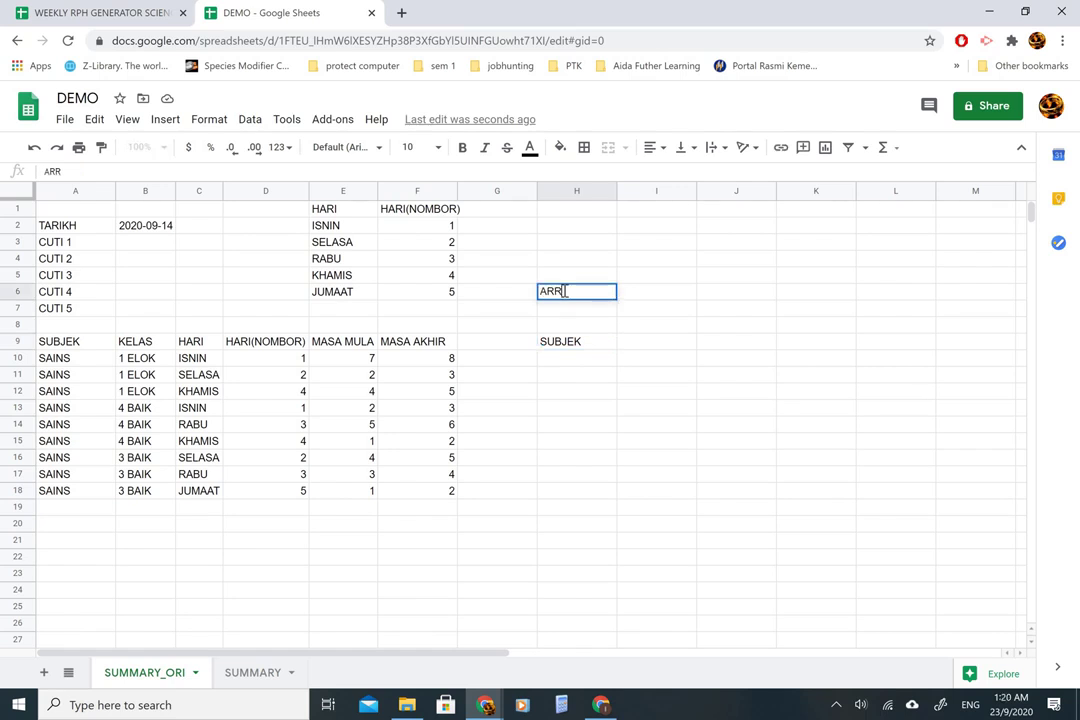
pyautogui.write('AYFORMULA')
pyautogui.press('Return')
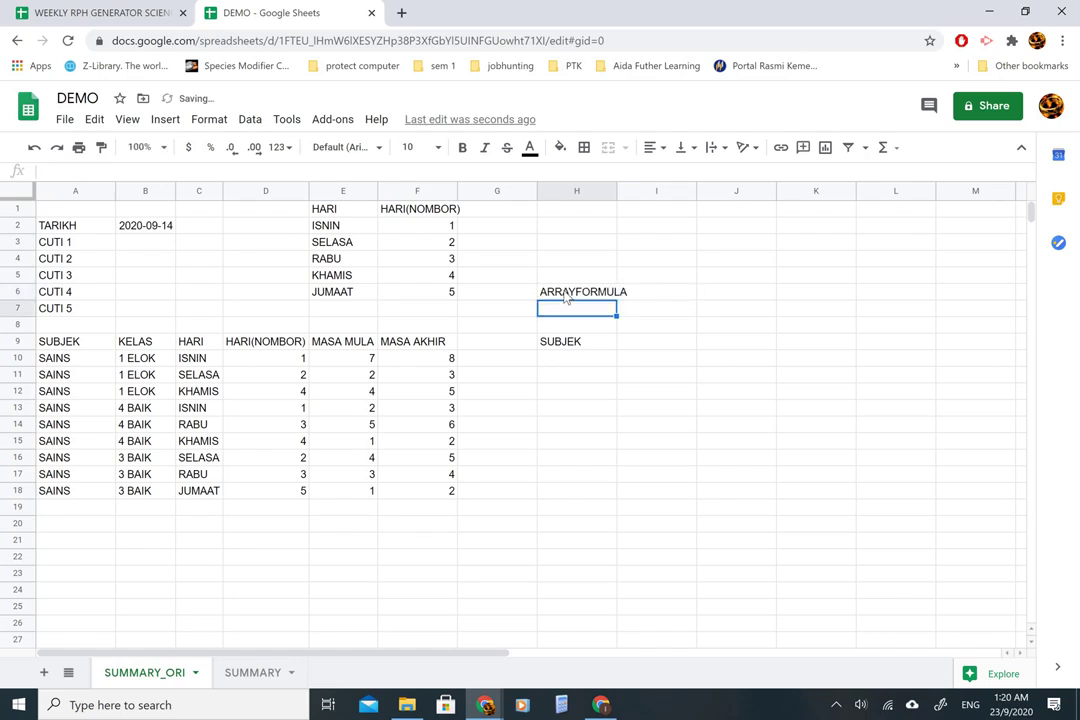
pyautogui.click(566, 296)
pyautogui.press('Delete')
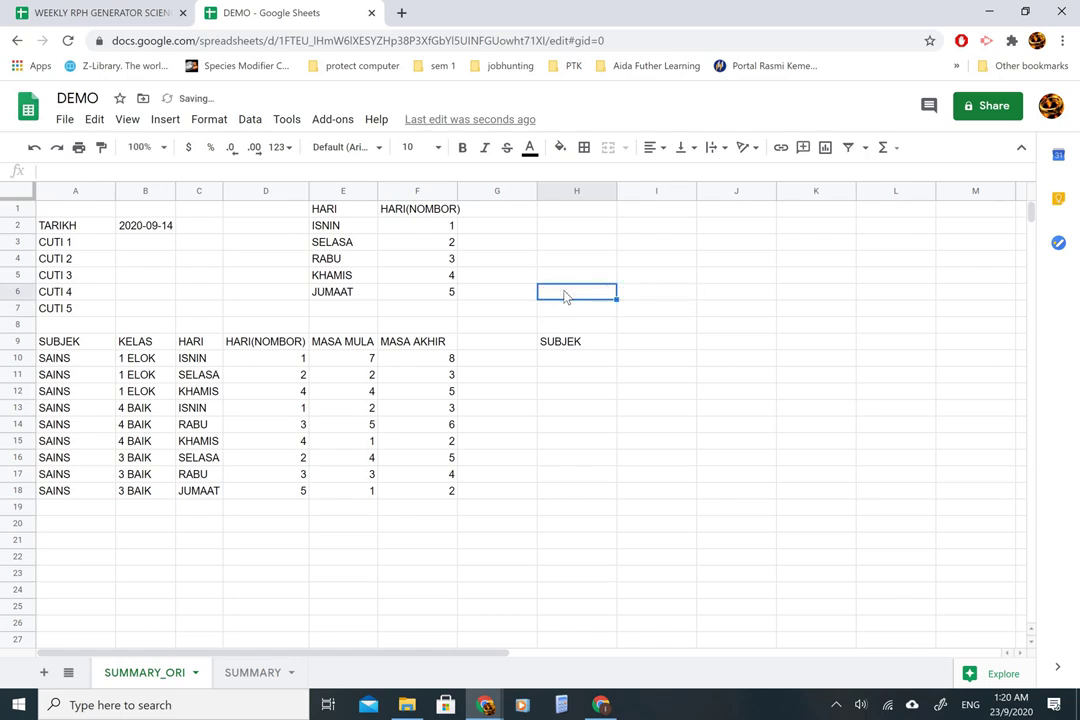
# - Wrap the range reference in cell H9 in an array function so the formula reads =ARRAYFORMULA(A9:A18)
pyautogui.press('Down')
pyautogui.press('Down')
pyautogui.press('Down')
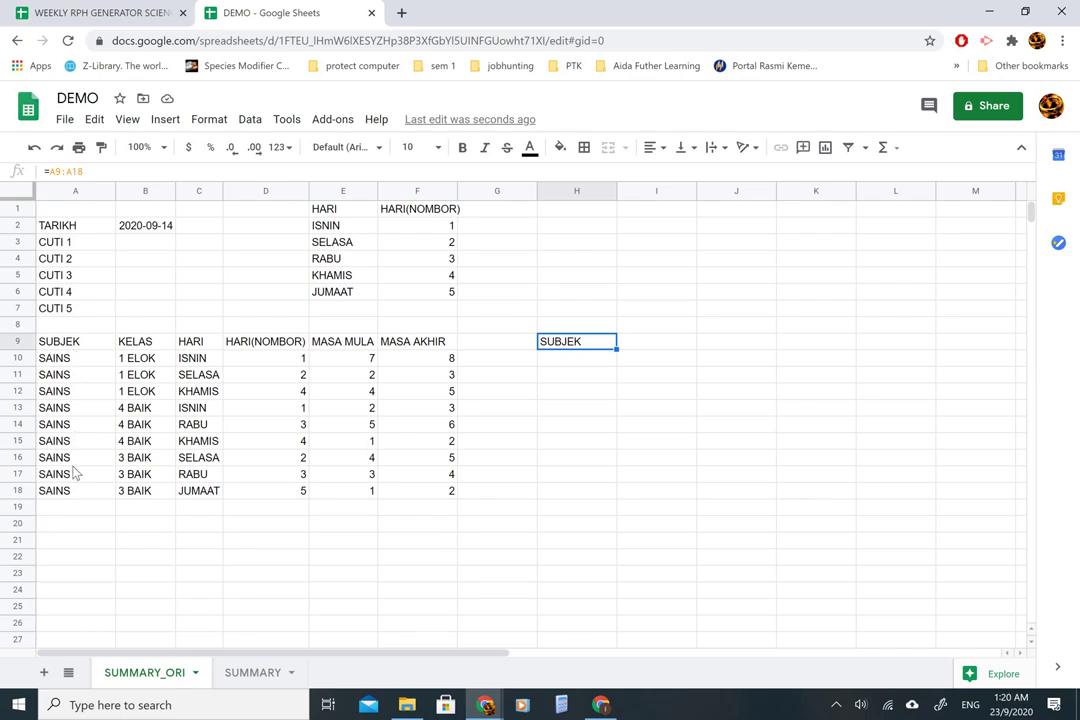
pyautogui.click(56, 173)
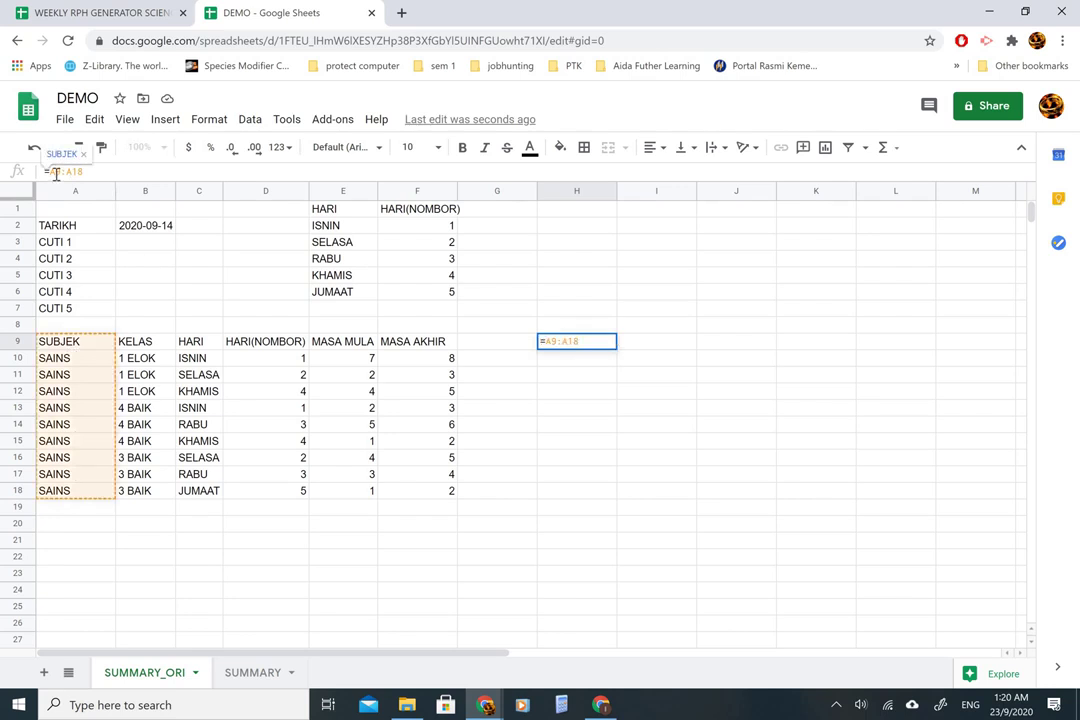
pyautogui.write('ARR')
pyautogui.write('AY')
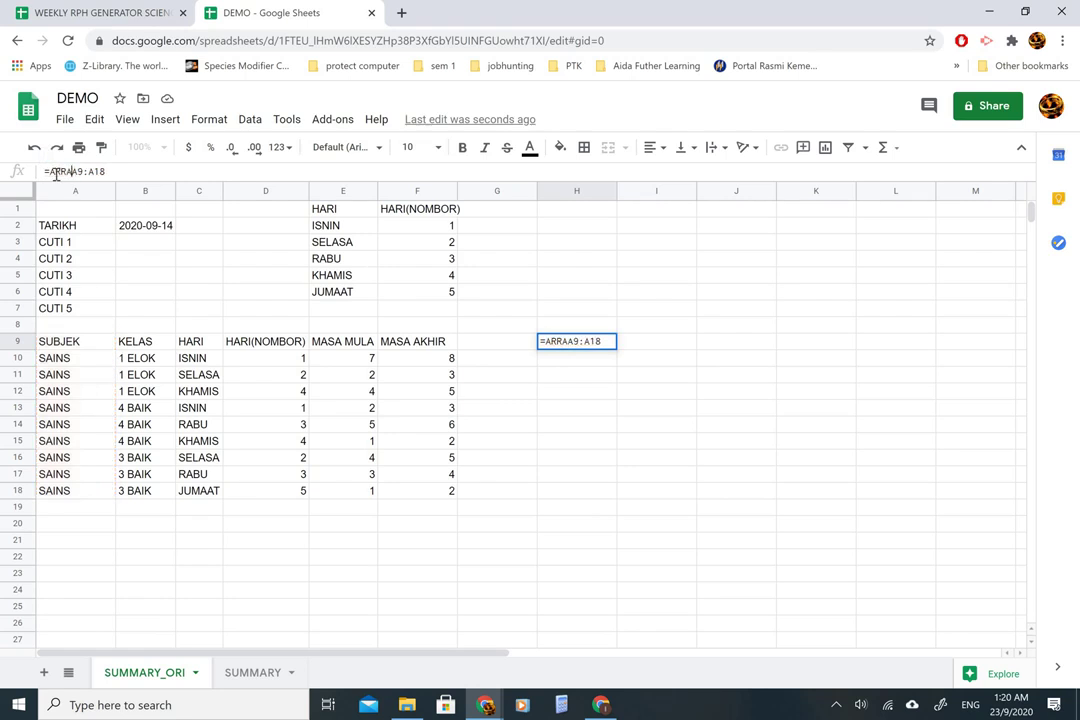
pyautogui.write('FORMULA')
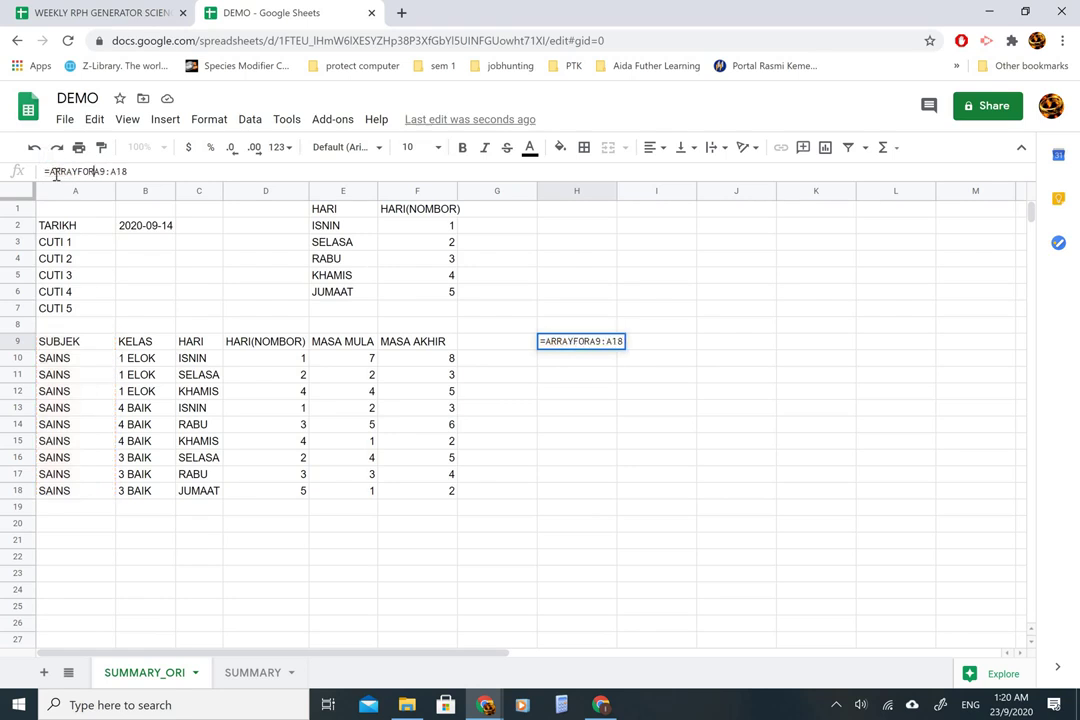
pyautogui.write('(A9:A18')
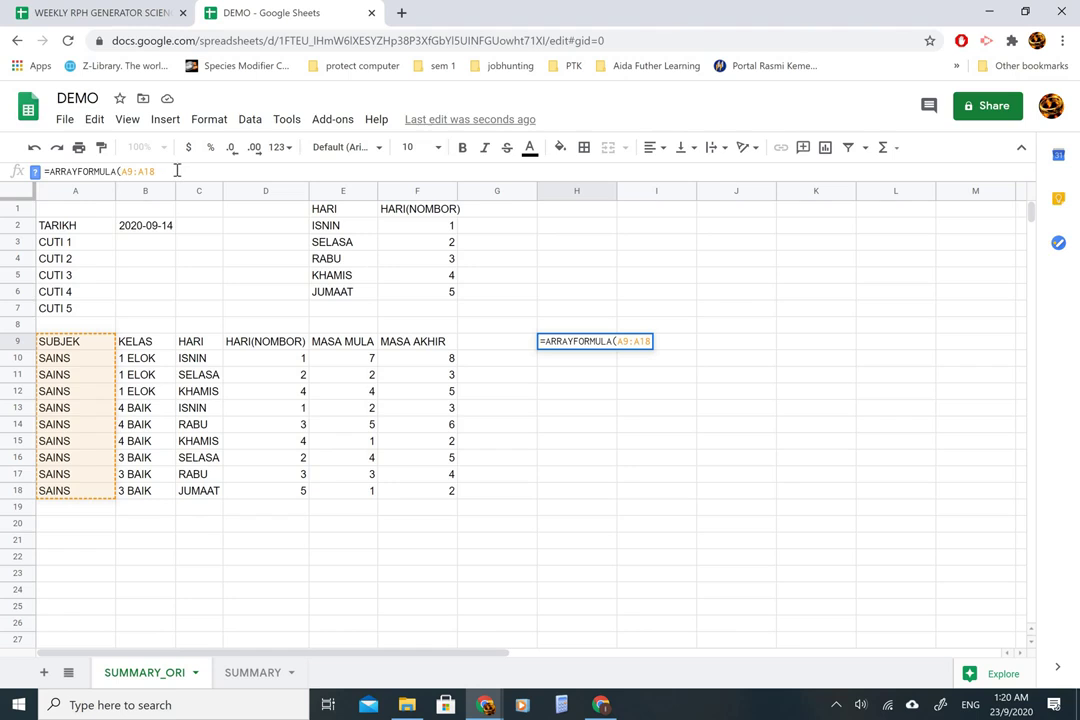
pyautogui.write(')')
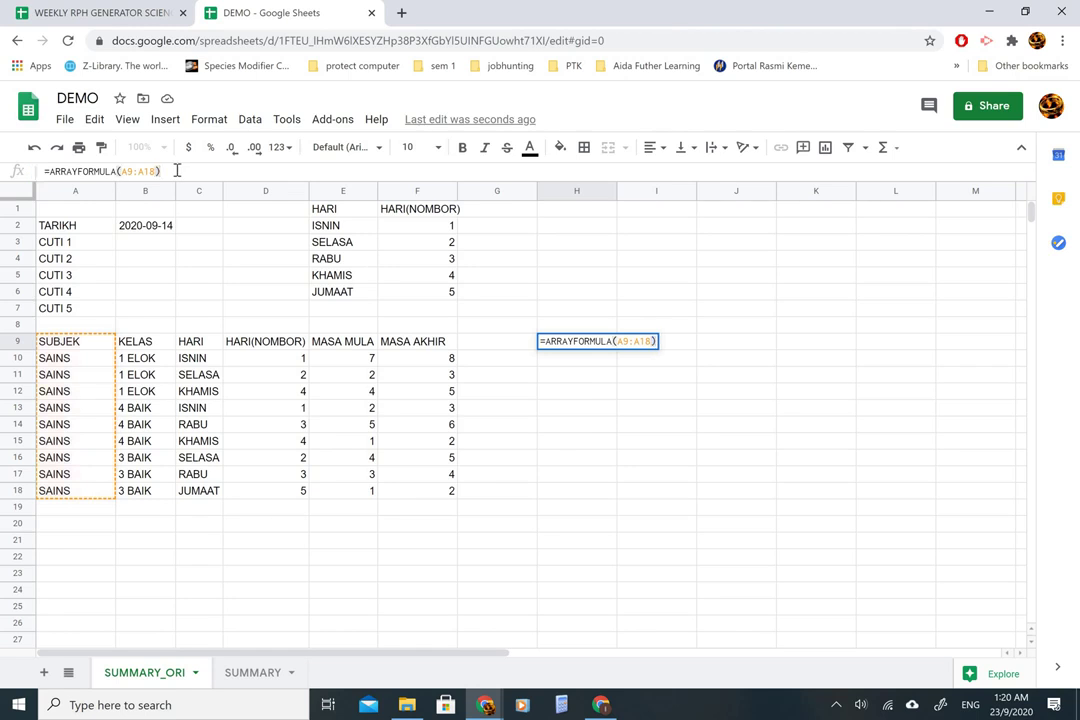
pyautogui.press('Return')
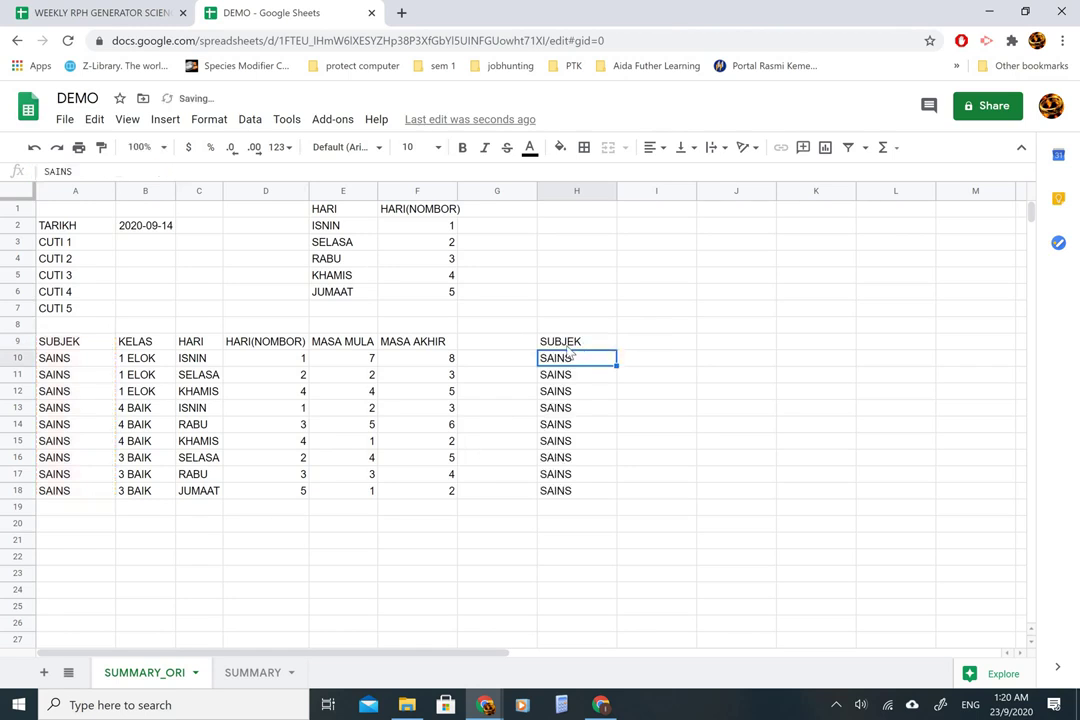
pyautogui.press('Up')
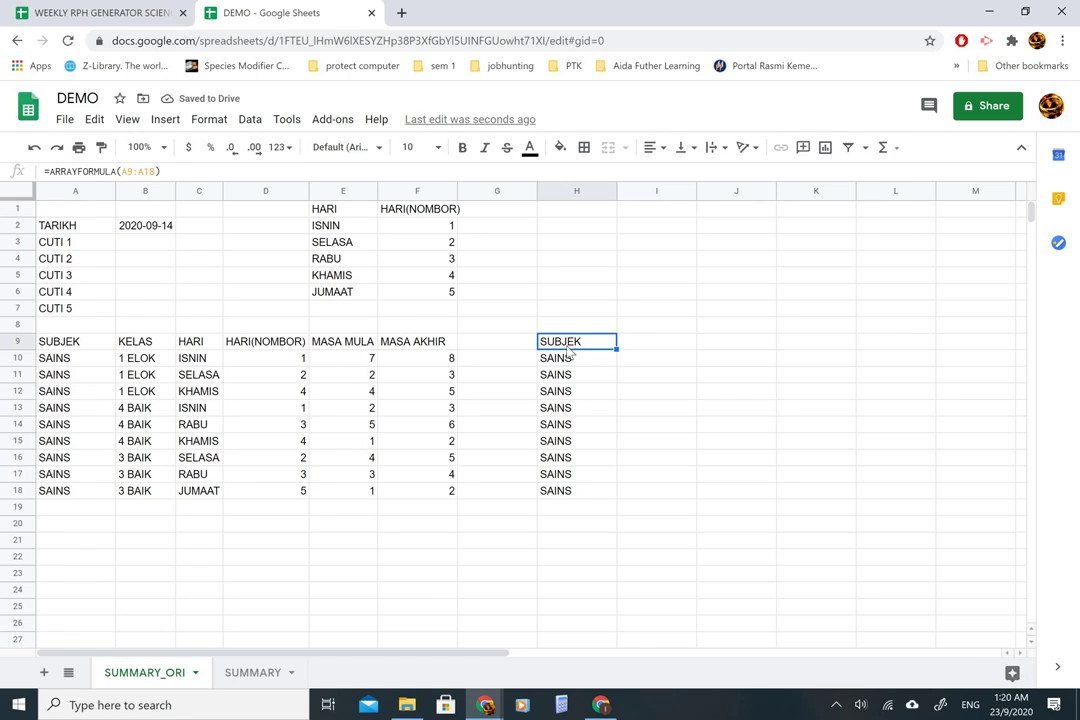
# - Try the plain reference =A9:A18 in cell I9, compare it with the array formula in H9, and clear I9
pyautogui.doubleClick(121, 172)
pyautogui.hotkey('ctrl', 'c')
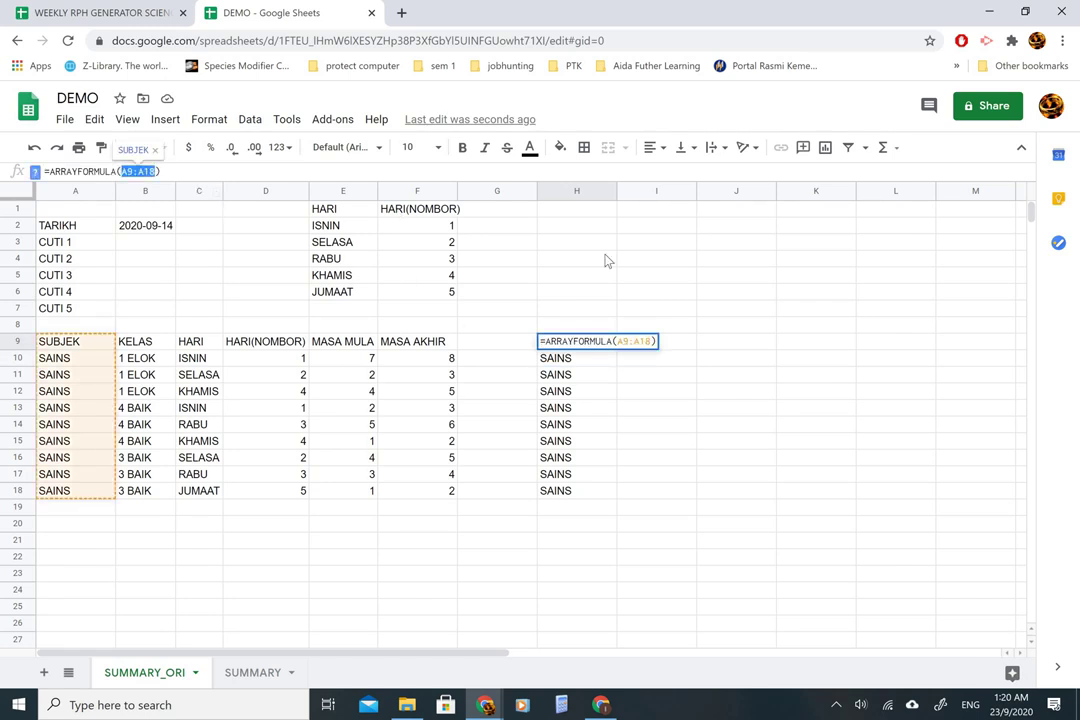
pyautogui.press('Return')
pyautogui.press('Right')
pyautogui.press('Up')
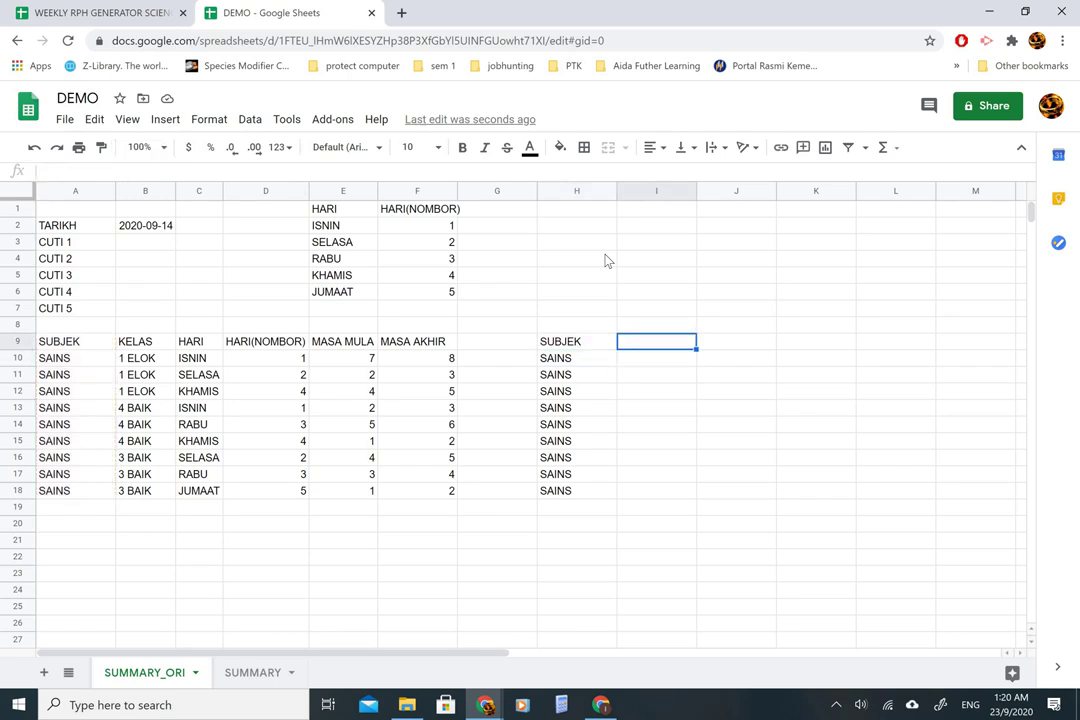
pyautogui.write('=')
pyautogui.hotkey('ctrl', 'v')
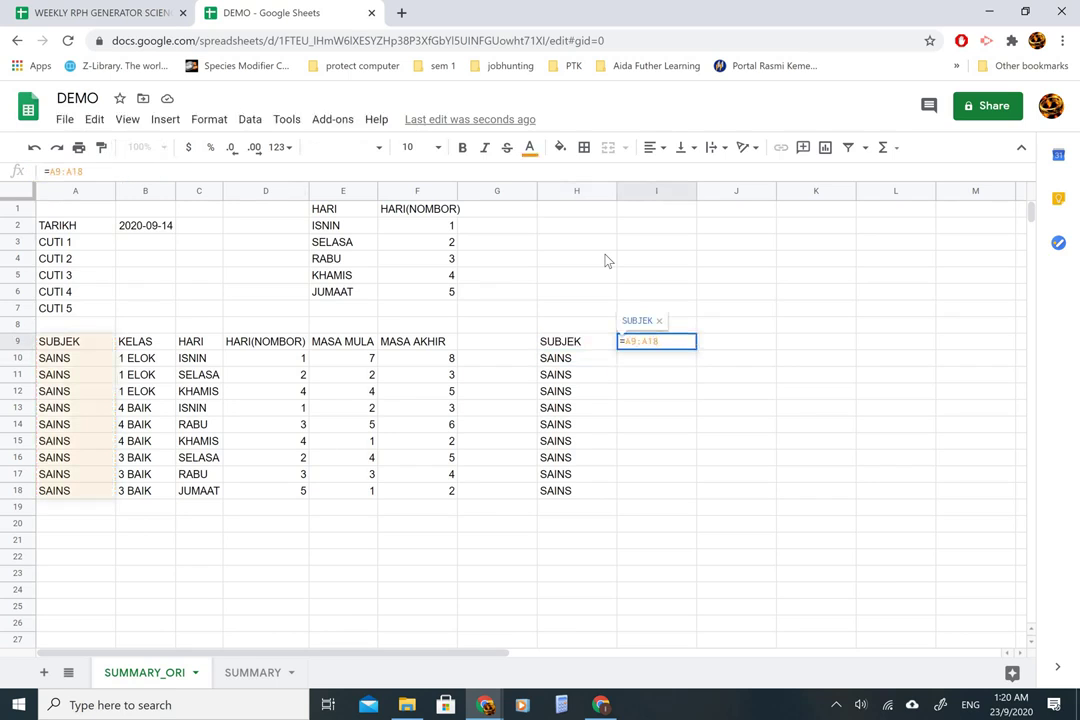
pyautogui.press('Return')
pyautogui.press('Up')
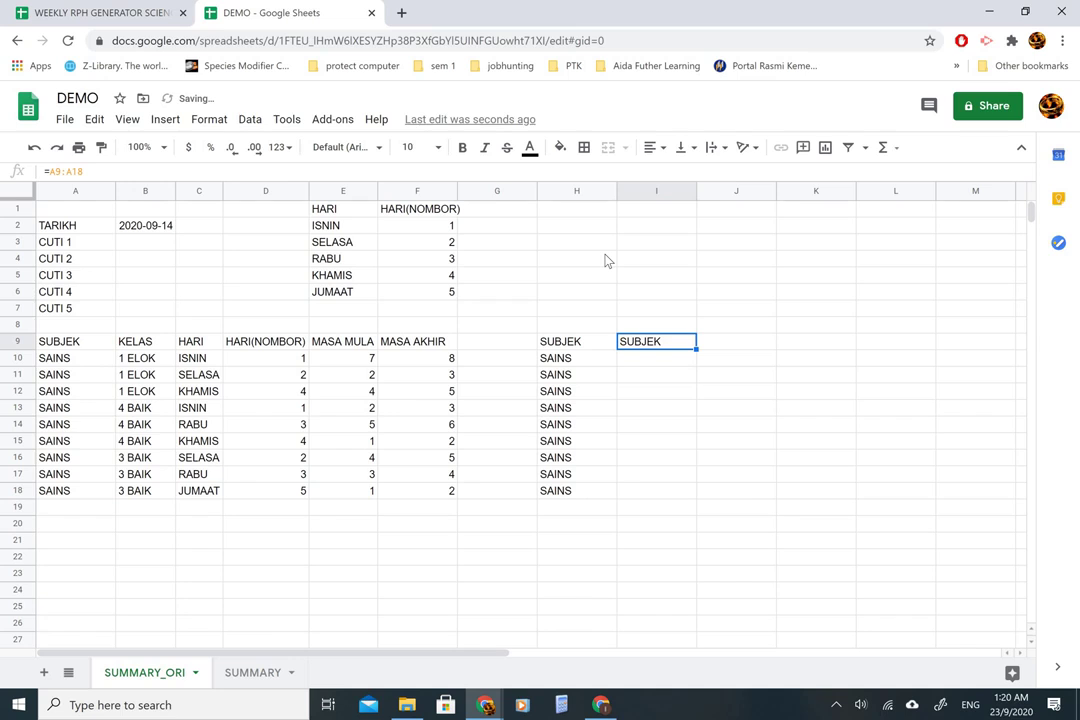
pyautogui.press('Left')
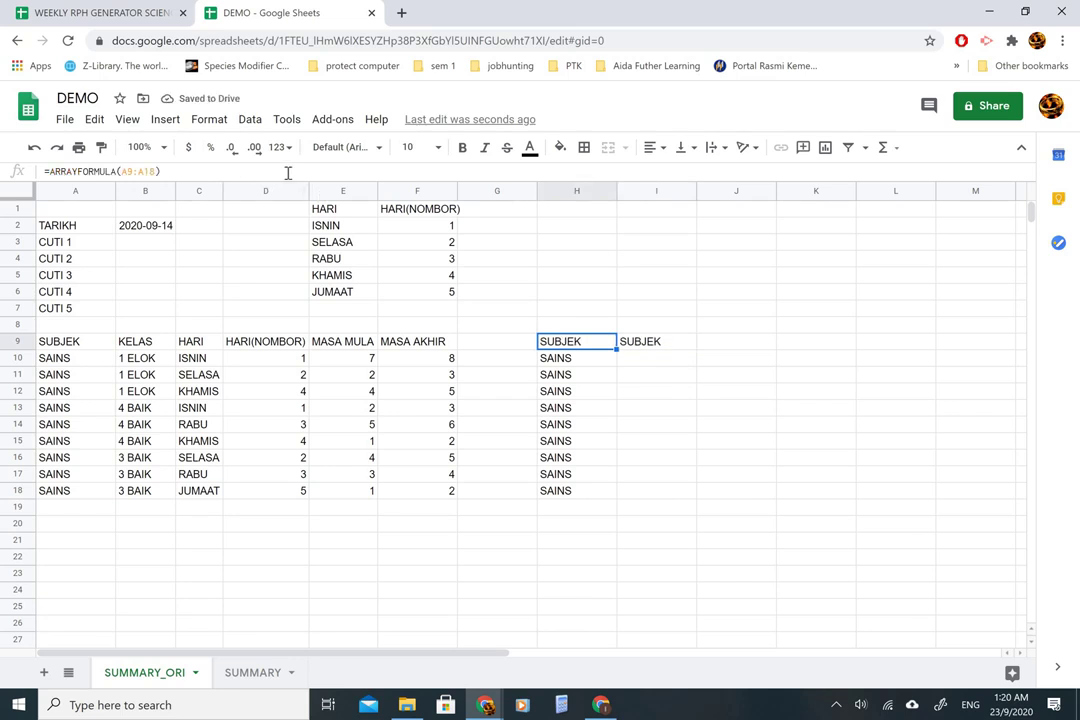
pyautogui.click(652, 349)
pyautogui.press('Delete')
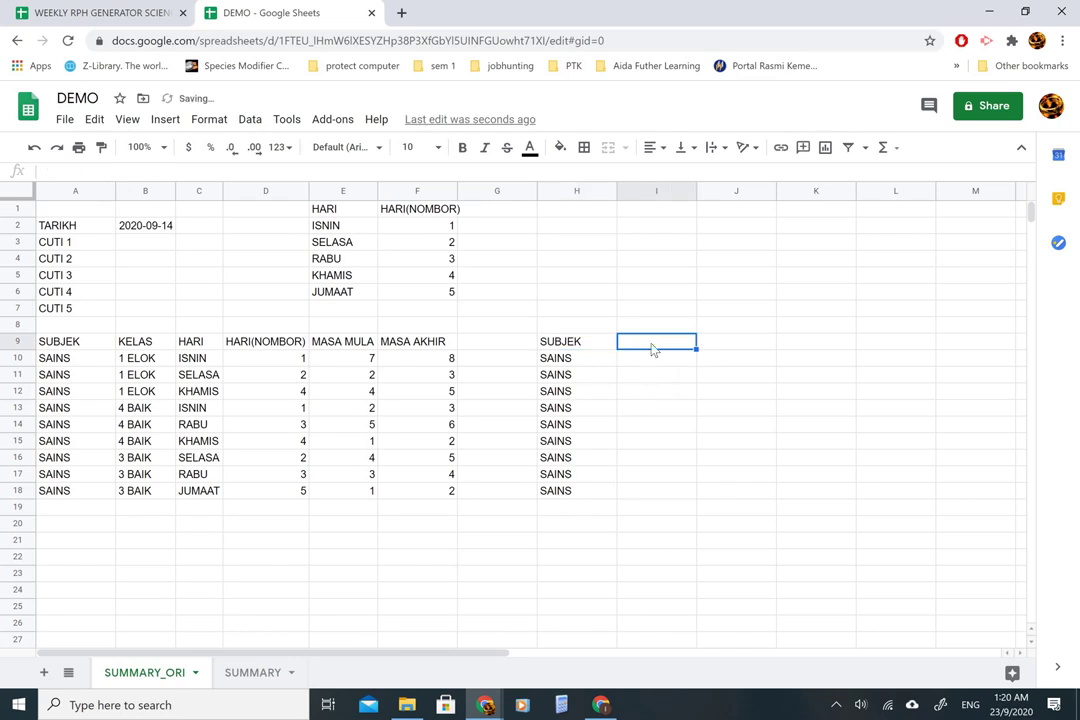
pyautogui.press('Left')
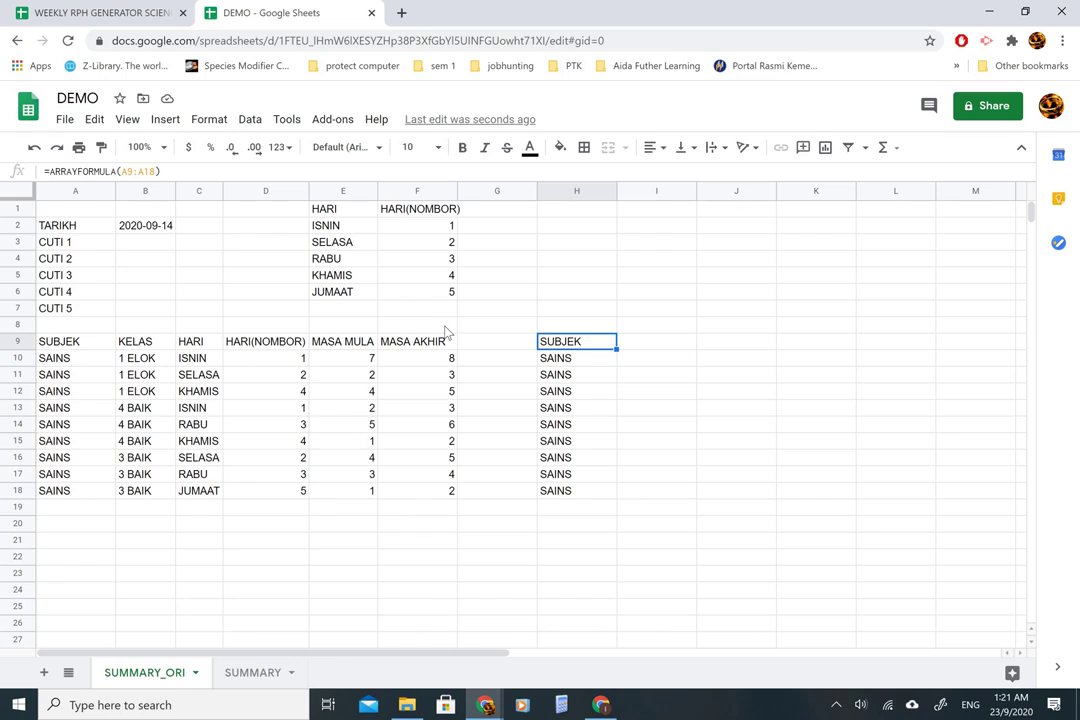
# - Extend the array formula in H9 to cover the whole class table, making it =ARRAYFORMULA(A9:F18)
pyautogui.click(62, 343)
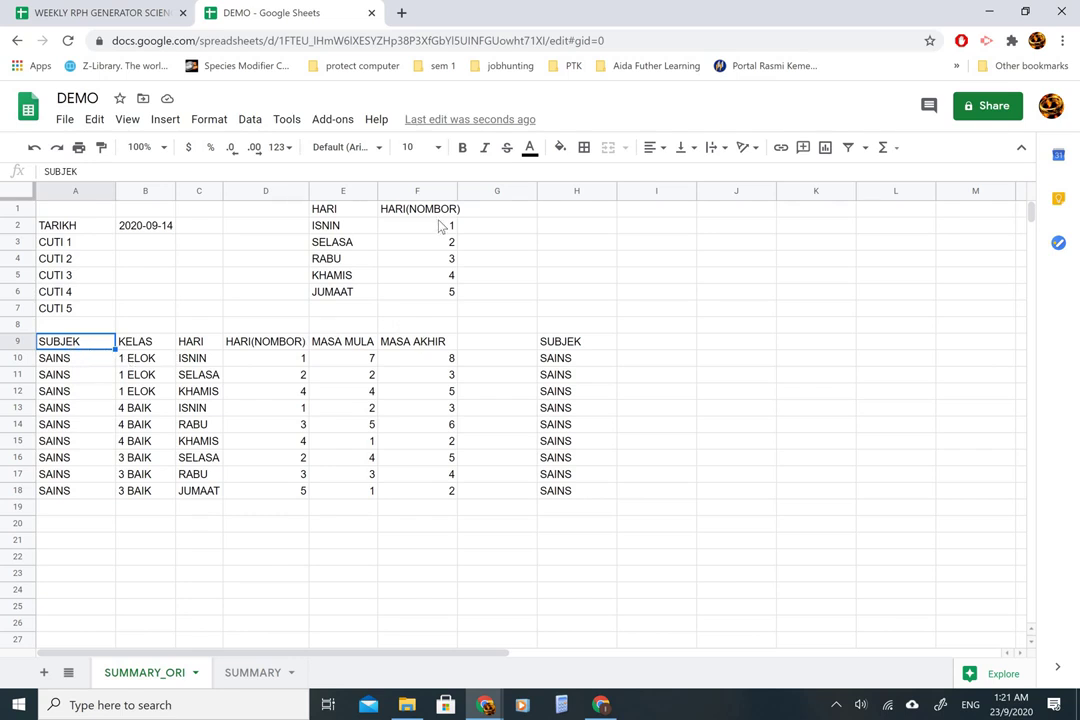
pyautogui.click(563, 345)
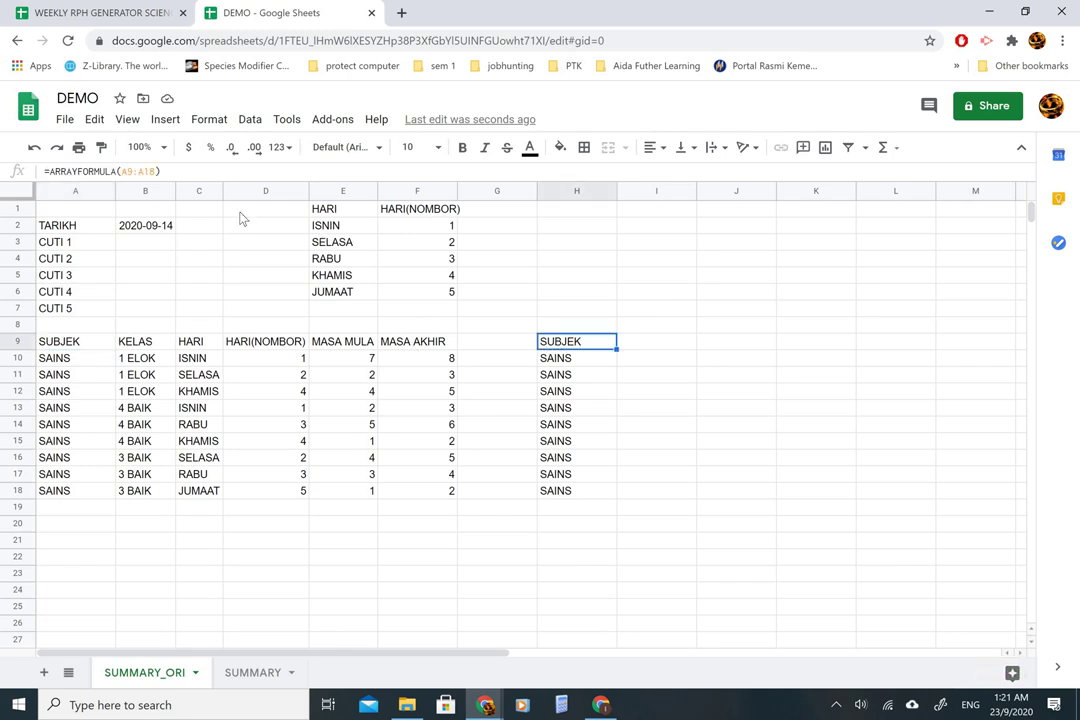
pyautogui.click(145, 172)
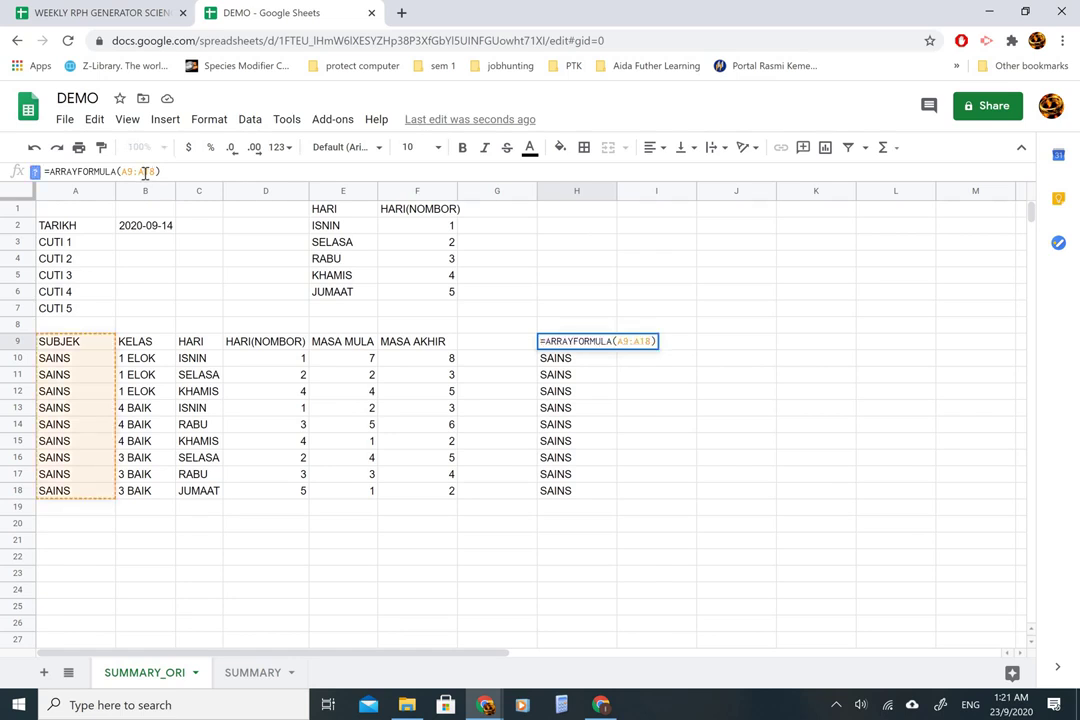
pyautogui.press('BackSpace')
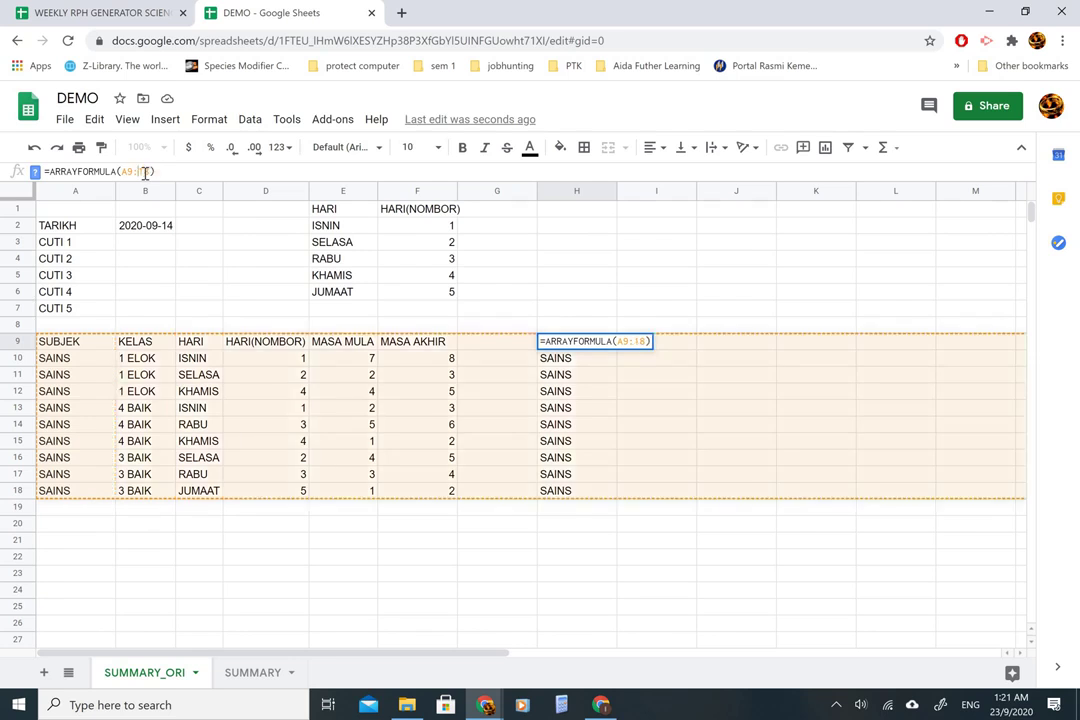
pyautogui.write('D')
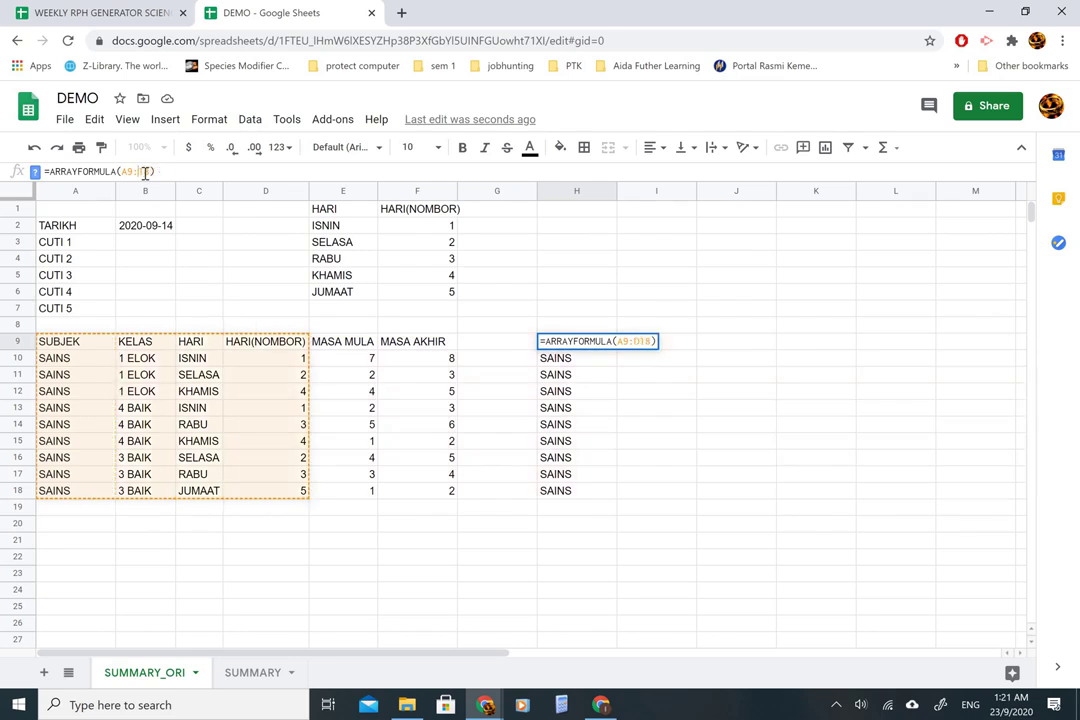
pyautogui.press('BackSpace')
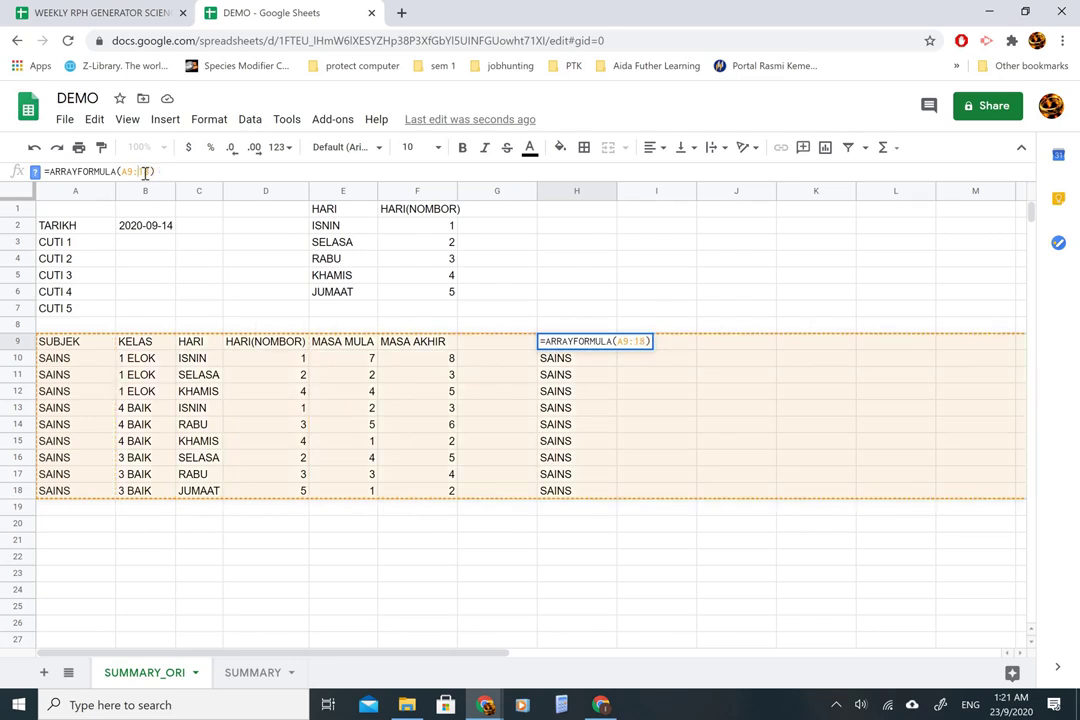
pyautogui.write('F')
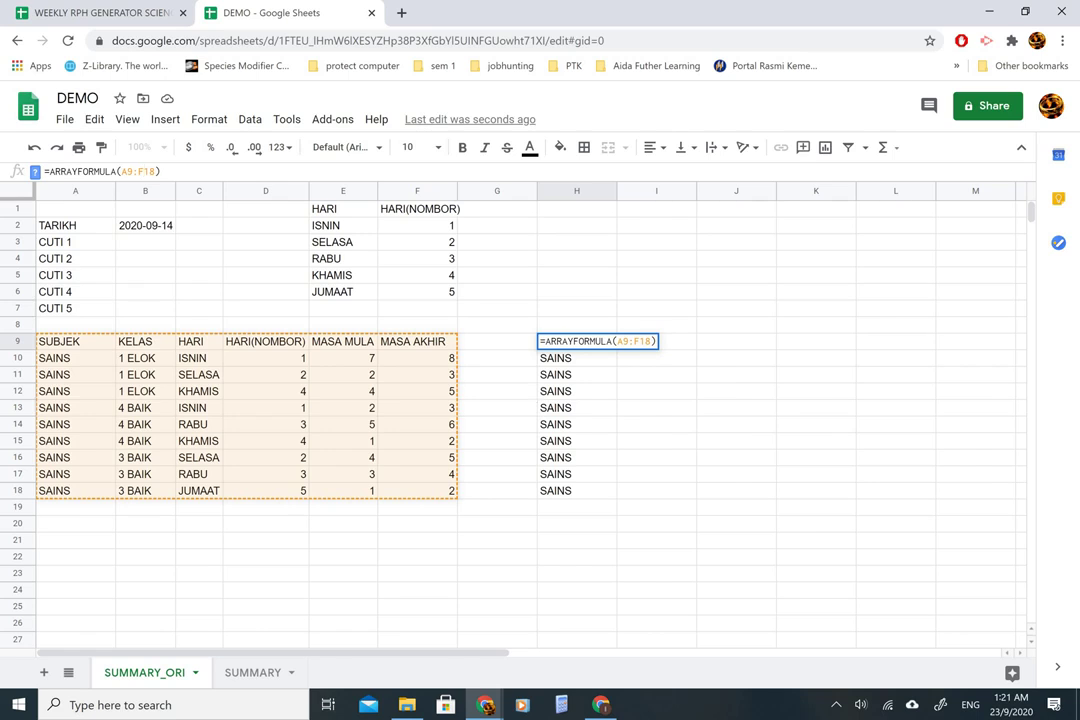
pyautogui.press('Return')
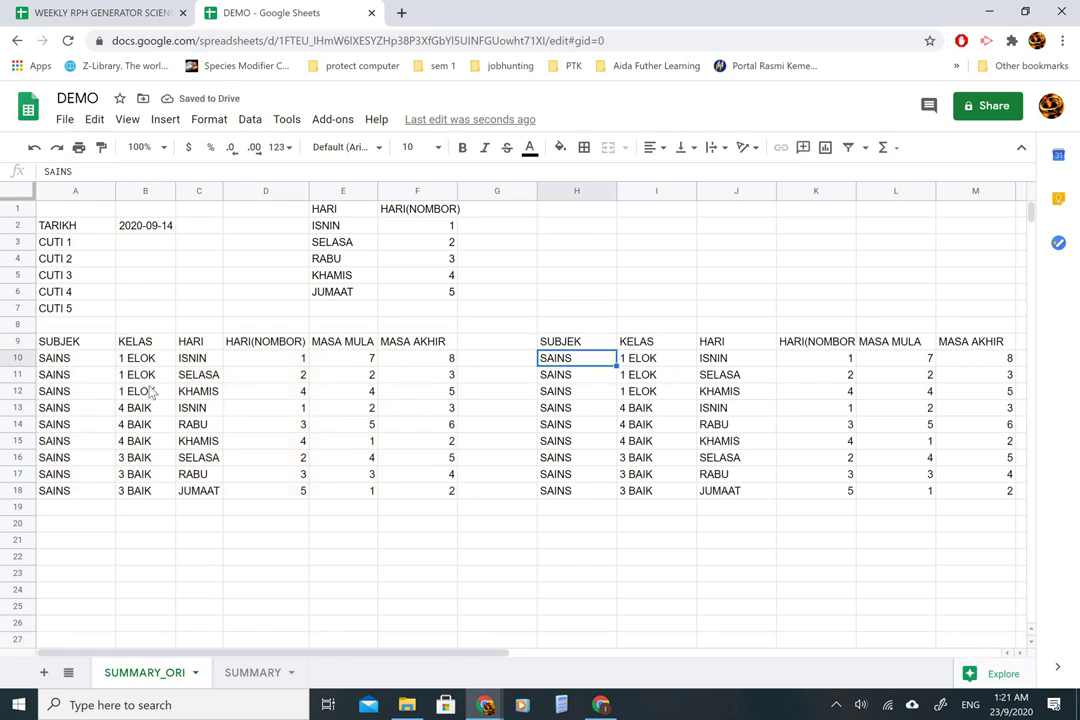
# - Remove the array formula from cell H9 so the copied class table disappears from columns H to M
pyautogui.click(593, 345)
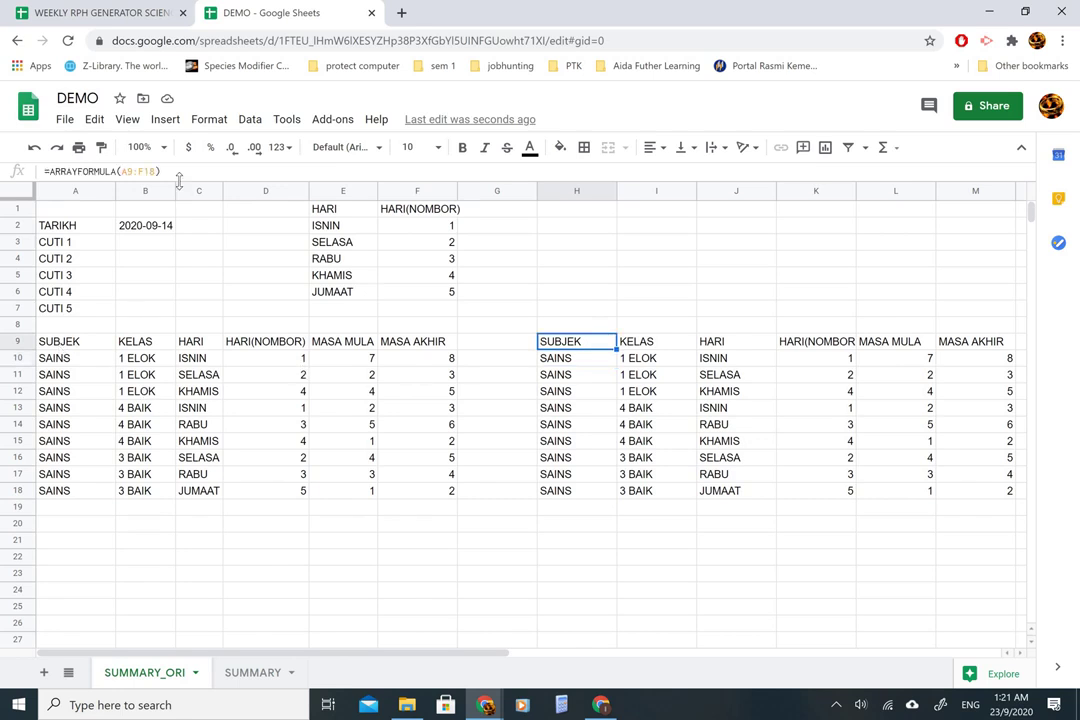
pyautogui.click(117, 172)
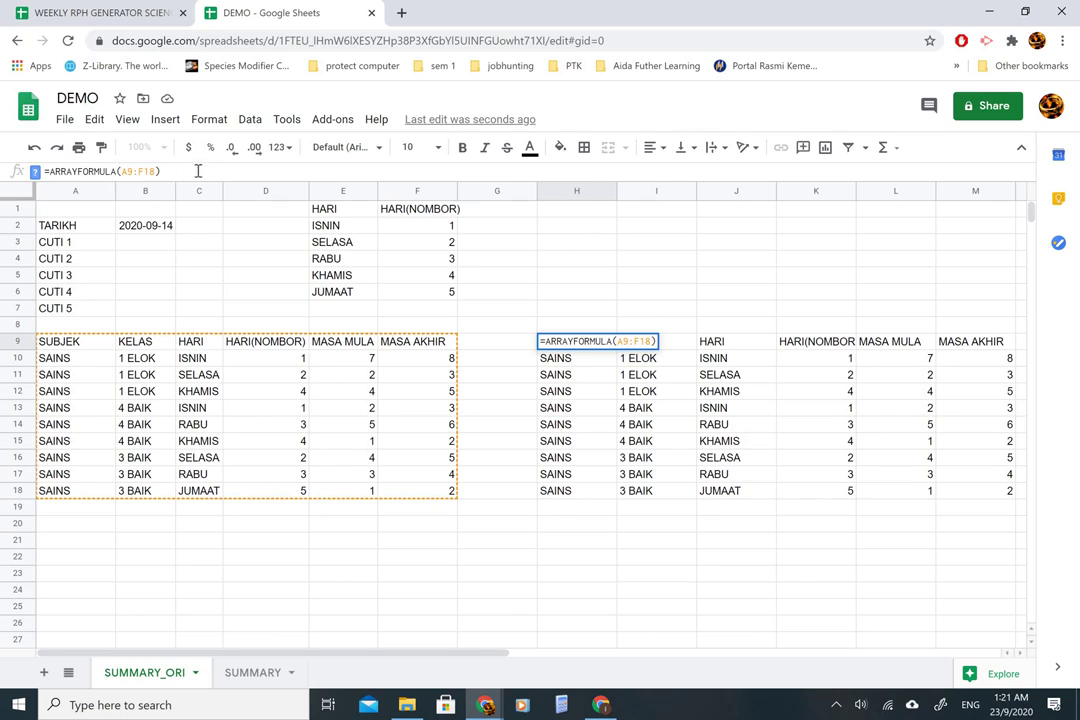
pyautogui.press('BackSpace')
pyautogui.press('BackSpace')
pyautogui.press('BackSpace')
pyautogui.press('BackSpace')
pyautogui.press('BackSpace')
pyautogui.press('BackSpace')
pyautogui.press('BackSpace')
pyautogui.press('BackSpace')
pyautogui.press('BackSpace')
pyautogui.press('BackSpace')
pyautogui.press('BackSpace')
pyautogui.press('BackSpace')
pyautogui.press('BackSpace')
pyautogui.press('BackSpace')
pyautogui.press('BackSpace')
pyautogui.press('BackSpace')
pyautogui.press('BackSpace')
pyautogui.press('BackSpace')
pyautogui.press('BackSpace')
pyautogui.press('BackSpace')
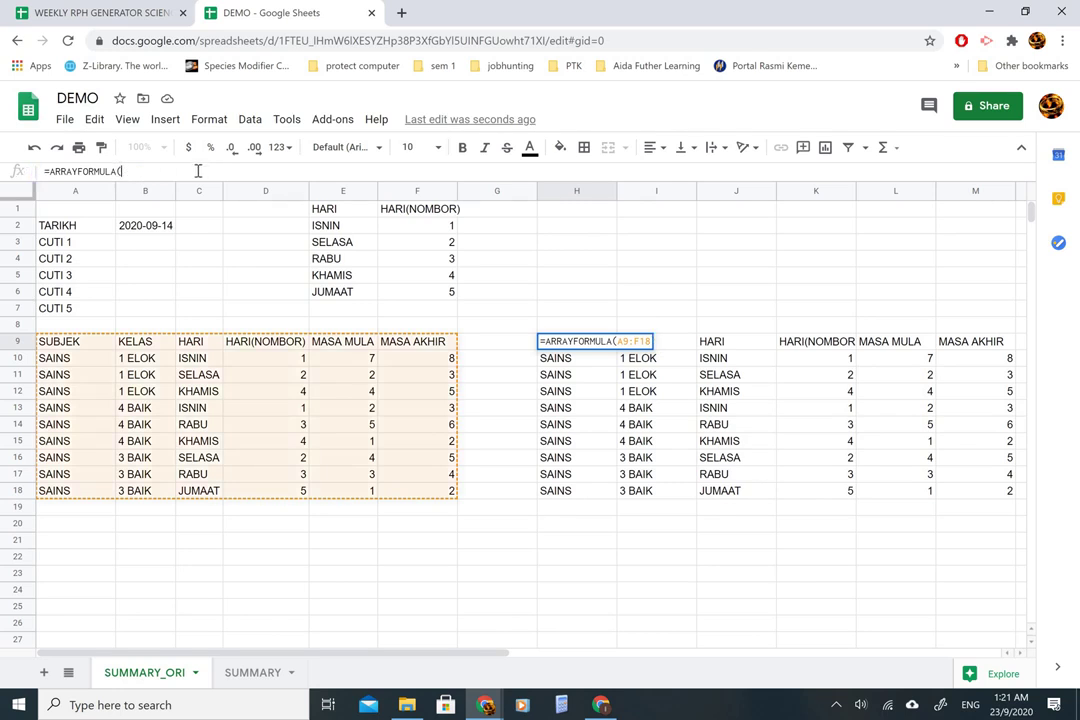
pyautogui.press('BackSpace')
pyautogui.press('Return')
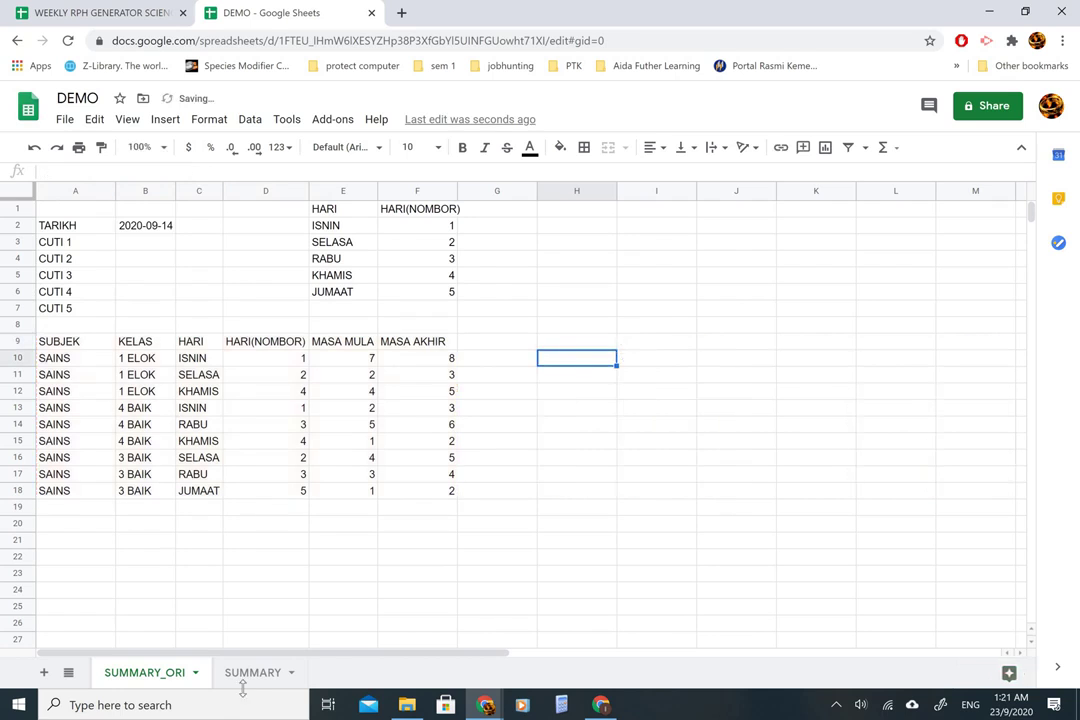
# - On the SUMMARY sheet, extend the reference in cell A2 to =SUMMARY_ORI!A9:A18 and check the result
pyautogui.click(249, 678)
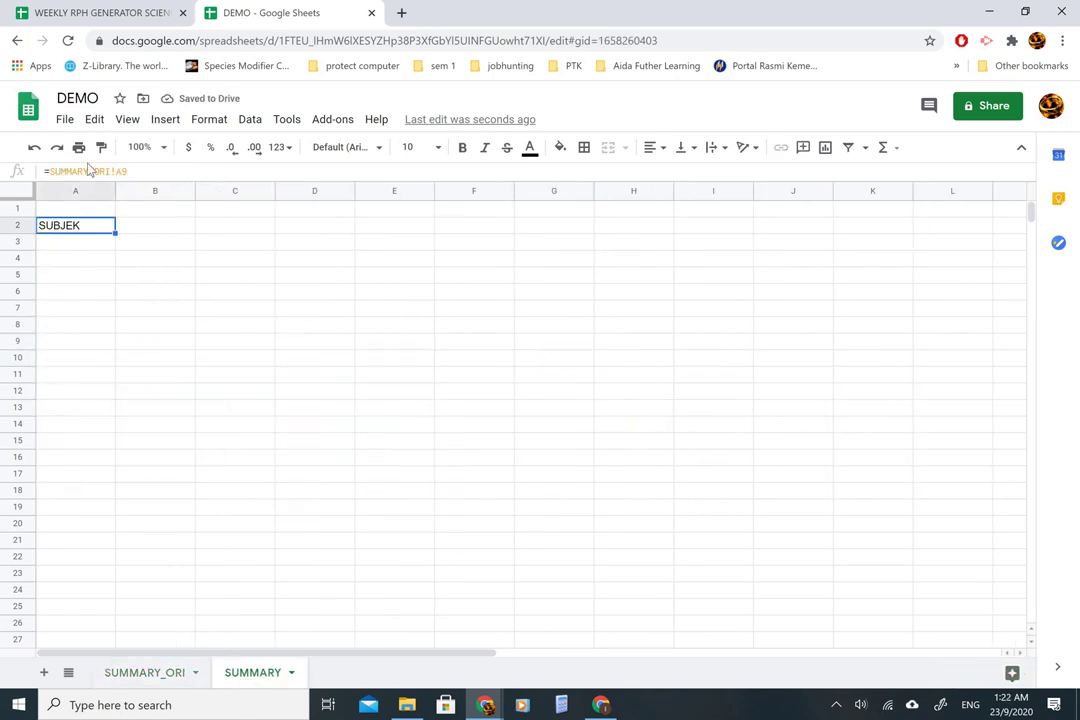
pyautogui.click(154, 172)
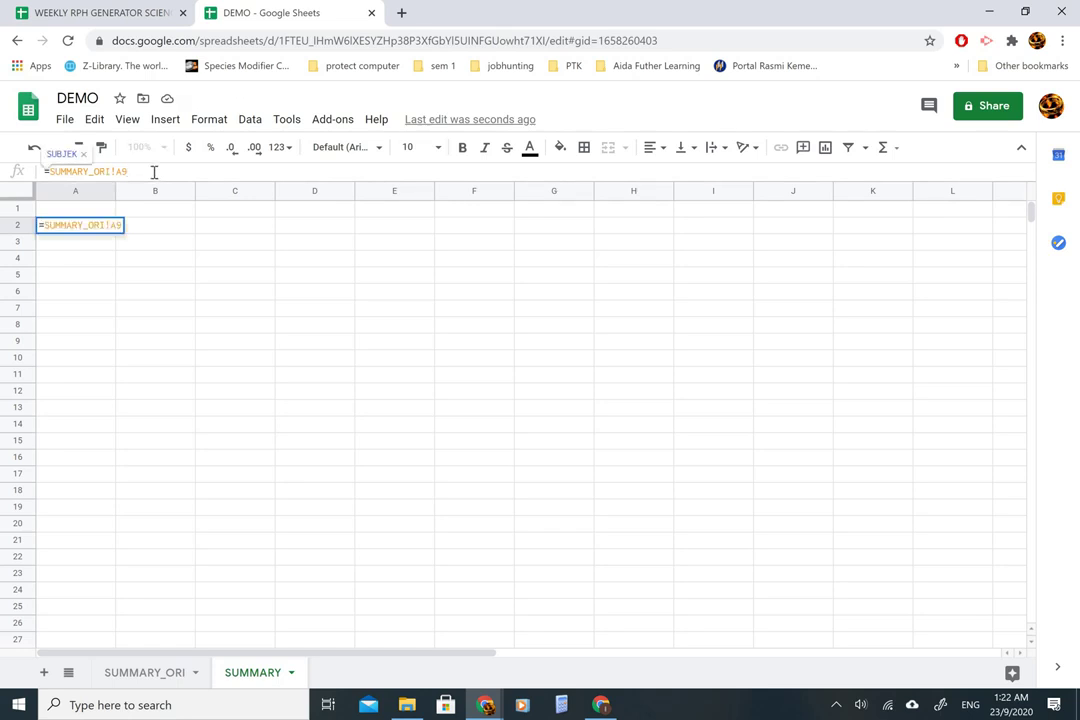
pyautogui.write(':A18')
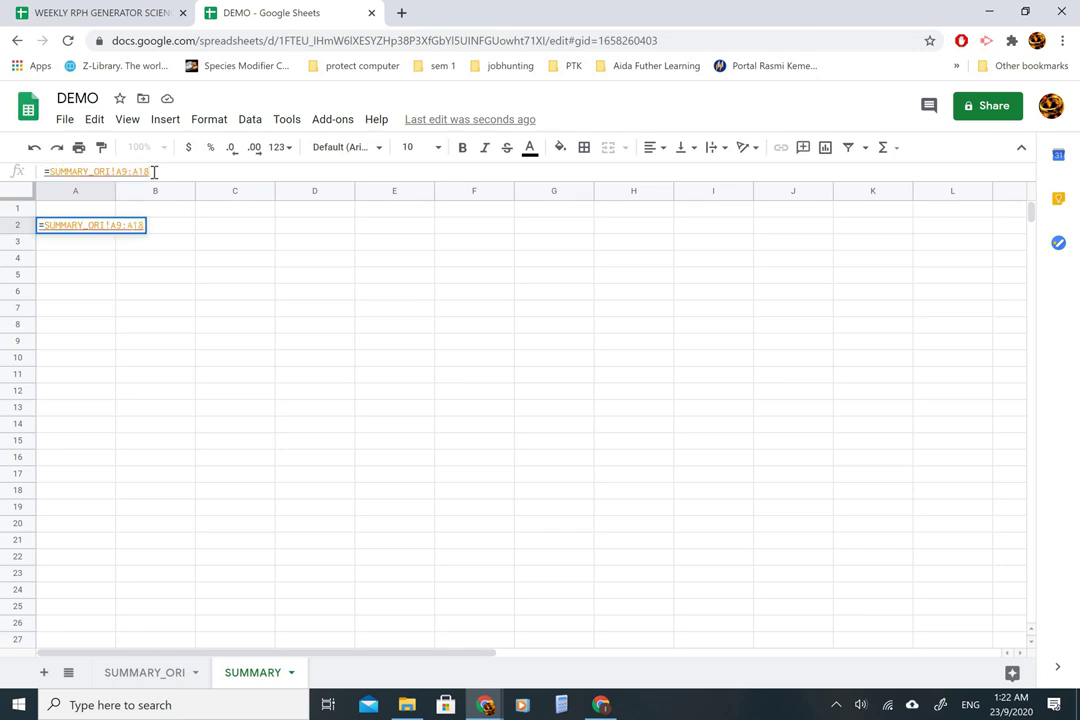
pyautogui.press('Return')
pyautogui.press('Up')
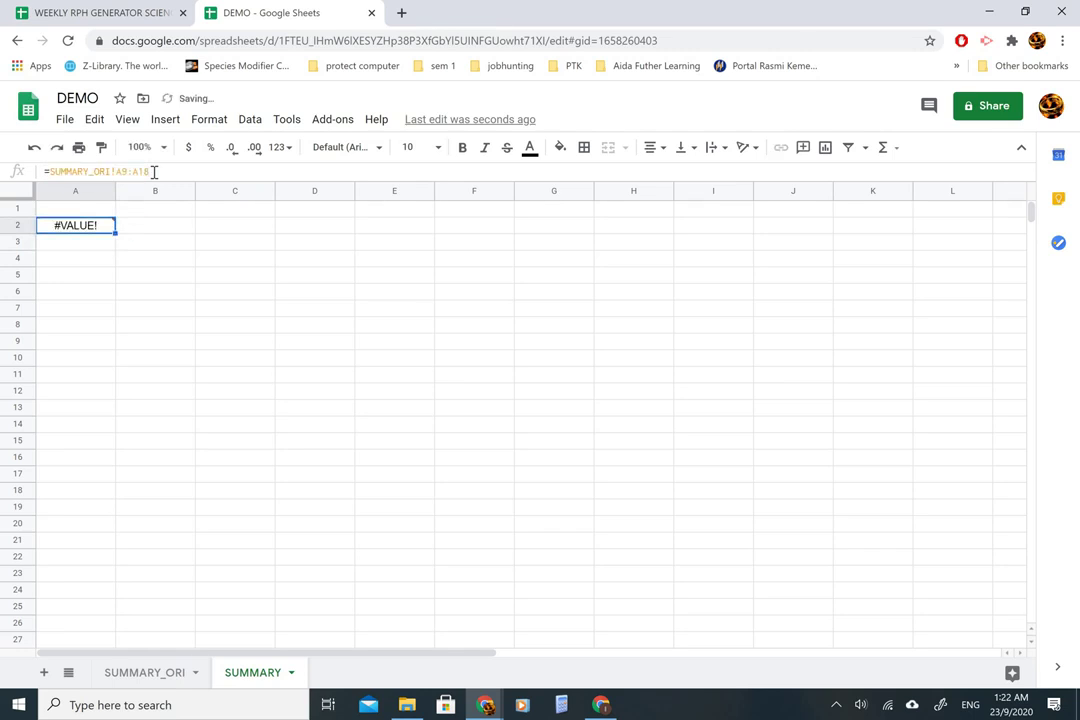
pyautogui.moveTo(104, 232)
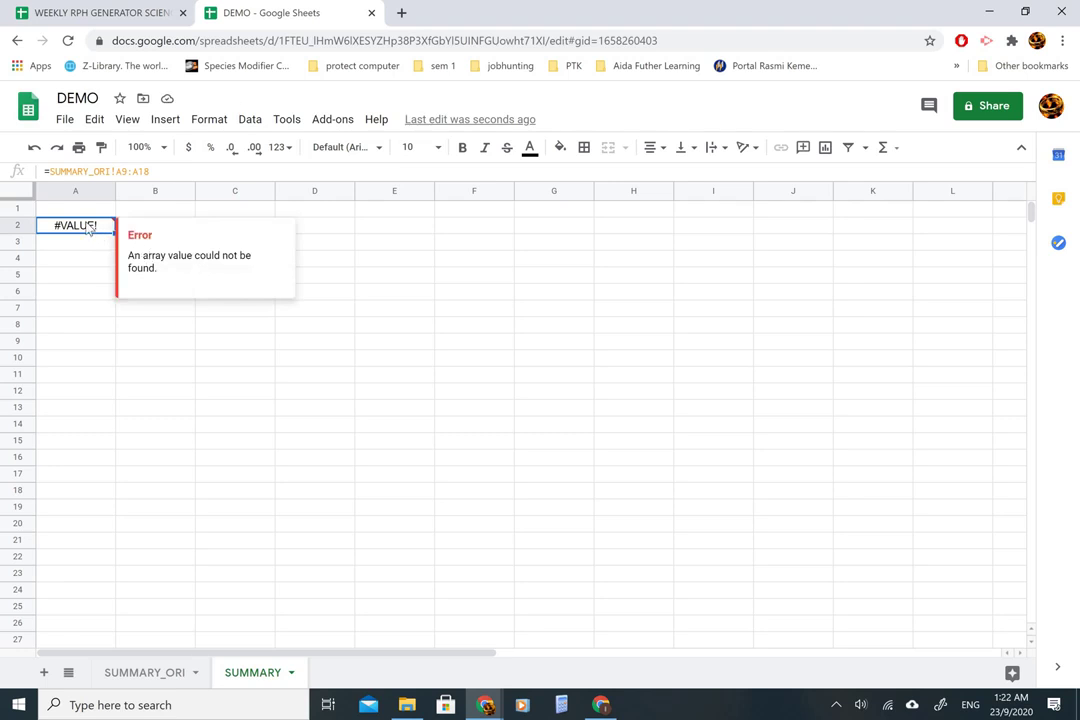
# - Wrap the reference in cell A2 in an array function so it reads =ARRAYFORMULA(SUMMARY_ORI!A9:A18)
pyautogui.click(50, 172)
pyautogui.write('ARRAYF')
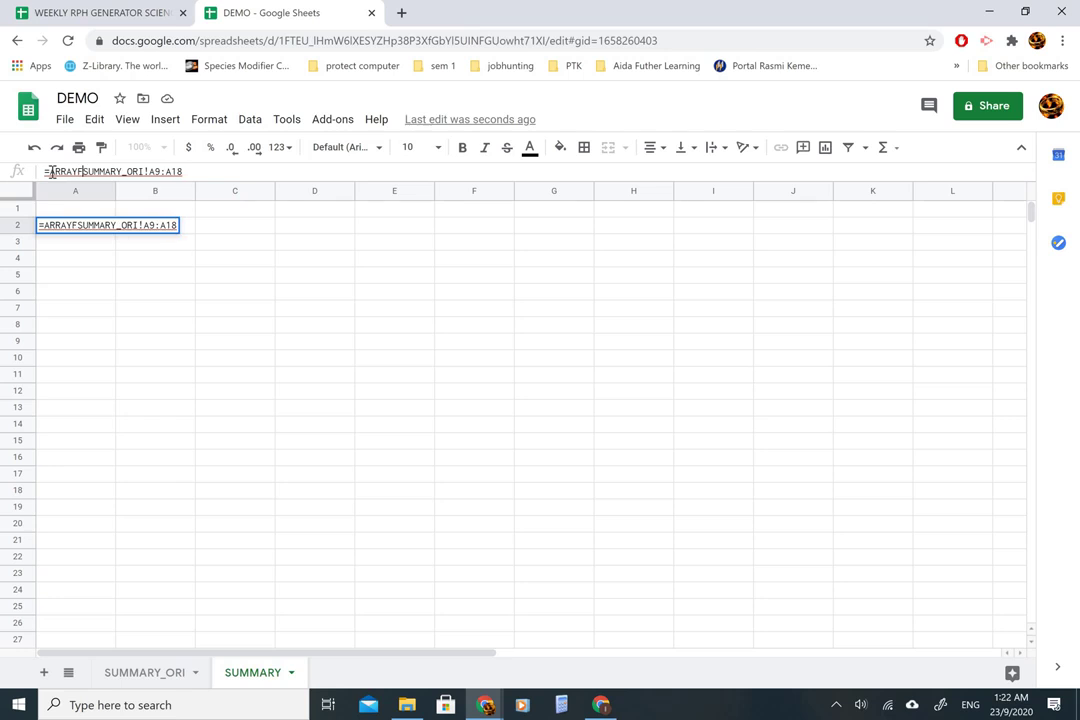
pyautogui.write('ORMULA(')
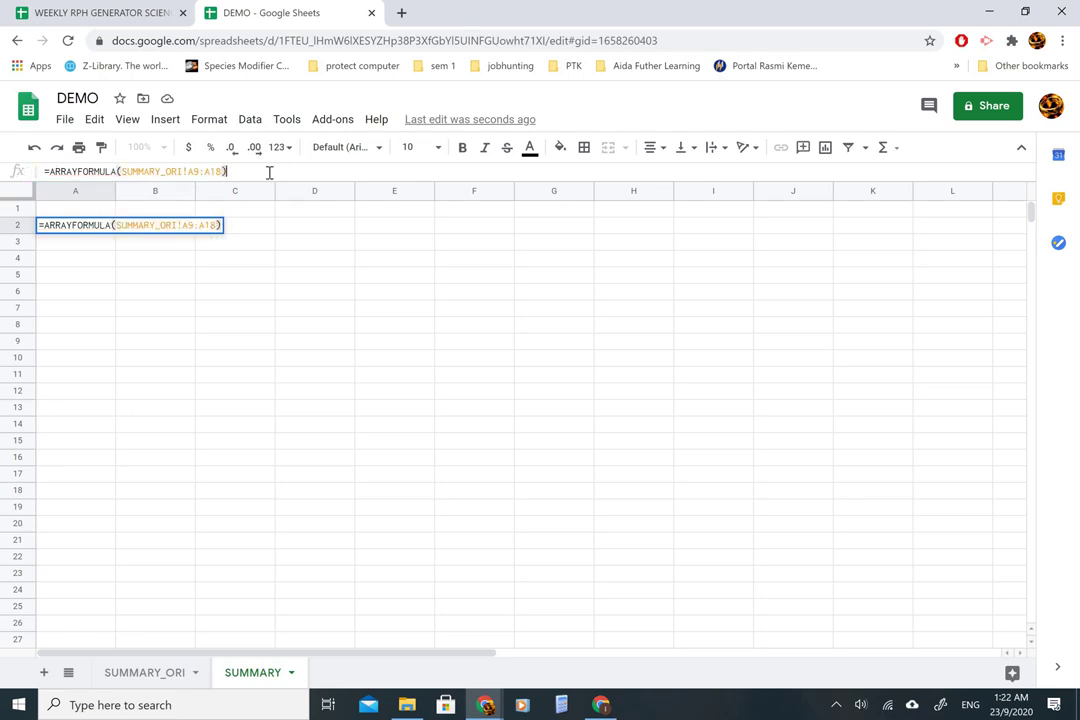
pyautogui.press('Return')
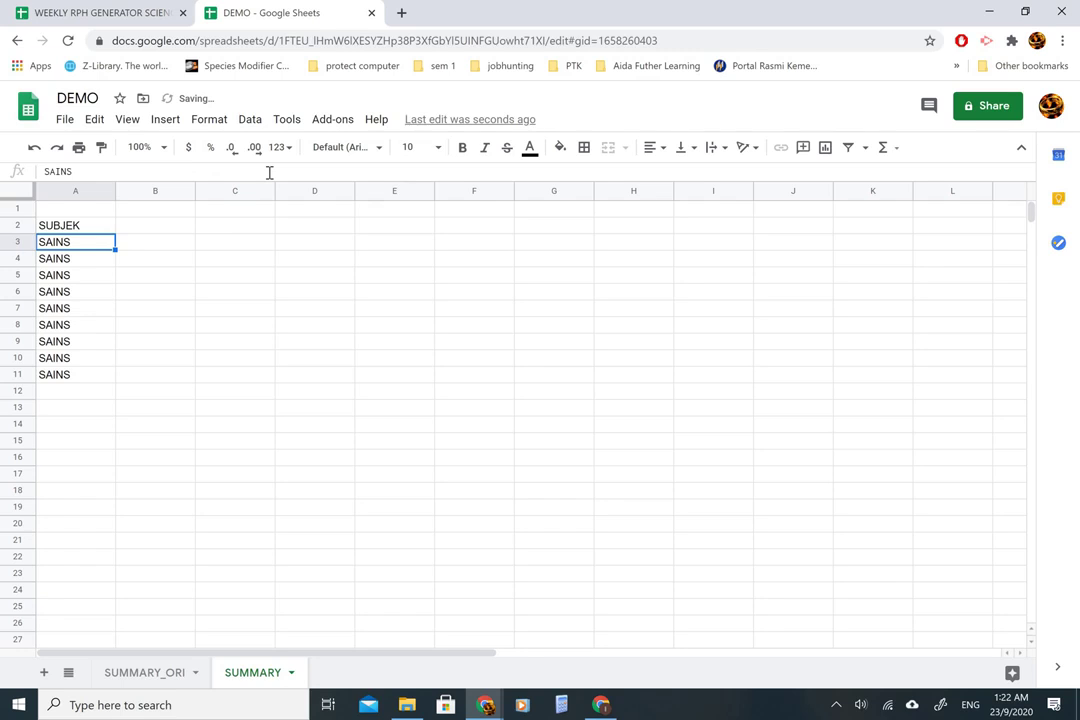
pyautogui.press('Up')
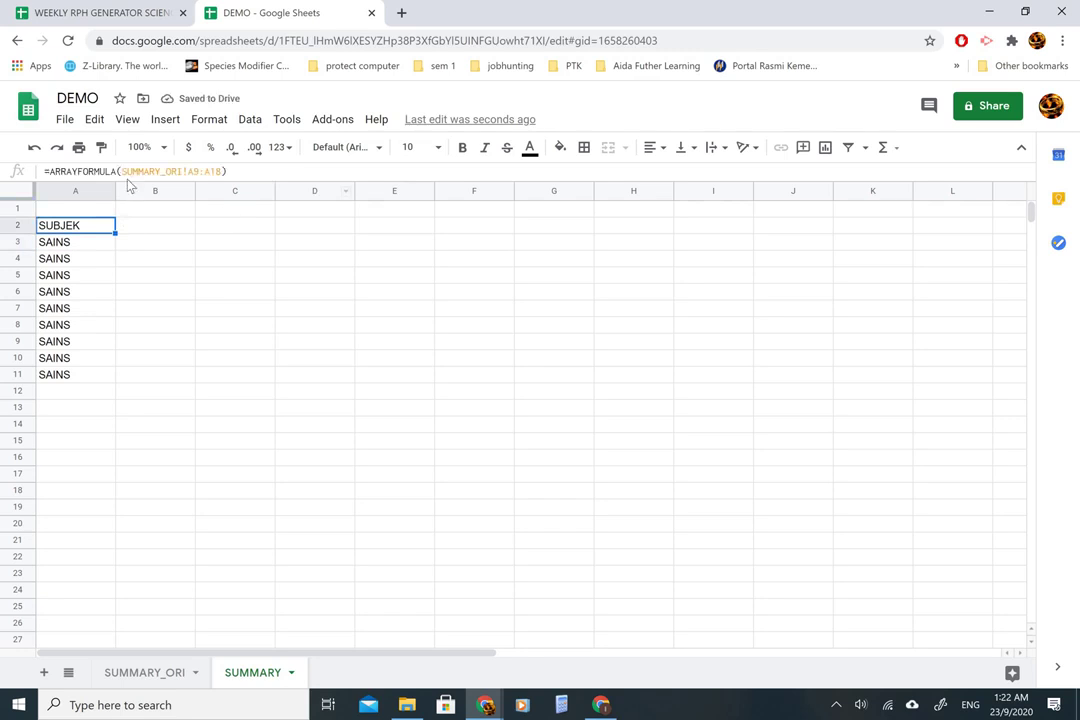
# - Strip the ARRAYFORMULA wrapper from cell A2, leaving the plain reference =SUMMARY_ORI!A9:A18
pyautogui.click(124, 172)
pyautogui.press('BackSpace')
pyautogui.press('BackSpace')
pyautogui.press('BackSpace')
pyautogui.press('BackSpace')
pyautogui.press('BackSpace')
pyautogui.press('BackSpace')
pyautogui.press('BackSpace')
pyautogui.press('BackSpace')
pyautogui.press('BackSpace')
pyautogui.press('BackSpace')
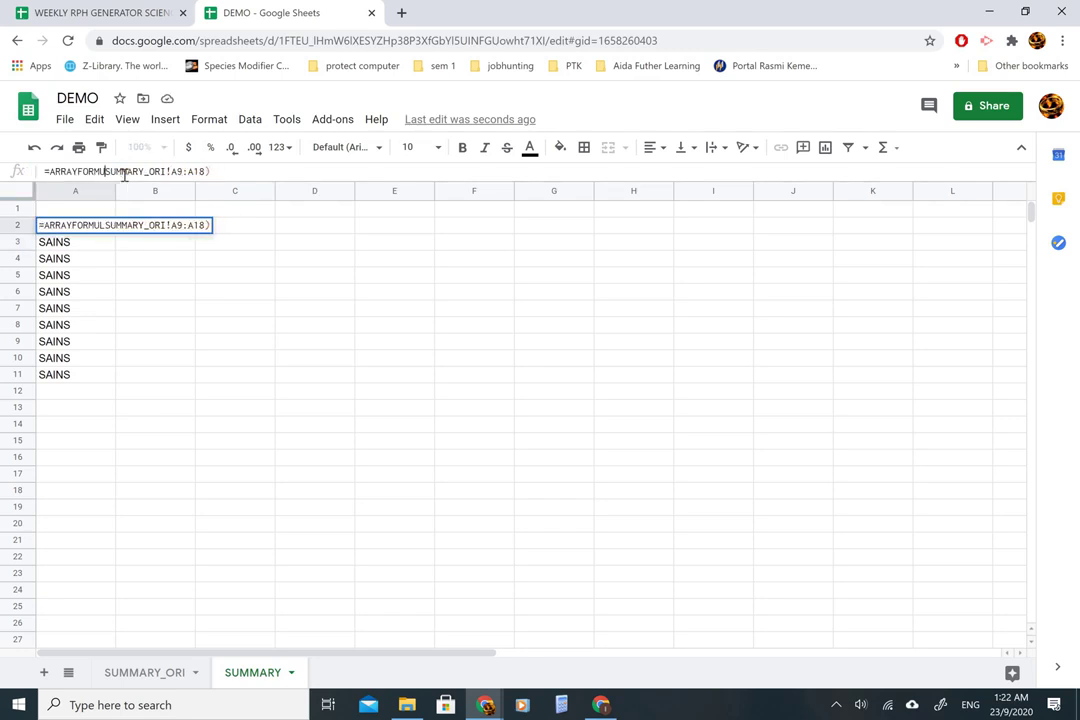
pyautogui.press('BackSpace')
pyautogui.press('BackSpace')
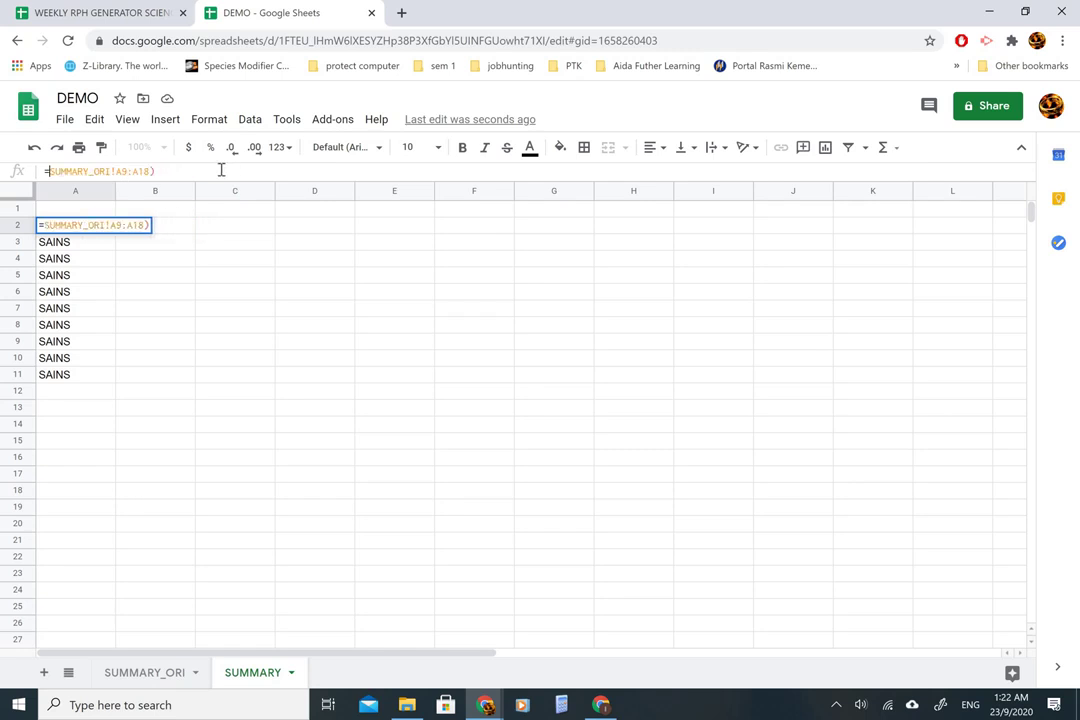
pyautogui.press('Return')
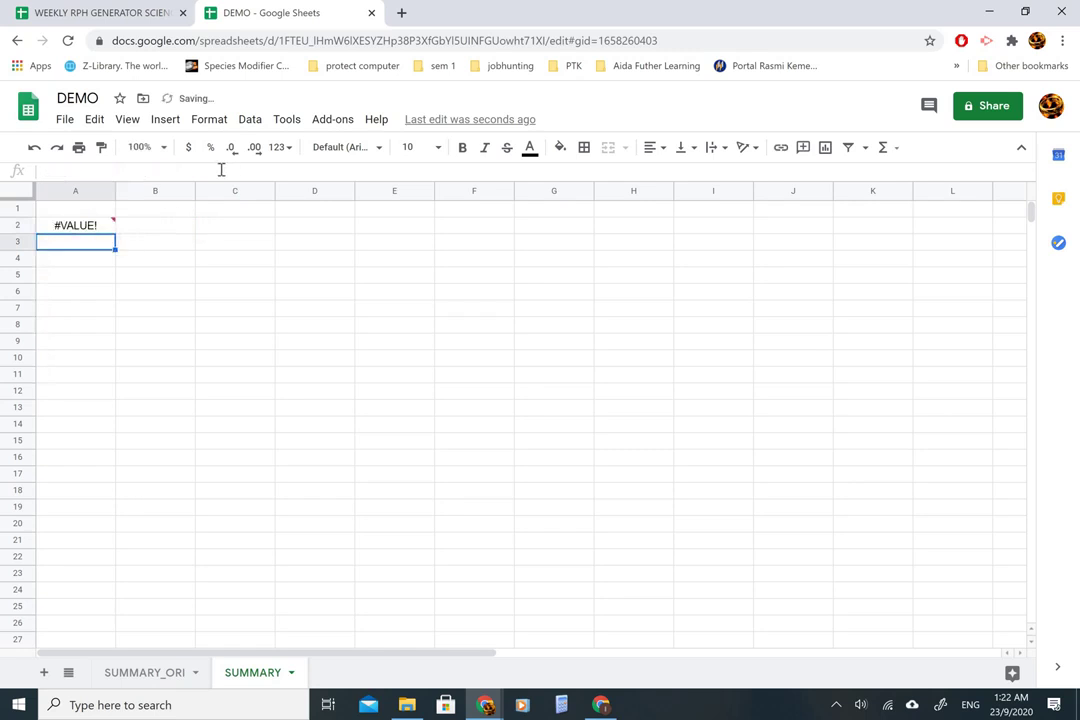
# - Write the note CTRL+SHIFT+ENTER in cell C2
pyautogui.press('Tab')
pyautogui.press('Tab')
pyautogui.press('Up')
pyautogui.write('CTRL')
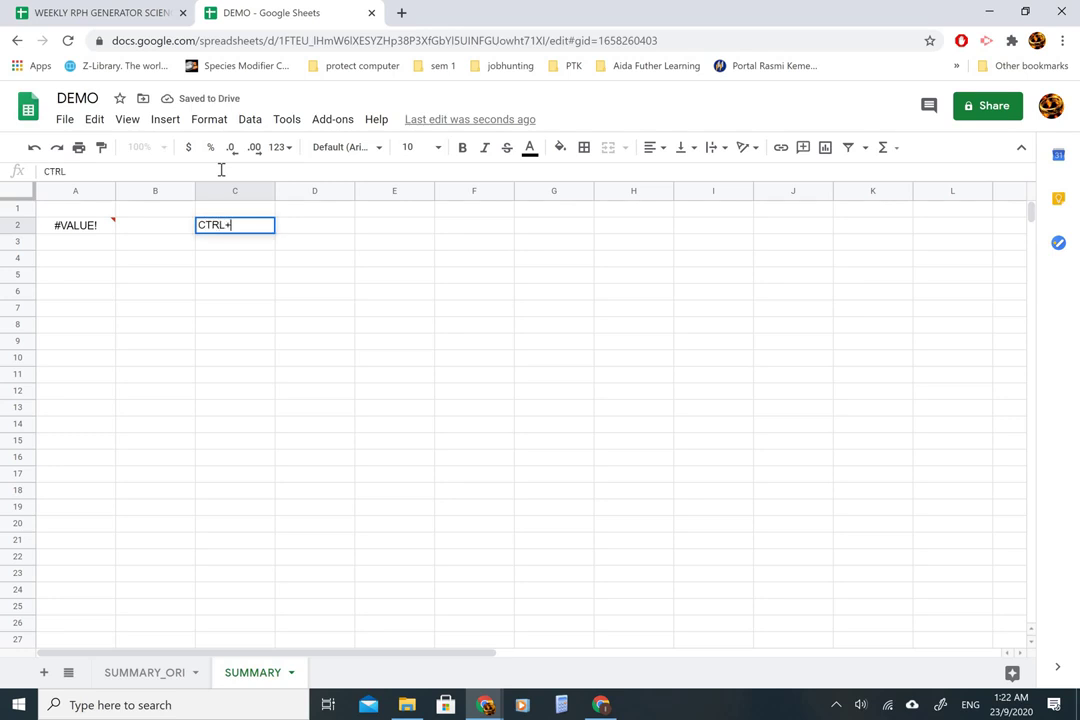
pyautogui.write('+SHIFT')
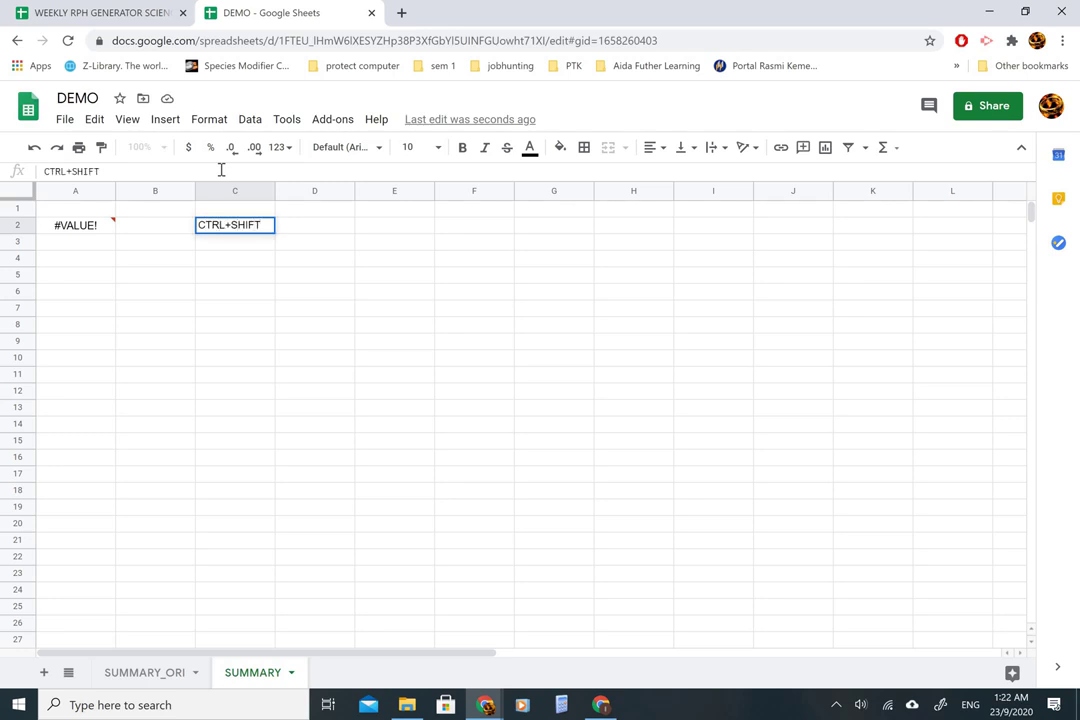
pyautogui.write('+ENTER')
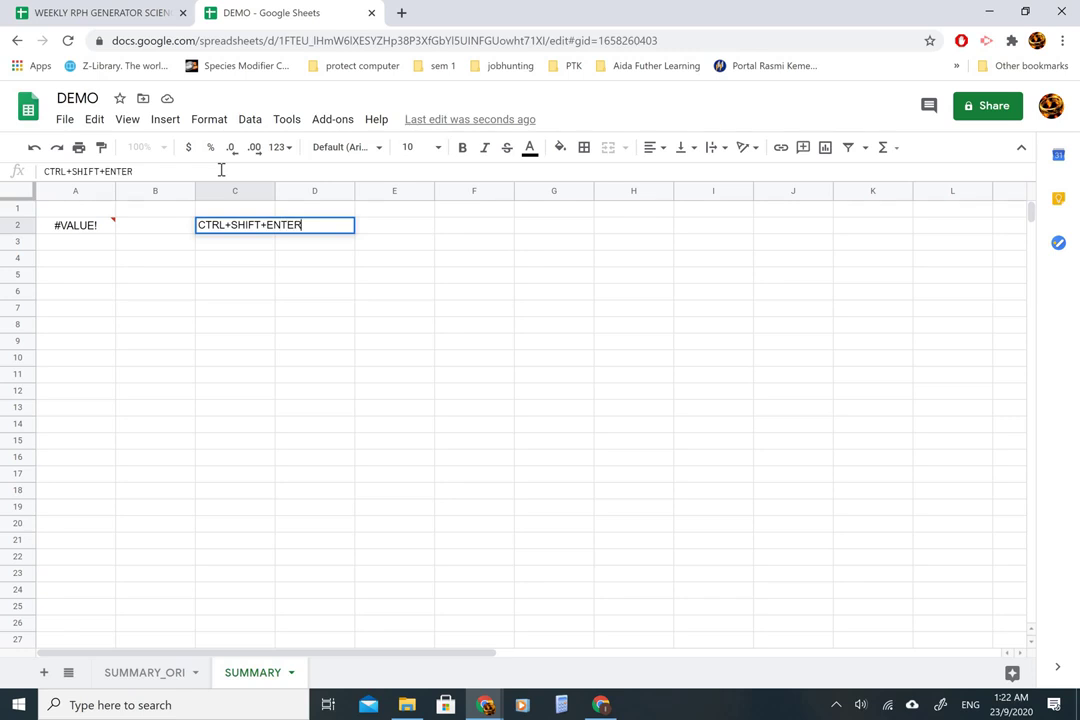
pyautogui.press('Return')
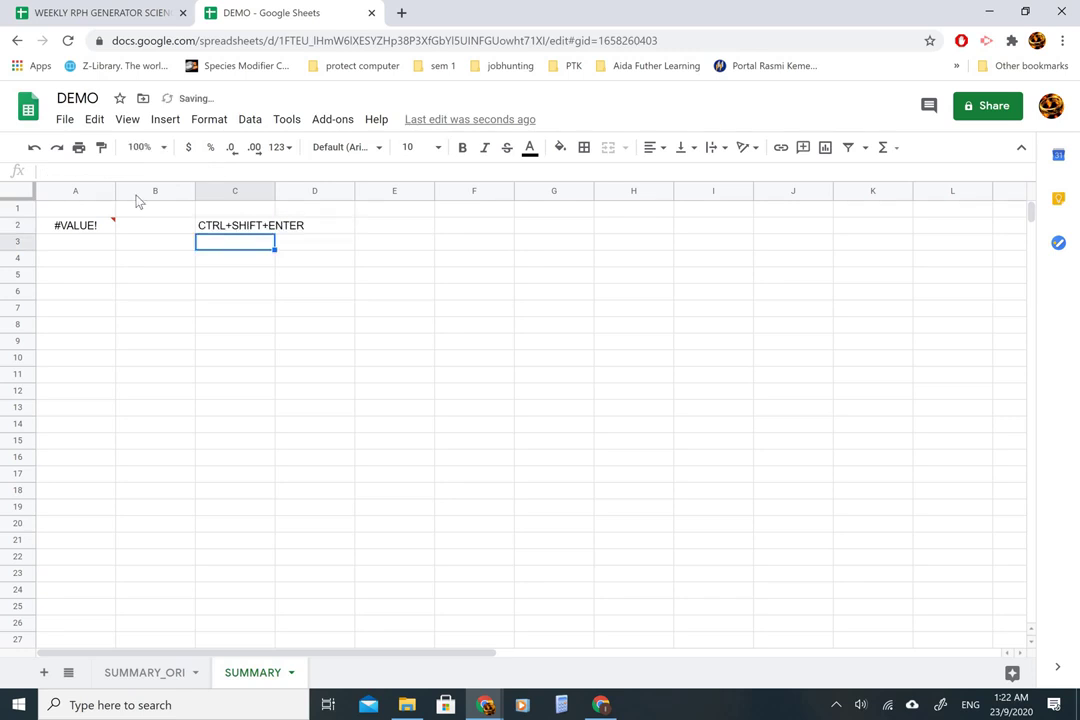
# - Convert the plain reference in cell A2 automatically into =ArrayFormula(SUMMARY_ORI!A9:A18)
pyautogui.click(77, 231)
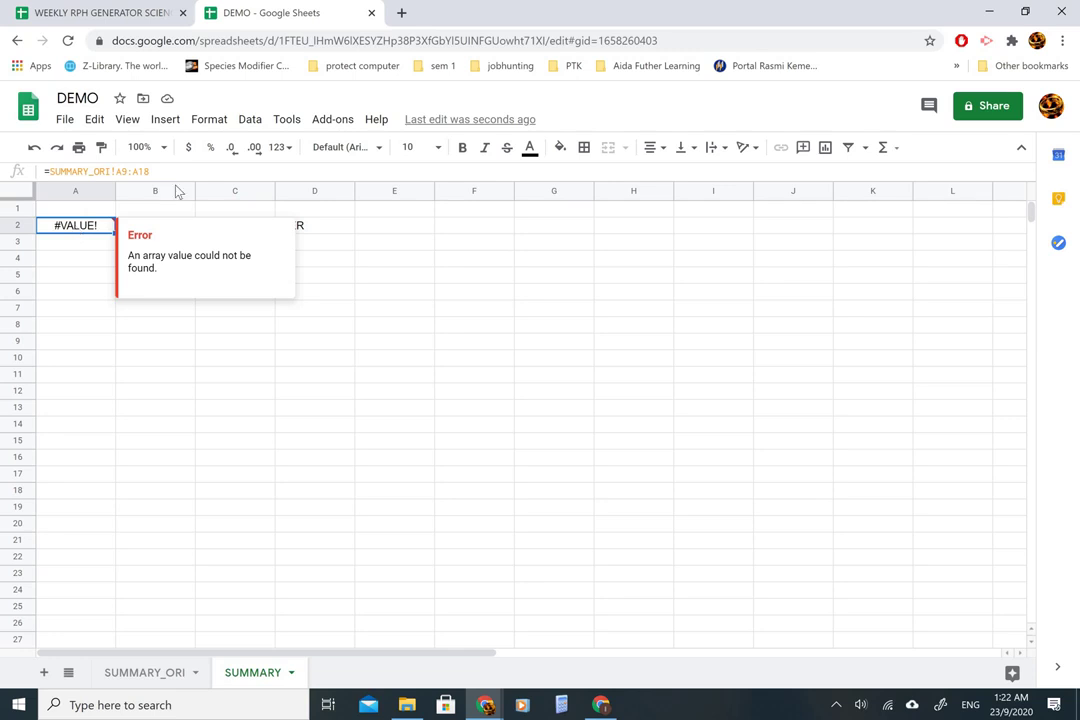
pyautogui.click(161, 170)
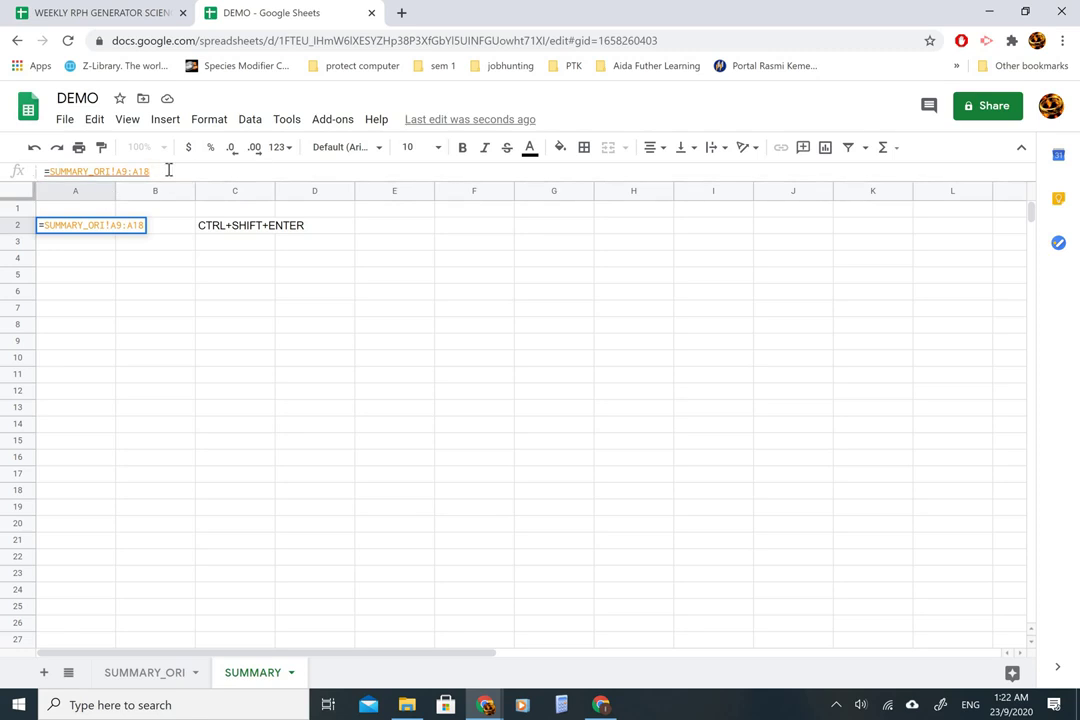
pyautogui.hotkey('ctrl', 'shift', 'Return')
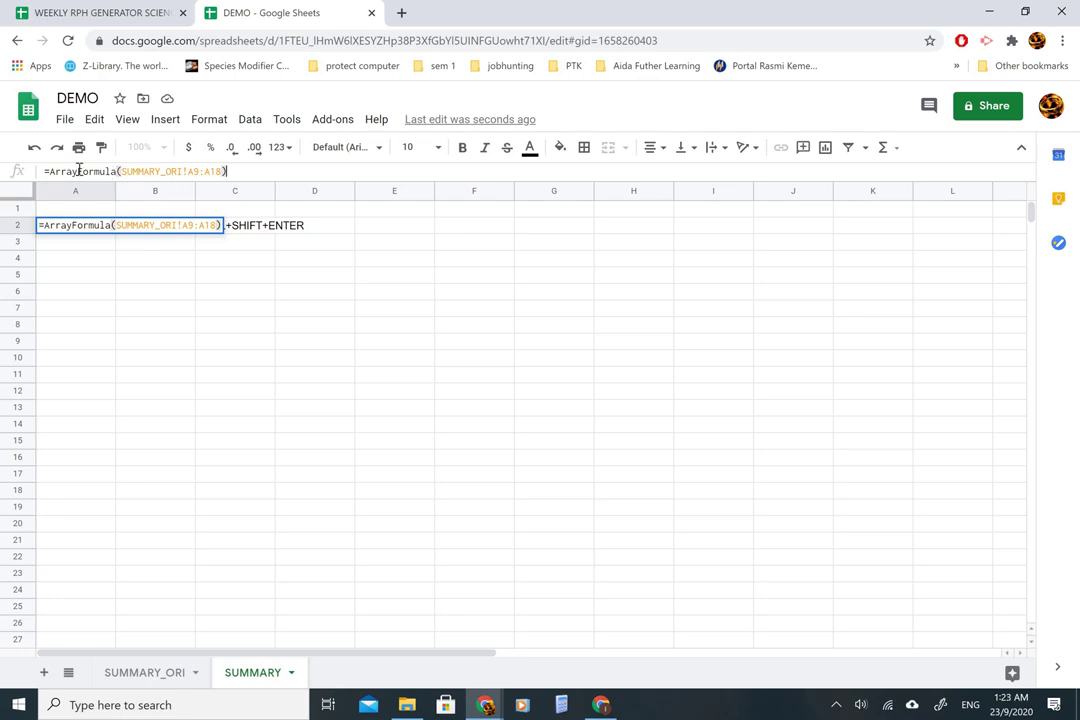
pyautogui.press('Return')
pyautogui.press('Up')
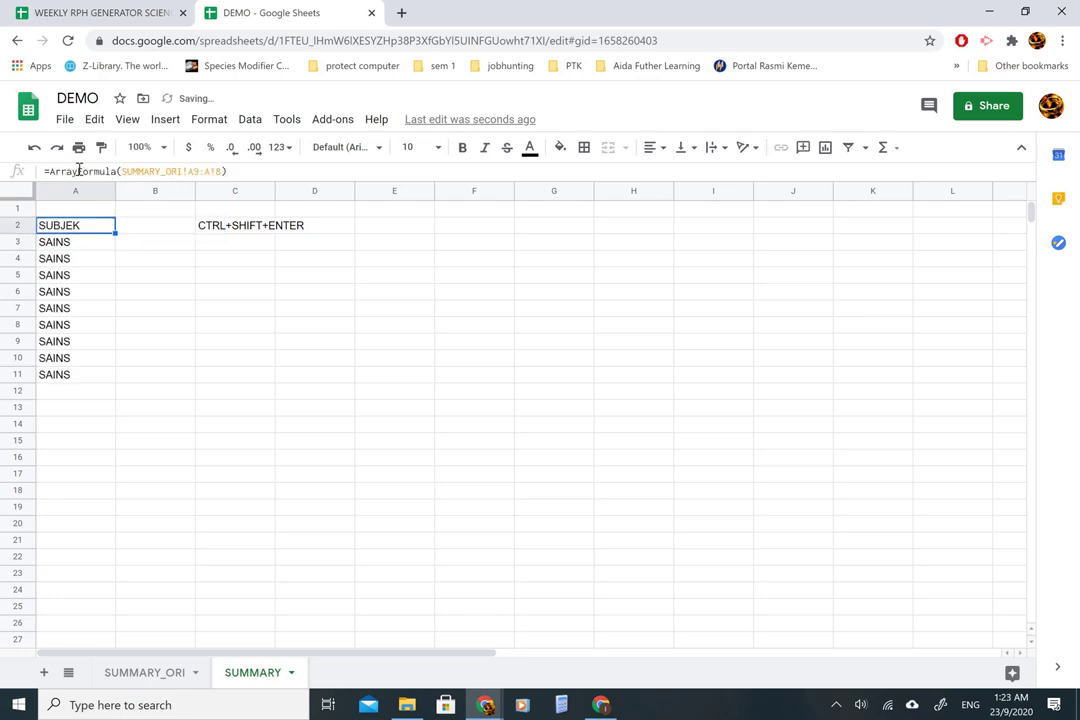
# - Clear the CTRL+SHIFT+ENTER note from cell C2
pyautogui.press('Right')
pyautogui.press('Right')
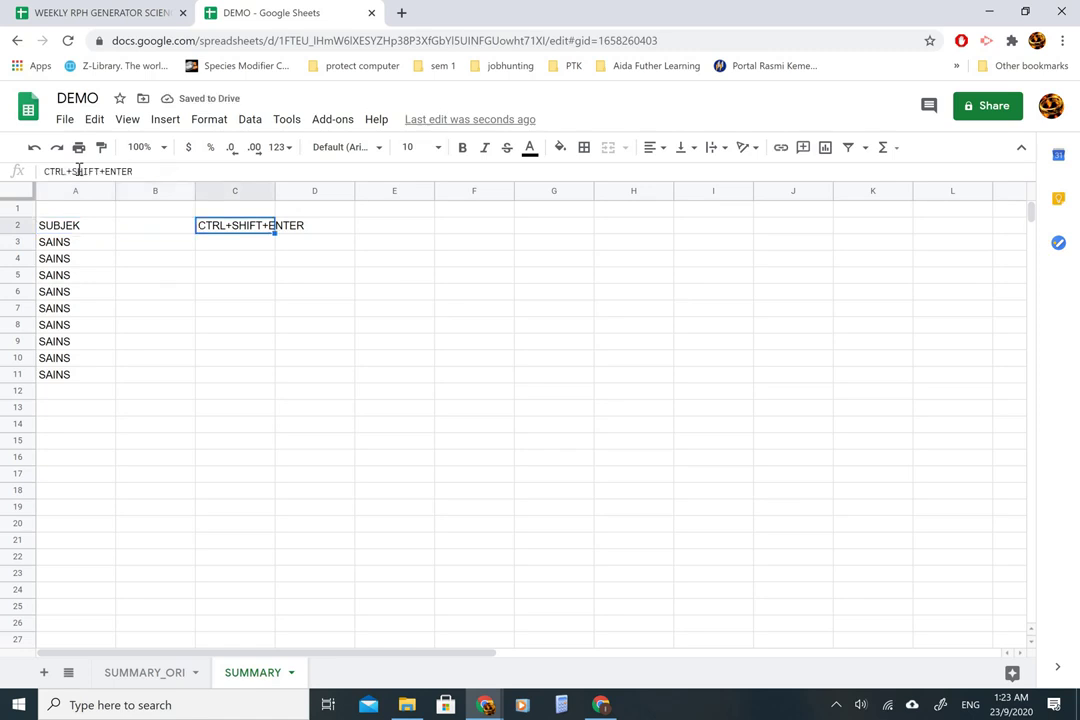
pyautogui.press('Delete')
# - Extend the array formula in cell A2 to SUMMARY_ORI!A9:F18 and compare the result with the source table on SUMMARY_ORI
pyautogui.press('Left')
pyautogui.press('Left')
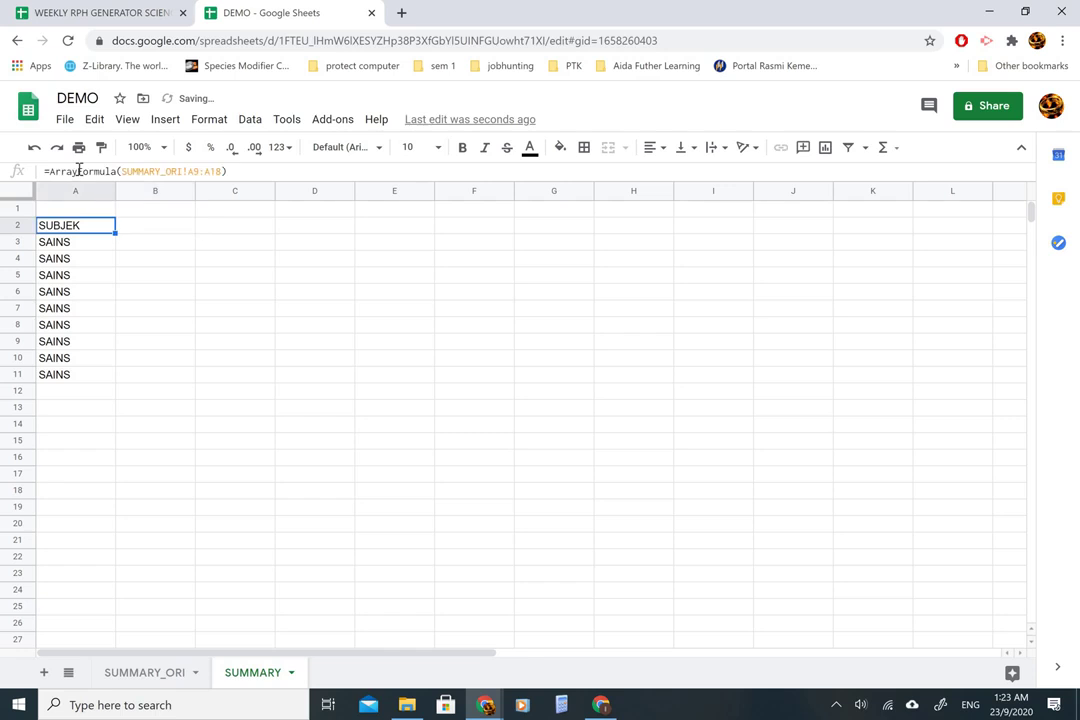
pyautogui.click(212, 174)
pyautogui.press('BackSpace')
pyautogui.write('F')
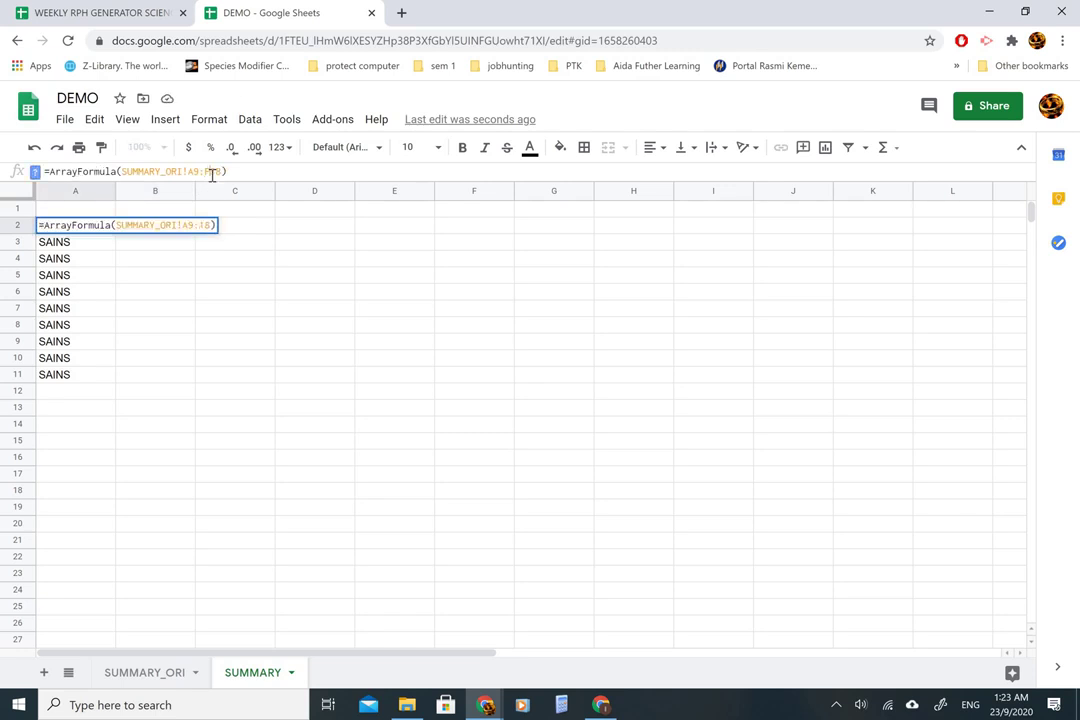
pyautogui.press('Return')
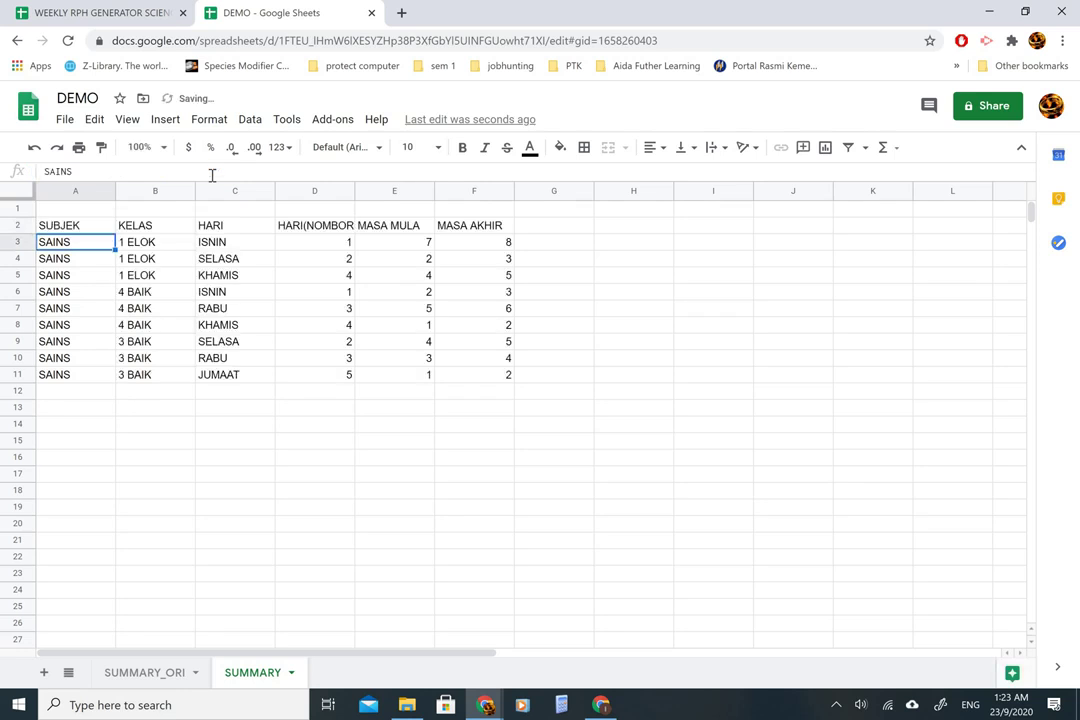
pyautogui.click(149, 680)
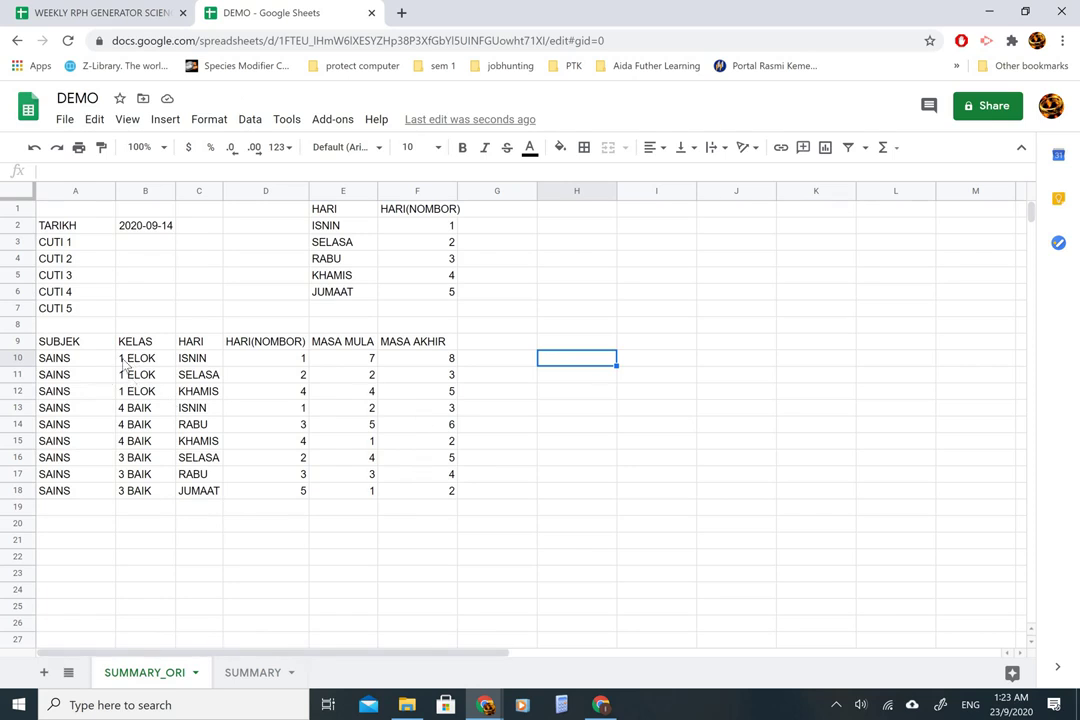
pyautogui.click(254, 680)
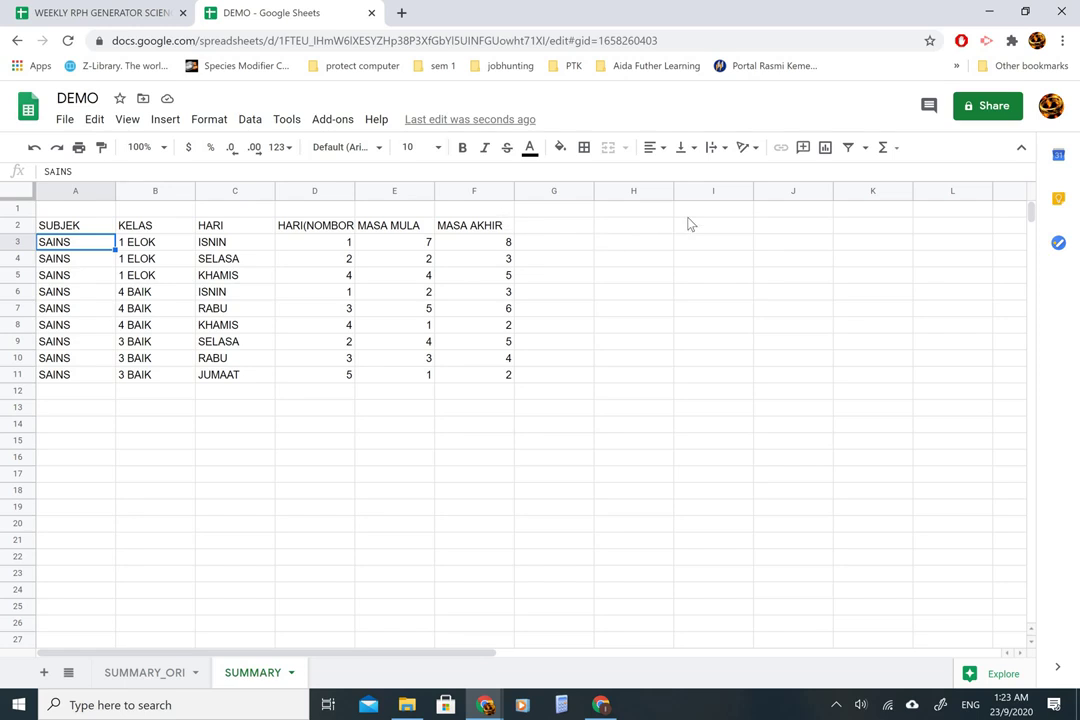
# - Write the function name SORT as a note in cell H1, and clear the cell again
pyautogui.click(646, 216)
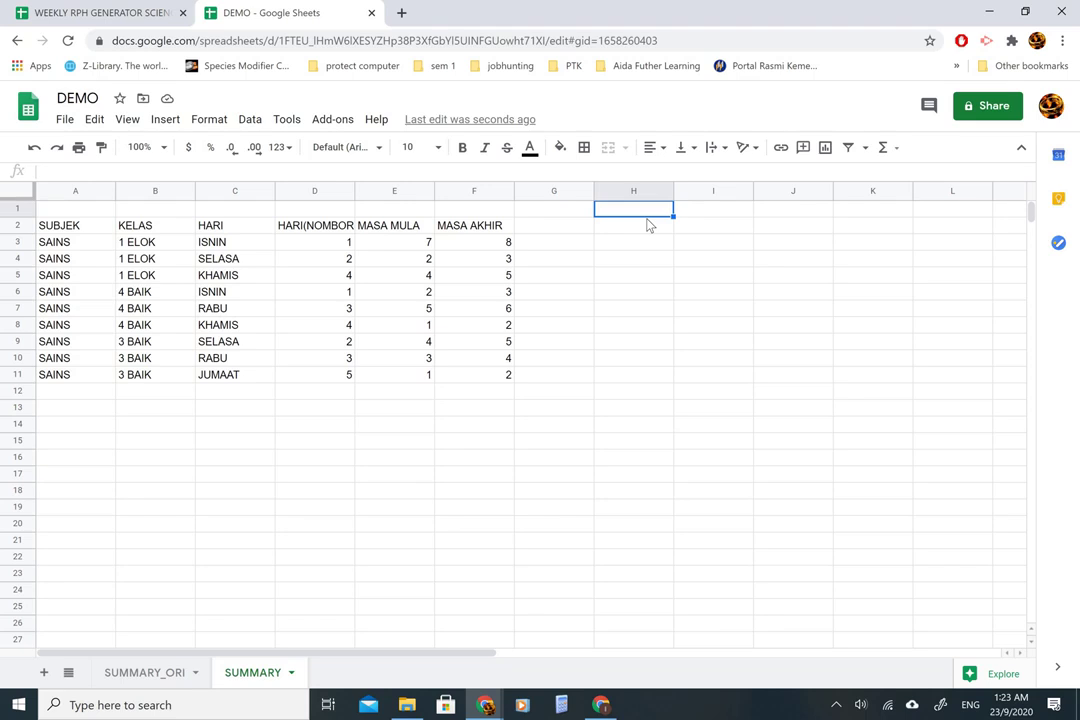
pyautogui.write('SORT')
pyautogui.press('Return')
pyautogui.click(646, 216)
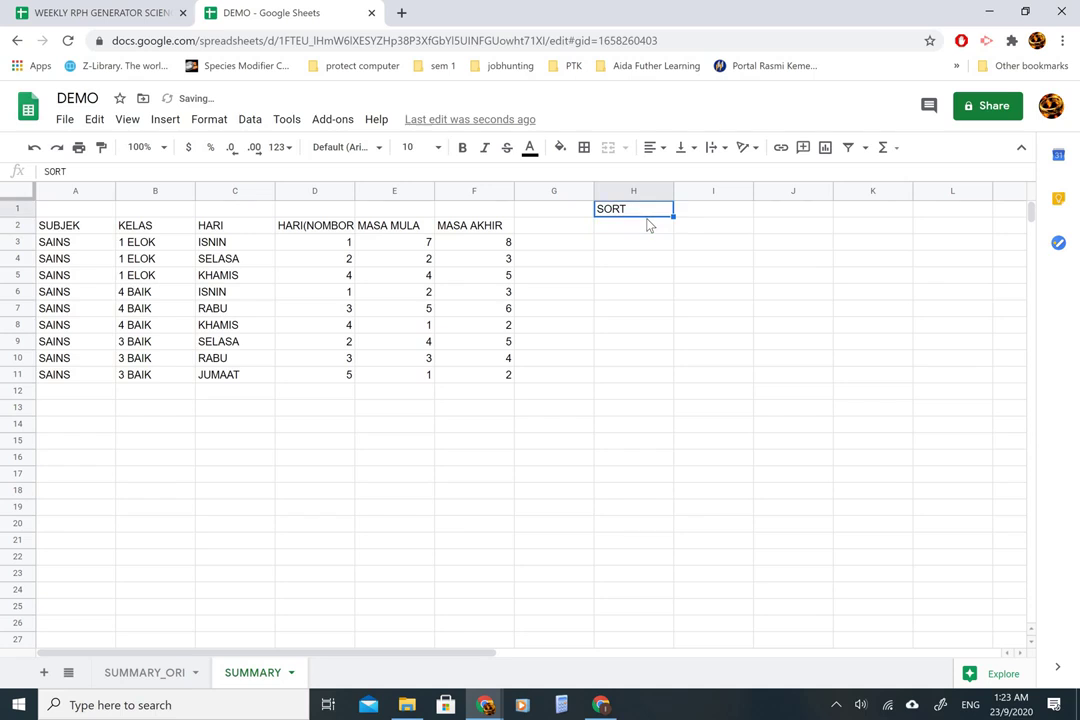
pyautogui.press('Delete')
# - Draft a SORT formula in cell H2 with the placeholder RANGE and sort column 1, view the function help, and clear the cell again
pyautogui.click(648, 224)
pyautogui.write('=')
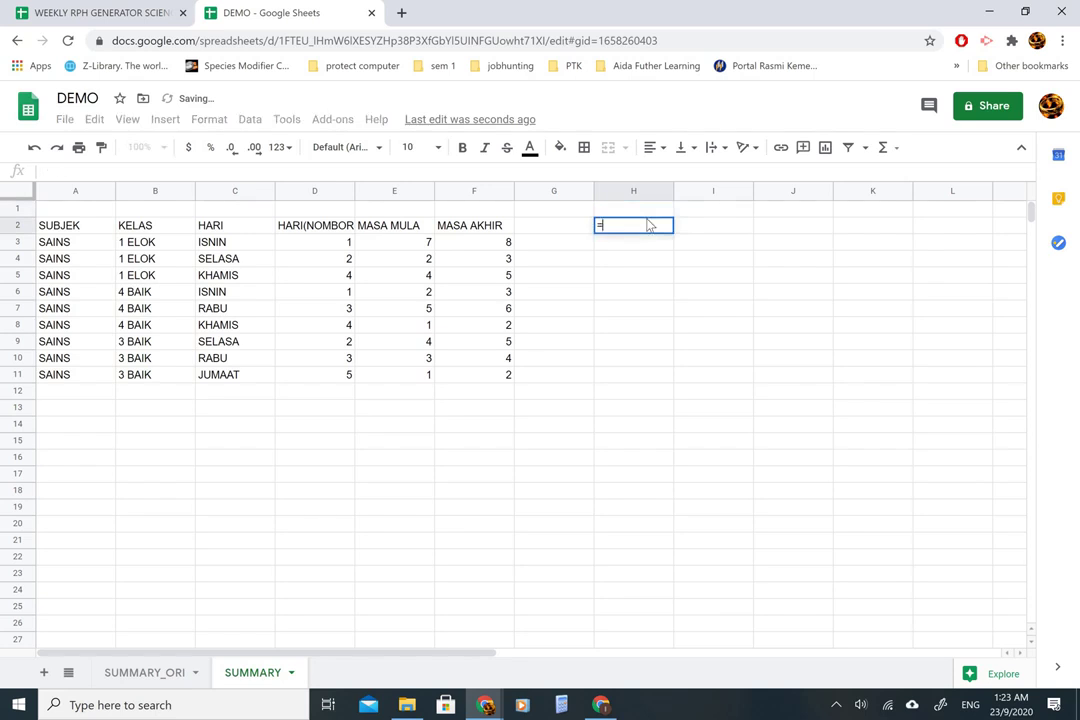
pyautogui.write('SORT')
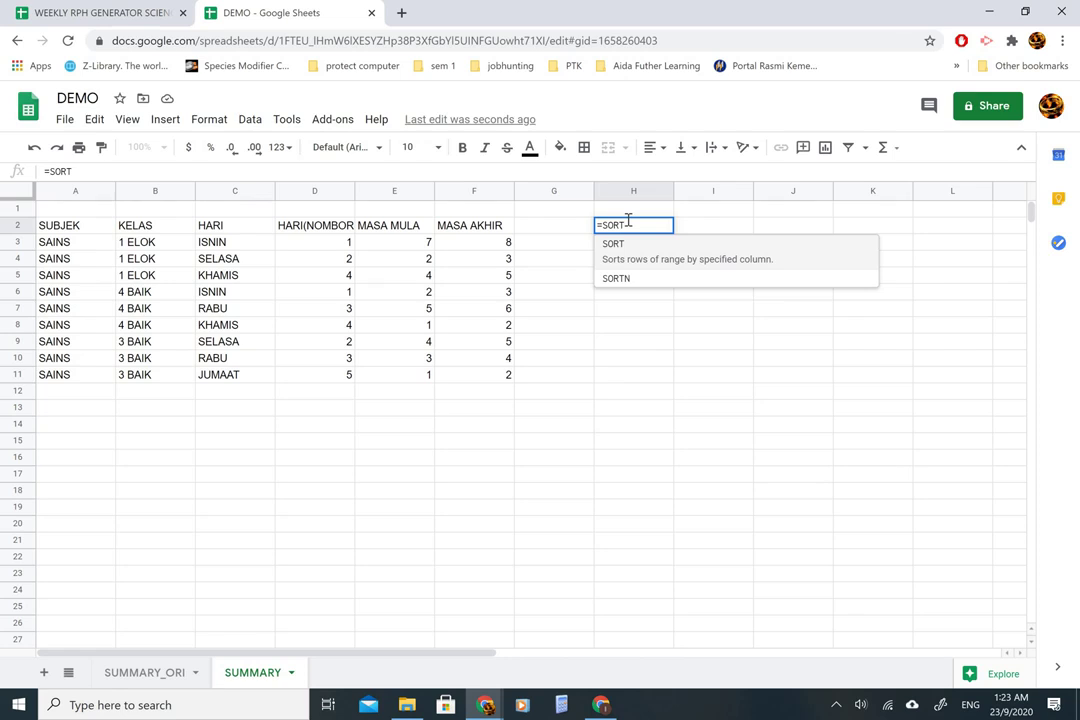
pyautogui.write('(')
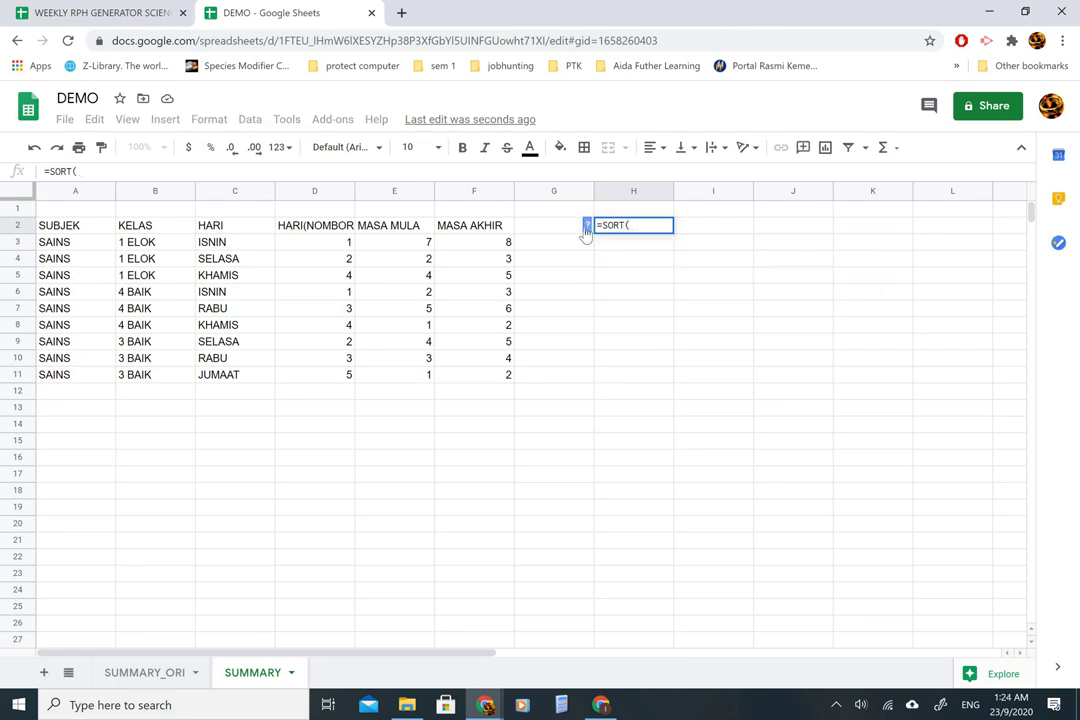
pyautogui.click(586, 228)
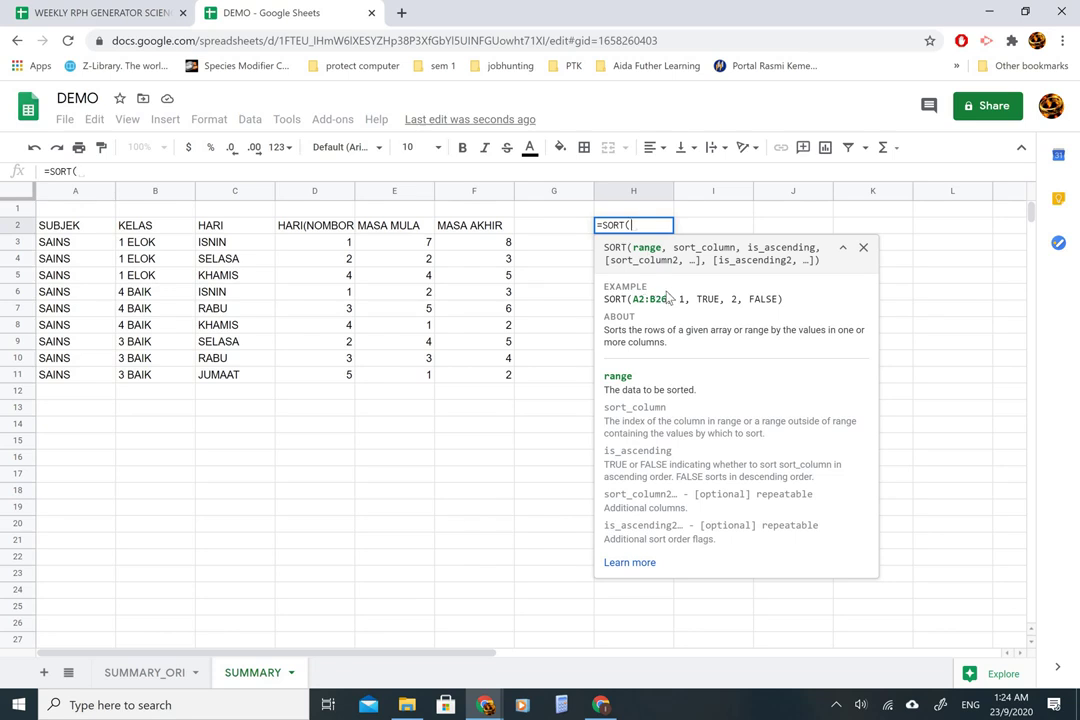
pyautogui.write('RA')
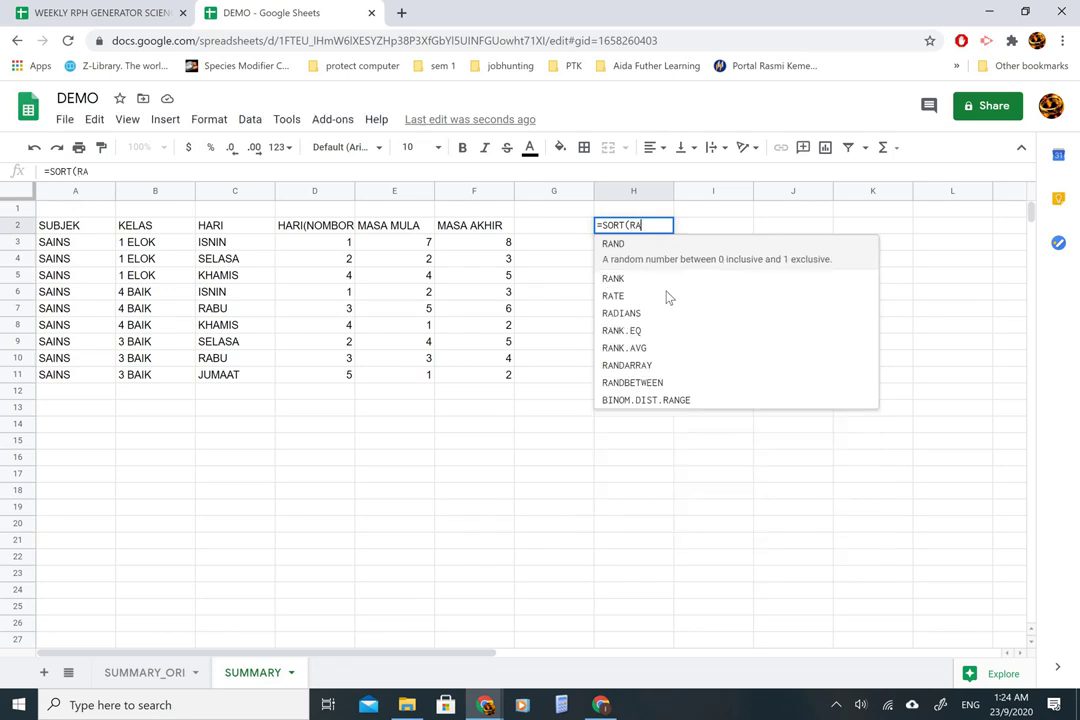
pyautogui.press('BackSpace')
pyautogui.press('BackSpace')
pyautogui.write('RANGE,')
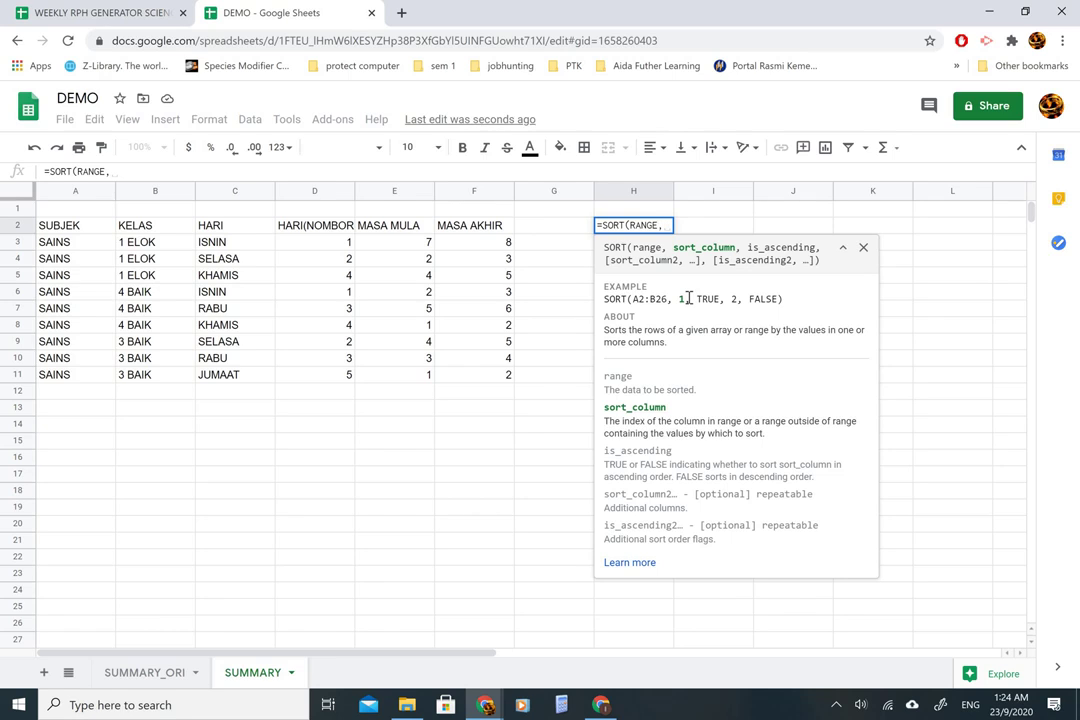
pyautogui.write('1,')
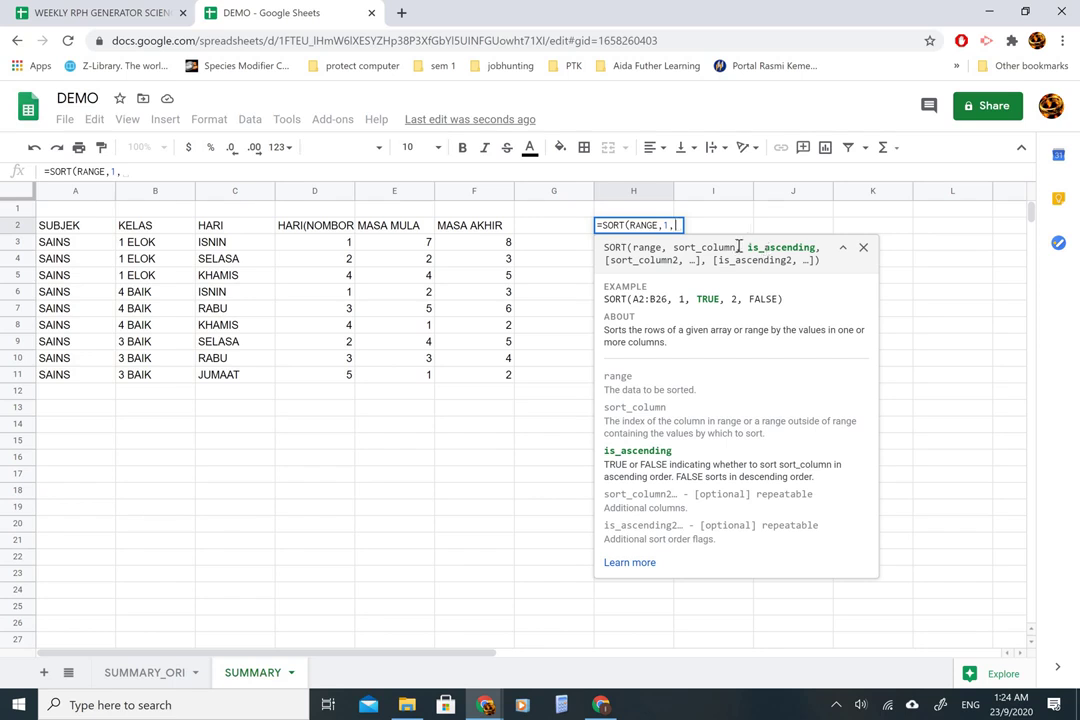
pyautogui.write('TR')
pyautogui.press('BackSpace')
pyautogui.press('BackSpace')
pyautogui.press('BackSpace')
pyautogui.press('BackSpace')
pyautogui.press('BackSpace')
pyautogui.press('BackSpace')
pyautogui.press('BackSpace')
pyautogui.press('BackSpace')
pyautogui.press('BackSpace')
pyautogui.press('BackSpace')
pyautogui.press('BackSpace')
pyautogui.press('BackSpace')
pyautogui.press('BackSpace')
pyautogui.press('BackSpace')
pyautogui.press('BackSpace')
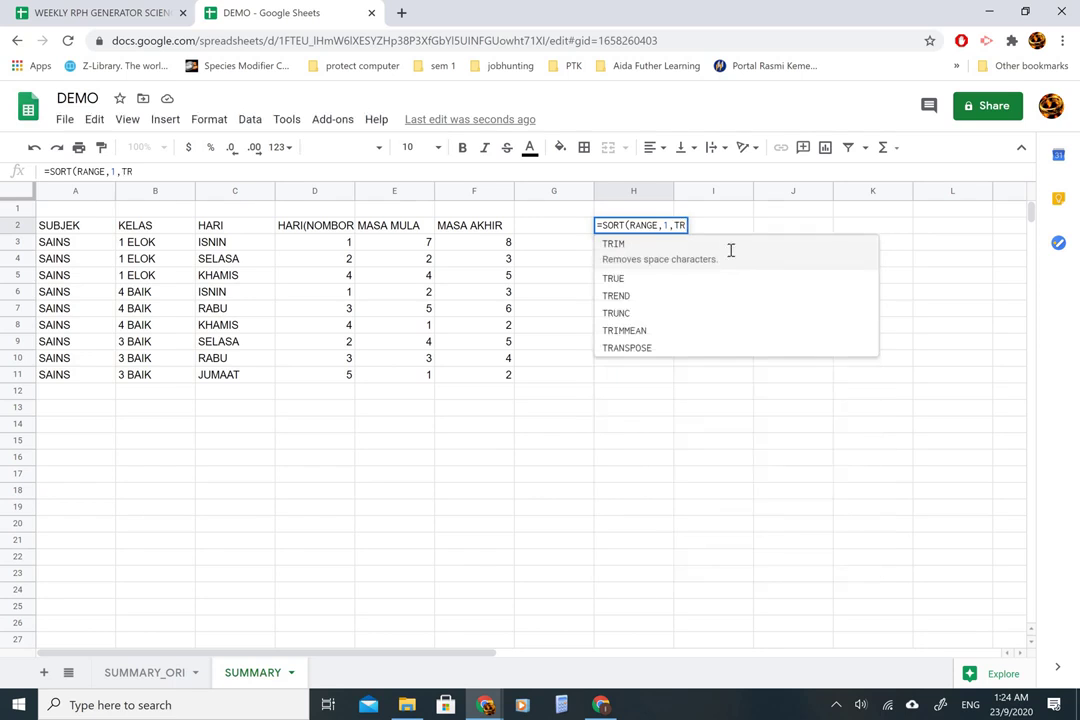
pyautogui.press('BackSpace')
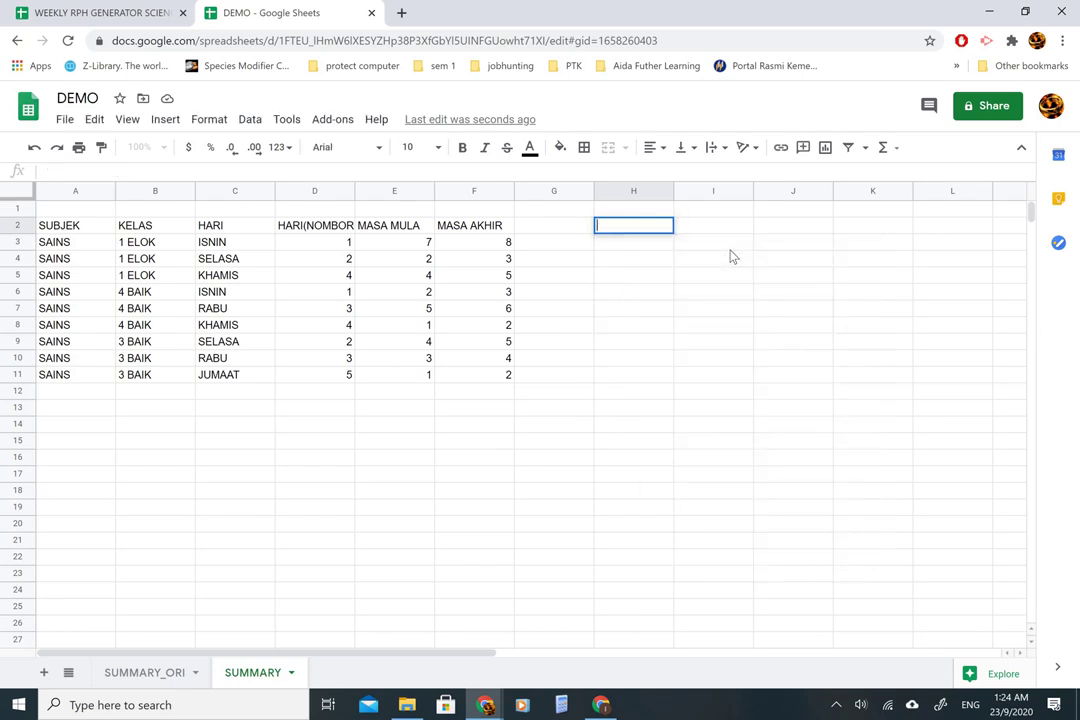
pyautogui.press('Return')
# - Wrap the array formula in cell A2 in a SORT function, using ArrayFormula(SUMMARY_ORI!A9:F18) as the range to sort
pyautogui.press('Left')
pyautogui.press('Left')
pyautogui.press('Left')
pyautogui.press('Left')
pyautogui.press('Left')
pyautogui.press('Left')
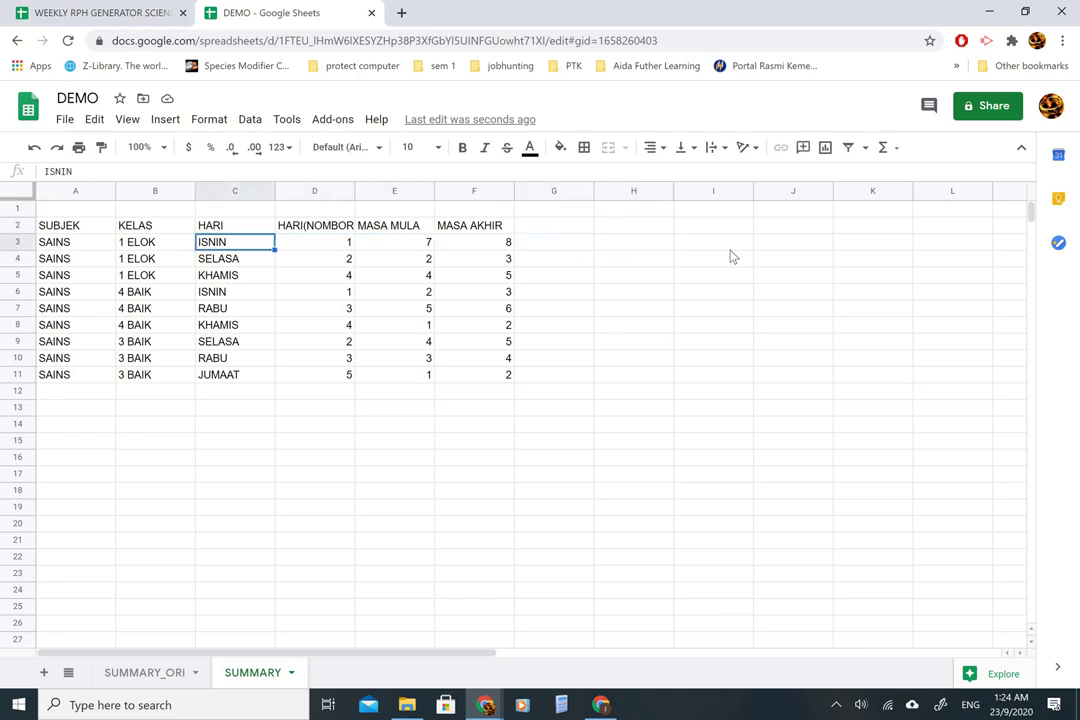
pyautogui.press('Up')
pyautogui.press('Left')
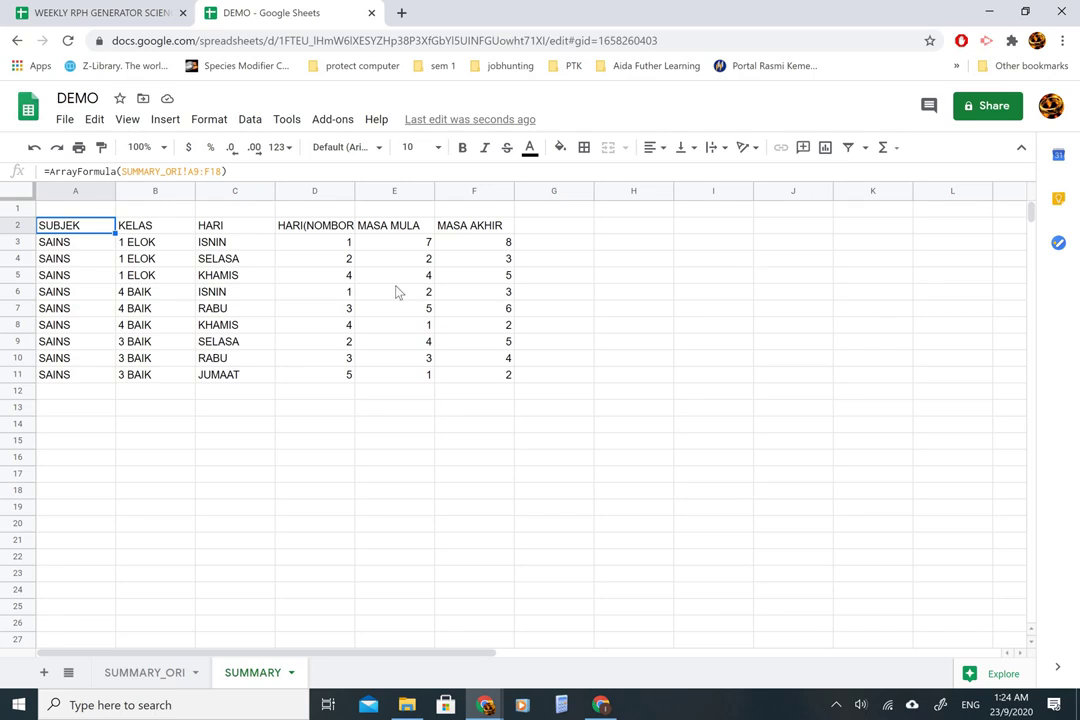
pyautogui.click(56, 172)
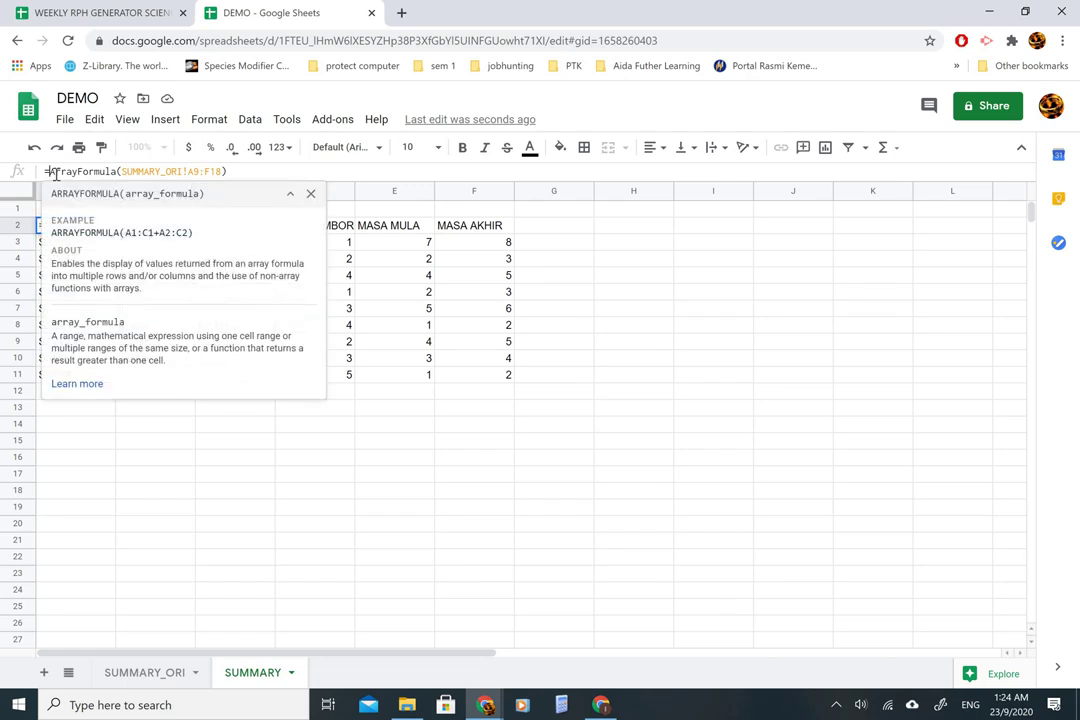
pyautogui.write('SORT(')
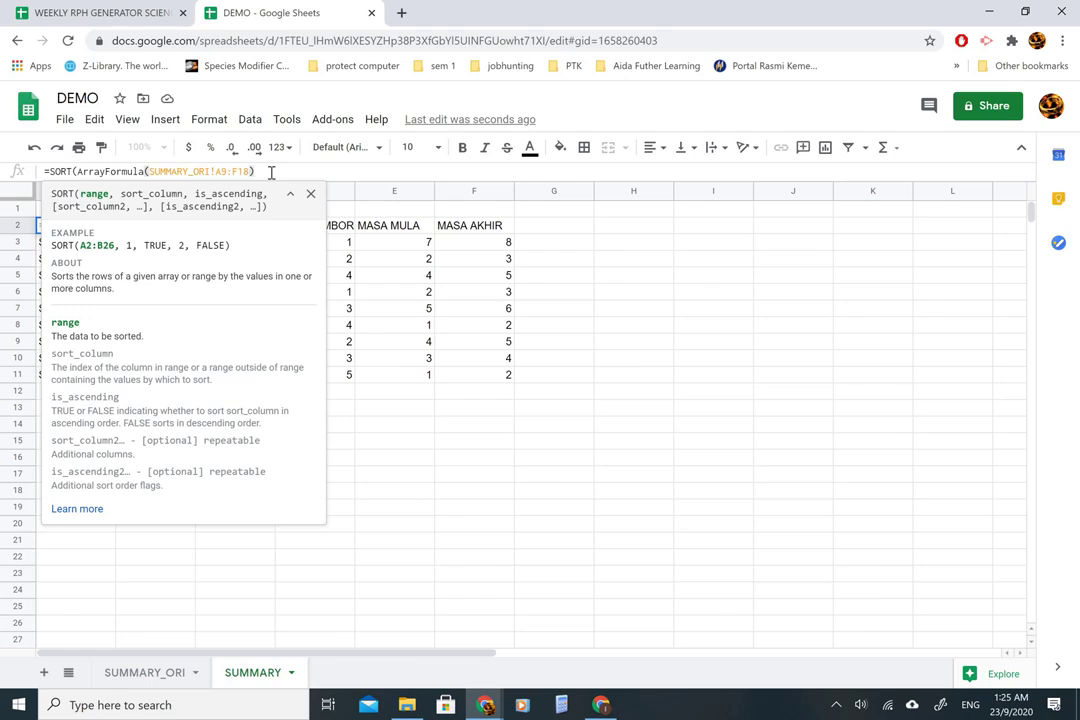
pyautogui.write(',')
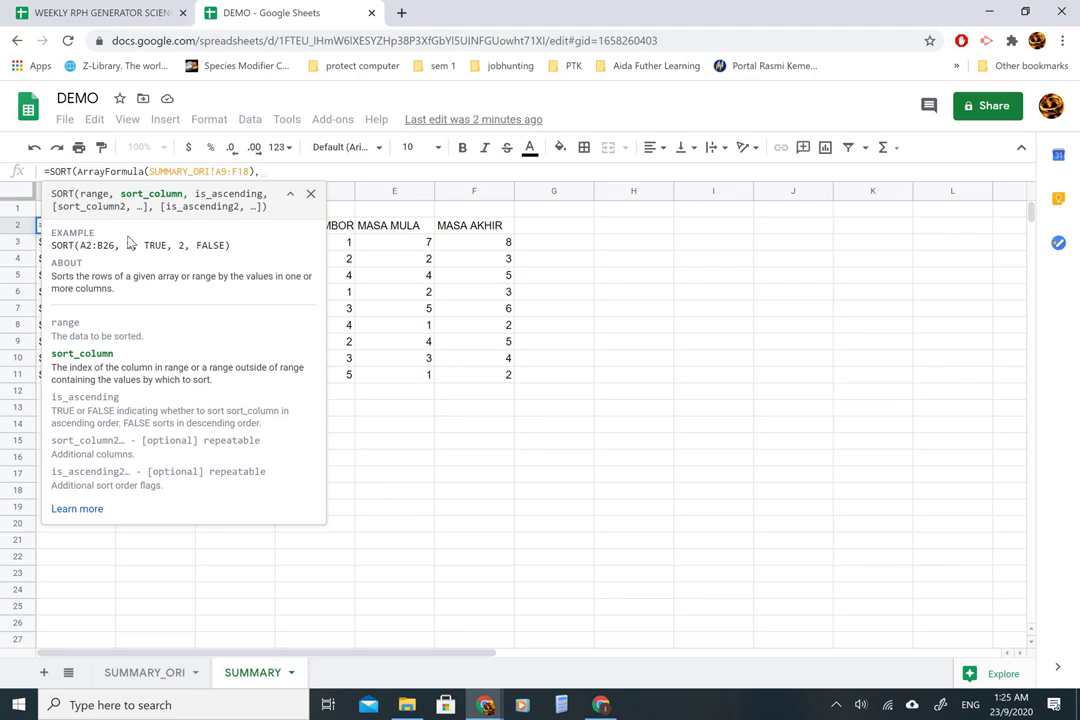
# - Complete the SORT formula in cell A2 with sort column 4 and TRUE for ascending order
pyautogui.click(310, 194)
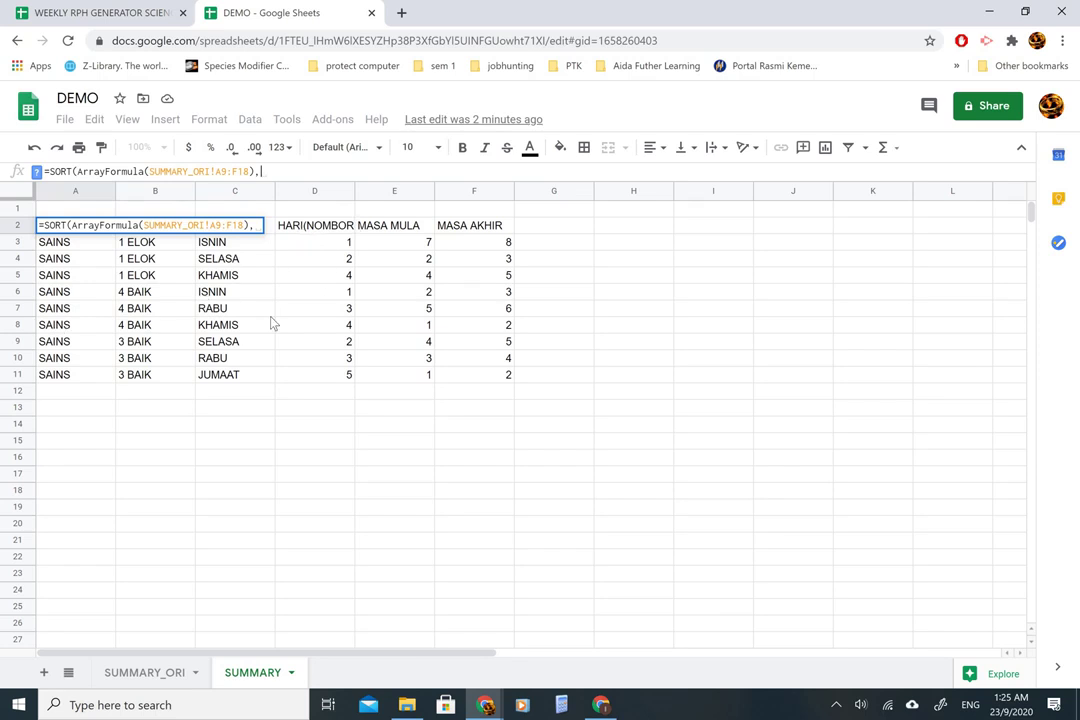
pyautogui.write('4')
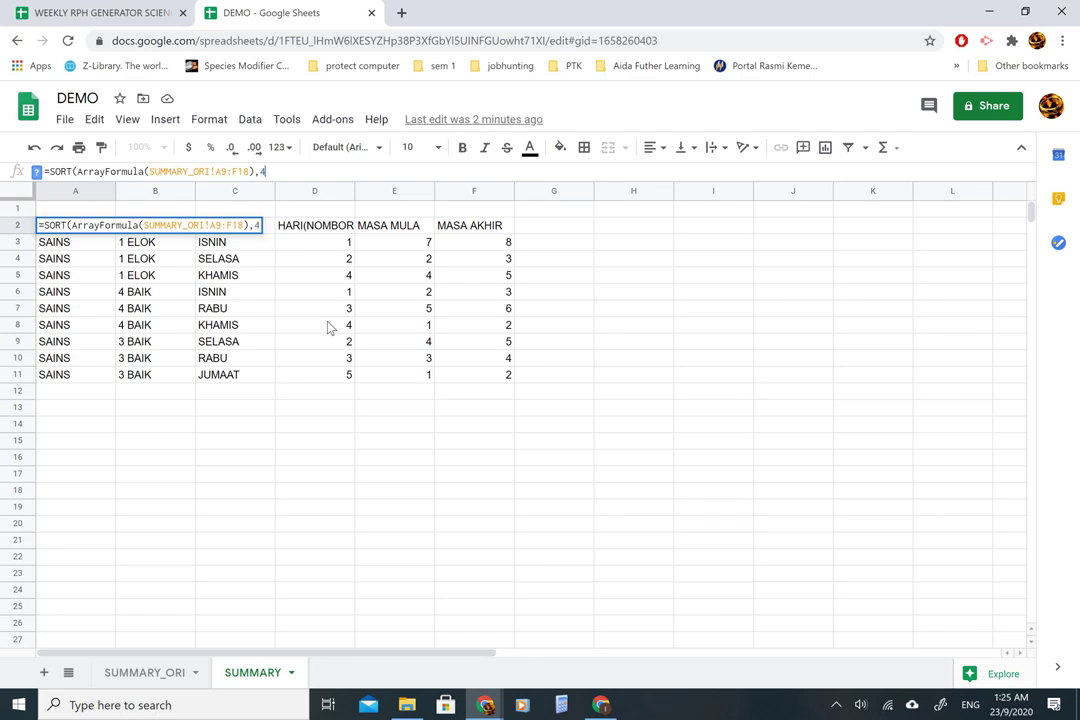
pyautogui.write(',')
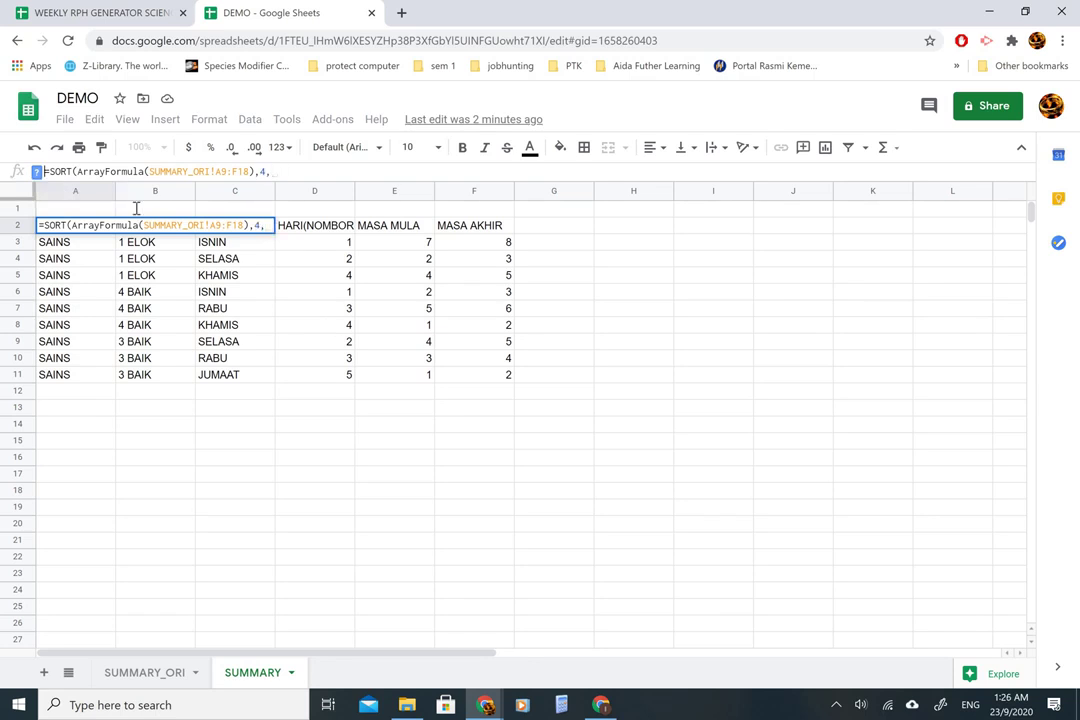
pyautogui.hotkey('shift', 'F1')
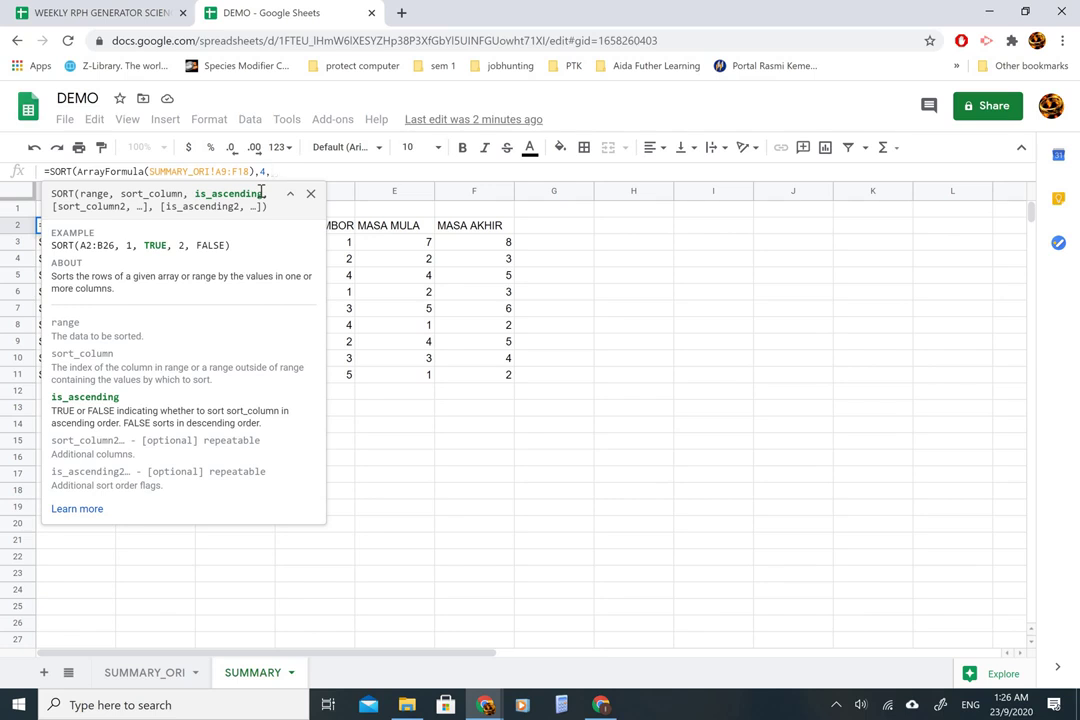
pyautogui.write('T')
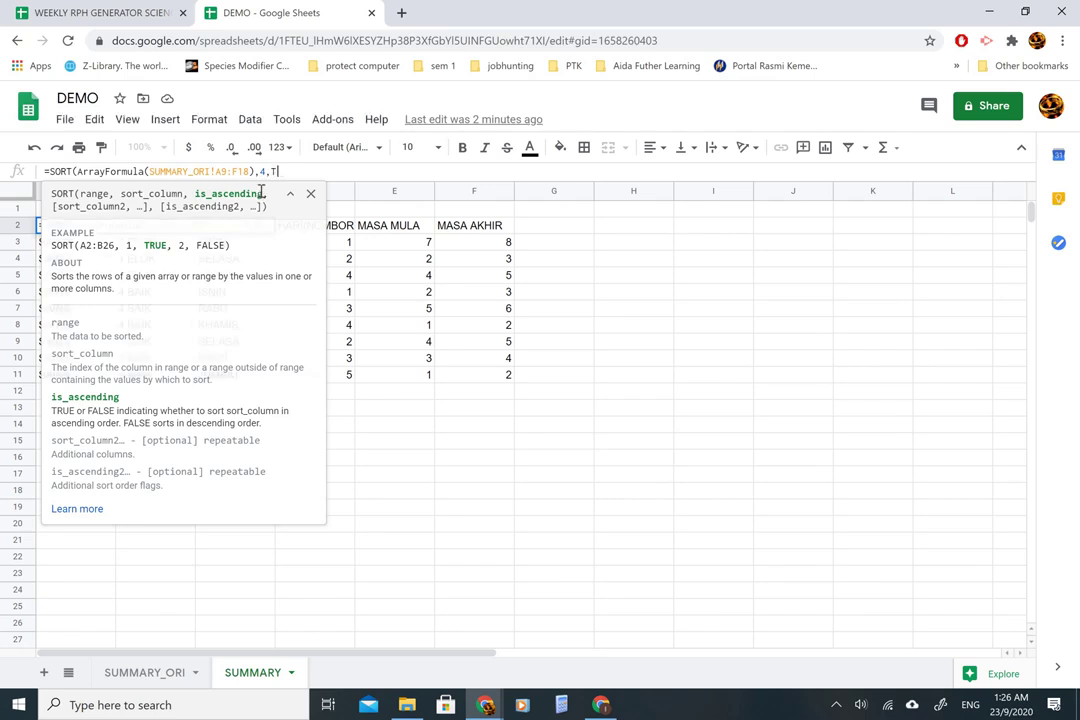
pyautogui.write('RUE)')
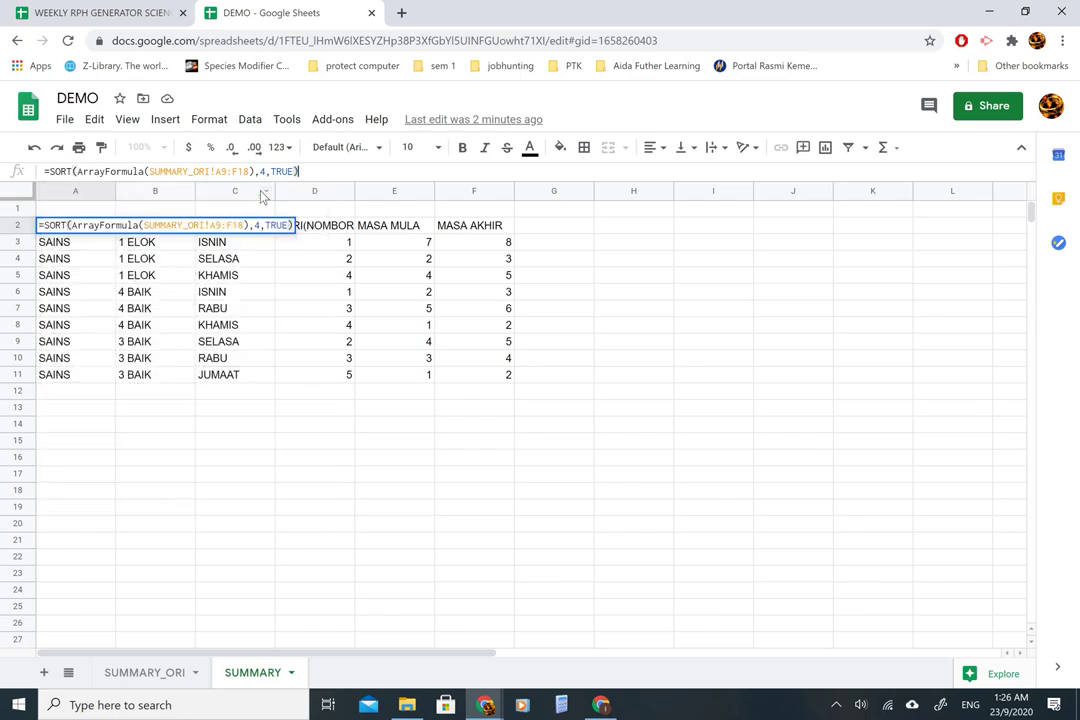
pyautogui.press('Return')
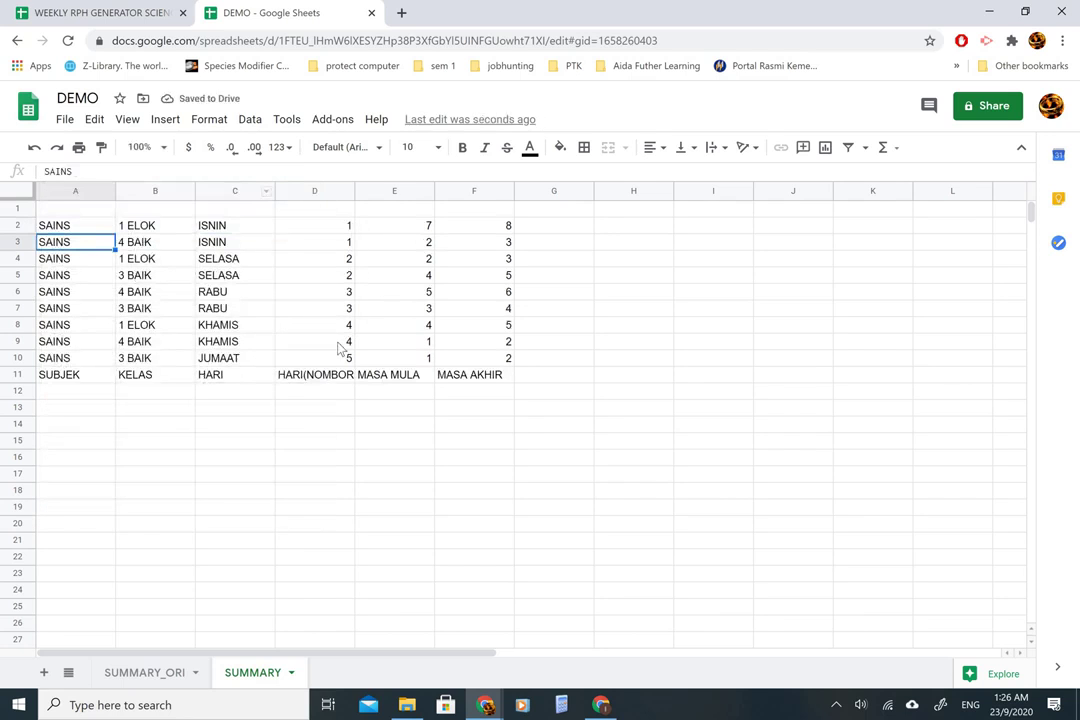
# - Change the ascending argument of the SORT formula in cell A2 to FALSE for descending order
pyautogui.press('Up')
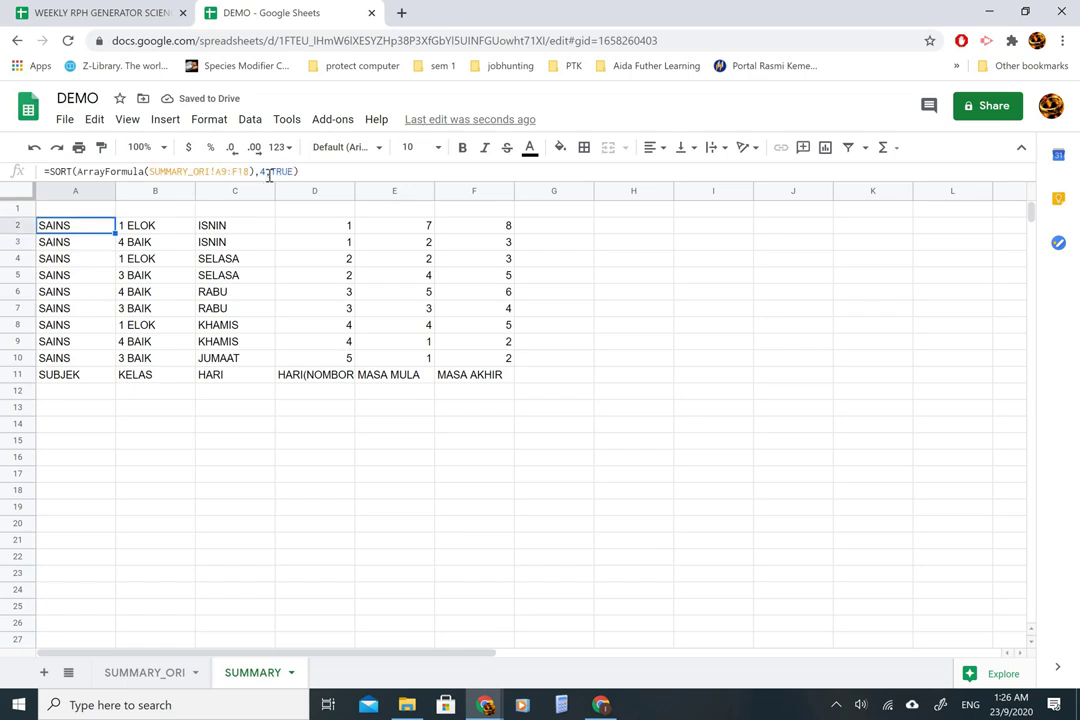
pyautogui.doubleClick(282, 172)
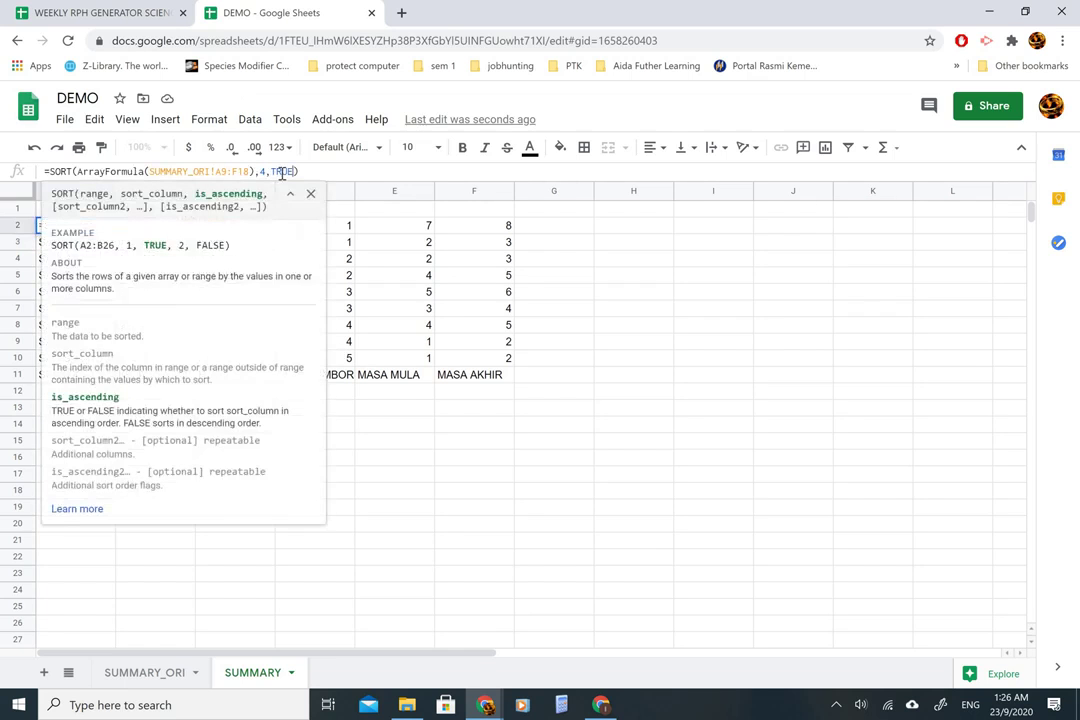
pyautogui.press('BackSpace')
pyautogui.write('FALSE')
pyautogui.press('Return')
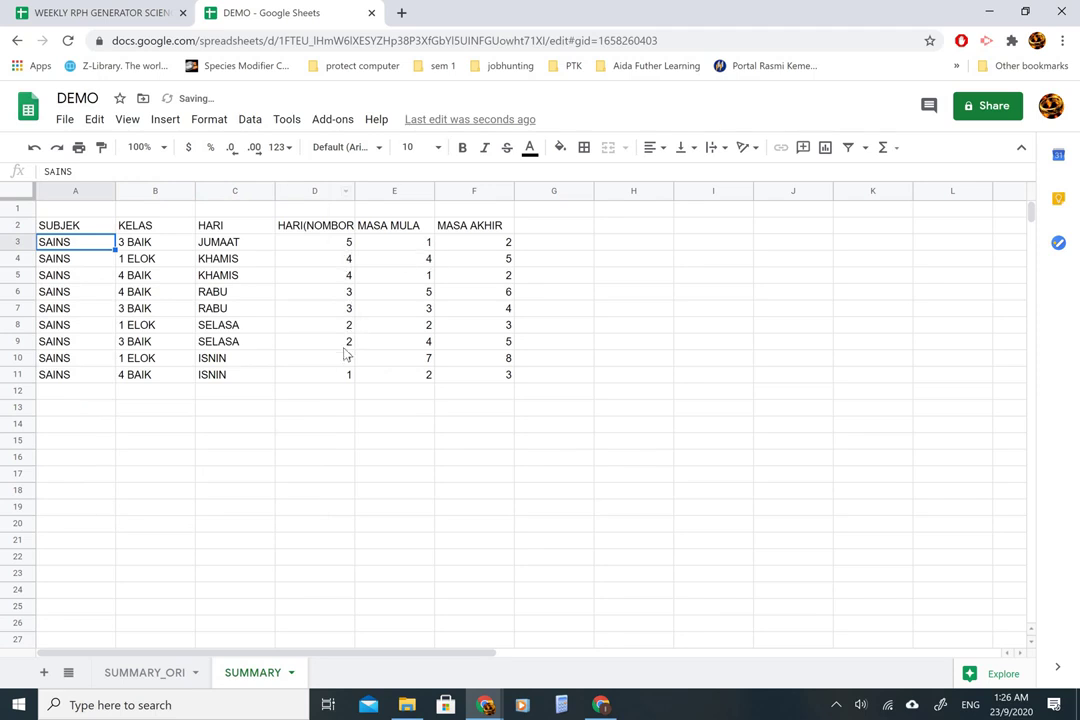
# - Check the header row on SUMMARY_ORI and exclude it by changing the range in SUMMARY cell A2's formula to SUMMARY_ORI!A10:F18
pyautogui.click(106, 229)
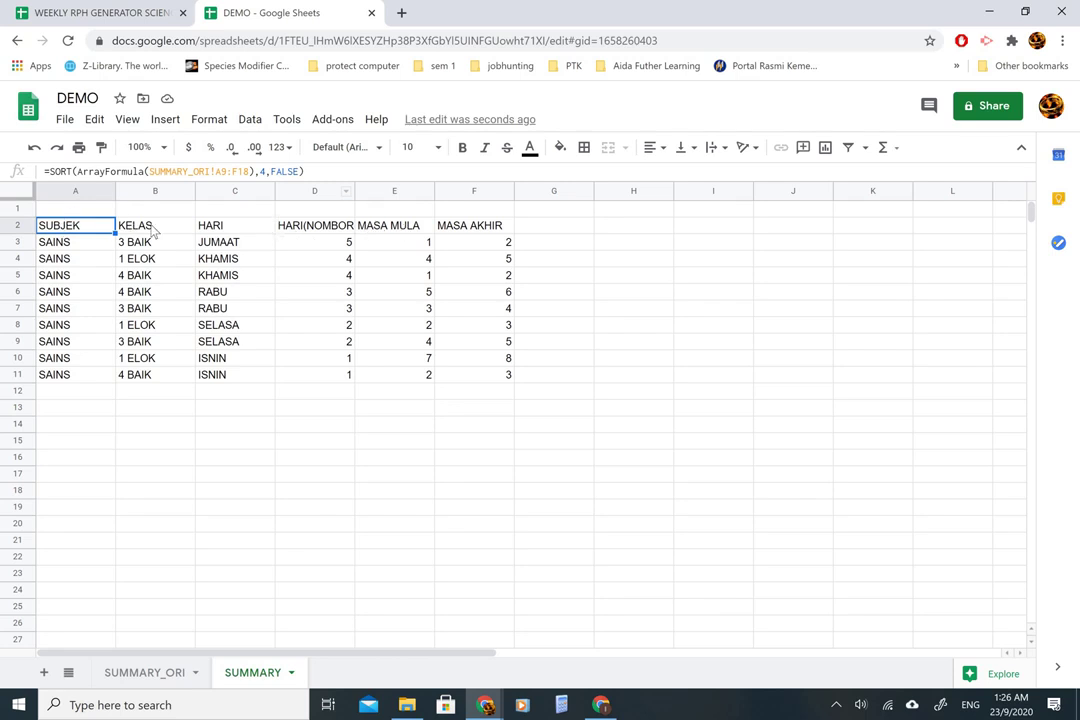
pyautogui.click(145, 672)
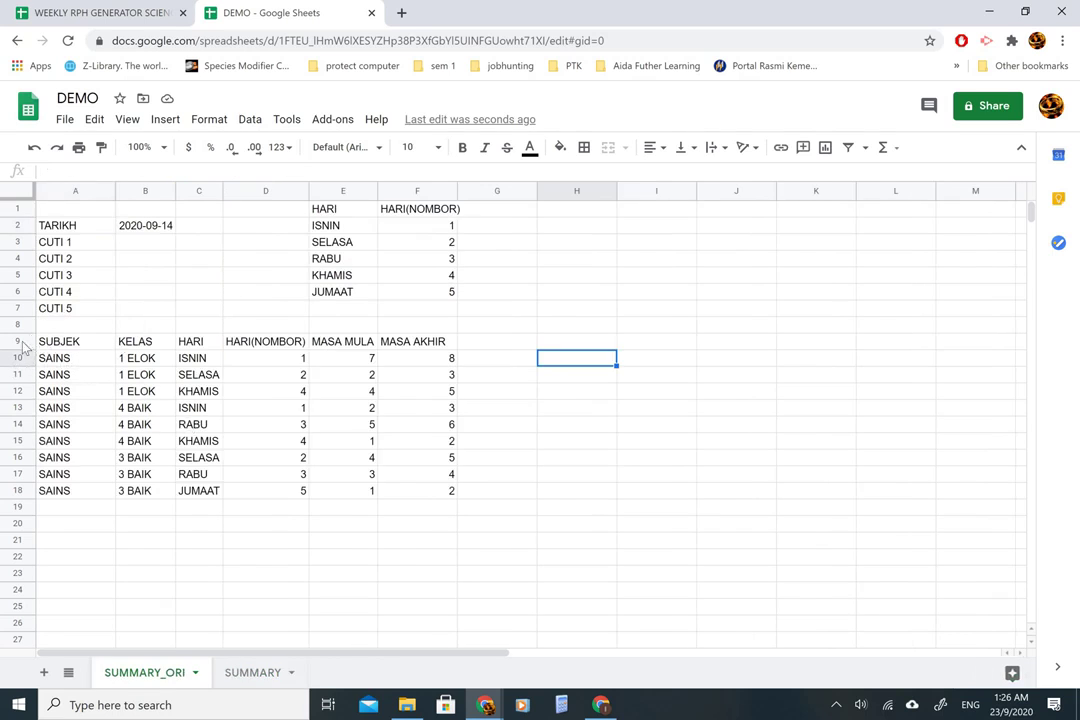
pyautogui.click(21, 341)
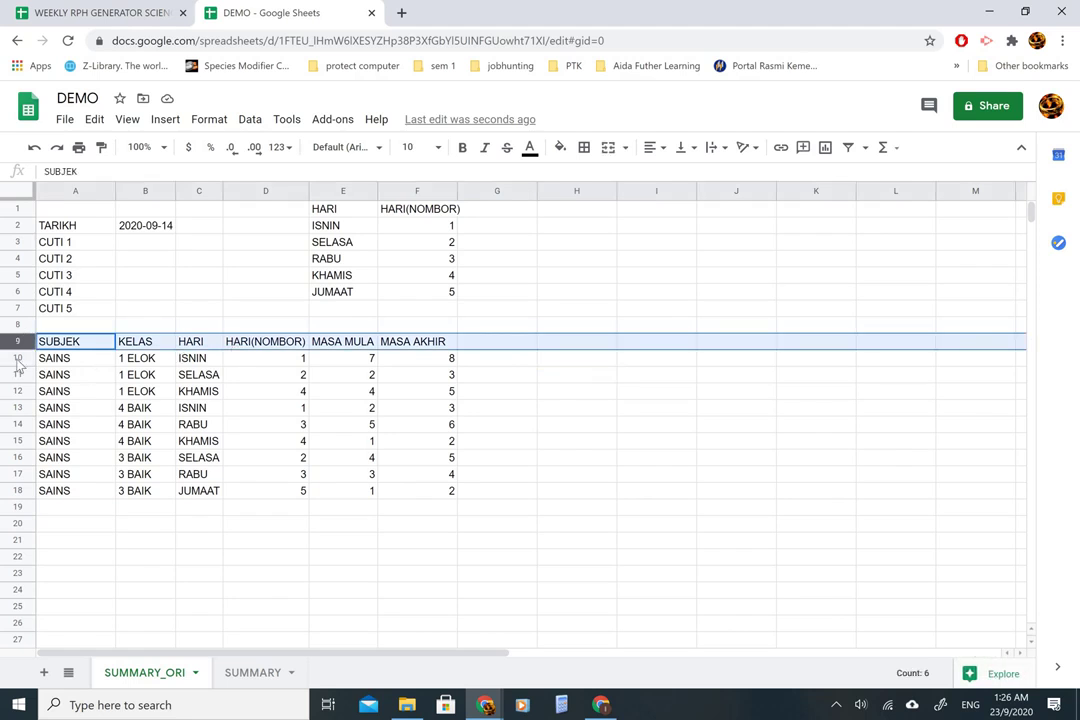
pyautogui.click(17, 358)
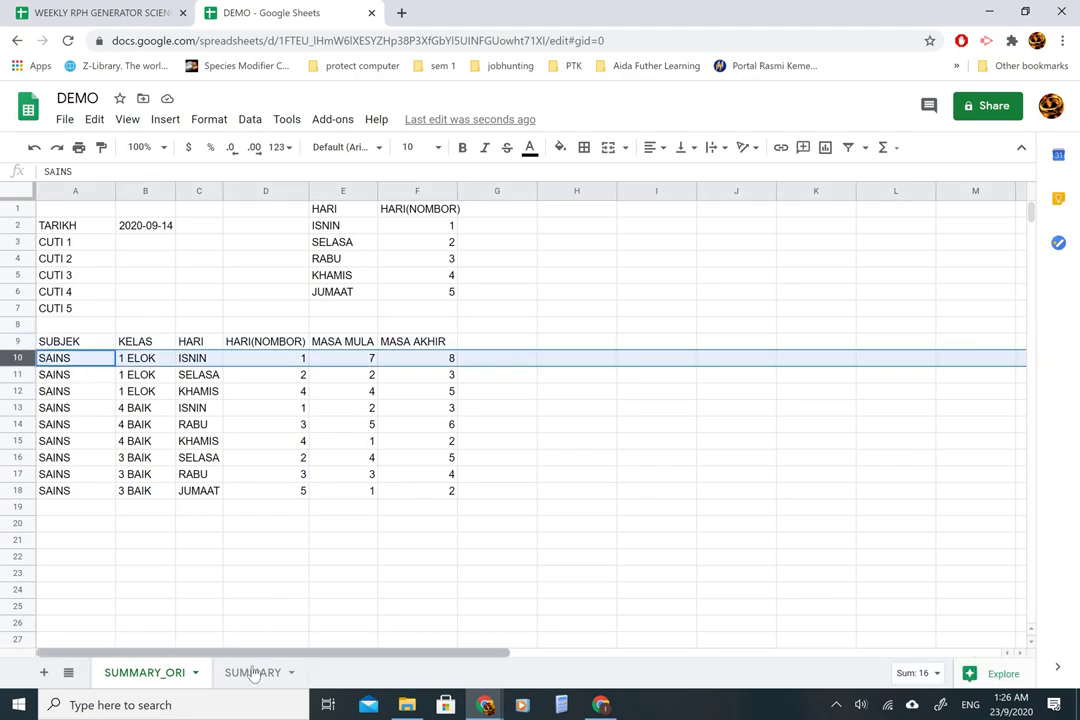
pyautogui.hotkey('ctrl', 'shift', 'pagedown')
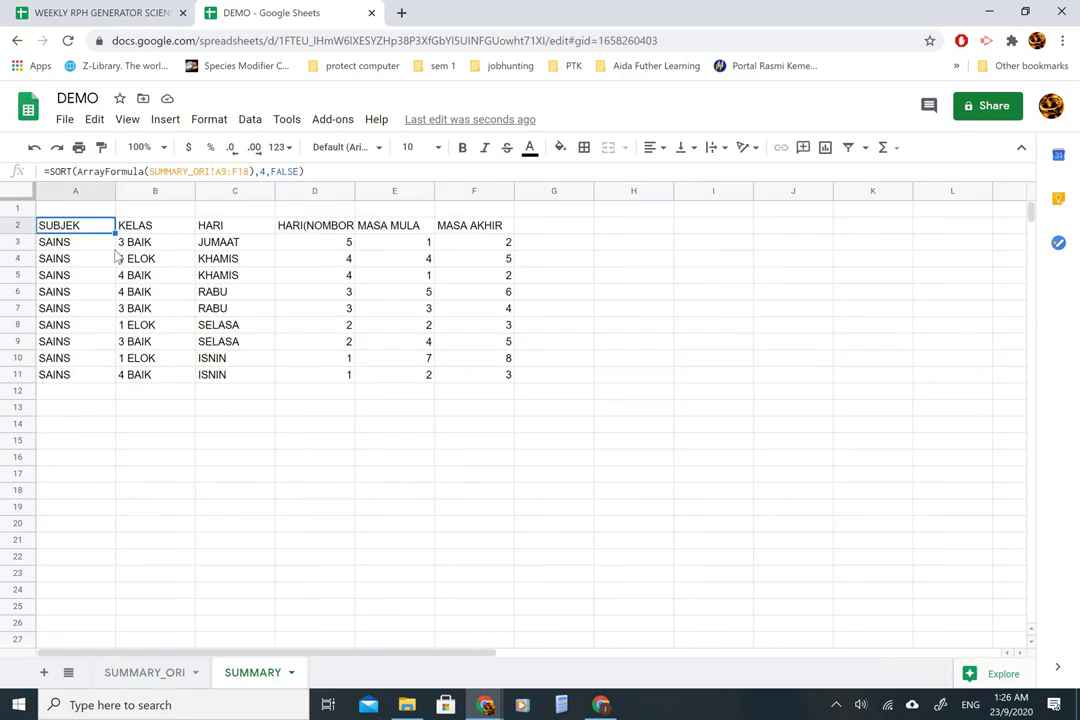
pyautogui.click(229, 172)
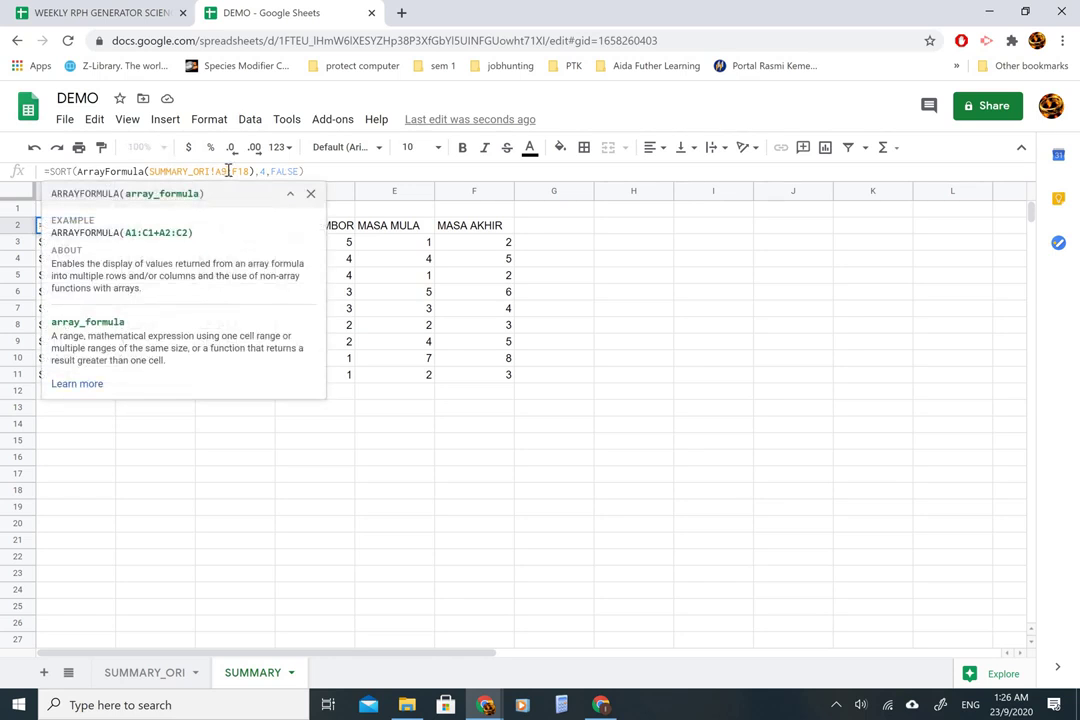
pyautogui.press('BackSpace')
pyautogui.write('10')
pyautogui.press('Return')
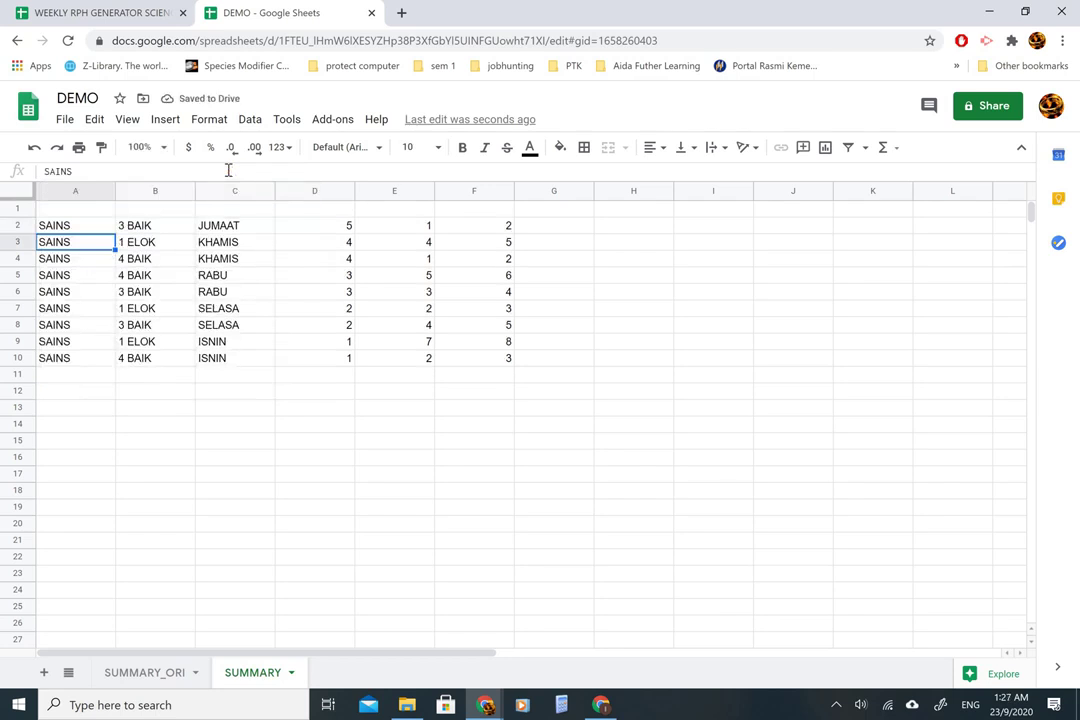
# - Check header range A9:F9 on SUMMARY_ORI and begin a reference to that sheet in SUMMARY cell A1 with =SUMMARY_ORI!
pyautogui.press('Up')
pyautogui.press('Up')
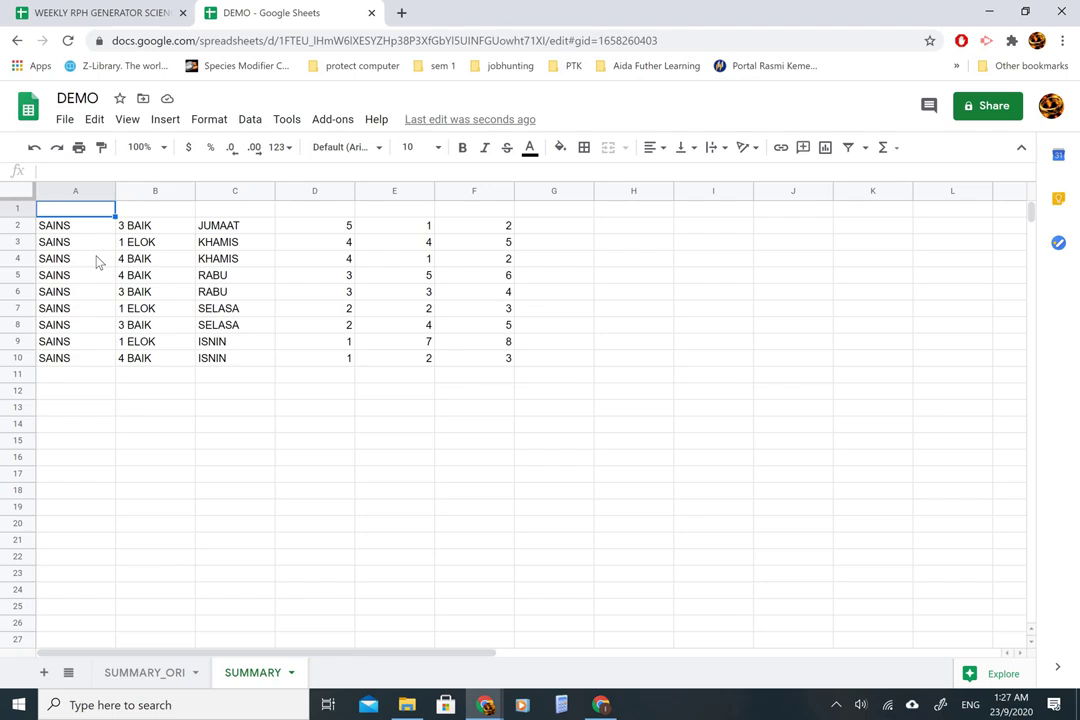
pyautogui.click(157, 676)
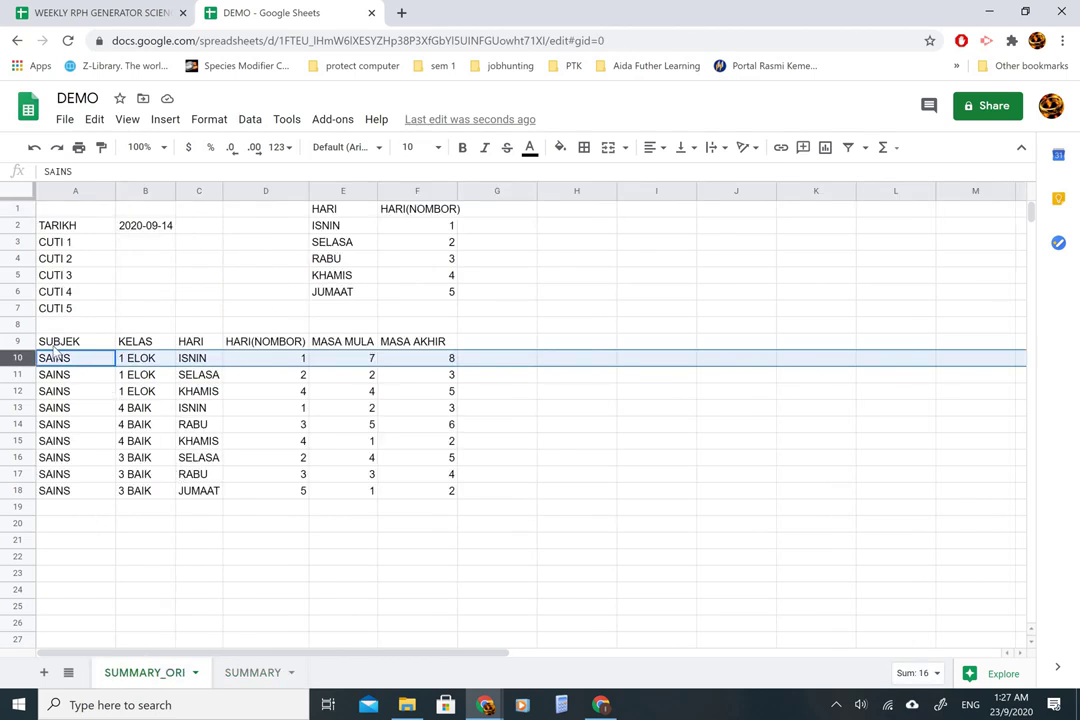
pyautogui.click(56, 346)
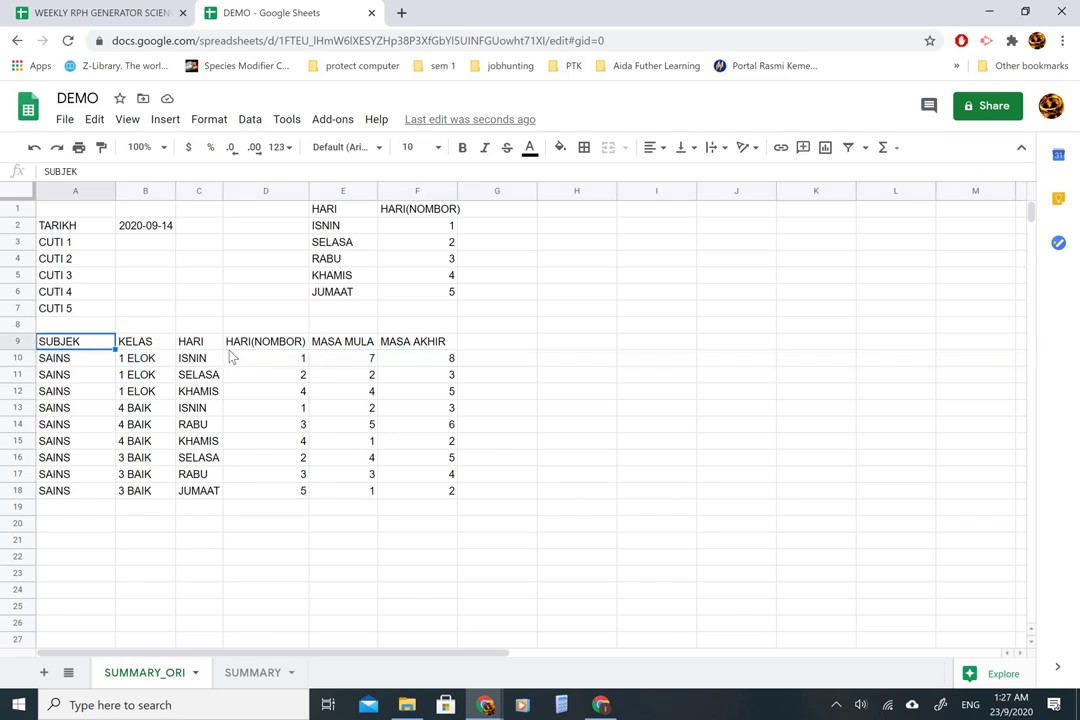
pyautogui.click(399, 346)
pyautogui.moveTo(60, 345); pyautogui.dragTo(407, 345)
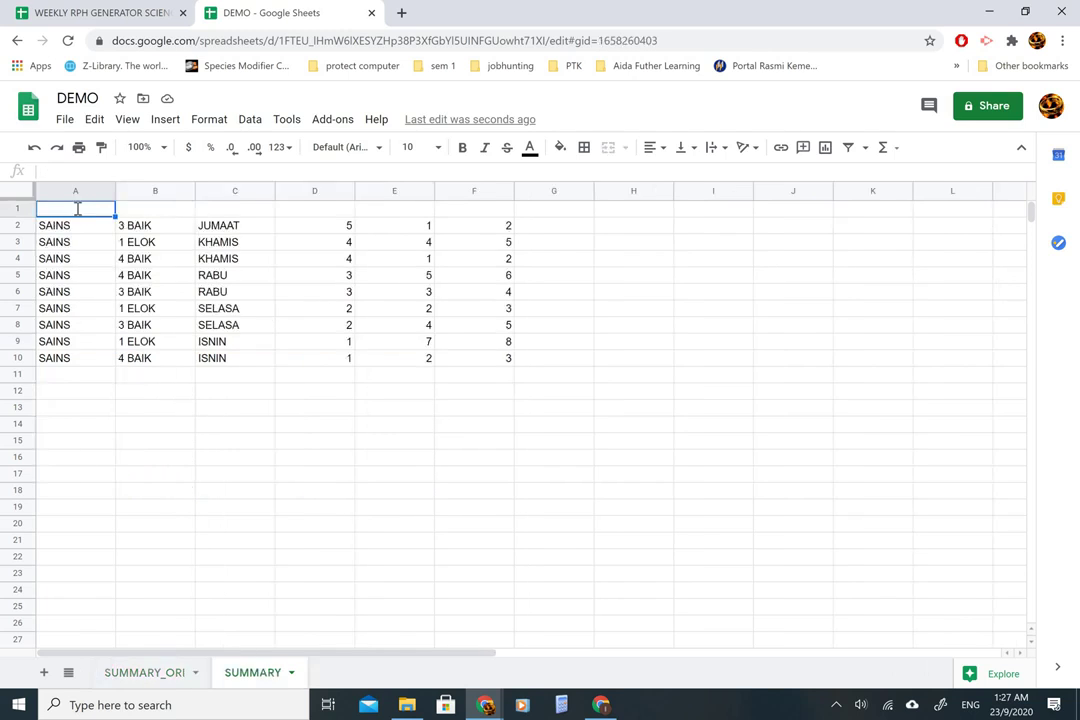
pyautogui.write('=SUMM')
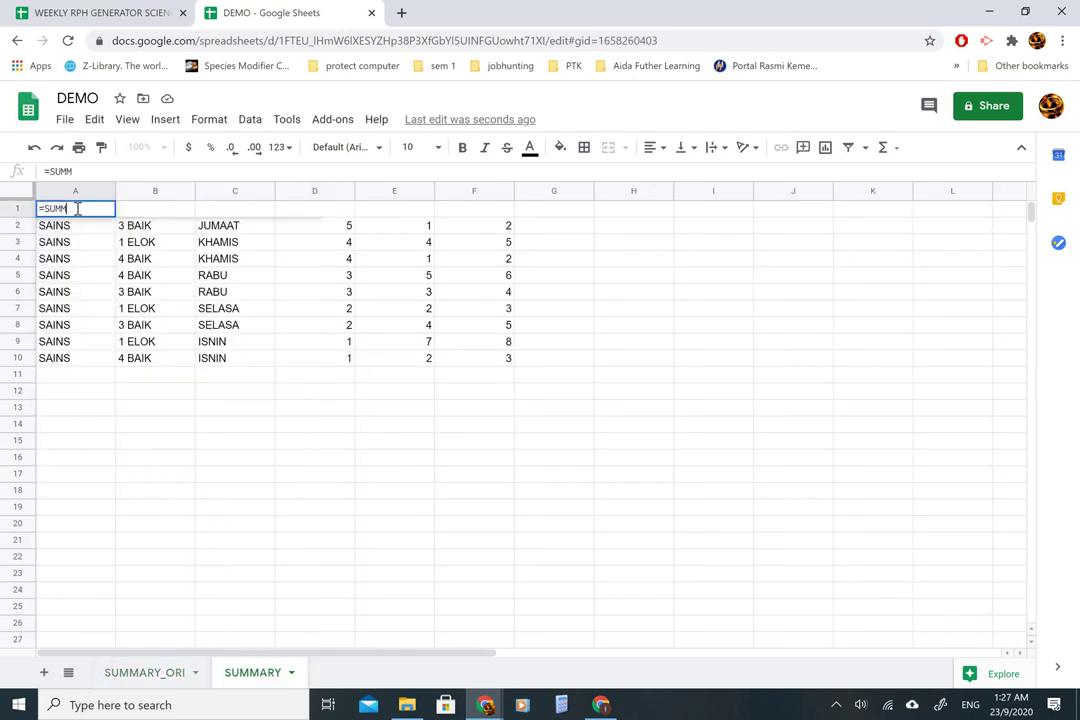
pyautogui.write('ARY_')
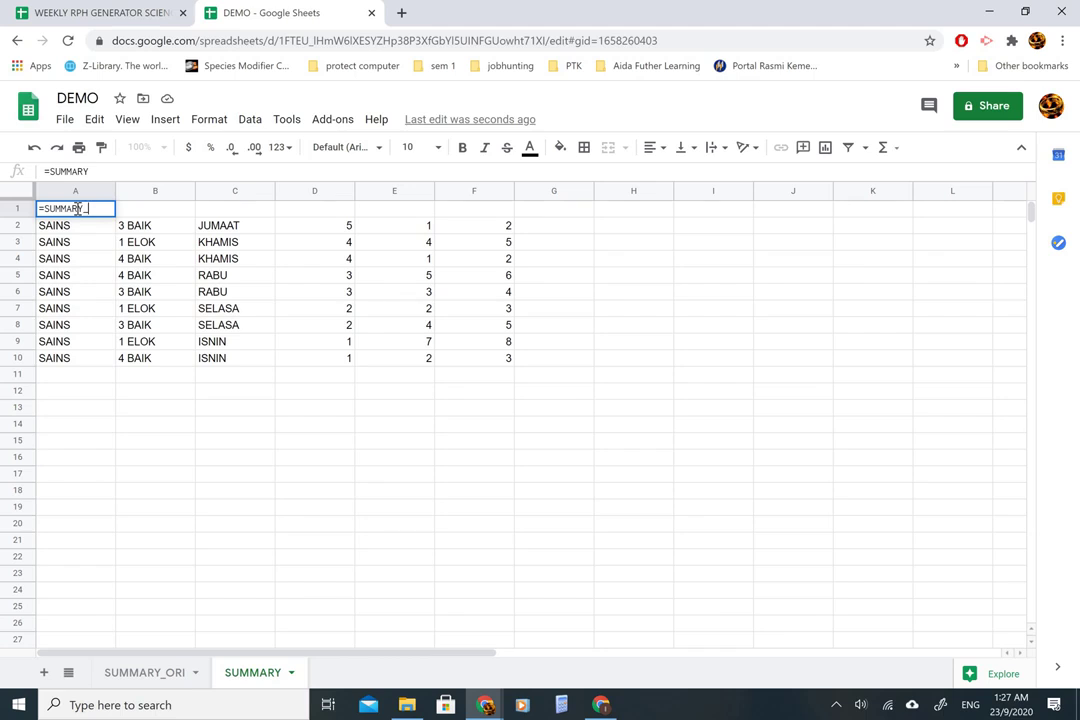
pyautogui.write('ORI!')
# - Enclose the sheet name in cell A1's reference in single quotes, entering it as ='SUMMARY_ORI'!
pyautogui.press('Left')
pyautogui.press('Left')
pyautogui.press('Left')
pyautogui.press('Left')
pyautogui.press('Left')
pyautogui.press('Left')
pyautogui.press('Left')
pyautogui.press('Left')
pyautogui.press('Left')
pyautogui.press('Left')
pyautogui.press('Left')
pyautogui.press('Left')
pyautogui.write("'")
pyautogui.press('Right')
pyautogui.press('Right')
pyautogui.press('Right')
pyautogui.press('Right')
pyautogui.press('Right')
pyautogui.press('Right')
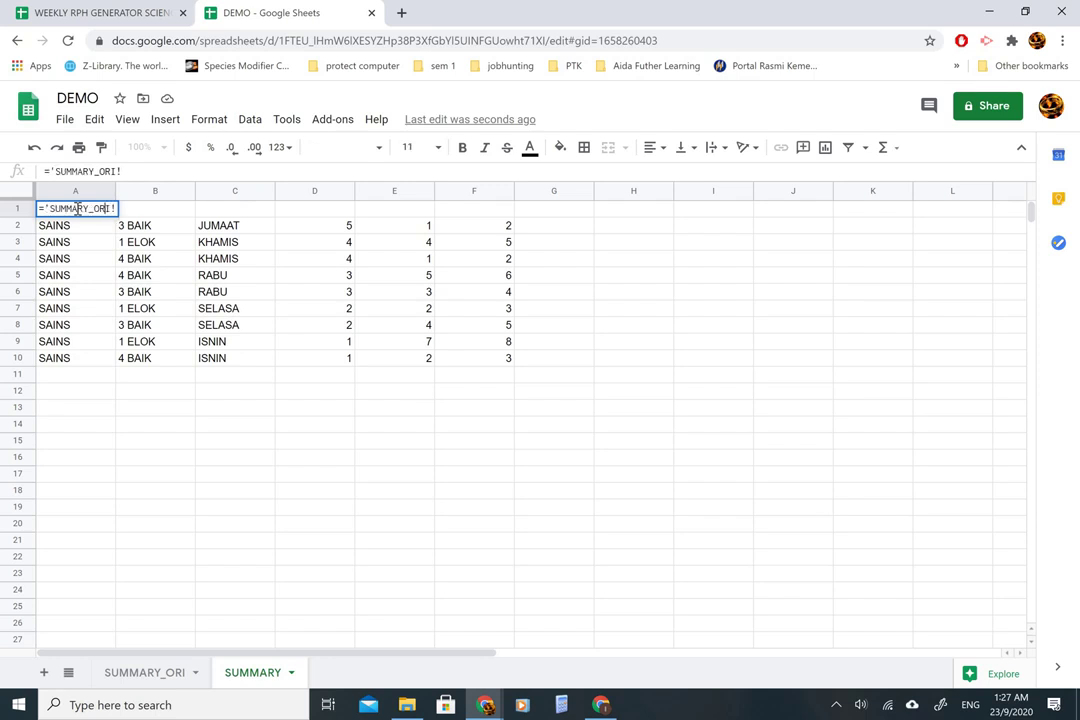
pyautogui.press('Right')
pyautogui.press('Right')
pyautogui.press('Left')
pyautogui.press('Left')
pyautogui.press('Right')
pyautogui.write("'")
pyautogui.press('Return')
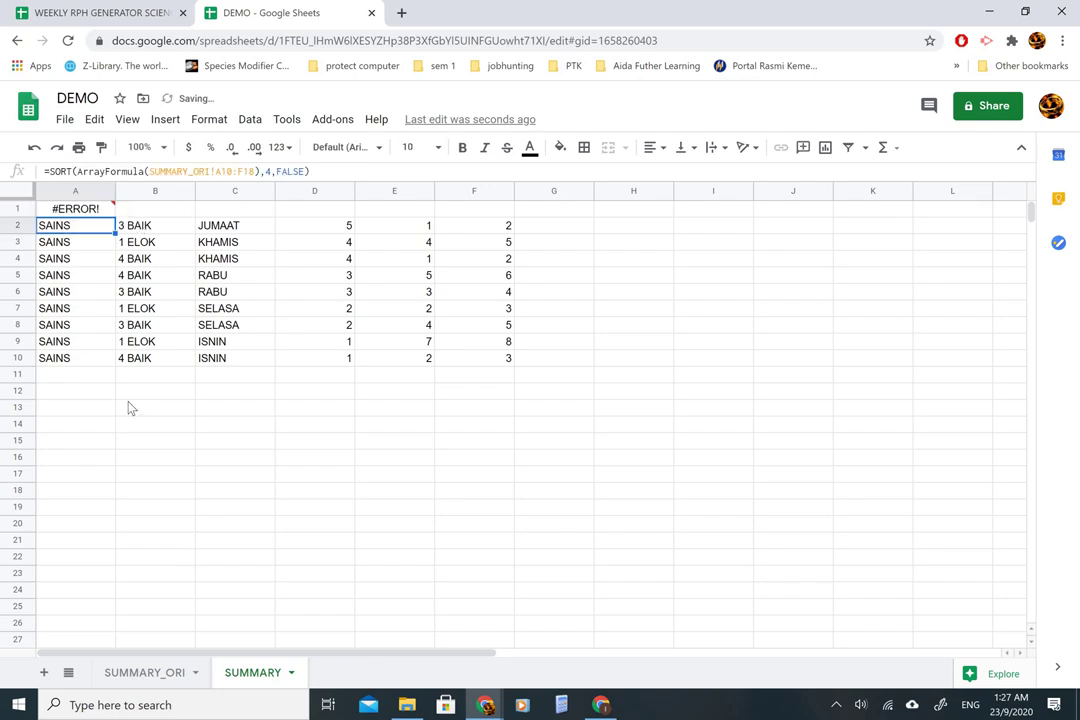
# - Rename the SUMMARY_ORI sheet to SUMMARY ORI, with a space instead of the underscore
pyautogui.doubleClick(166, 678)
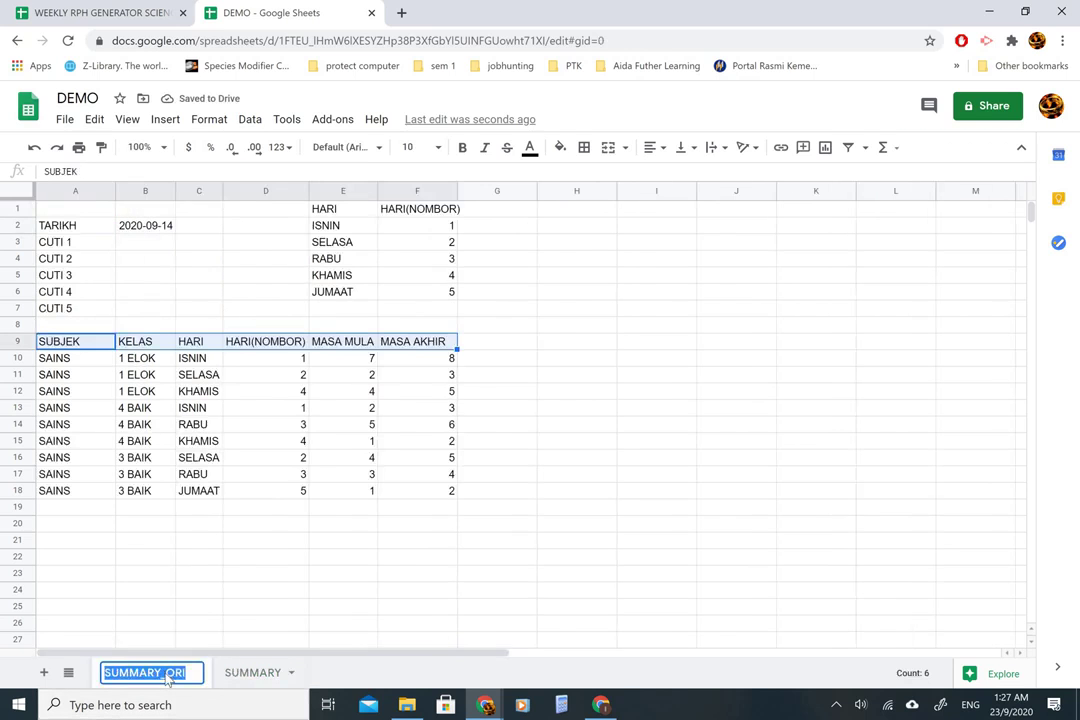
pyautogui.click(166, 677)
pyautogui.press('BackSpace')
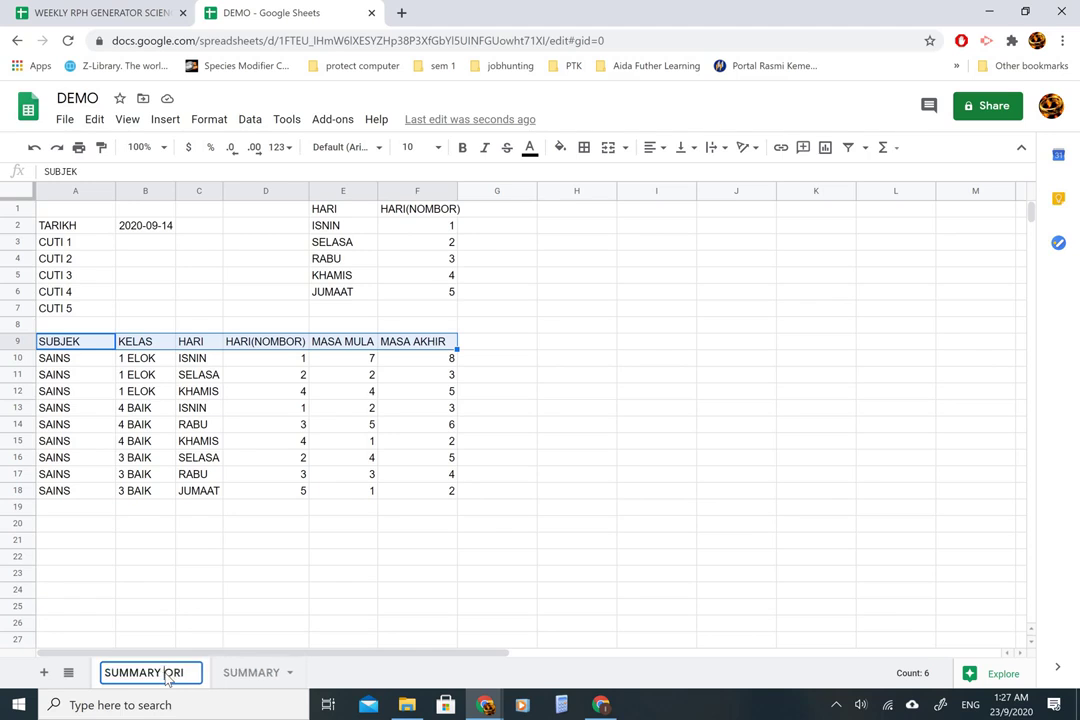
pyautogui.press('Return')
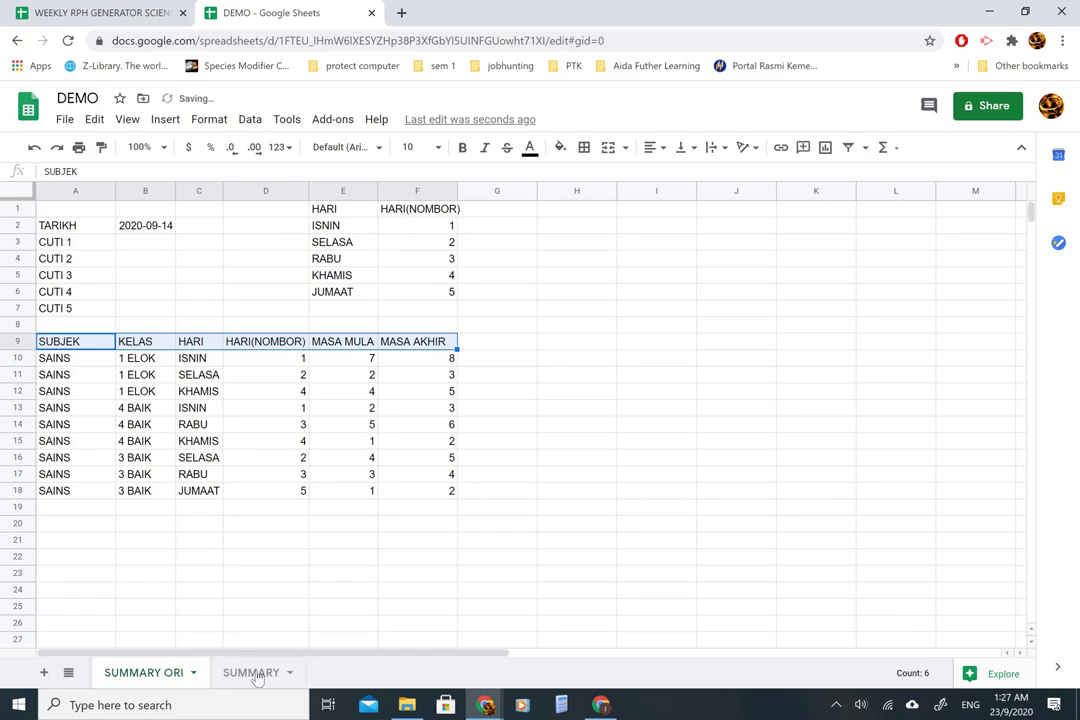
# - Change the formula in SUMMARY cell A1 to =SUMMARY ORI!A9:F9, removing the underscore and the single quotes
pyautogui.click(255, 673)
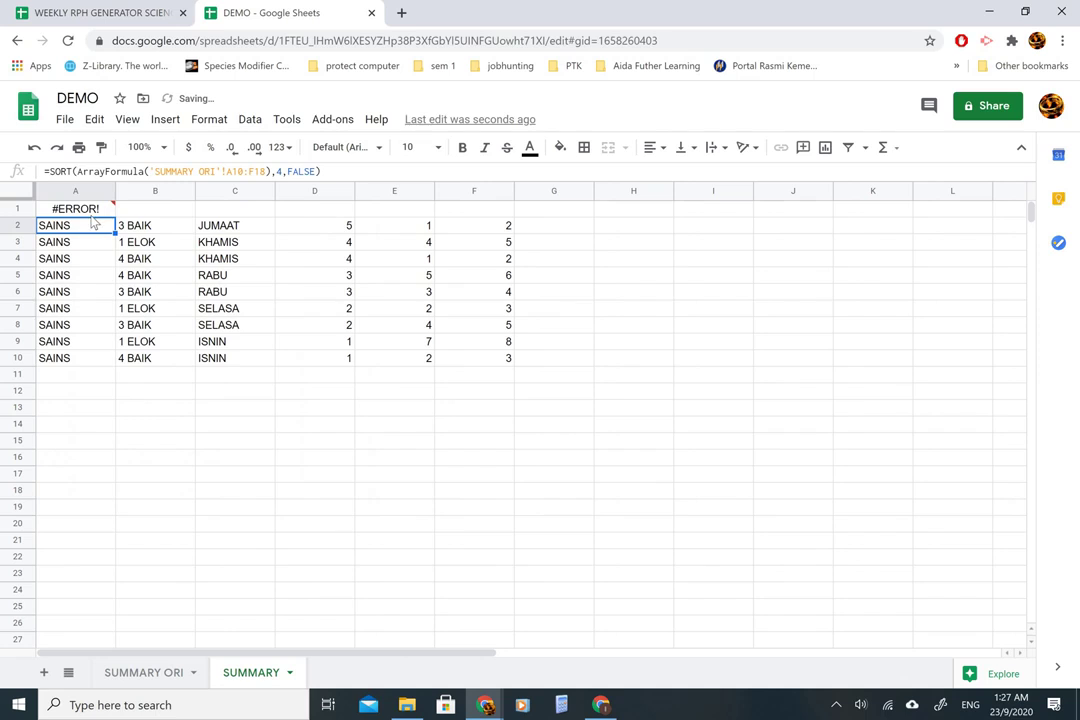
pyautogui.click(119, 172)
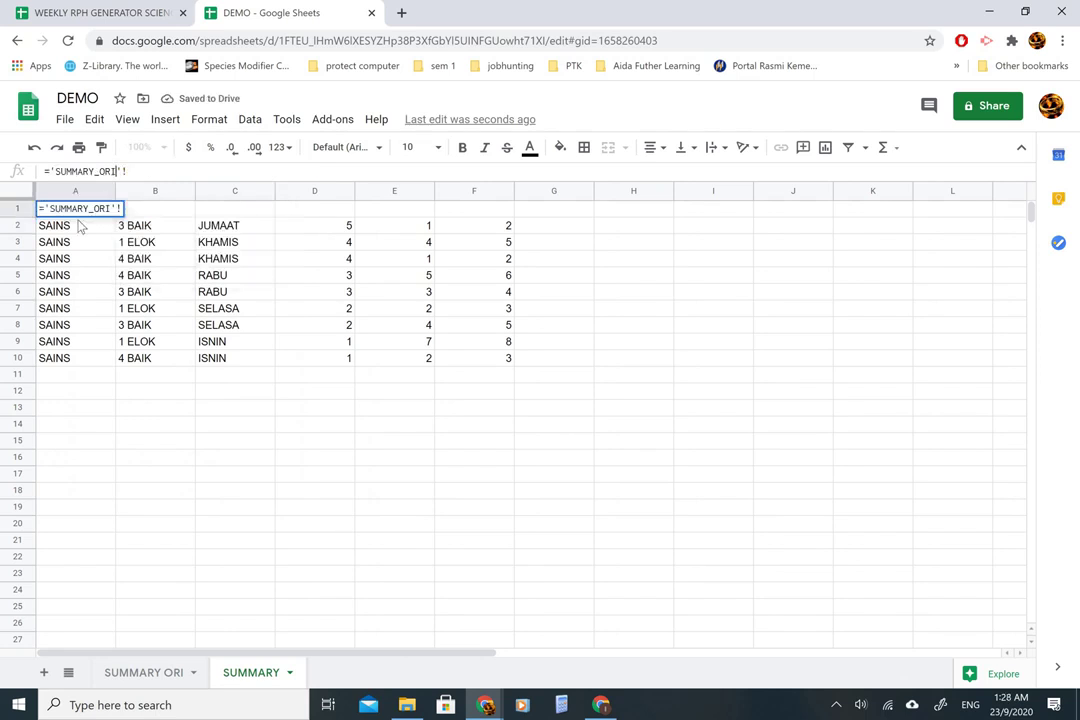
pyautogui.click(77, 229)
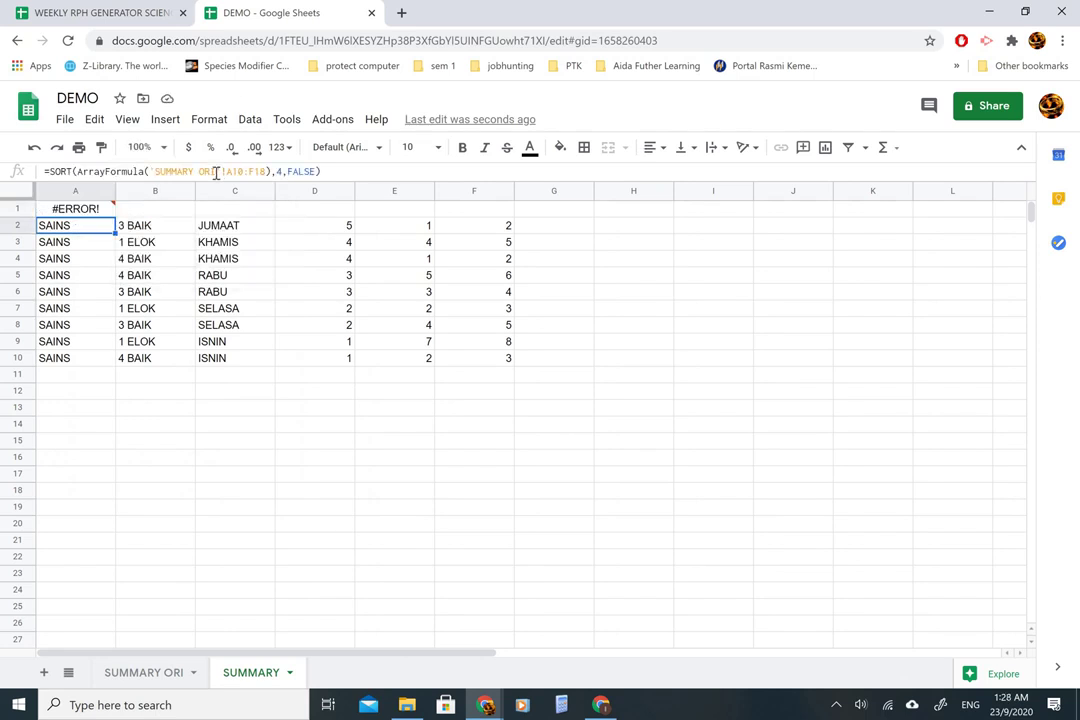
pyautogui.click(88, 214)
pyautogui.click(119, 171)
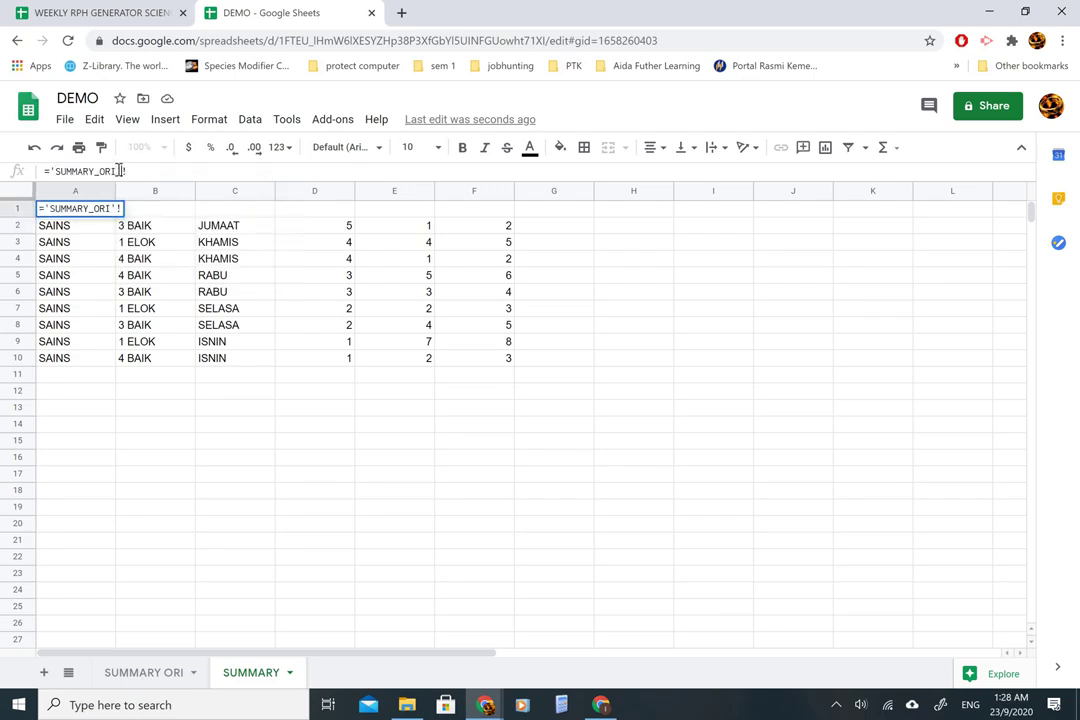
pyautogui.press('BackSpace')
pyautogui.press('Left')
pyautogui.press('Left')
pyautogui.press('Left')
pyautogui.press('BackSpace')
pyautogui.press('Left')
pyautogui.press('Left')
pyautogui.press('Left')
pyautogui.press('Left')
pyautogui.press('Left')
pyautogui.press('Left')
pyautogui.press('Left')
pyautogui.press('Left')
pyautogui.press('BackSpace')
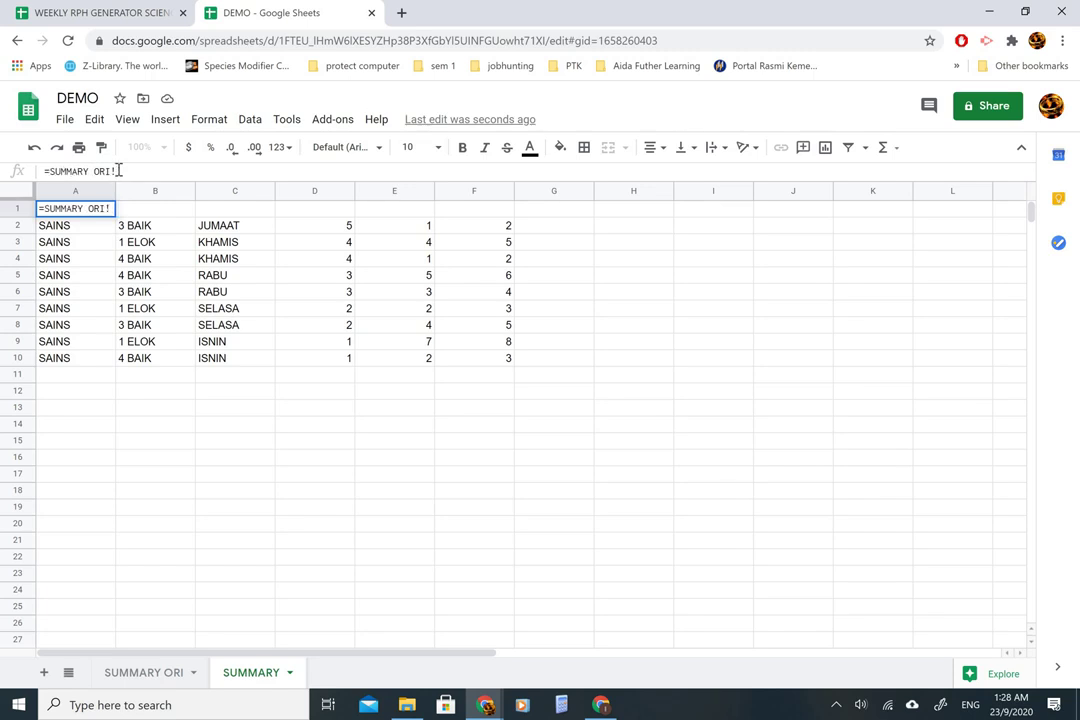
pyautogui.click(118, 170)
pyautogui.write('A9:F9')
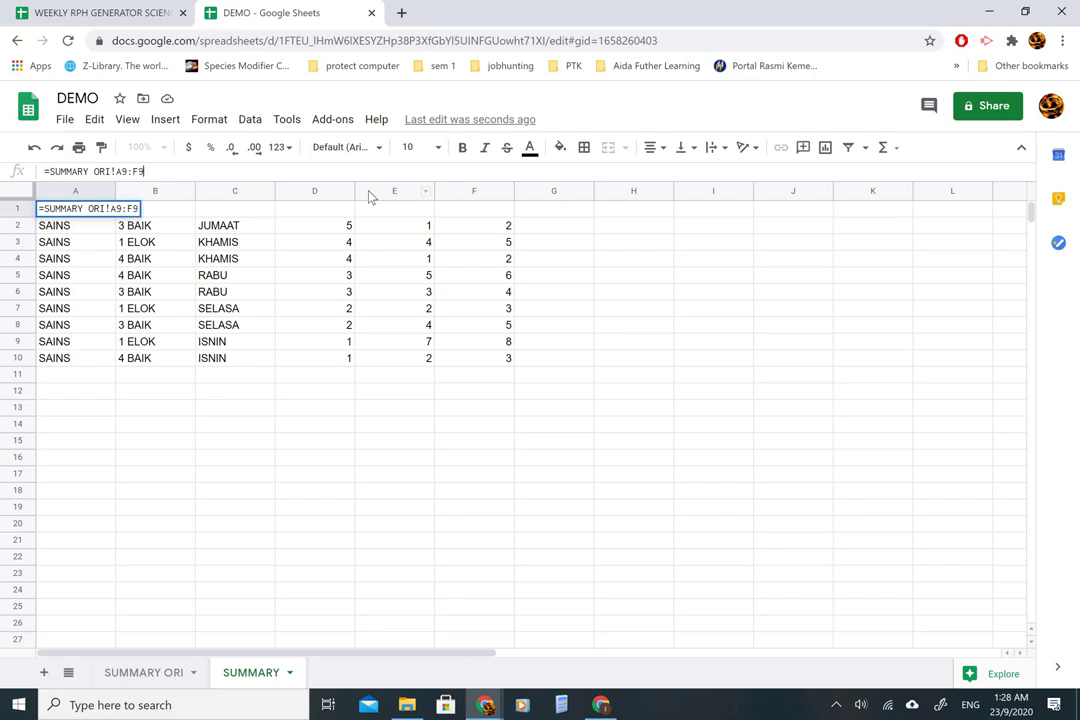
pyautogui.press('Return')
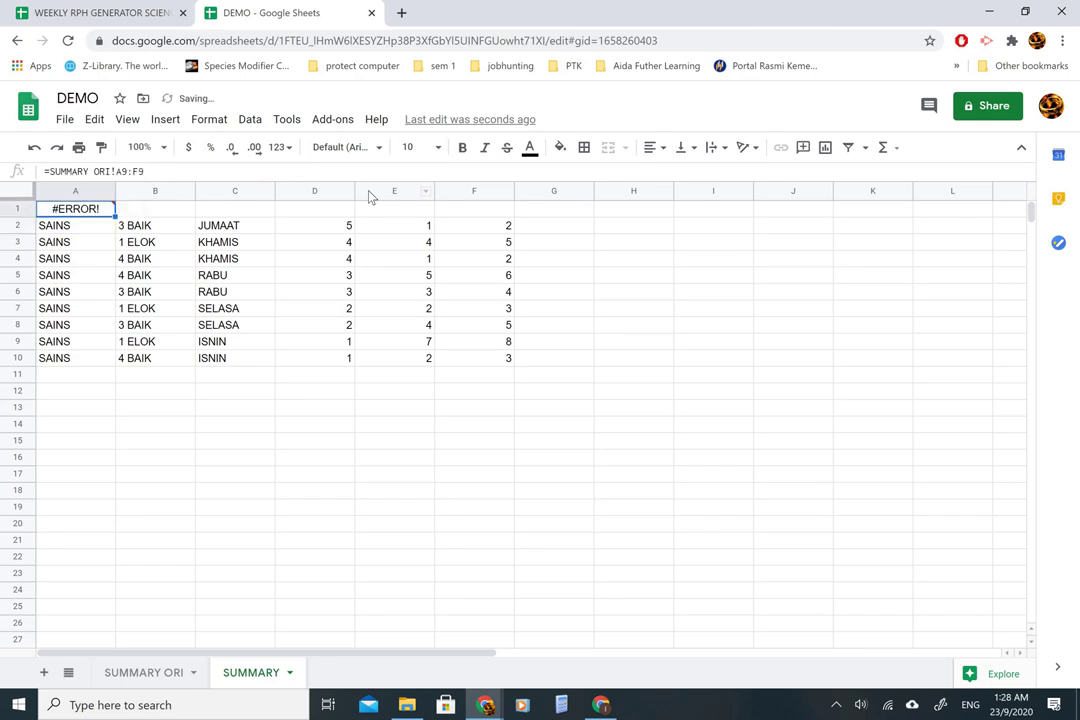
# - Wrap the reference in cell A1 in ArrayFormula
pyautogui.click(190, 176)
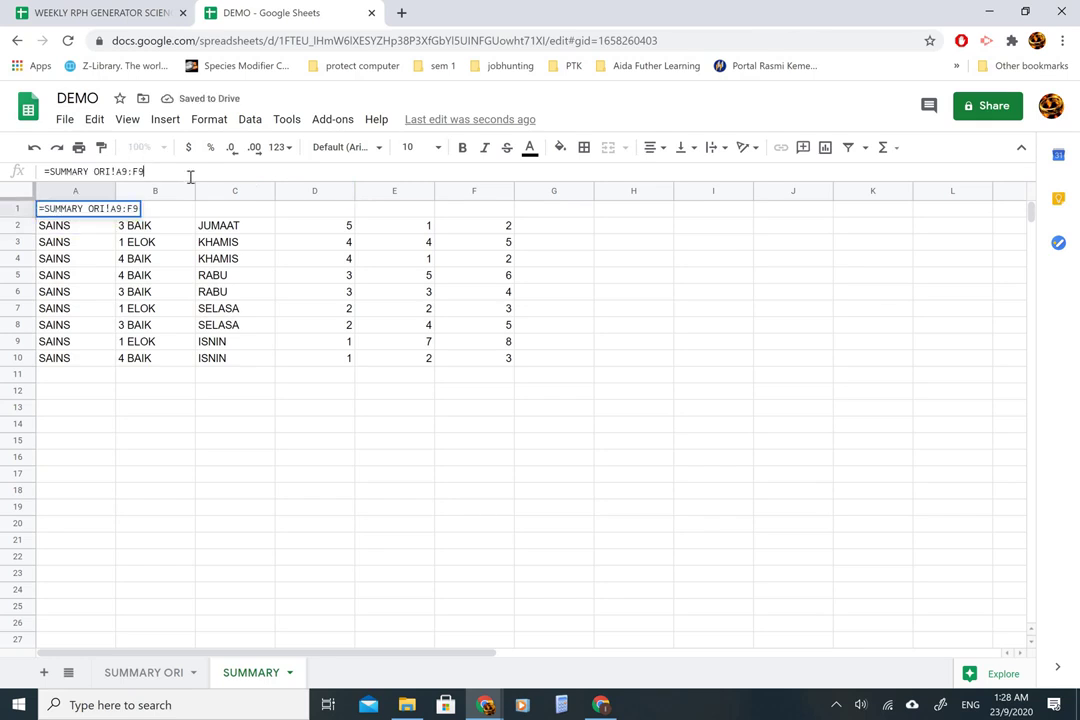
pyautogui.hotkey('ctrl', 'shift', 'Return')
pyautogui.press('Return')
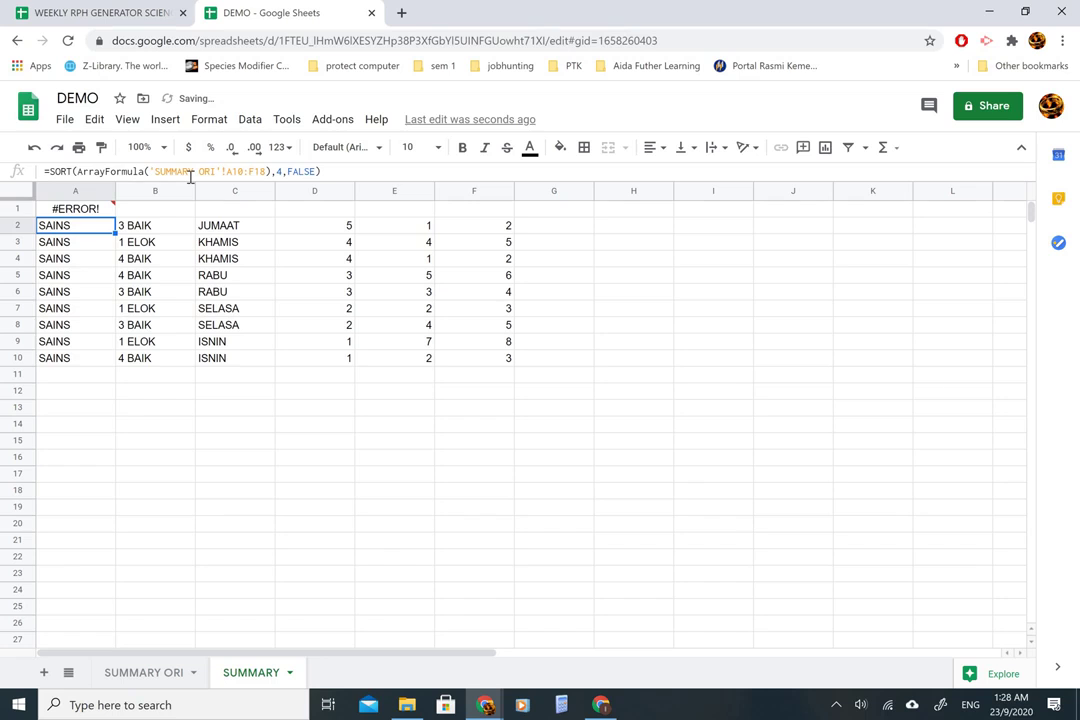
pyautogui.press('Up')
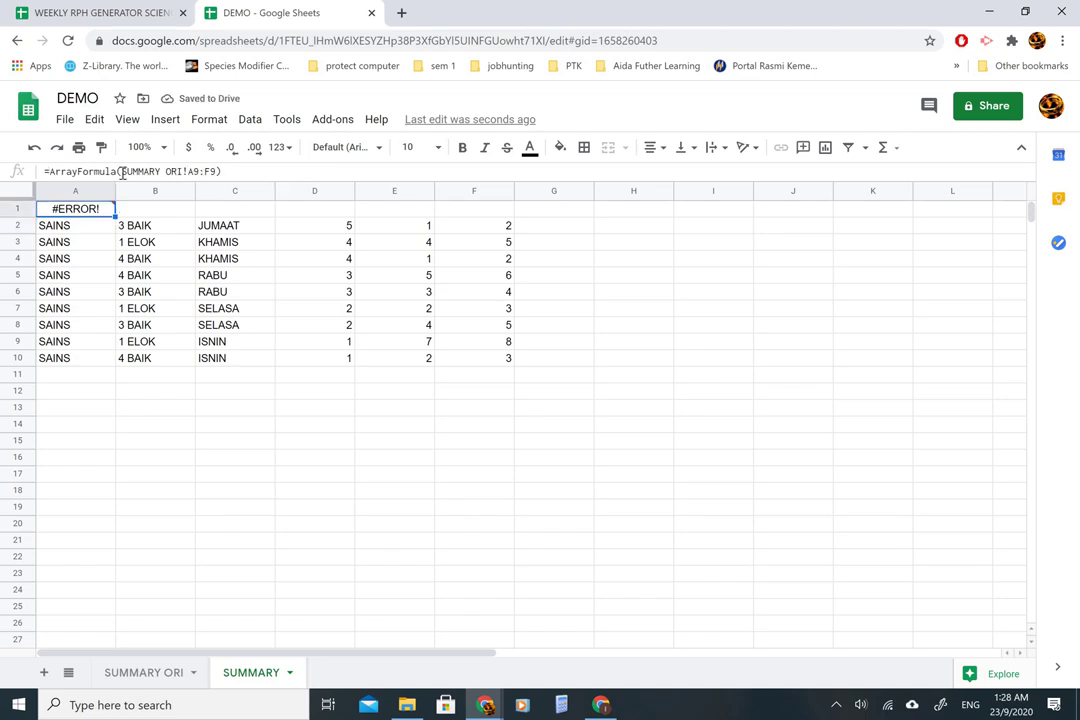
# - Enclose the sheet name in single quotes so cell A1's formula reads =ArrayFormula('SUMMARY ORI'!A9:F9)
pyautogui.click(122, 172)
pyautogui.write("'")
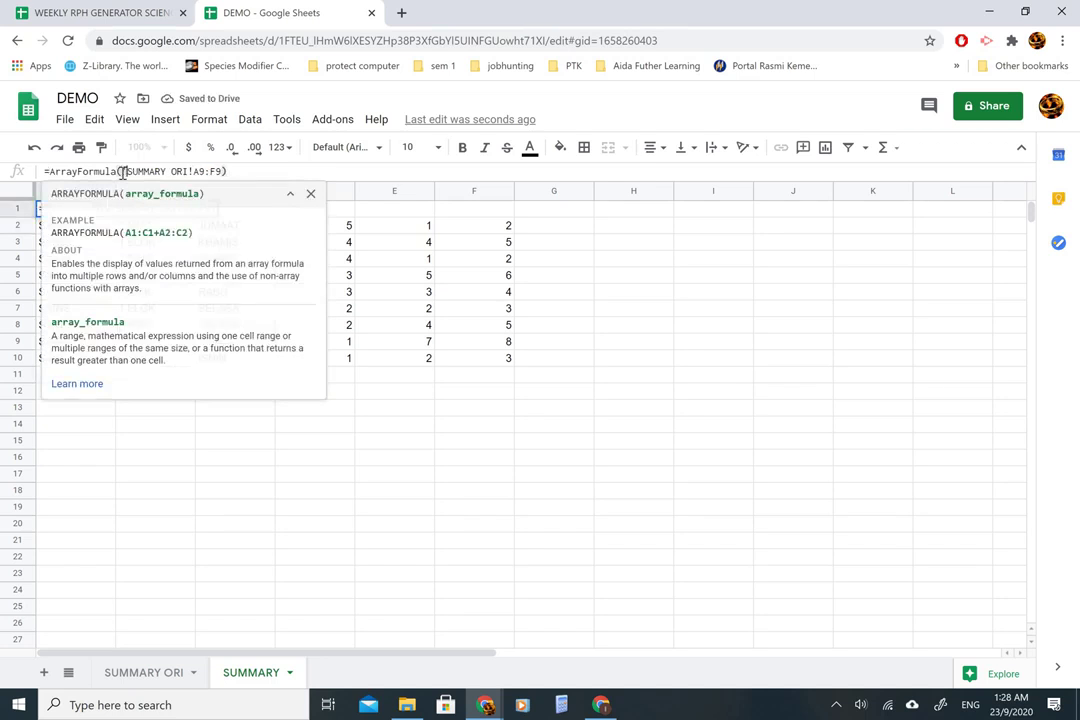
pyautogui.press('Right')
pyautogui.press('Right')
pyautogui.press('Right')
pyautogui.press('Right')
pyautogui.press('Right')
pyautogui.press('Right')
pyautogui.press('Right')
pyautogui.press('Right')
pyautogui.press('Right')
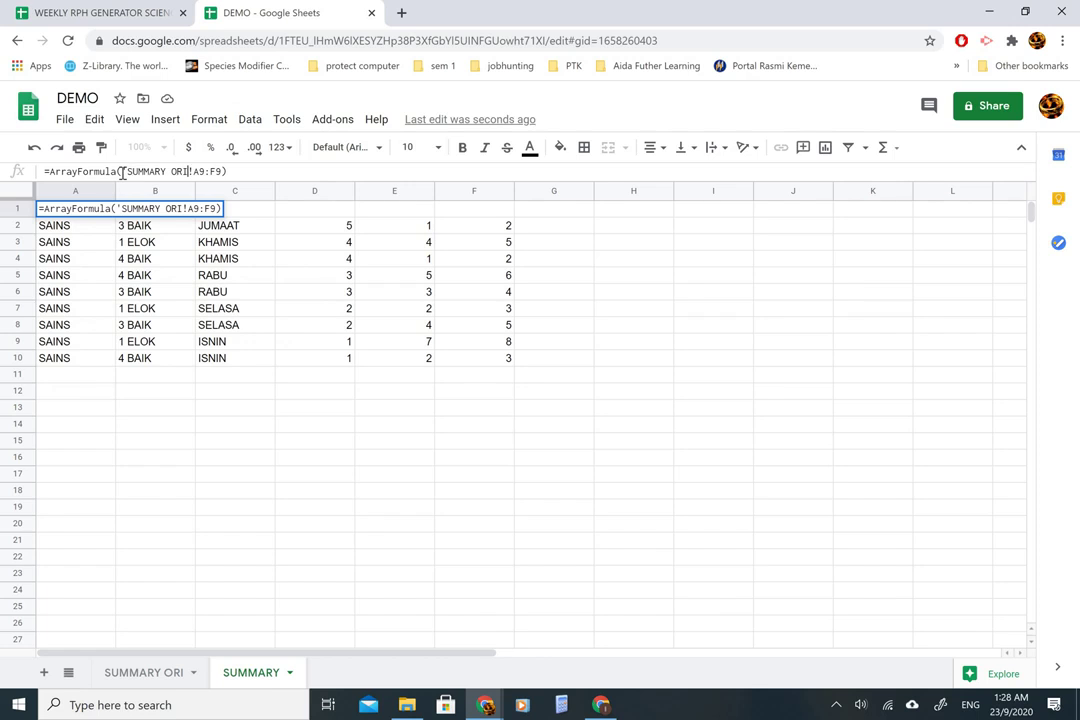
pyautogui.write("'")
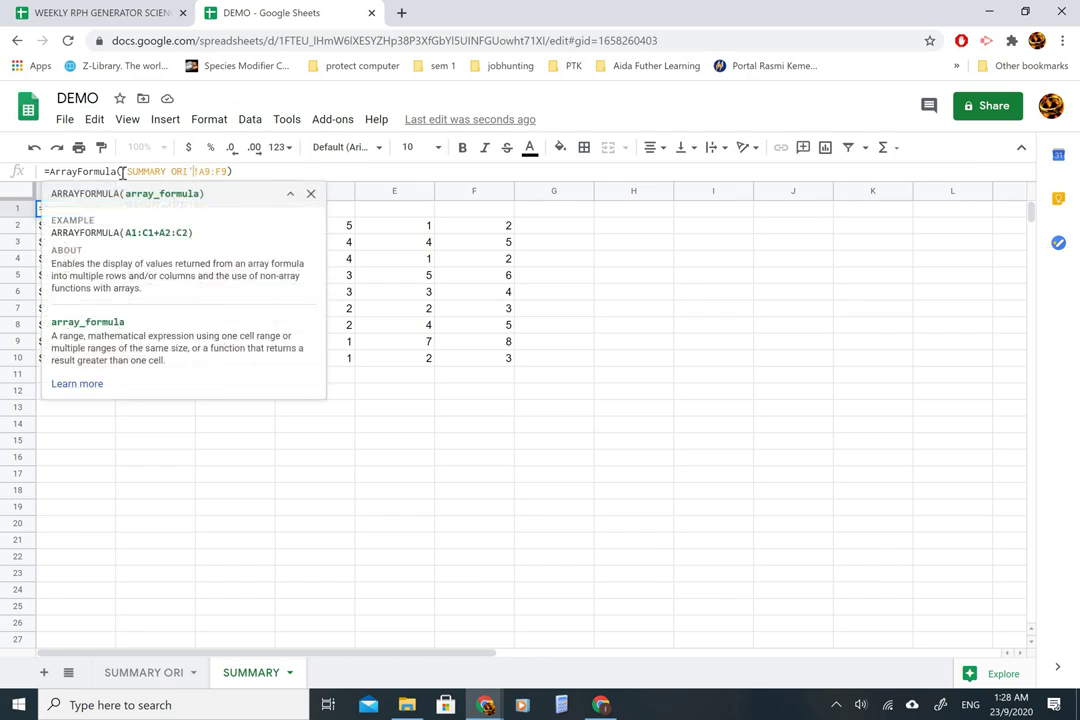
pyautogui.press('Return')
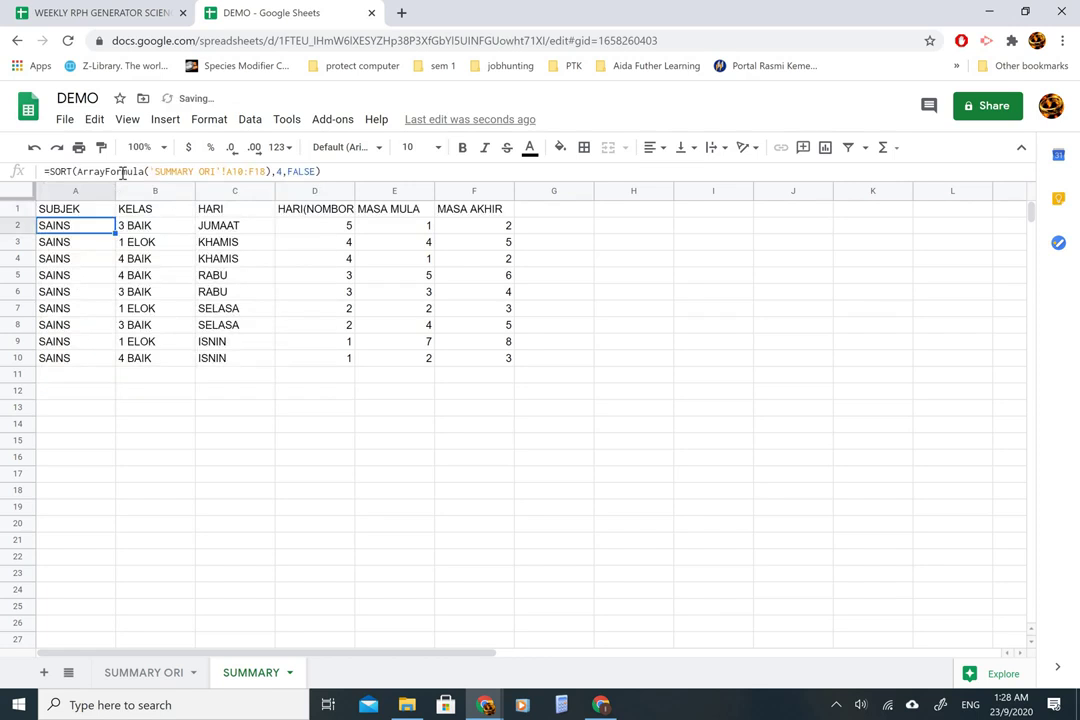
pyautogui.press('Up')
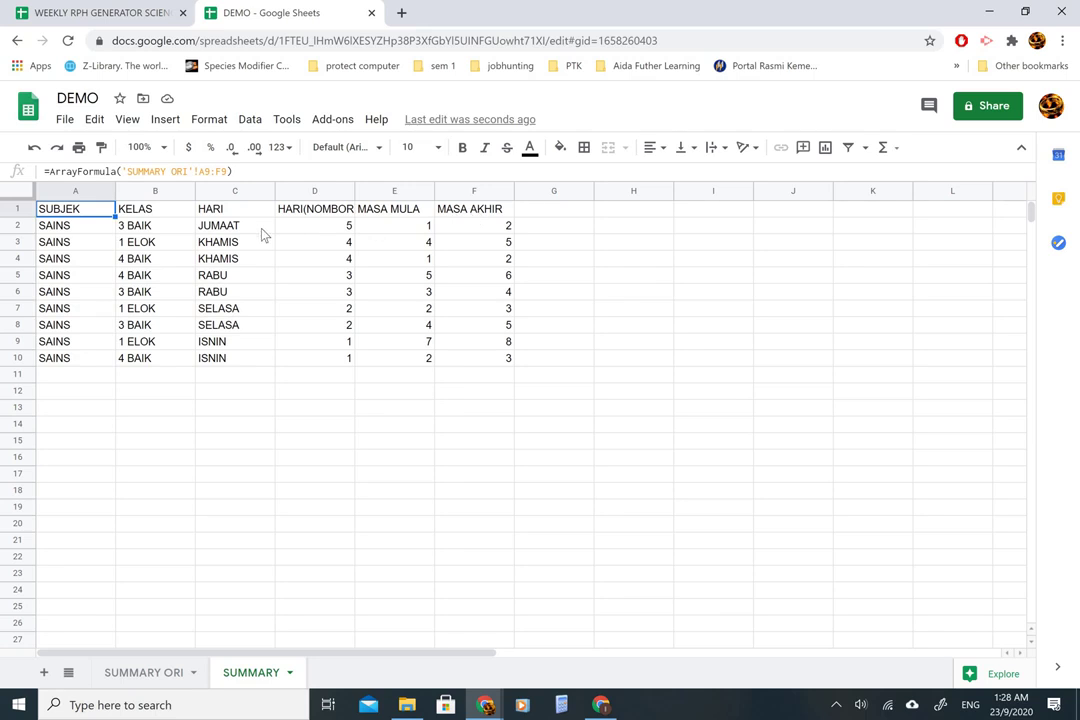
# - Change the ascending argument of the SORT formula in cell A2 to TRUE
pyautogui.press('Down')
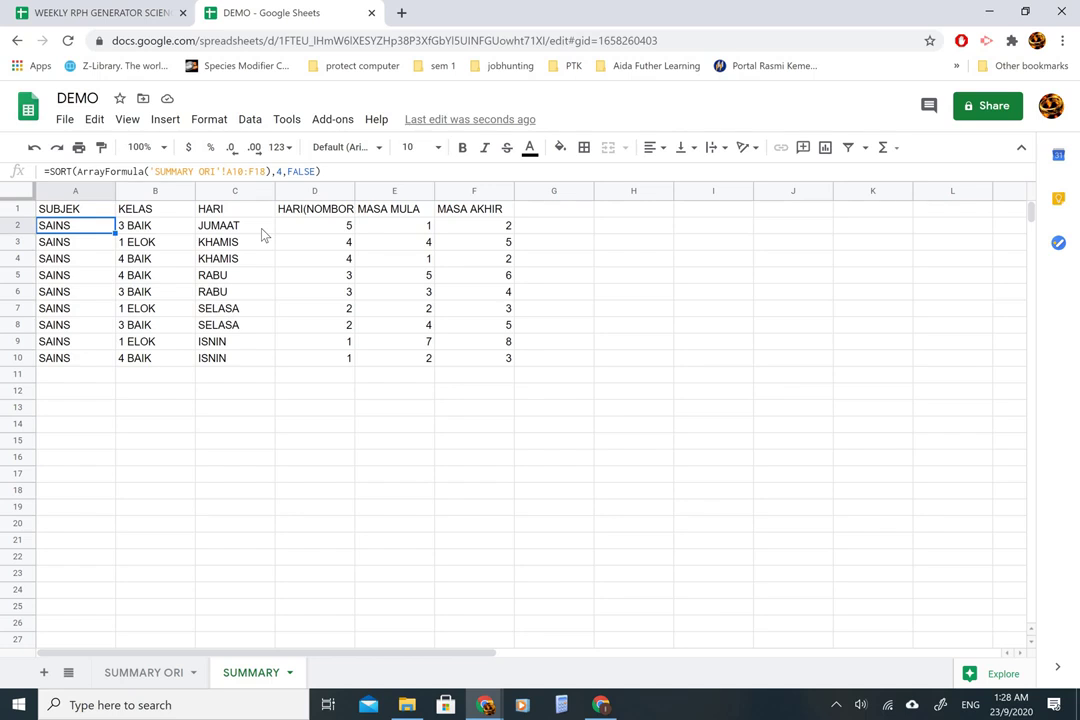
pyautogui.click(318, 172)
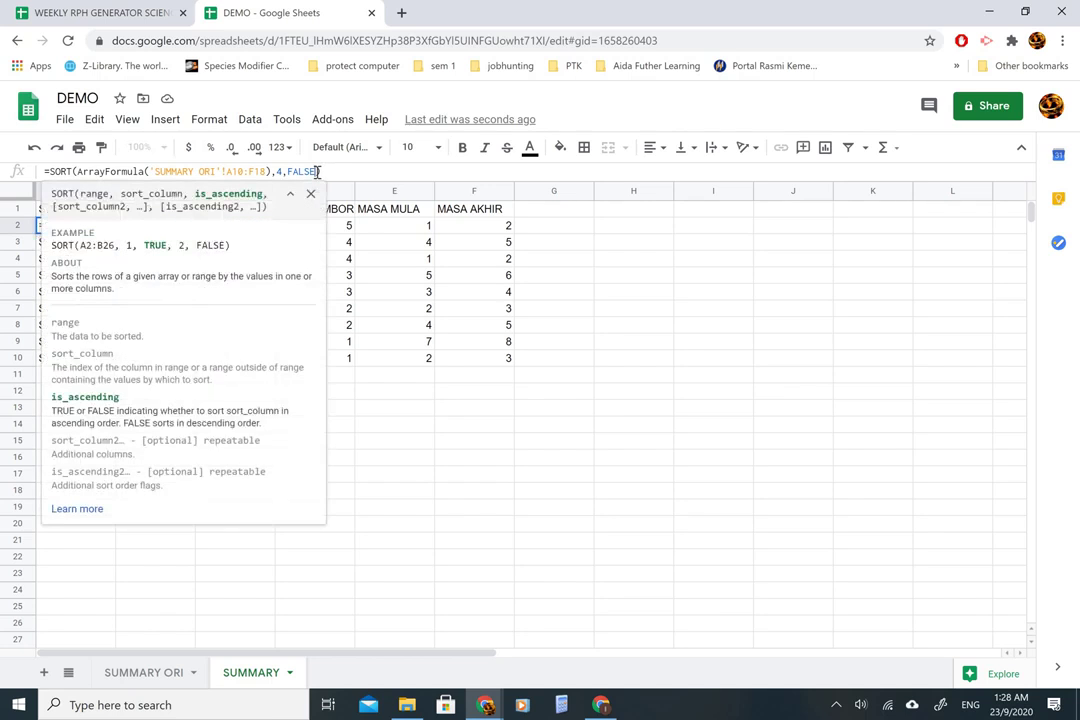
pyautogui.press('BackSpace')
pyautogui.press('BackSpace')
pyautogui.press('BackSpace')
pyautogui.press('BackSpace')
pyautogui.press('BackSpace')
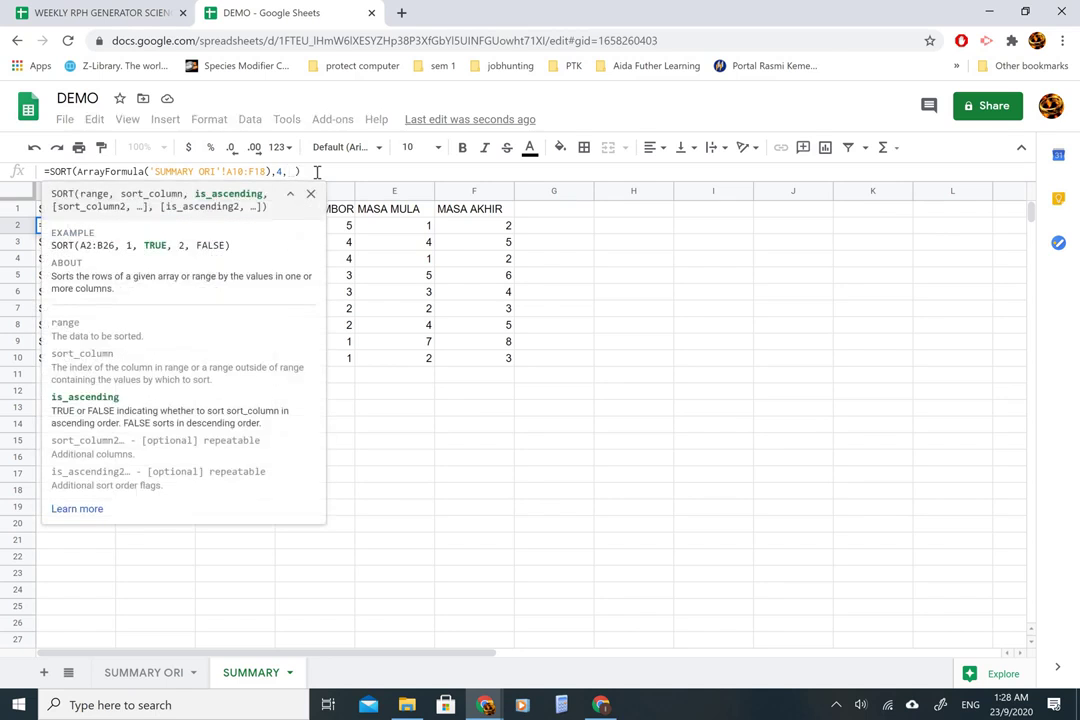
pyautogui.write('TRUE')
pyautogui.press('Return')
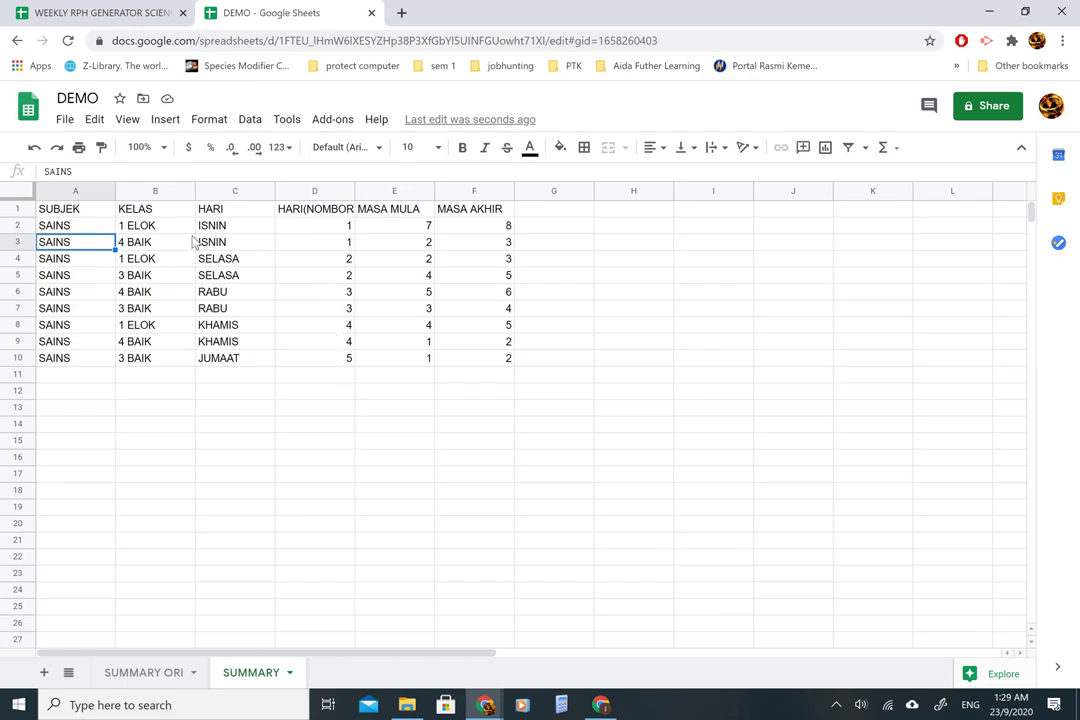
# - Examine the class, day and start-period values in the first two sorted rows of SUMMARY
pyautogui.click(79, 229)
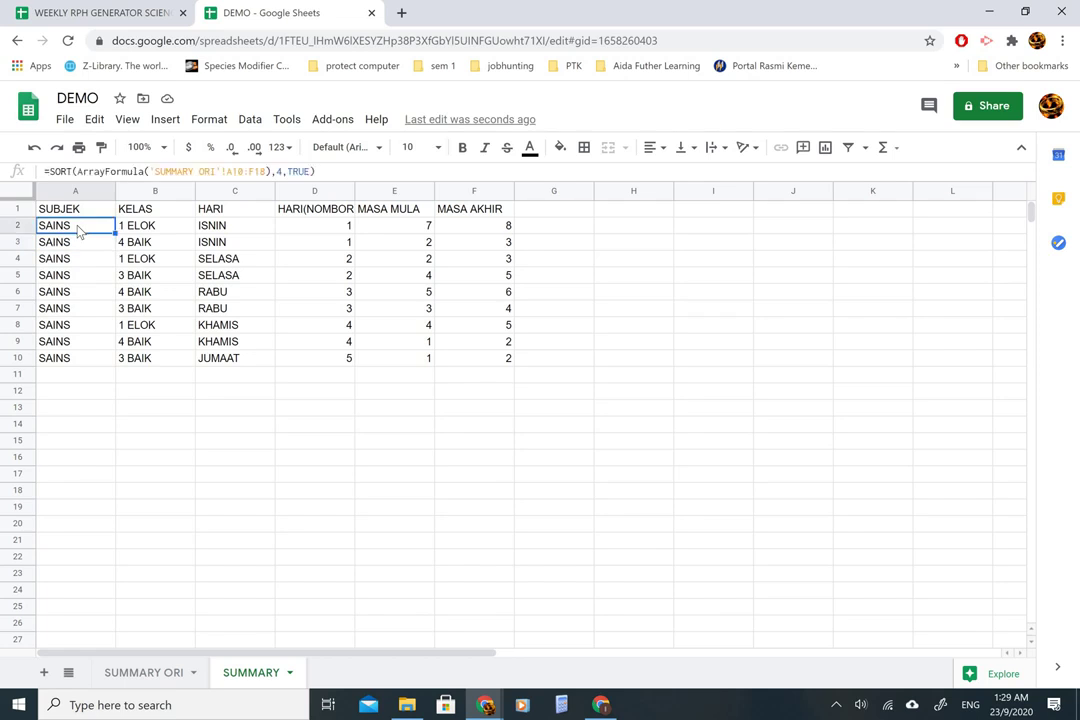
pyautogui.press('Right')
pyautogui.press('Right')
pyautogui.press('Left')
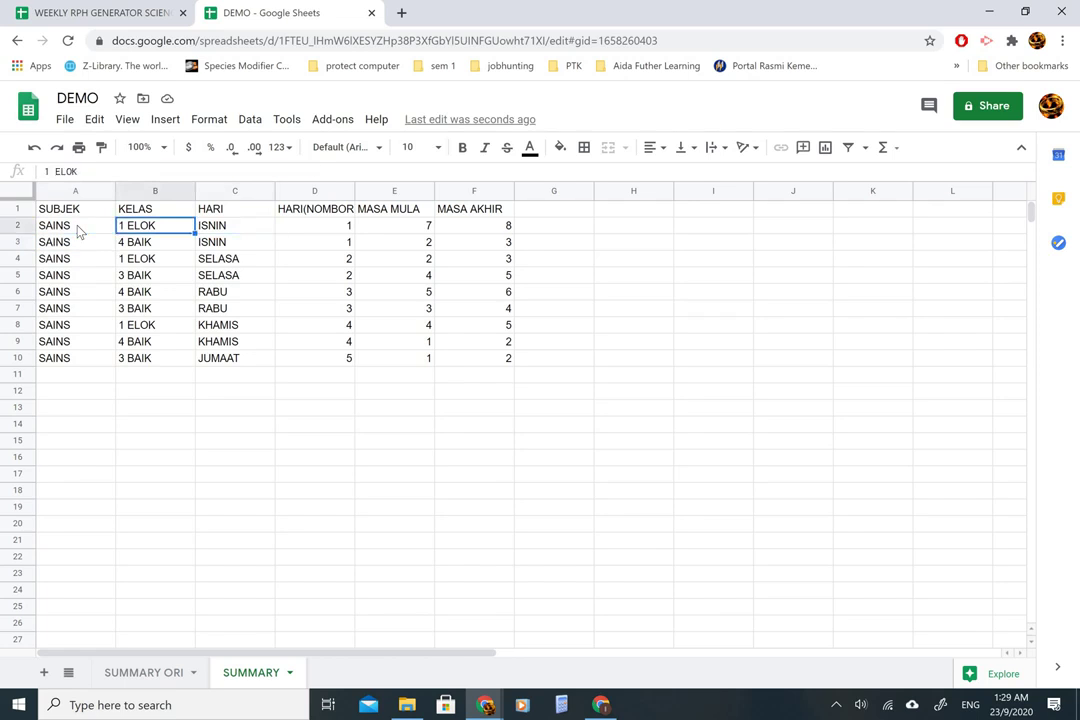
pyautogui.press('Right')
pyautogui.press('Right')
pyautogui.press('Right')
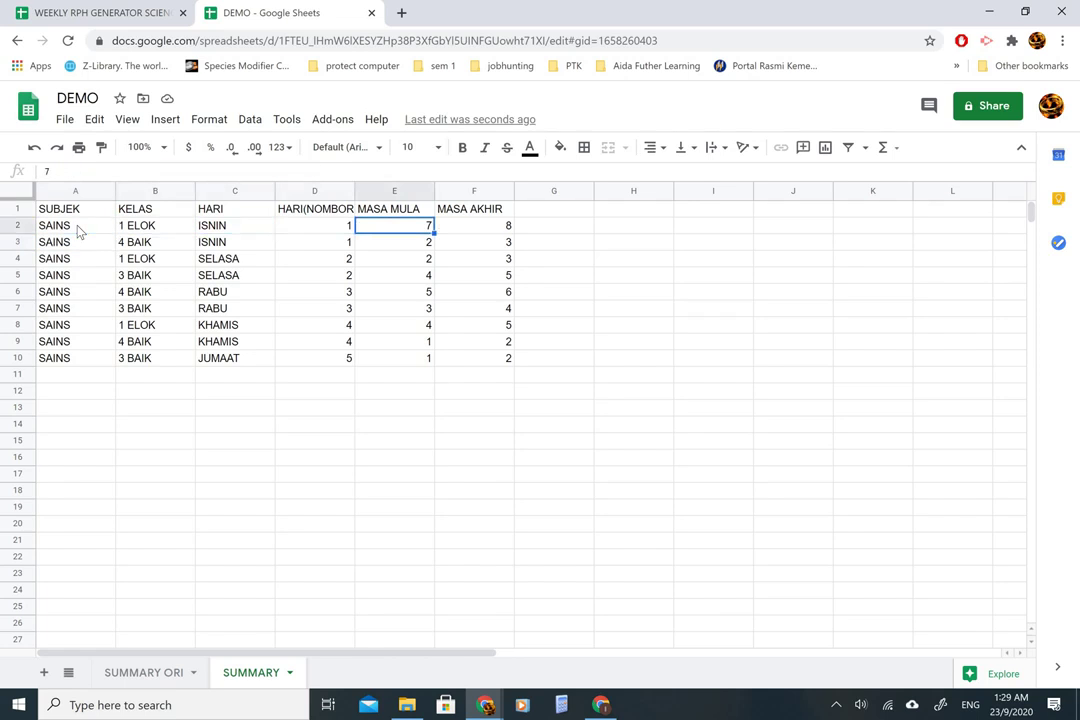
pyautogui.press('Down')
pyautogui.press('Left')
pyautogui.press('Left')
pyautogui.press('Left')
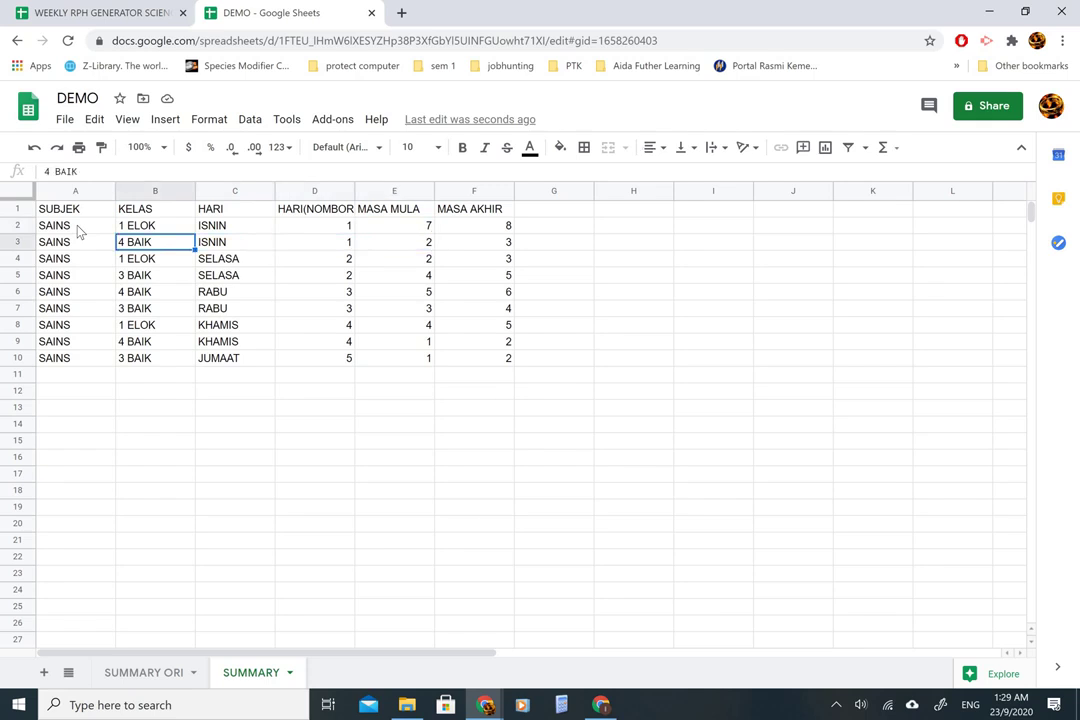
pyautogui.press('Right')
pyautogui.press('Right')
pyautogui.press('Right')
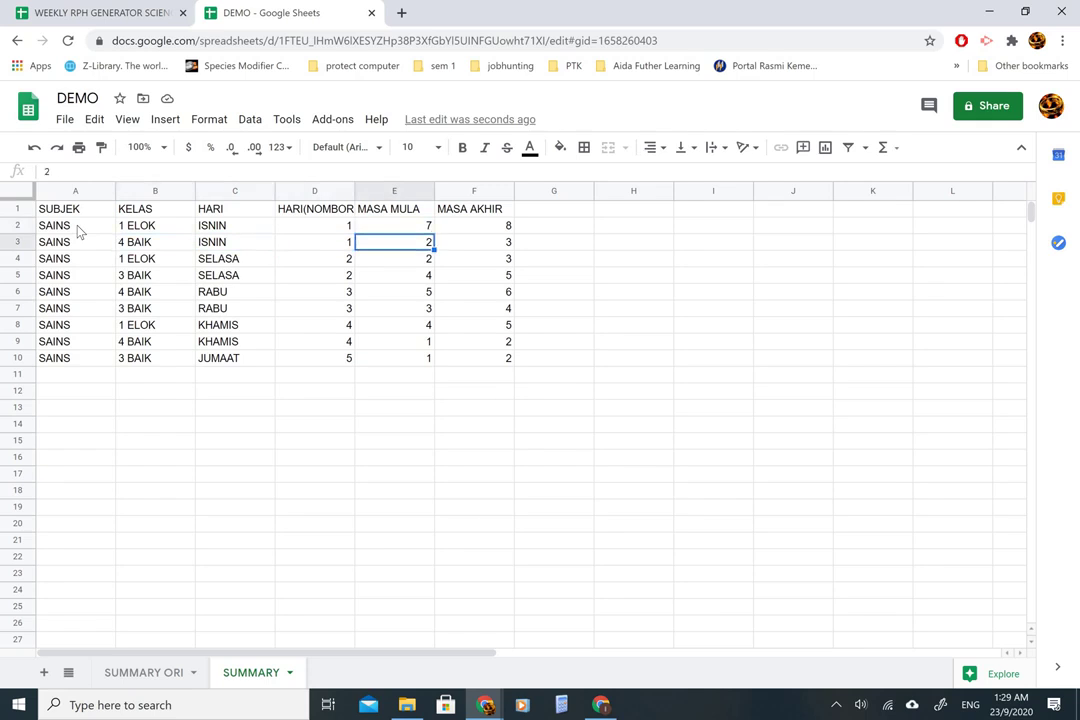
# - Compare the class, day and MASA MULA values of the two ISNIN rows in SUMMARY
pyautogui.press('Right')
pyautogui.press('Left')
pyautogui.press('Right')
pyautogui.press('Left')
pyautogui.press('Left')
pyautogui.press('Left')
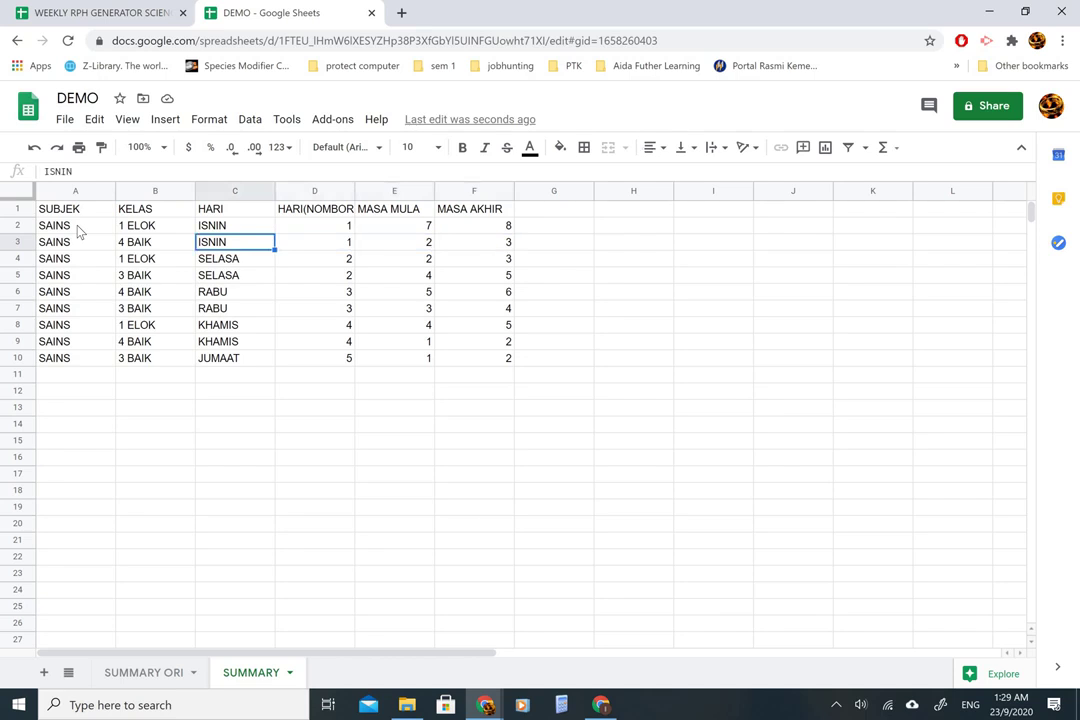
pyautogui.press('Left')
pyautogui.press('Up')
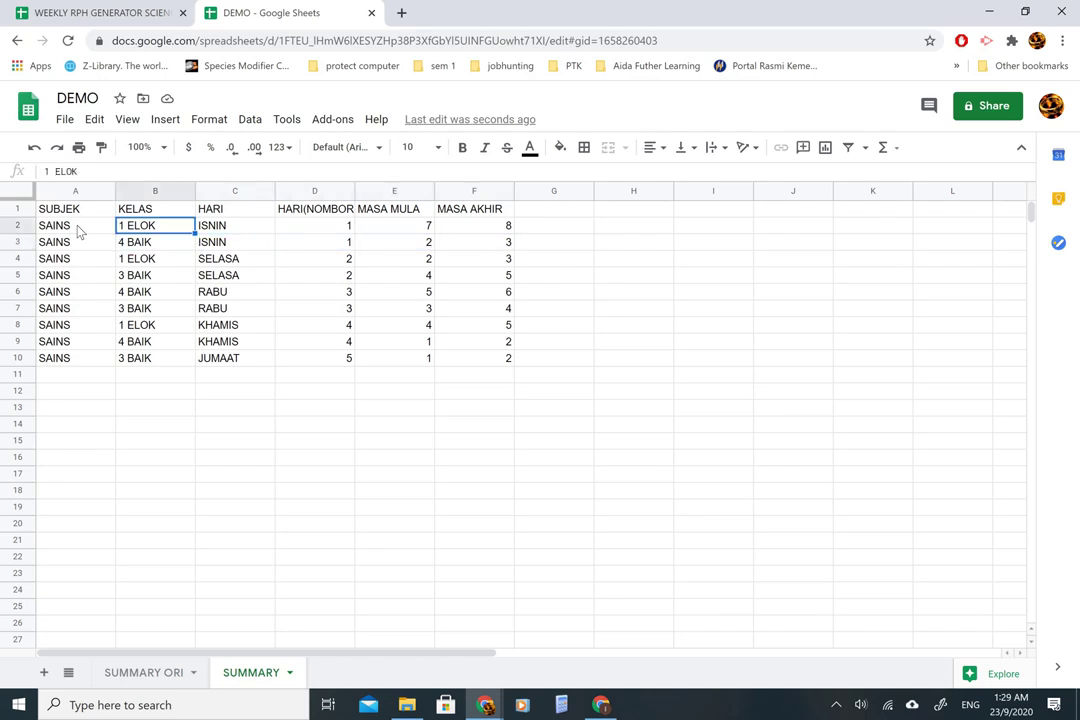
pyautogui.press('Right')
pyautogui.press('Right')
pyautogui.press('Right')
# - Check the MASA MULA order of the SELASA and RABU rows in the sorted SUMMARY table
pyautogui.press('Down')
pyautogui.press('Down')
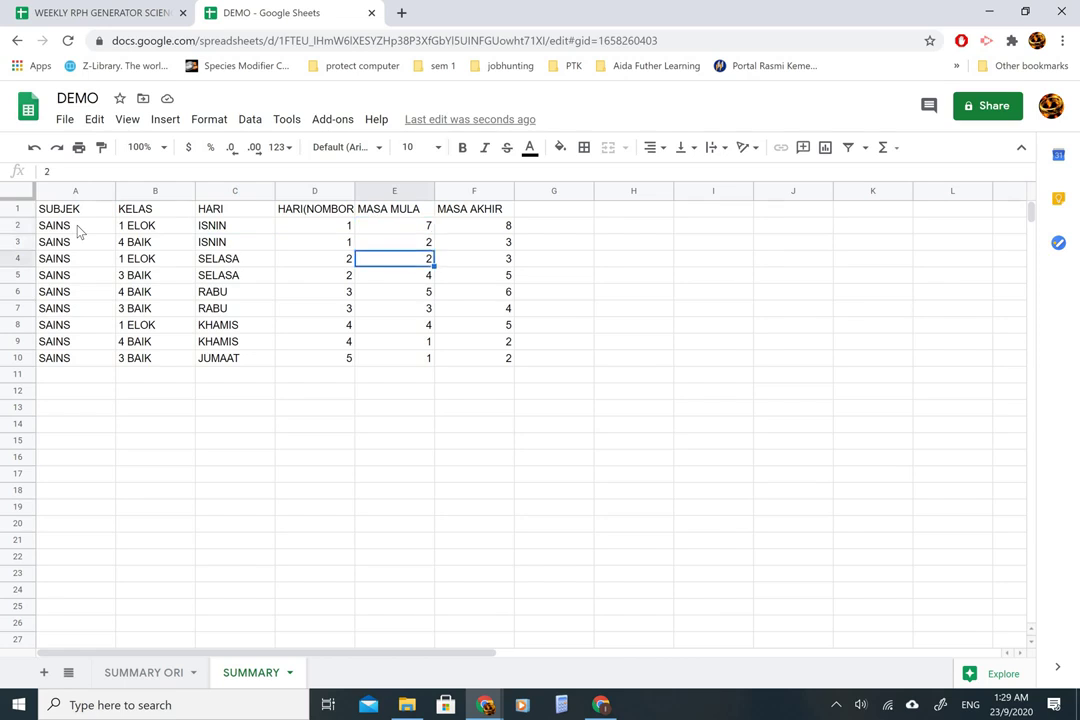
pyautogui.press('Left')
pyautogui.press('Right')
pyautogui.press('Down')
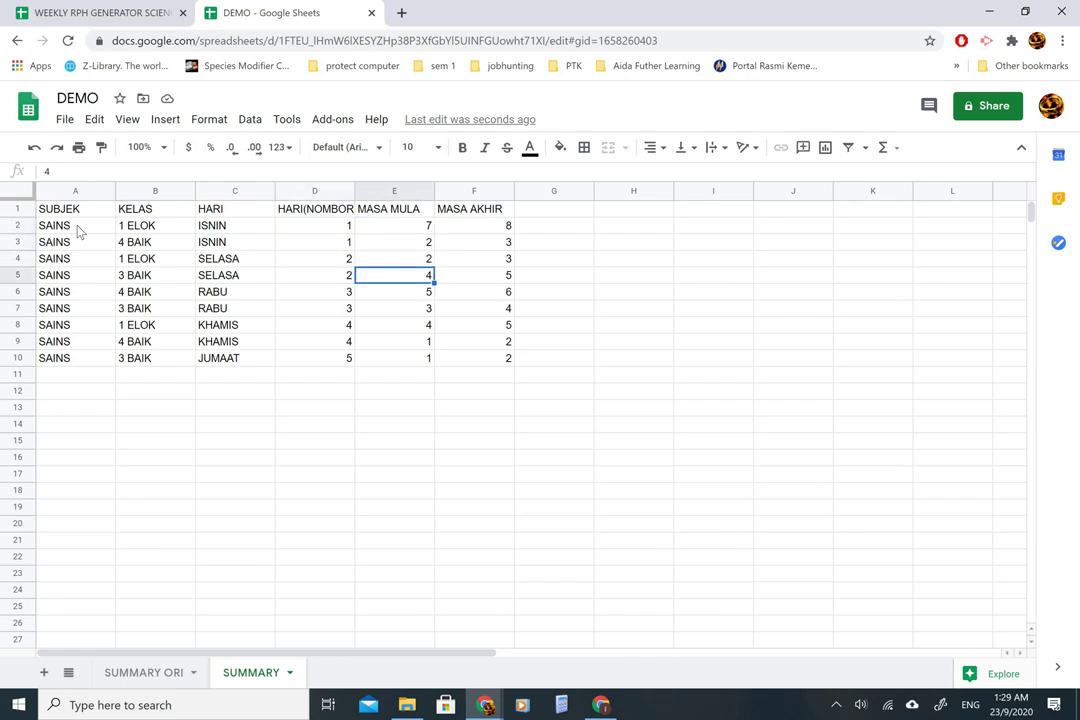
pyautogui.press('Left')
pyautogui.press('Down')
pyautogui.press('Right')
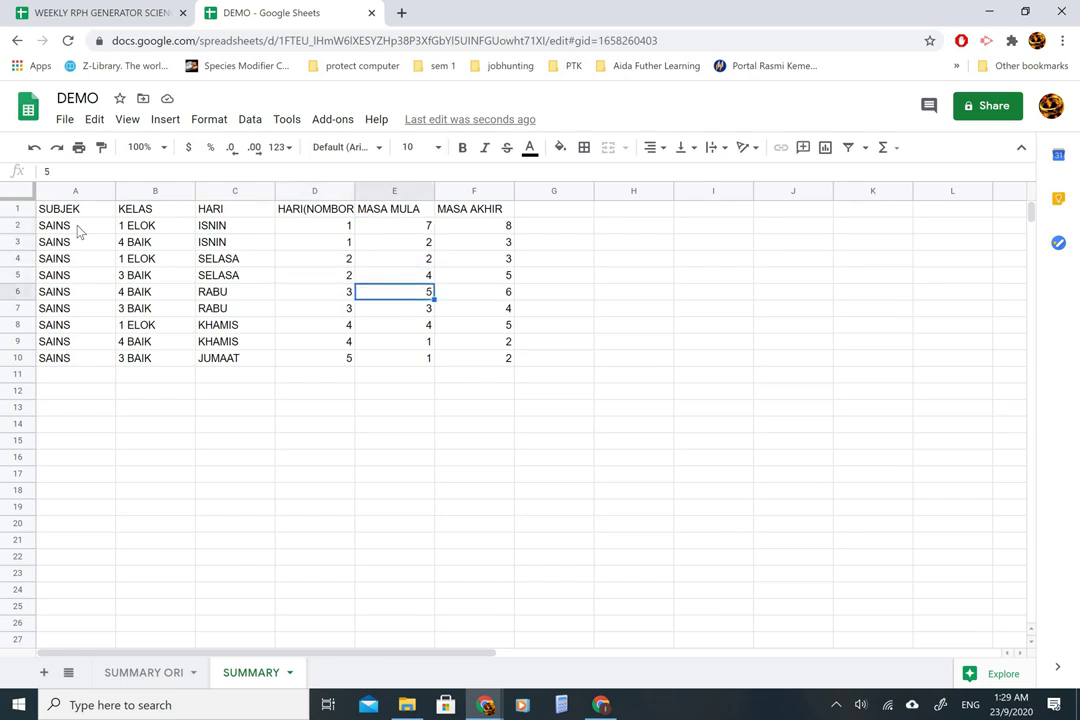
pyautogui.press('Down')
pyautogui.press('Left')
pyautogui.press('Left')
pyautogui.press('Left')
pyautogui.press('Left')
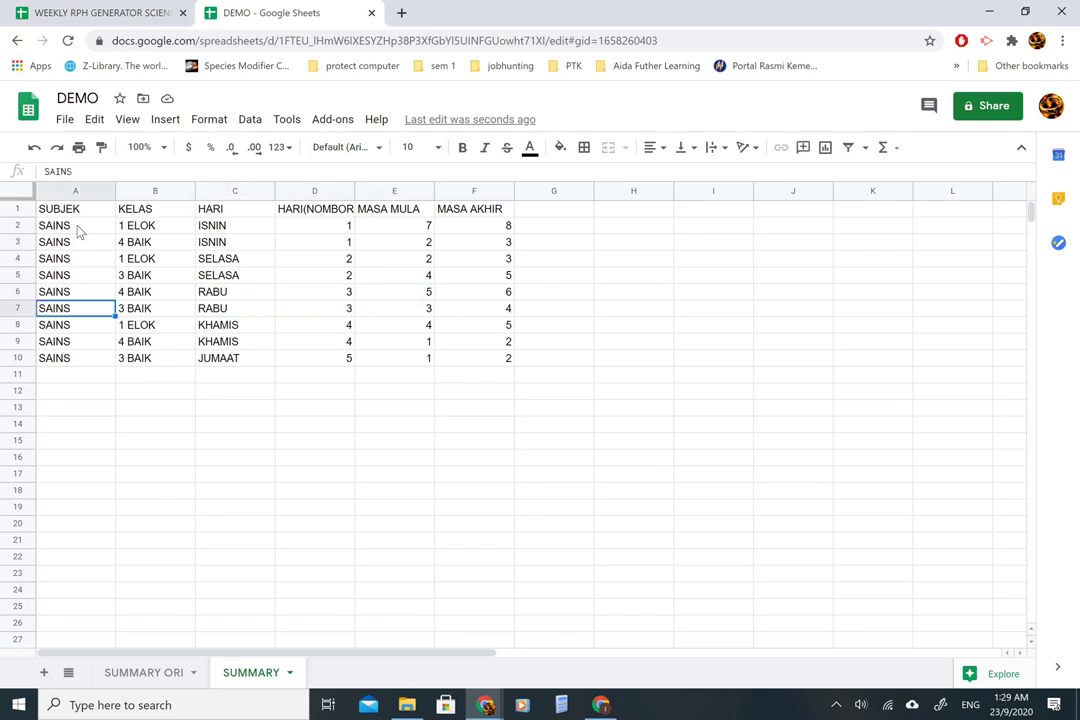
pyautogui.press('Right')
pyautogui.press('Right')
pyautogui.press('Right')
pyautogui.press('Right')
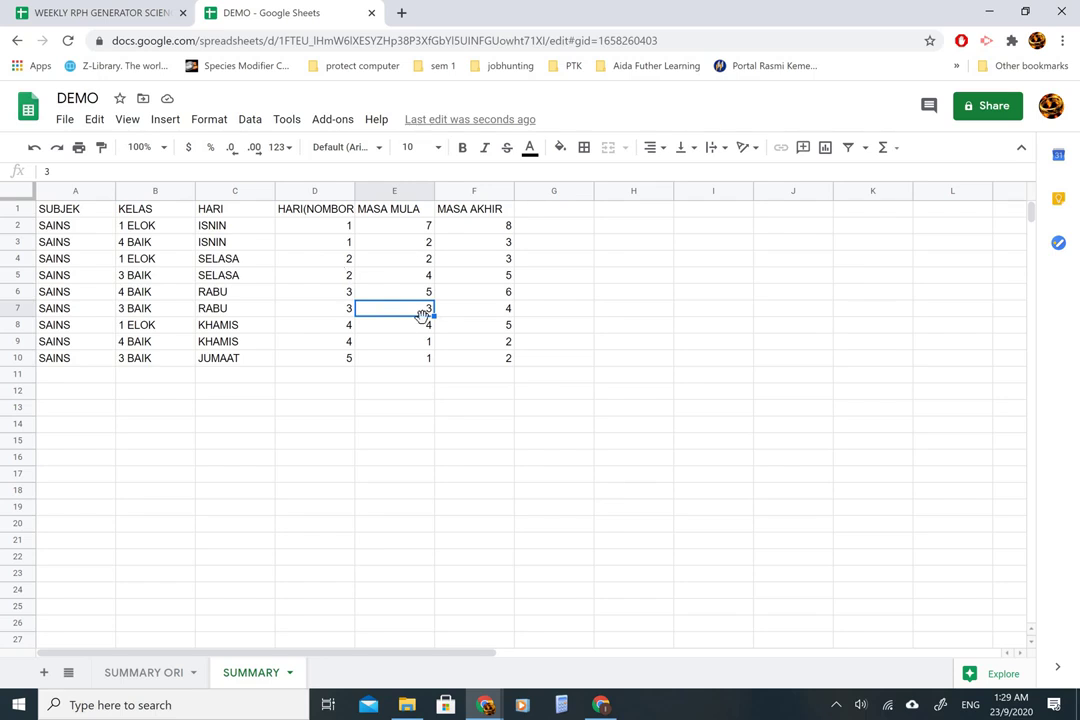
# - Extend cell A2's SORT formula with column 5 as second sort key and TRUE for ascending: =SORT(ArrayFormula('SUMMARY ORI'!A10:F18),4,TRUE,5,TRUE)
pyautogui.click(85, 211)
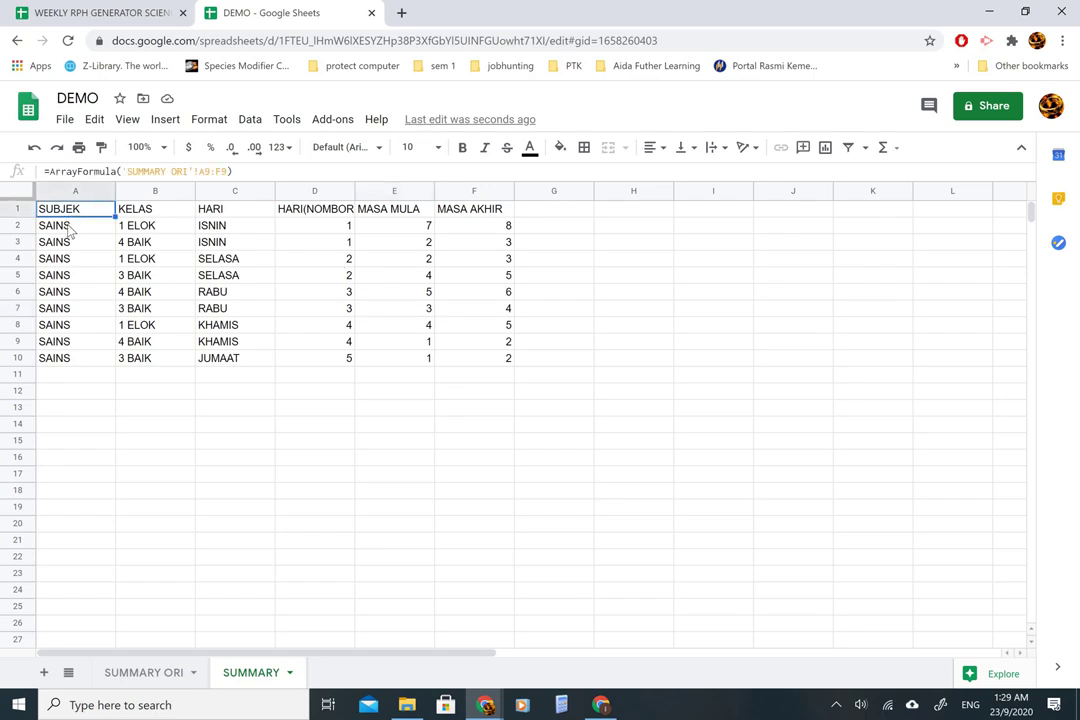
pyautogui.click(70, 228)
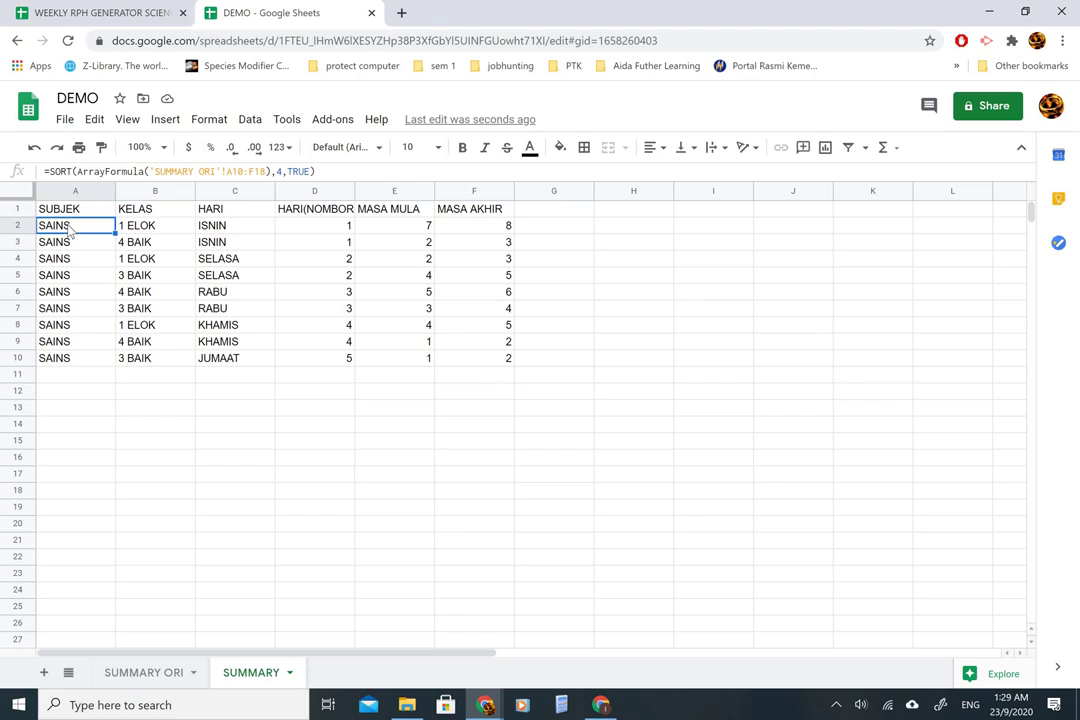
pyautogui.click(312, 172)
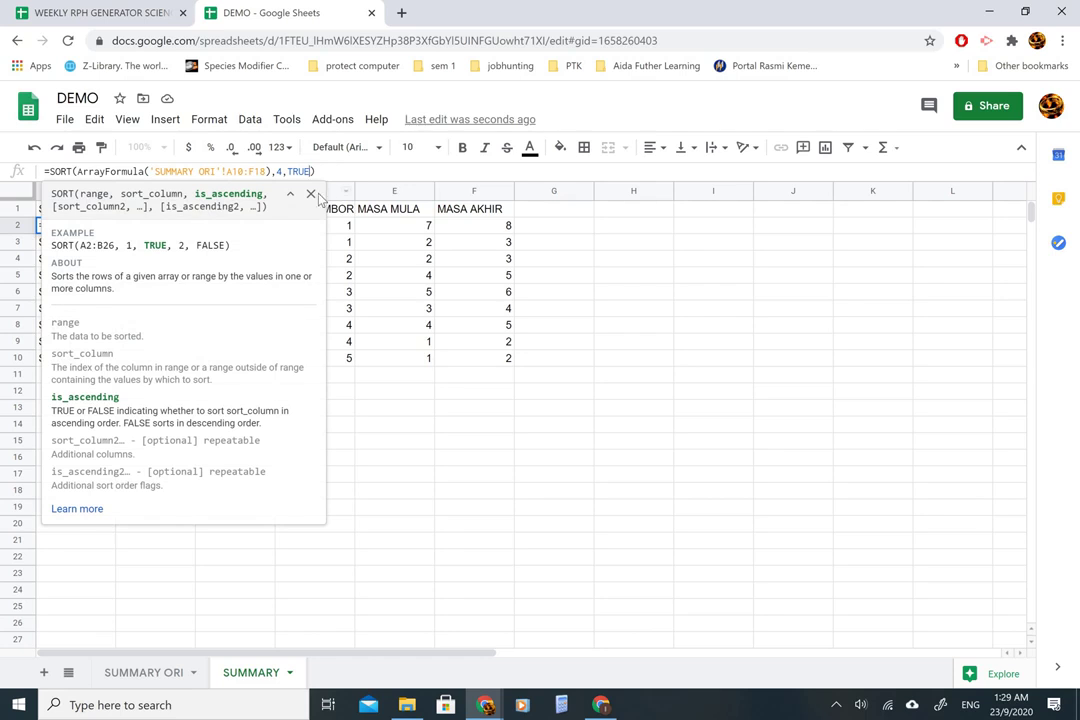
pyautogui.click(310, 193)
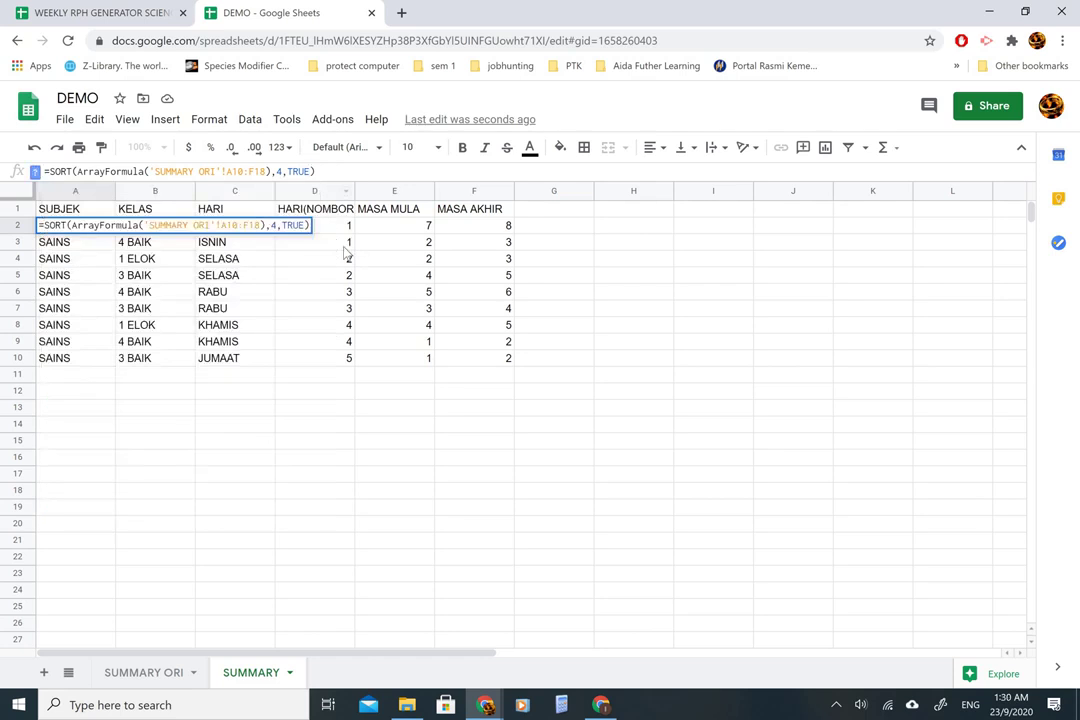
pyautogui.write(',')
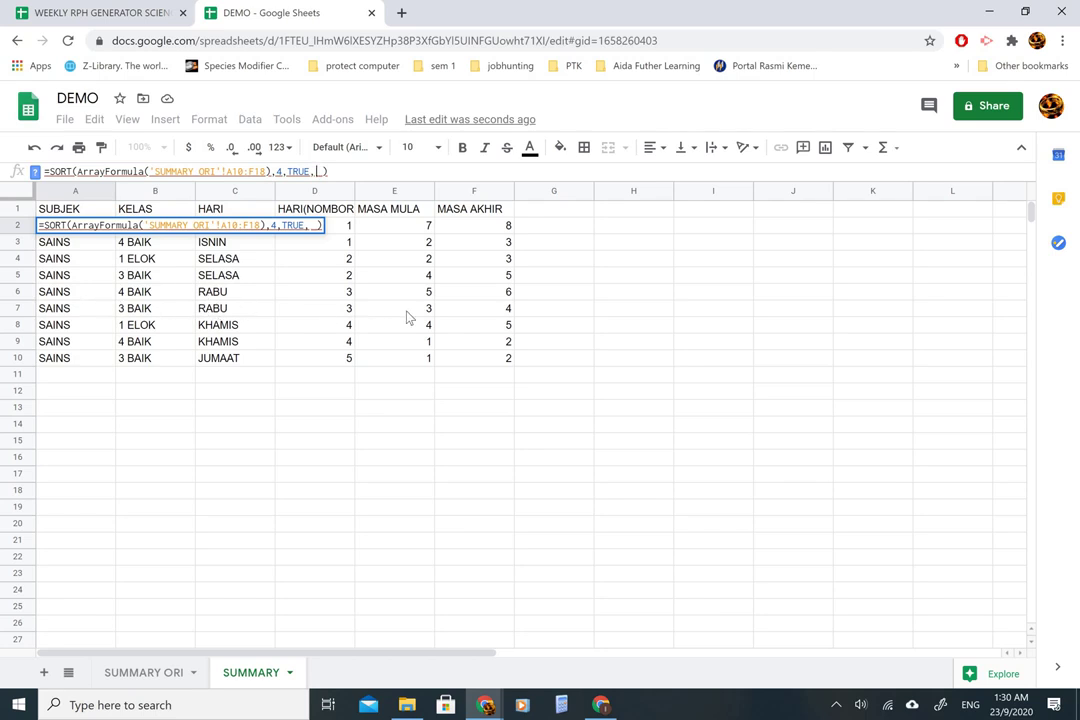
pyautogui.write('5')
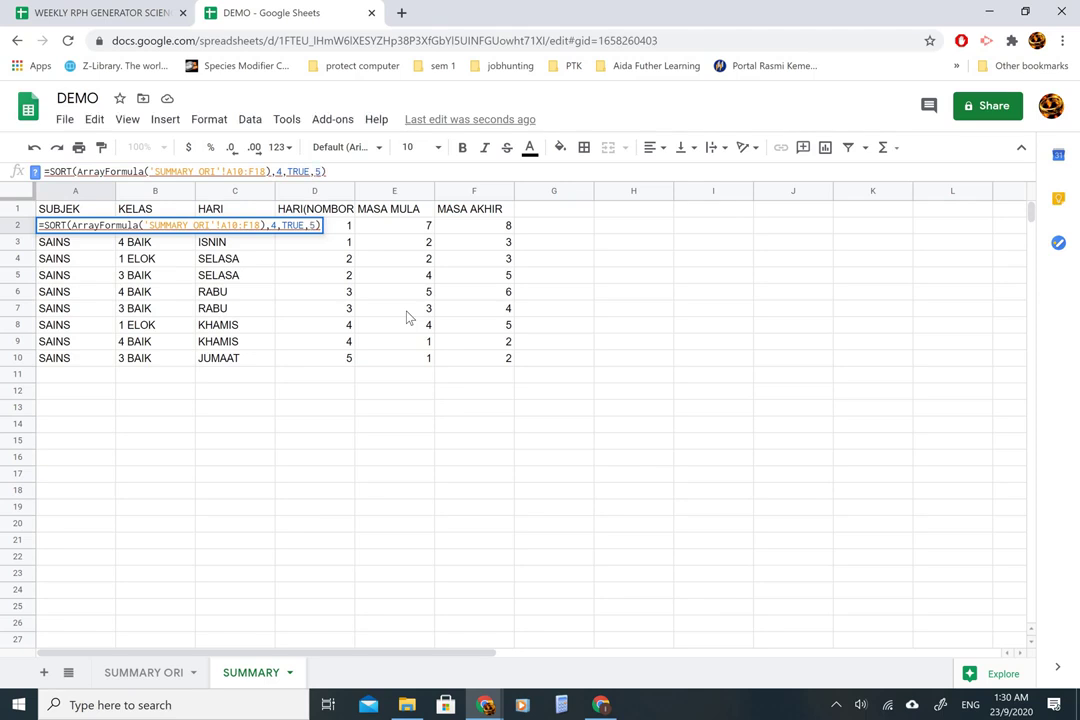
pyautogui.write(',')
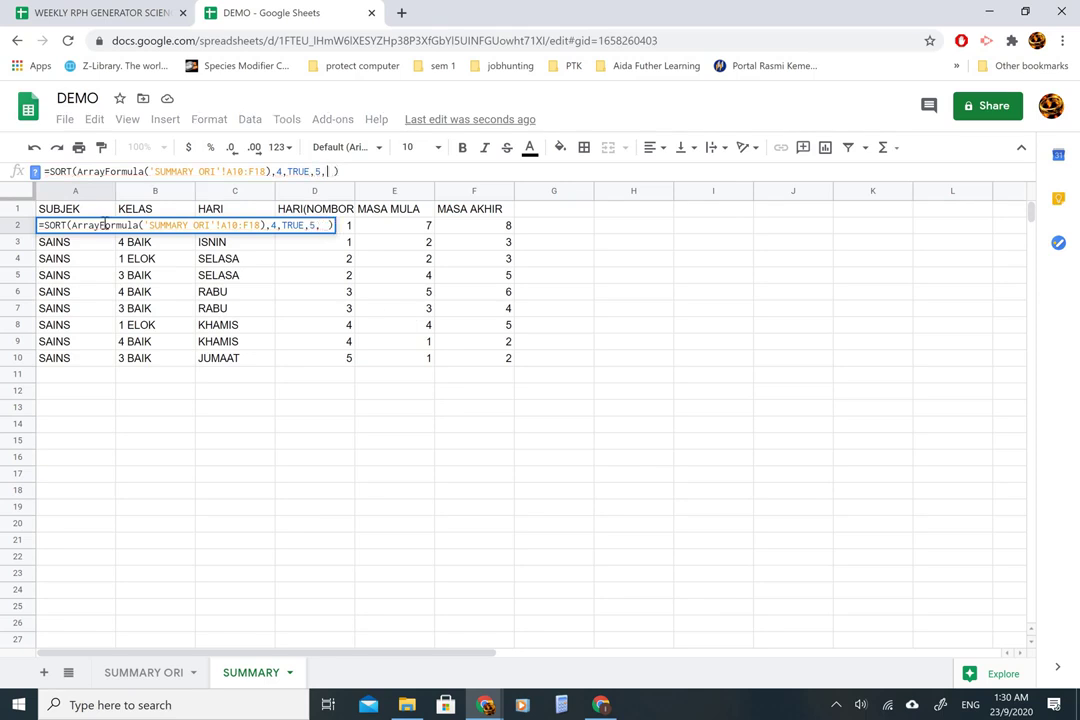
pyautogui.click(35, 172)
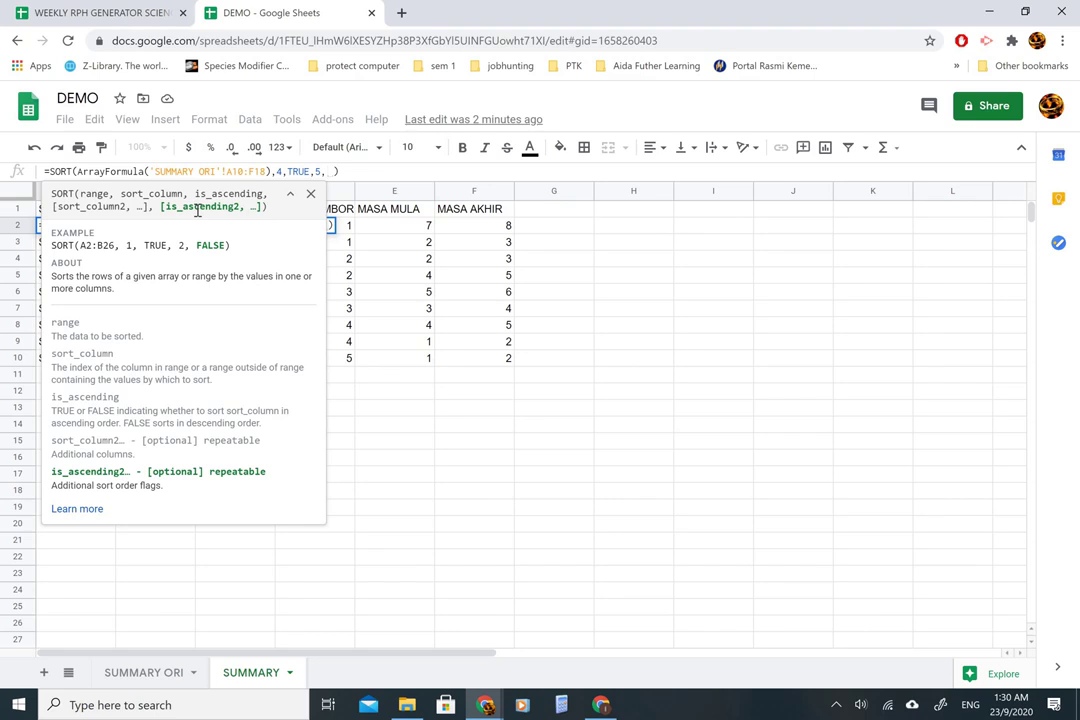
pyautogui.write('TRUE')
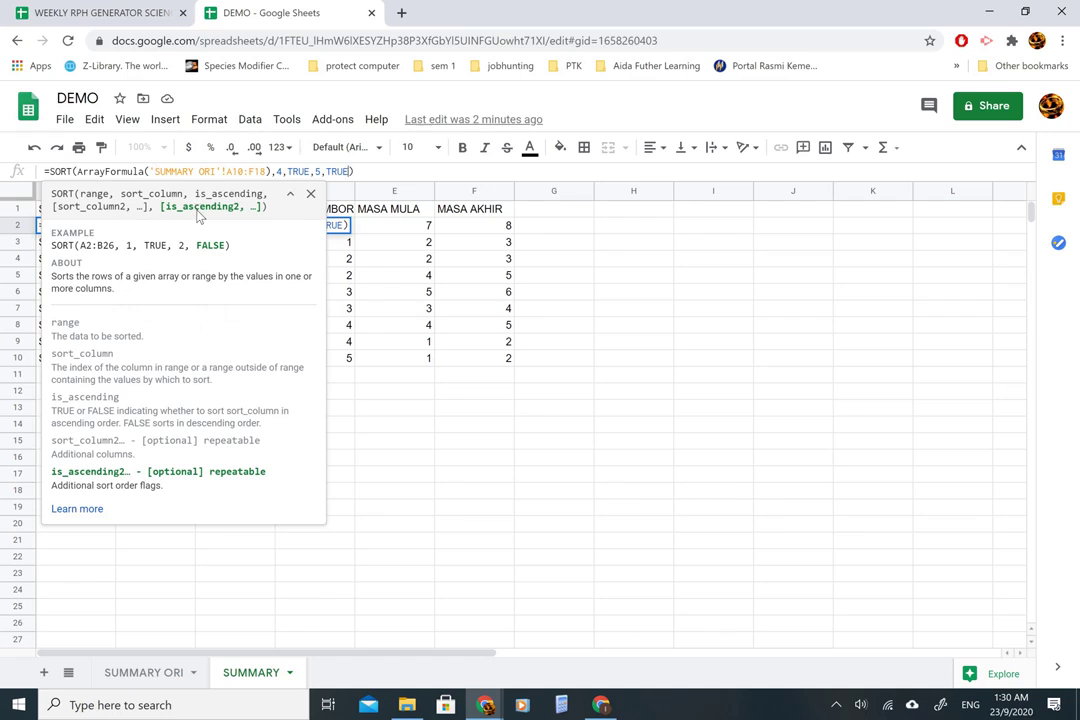
pyautogui.press('Return')
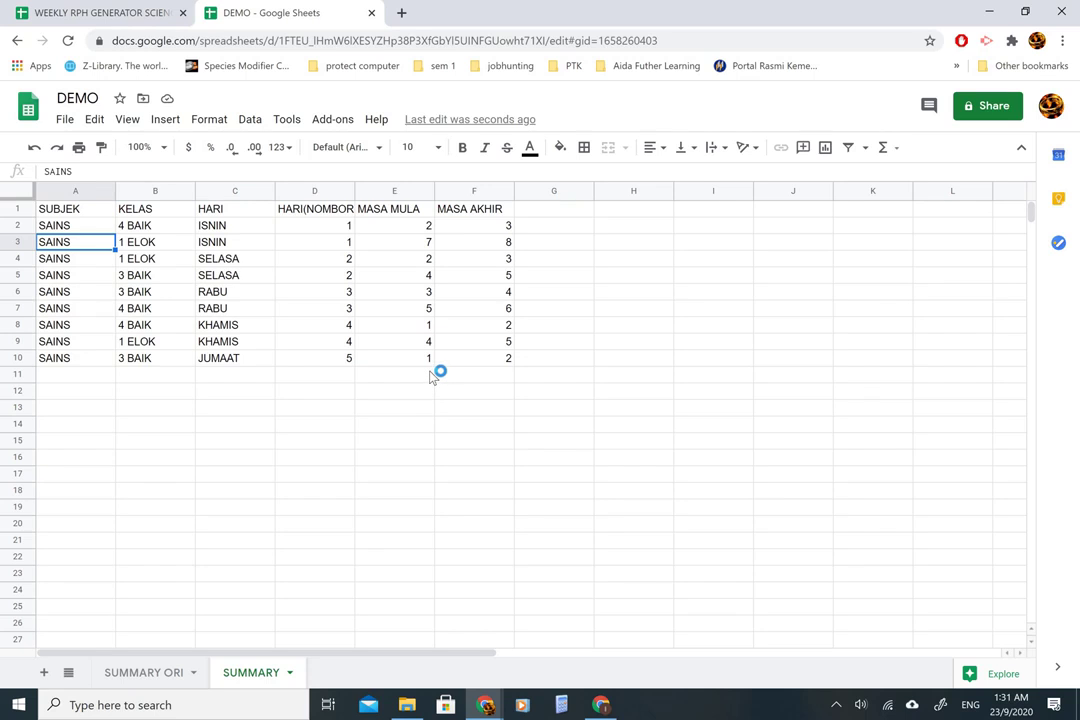
# - Compare the original timetable in SUMMARY ORI with the sorted rows in SUMMARY
pyautogui.click(160, 672)
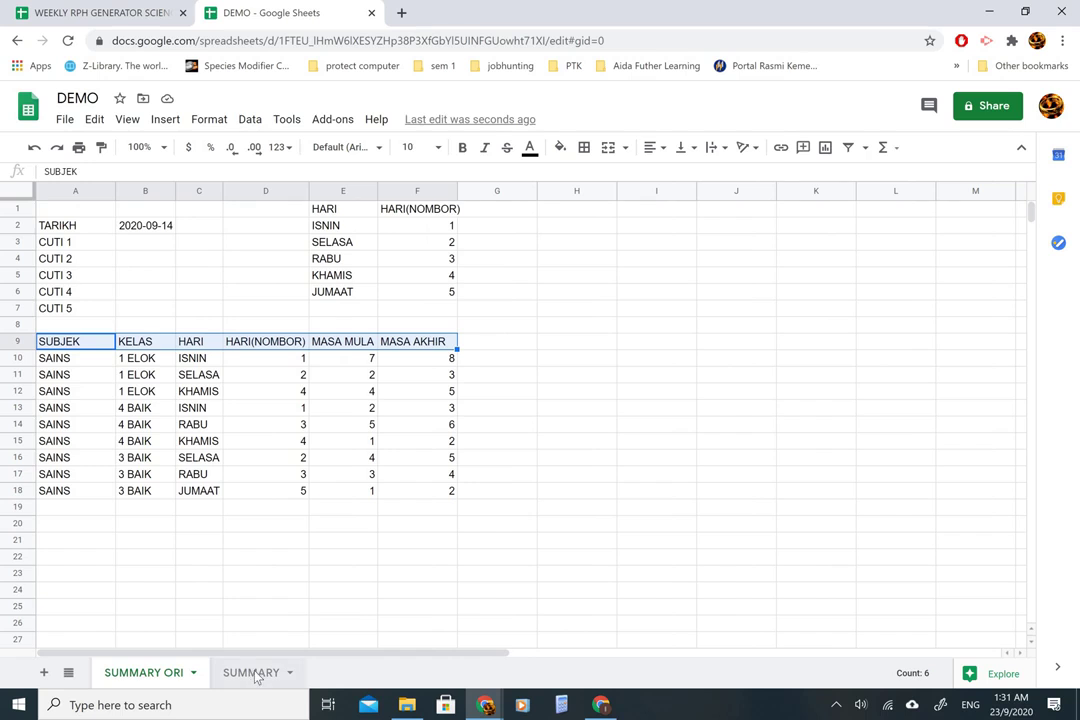
pyautogui.click(245, 673)
pyautogui.click(181, 677)
pyautogui.click(223, 675)
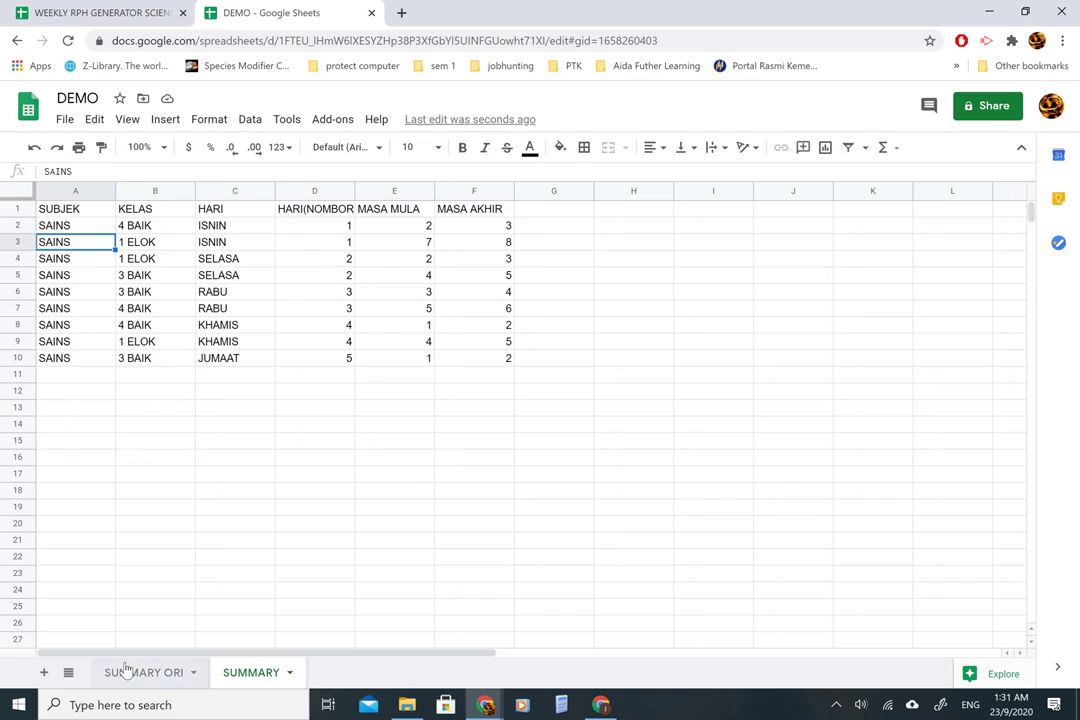
# - Switch to the WEEKLY RPH GENERATOR SCIENCE_DEMO spreadsheet and examine the end-date formula and the BIDANG, STANDARD KANDUNGAN and STANDARD PEMBELAJARAN columns in SUMMARY_ORI
pyautogui.click(75, 10)
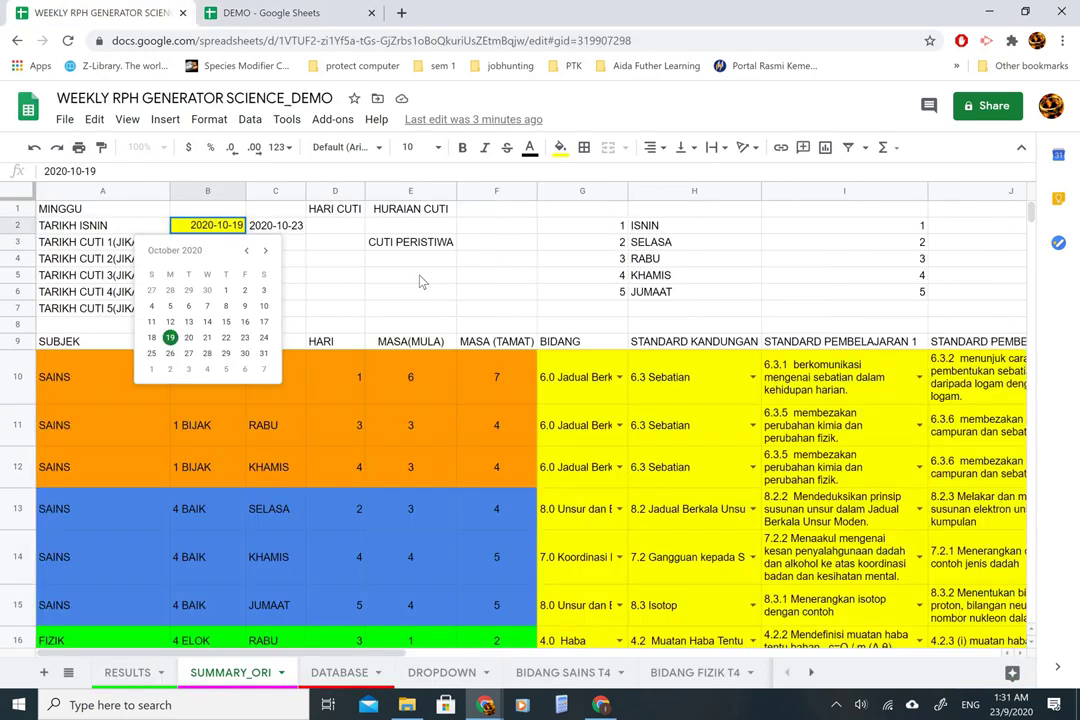
pyautogui.click(272, 228)
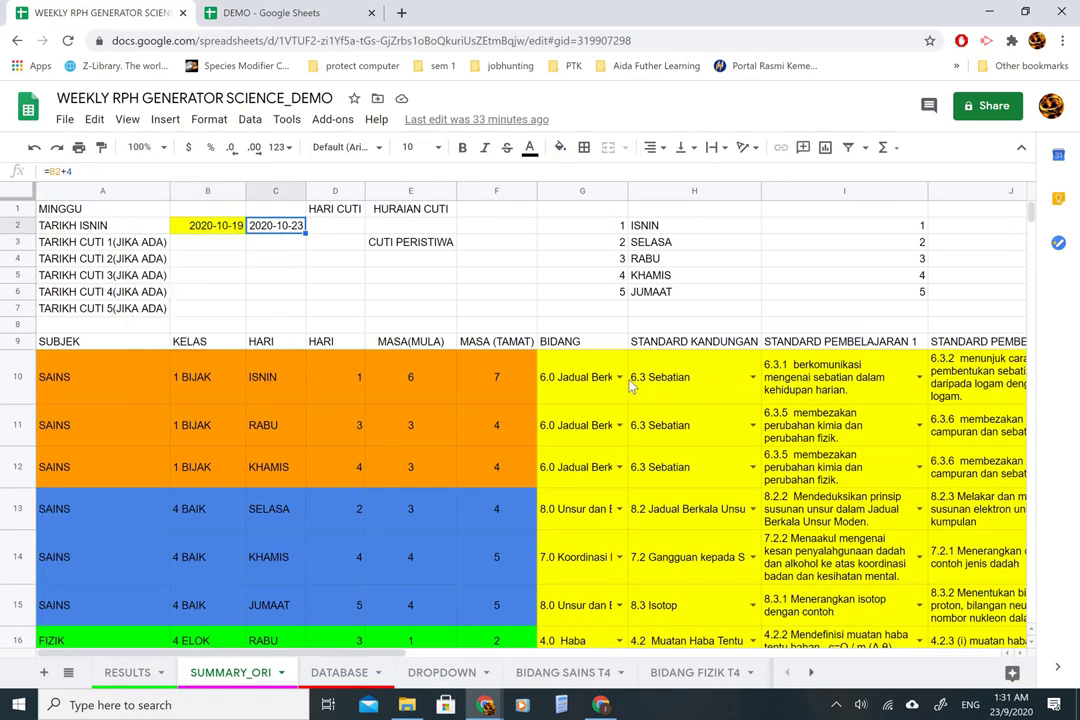
pyautogui.click(620, 378)
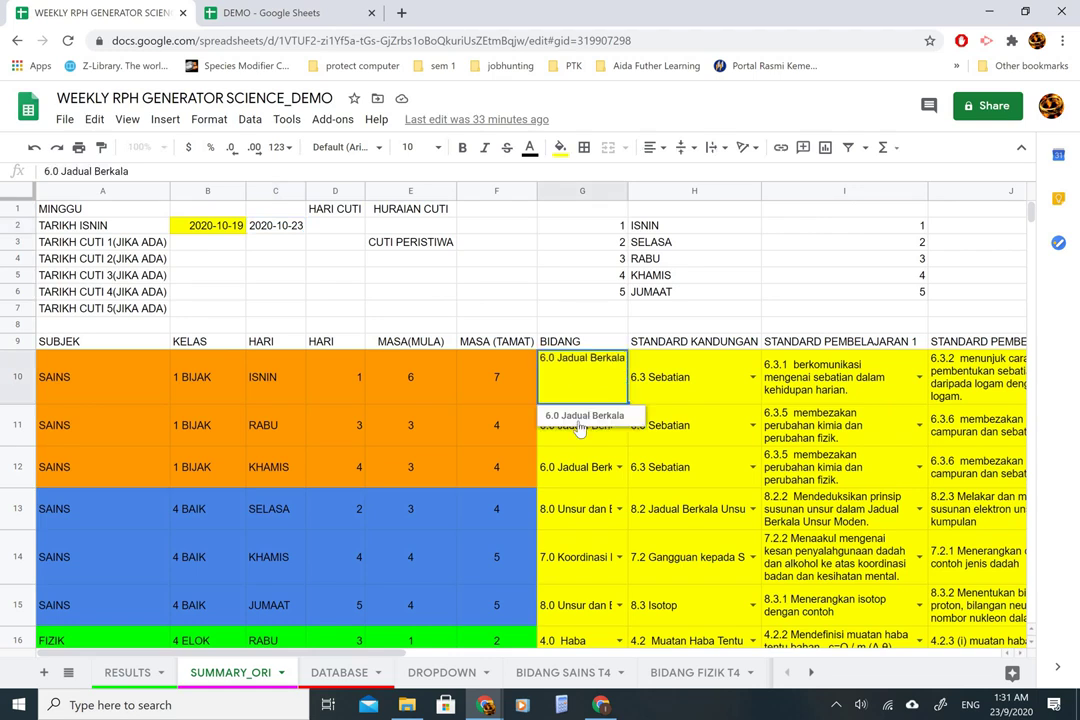
pyautogui.click(655, 388)
pyautogui.click(800, 383)
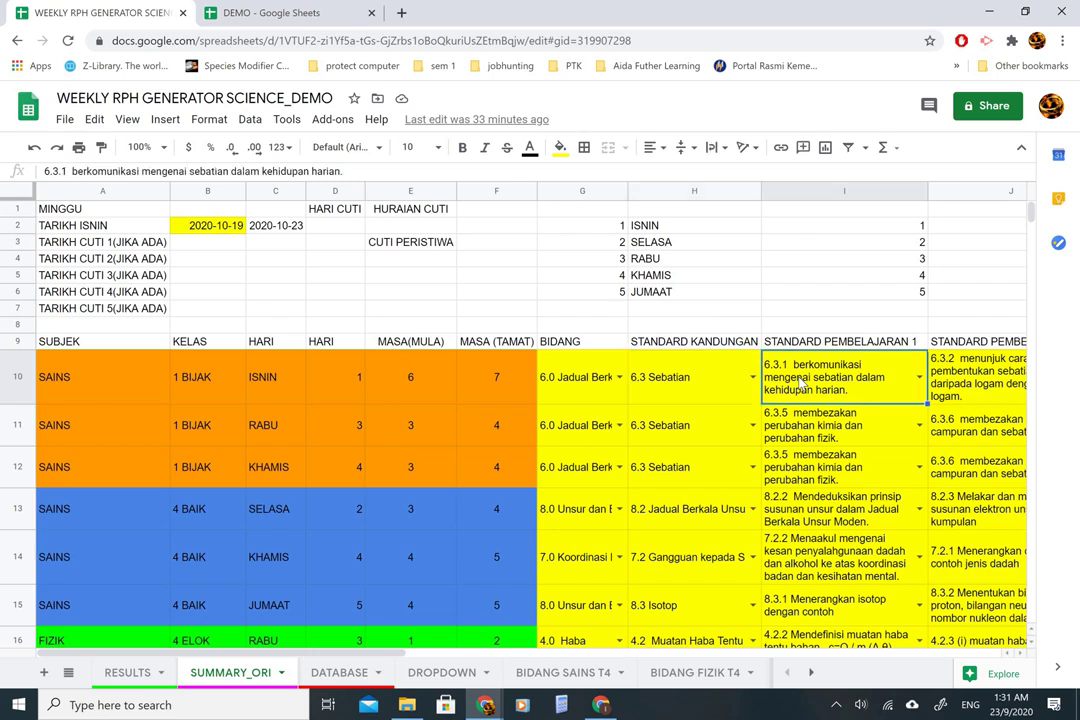
pyautogui.hscroll(5, 800, 381)
pyautogui.hscroll(-5, 770, 378)
pyautogui.hscroll(5, 741, 376)
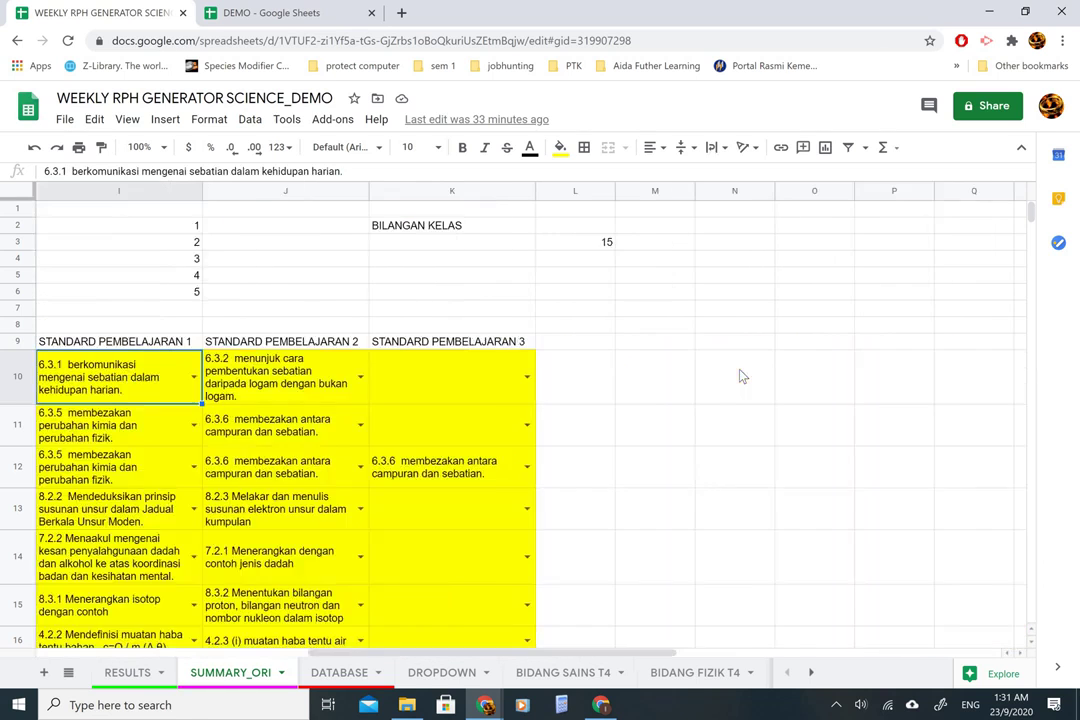